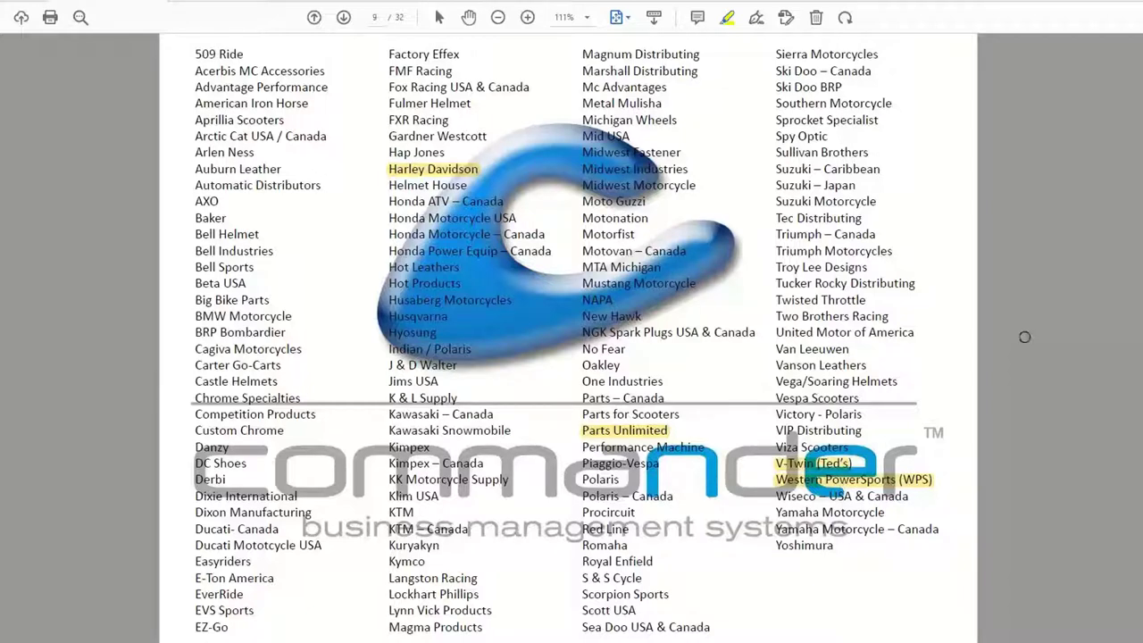
# Highlight Honda Motorcycle USA, Yamaha Motorcycle, Tucker Rocky Distributing, S & S Cycle and Custom Chrome in the supplier list.
pyautogui.moveTo(392, 218); pyautogui.dragTo(523, 218)
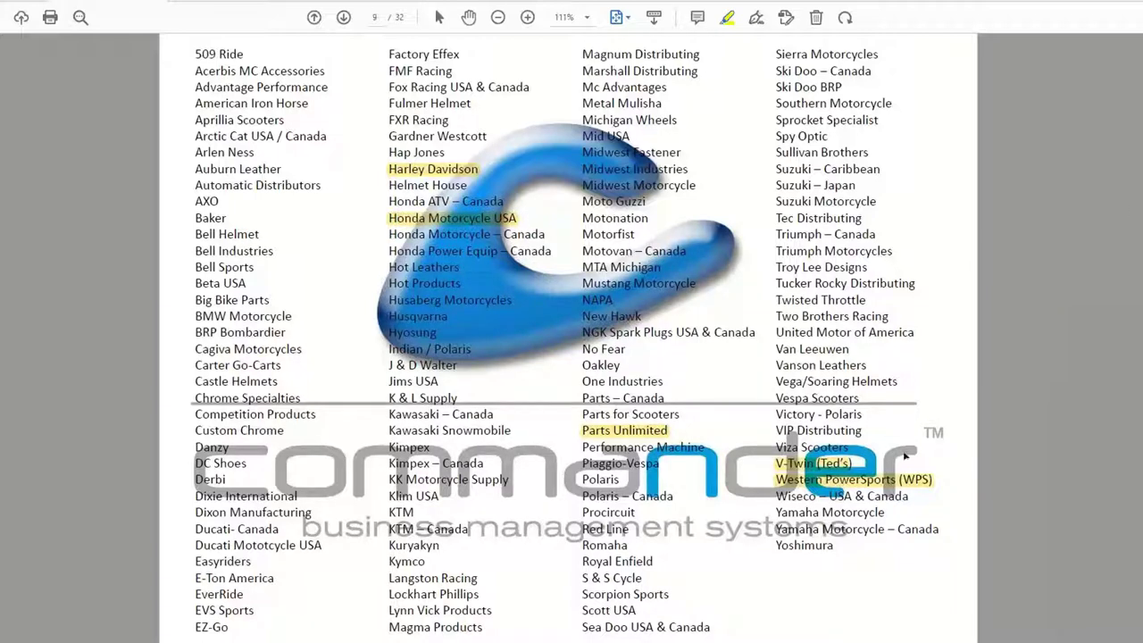
pyautogui.moveTo(777, 514); pyautogui.dragTo(914, 507)
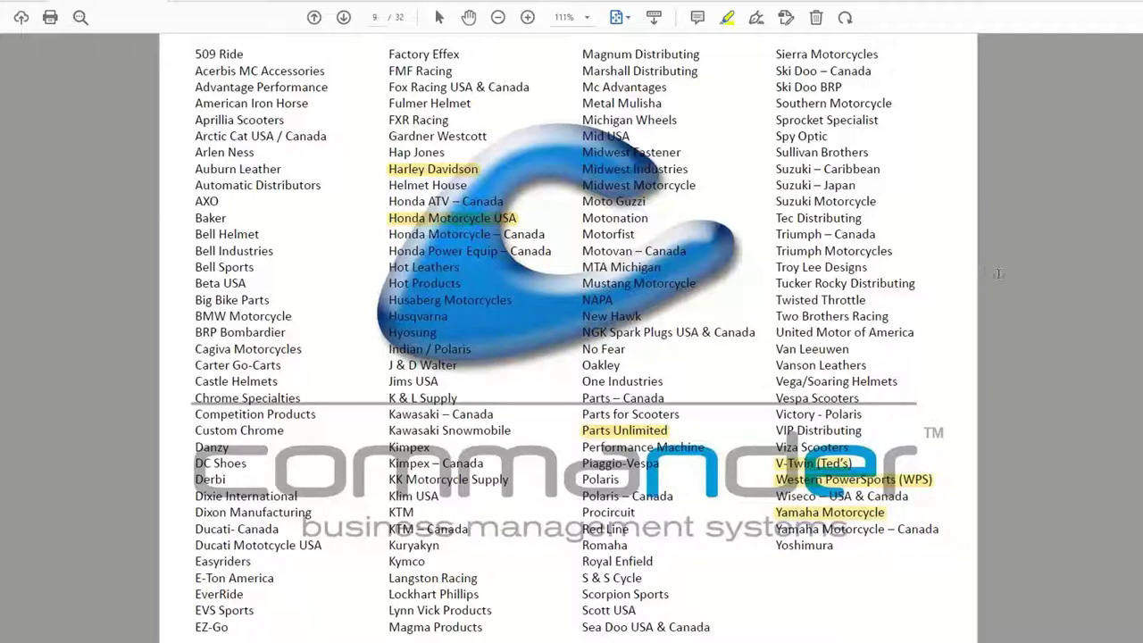
pyautogui.moveTo(777, 283); pyautogui.dragTo(913, 283)
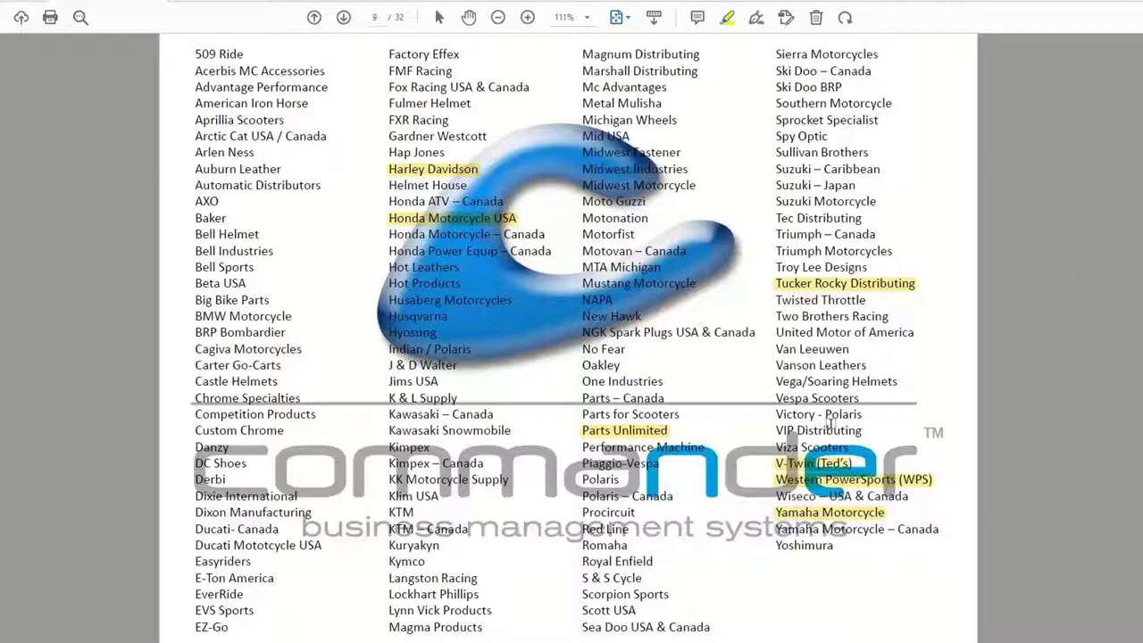
pyautogui.moveTo(582, 578); pyautogui.dragTo(642, 579)
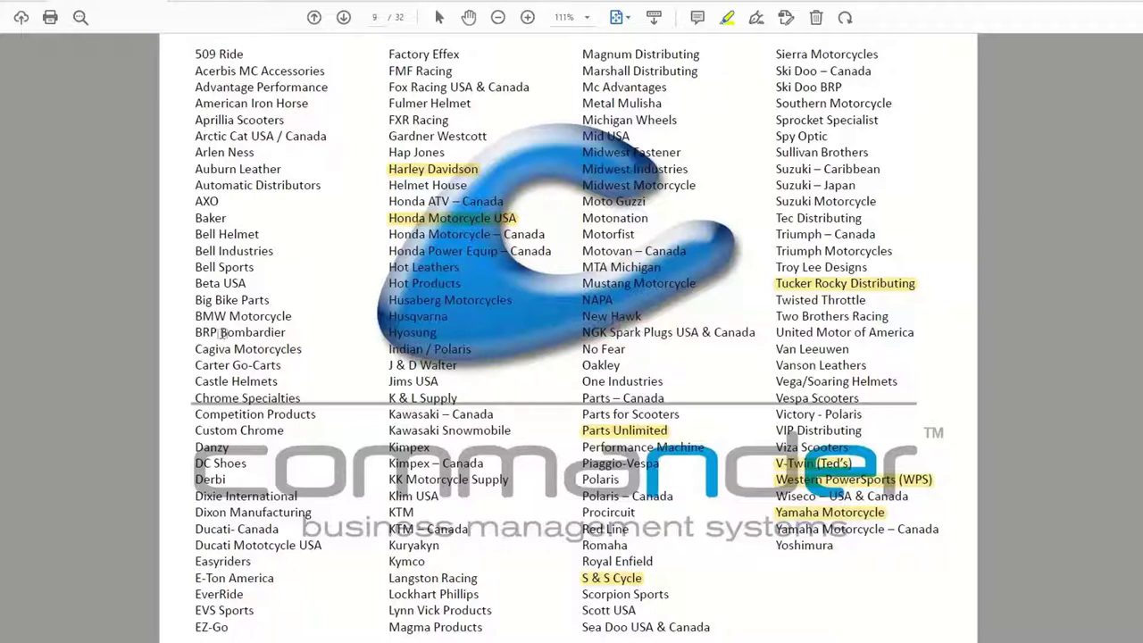
pyautogui.moveTo(197, 431); pyautogui.dragTo(286, 431)
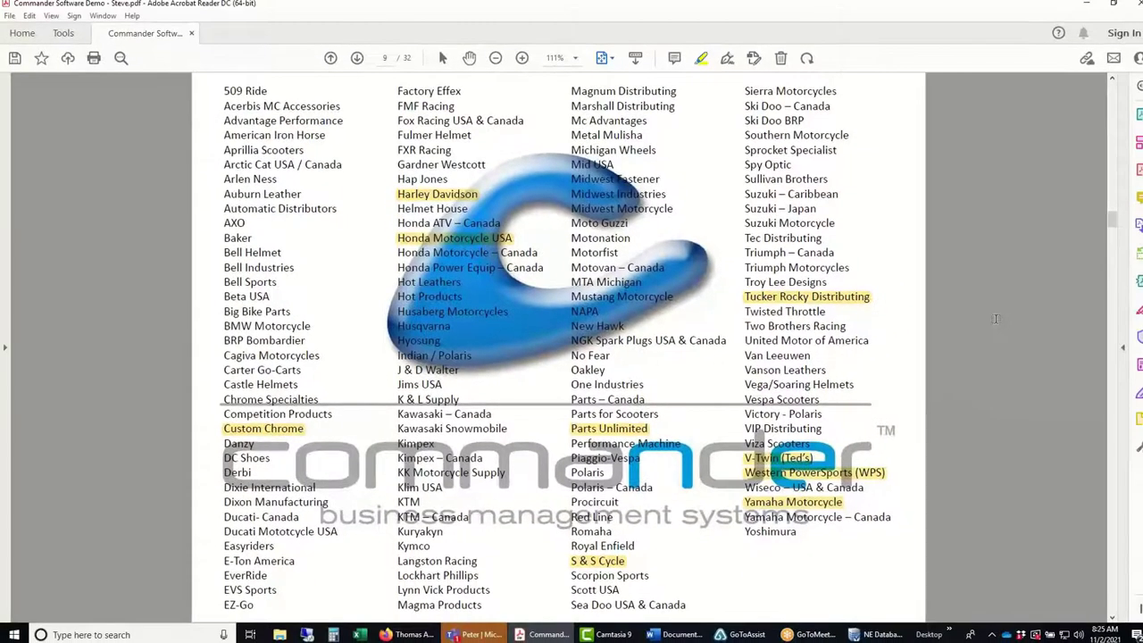
# Go to the desktop and open the Commander Pricefiles Loader.
pyautogui.rightClick(14, 635)
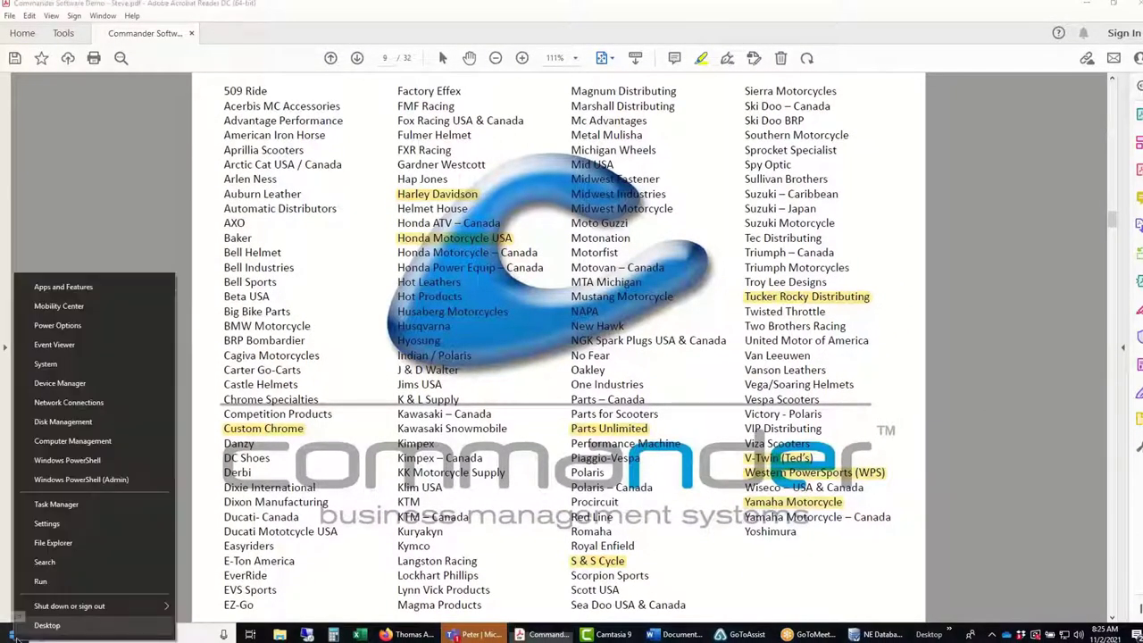
pyautogui.click(47, 625)
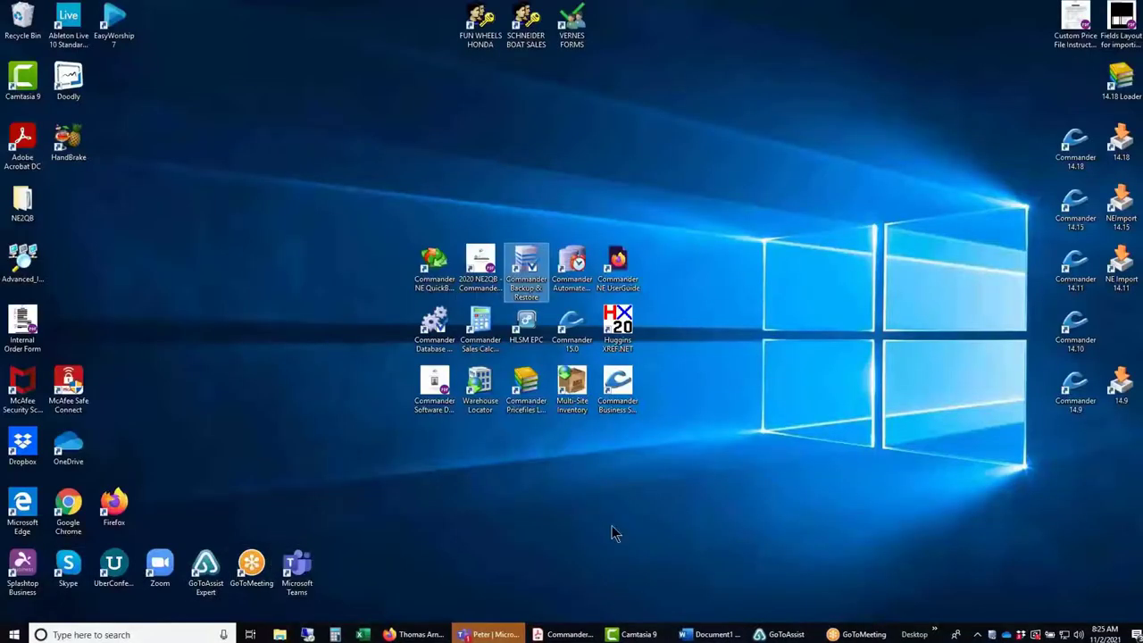
pyautogui.click(1133, 575)
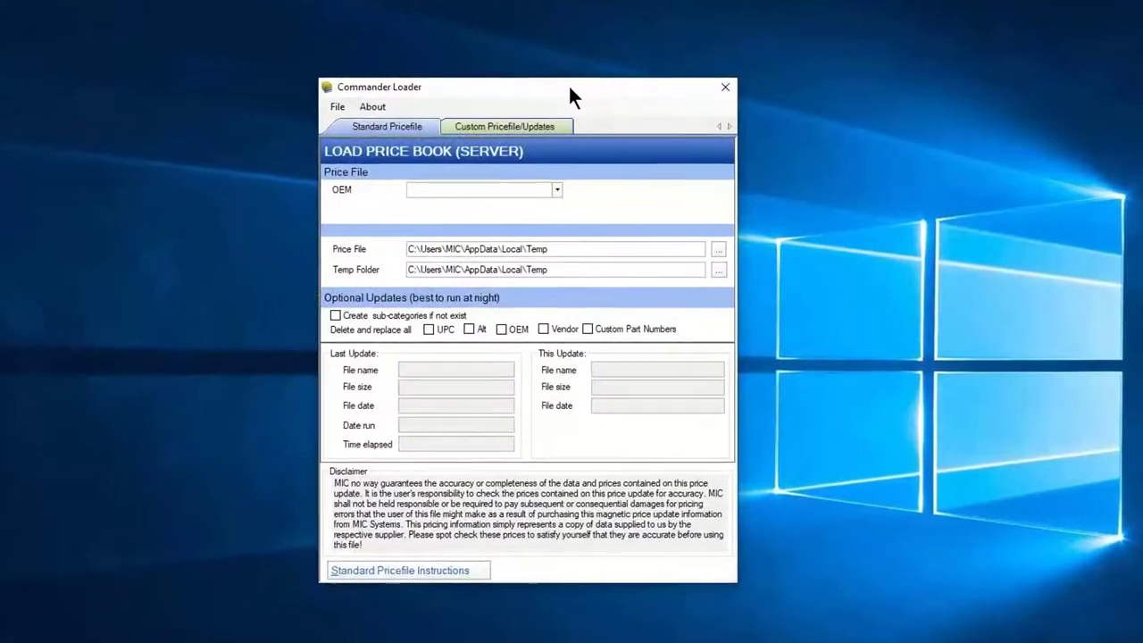
pyautogui.moveTo(569, 86); pyautogui.dragTo(558, 86)
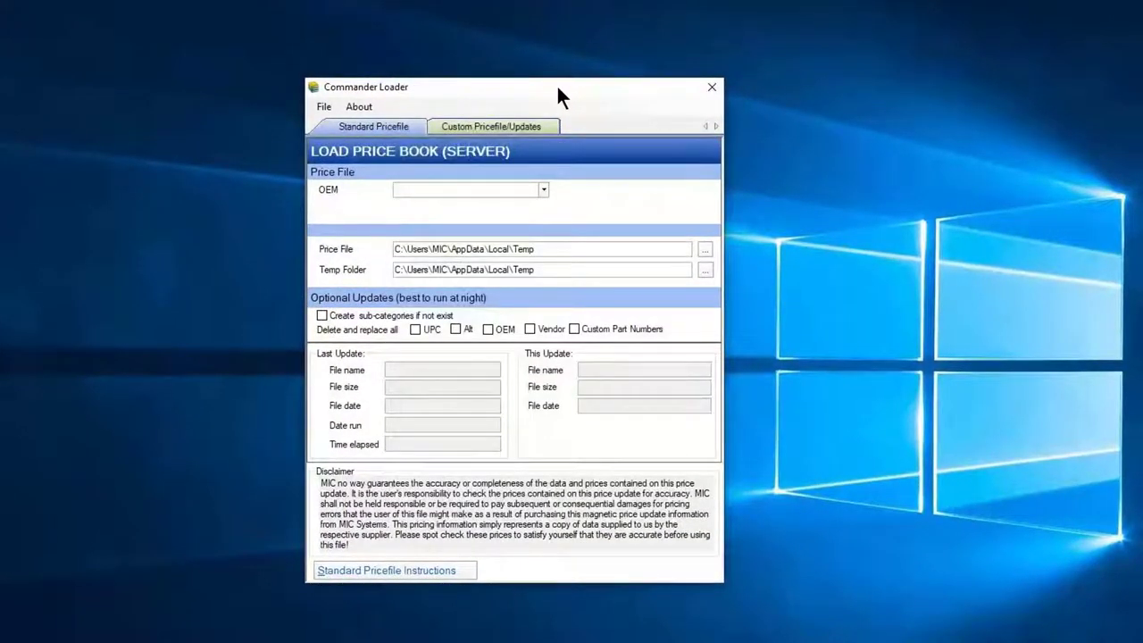
# Filter the OEM list by "HARL" and choose HARLEY as the price file to load.
pyautogui.click(542, 189)
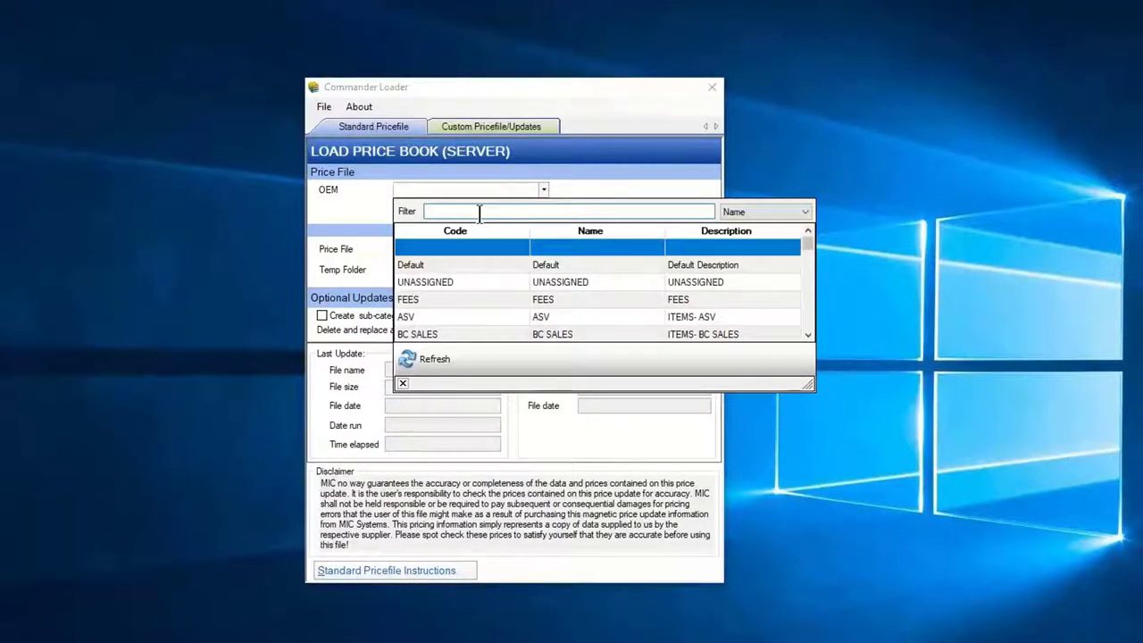
pyautogui.write('HARL')
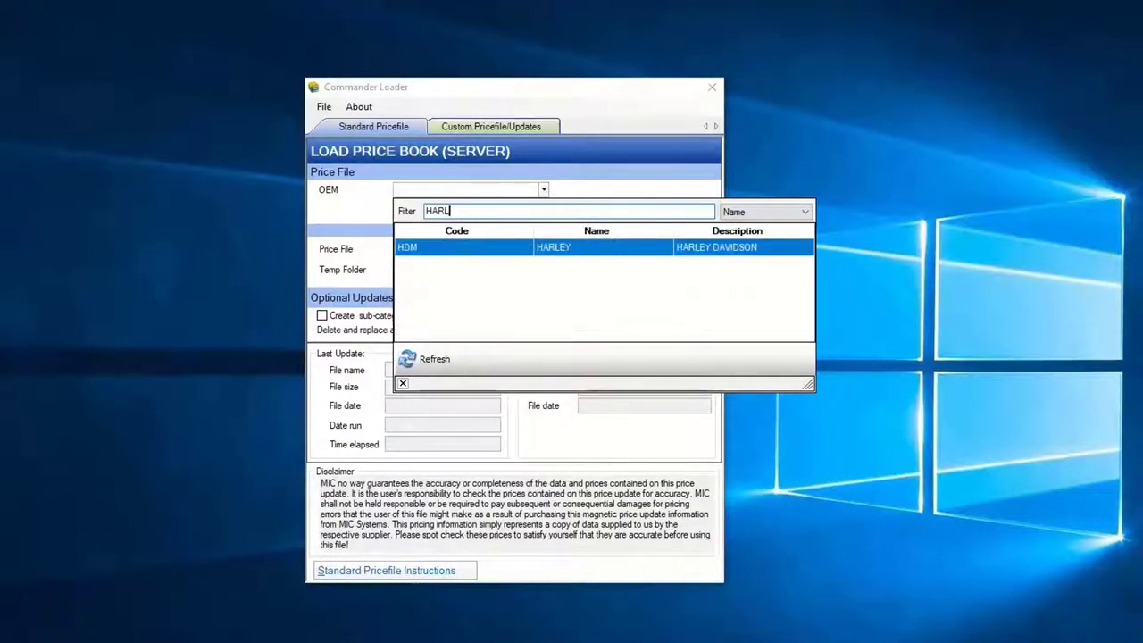
pyautogui.click(561, 249)
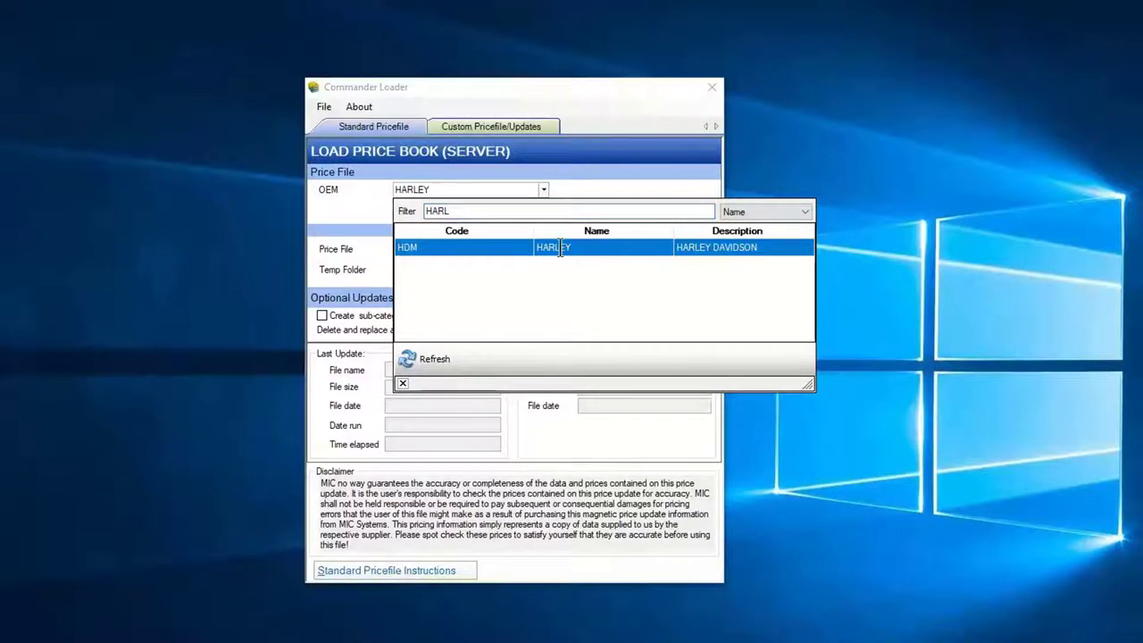
pyautogui.click(560, 247)
pyautogui.click(543, 191)
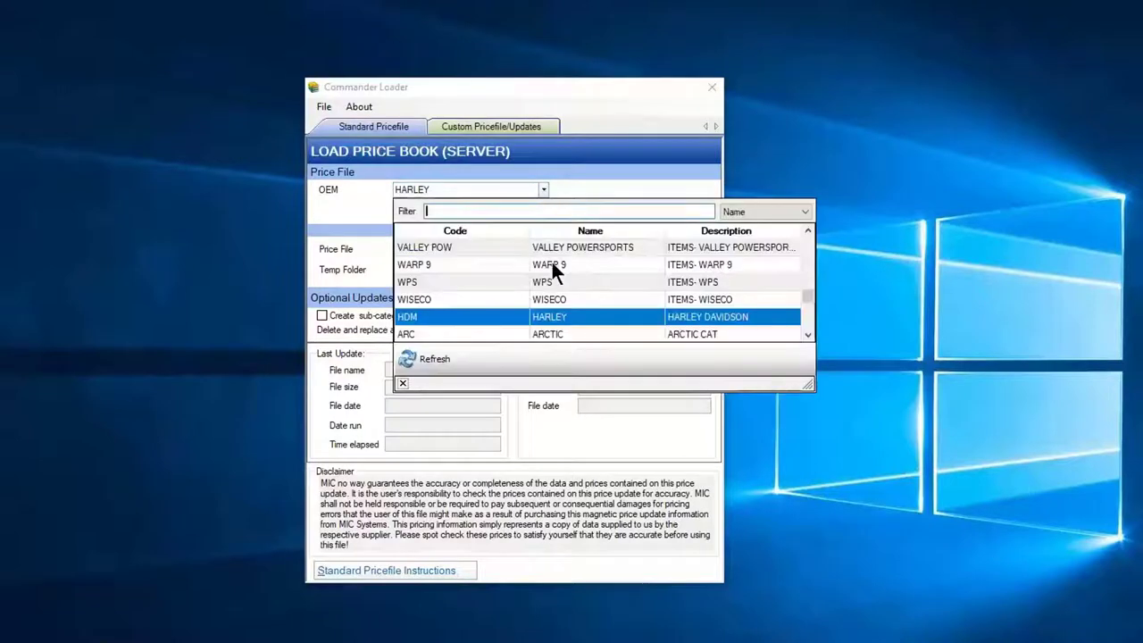
pyautogui.click(553, 316)
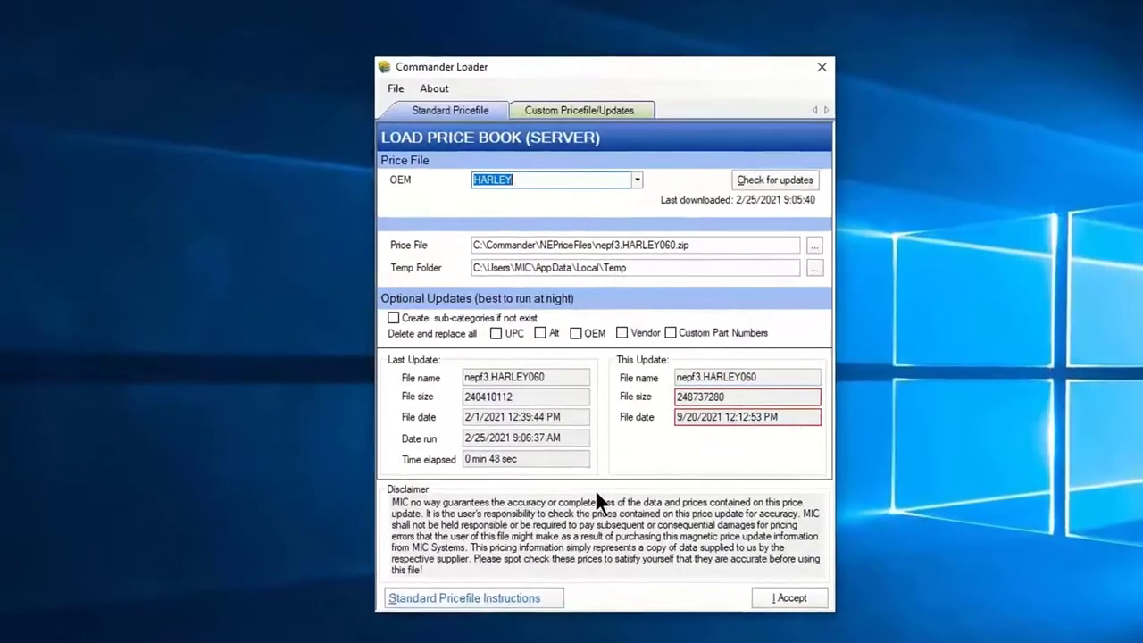
# Compare the Harley price file's last-update and this-update file dates, and close the loader.
pyautogui.moveTo(564, 415); pyautogui.dragTo(446, 419)
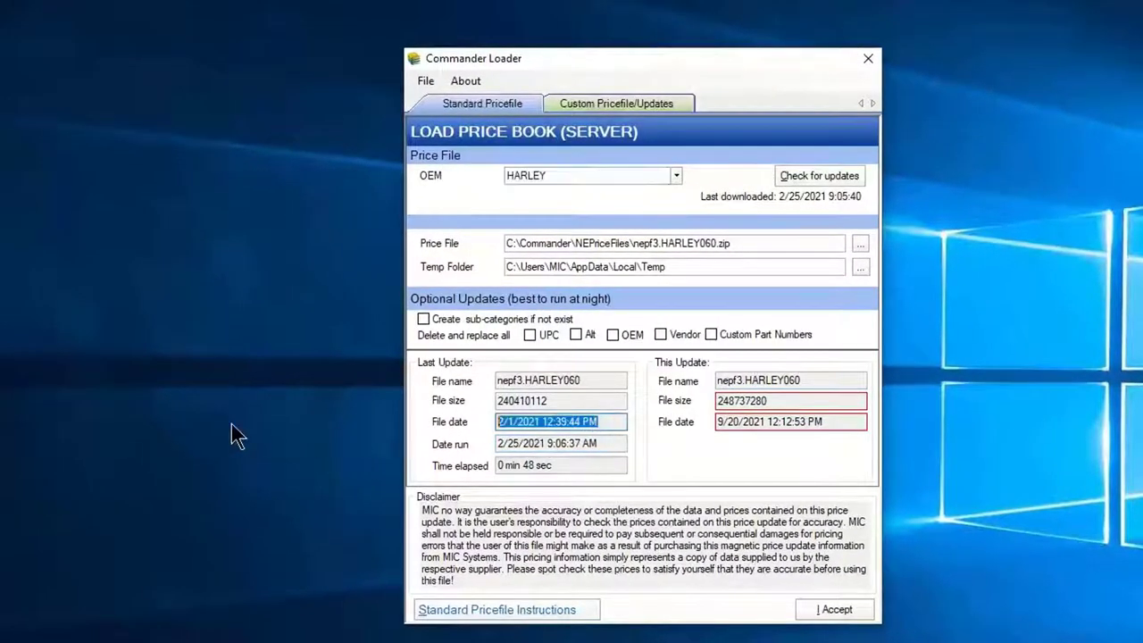
pyautogui.moveTo(833, 422); pyautogui.dragTo(716, 422)
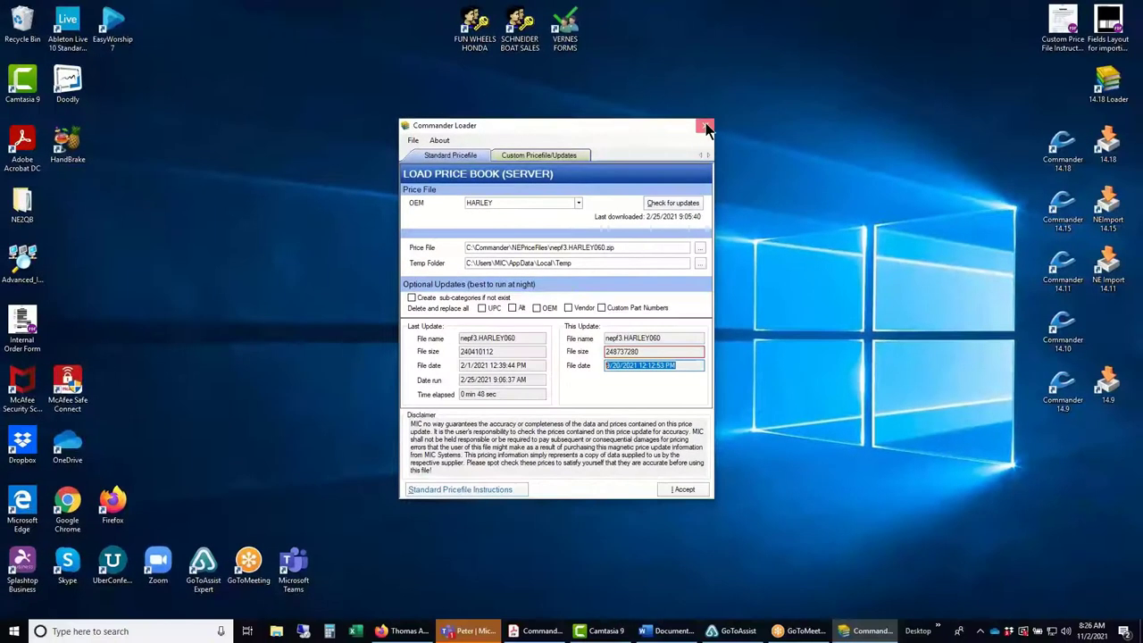
pyautogui.click(766, 99)
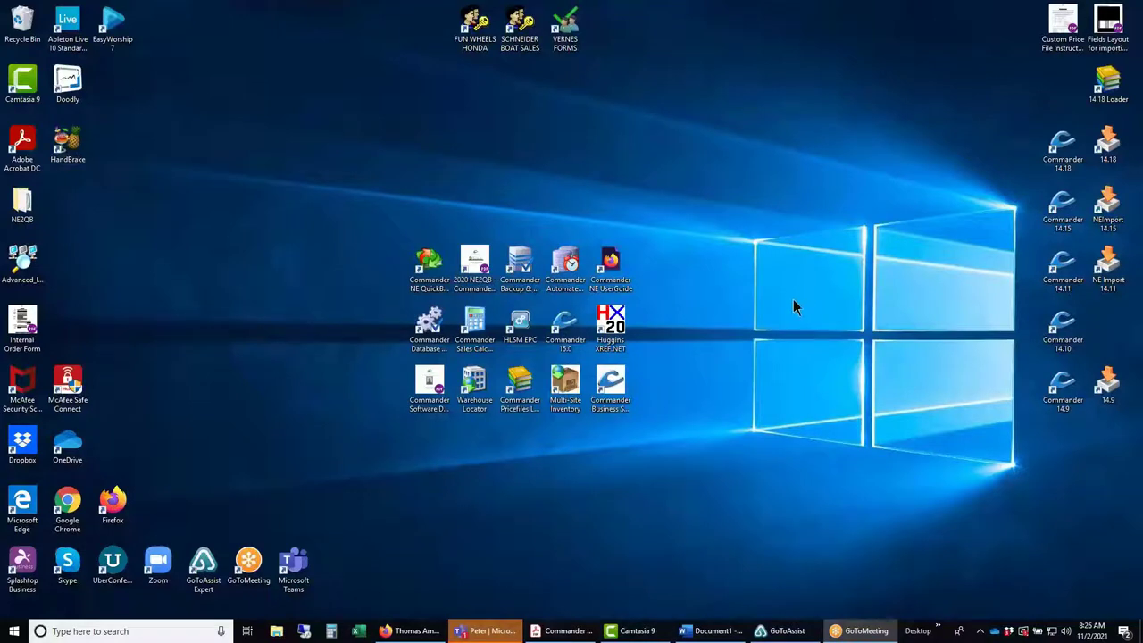
# Launch Commander 15.0 and decline archiving the monthly inventory value.
pyautogui.doubleClick(562, 326)
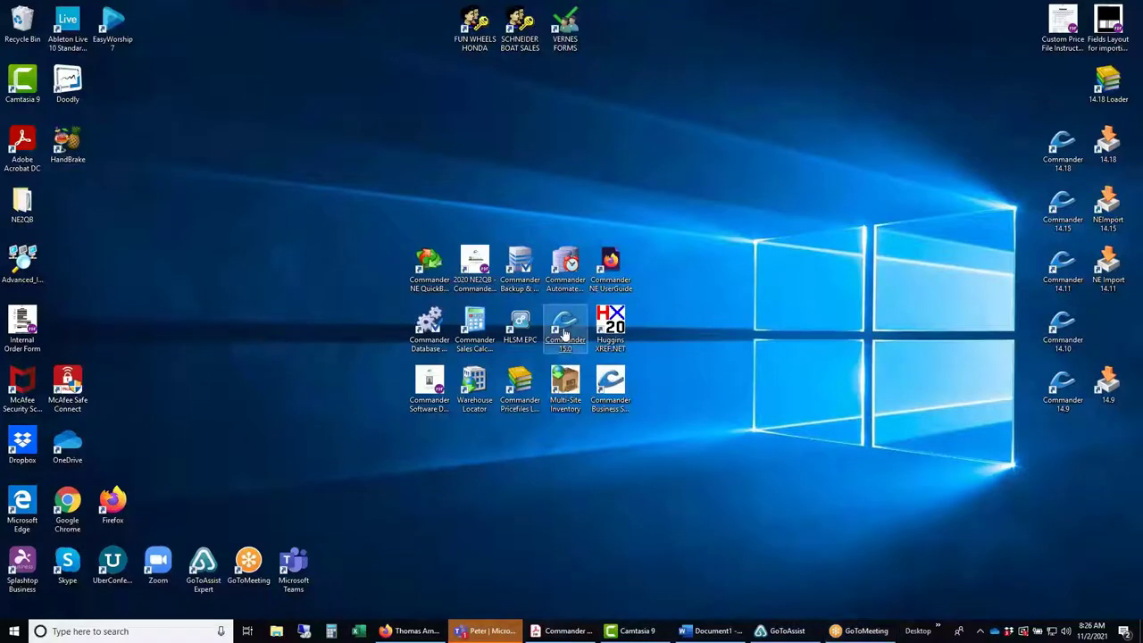
pyautogui.click(712, 231)
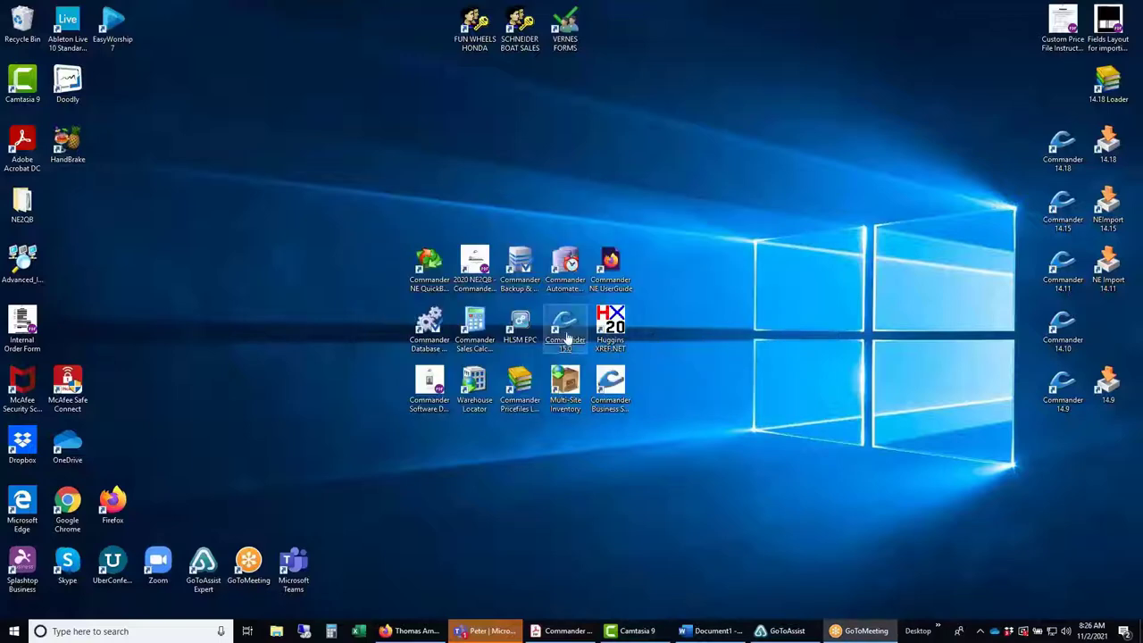
pyautogui.click(605, 363)
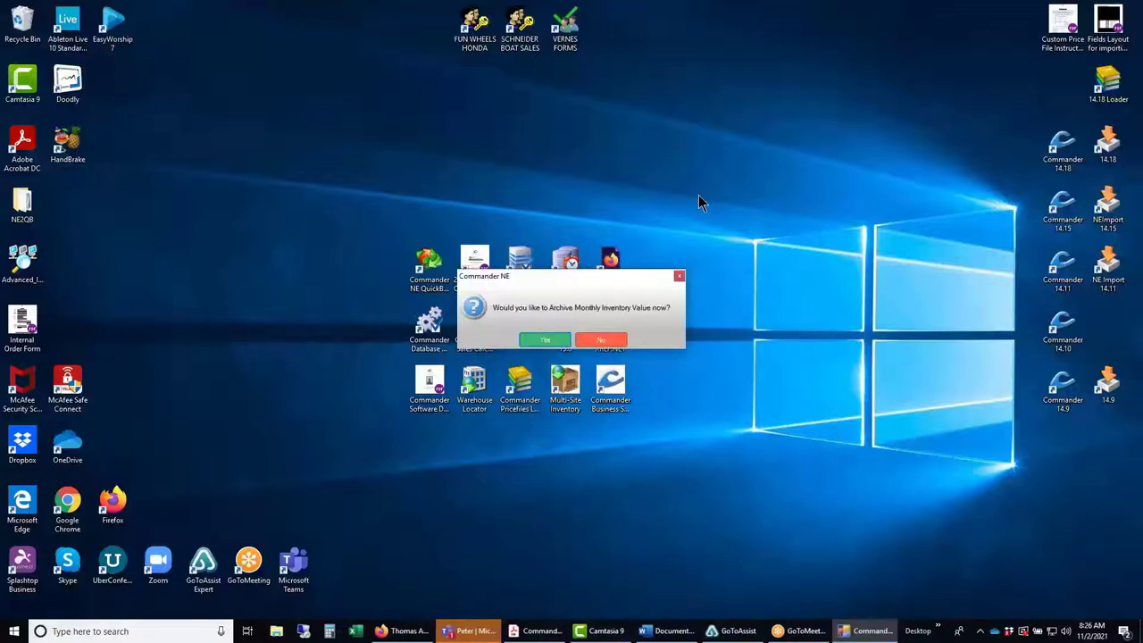
pyautogui.click(601, 341)
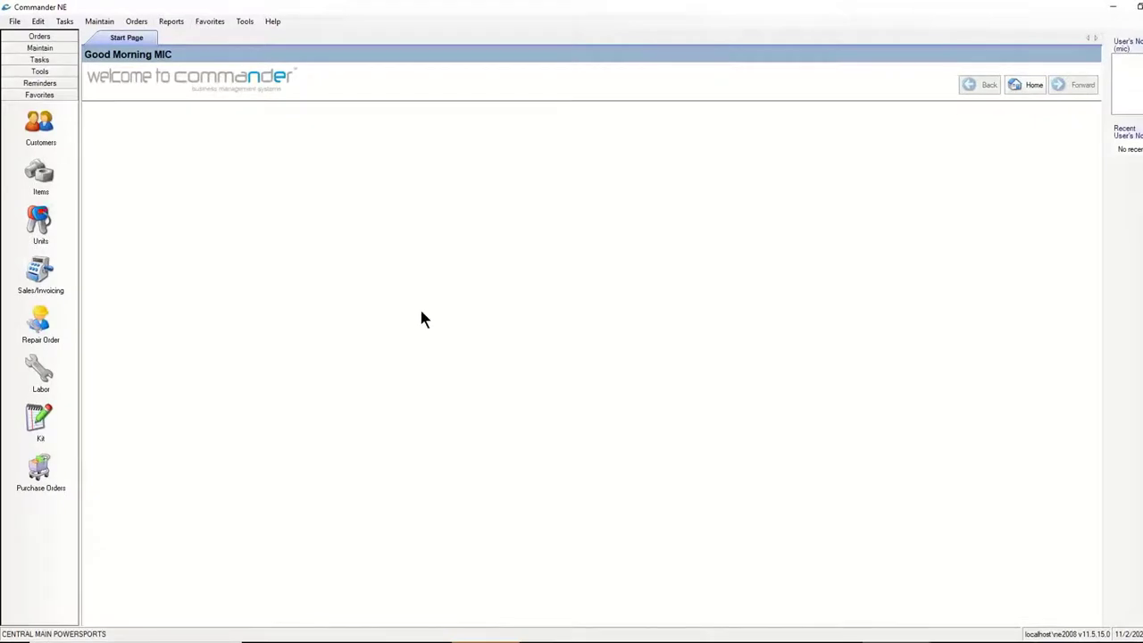
# Open the Items list, expand All Categories and widen the category tree.
pyautogui.click(35, 176)
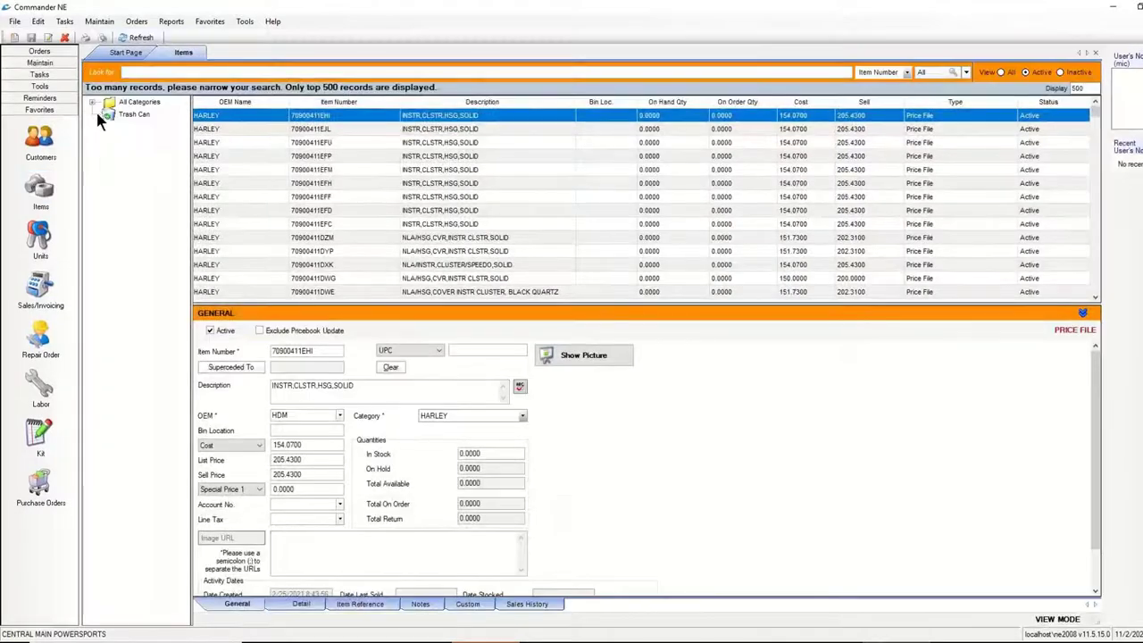
pyautogui.click(91, 98)
pyautogui.moveTo(184, 197); pyautogui.dragTo(207, 196)
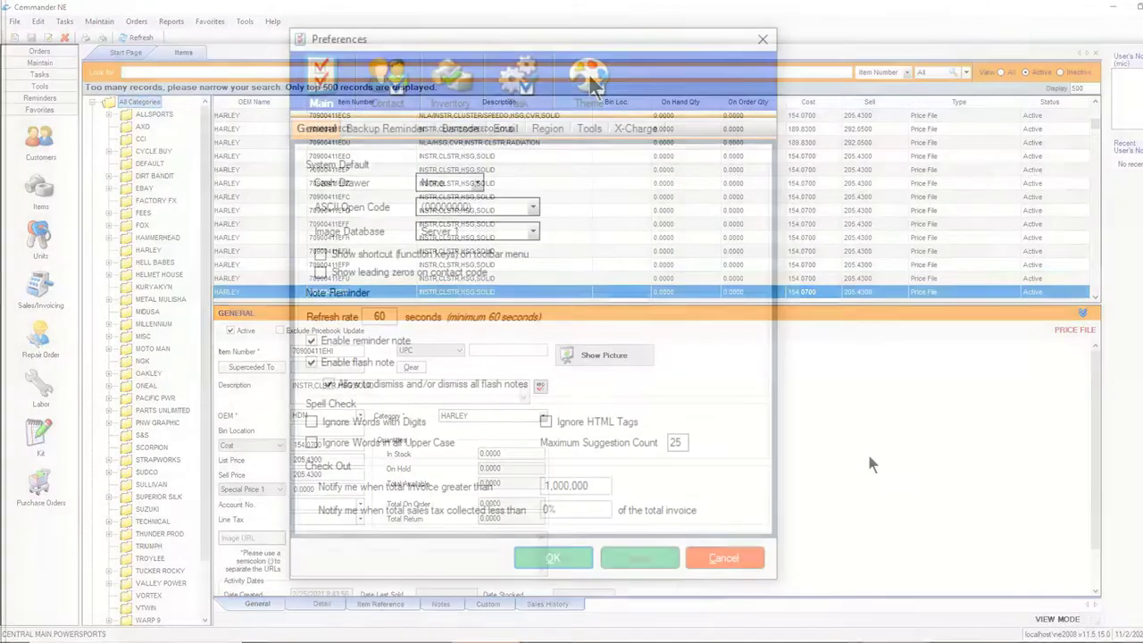
# Review the header color options in the Theme preferences and close the dialog.
pyautogui.click(592, 83)
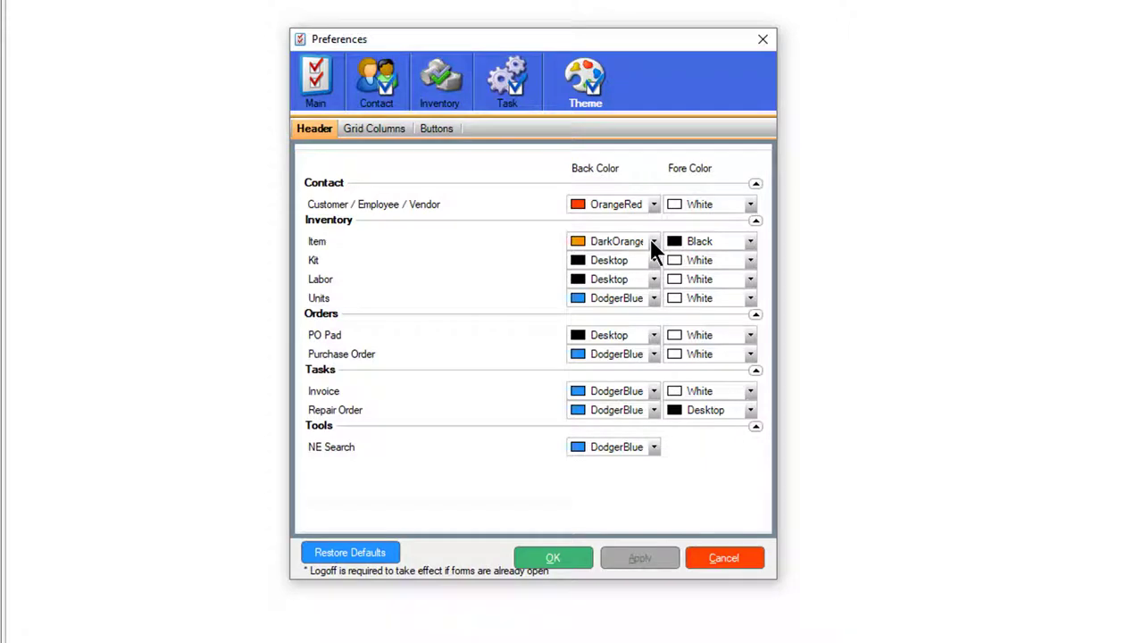
pyautogui.click(552, 556)
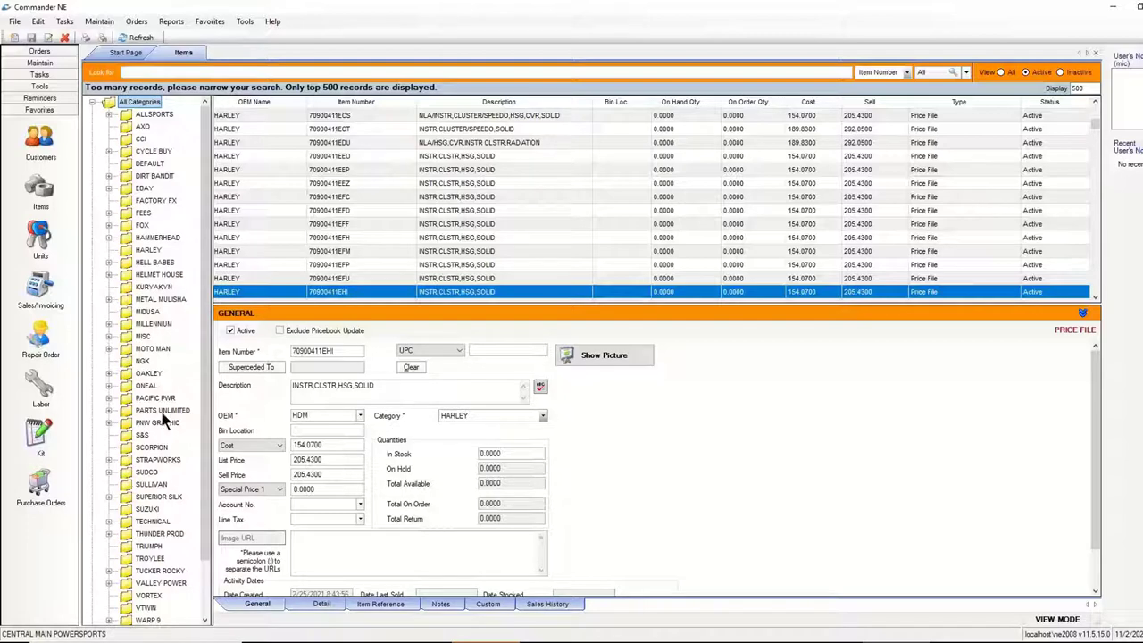
# Browse the price file items in the HARLEY, CCI and PARTS UNLIMITED categories.
pyautogui.moveTo(203, 244)
pyautogui.mouseDown()
pyautogui.moveTo(205, 333)
pyautogui.moveTo(204, 232)
pyautogui.mouseUp()
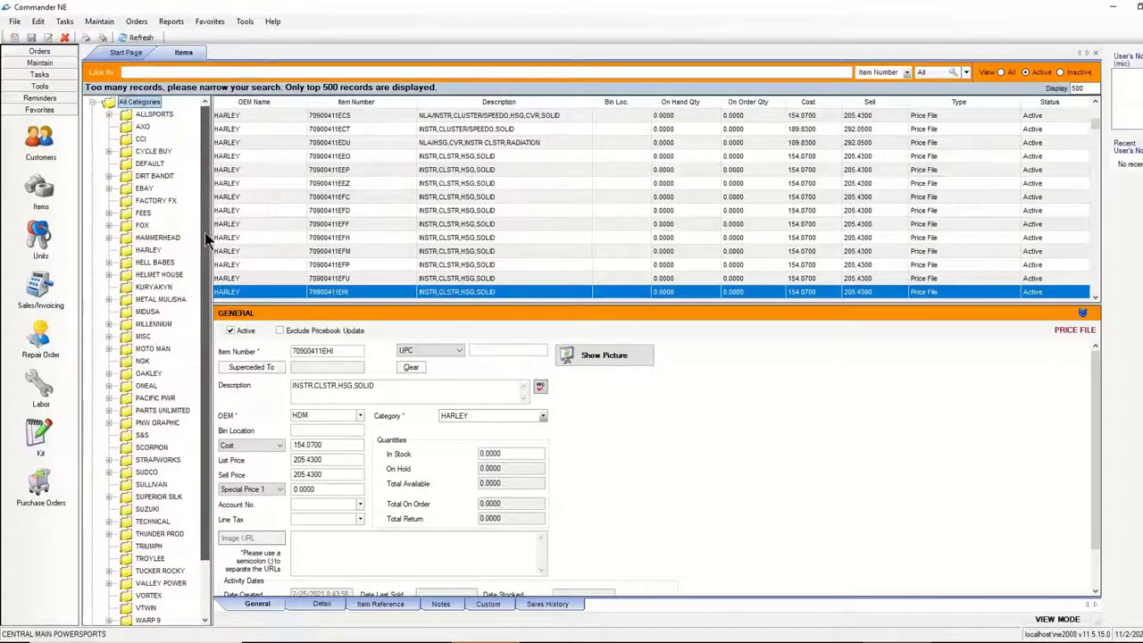
pyautogui.click(129, 252)
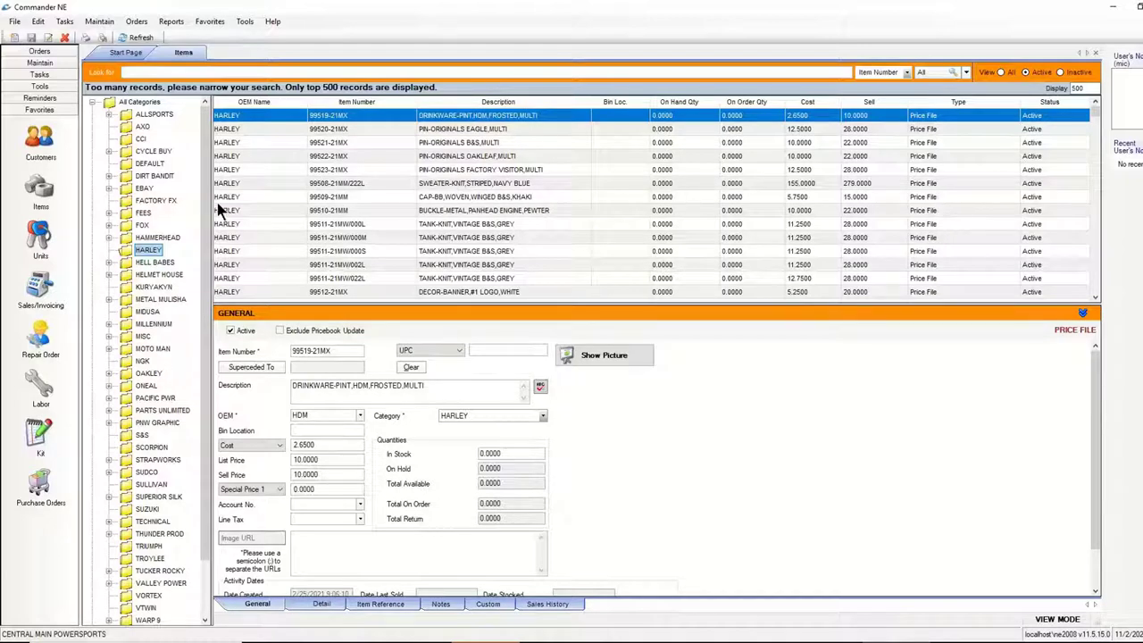
pyautogui.click(128, 143)
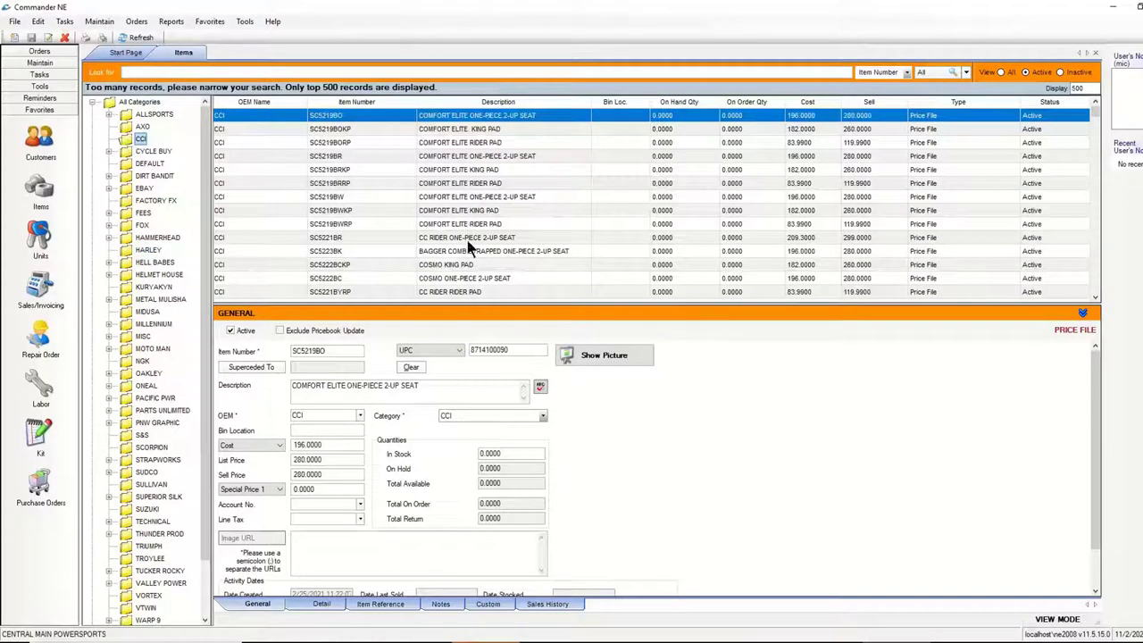
pyautogui.click(128, 418)
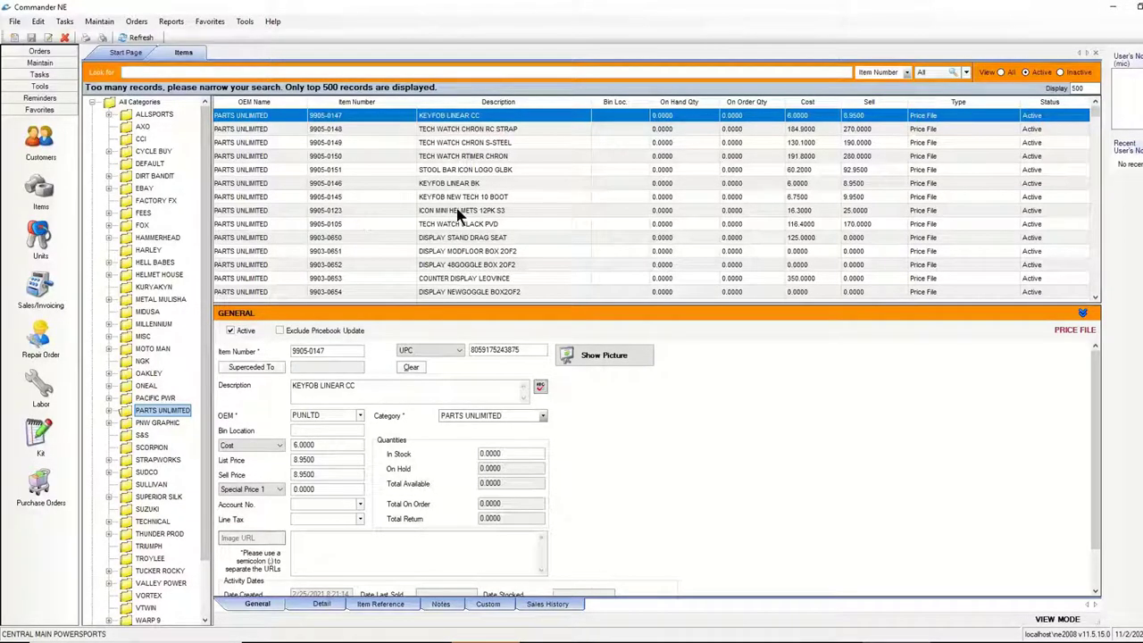
# Select item 9905-0148, TECH WATCH CHRON RC STRAP, check its item number and copy its UPC.
pyautogui.click(386, 132)
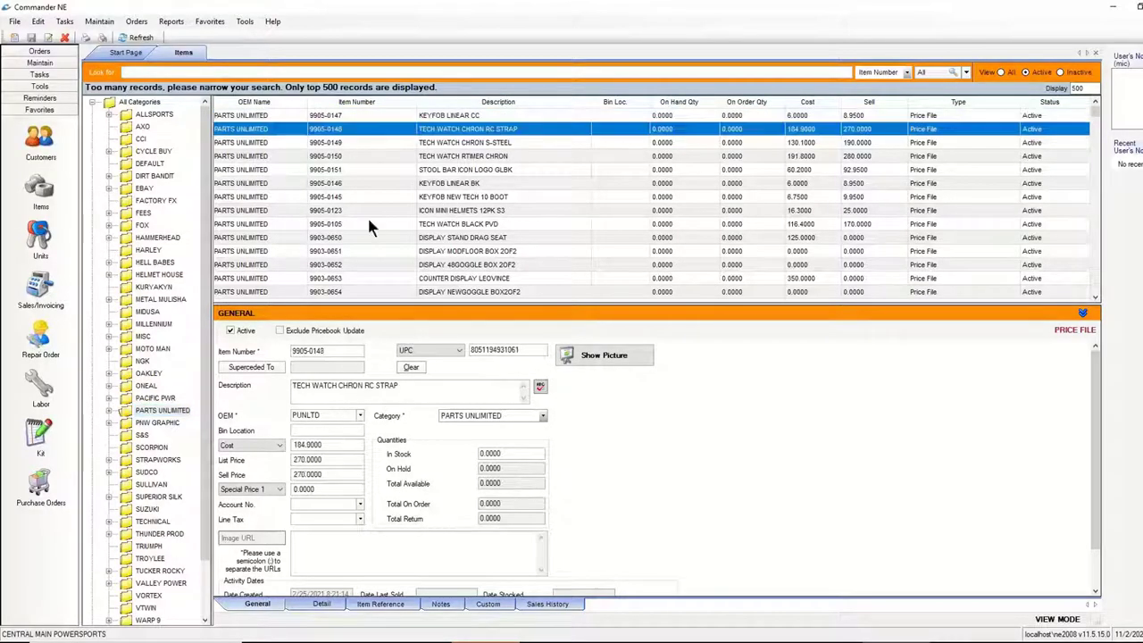
pyautogui.click(320, 350)
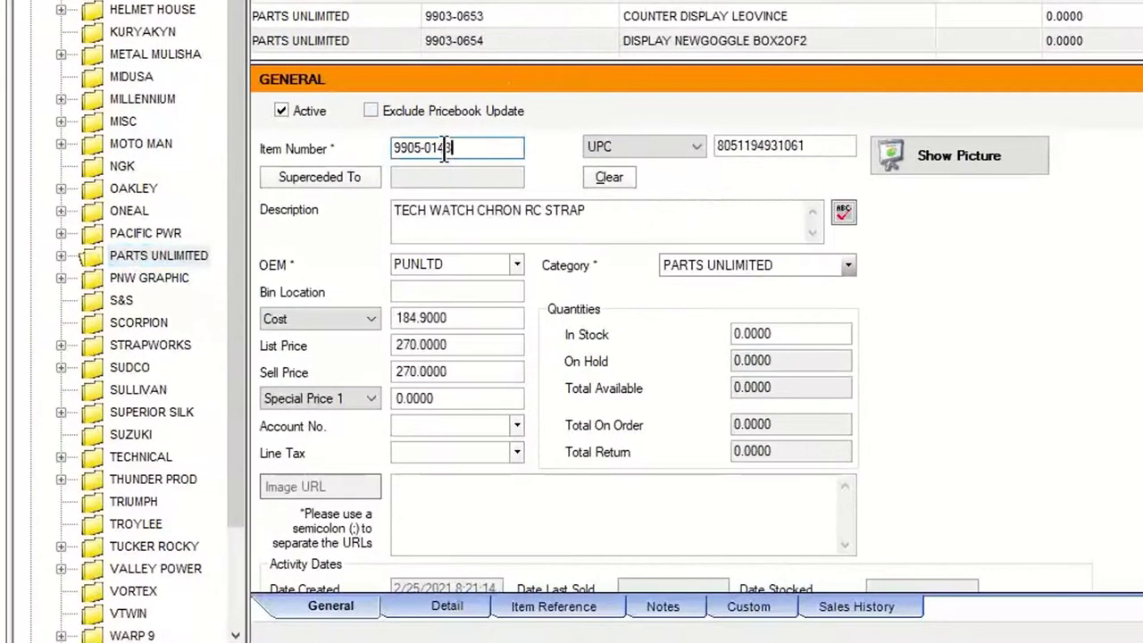
pyautogui.moveTo(444, 149); pyautogui.dragTo(374, 157)
pyautogui.click(807, 152)
pyautogui.doubleClick(804, 150)
pyautogui.hotkey('ctrl', 'c')
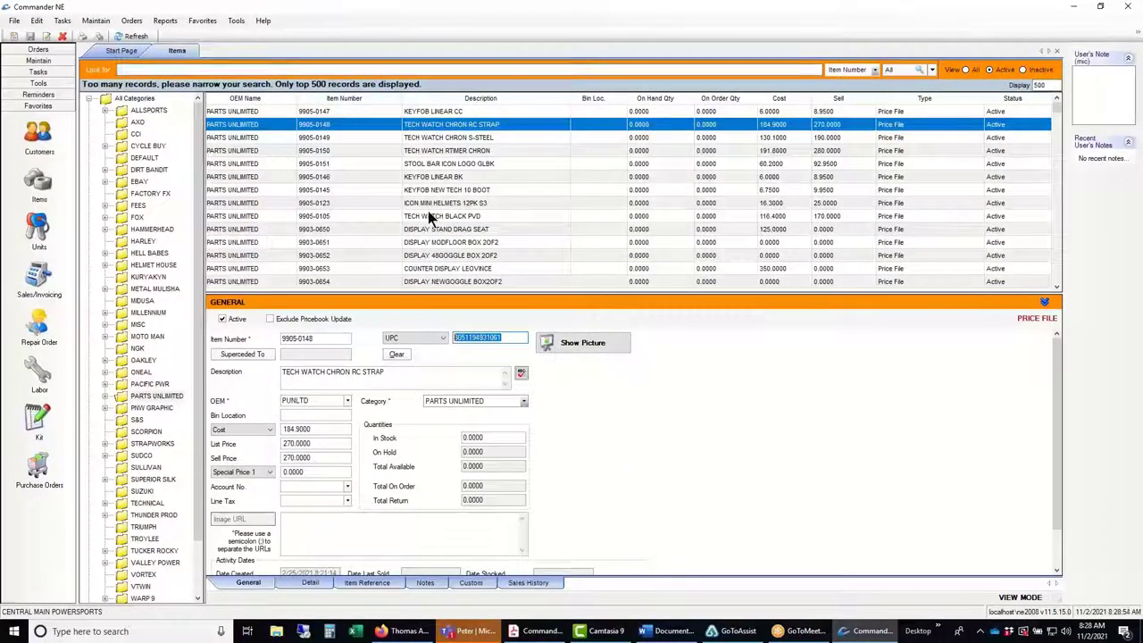
pyautogui.click(157, 70)
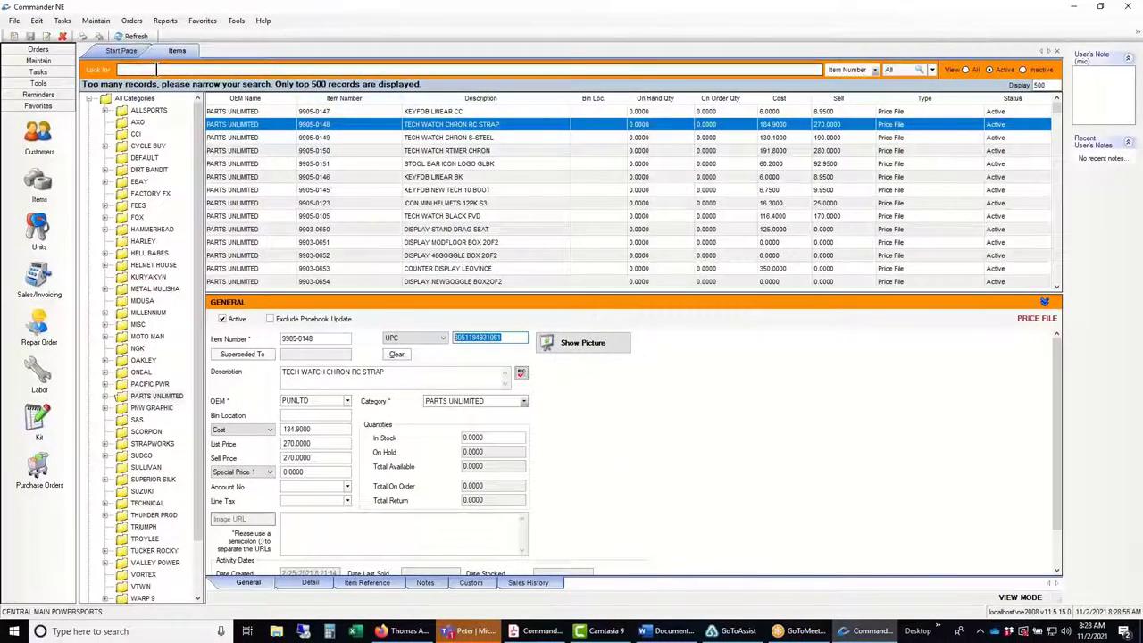
pyautogui.hotkey('ctrl', 'v')
pyautogui.press('Return')
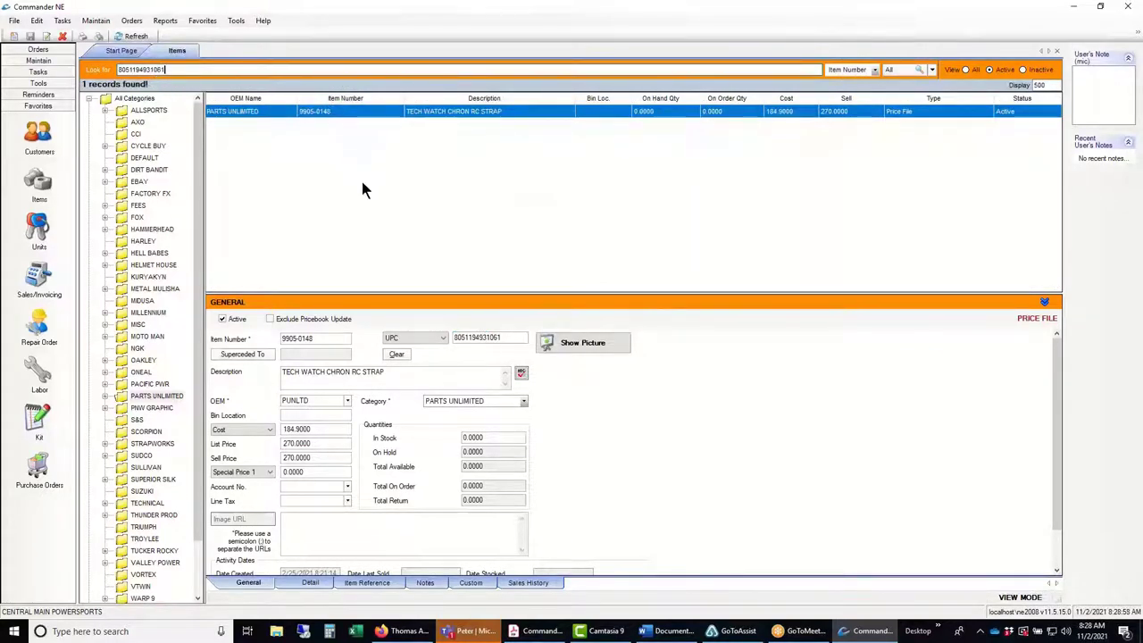
# Set the TECH WATCH CHRON RC STRAP's in-stock quantity to 2, save the item and enlarge its details area.
pyautogui.doubleClick(491, 438)
pyautogui.write('2')
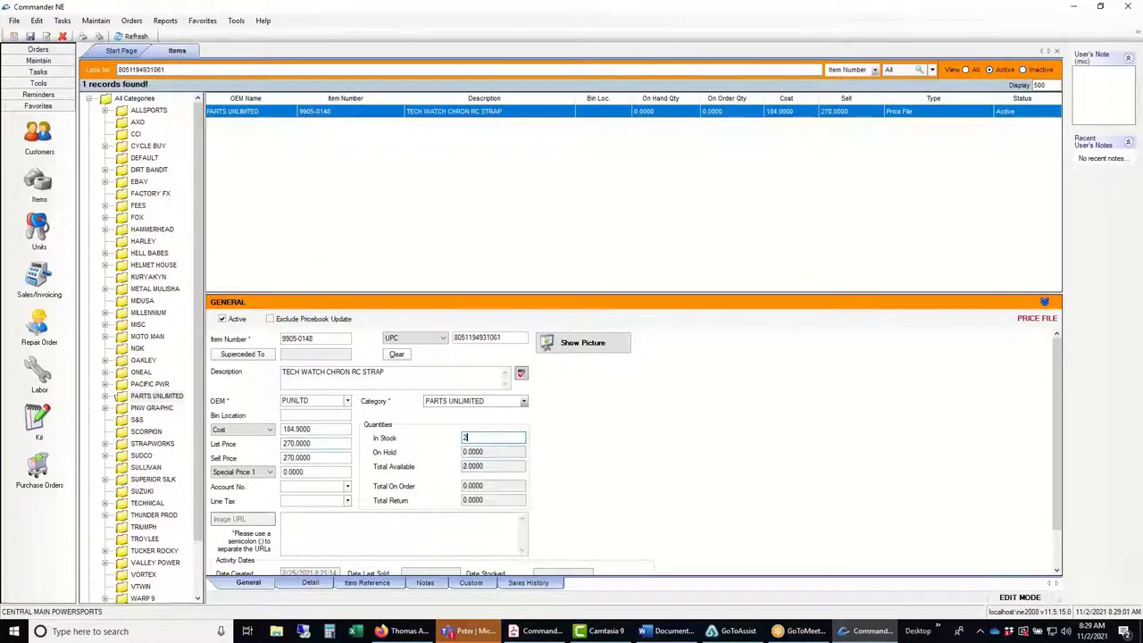
pyautogui.hotkey('ctrl', 's')
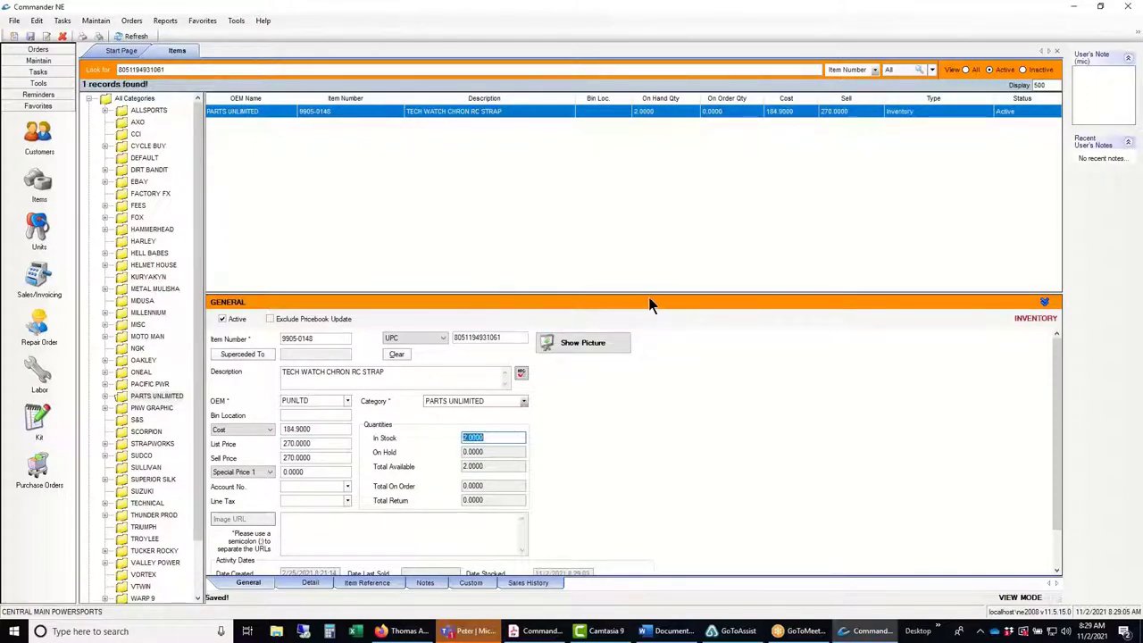
pyautogui.moveTo(649, 295); pyautogui.dragTo(646, 250)
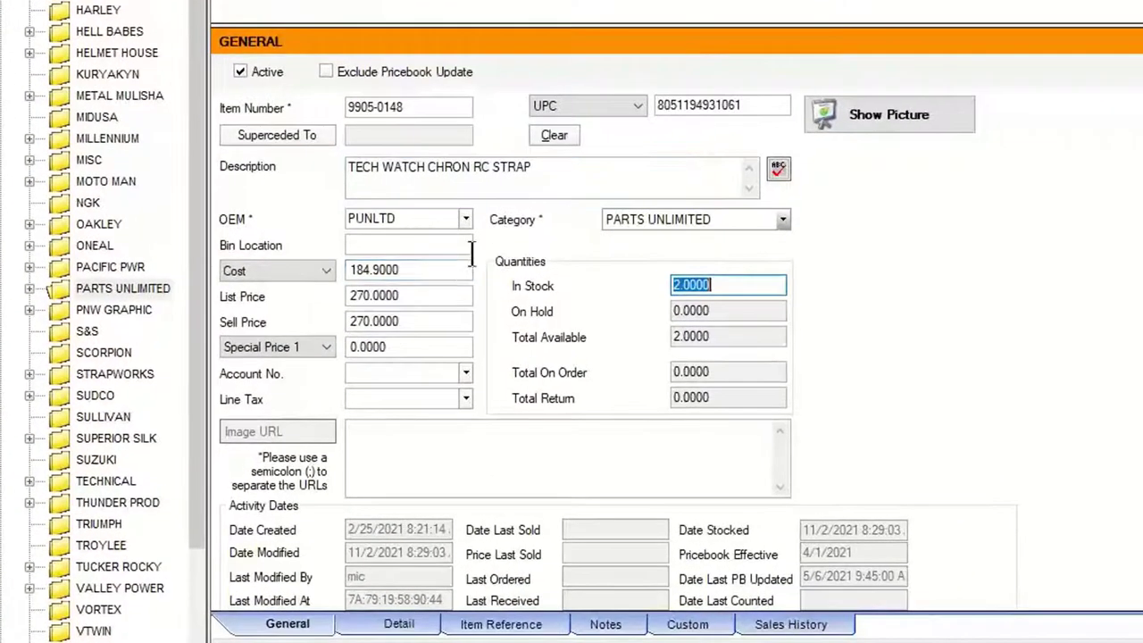
# Review the watch item's cost and sell price, its PARTS UNLIMITED category, and the available special price levels.
pyautogui.click(401, 322)
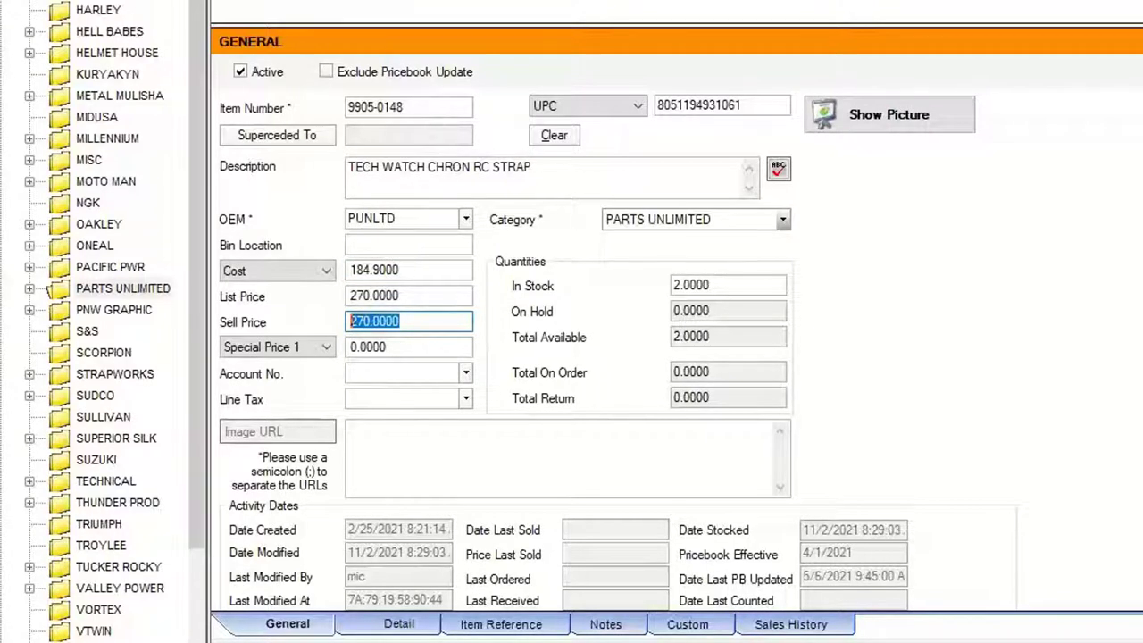
pyautogui.click(62, 290)
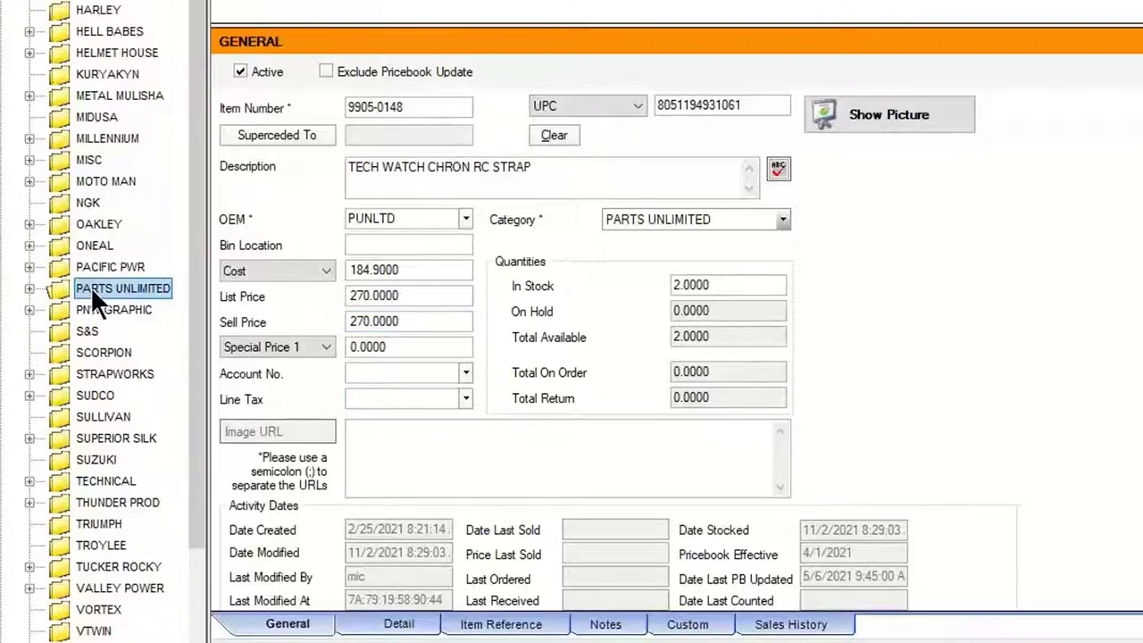
pyautogui.click(419, 321)
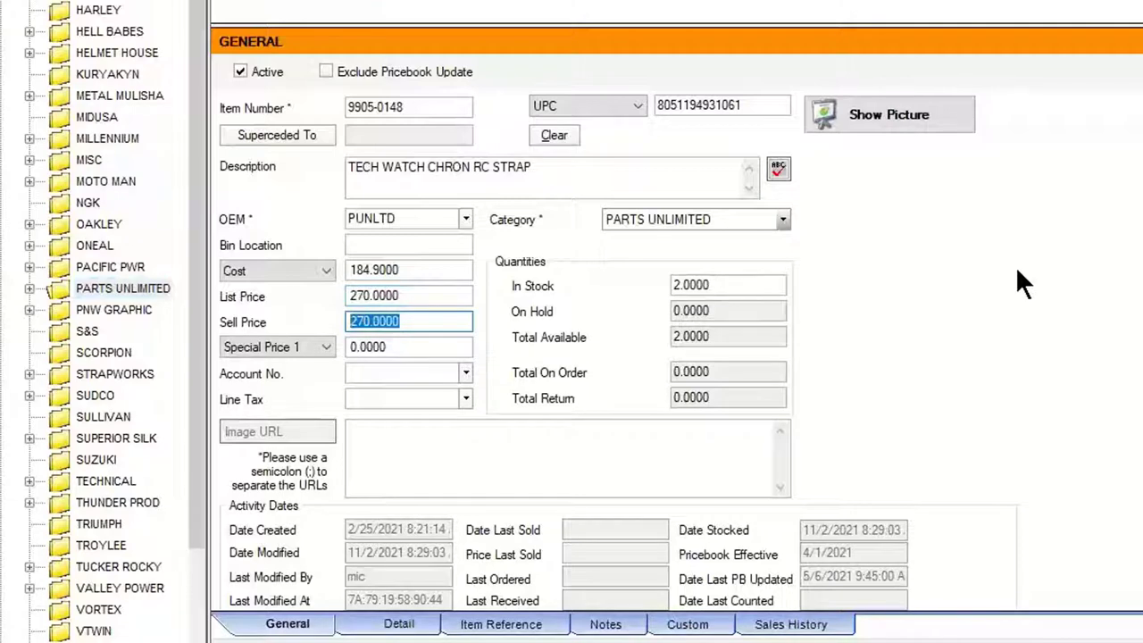
pyautogui.click(402, 269)
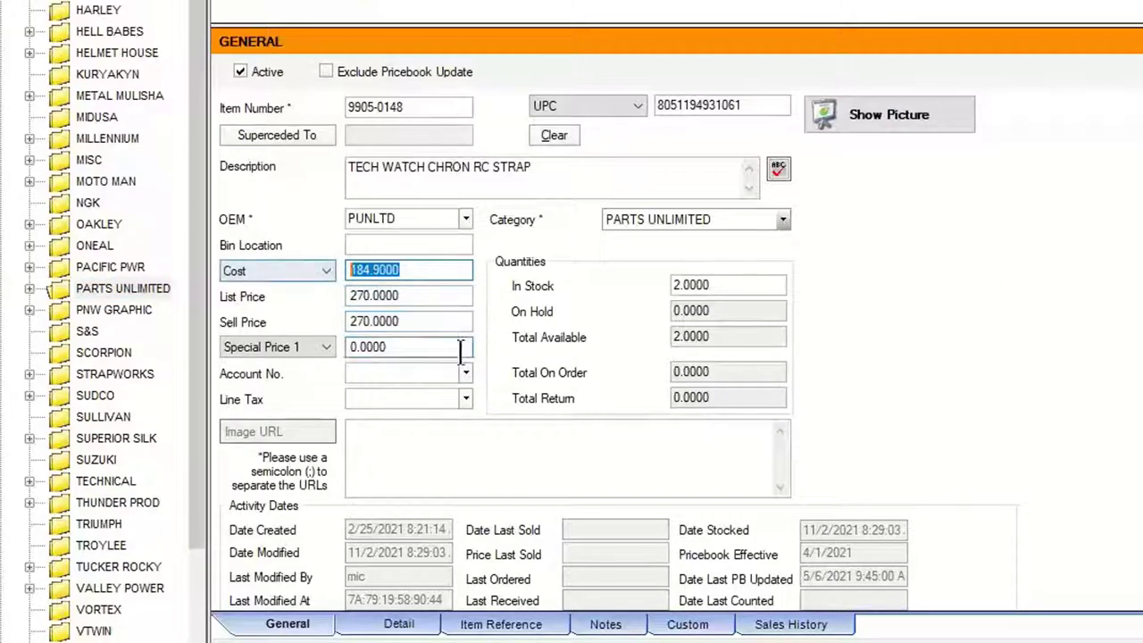
pyautogui.click(421, 322)
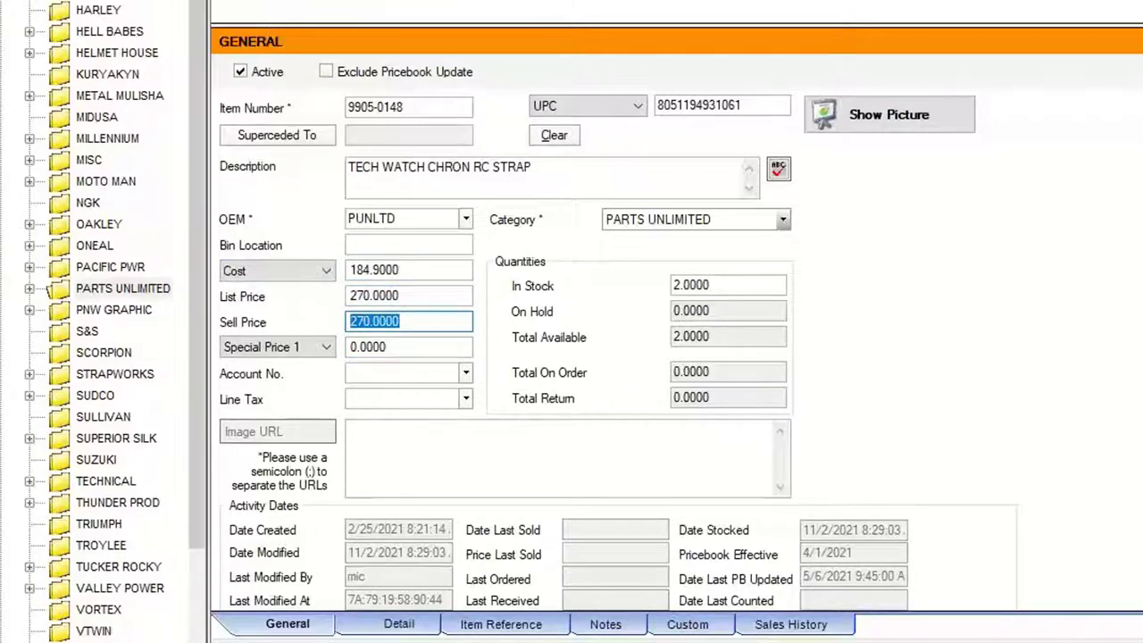
pyautogui.click(323, 345)
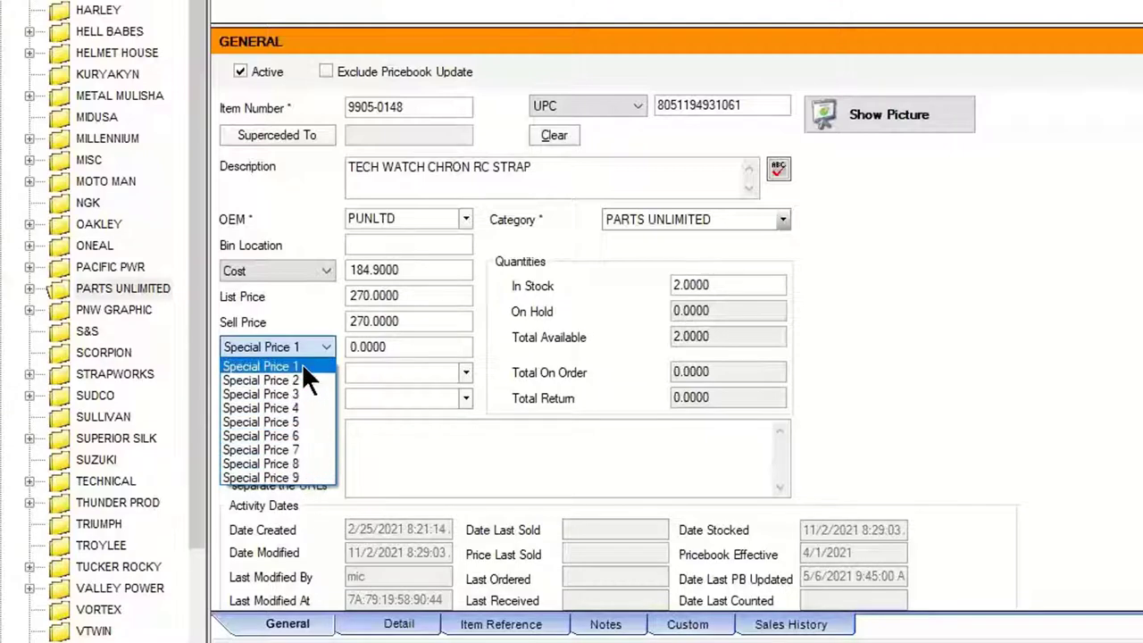
pyautogui.click(301, 311)
pyautogui.moveTo(406, 323); pyautogui.dragTo(301, 321)
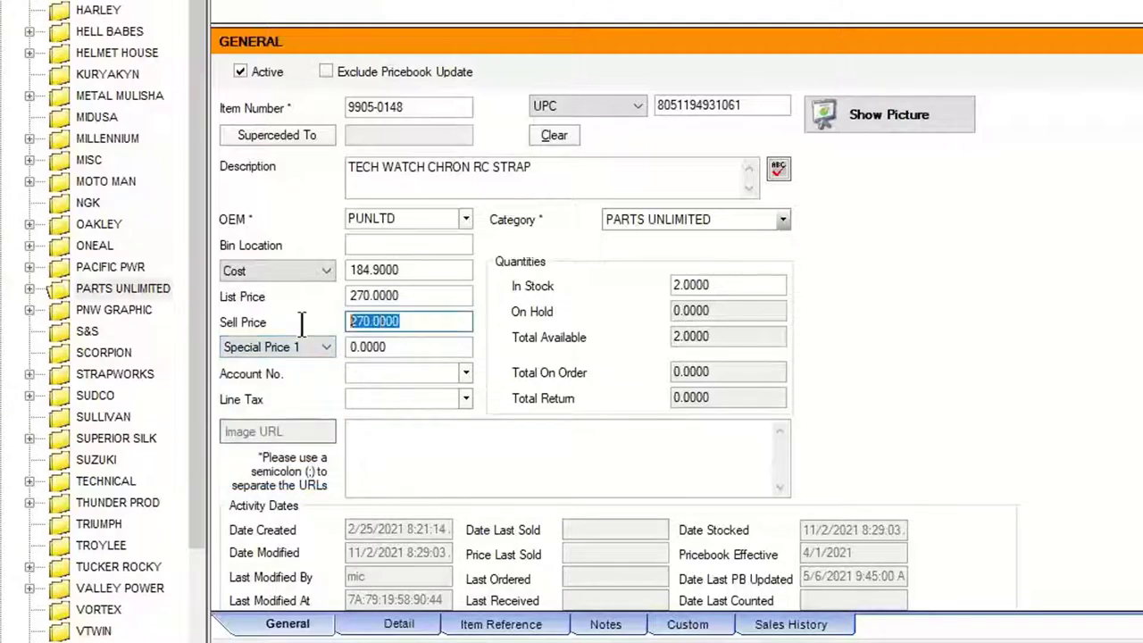
# Enter BIN 5-A as the watch item's bin location and save the item.
pyautogui.click(412, 246)
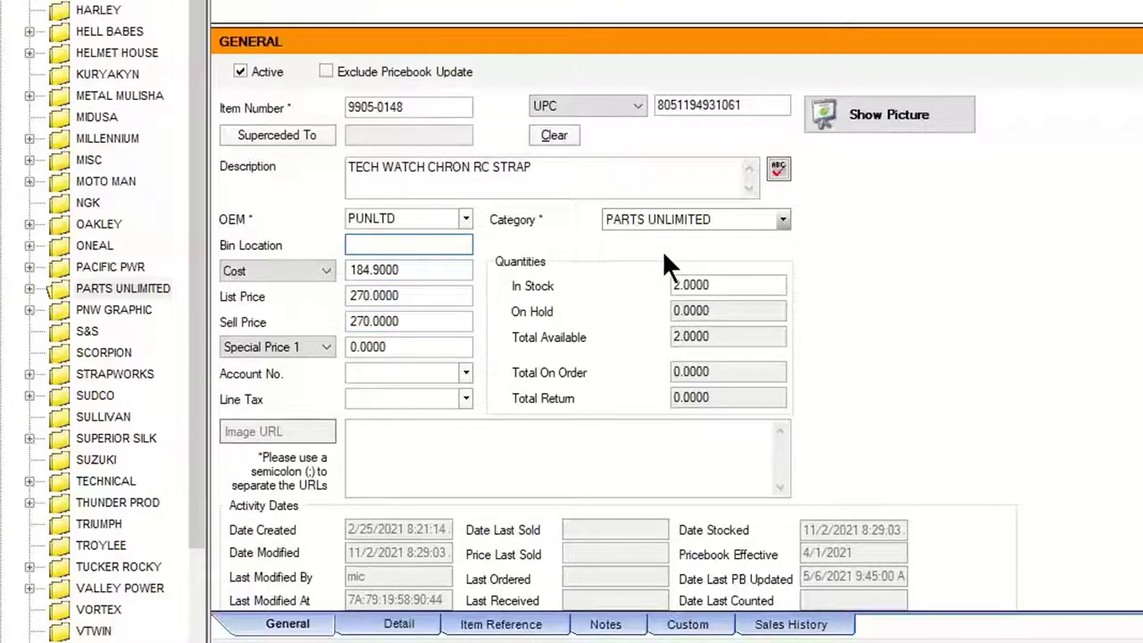
pyautogui.write('BIN 5-A')
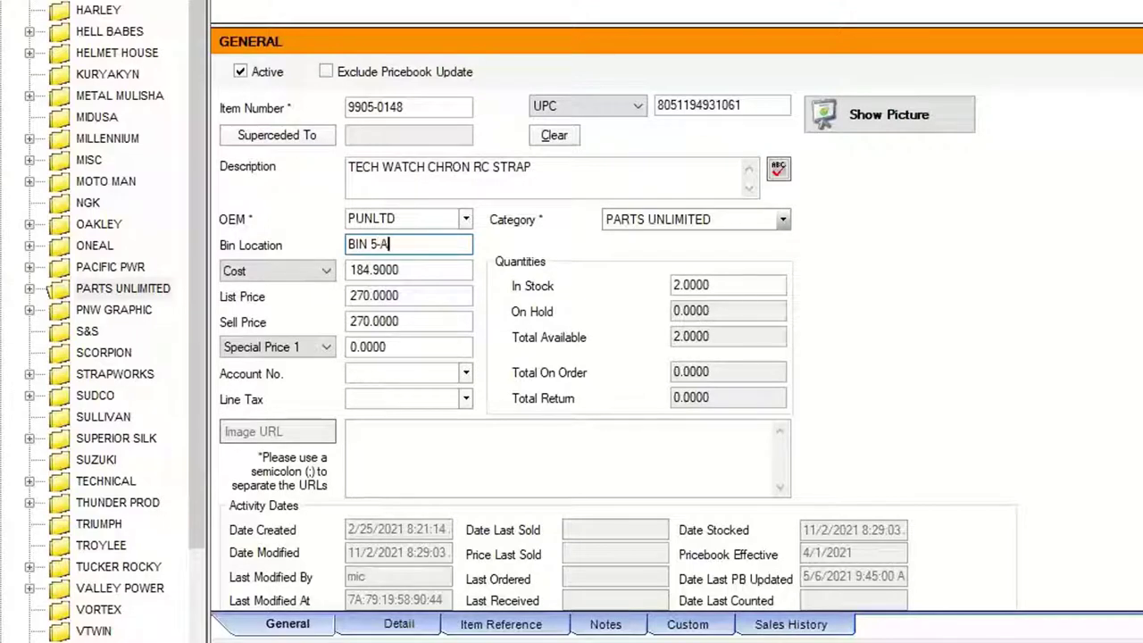
pyautogui.hotkey('ctrl', 's')
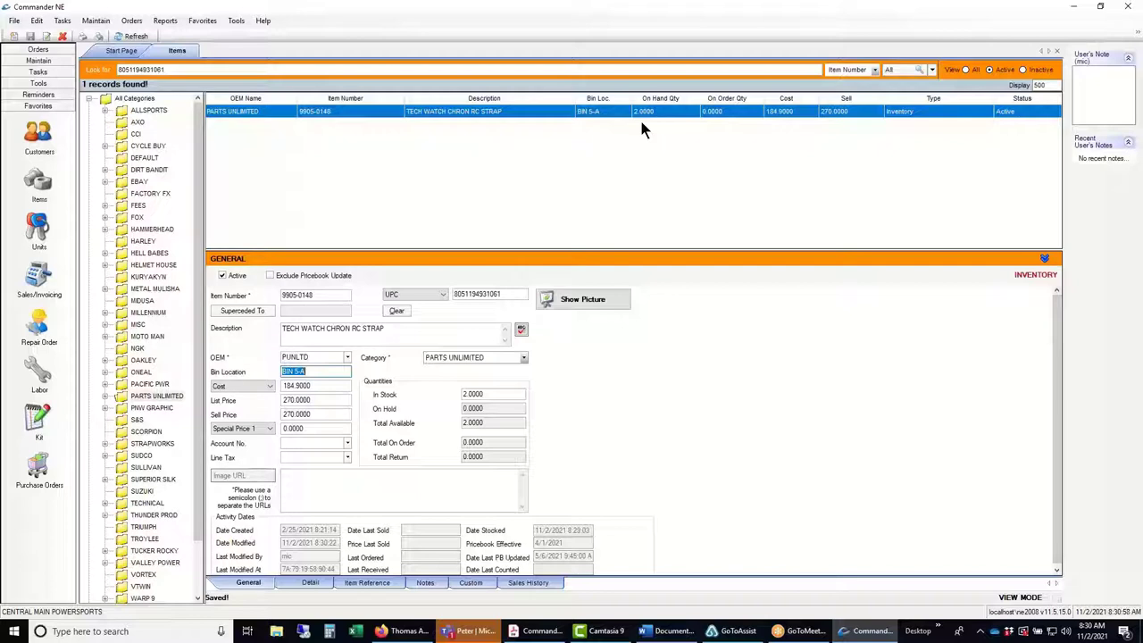
pyautogui.click(317, 386)
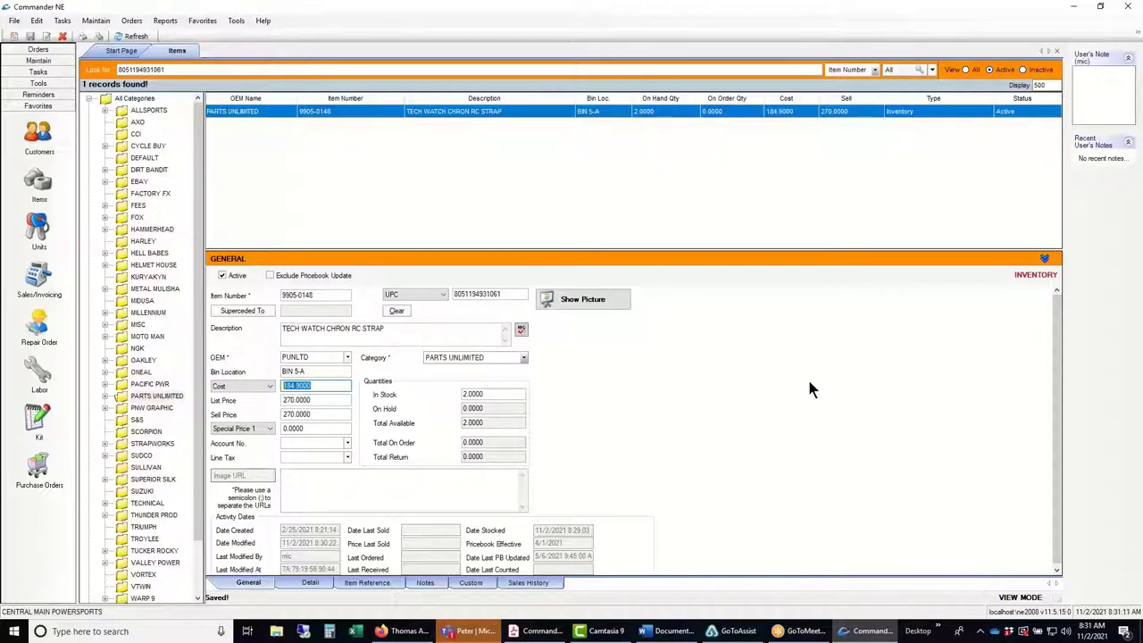
# Switch to the desktop, launch Warehouse Locator and move its window toward the middle of the screen.
pyautogui.rightClick(16, 632)
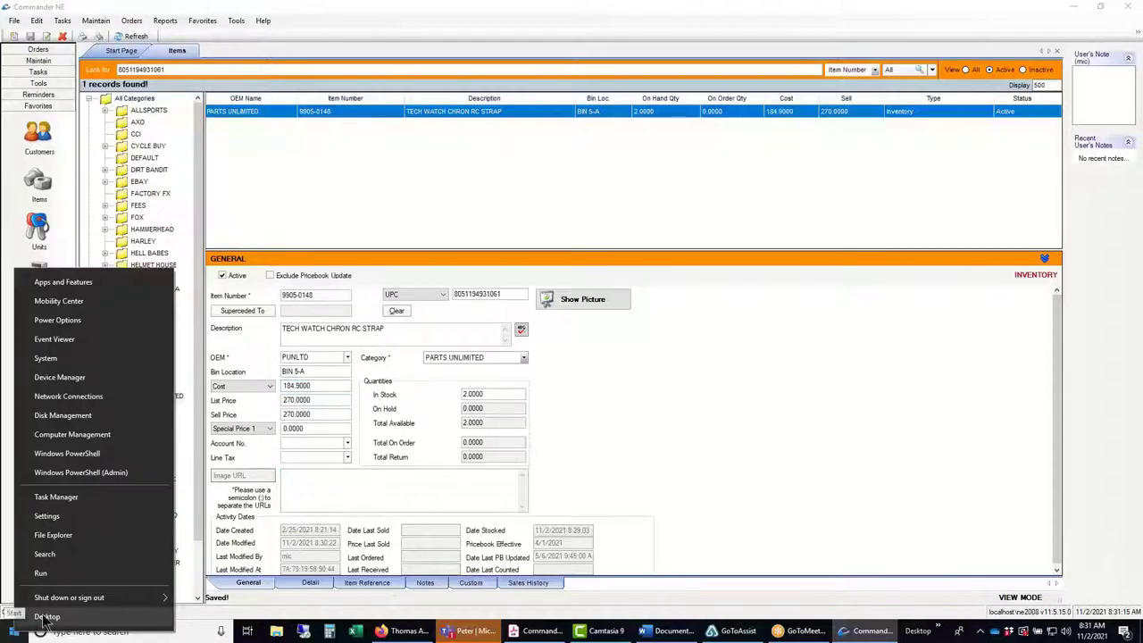
pyautogui.click(53, 616)
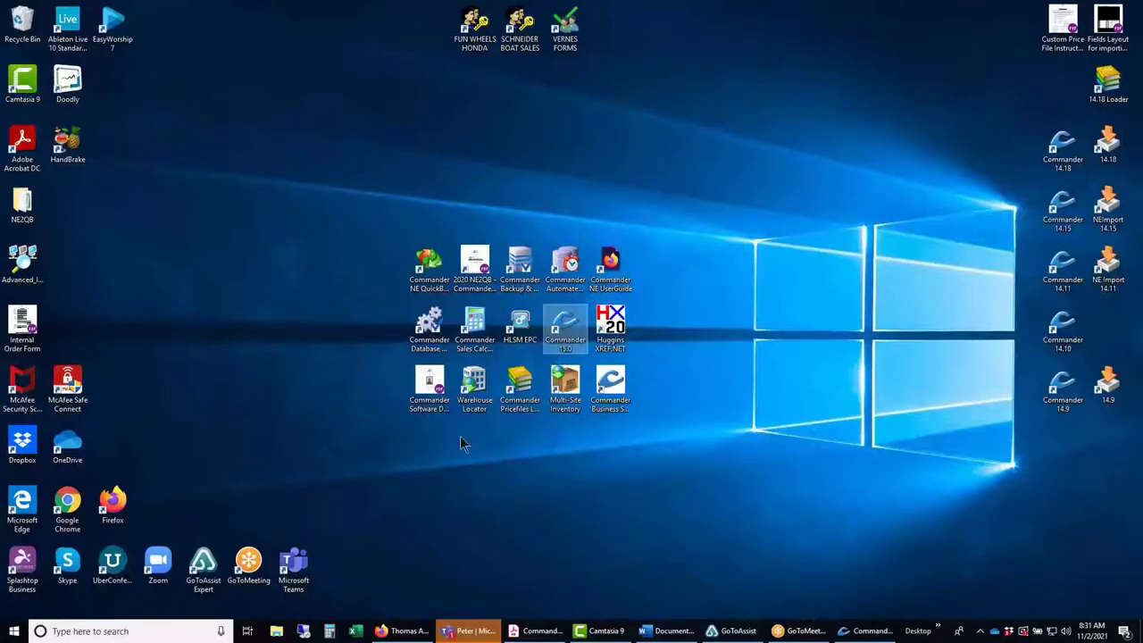
pyautogui.click(474, 382)
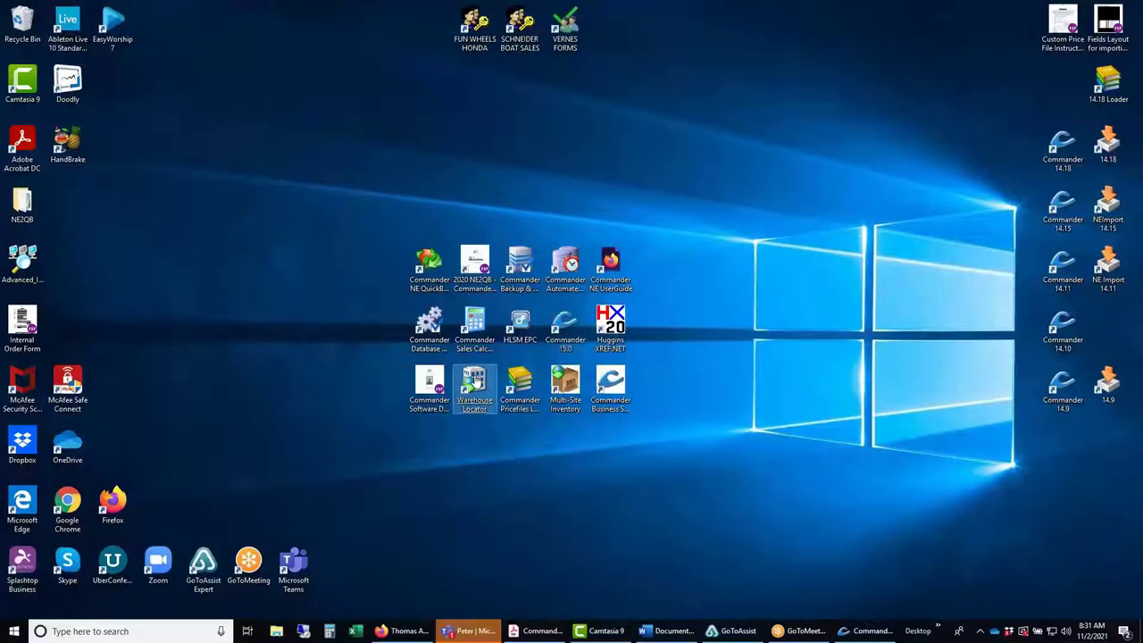
pyautogui.doubleClick(475, 383)
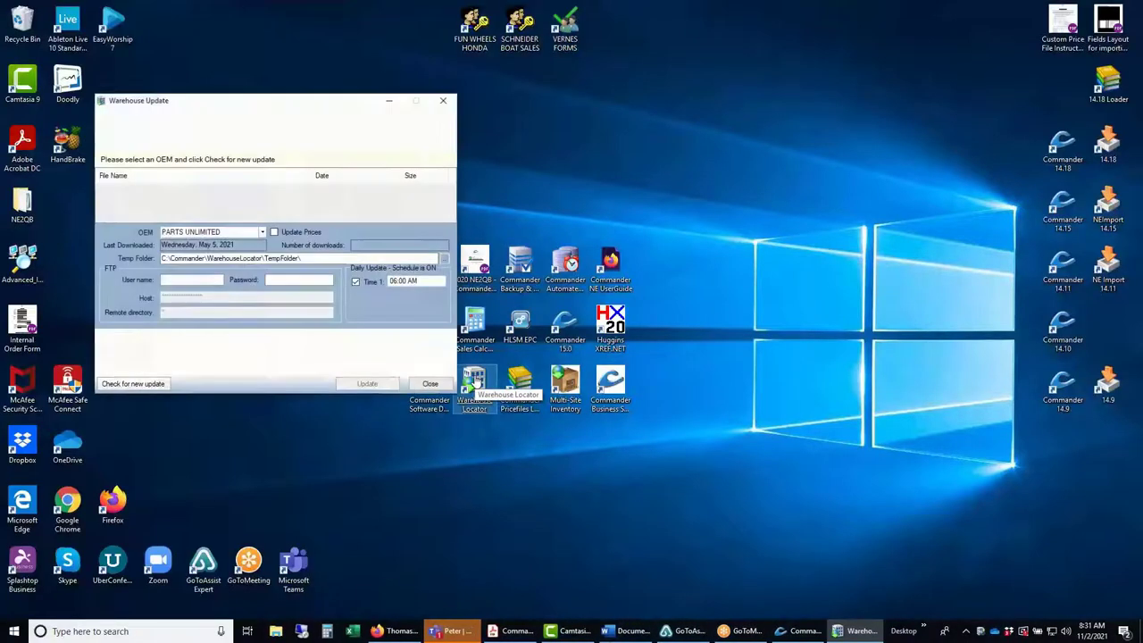
pyautogui.moveTo(278, 104); pyautogui.dragTo(482, 143)
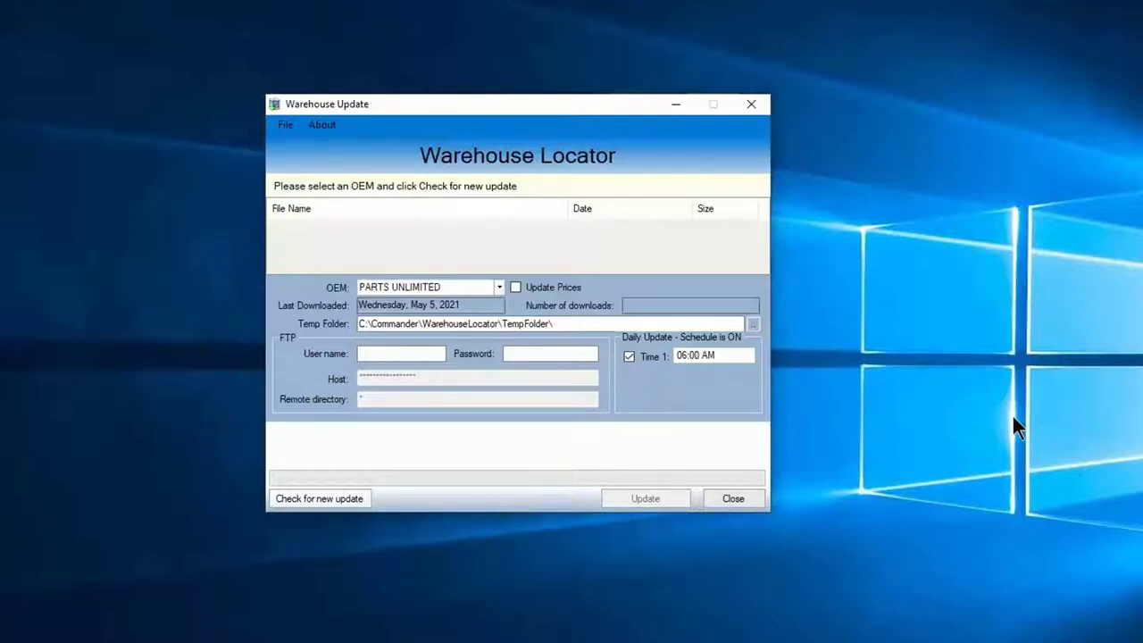
# Turn on the price update option for the PARTS UNLIMITED OEM.
pyautogui.moveTo(455, 287); pyautogui.dragTo(320, 287)
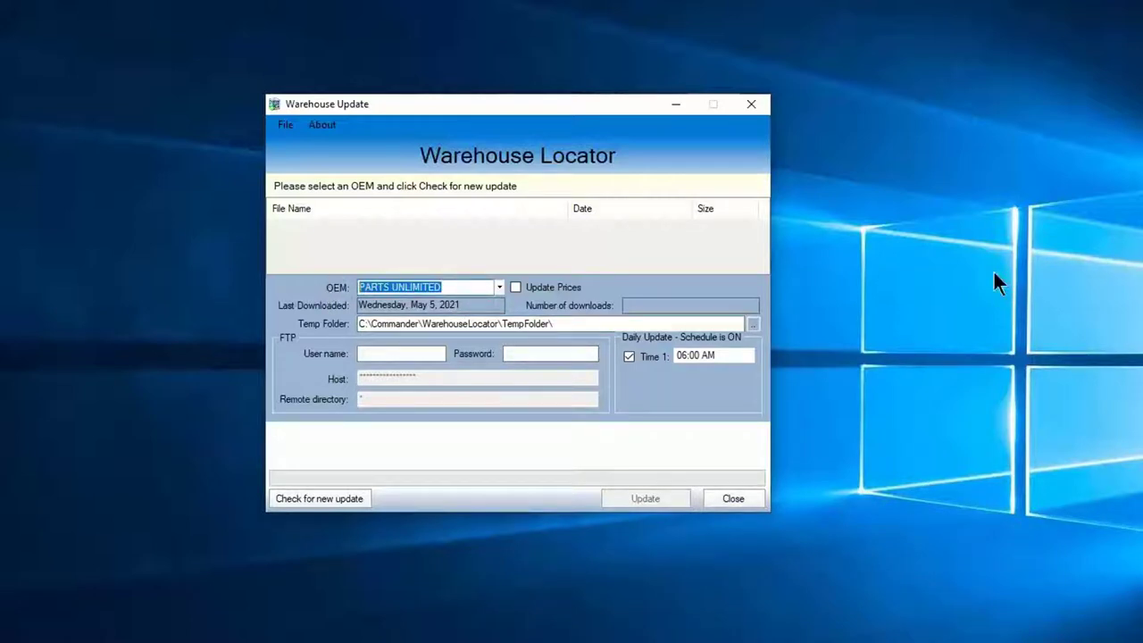
pyautogui.click(516, 287)
pyautogui.click(516, 286)
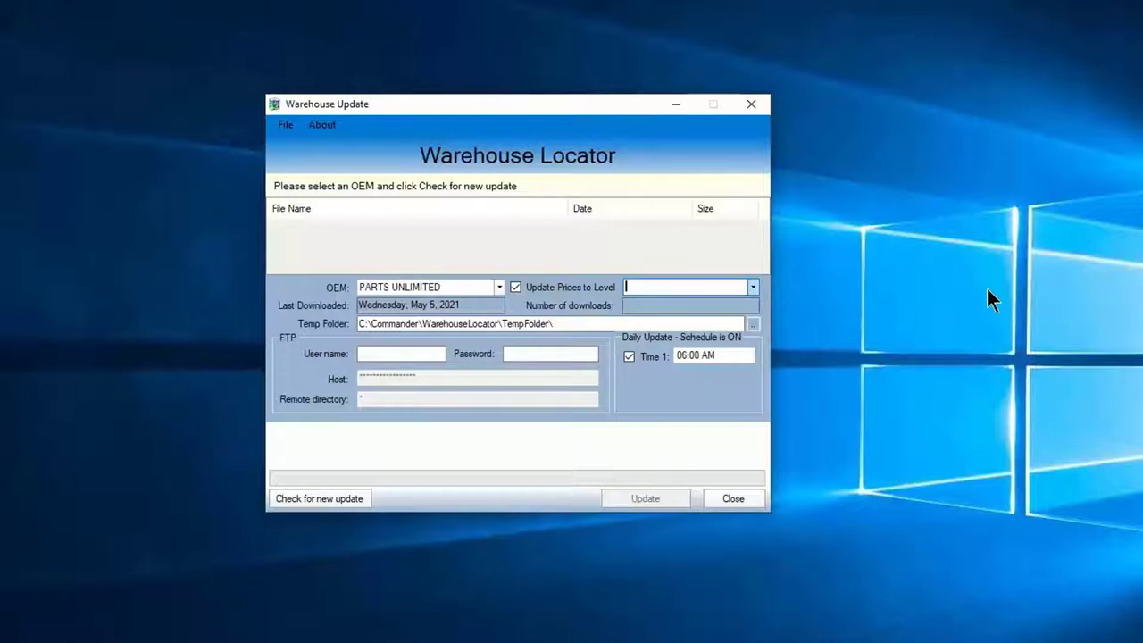
# Check the time of the scheduled daily warehouse update and close the Warehouse Update window.
pyautogui.click(723, 355)
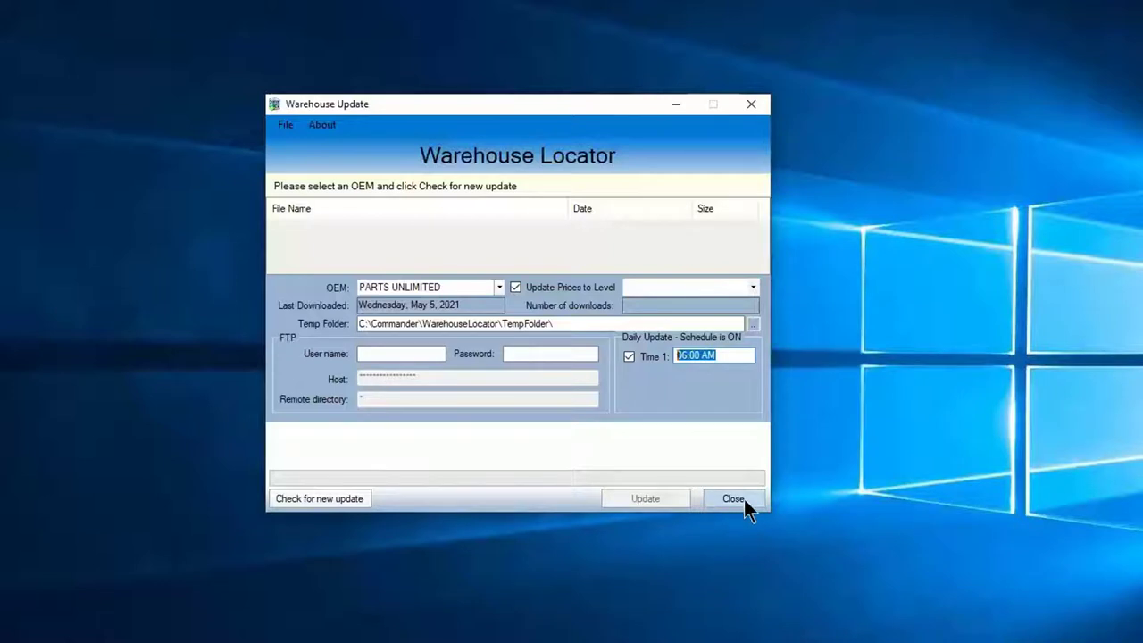
pyautogui.click(713, 352)
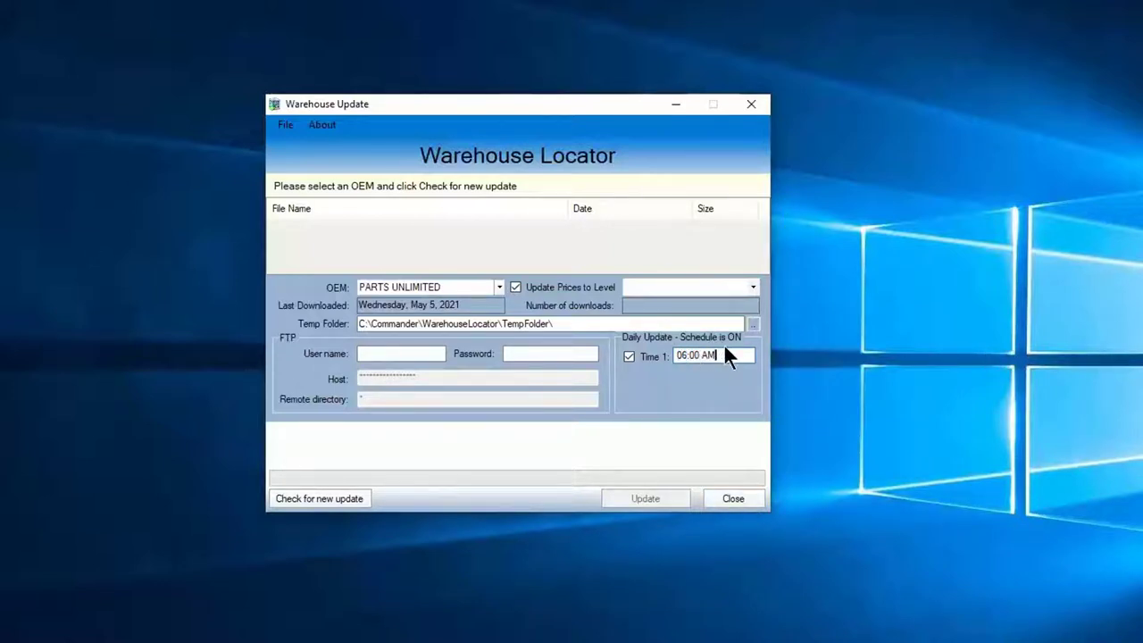
pyautogui.hotkey('shift', 'Home')
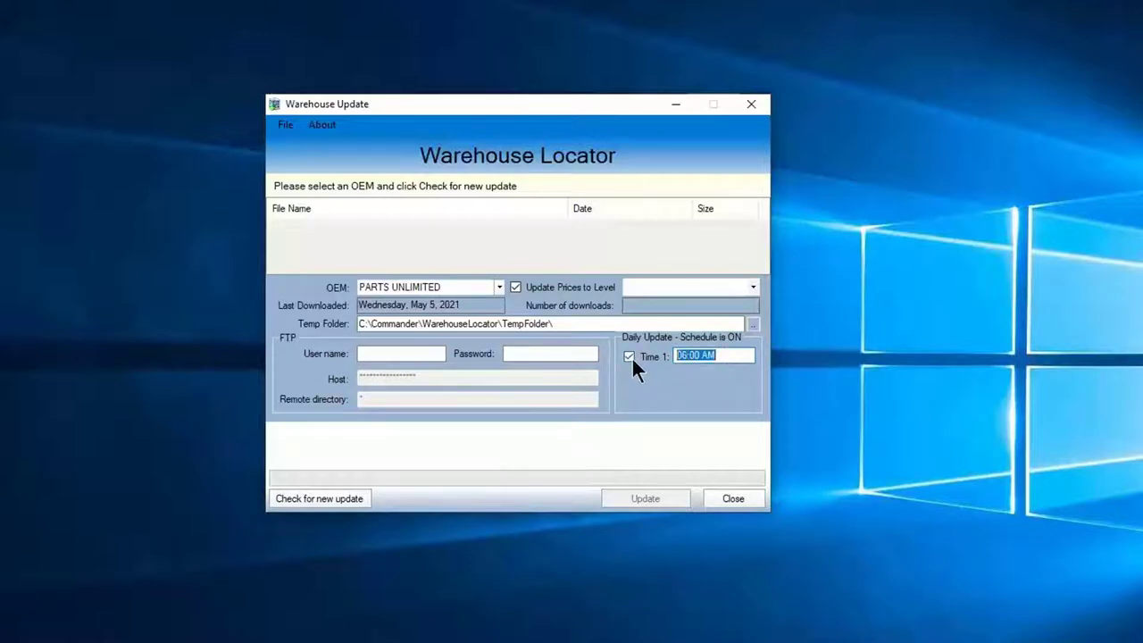
pyautogui.click(728, 498)
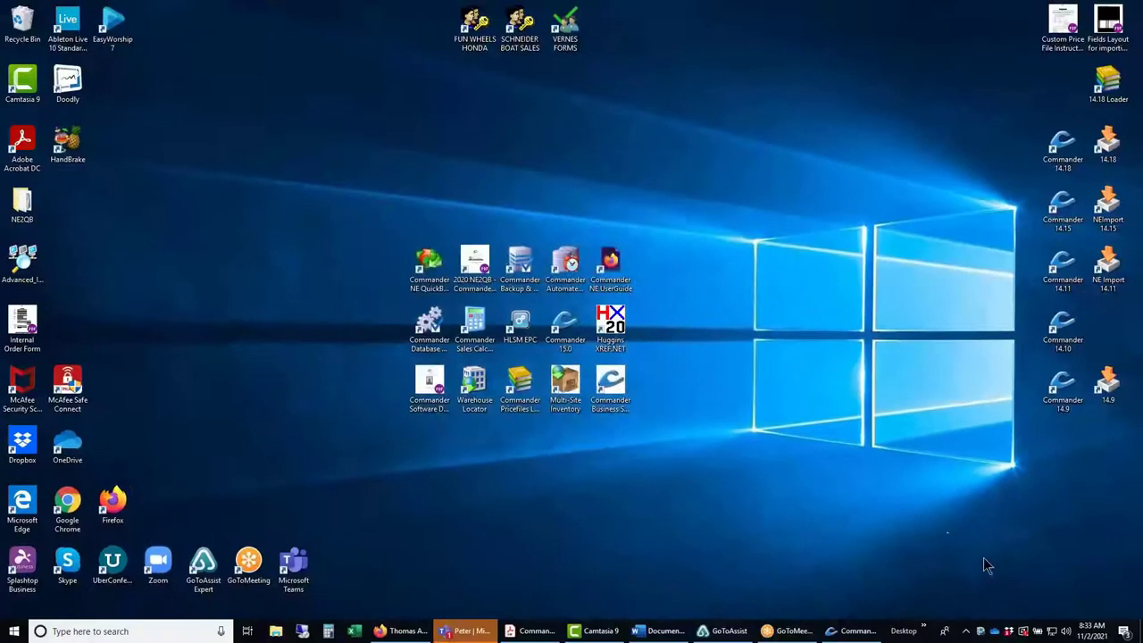
# Switch back to Commander NE and search the items in all categories for KN111.
pyautogui.click(849, 630)
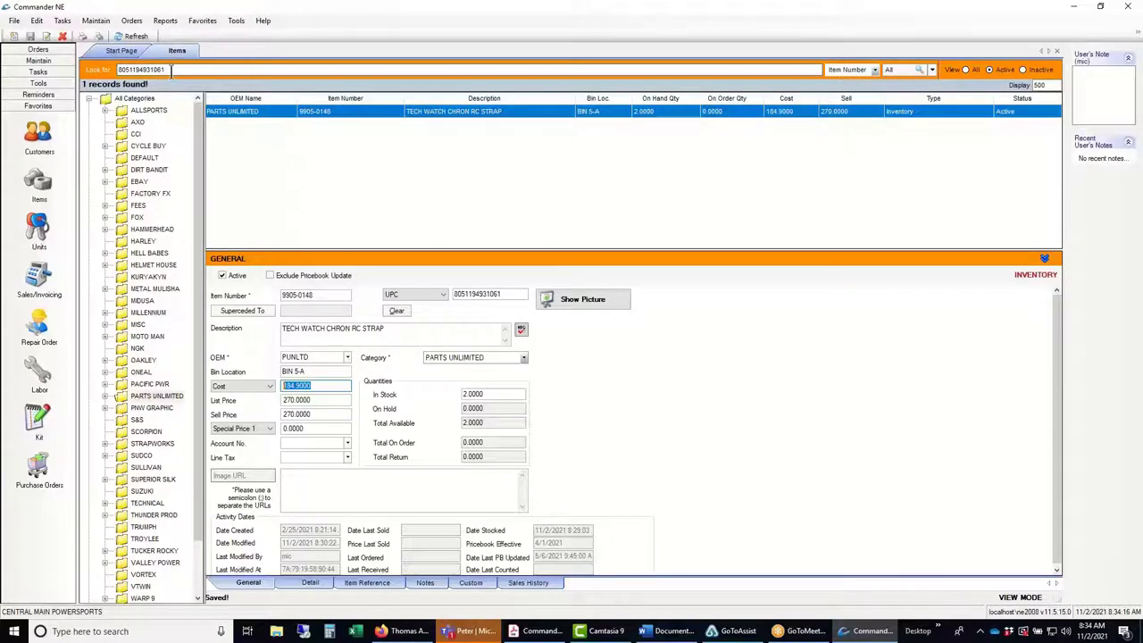
pyautogui.click(106, 77)
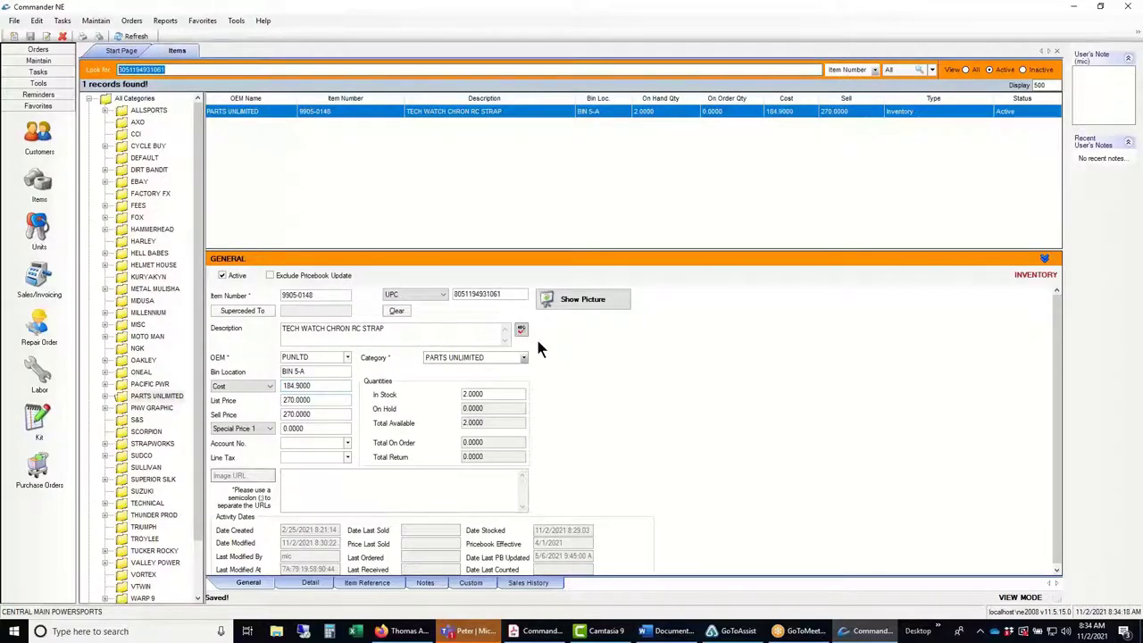
pyautogui.write('KN111')
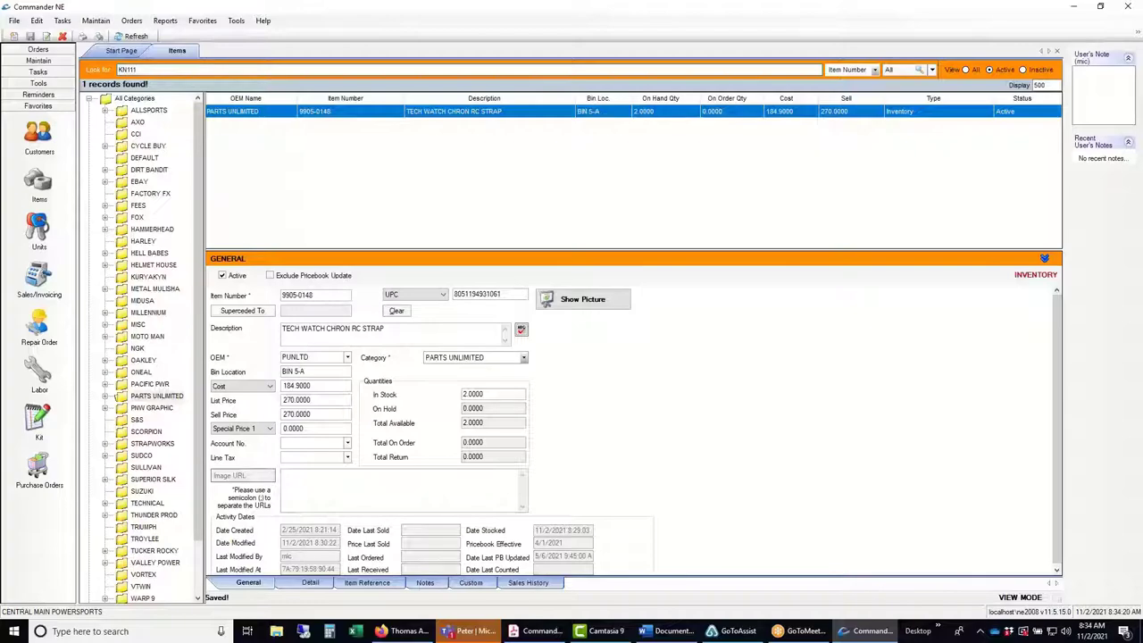
pyautogui.click(109, 101)
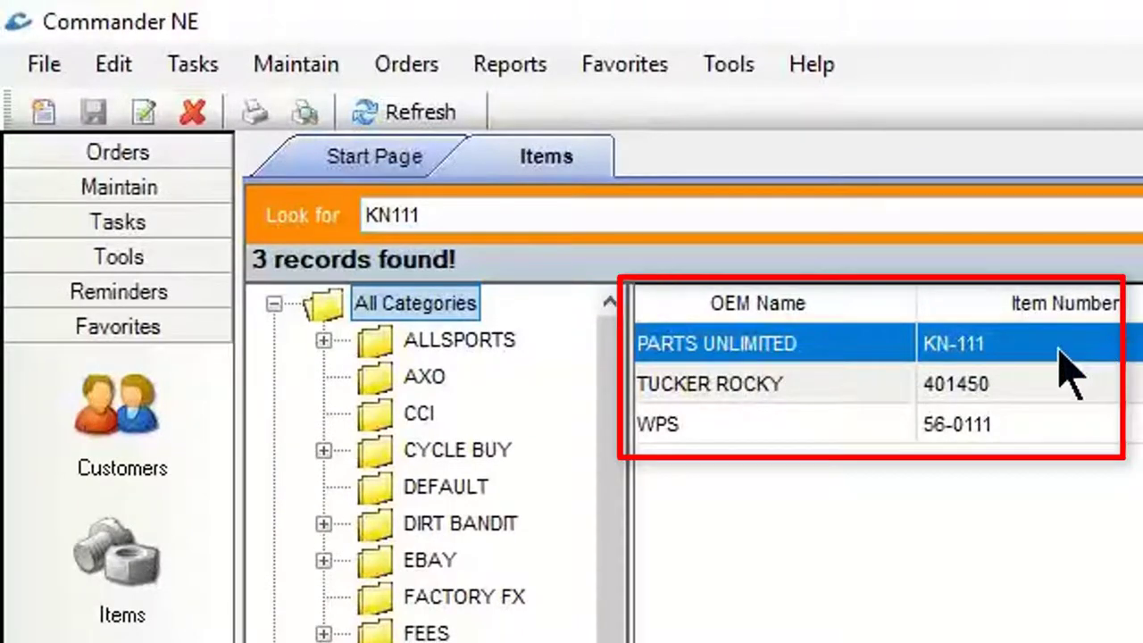
# Compare the TUCKER ROCKY and WPS oil filter records found for KN111.
pyautogui.click(1036, 390)
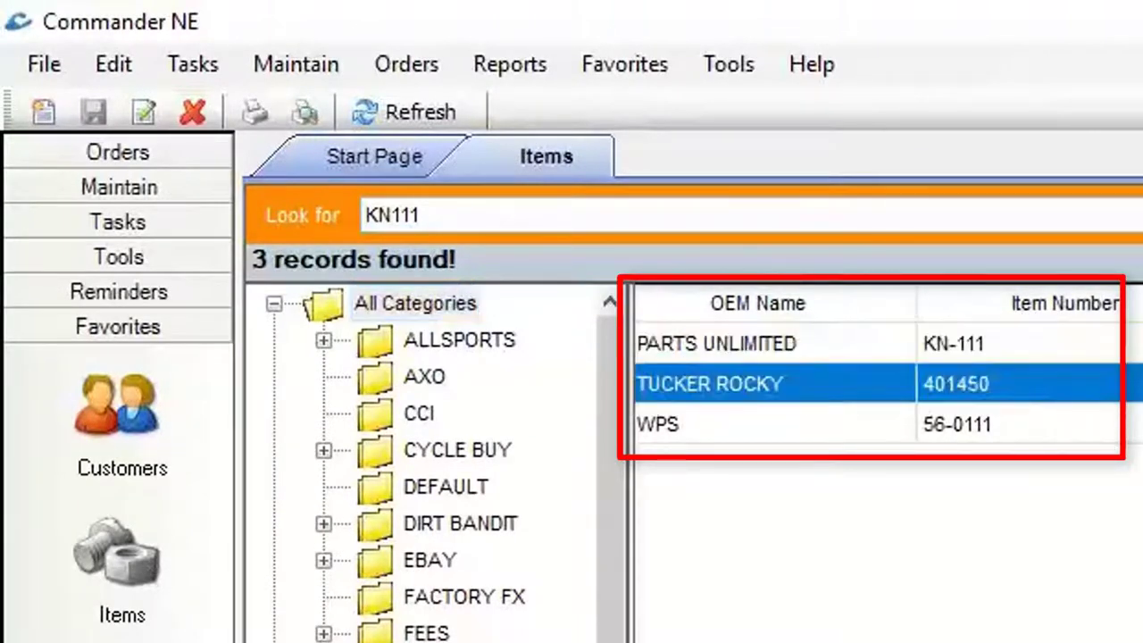
pyautogui.click(986, 423)
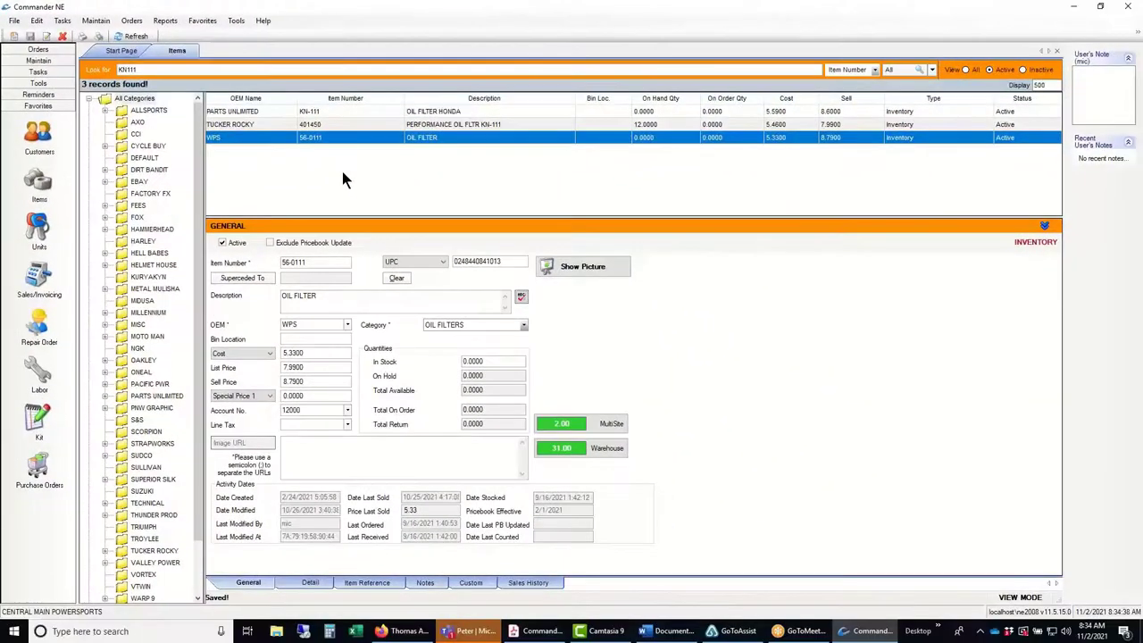
pyautogui.hotkey('ctrl', 'f')
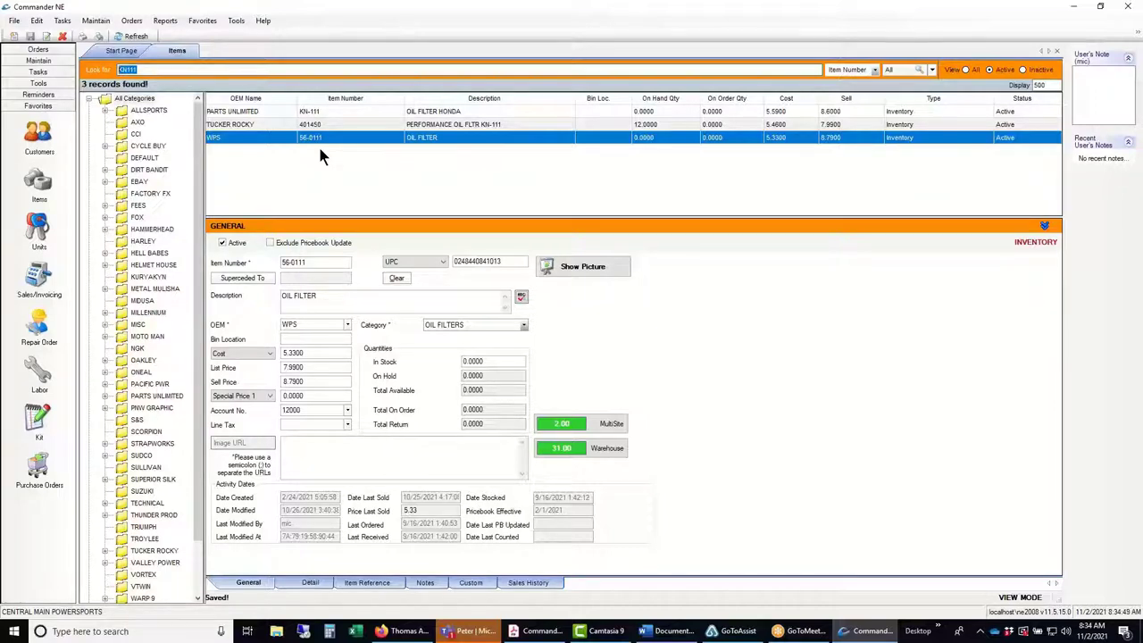
# Set the in-stock quantity of TUCKER ROCKY item 401450 to 0 and save the item.
pyautogui.click(391, 125)
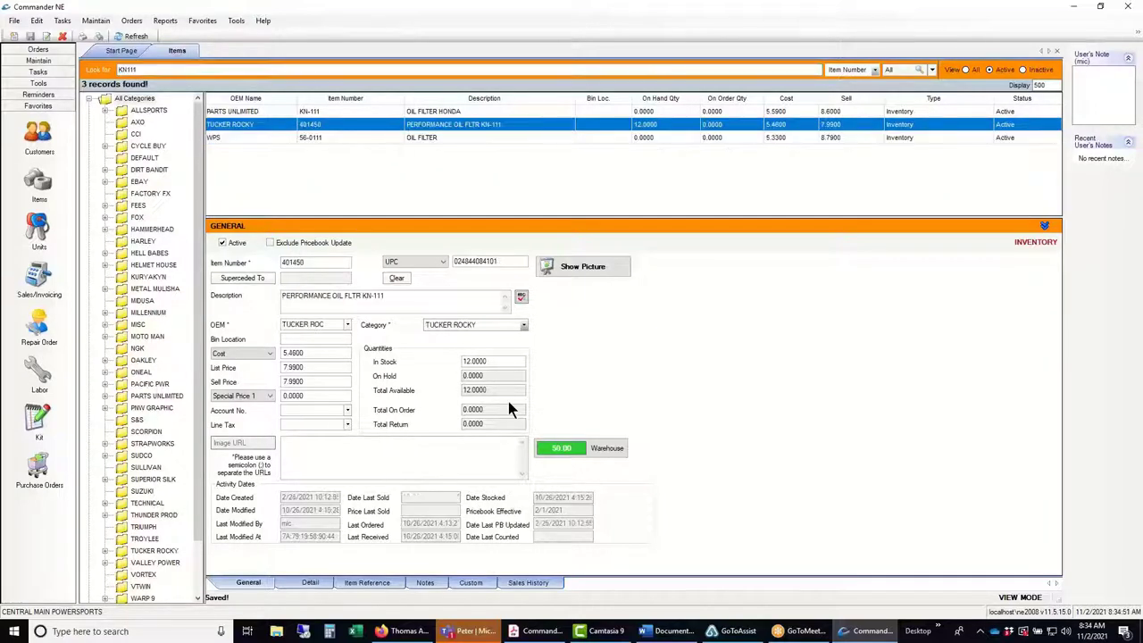
pyautogui.doubleClick(483, 361)
pyautogui.write('0')
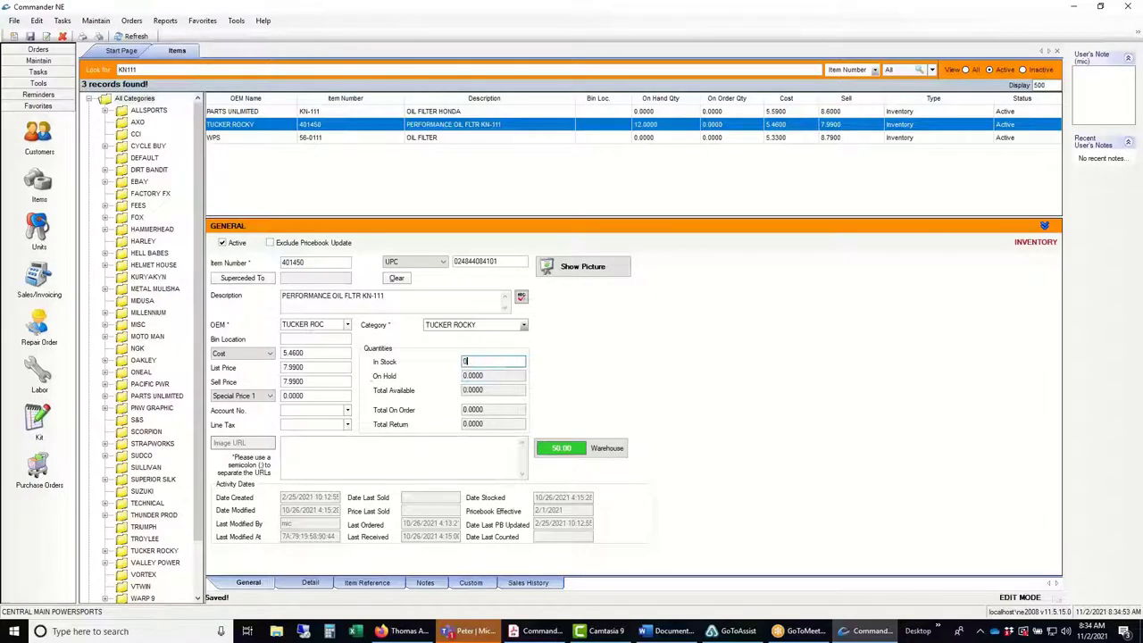
pyautogui.hotkey('ctrl', 's')
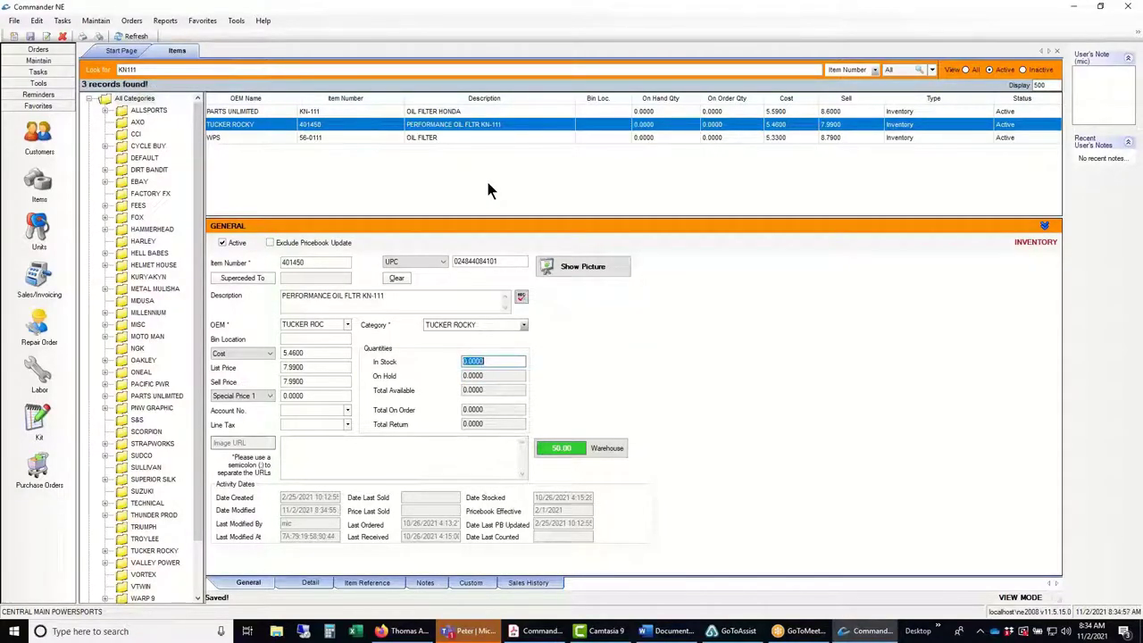
# Examine the availability of WPS oil filter 56-0111 at each warehouse location and close the location viewer.
pyautogui.click(253, 111)
pyautogui.click(250, 125)
pyautogui.click(250, 138)
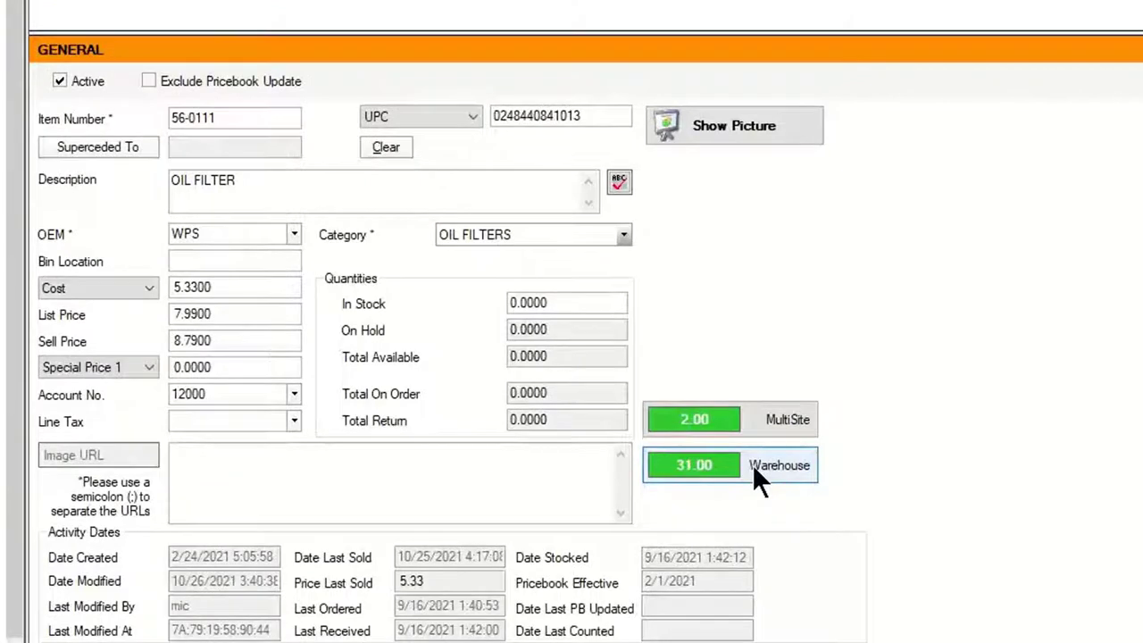
pyautogui.click(755, 473)
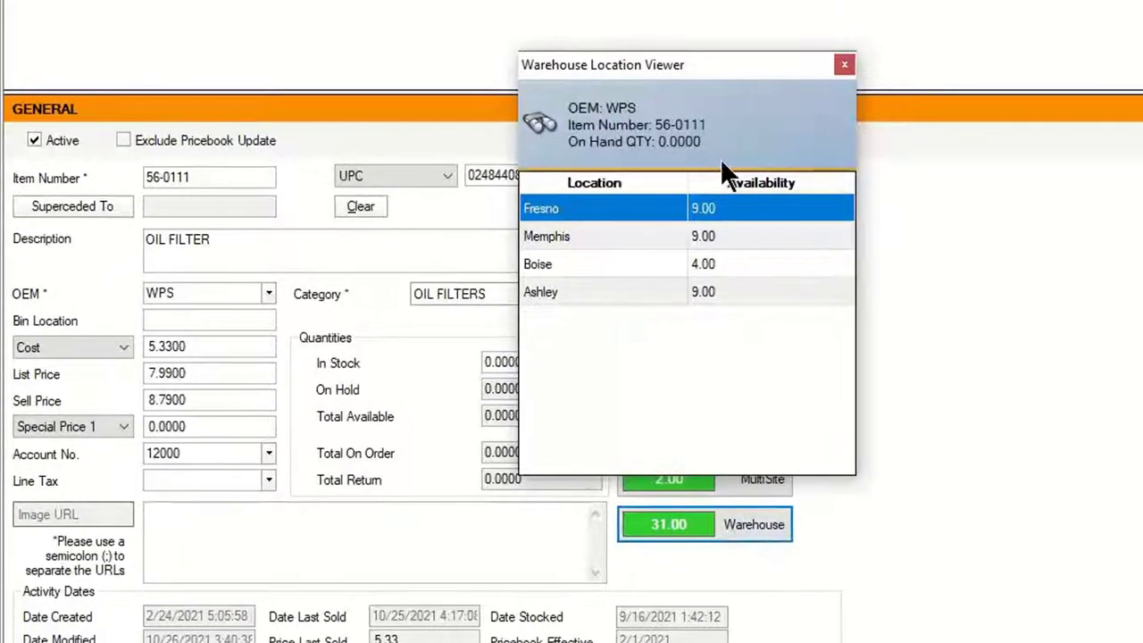
pyautogui.click(718, 259)
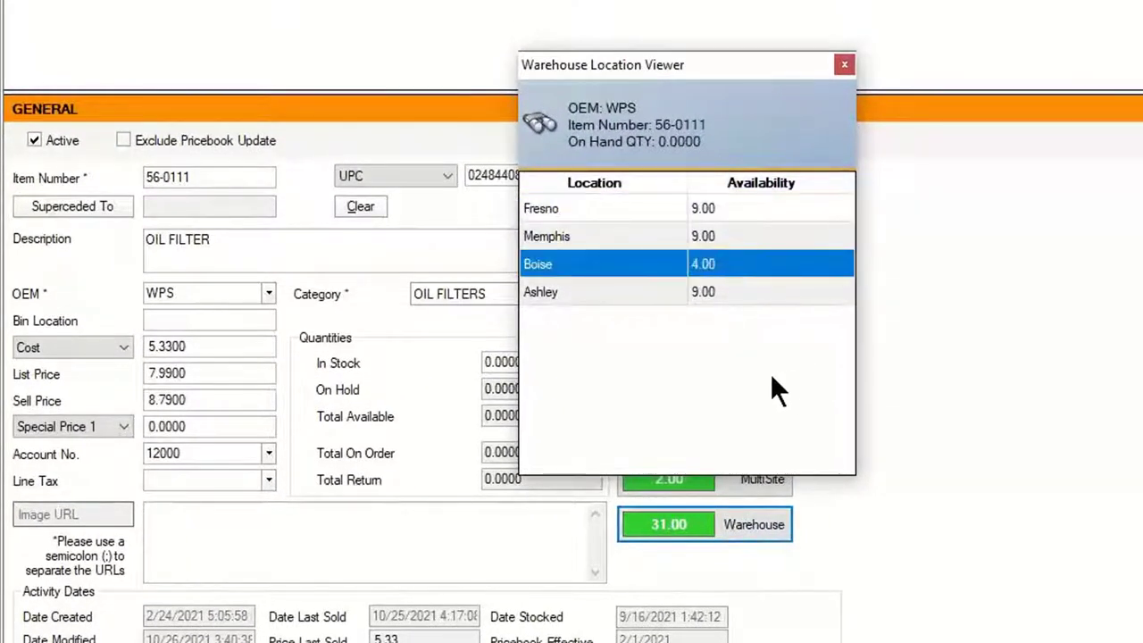
pyautogui.click(731, 216)
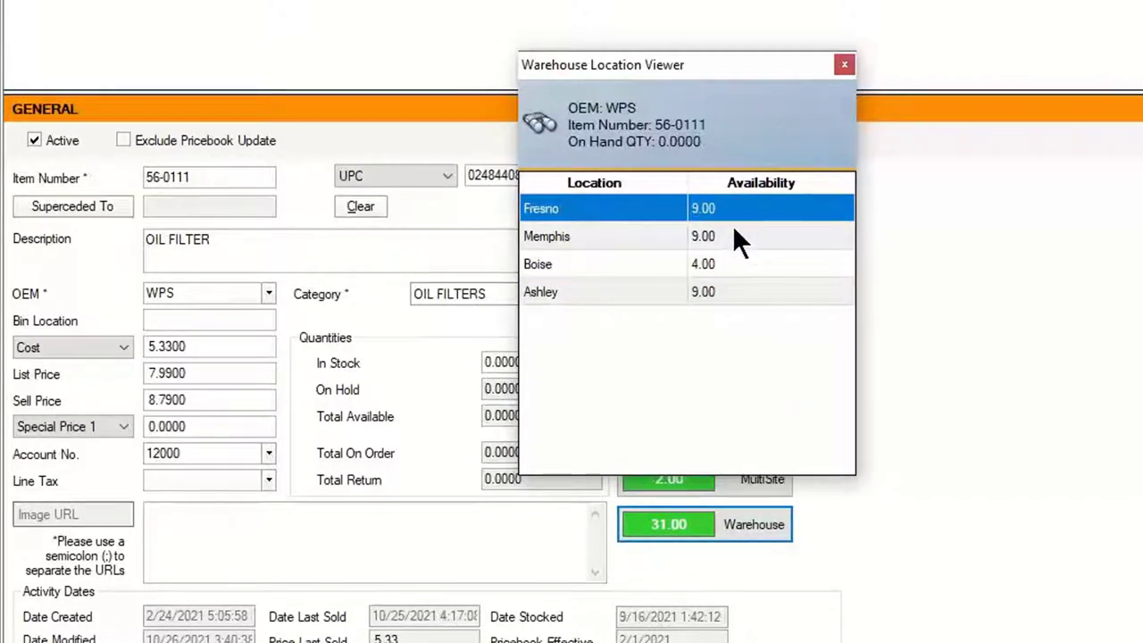
pyautogui.click(734, 234)
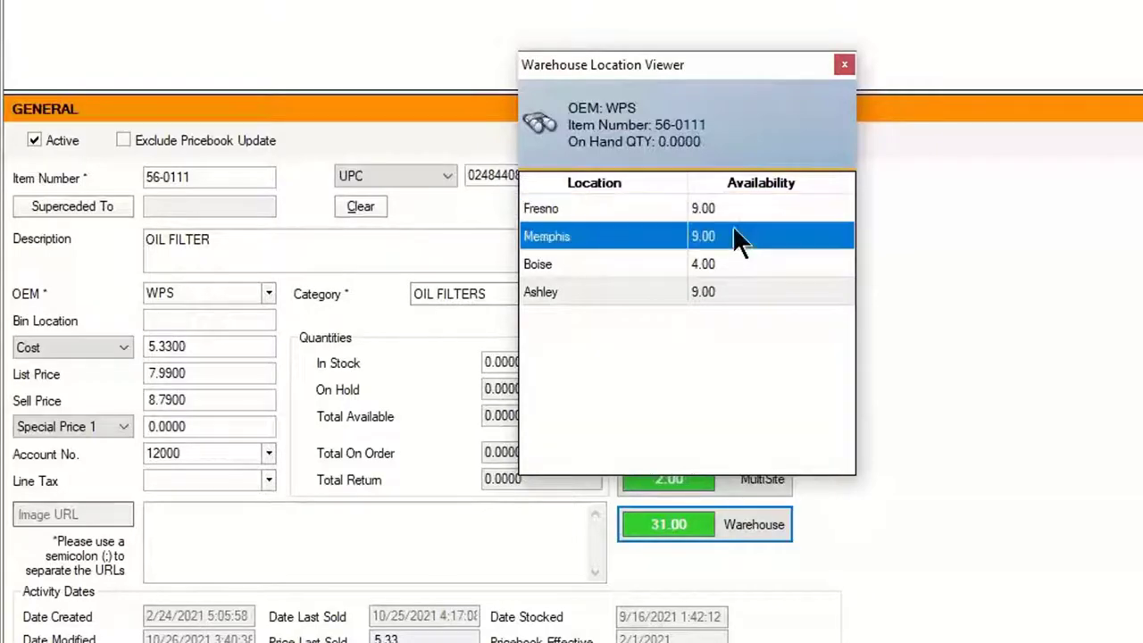
pyautogui.click(728, 292)
pyautogui.click(844, 65)
# Check the warehouse availability by location for TUCKER ROCKY item 401450 and close the location viewer.
pyautogui.click(859, 215)
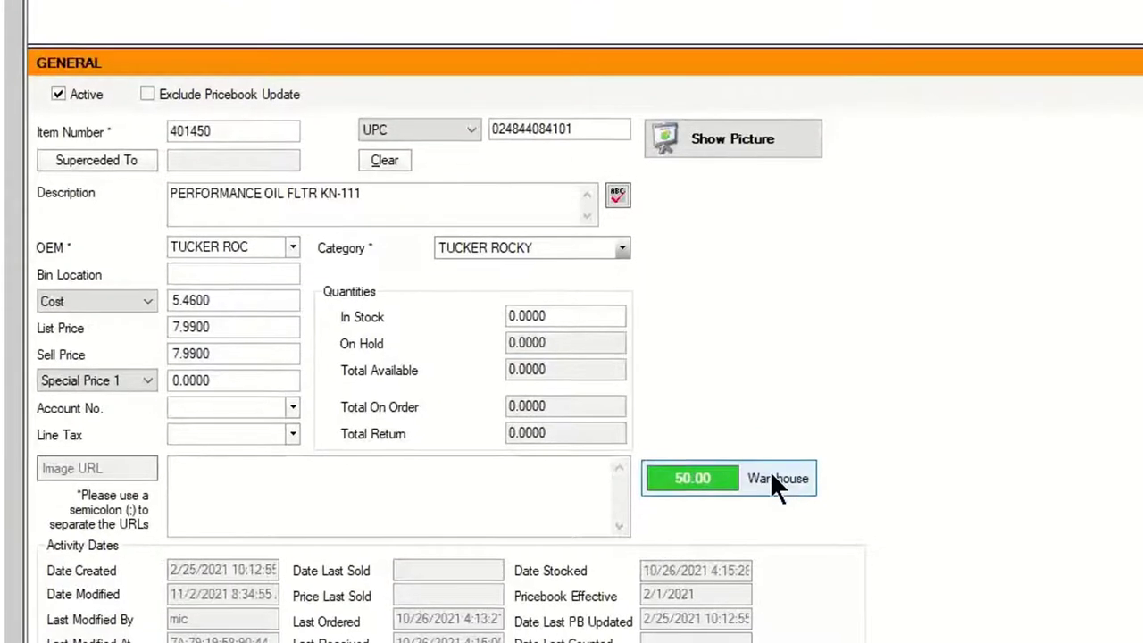
pyautogui.click(775, 483)
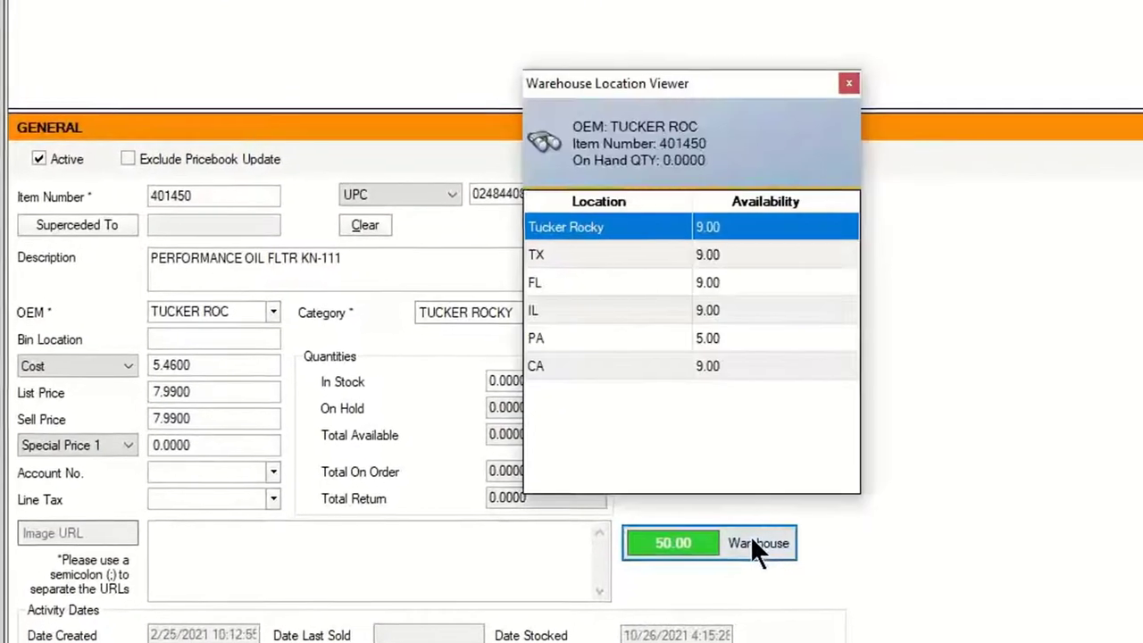
pyautogui.click(714, 354)
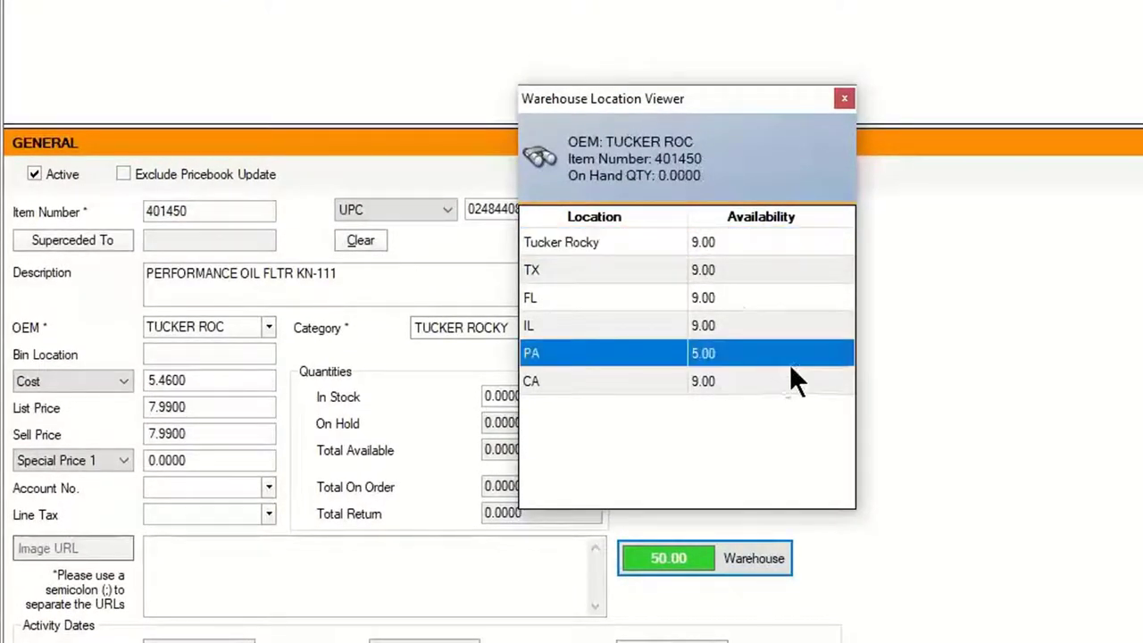
pyautogui.click(842, 97)
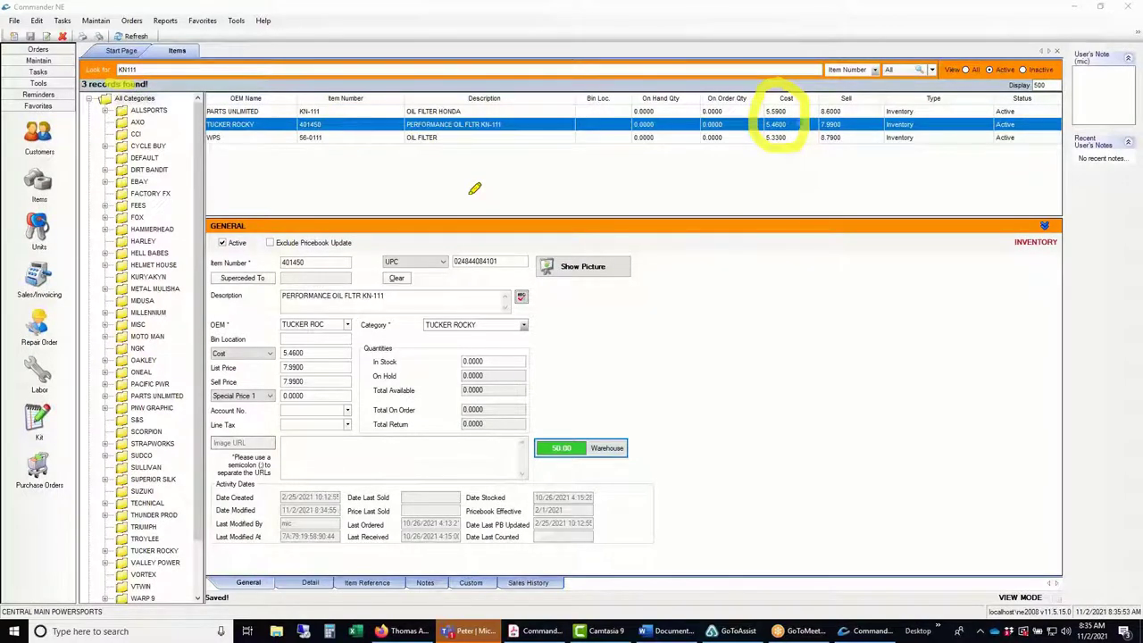
# Compare the KN111 oil filters by cost, item number and warehouse availability, including the WPS and PARTS UNLIMITED records.
pyautogui.moveTo(293, 153); pyautogui.dragTo(332, 151)
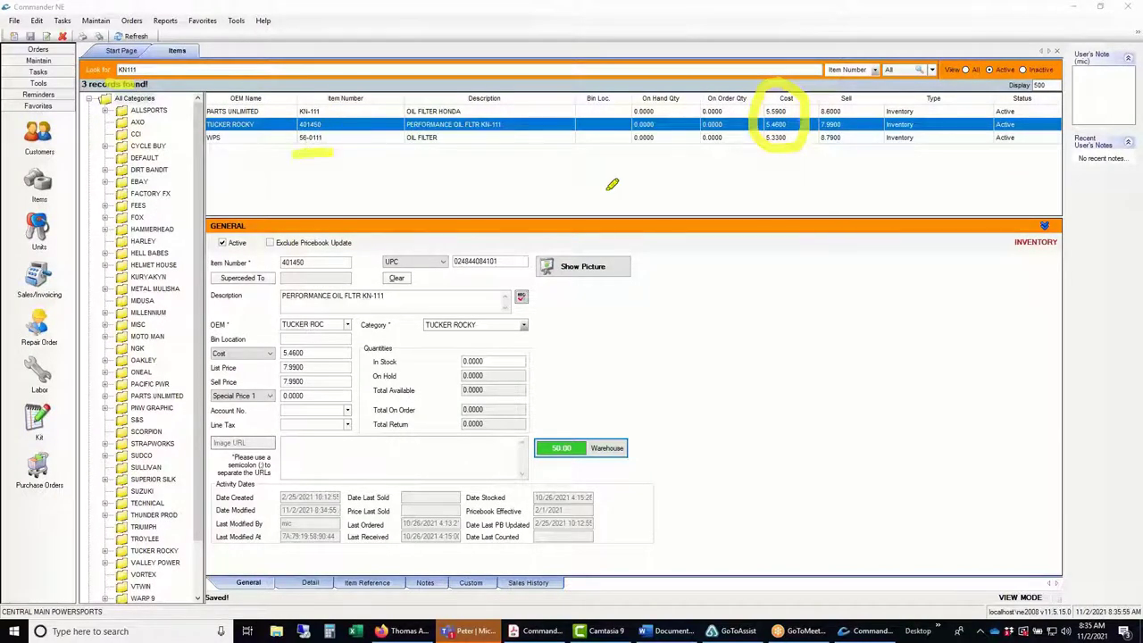
pyautogui.moveTo(556, 471); pyautogui.dragTo(600, 472)
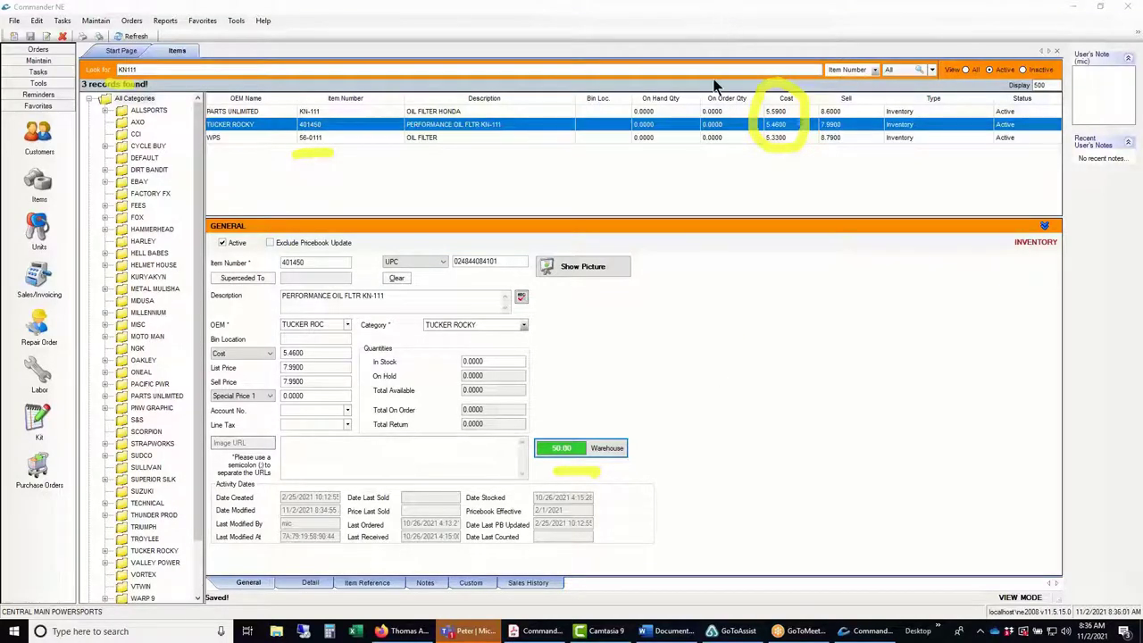
pyautogui.press('Escape')
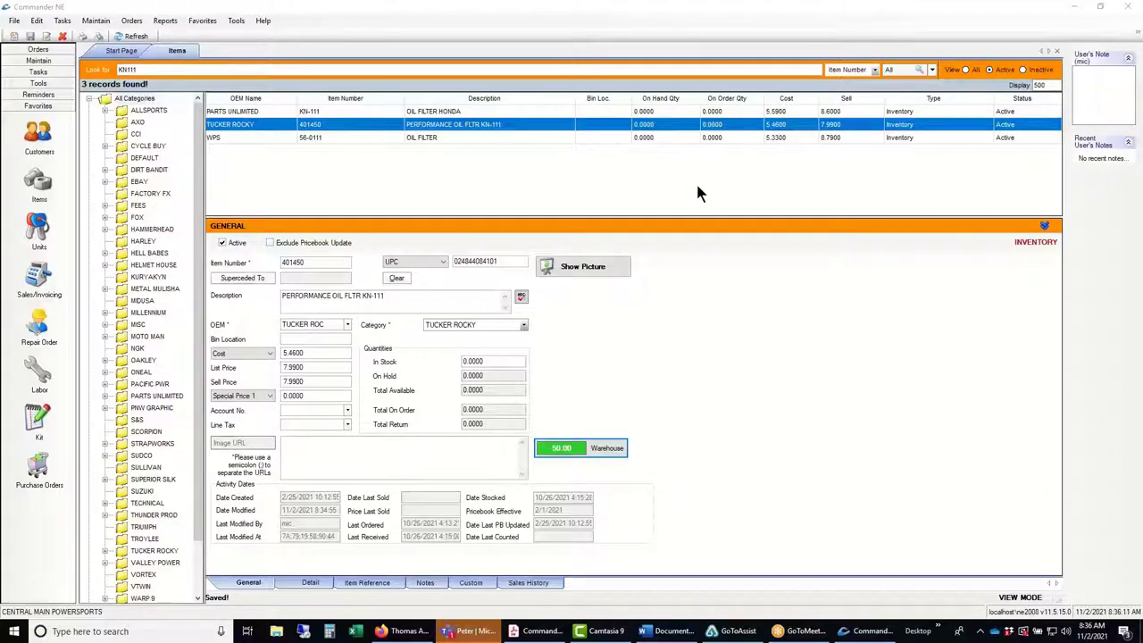
pyautogui.click(784, 138)
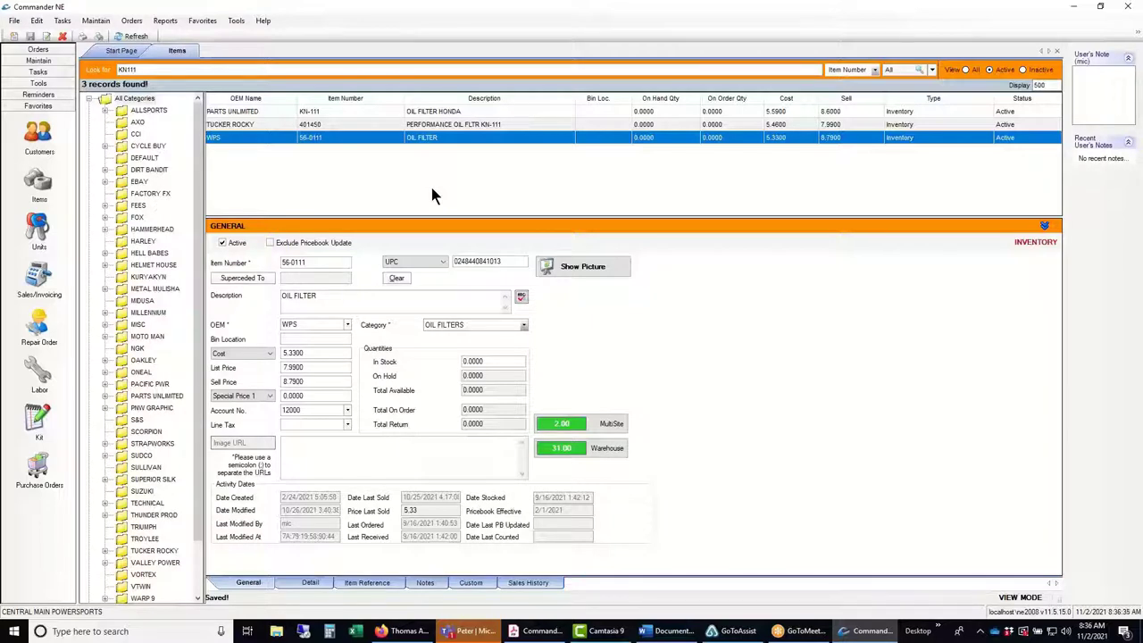
pyautogui.click(320, 112)
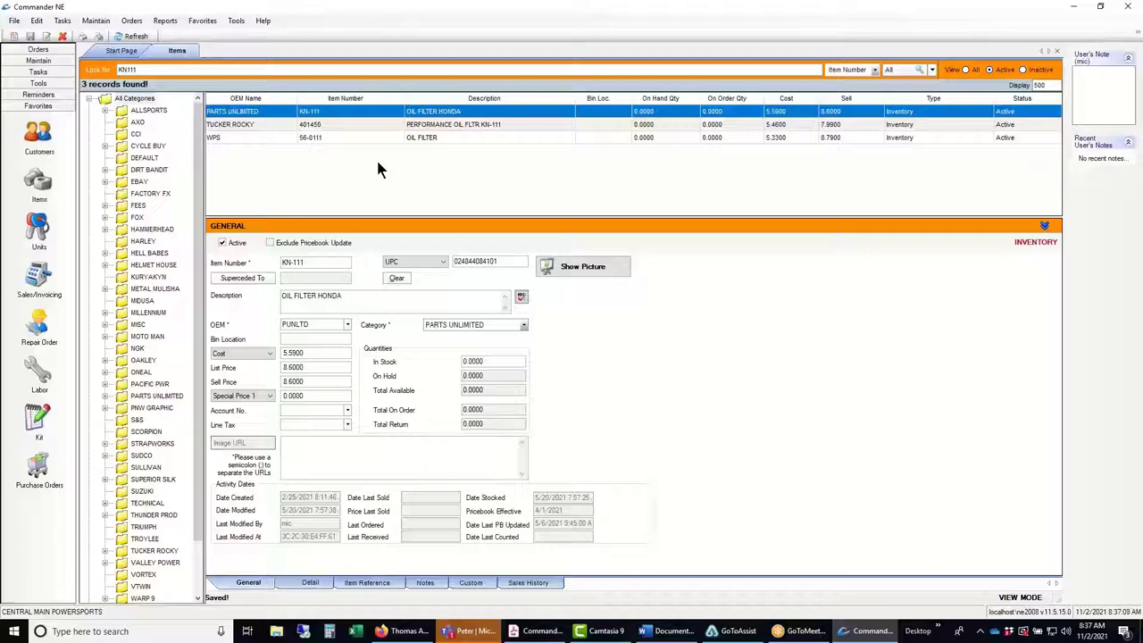
# Open the Cross References import window to view its mapping and update options, and close it.
pyautogui.click(94, 21)
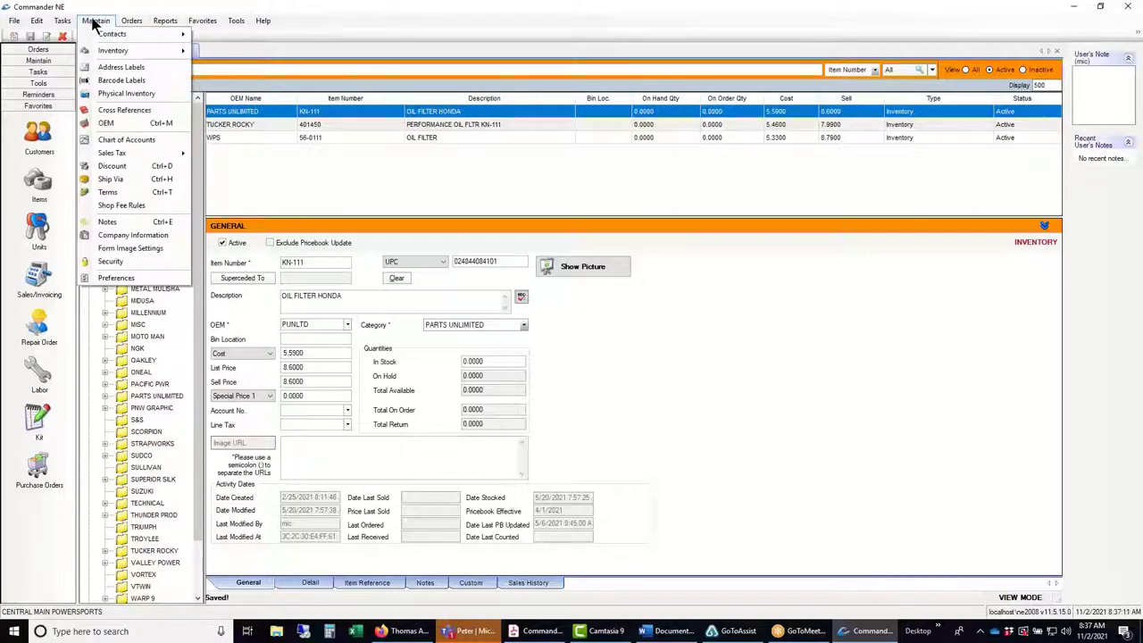
pyautogui.click(121, 110)
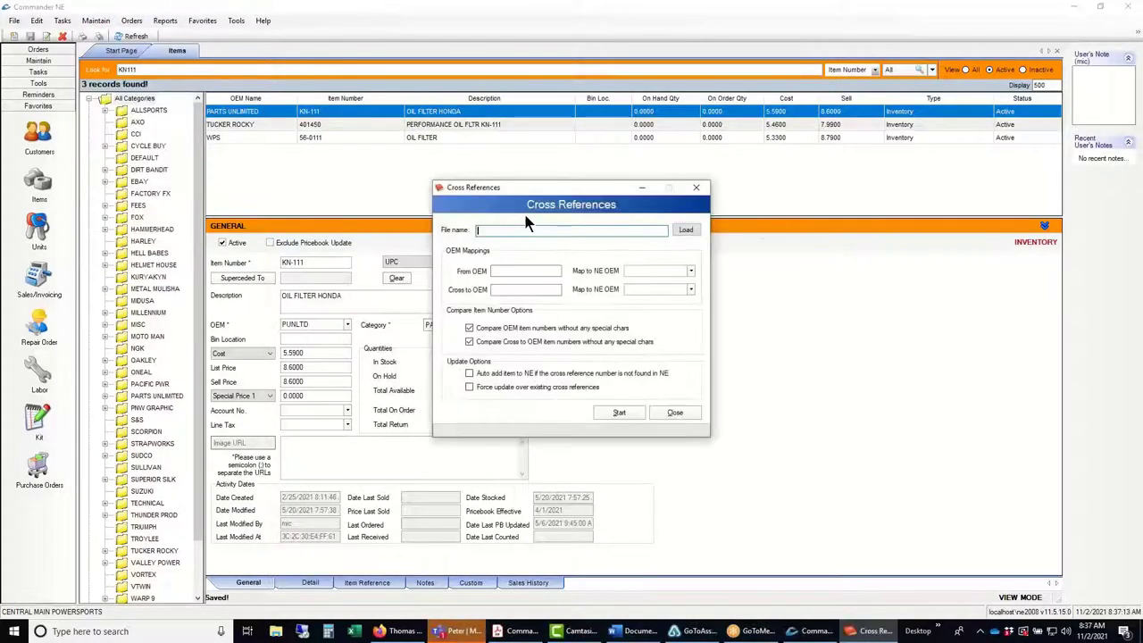
pyautogui.click(697, 188)
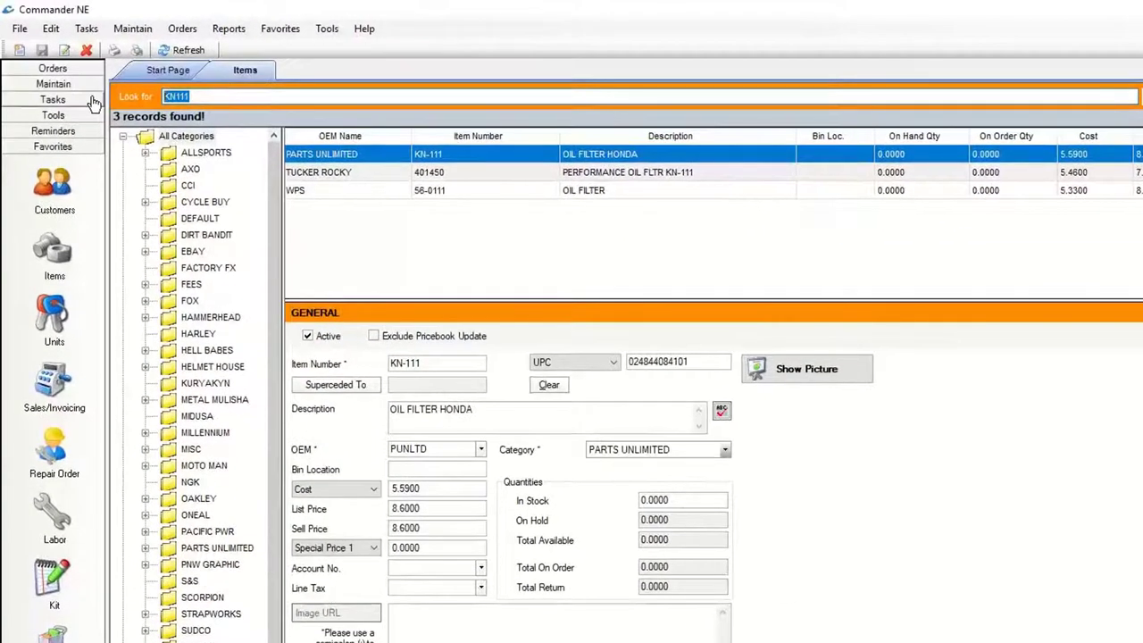
# Search the items for "9052" in quotation marks and display the item references of the HARLEY roller bearing.
pyautogui.write('"9052"')
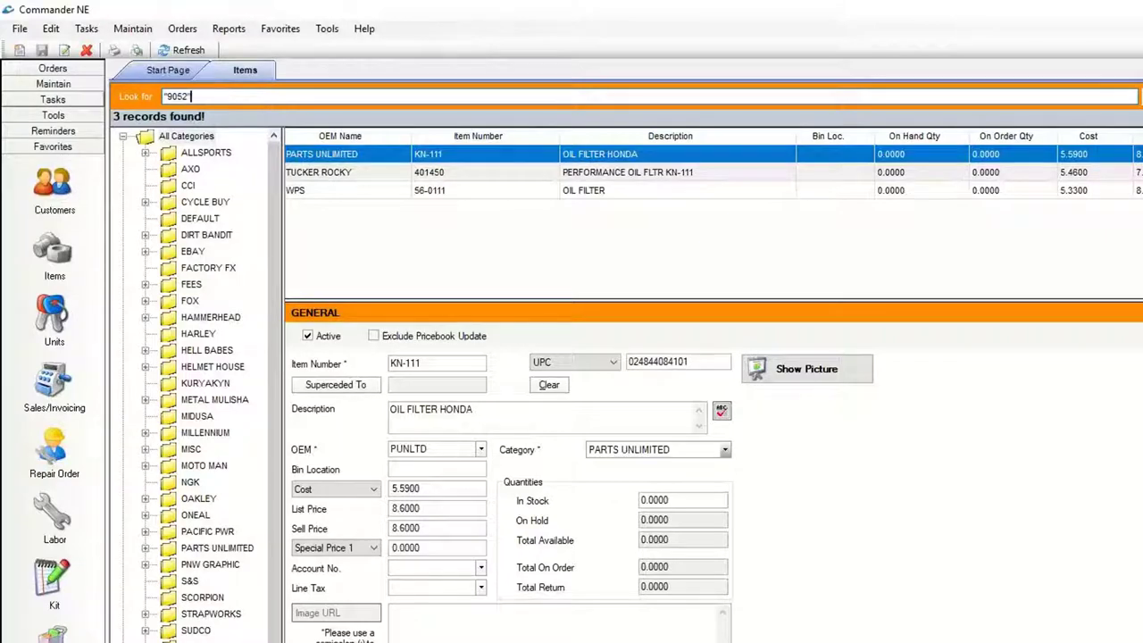
pyautogui.press('Return')
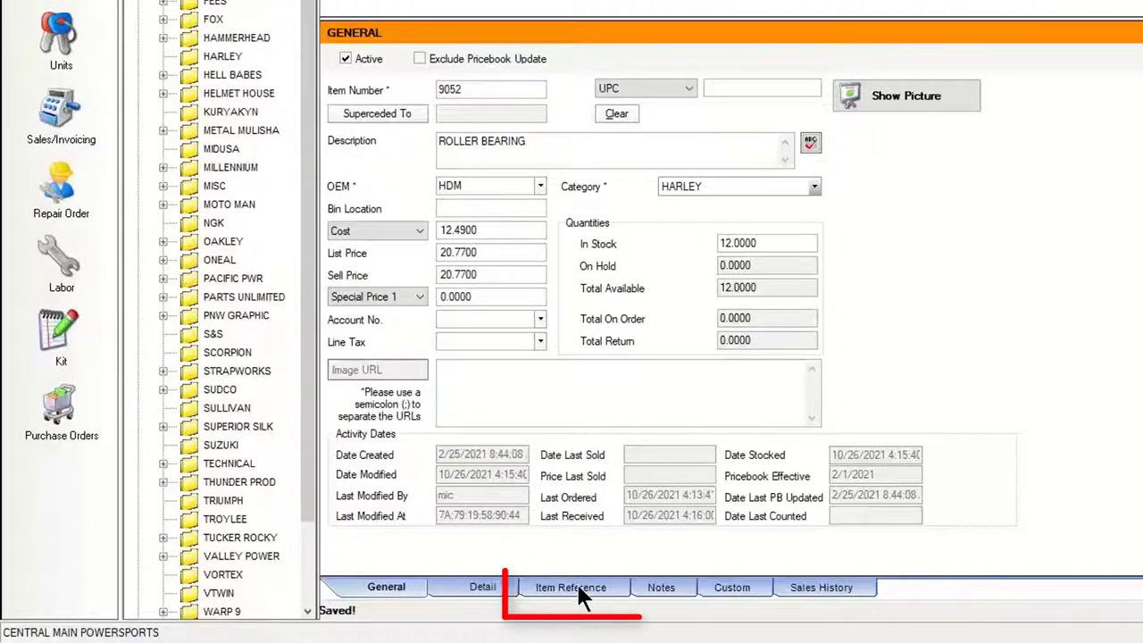
pyautogui.click(578, 589)
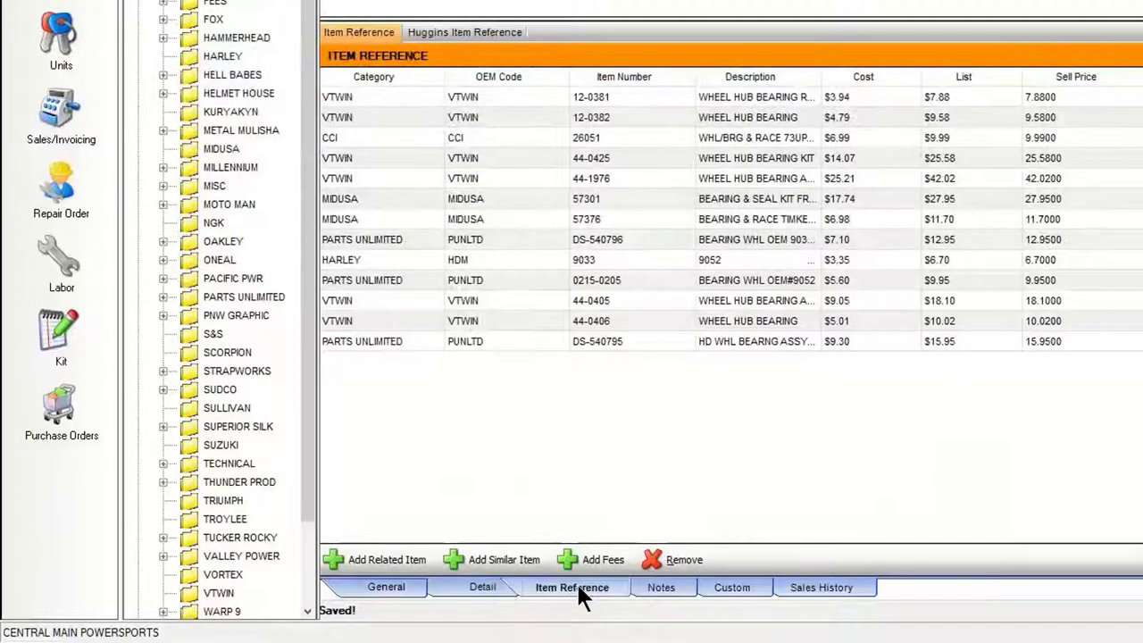
# Sort the references by OEM code, widen the Description column to compare the supplier alternatives, and return to the item's general information.
pyautogui.click(486, 79)
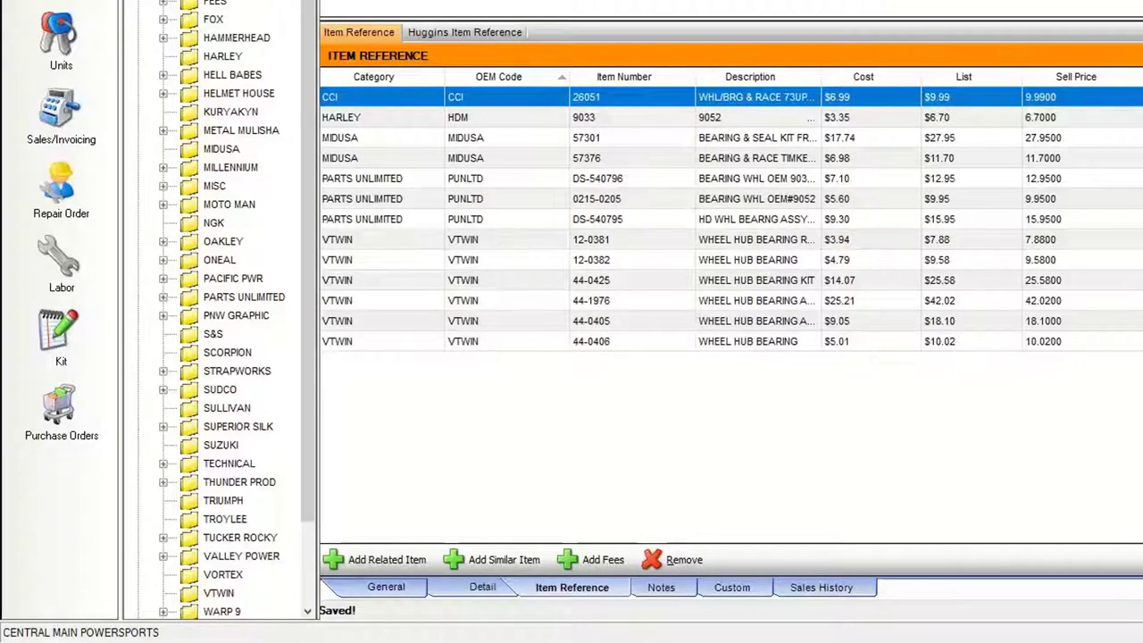
pyautogui.click(482, 121)
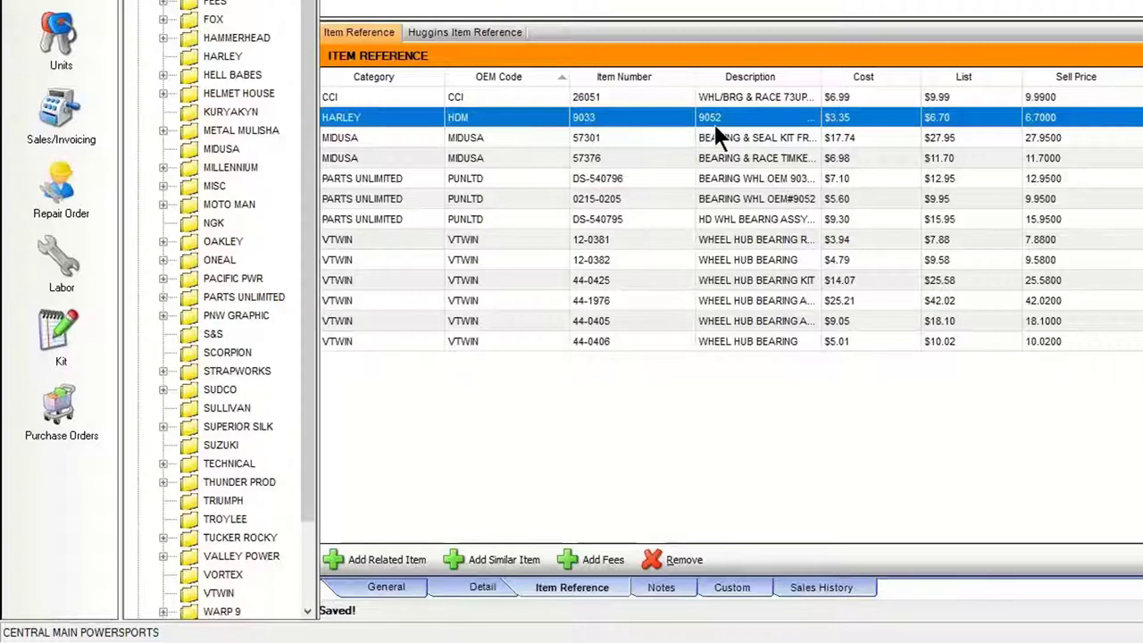
pyautogui.click(598, 139)
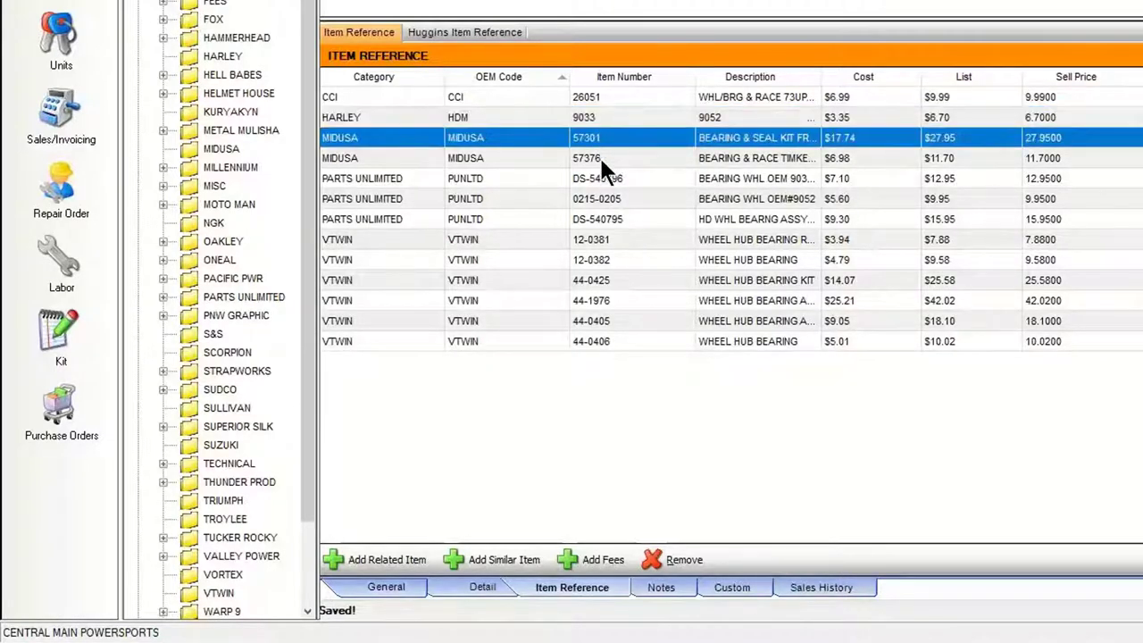
pyautogui.moveTo(821, 78); pyautogui.dragTo(1063, 78)
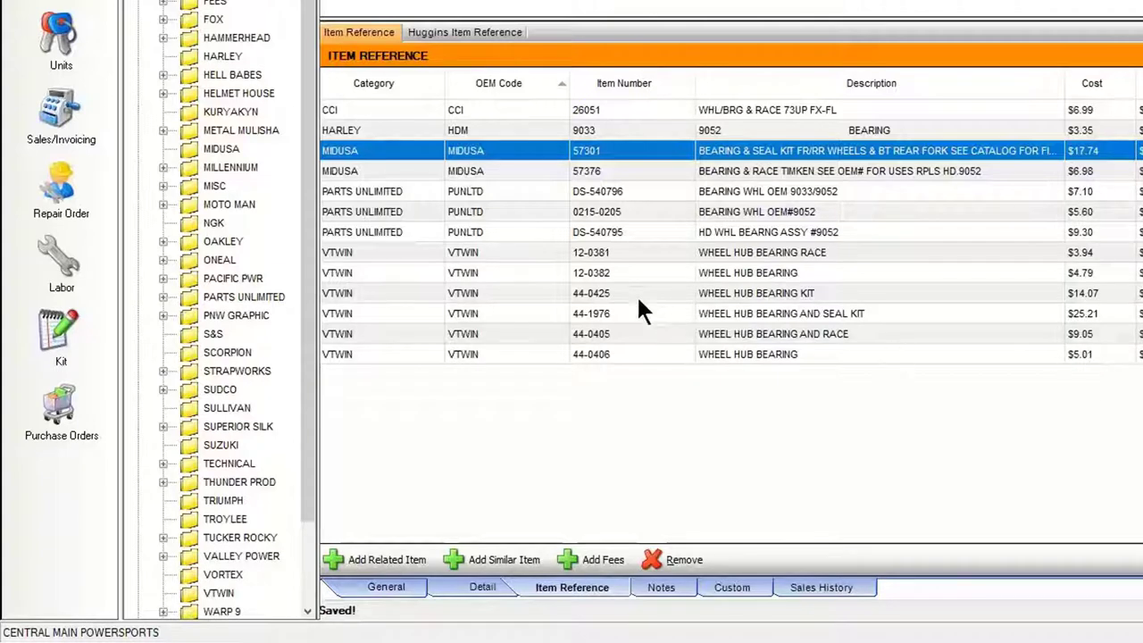
pyautogui.click(590, 192)
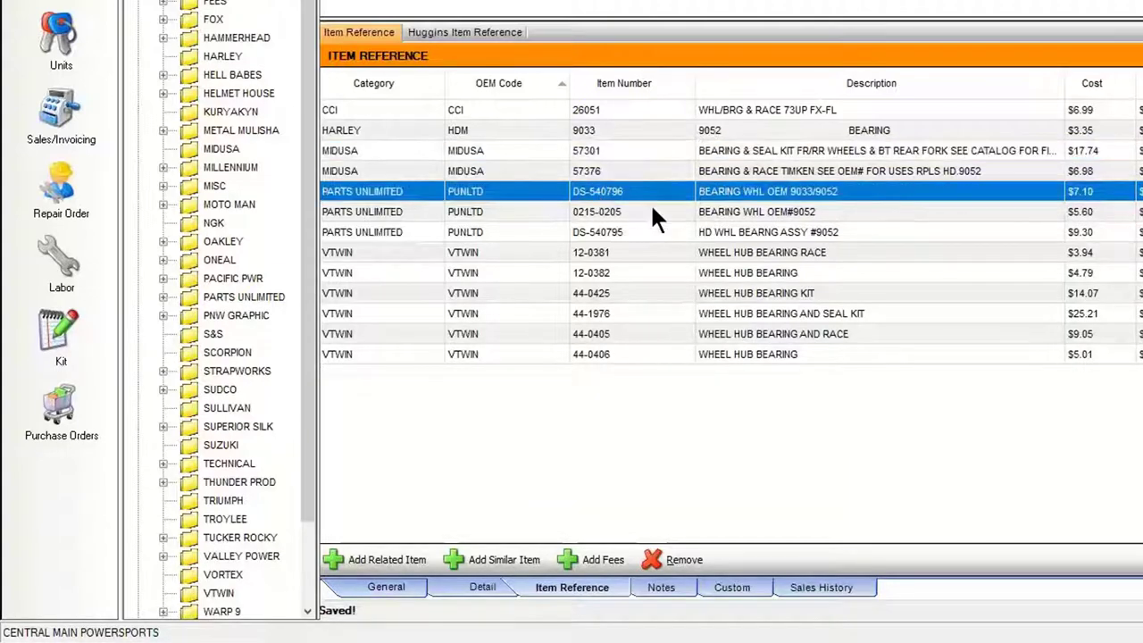
pyautogui.click(582, 252)
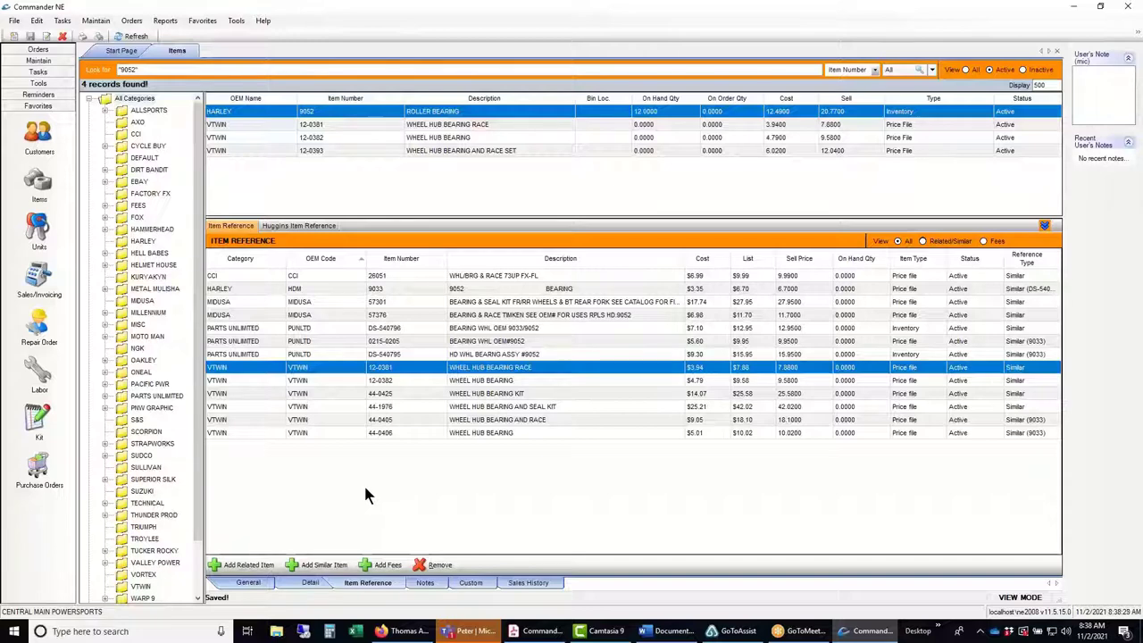
pyautogui.click(251, 584)
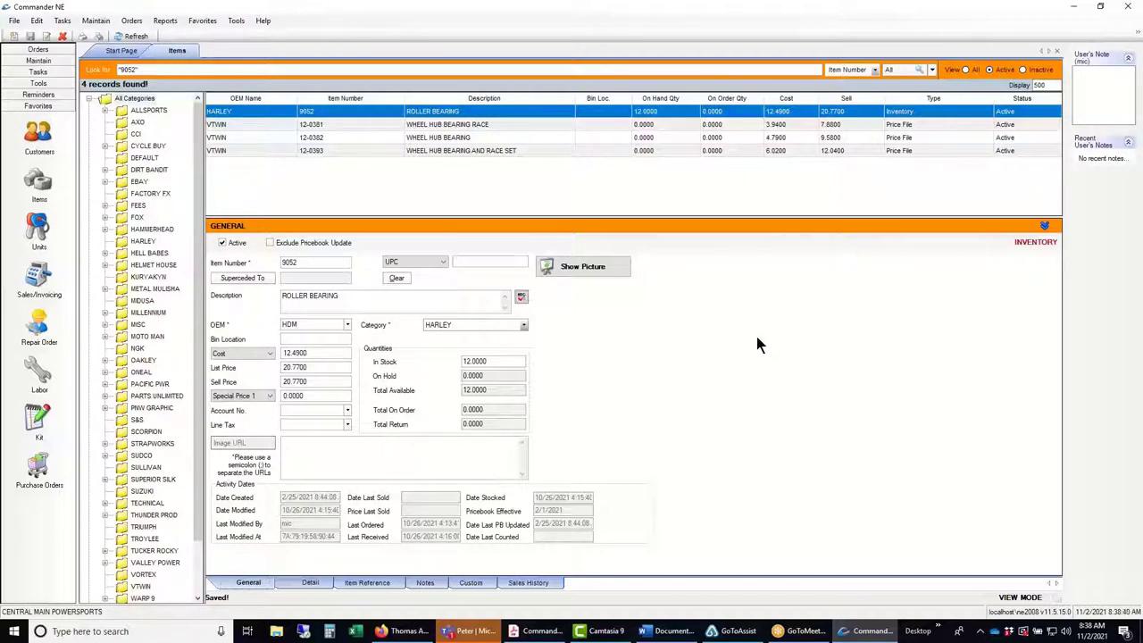
# Switch to File Explorer and open the "Can We Sign Up" photo from the Vtwin 2011 folder in Pictures.
pyautogui.click(277, 631)
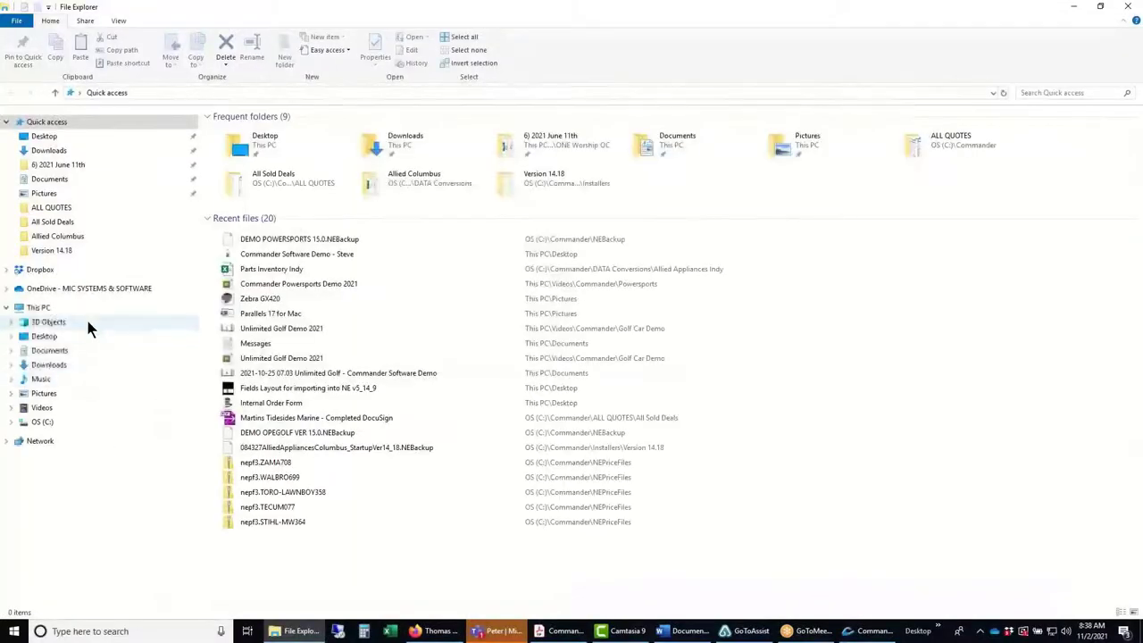
pyautogui.click(46, 398)
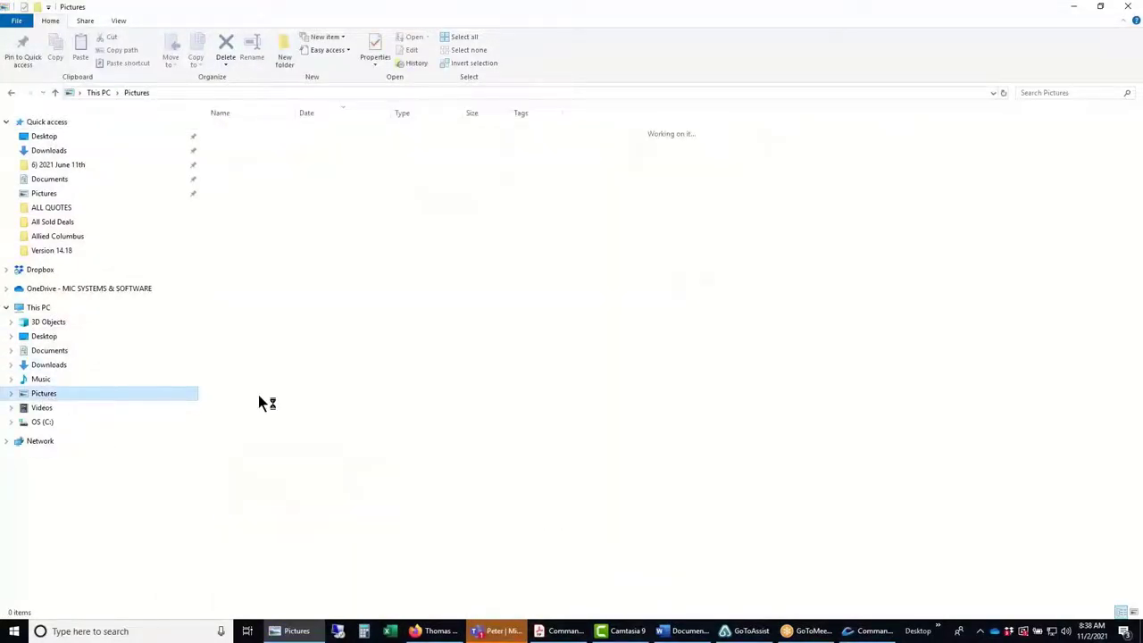
pyautogui.click(259, 399)
pyautogui.doubleClick(242, 217)
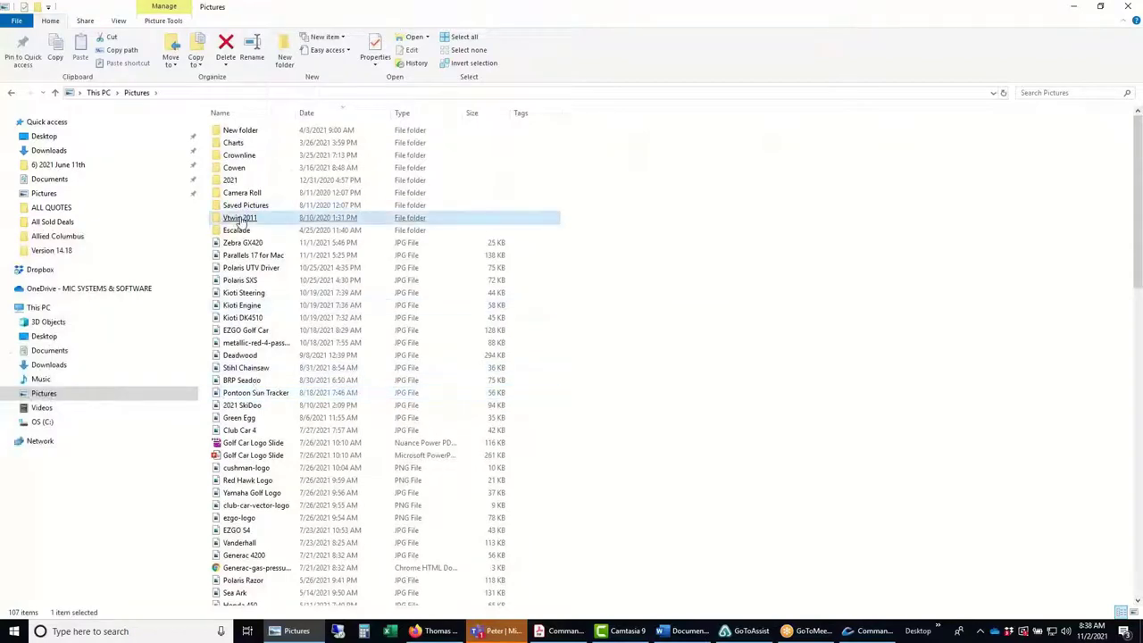
pyautogui.doubleClick(373, 152)
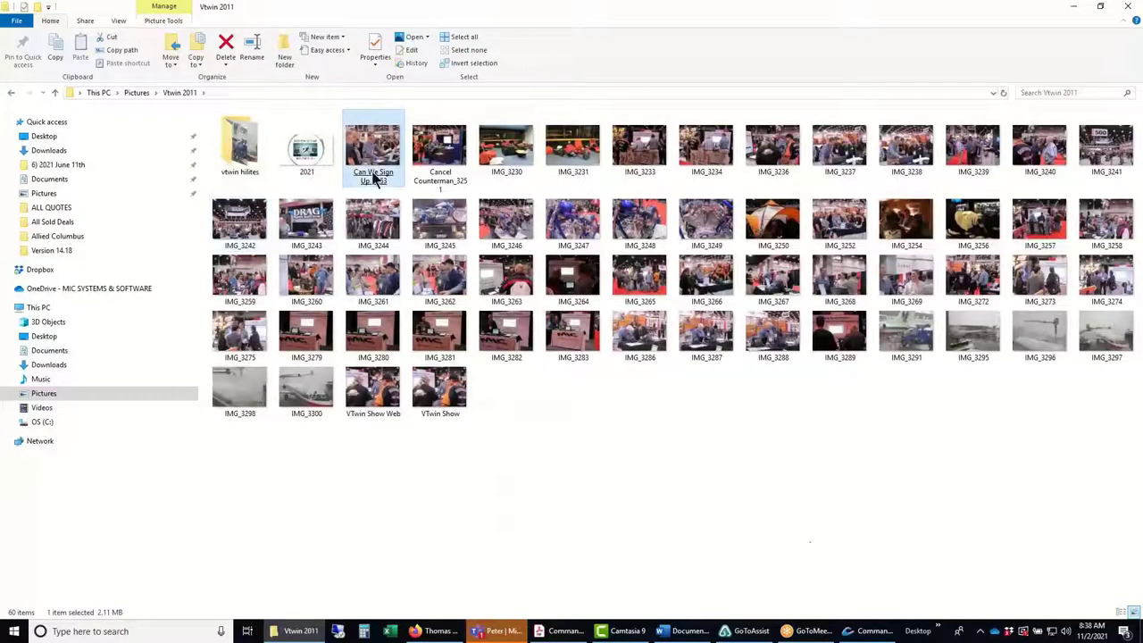
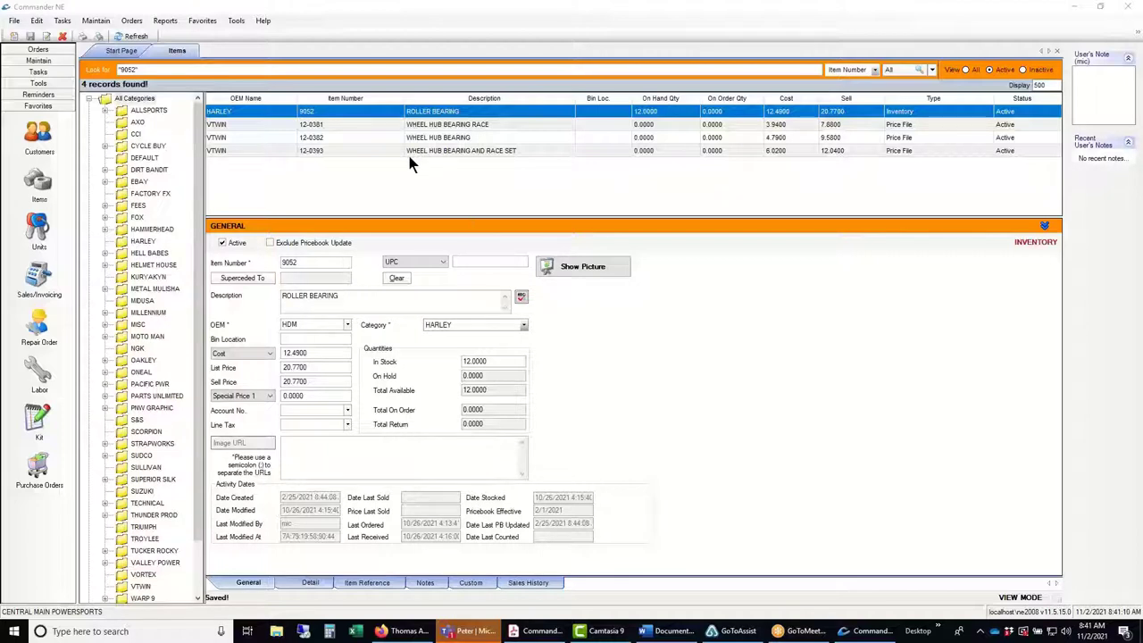
# Clear the item search, list the PARTS UNLIMITED category, and check the in-stock quantity and UPC of item 9905-0174.
pyautogui.click(198, 114)
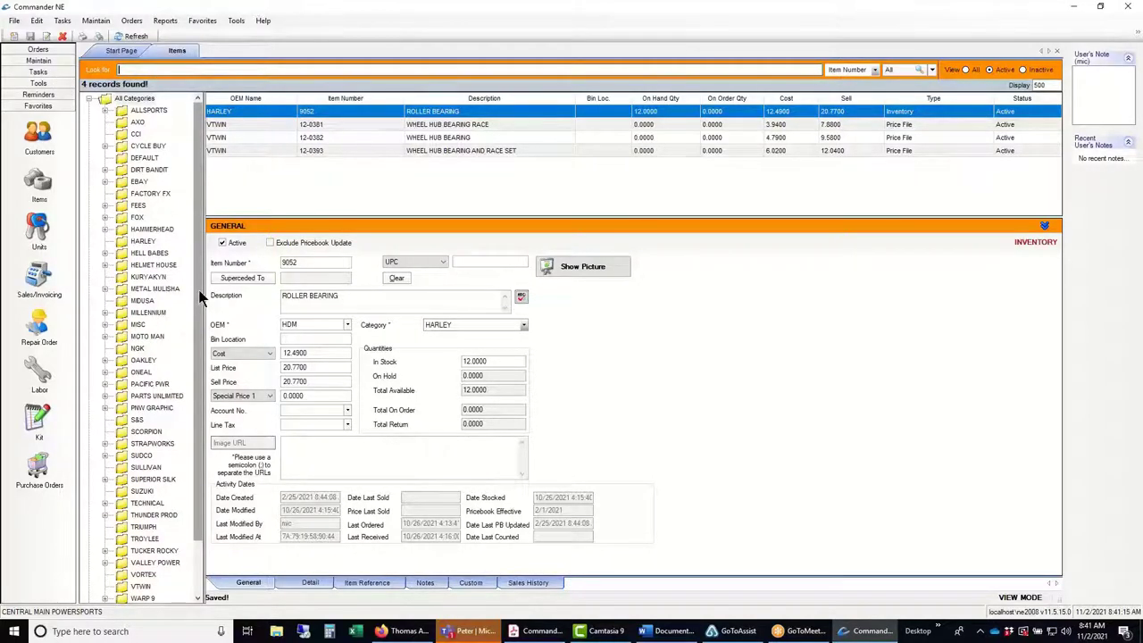
pyautogui.click(122, 398)
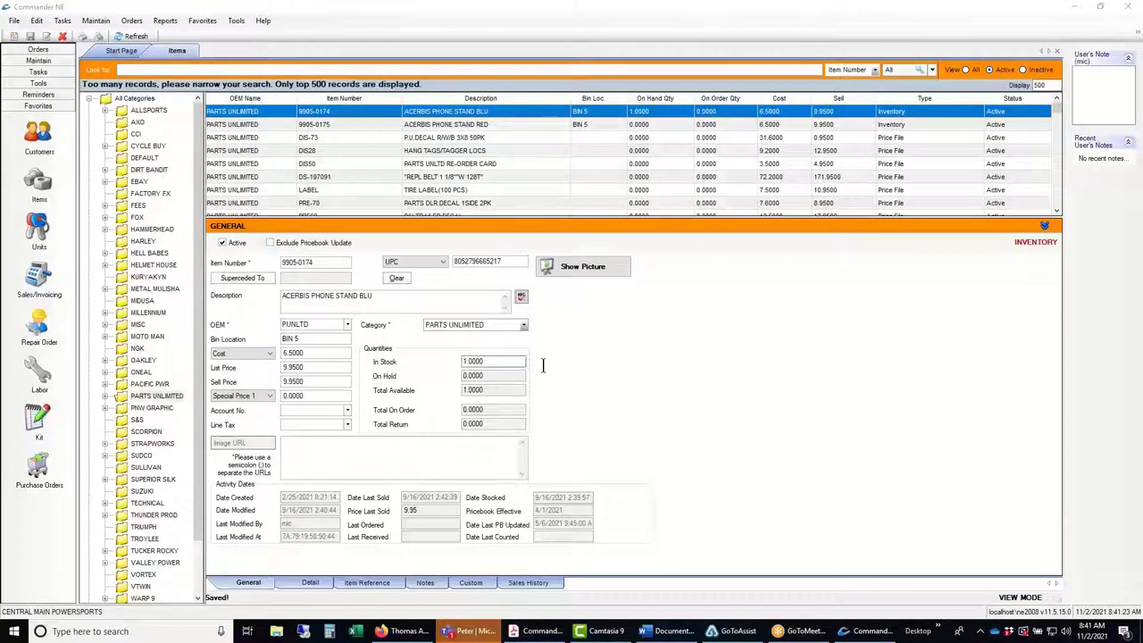
pyautogui.doubleClick(472, 361)
pyautogui.click(505, 262)
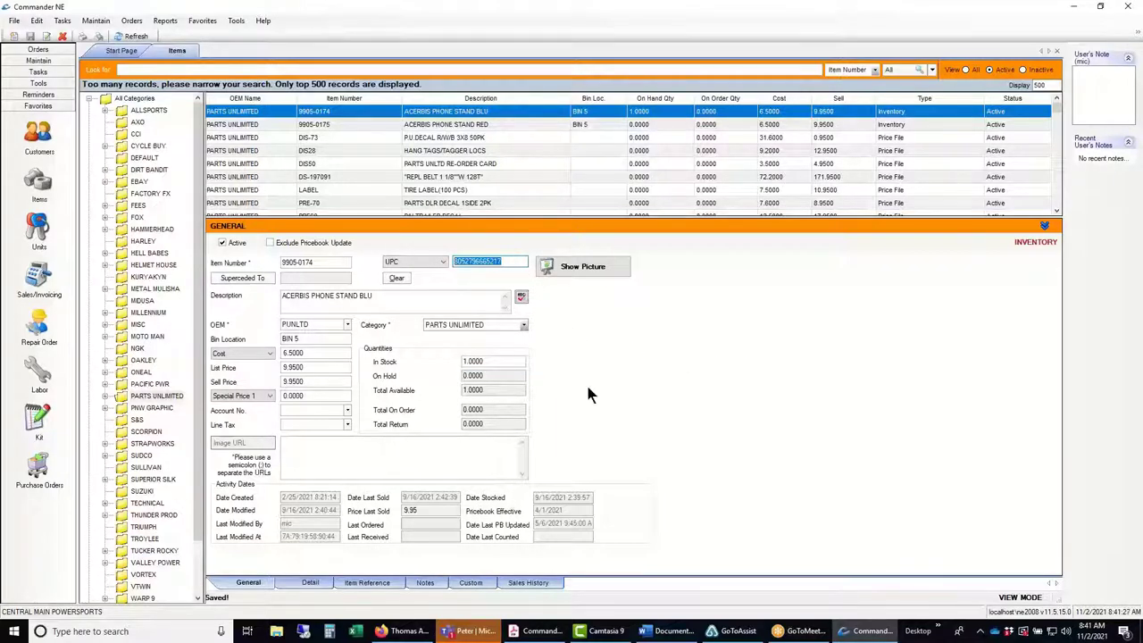
# Display the Sales/Invoicing records and start a new sales invoice for the default counter sale customer.
pyautogui.click(38, 284)
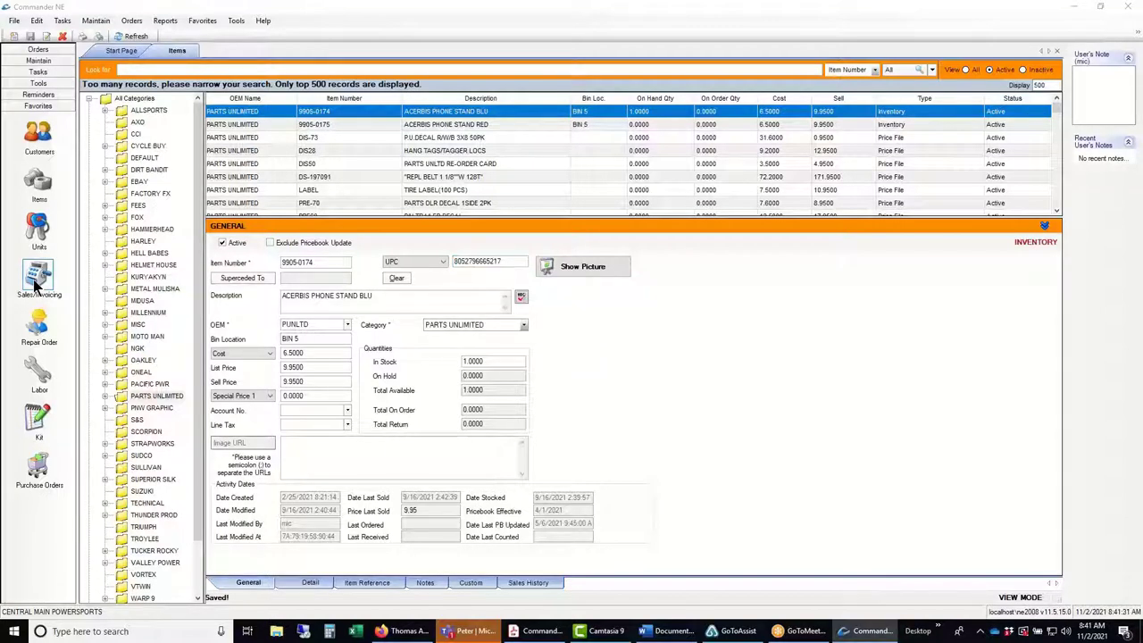
pyautogui.click(36, 284)
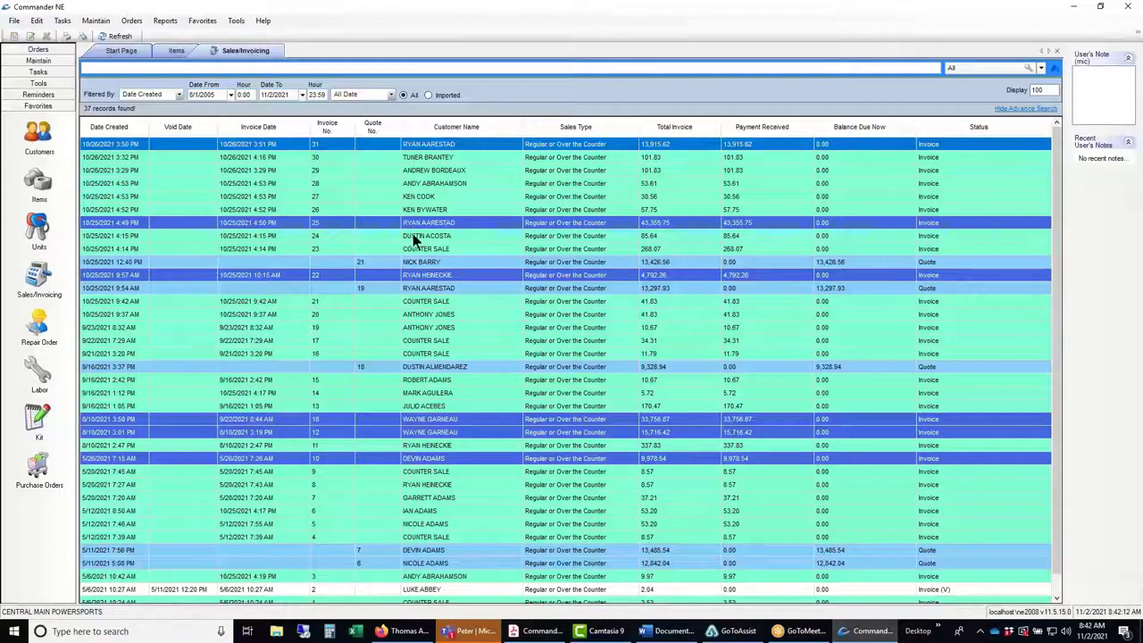
pyautogui.rightClick(432, 186)
pyautogui.click(435, 207)
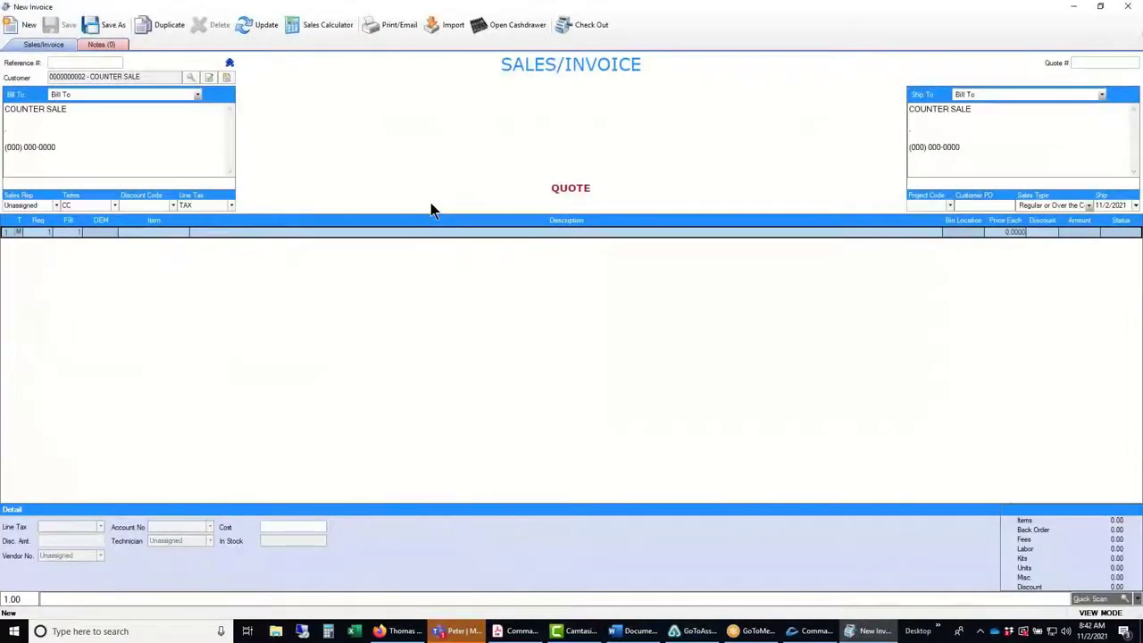
pyautogui.click(83, 596)
pyautogui.write('805279665217')
pyautogui.press('Return')
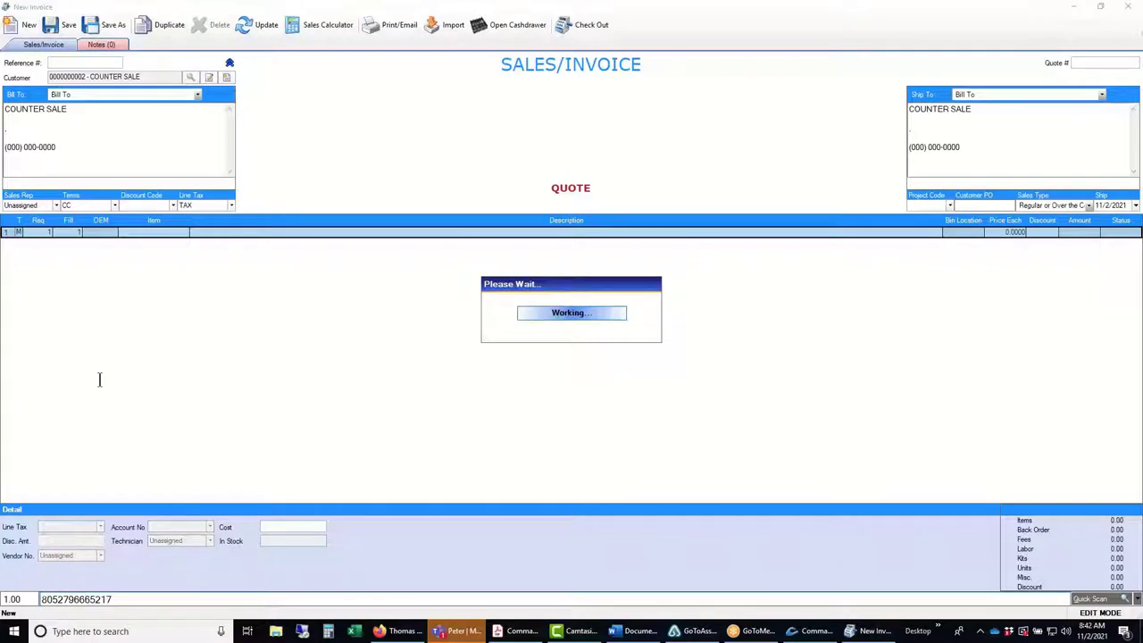
pyautogui.click(659, 389)
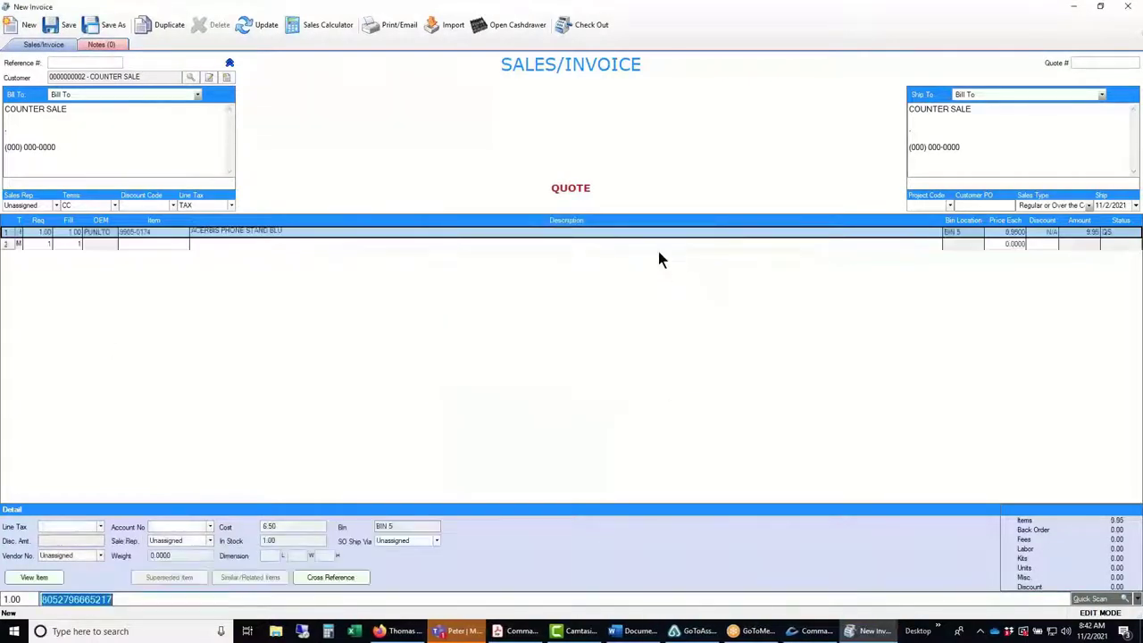
# Leave the checkout unpaid, search the contacts by the customer's last name and assign the second matching customer to the invoice.
pyautogui.click(594, 27)
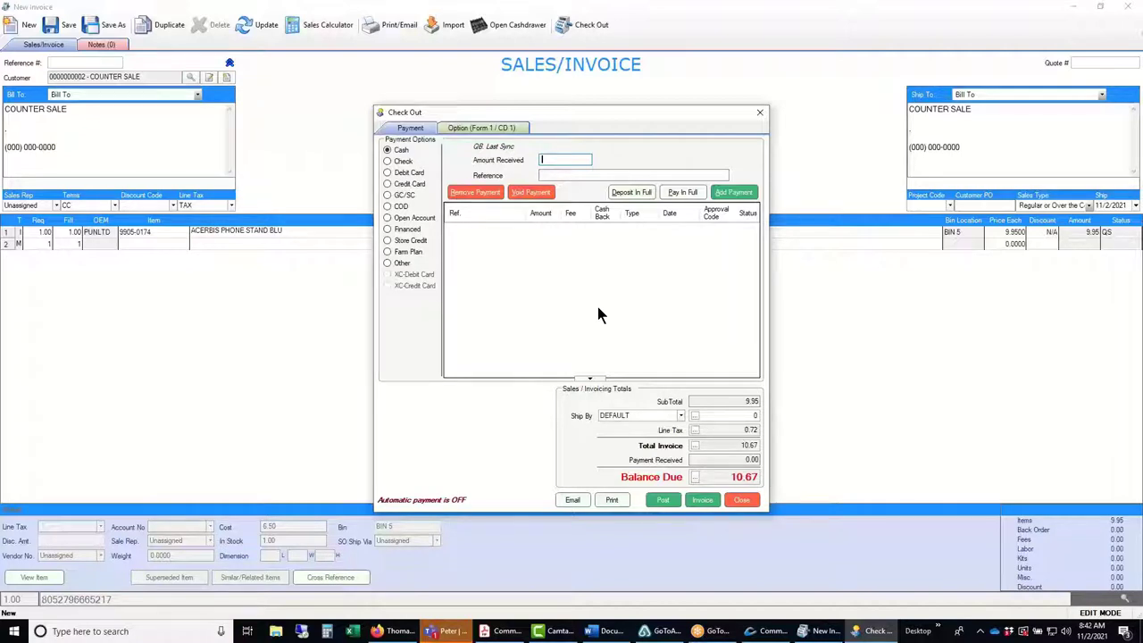
pyautogui.click(758, 117)
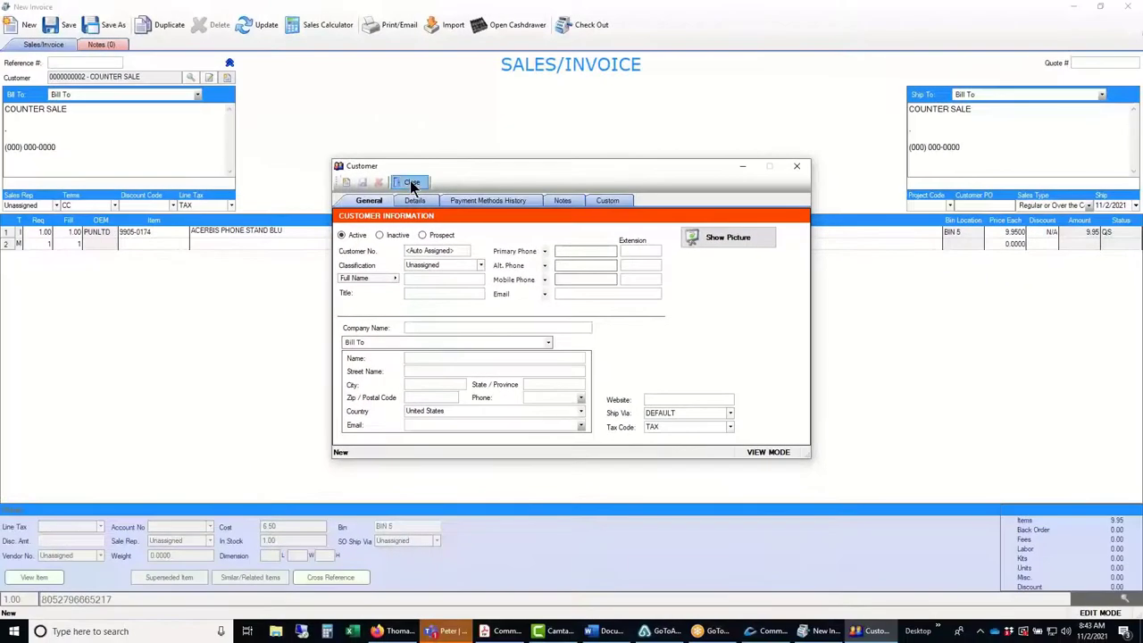
pyautogui.click(357, 121)
pyautogui.click(190, 77)
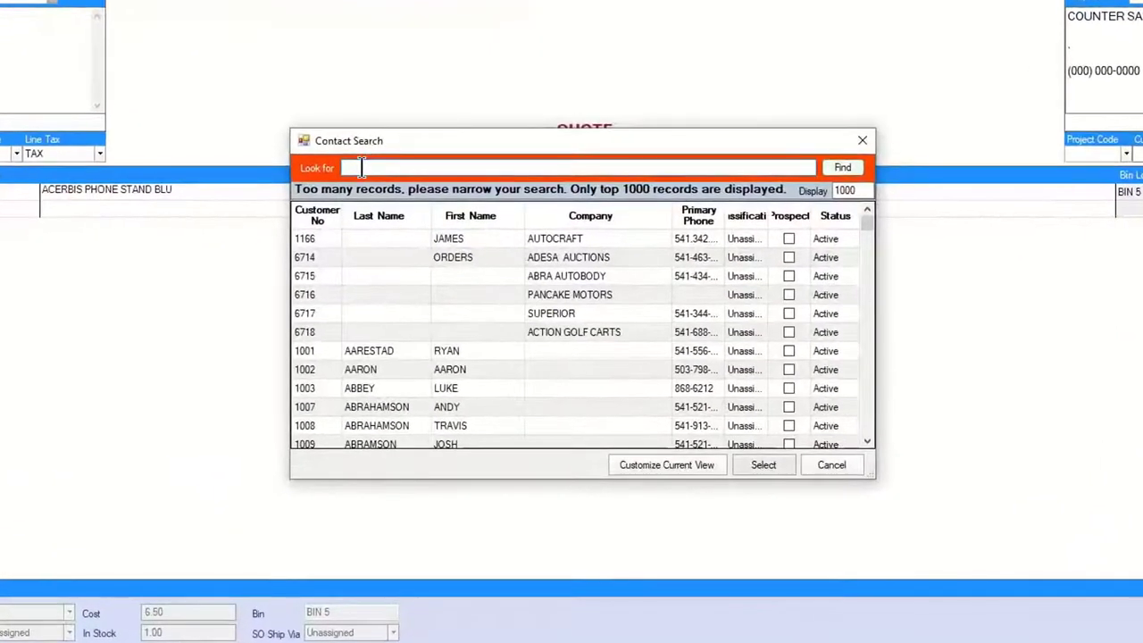
pyautogui.write('JONES')
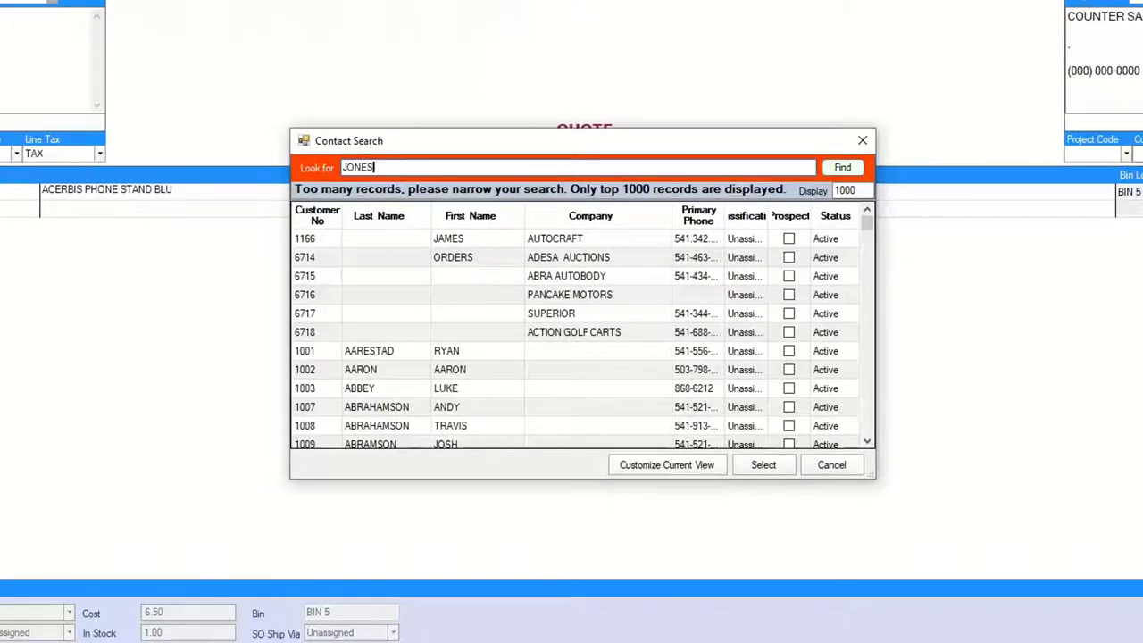
pyautogui.press('Return')
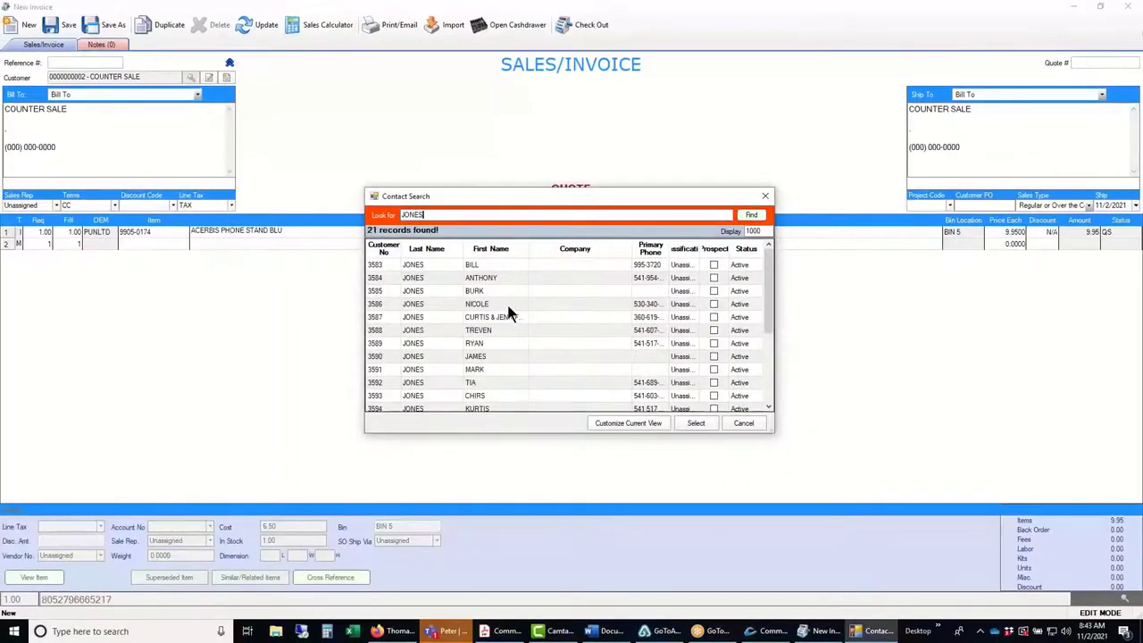
pyautogui.click(495, 278)
pyautogui.click(697, 425)
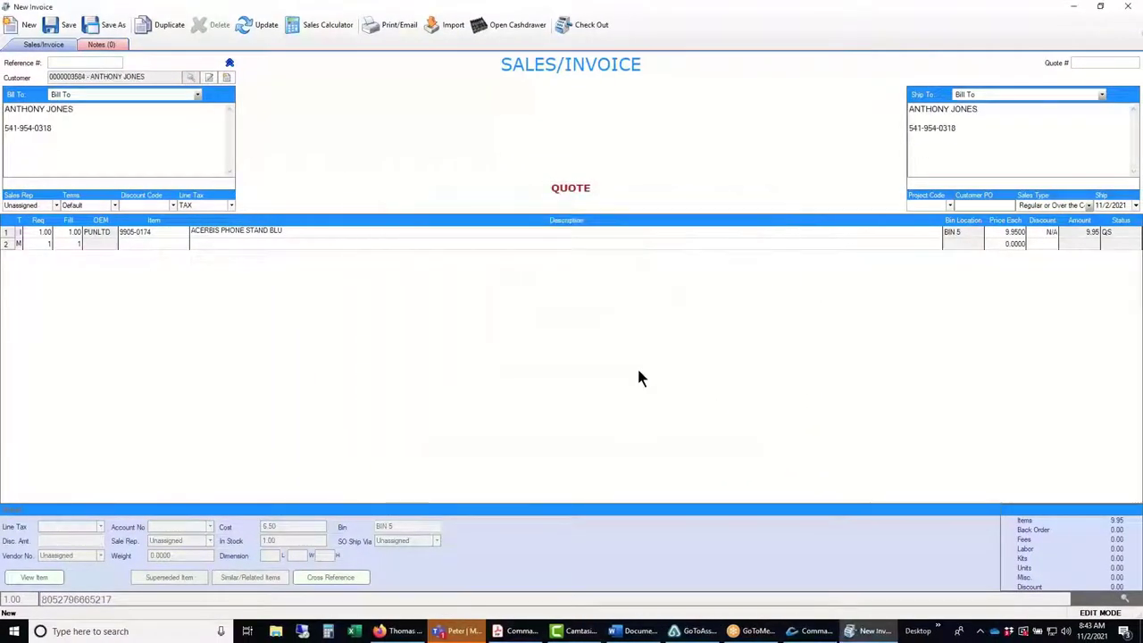
# Check out the sale with a 20 cash payment, highlight the change due and finalize it as an invoice.
pyautogui.click(585, 29)
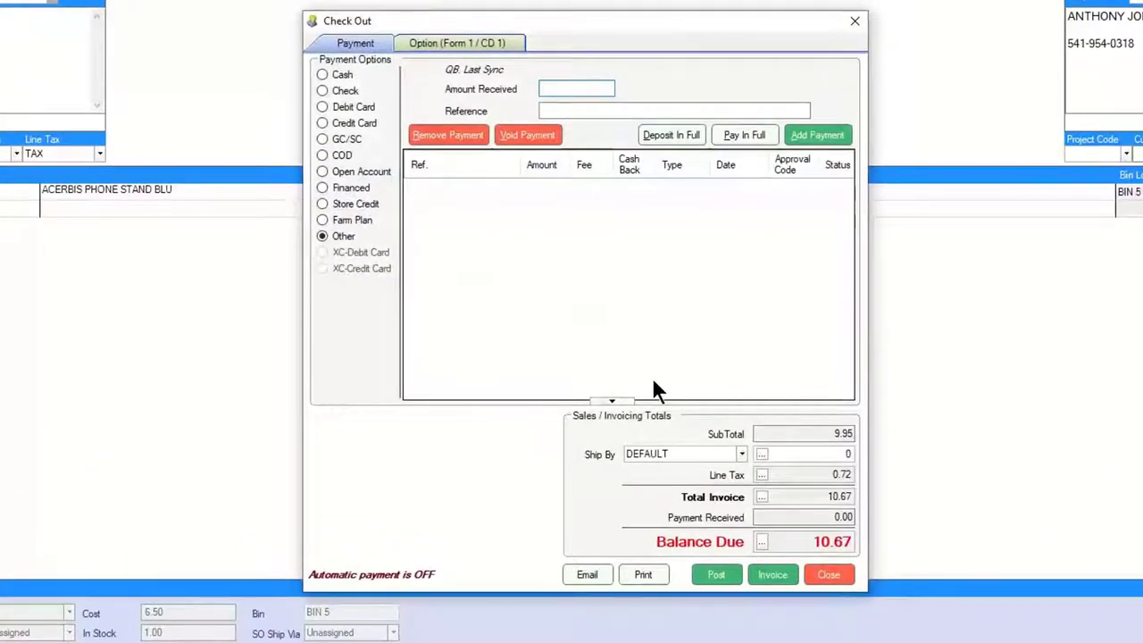
pyautogui.click(343, 77)
pyautogui.write('20')
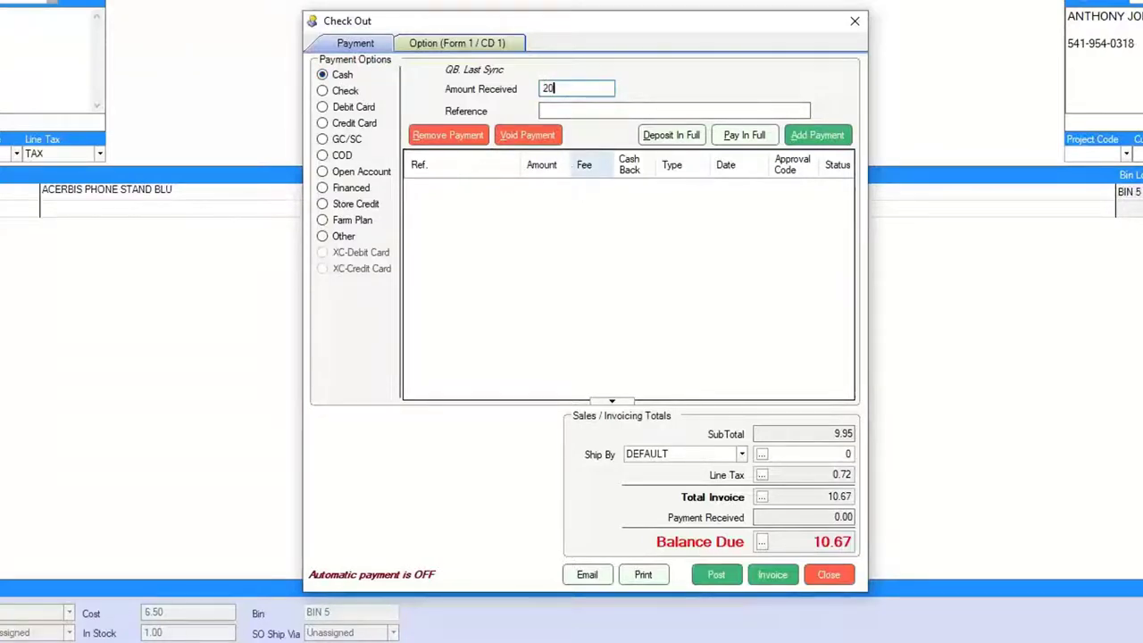
pyautogui.click(811, 137)
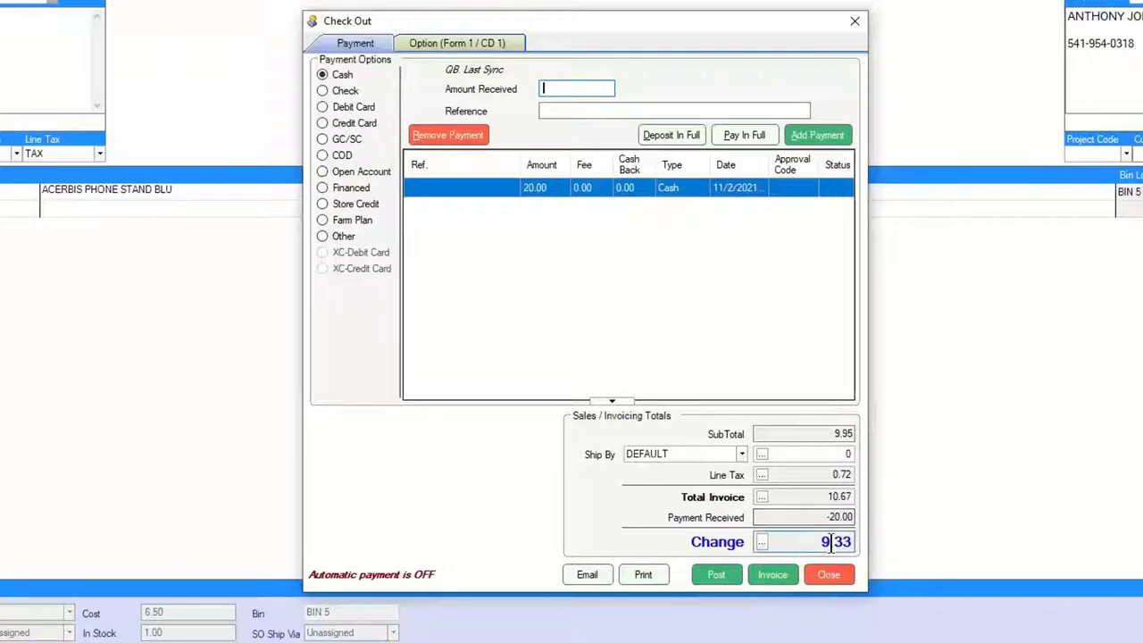
pyautogui.moveTo(820, 541); pyautogui.dragTo(873, 541)
pyautogui.click(773, 574)
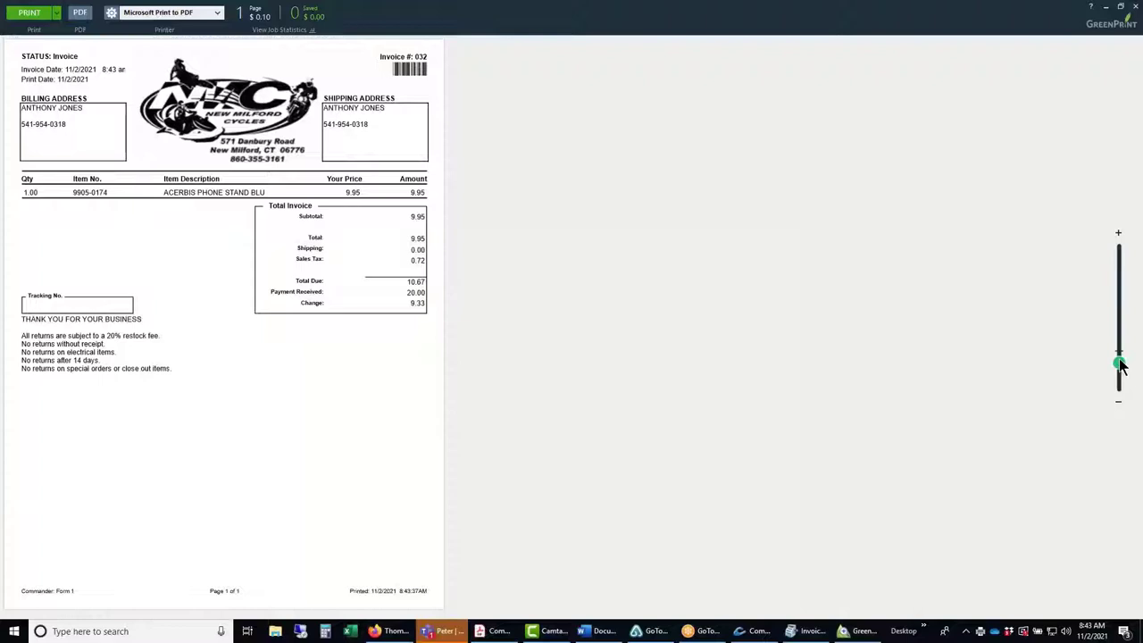
# Examine the enlarged full-page invoice in the print preview and cancel the print job.
pyautogui.moveTo(1120, 365); pyautogui.dragTo(1119, 349)
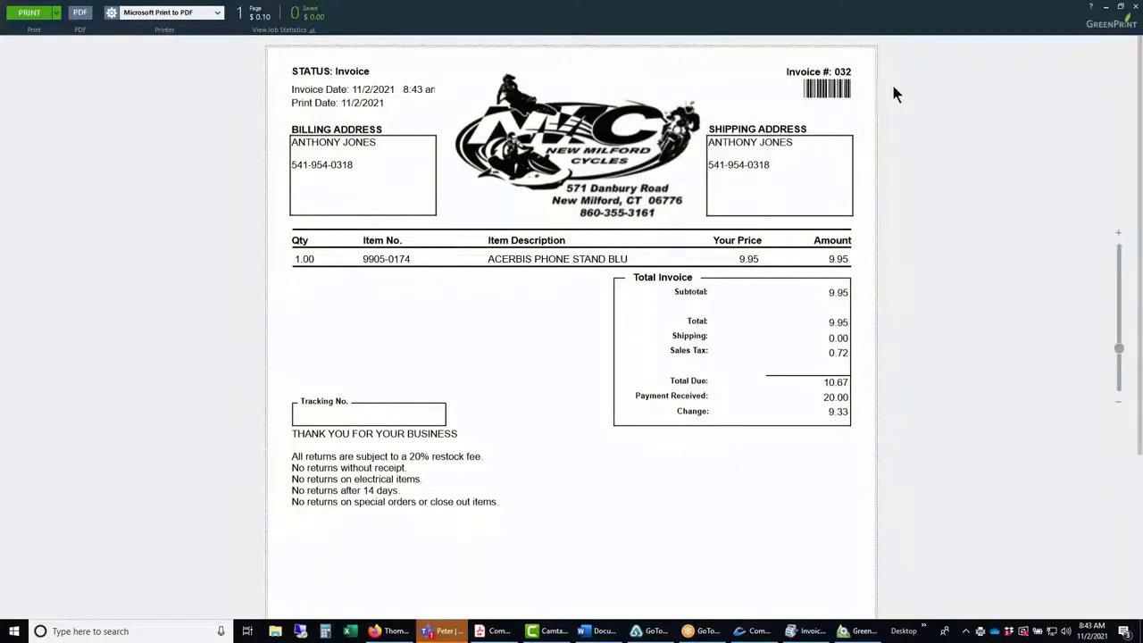
pyautogui.click(1135, 8)
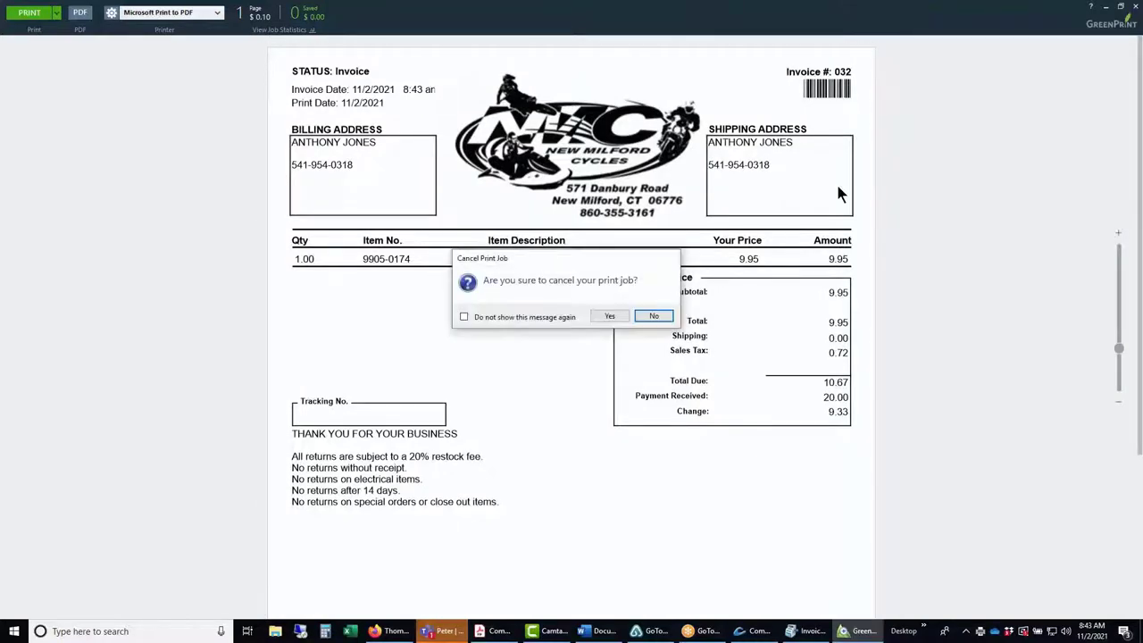
pyautogui.click(608, 317)
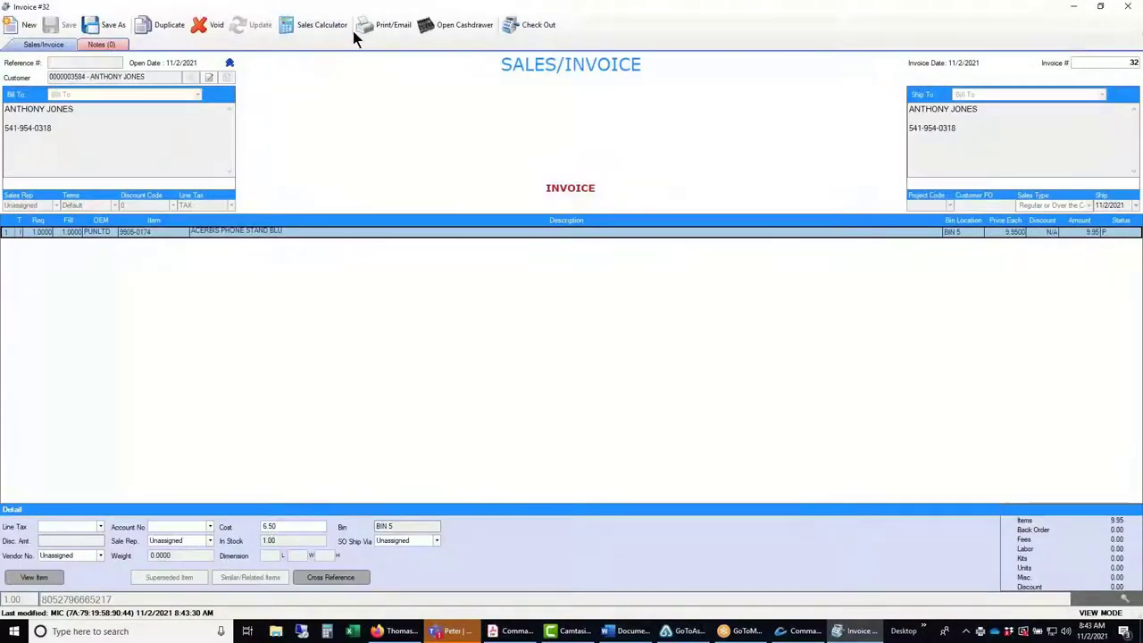
# Print the invoice on receipt paper and examine the enlarged receipt in the GreenPrint preview.
pyautogui.click(389, 27)
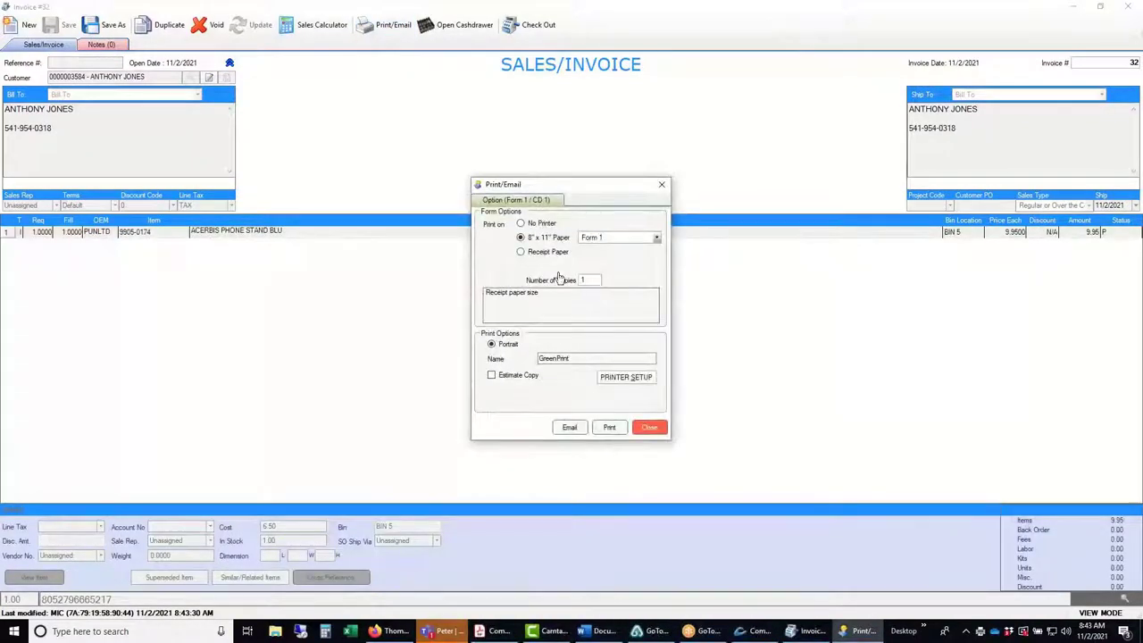
pyautogui.click(545, 252)
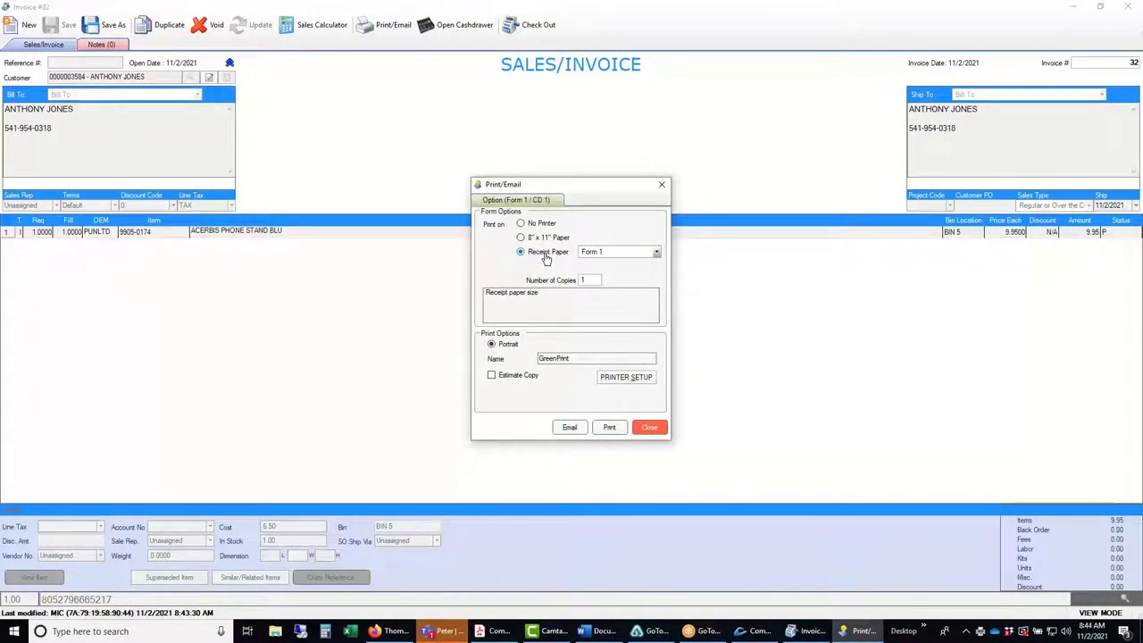
pyautogui.click(608, 428)
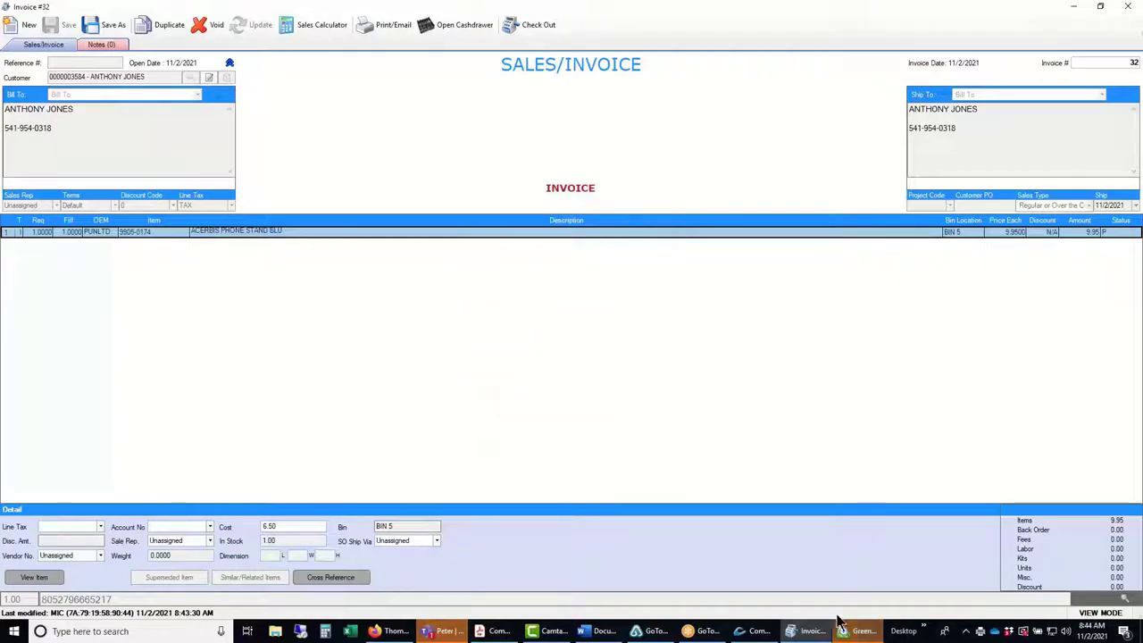
pyautogui.click(860, 632)
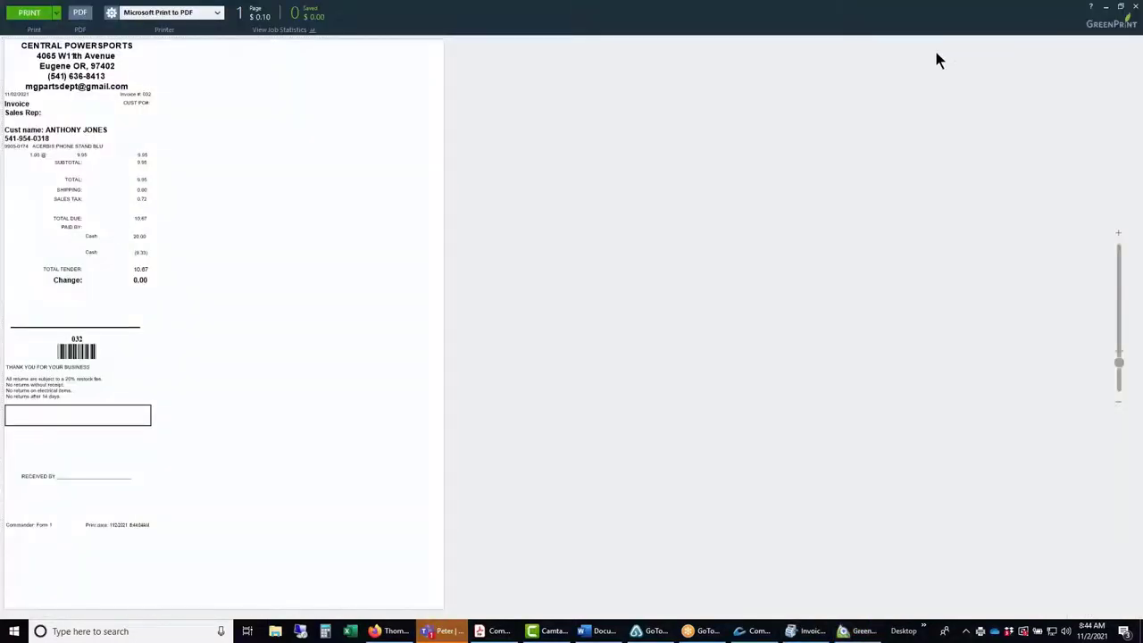
pyautogui.scroll(1, 937, 60)
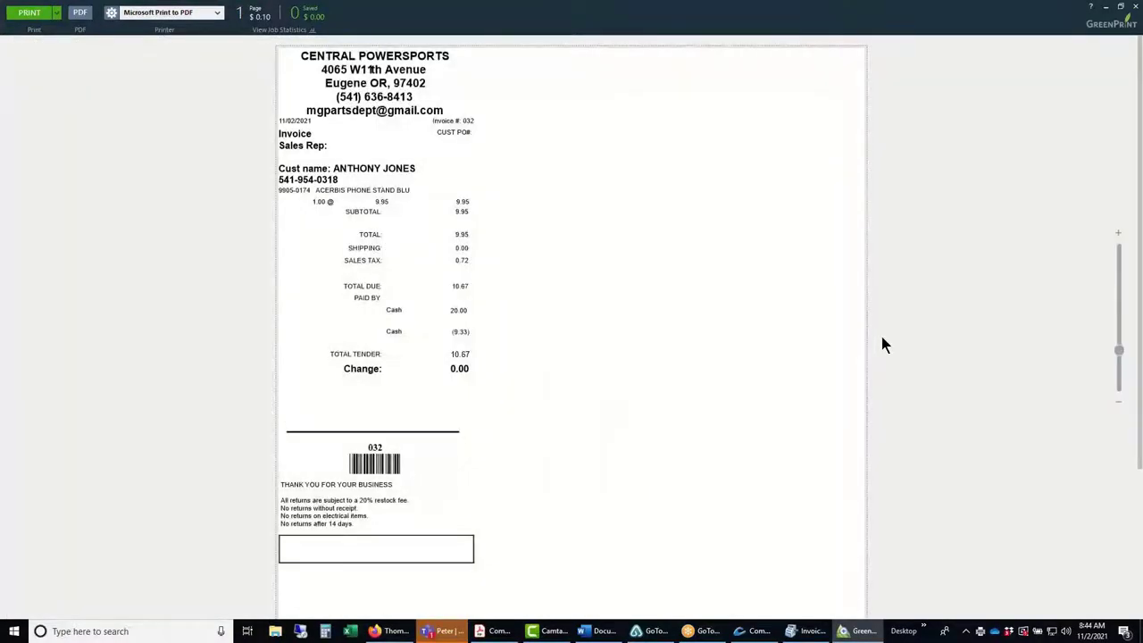
# Switch to the Commander PDF, advance to the Wireless Barcode Scanner page and highlight "Honeywell Xenon 1902 Scanner".
pyautogui.click(498, 631)
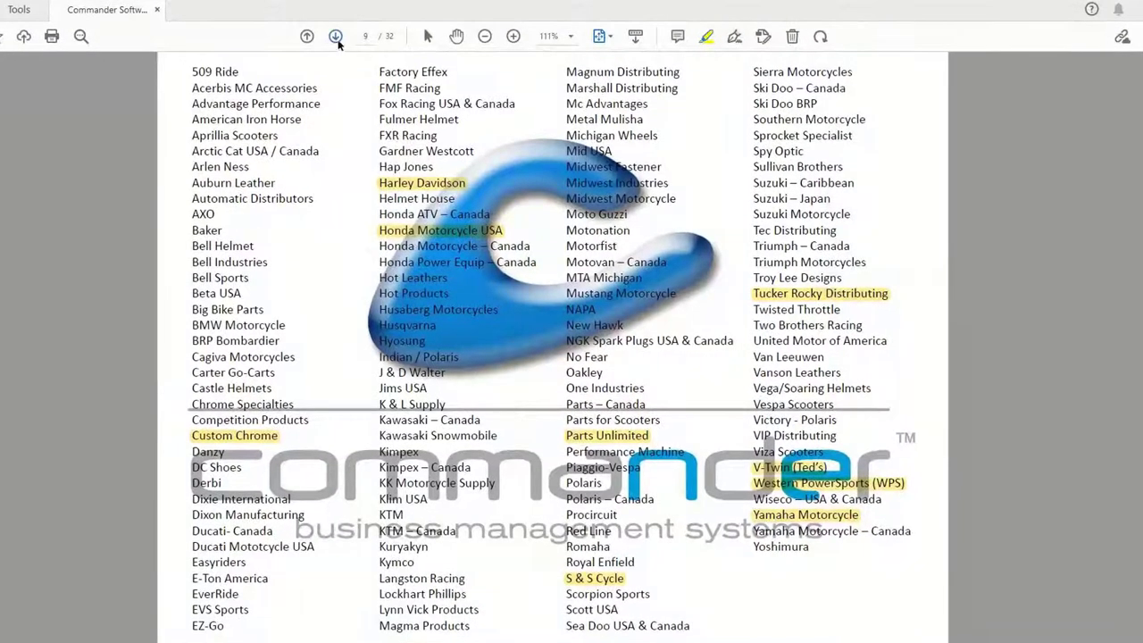
pyautogui.click(344, 57)
pyautogui.click(335, 37)
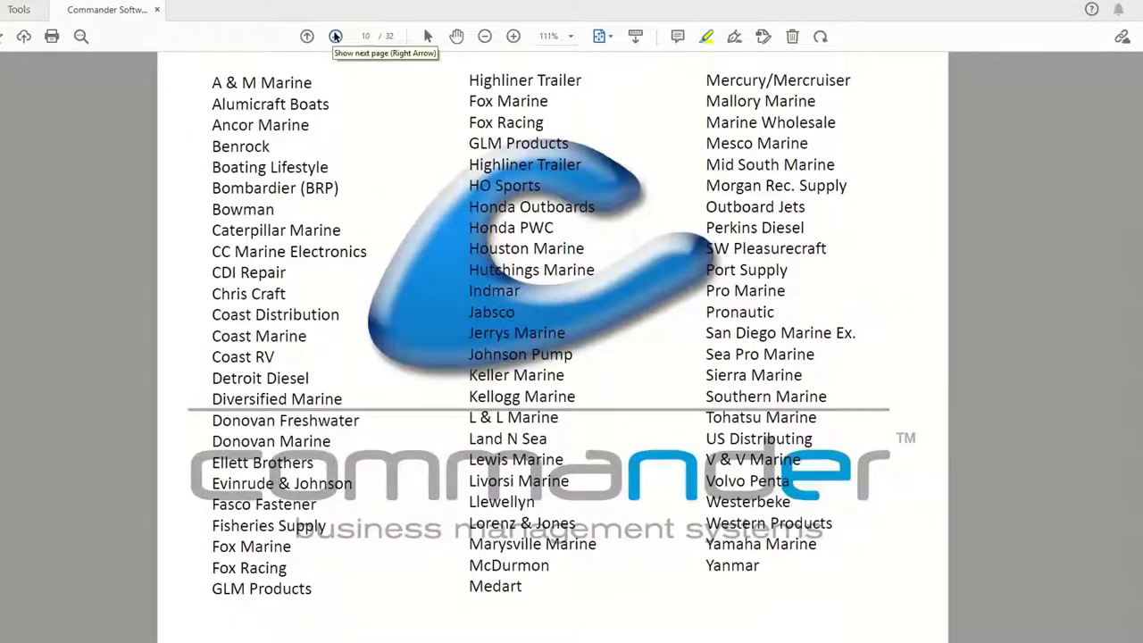
pyautogui.click(335, 37)
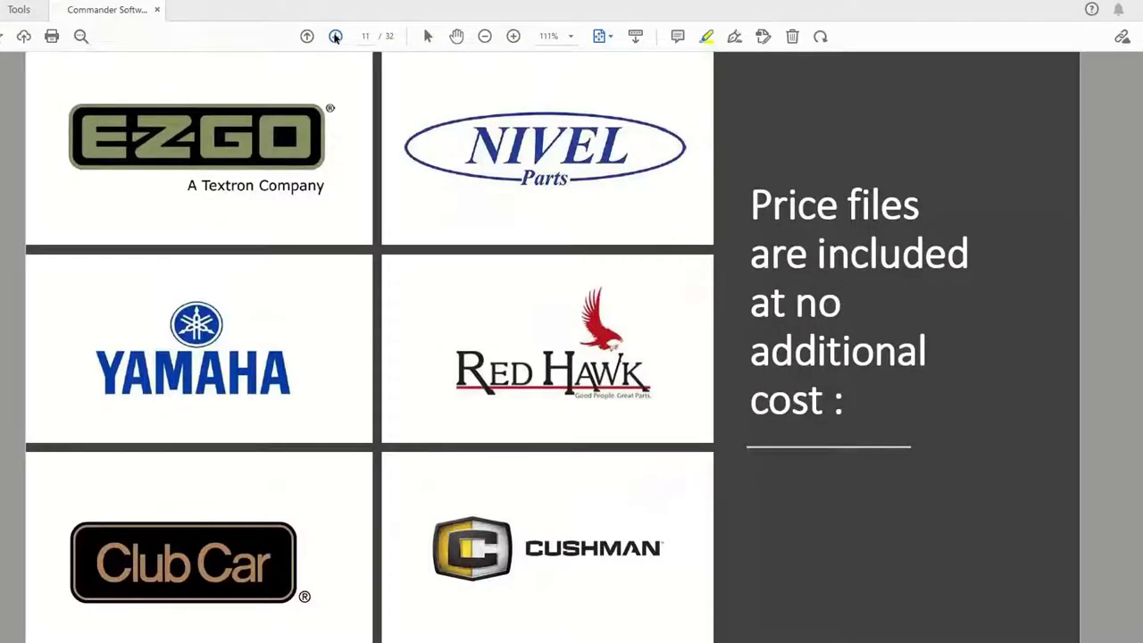
pyautogui.click(336, 36)
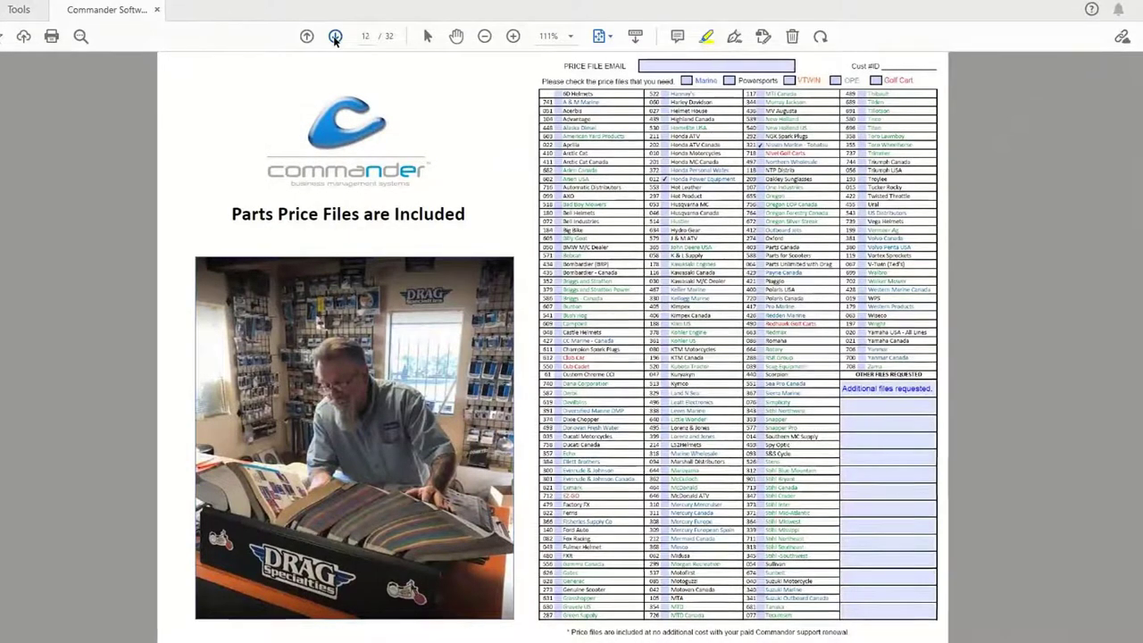
pyautogui.click(336, 37)
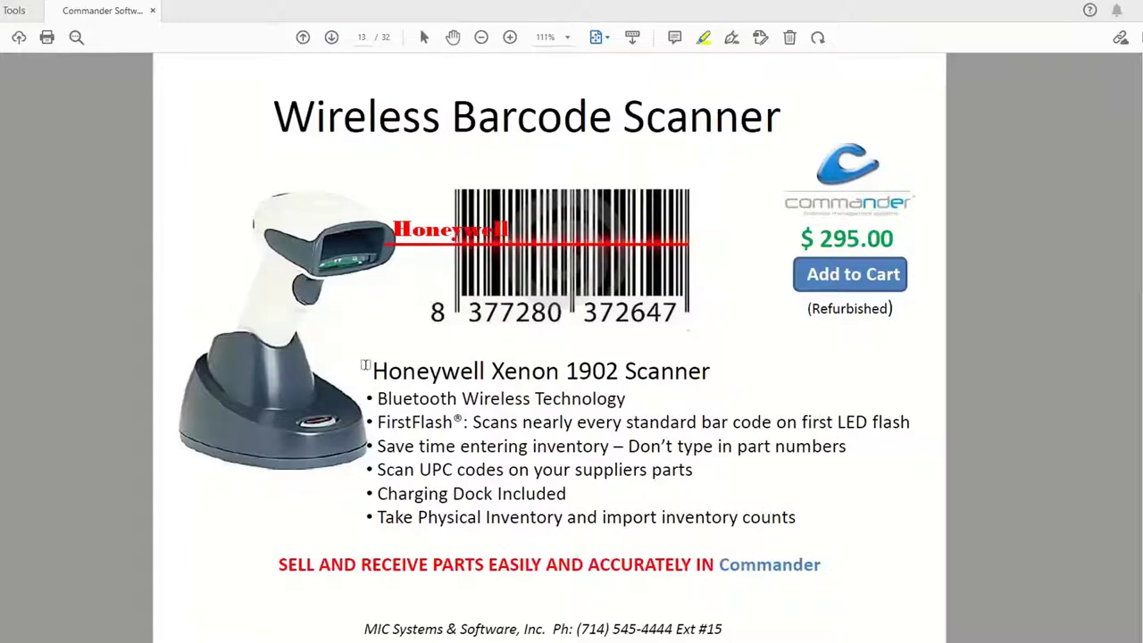
pyautogui.moveTo(373, 372); pyautogui.dragTo(710, 371)
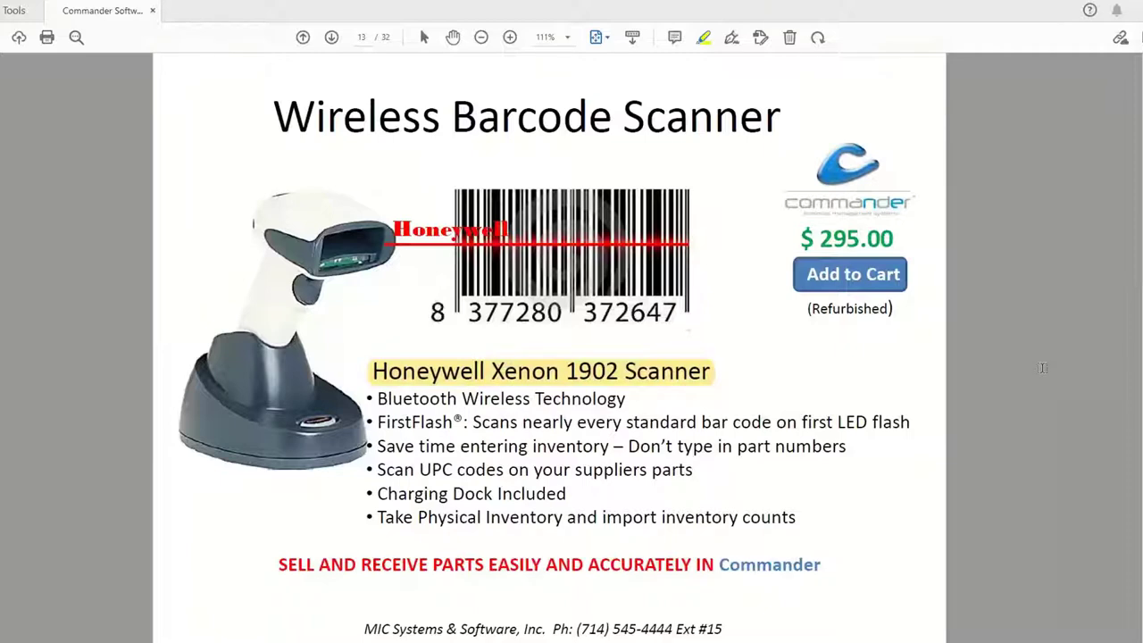
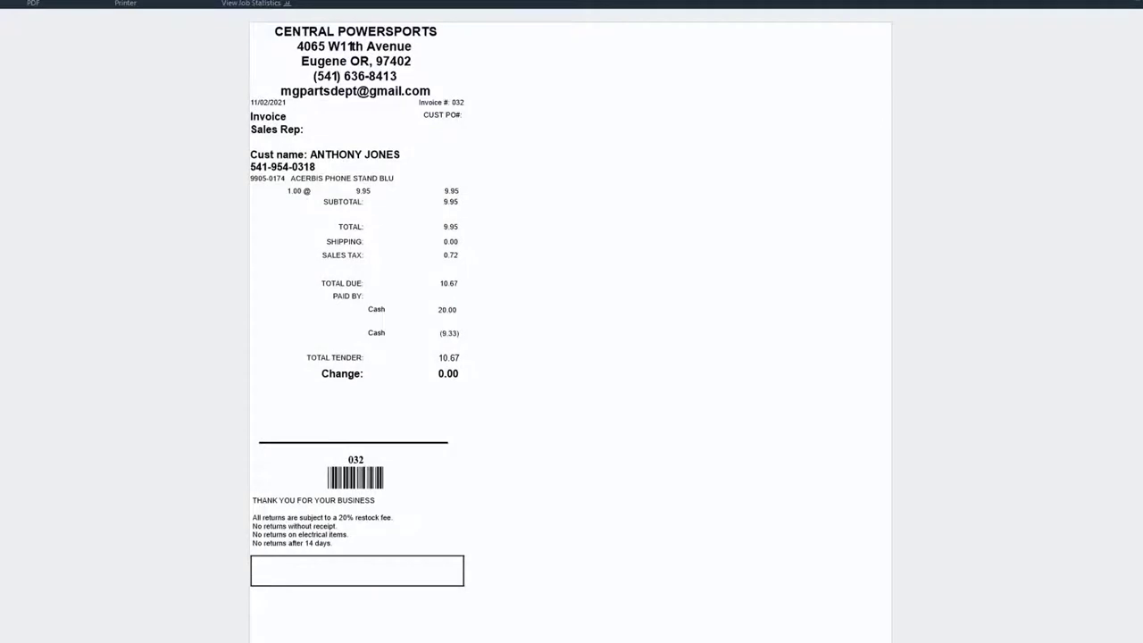
# Cancel the receipt print job and close the finished invoice.
pyautogui.press('Escape')
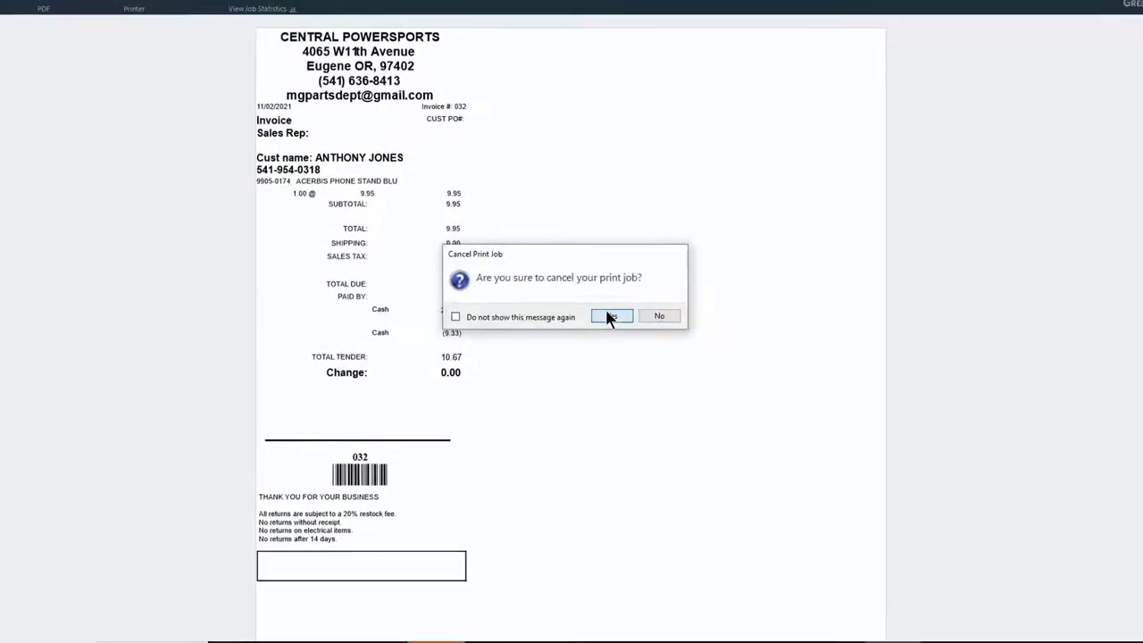
pyautogui.click(607, 316)
pyautogui.click(1131, 5)
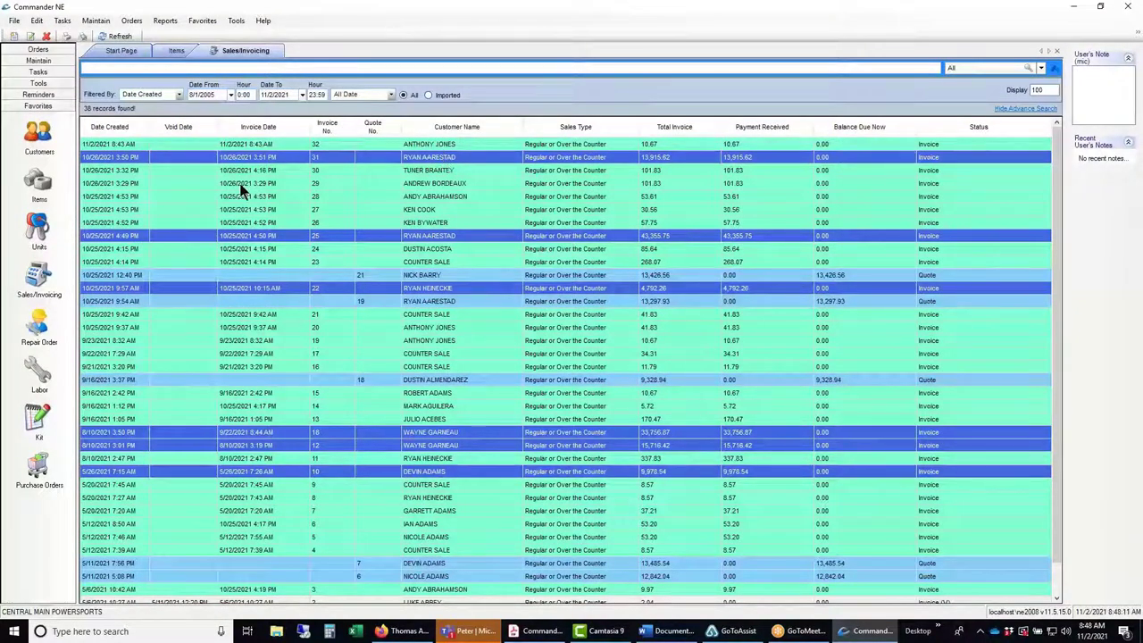
pyautogui.click(30, 186)
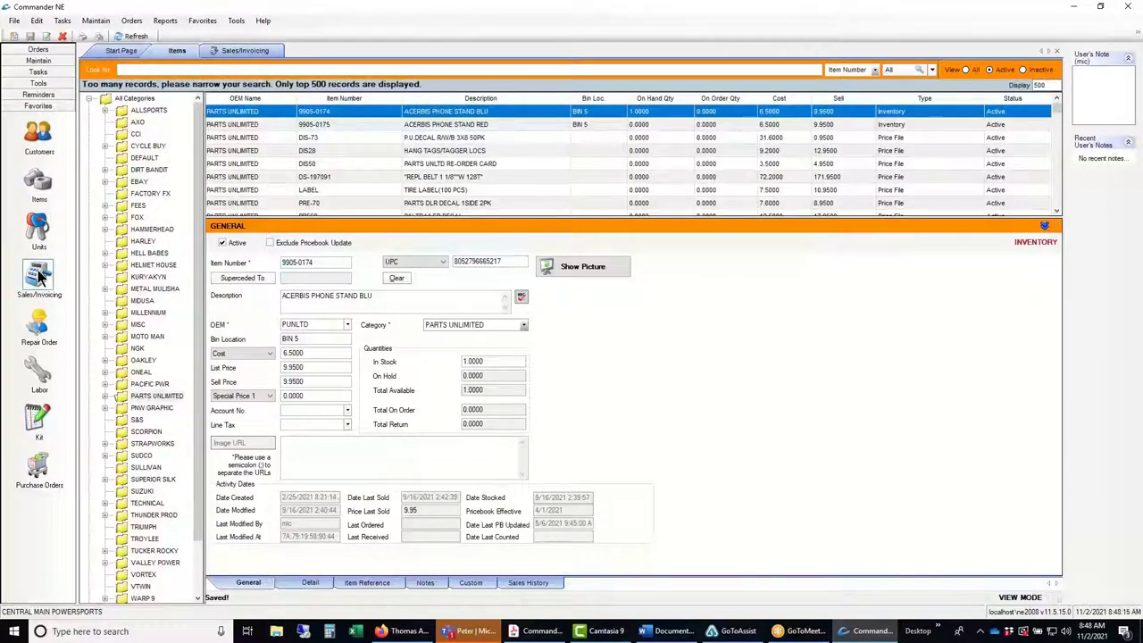
pyautogui.moveTo(525, 261); pyautogui.dragTo(413, 260)
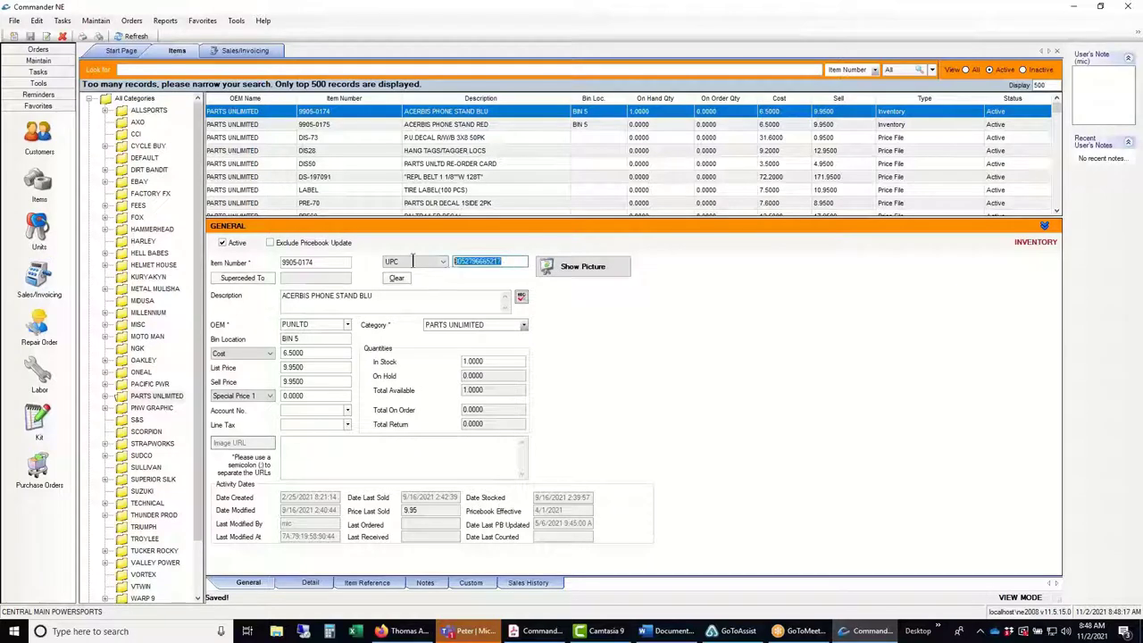
pyautogui.hotkey('ctrl', 'c')
pyautogui.click(130, 68)
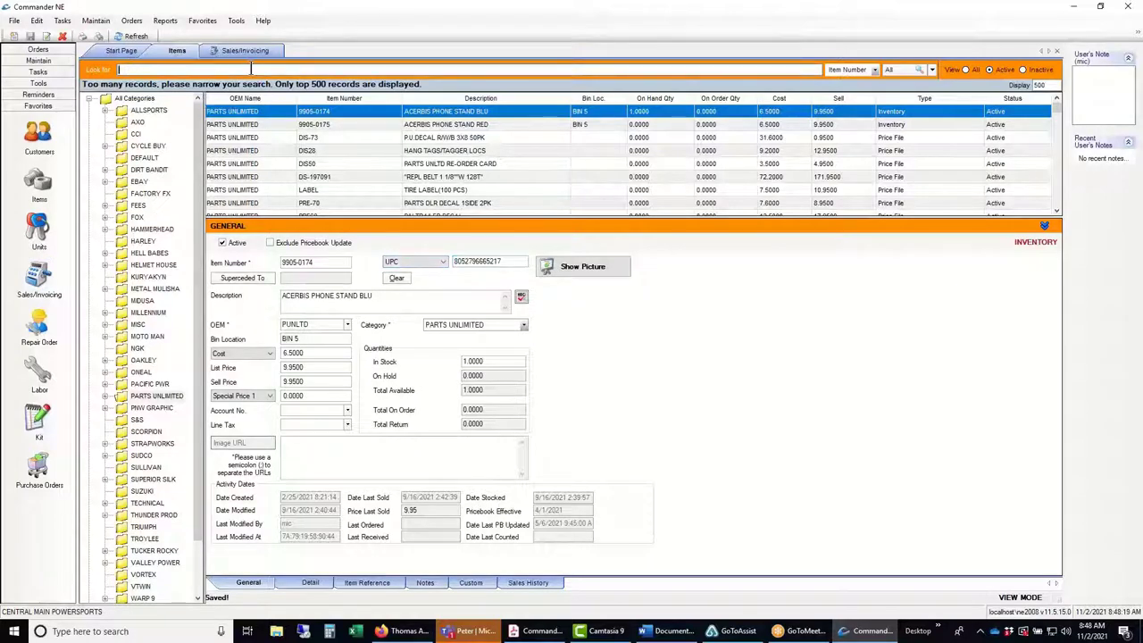
pyautogui.hotkey('ctrl', 'v')
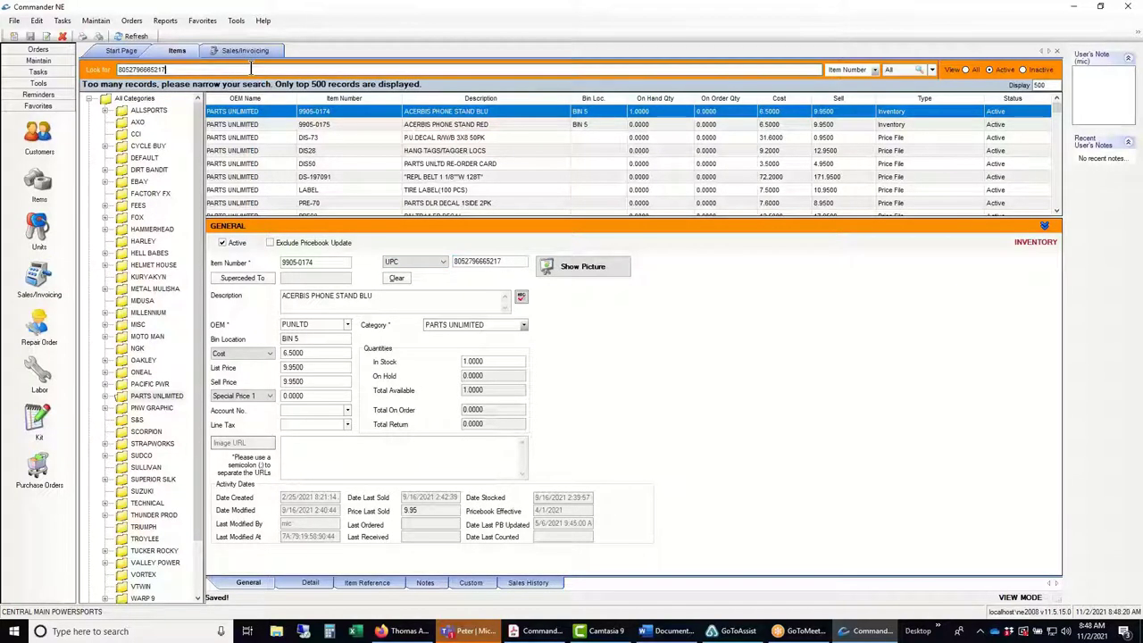
pyautogui.click(898, 71)
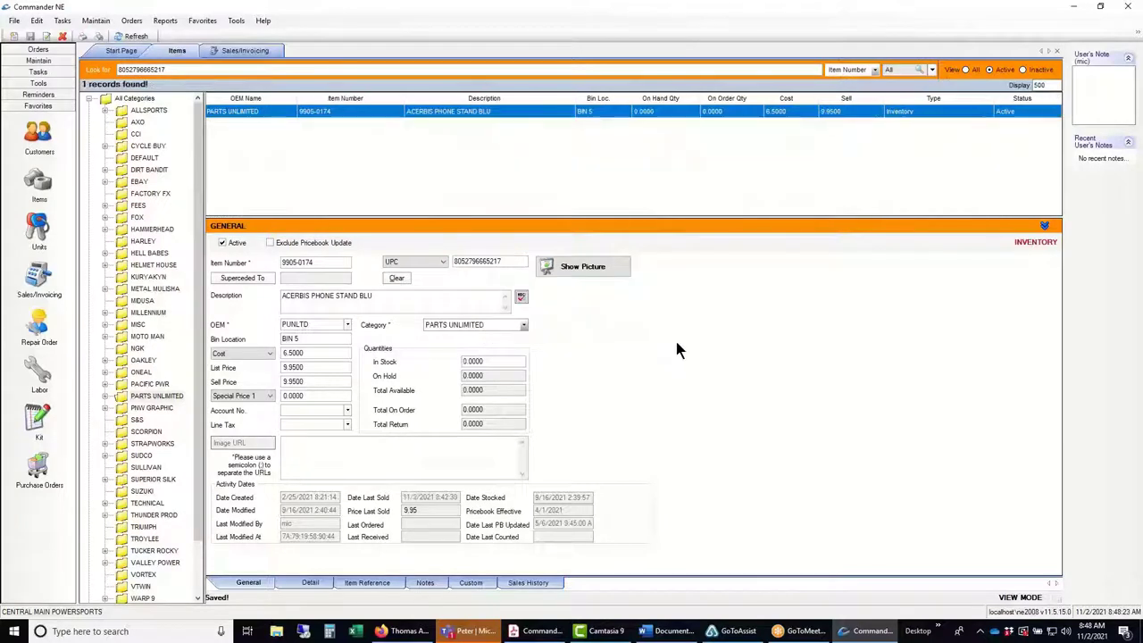
# Check the phone stand's in-stock quantity.
pyautogui.click(482, 362)
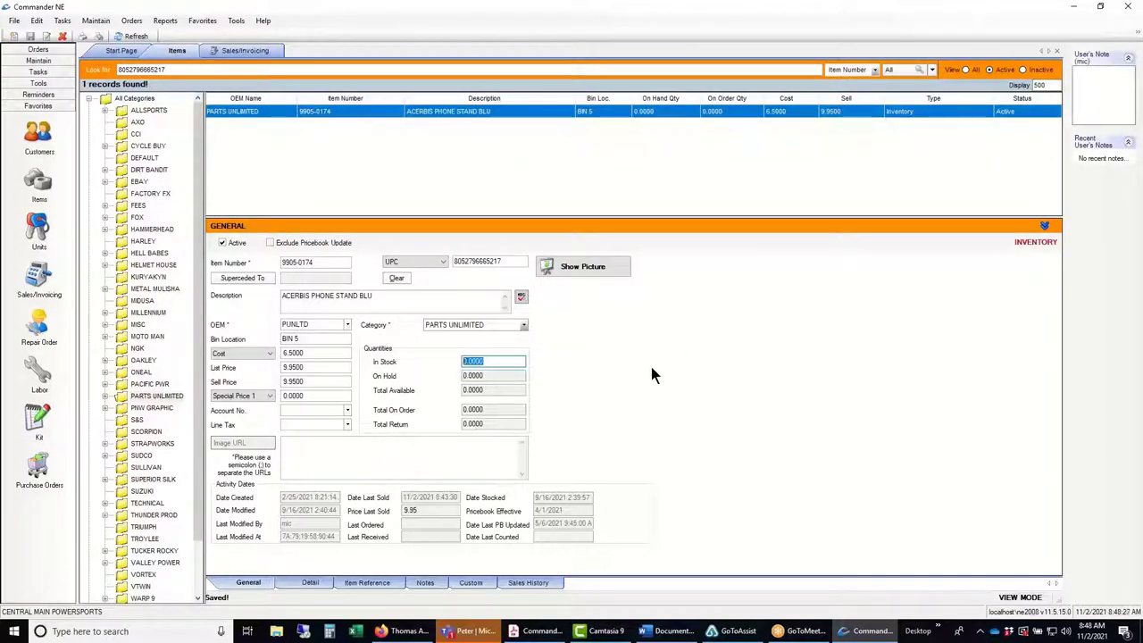
pyautogui.click(491, 361)
pyautogui.doubleClick(491, 361)
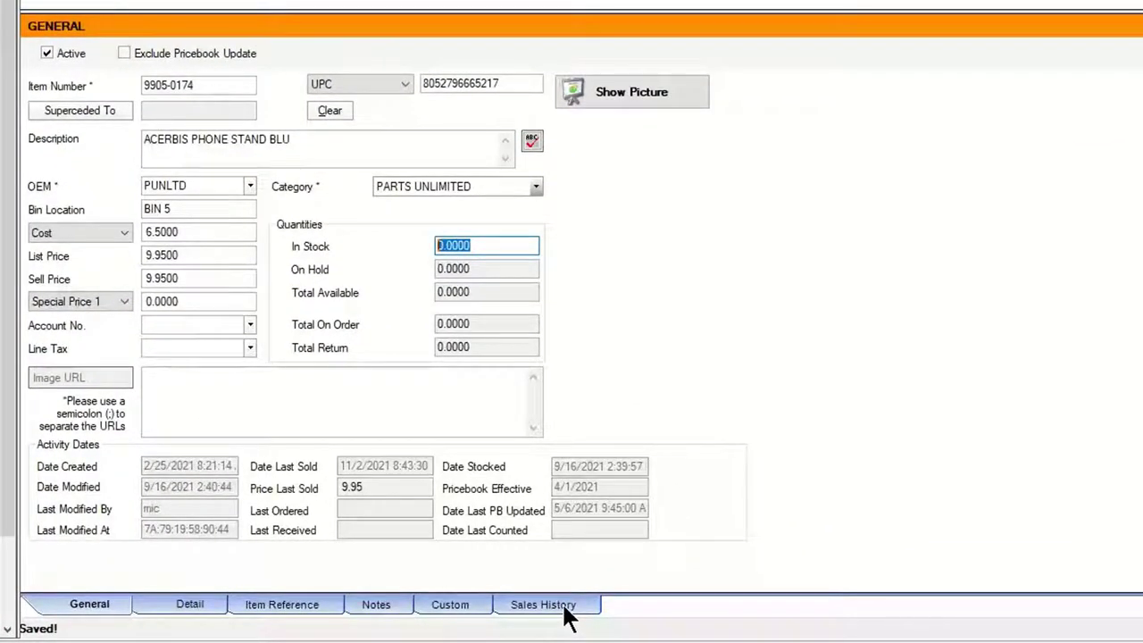
# Show the phone stand's Month To Date sales history and check the period it covers.
pyautogui.click(565, 613)
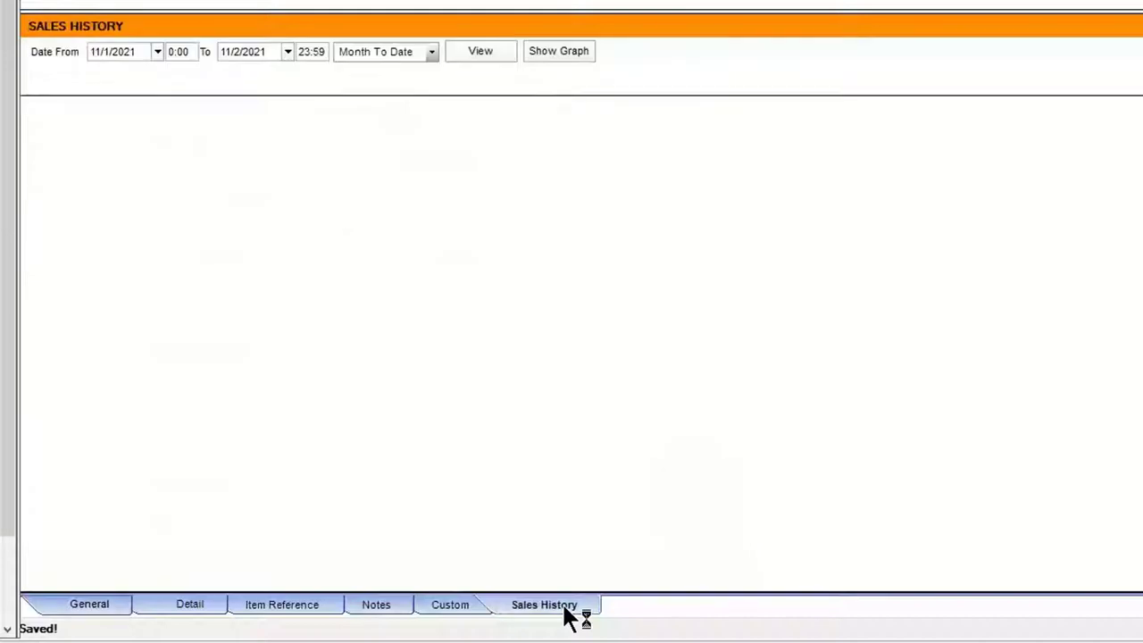
pyautogui.click(470, 49)
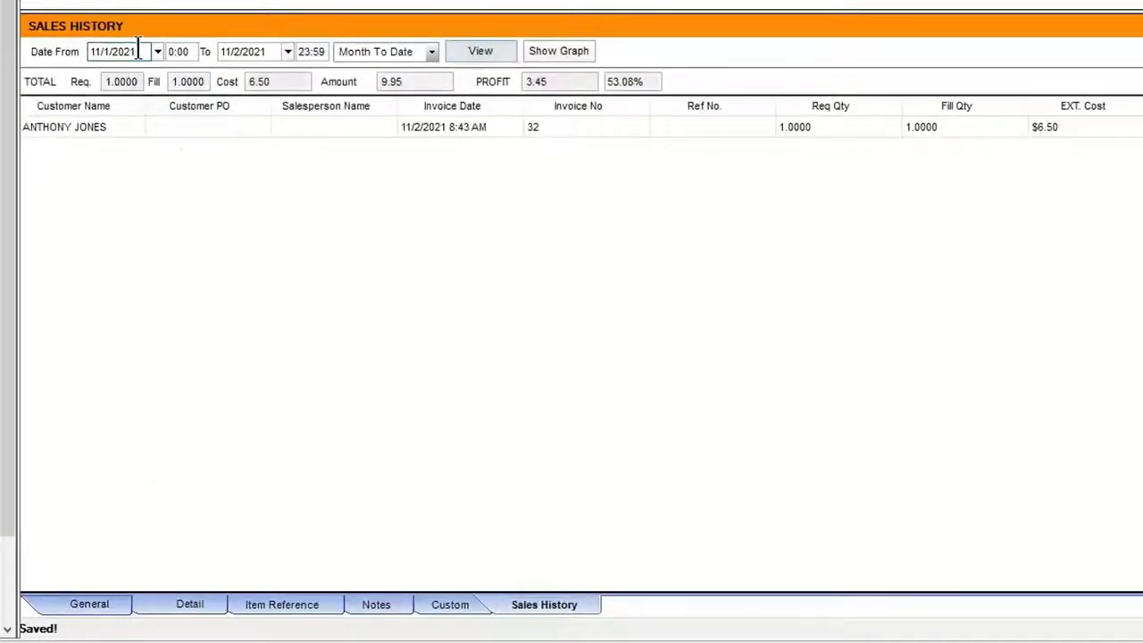
pyautogui.moveTo(142, 51); pyautogui.dragTo(31, 69)
pyautogui.moveTo(277, 54); pyautogui.dragTo(80, 57)
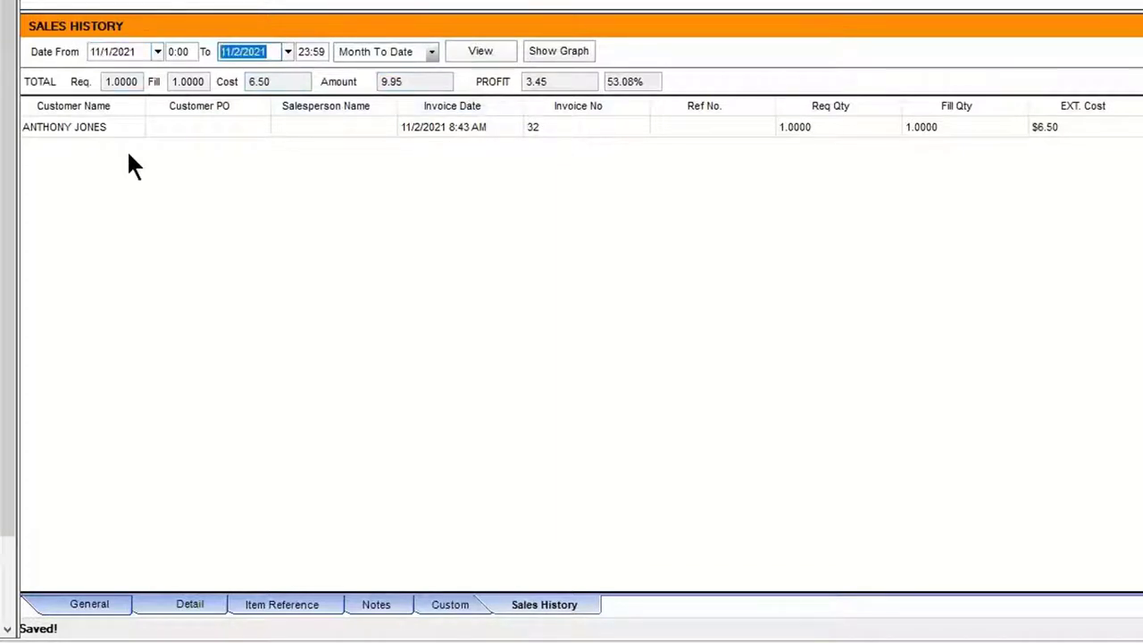
# Examine the sale's customer, cost, amount, profit and profit percentage in the sales history.
pyautogui.click(85, 127)
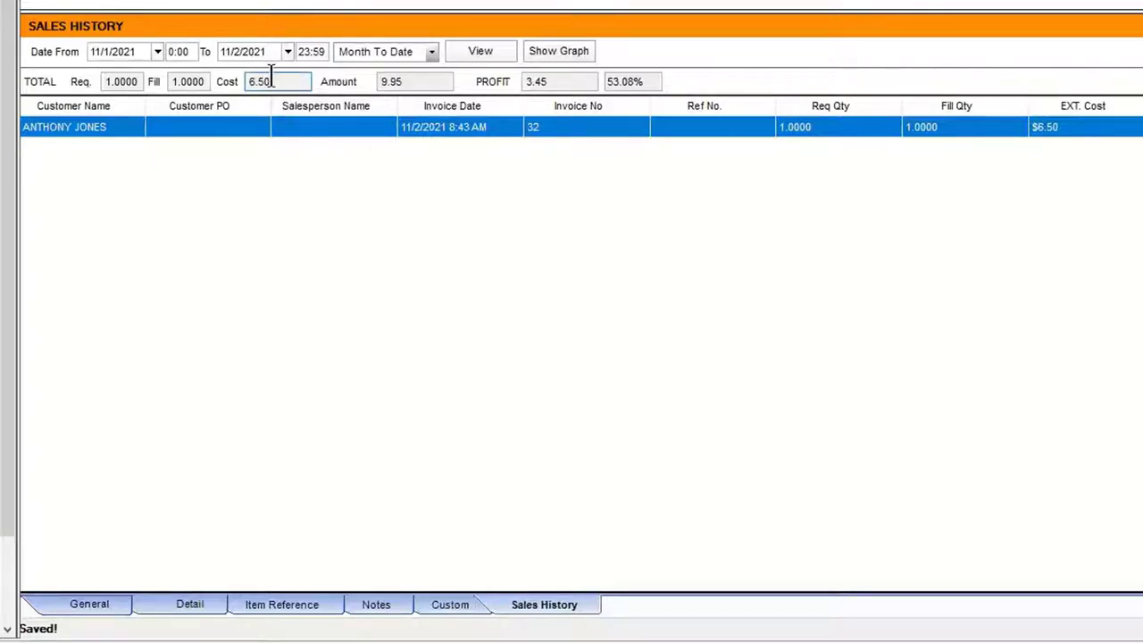
pyautogui.moveTo(282, 79); pyautogui.dragTo(196, 79)
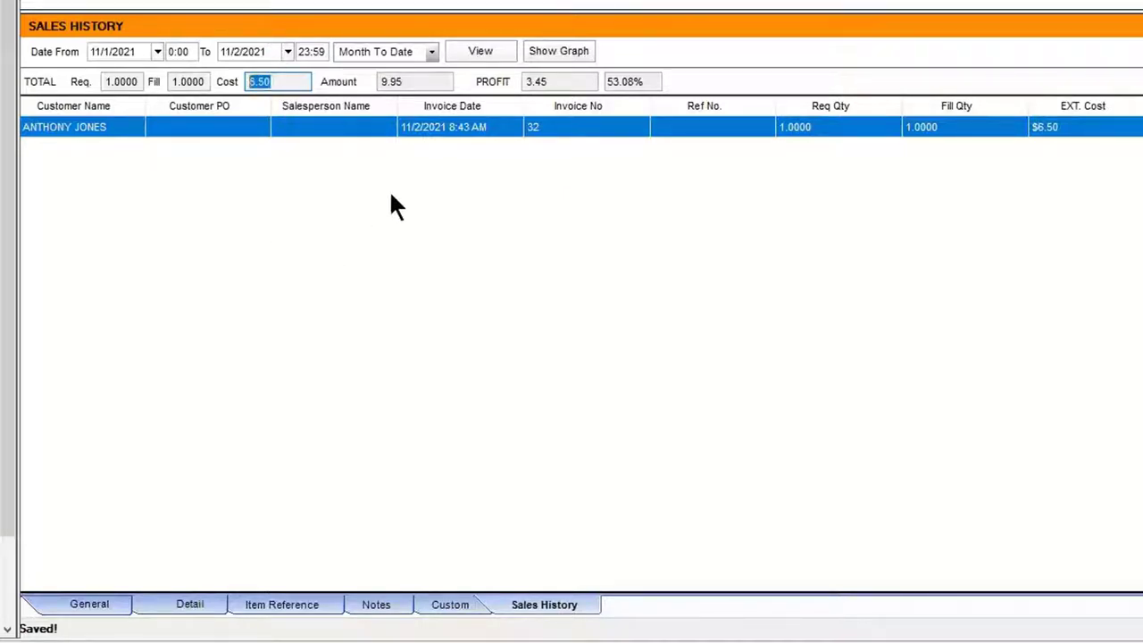
pyautogui.moveTo(413, 86); pyautogui.dragTo(382, 83)
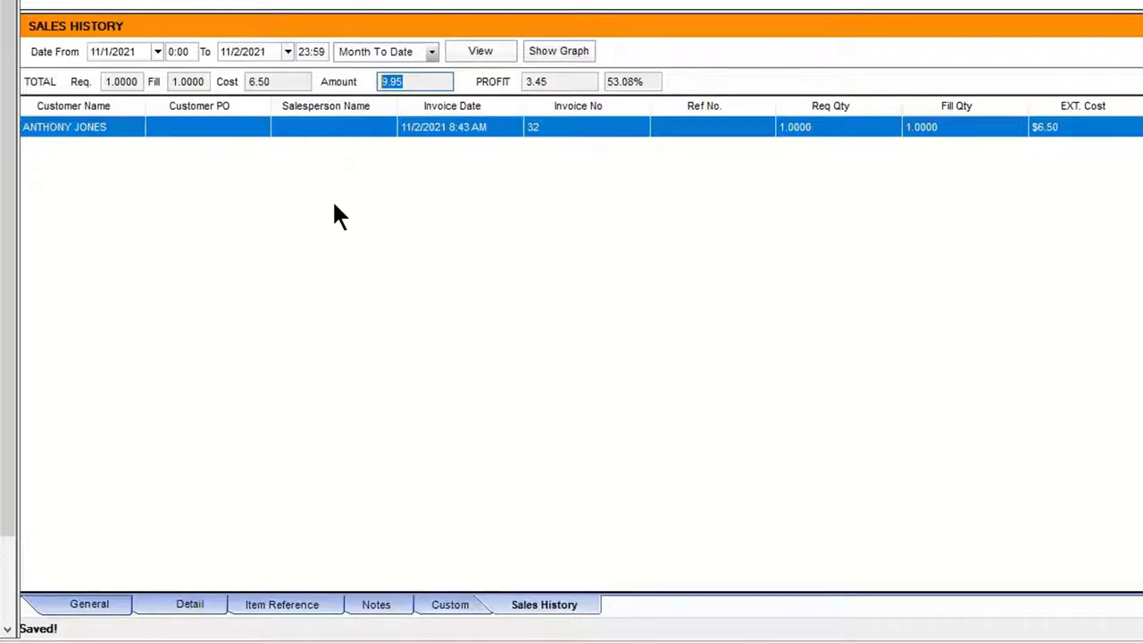
pyautogui.click(527, 81)
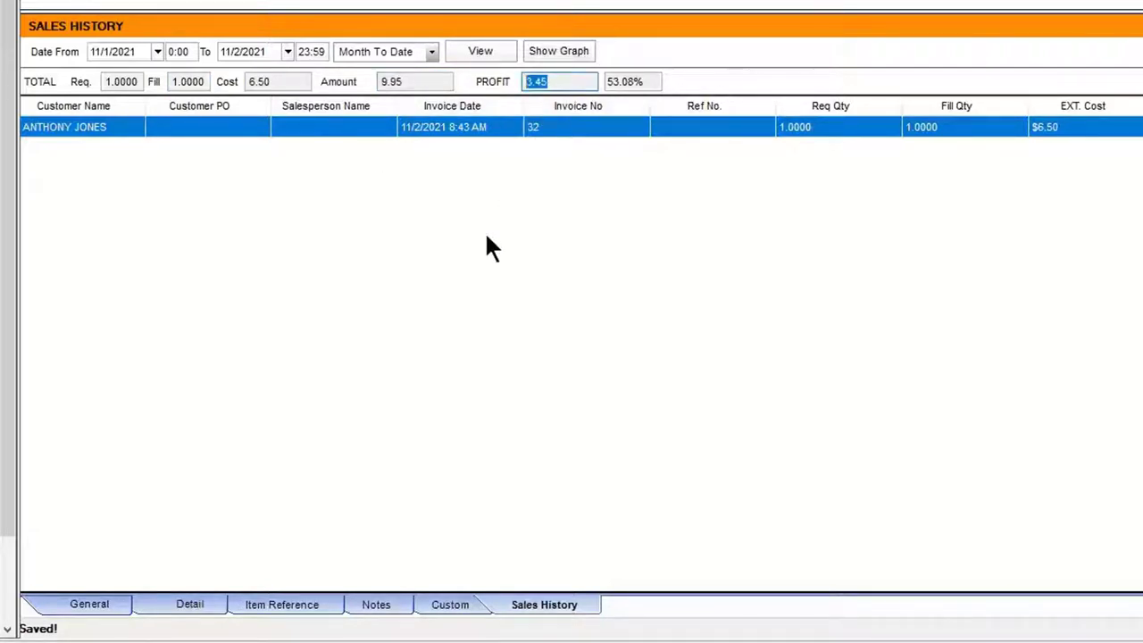
pyautogui.click(642, 82)
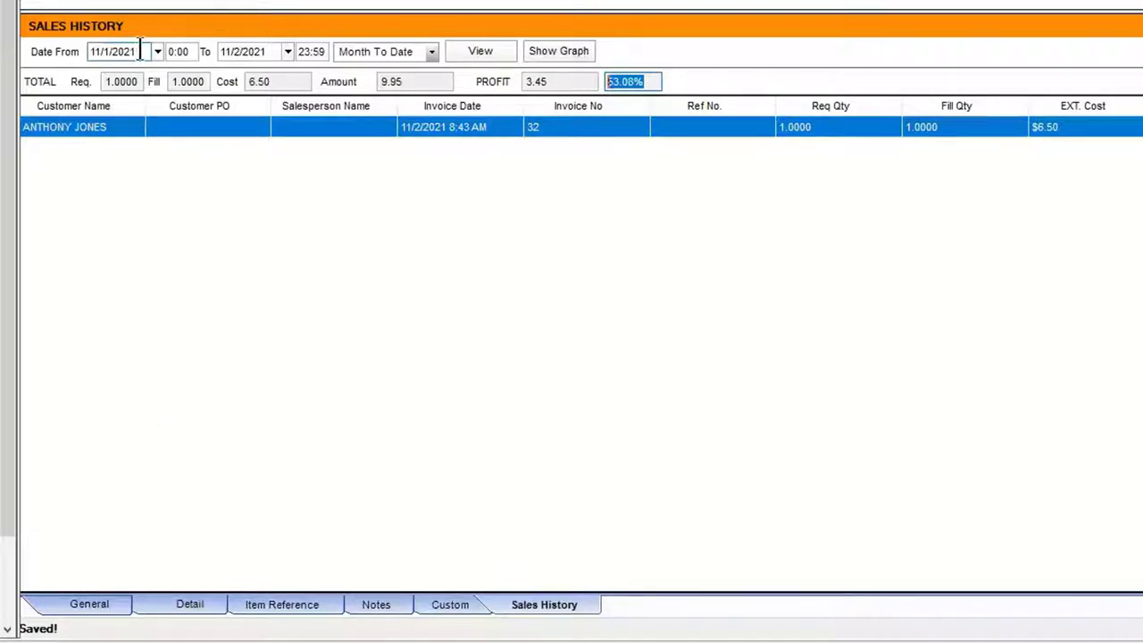
# Review the sales history's start date and the available date range presets.
pyautogui.click(99, 51)
pyautogui.moveTo(99, 51); pyautogui.dragTo(86, 52)
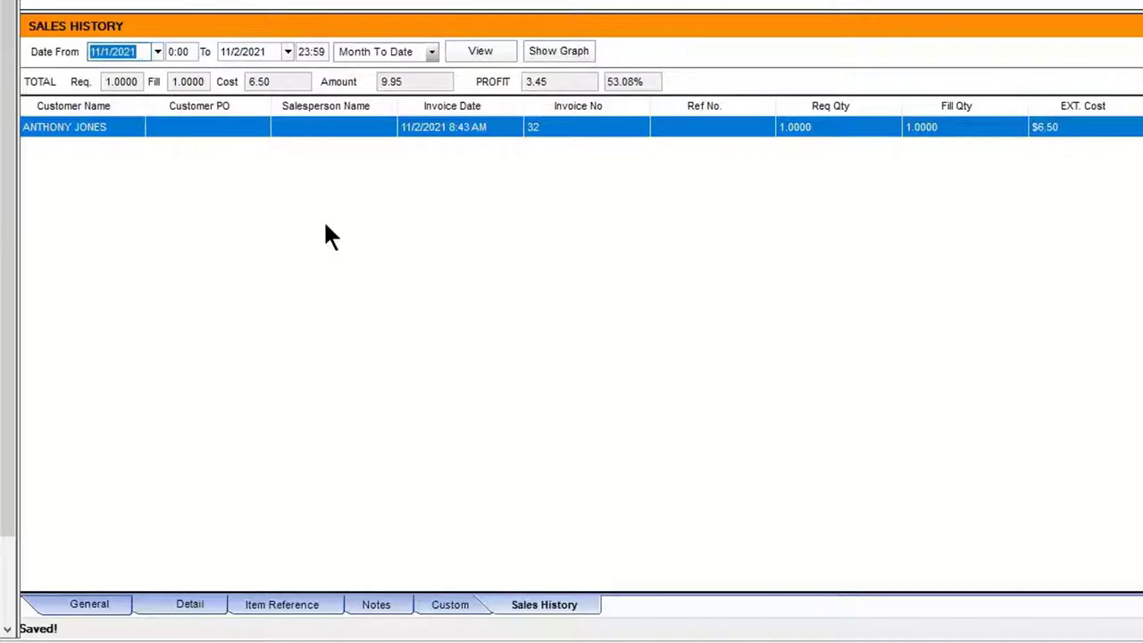
pyautogui.click(430, 52)
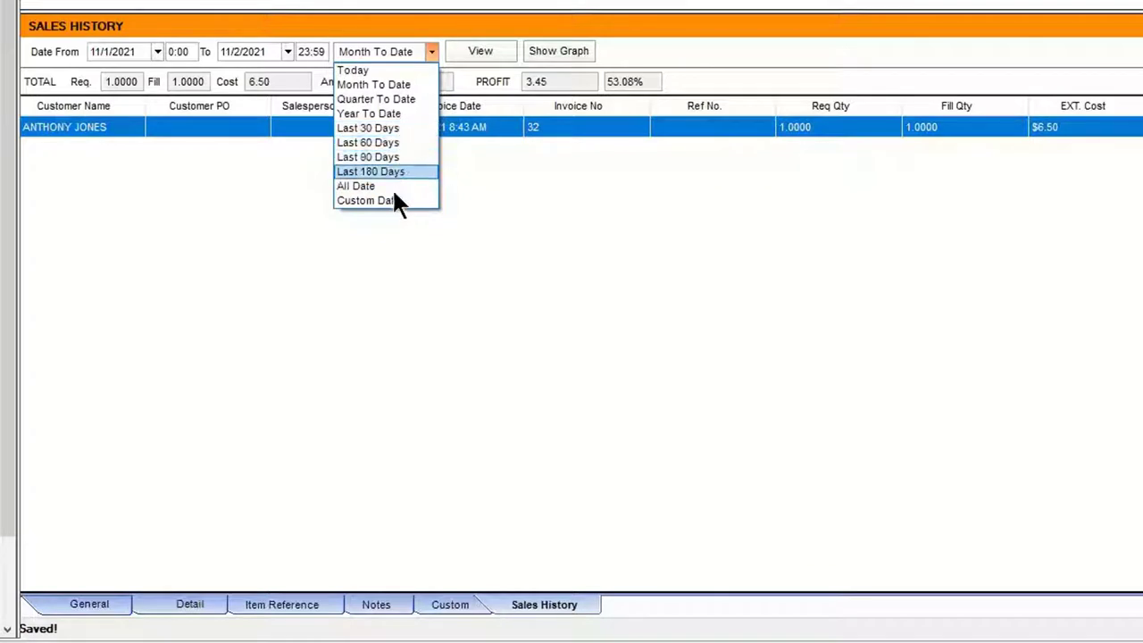
pyautogui.click(552, 224)
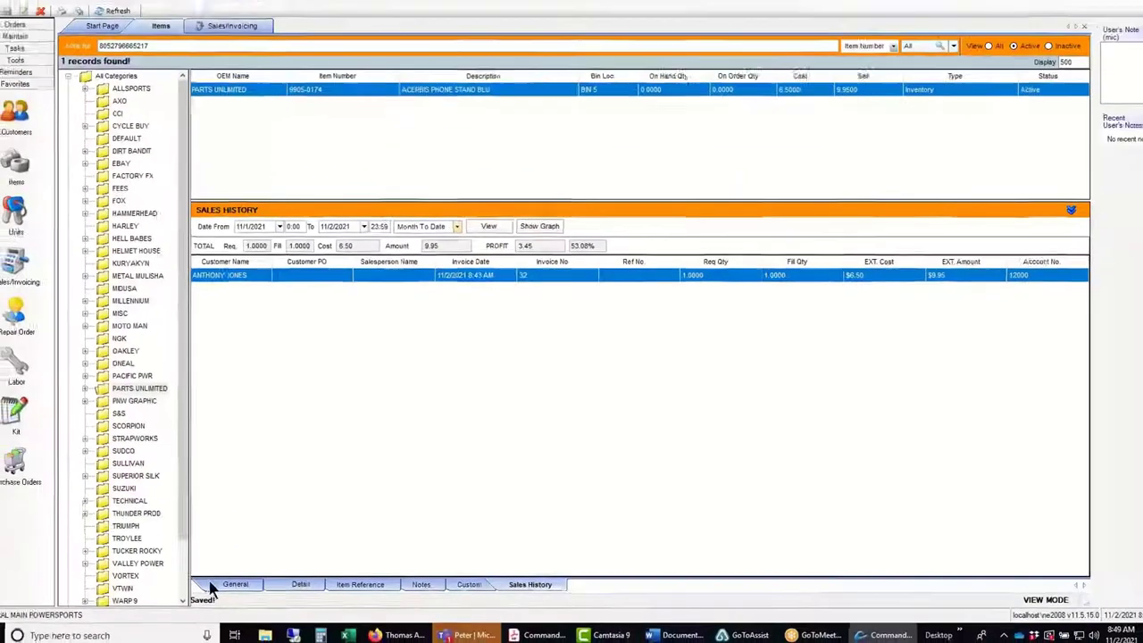
# Compare the phone stand's minimum and maximum re-ordering quantities with its in-stock quantity.
pyautogui.click(89, 604)
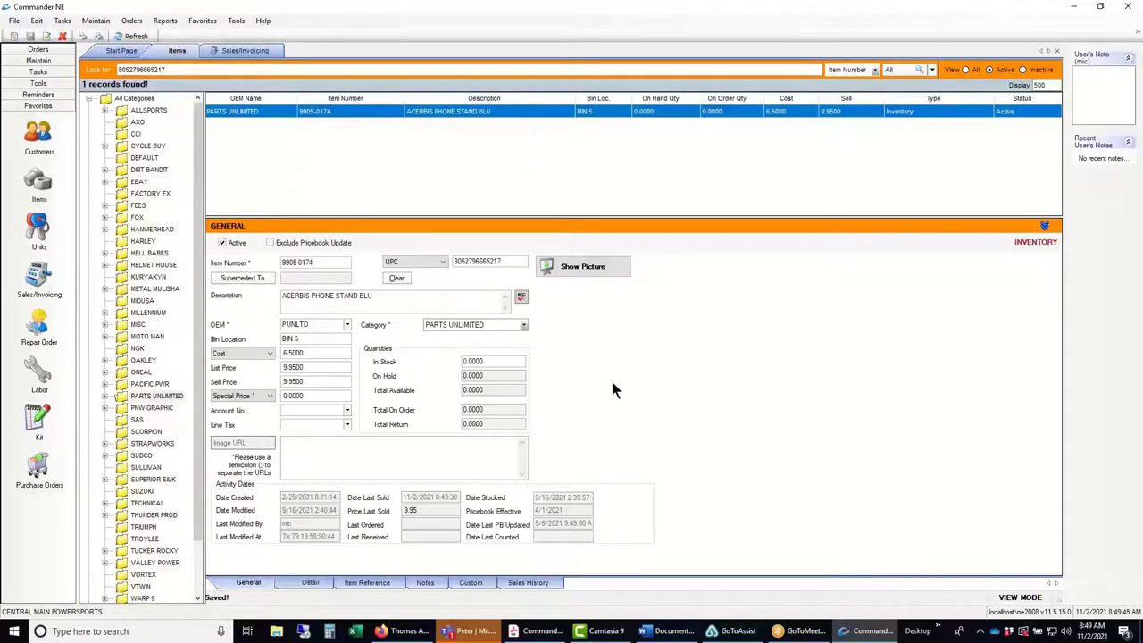
pyautogui.click(310, 582)
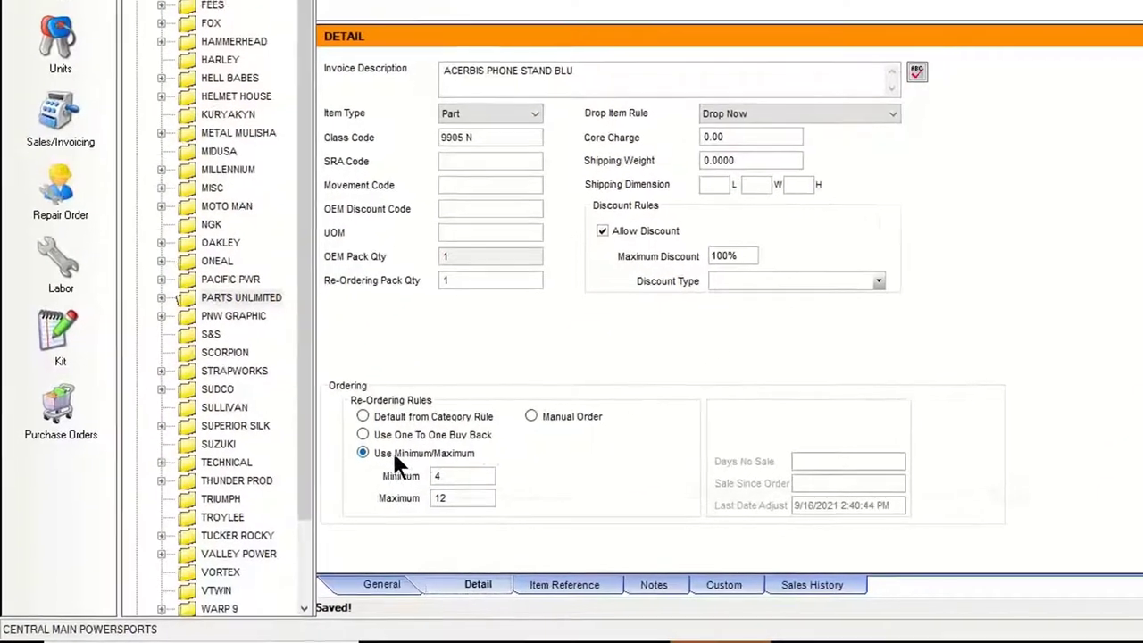
pyautogui.moveTo(363, 449)
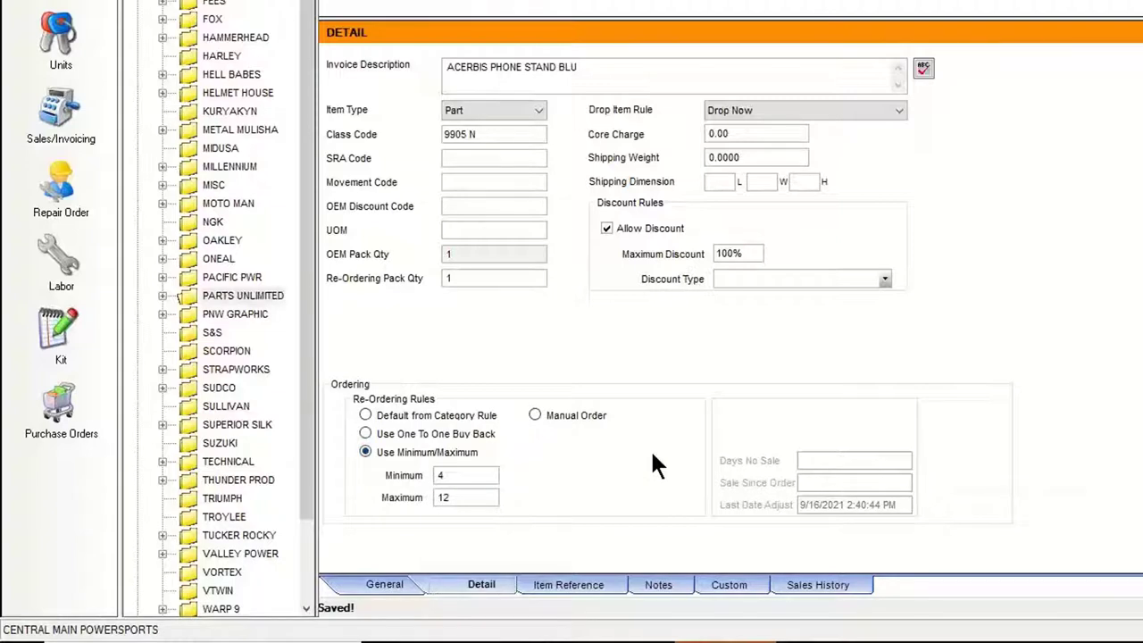
pyautogui.click(460, 475)
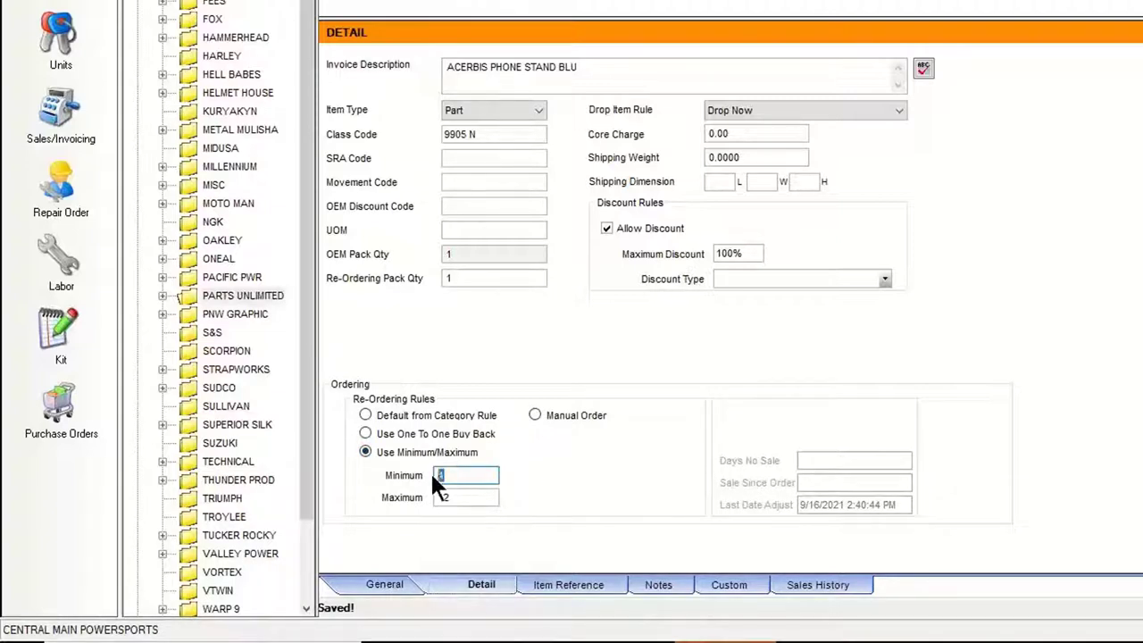
pyautogui.doubleClick(442, 497)
pyautogui.click(371, 594)
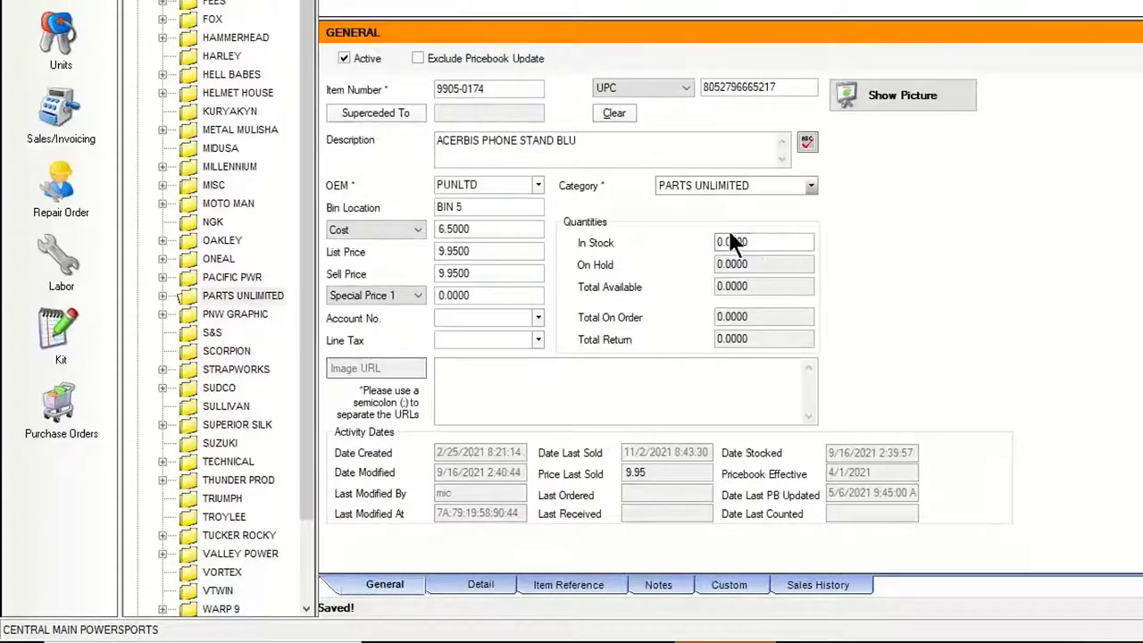
pyautogui.doubleClick(758, 242)
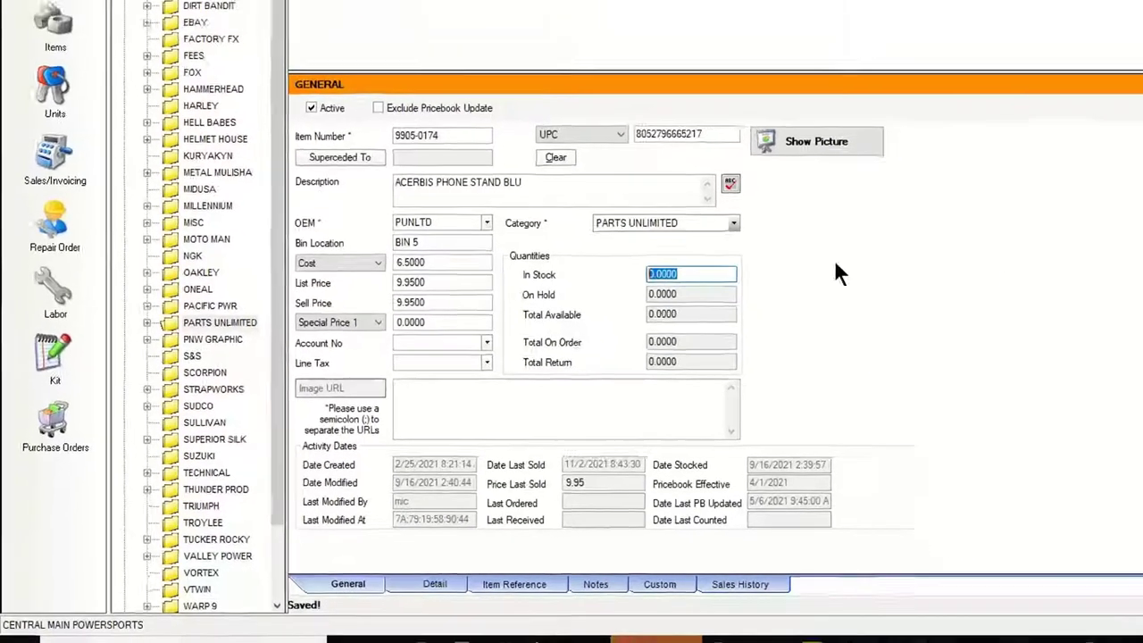
# Open Generate Stock Orders, examine the Min/Max Order options and close it without generating orders.
pyautogui.click(132, 21)
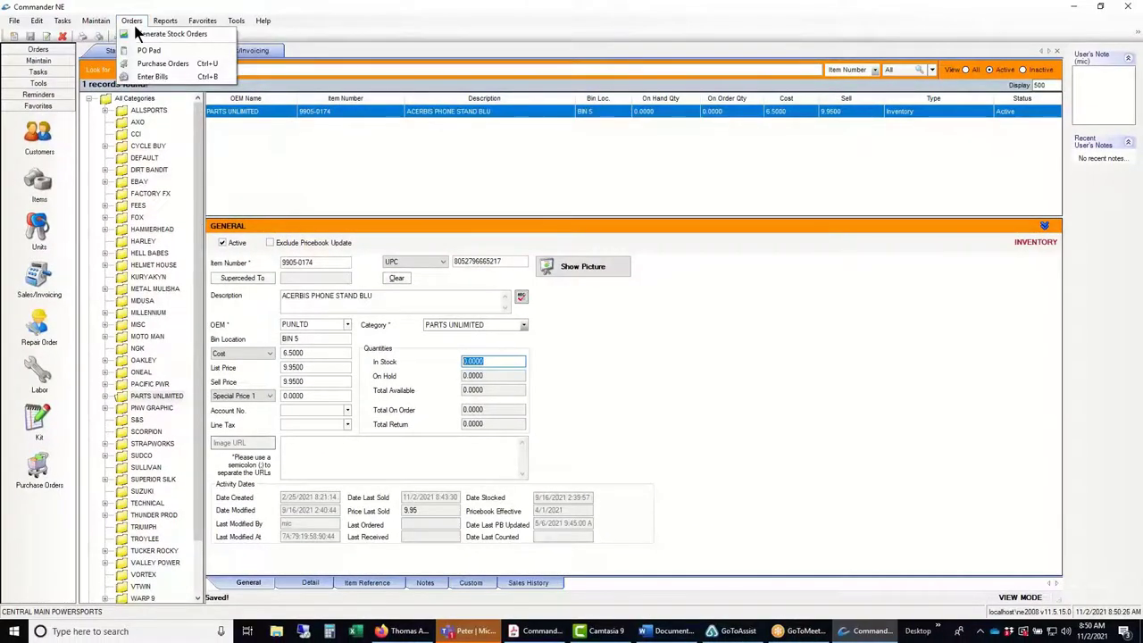
pyautogui.click(143, 33)
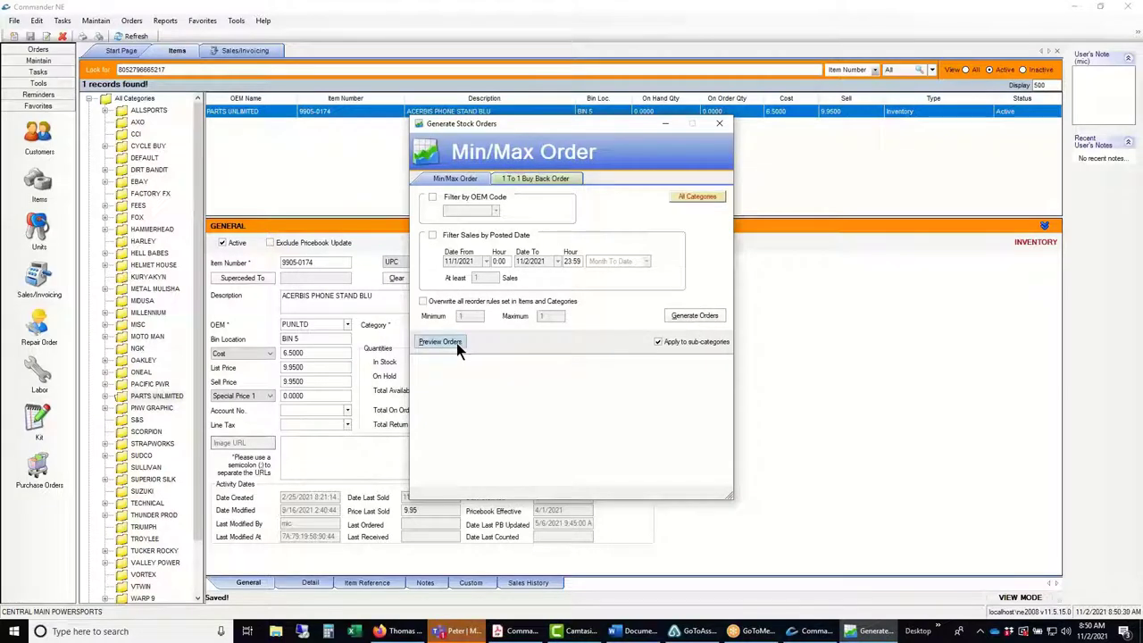
pyautogui.click(719, 125)
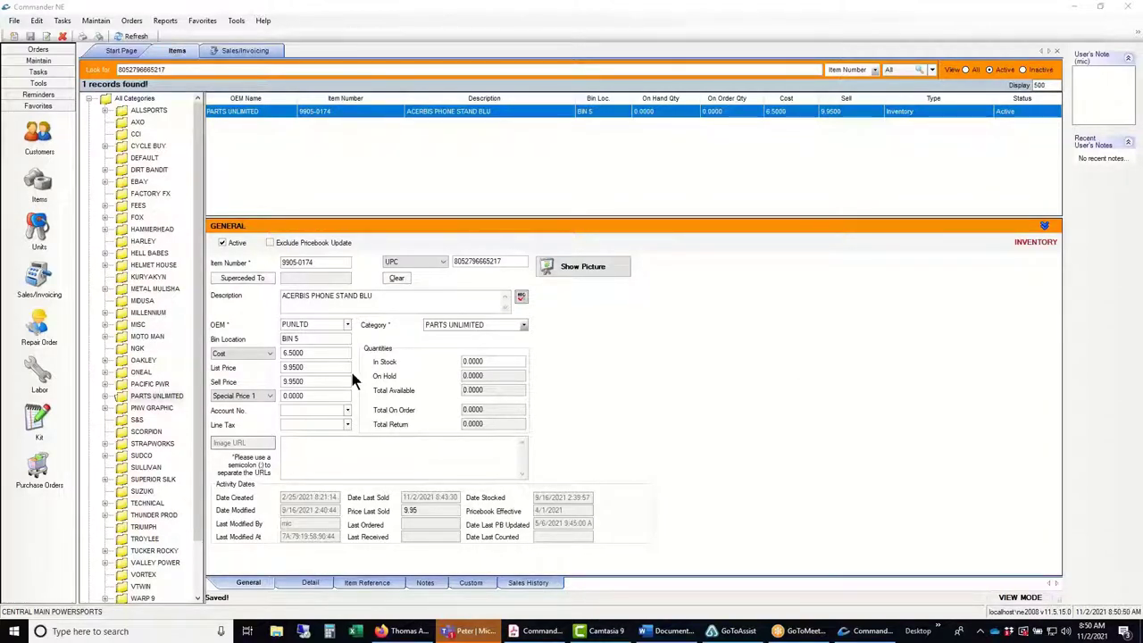
# Select the phone stand's item number and start a new counter sale invoice from the sales list.
pyautogui.doubleClick(284, 262)
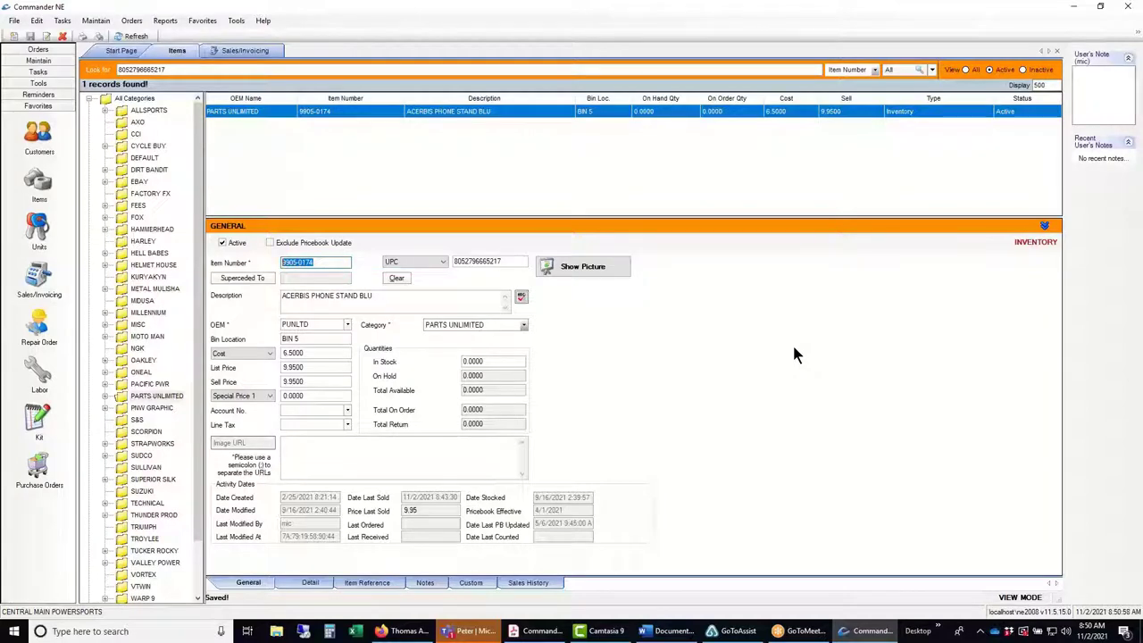
pyautogui.click(38, 278)
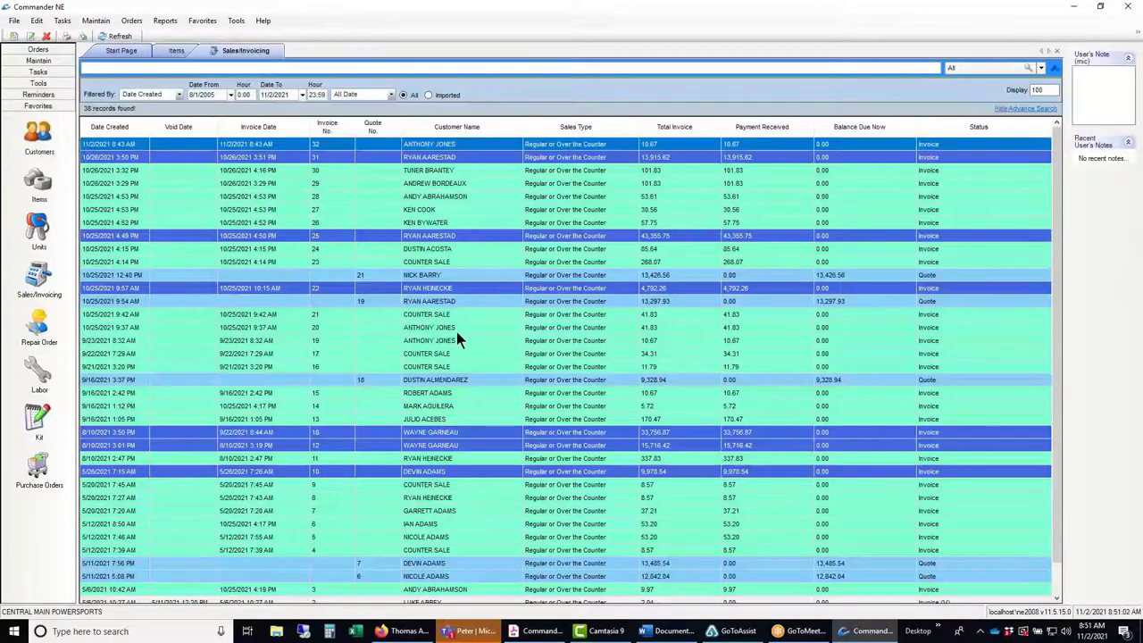
pyautogui.rightClick(458, 332)
pyautogui.click(482, 355)
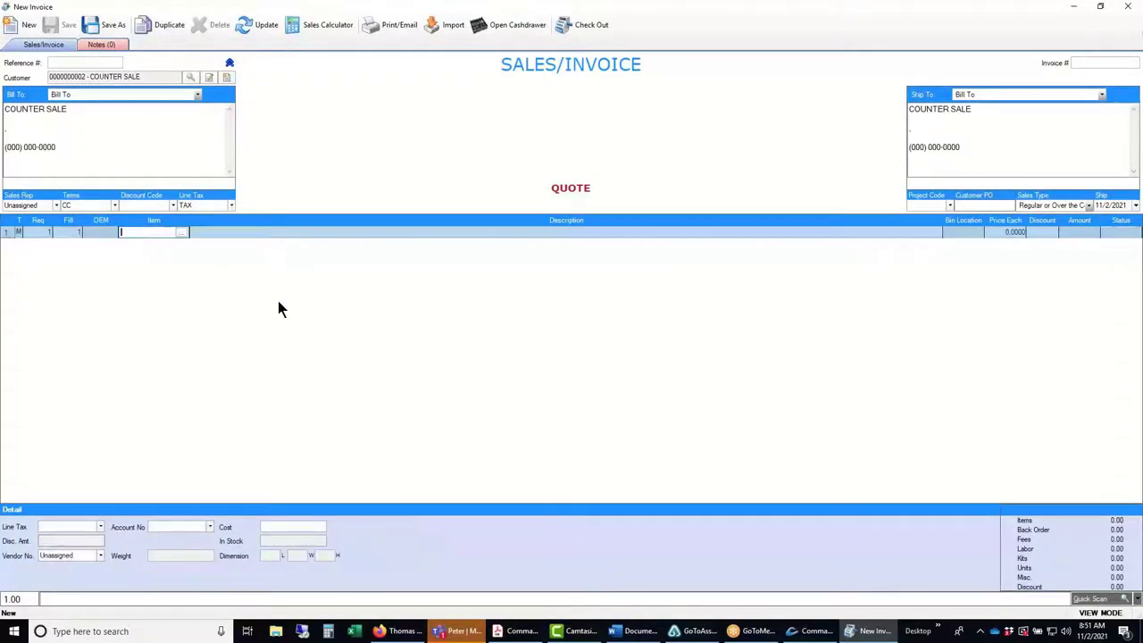
# Enter item 9905-0174 on the invoice's first line and remove it from the invoice.
pyautogui.write('9905-0174')
pyautogui.press('Return')
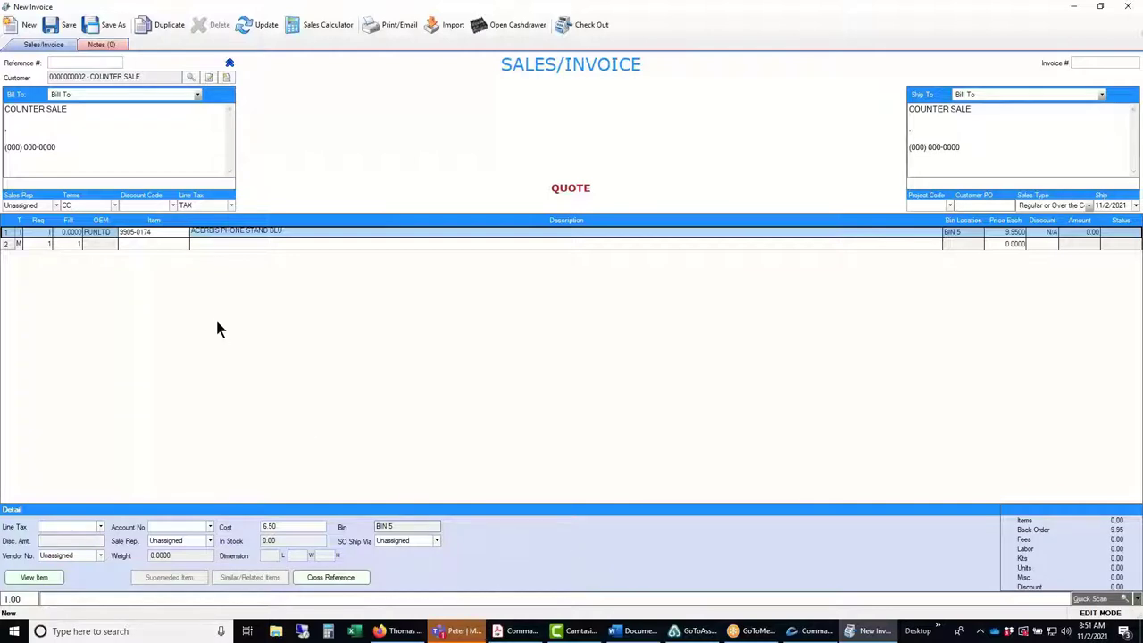
pyautogui.rightClick(7, 233)
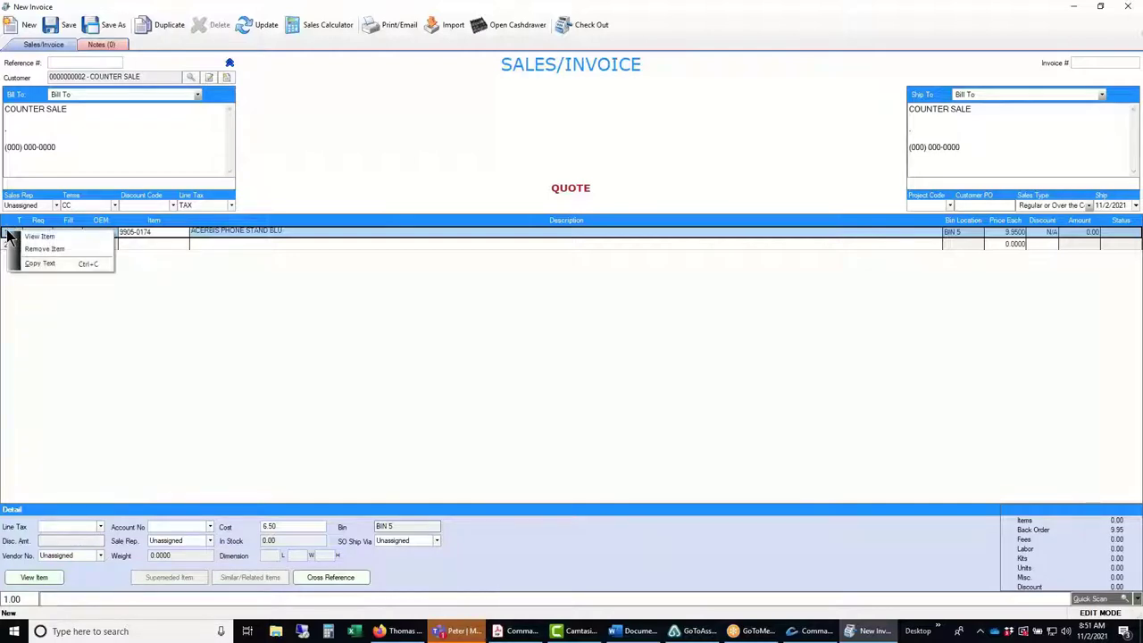
pyautogui.click(43, 248)
pyautogui.click(545, 343)
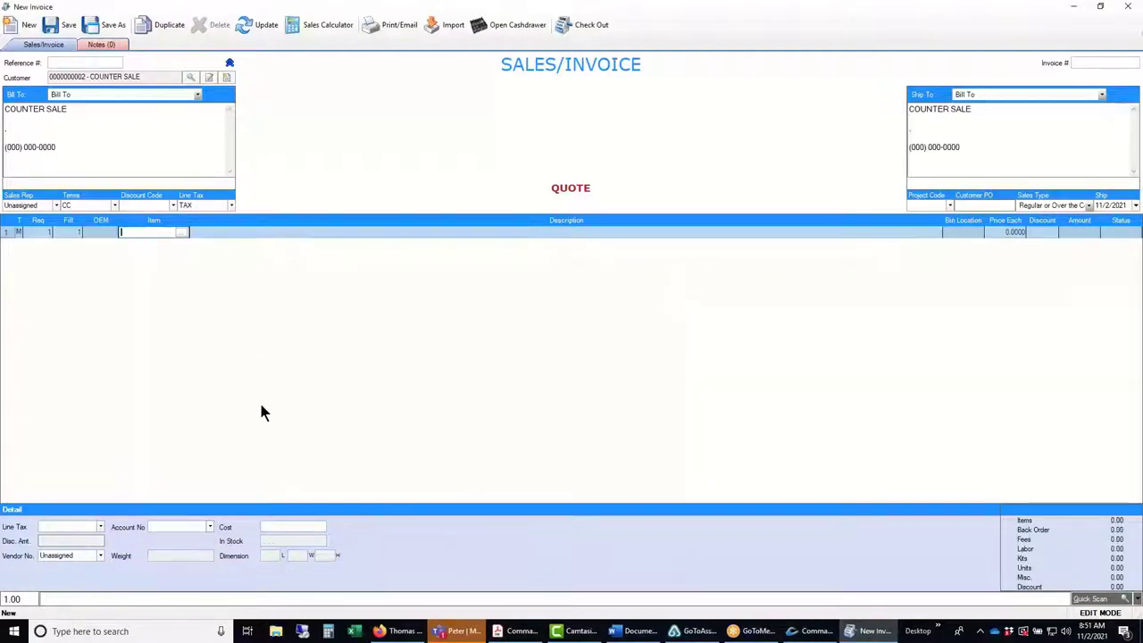
# Enter item number 56-0111 on the invoice's empty line to bring up its similar and related items.
pyautogui.write('56-0')
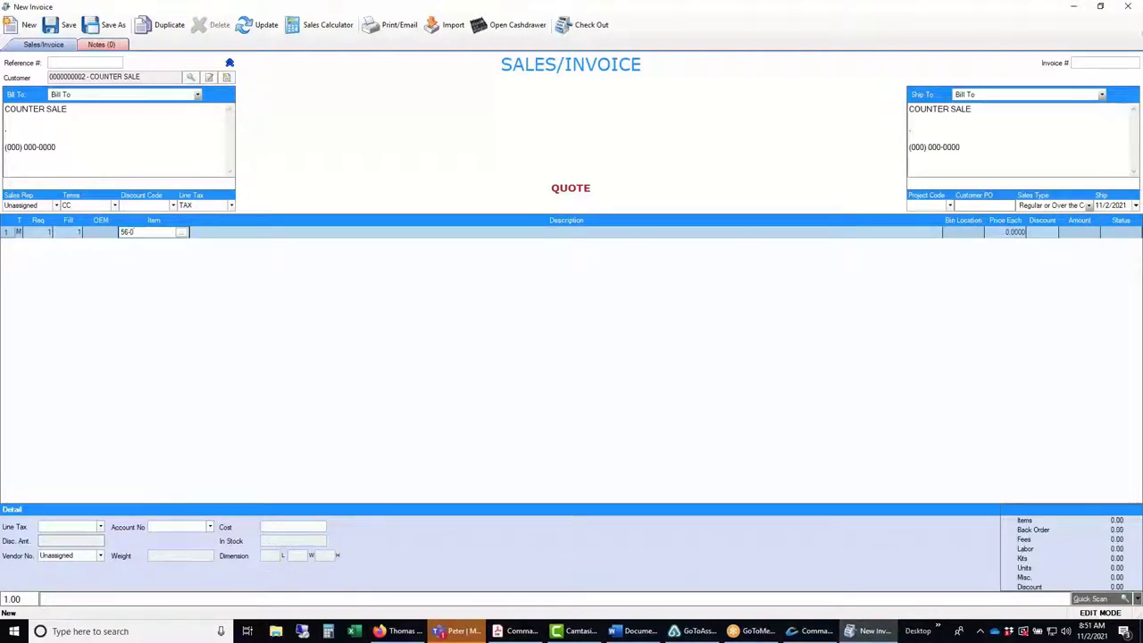
pyautogui.write('111')
pyautogui.press('Return')
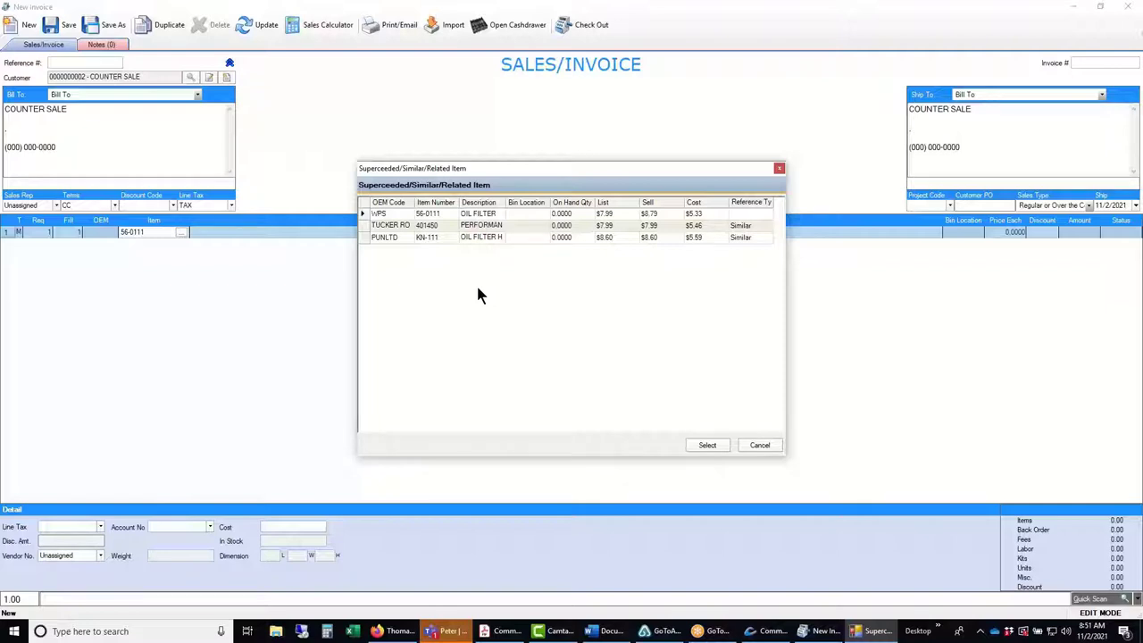
# Compare the similar oil filters and add the WPS item 56-0111 to the invoice.
pyautogui.click(364, 238)
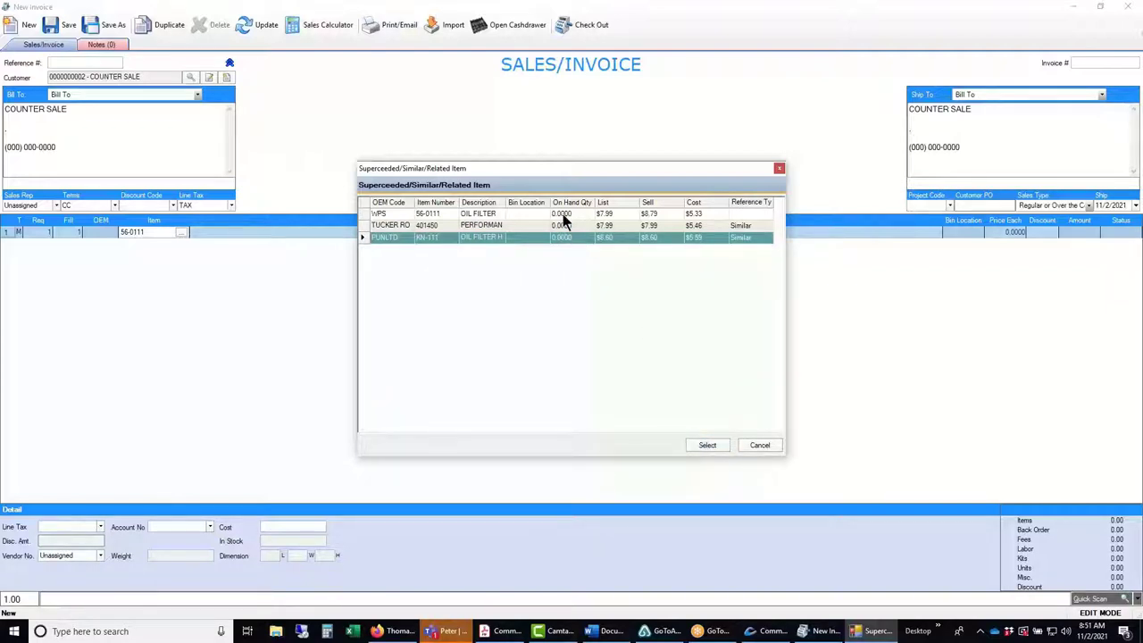
pyautogui.click(367, 215)
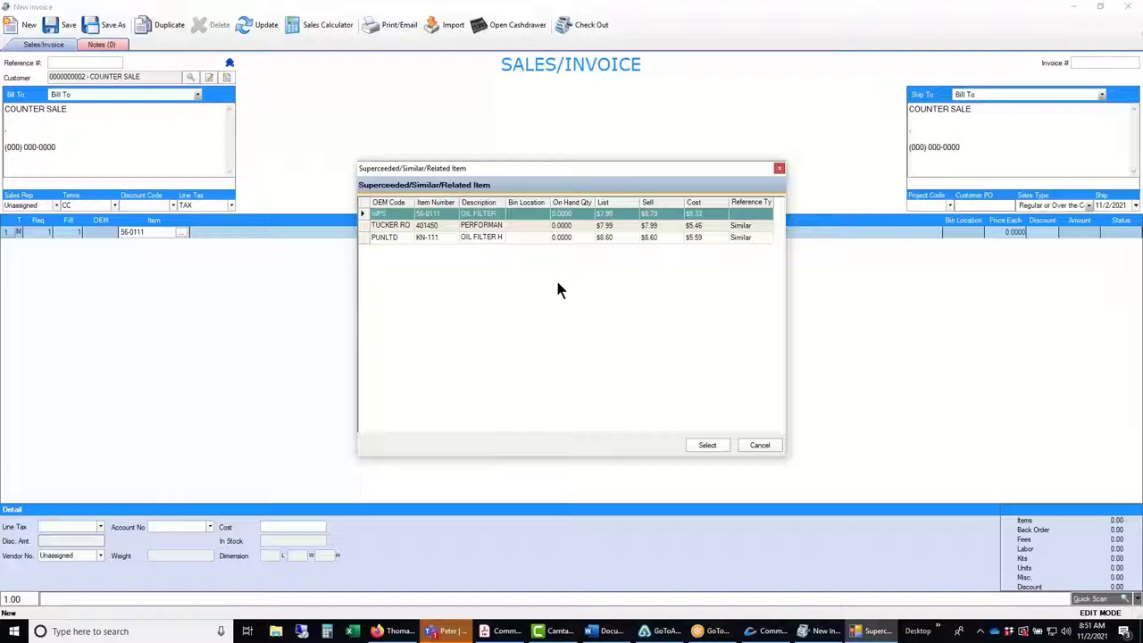
pyautogui.click(711, 447)
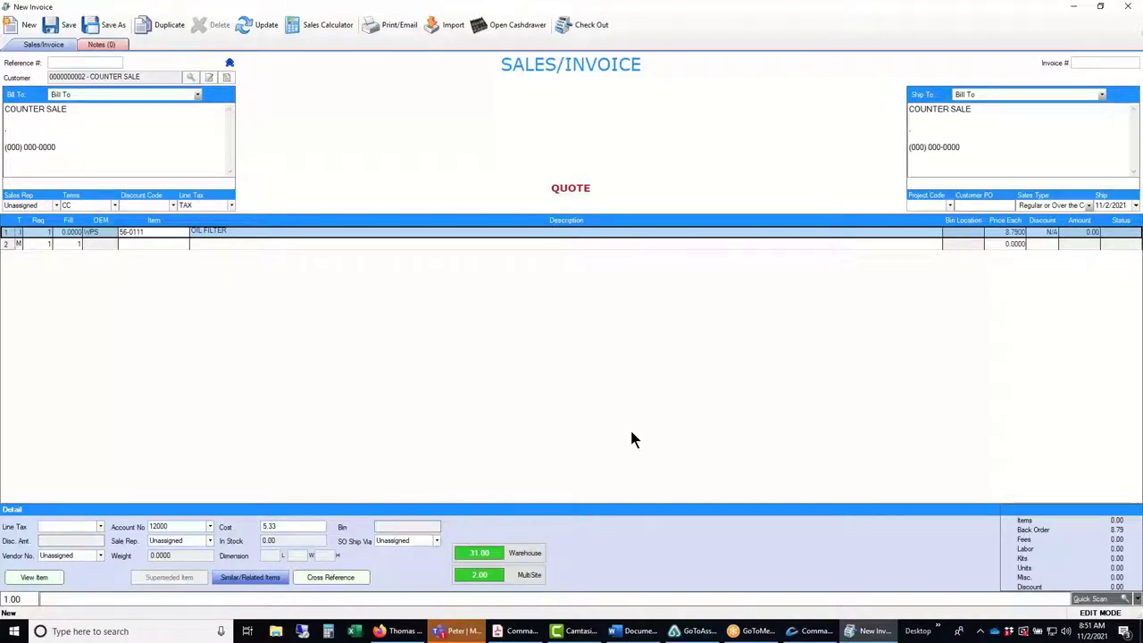
# Check the oil filter's warehouse availability by location, including Boise, and close the viewer.
pyautogui.click(526, 555)
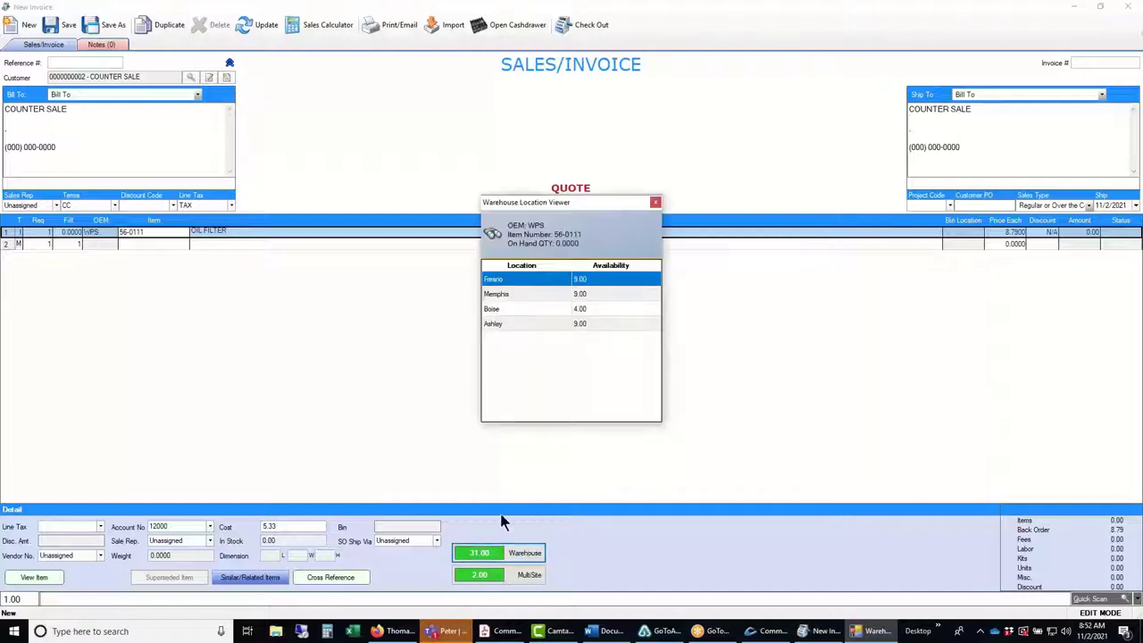
pyautogui.click(514, 310)
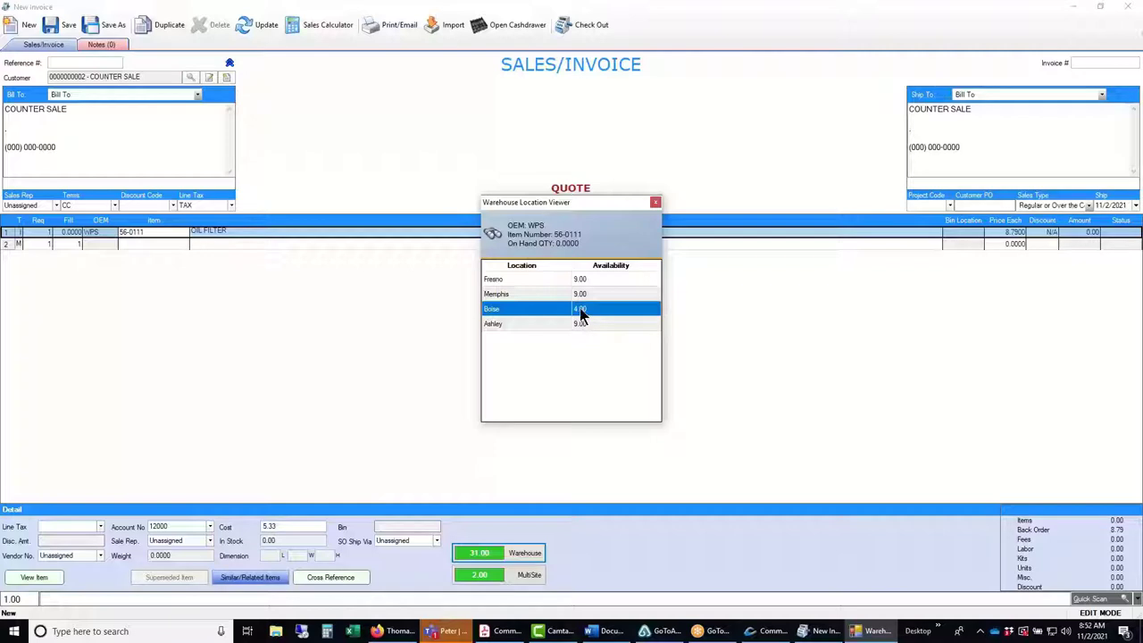
pyautogui.click(655, 204)
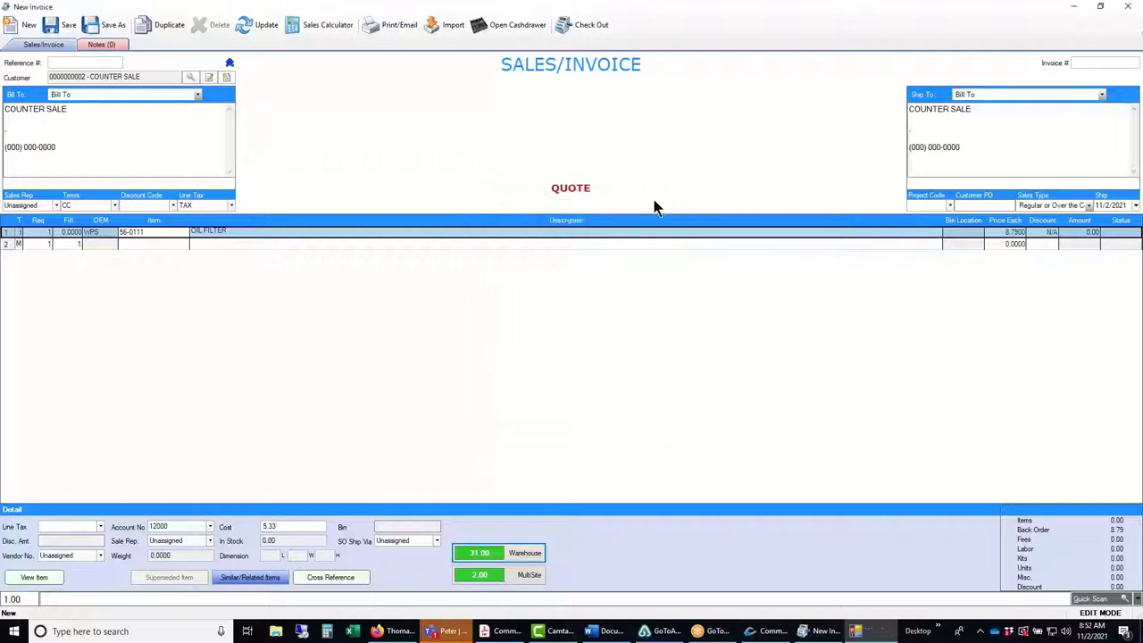
# Replace the counter sale customer on the invoice with customer 1001 from the contact search.
pyautogui.click(191, 78)
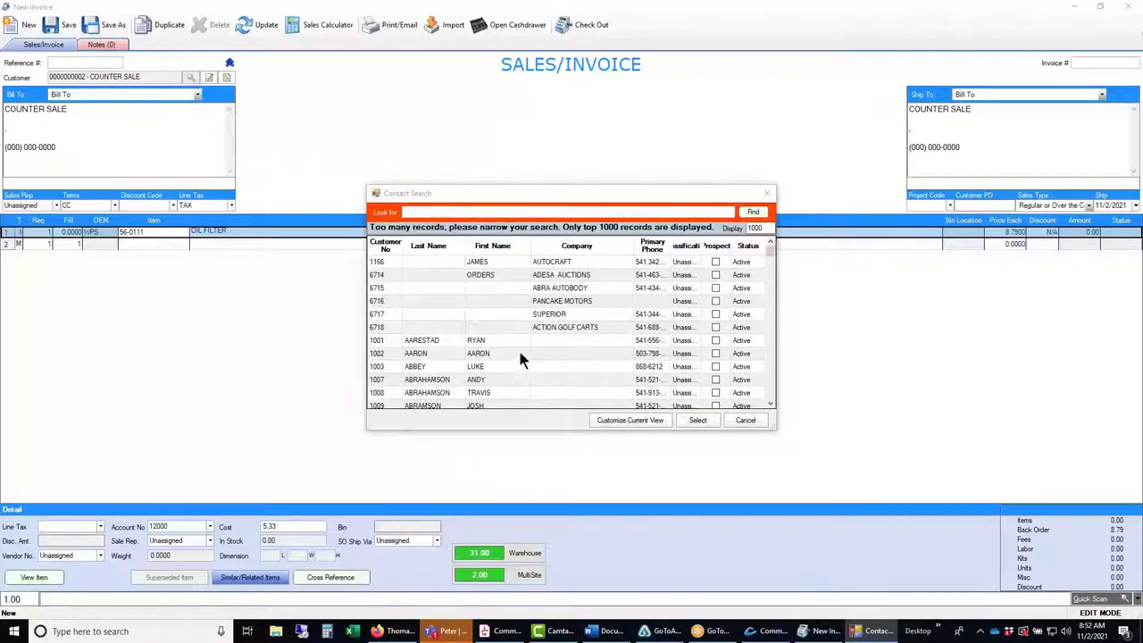
pyautogui.click(506, 339)
pyautogui.click(697, 421)
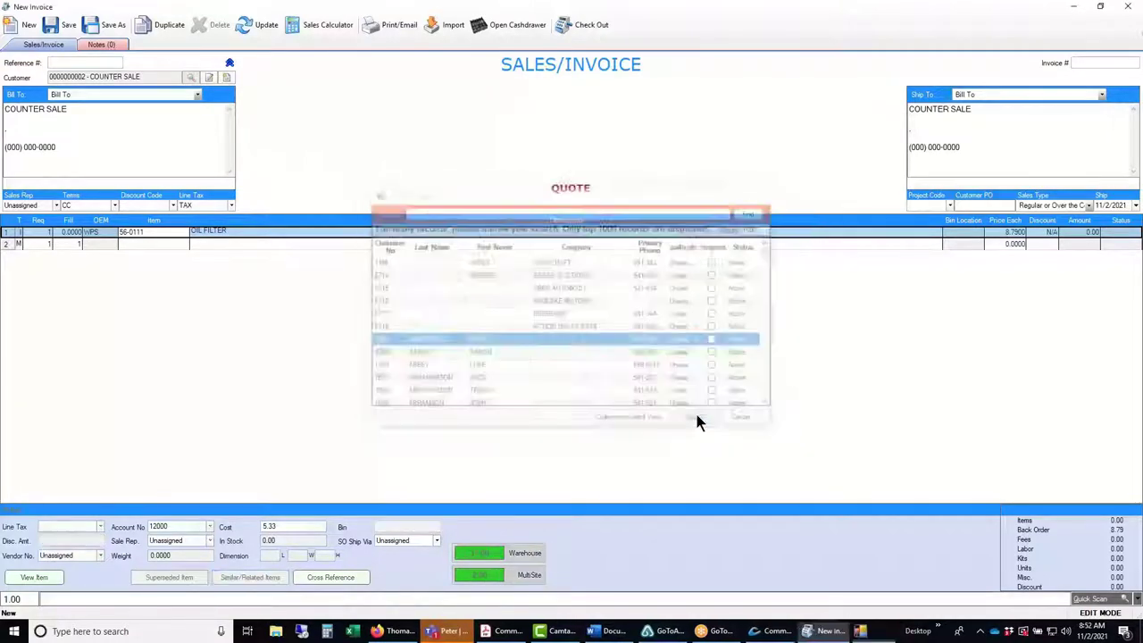
# Check out the invoice with the 100% special order deposit and record a VISA credit card payment in full.
pyautogui.click(582, 25)
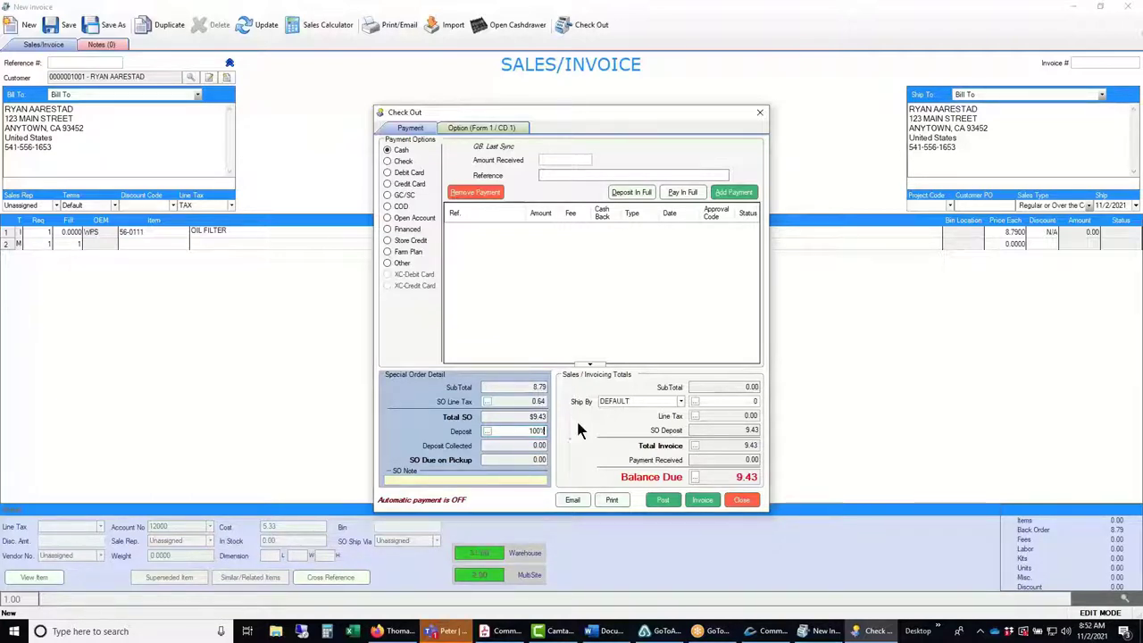
pyautogui.doubleClick(540, 431)
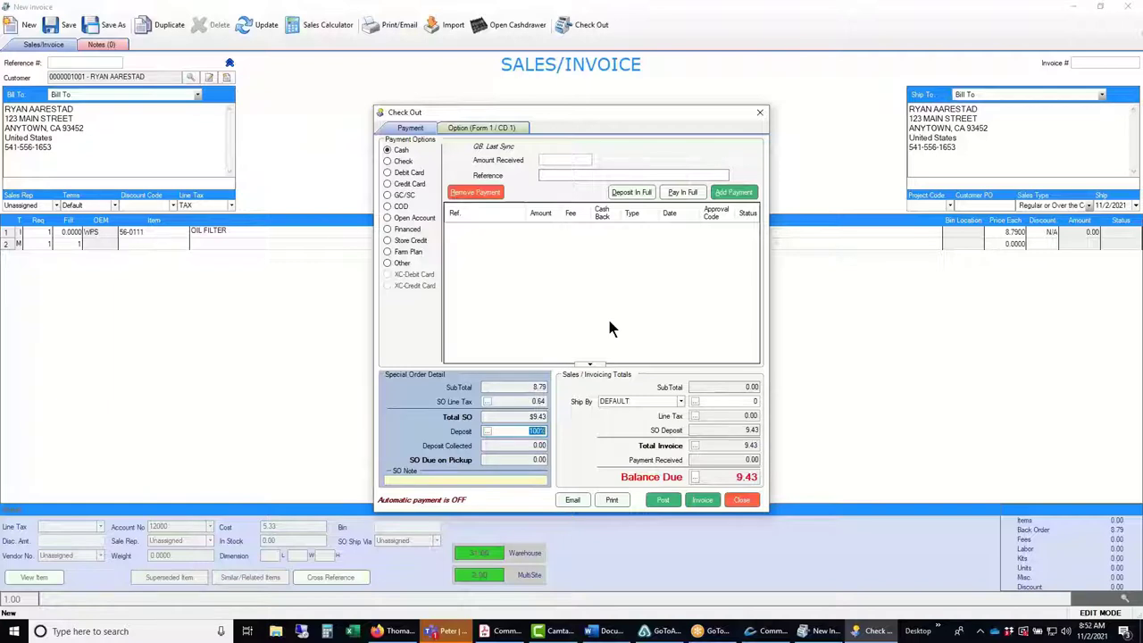
pyautogui.click(409, 184)
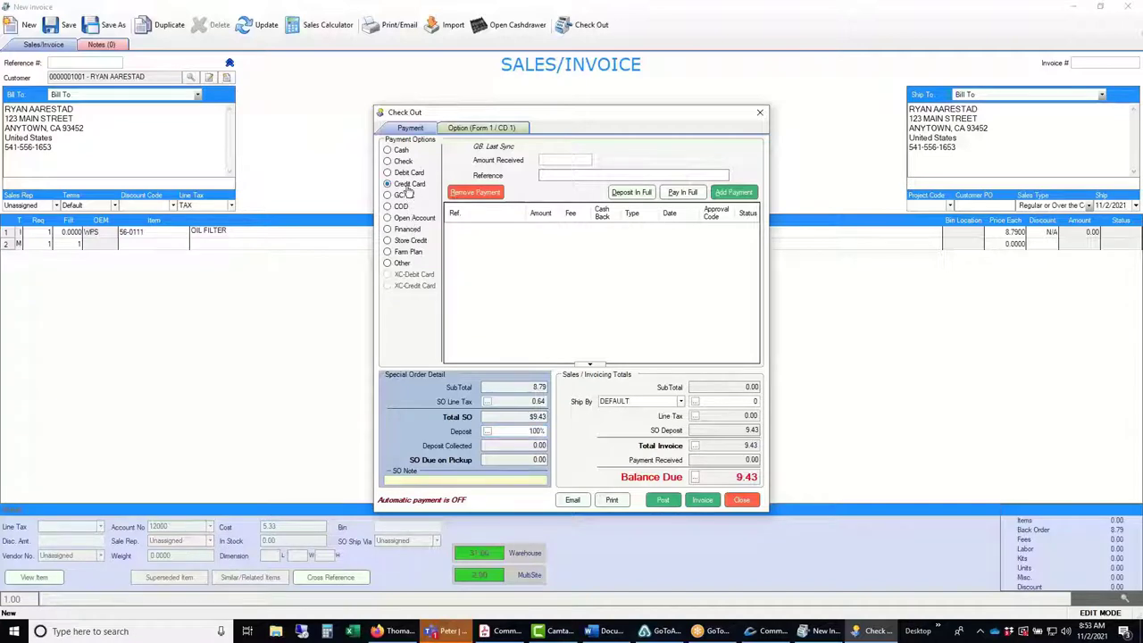
pyautogui.click(712, 160)
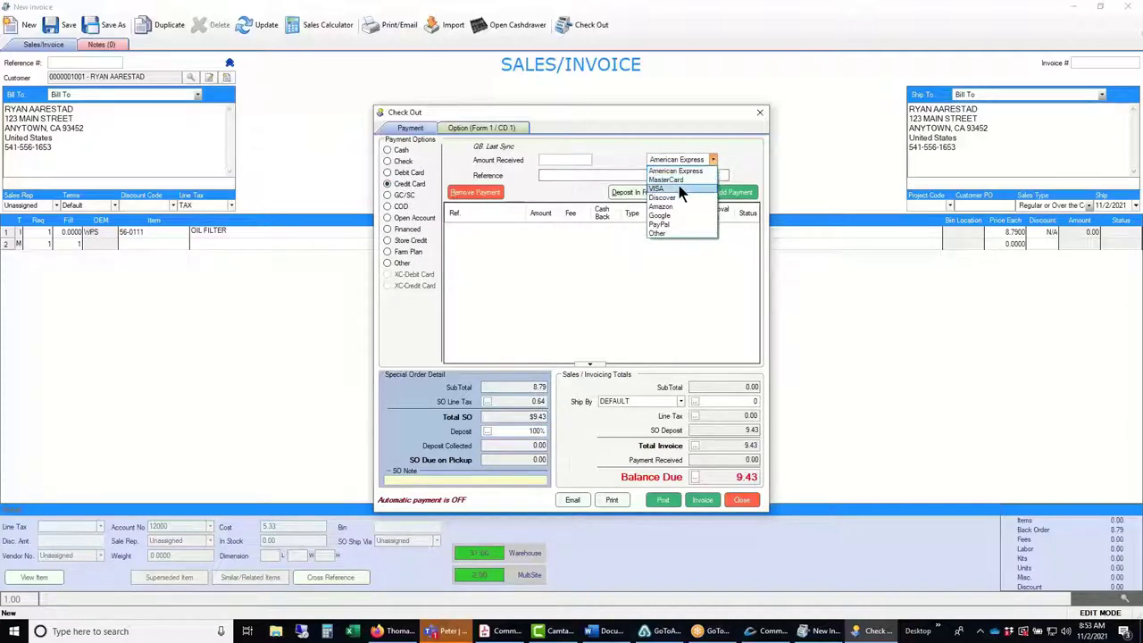
pyautogui.click(670, 178)
pyautogui.click(683, 192)
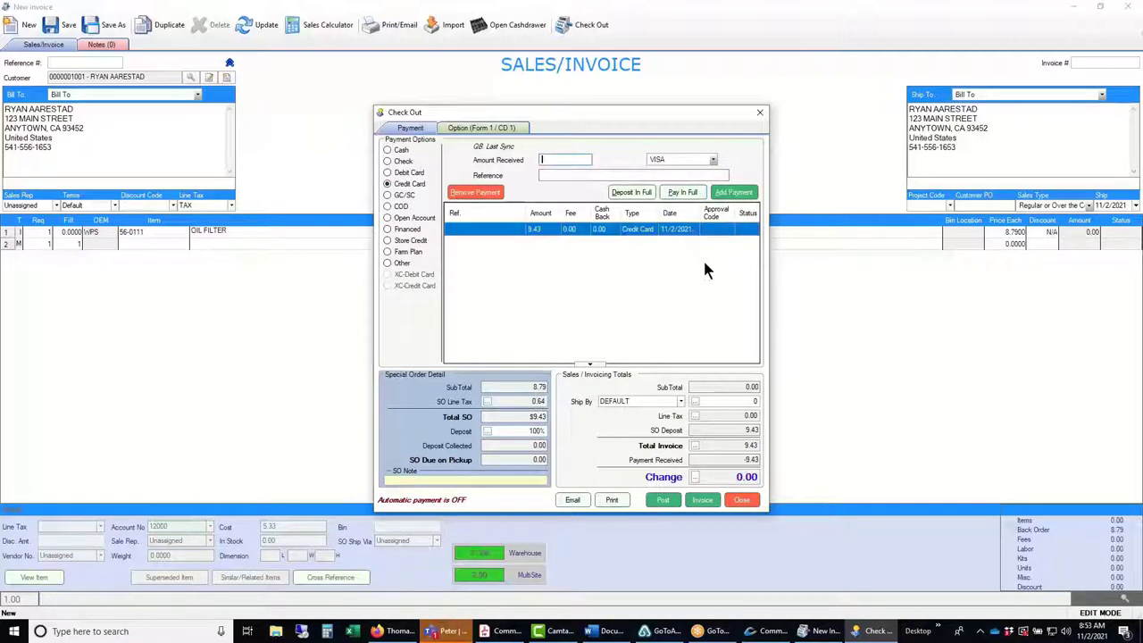
# Post the special order invoice and cancel the print job for its receipt.
pyautogui.click(663, 501)
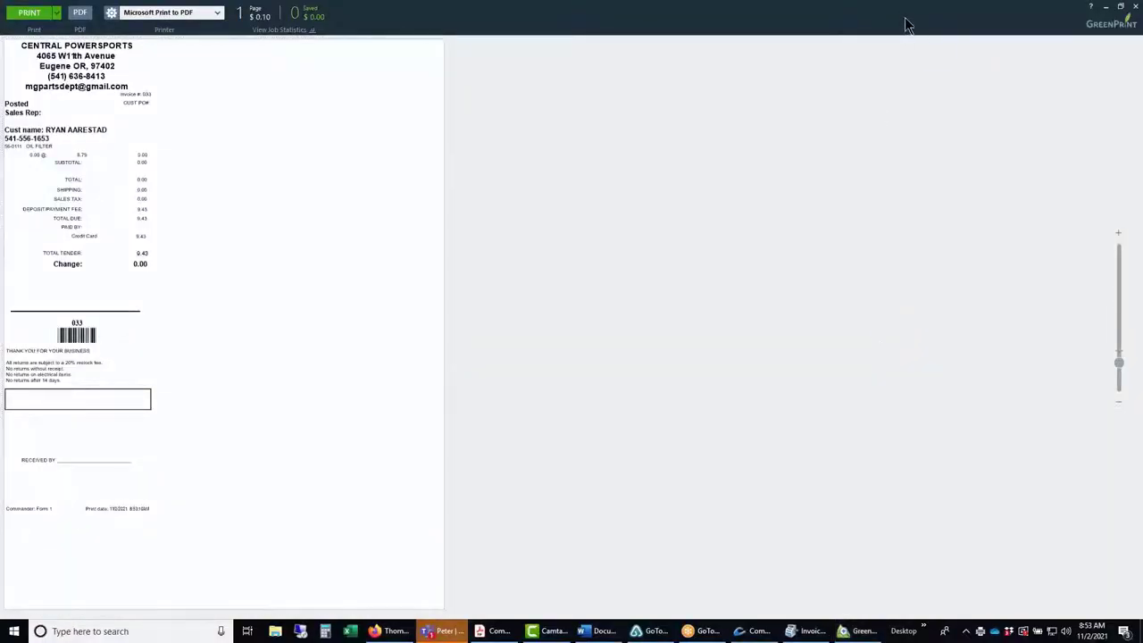
pyautogui.click(1135, 6)
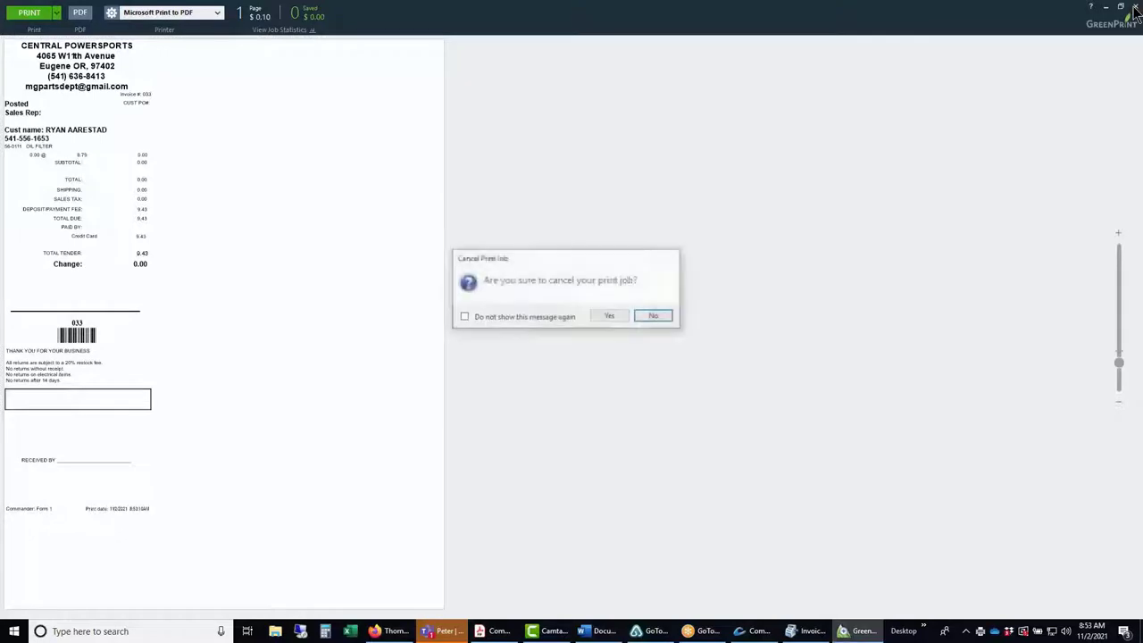
pyautogui.click(613, 316)
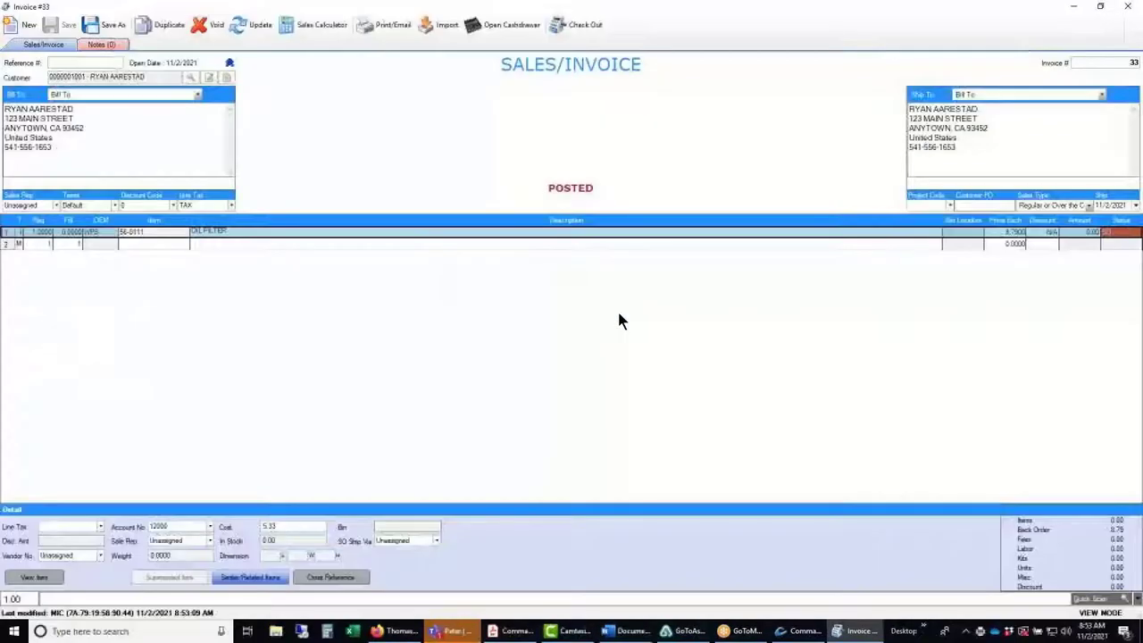
# Send the posted invoice to print on 8" x 11" paper using Form 1.
pyautogui.click(376, 36)
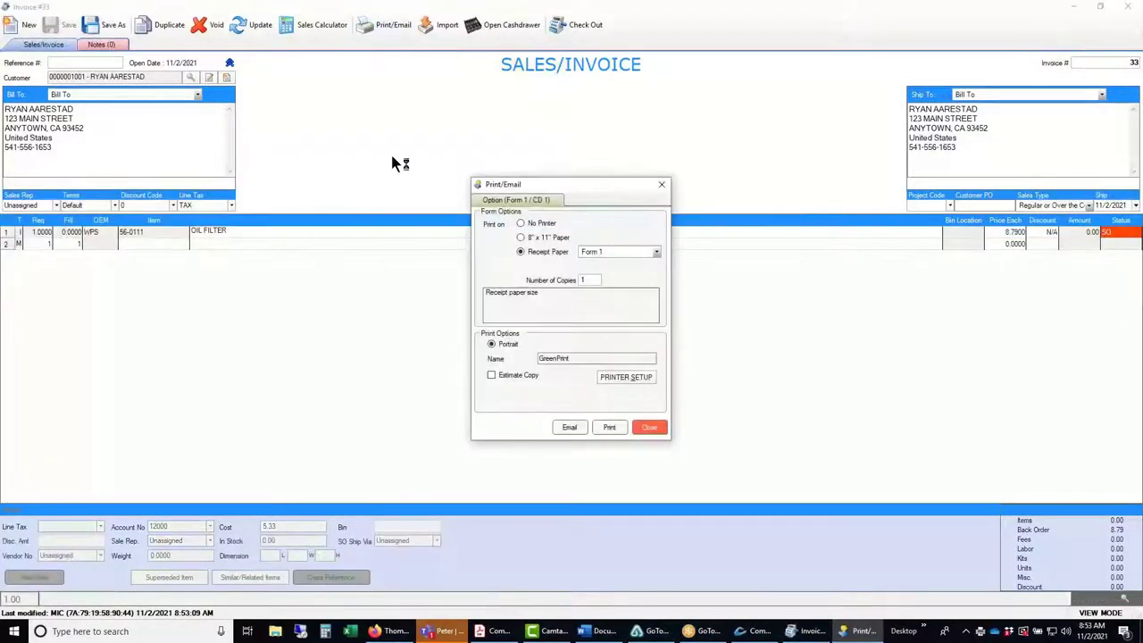
pyautogui.click(549, 237)
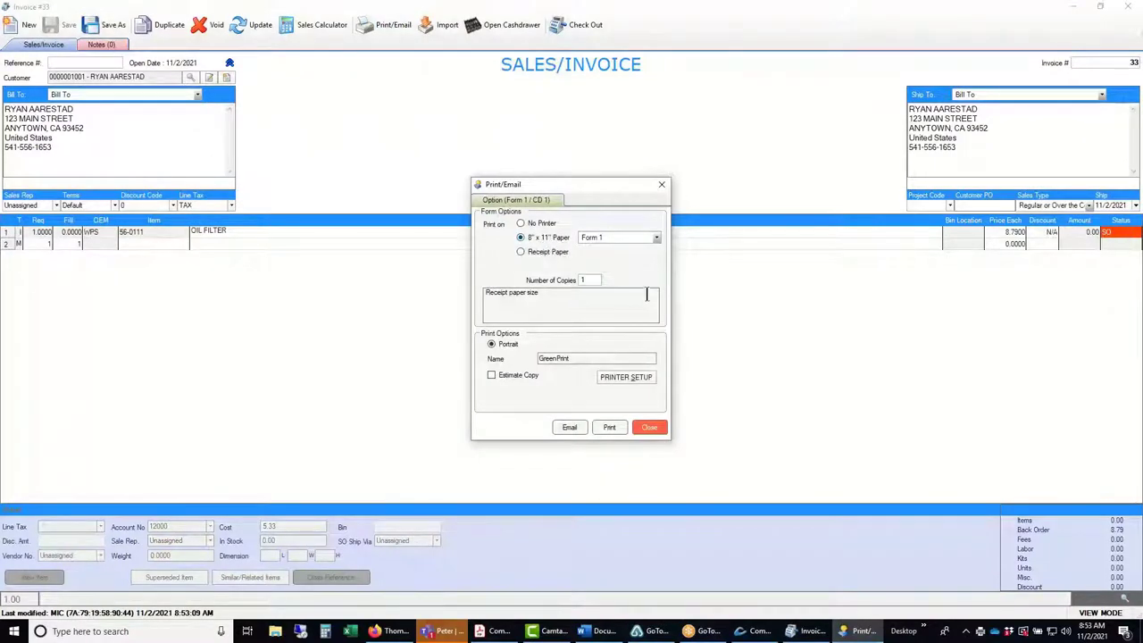
pyautogui.click(609, 426)
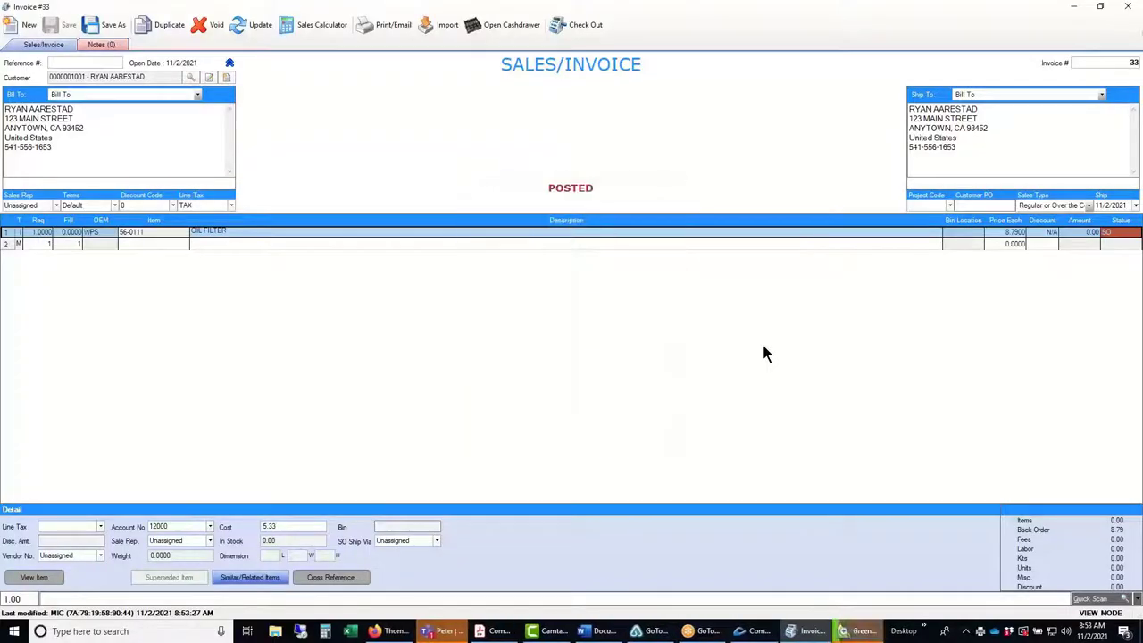
# Examine the special order totals on the enlarged invoice preview, cancel the print job and close the invoice.
pyautogui.click(861, 632)
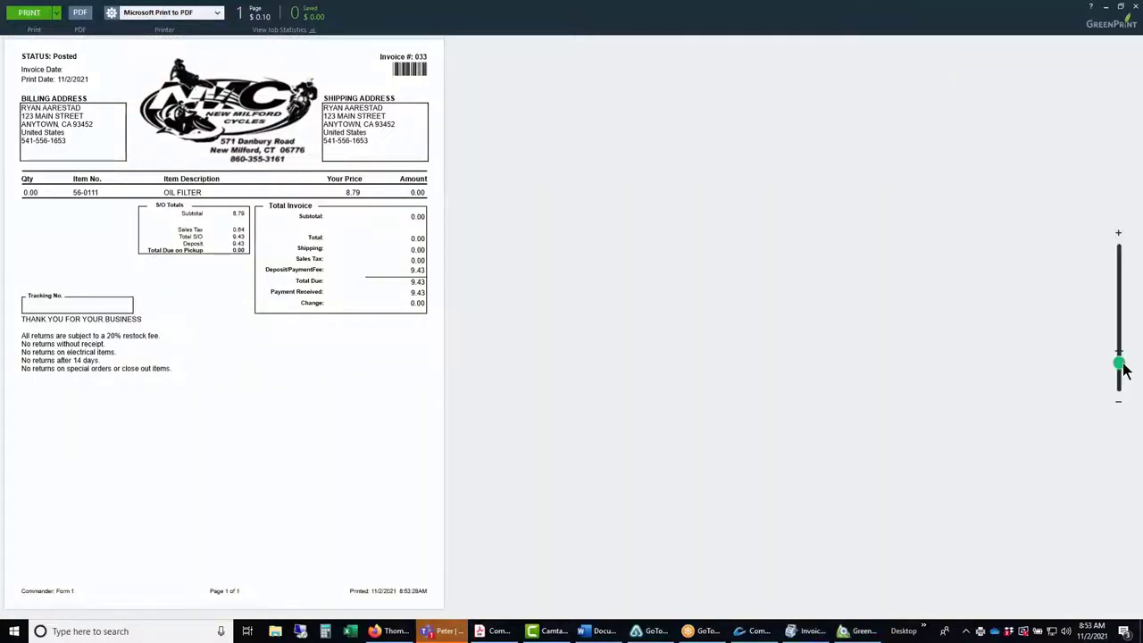
pyautogui.moveTo(1119, 363); pyautogui.dragTo(1119, 350)
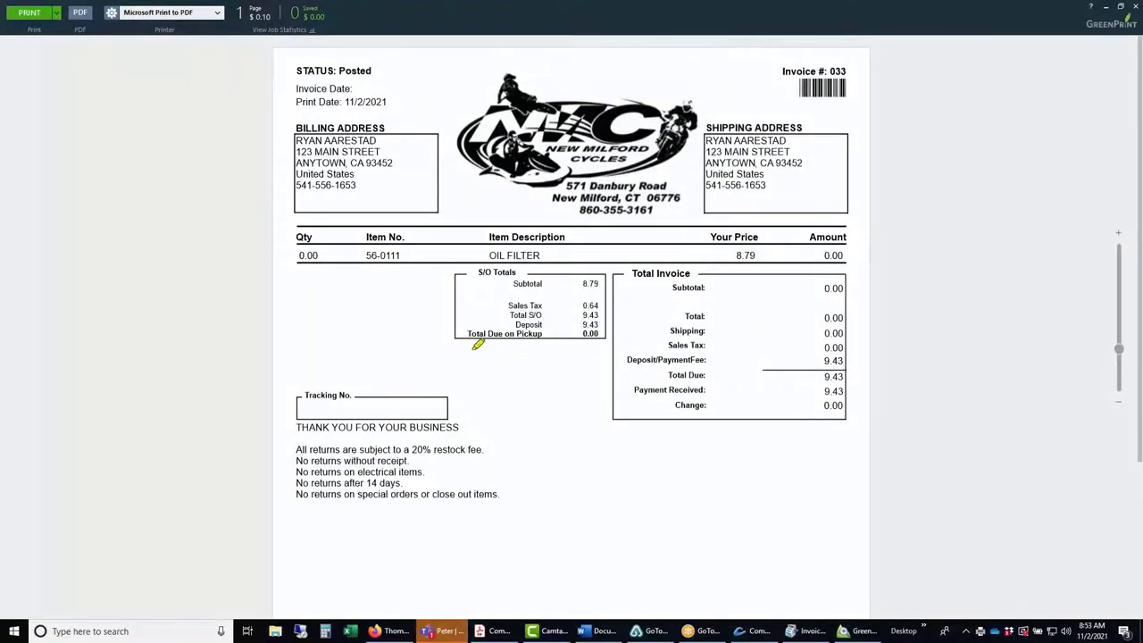
pyautogui.moveTo(459, 347); pyautogui.dragTo(611, 347)
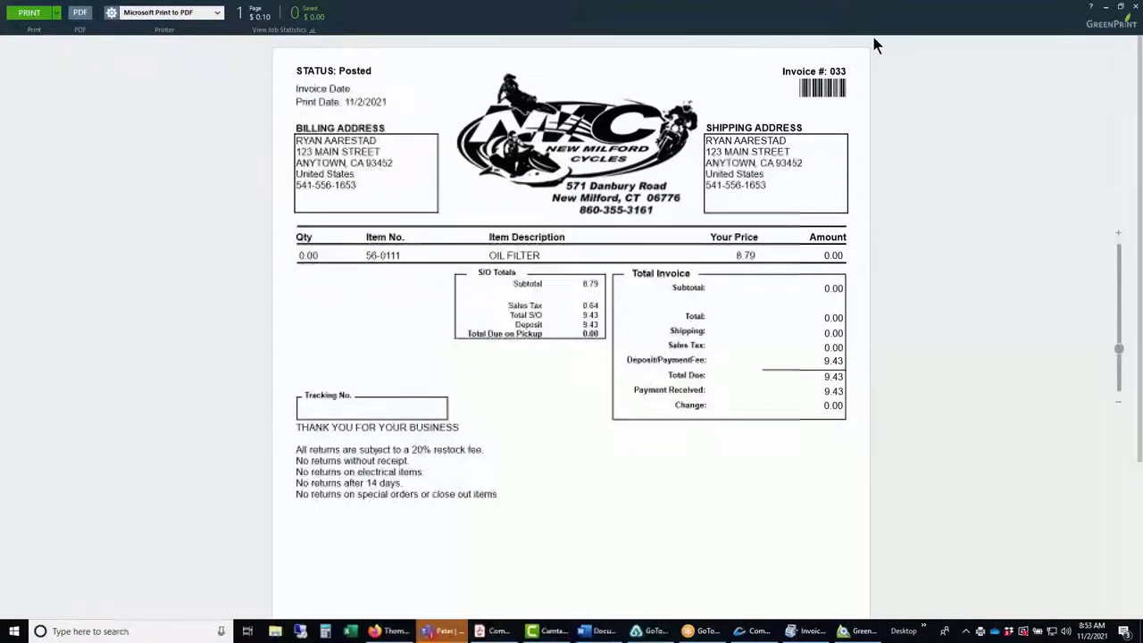
pyautogui.click(1135, 7)
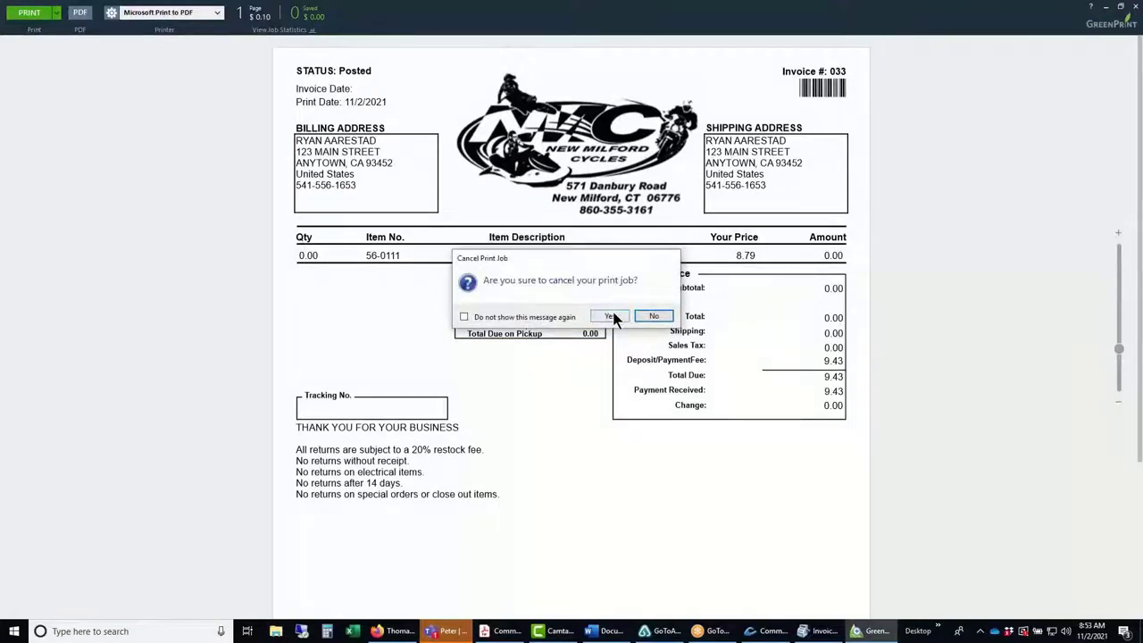
pyautogui.click(612, 317)
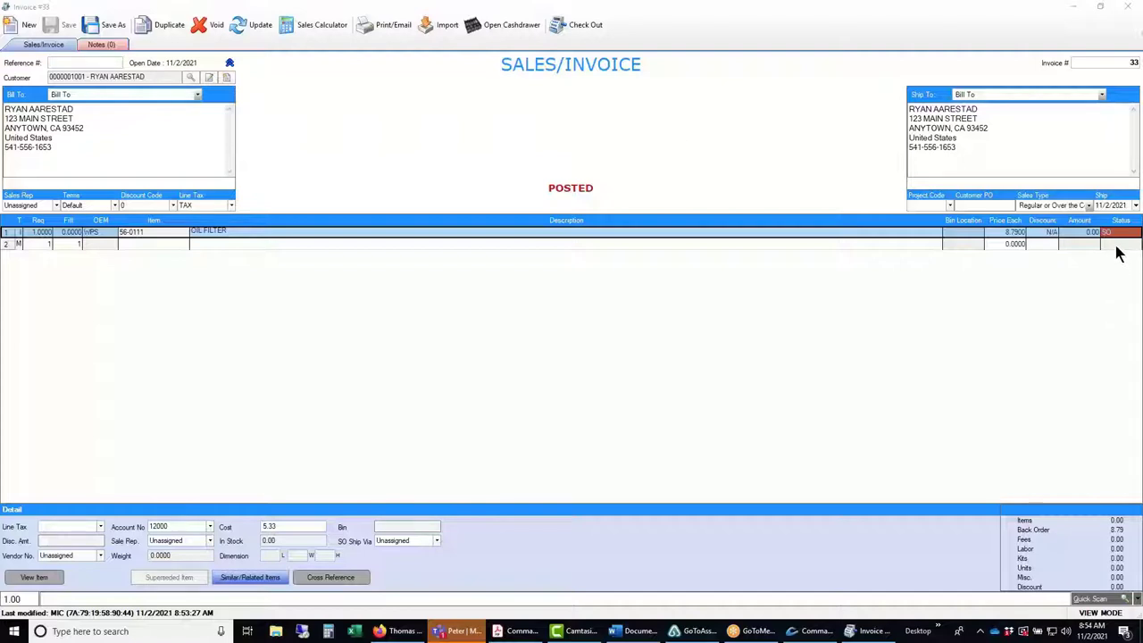
pyautogui.click(1128, 8)
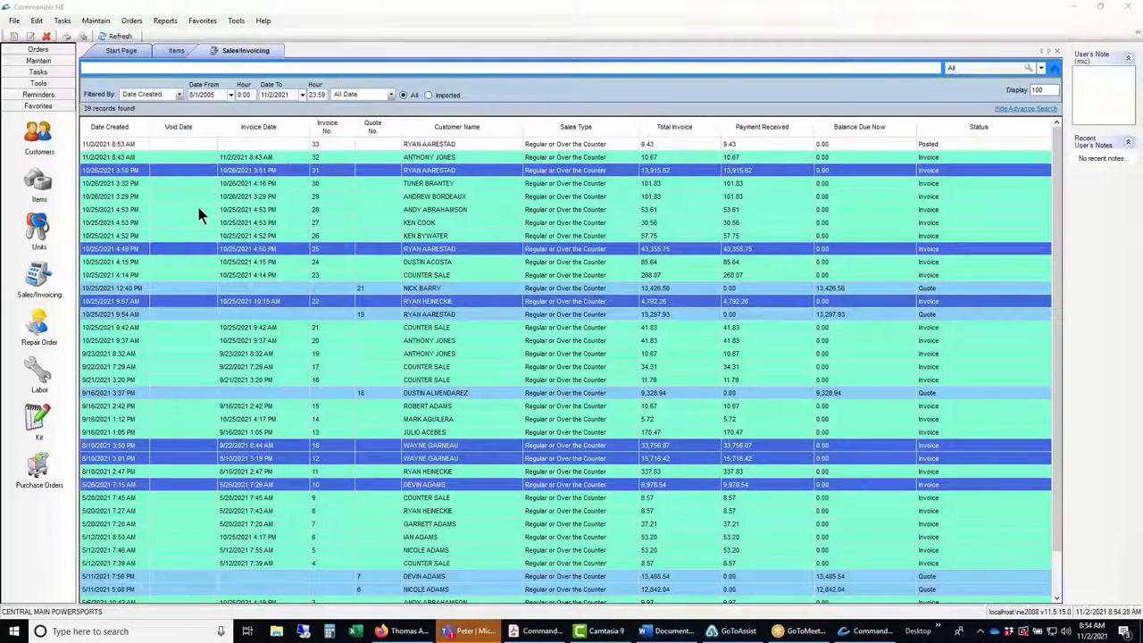
# Open the PO Pad, select the special order line for oil filter 56-0111 and widen the Description column.
pyautogui.click(37, 50)
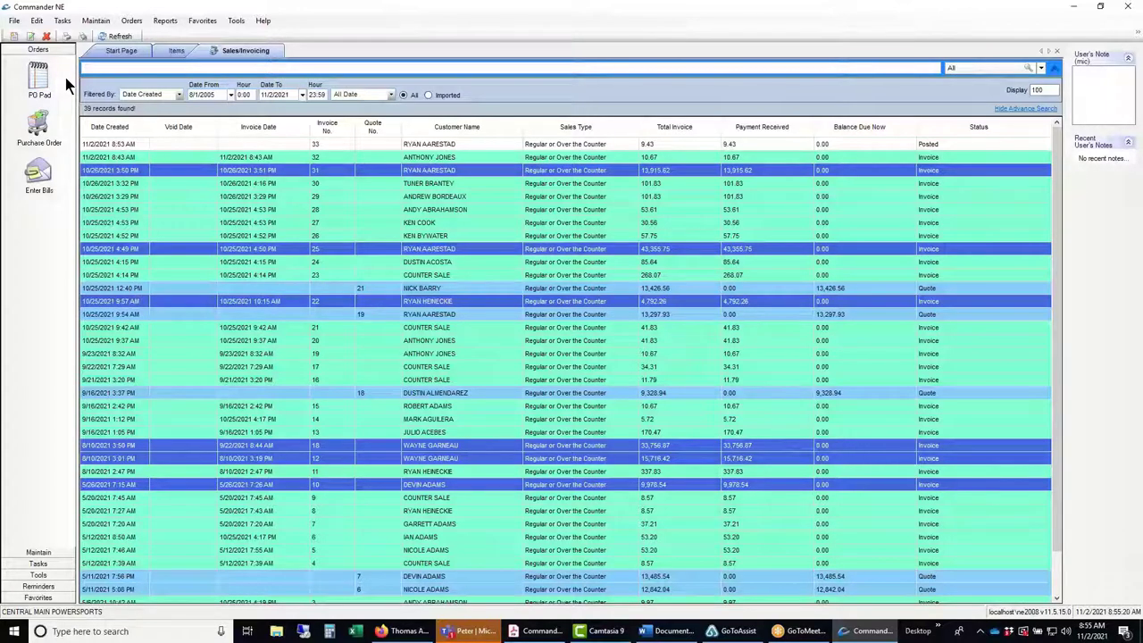
pyautogui.click(460, 146)
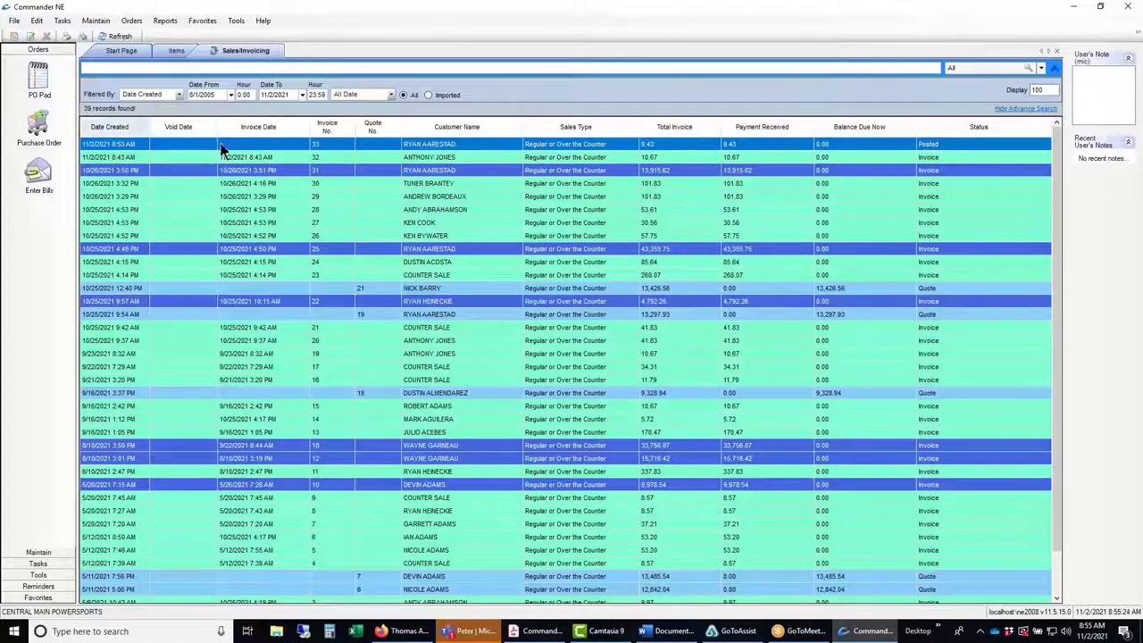
pyautogui.click(39, 79)
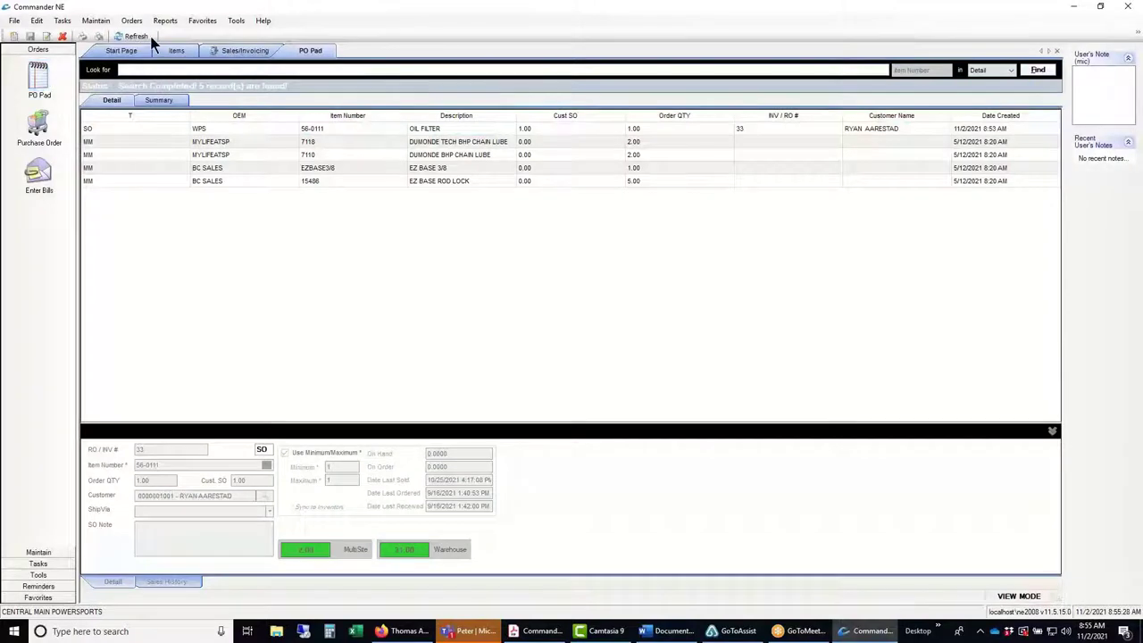
pyautogui.click(435, 127)
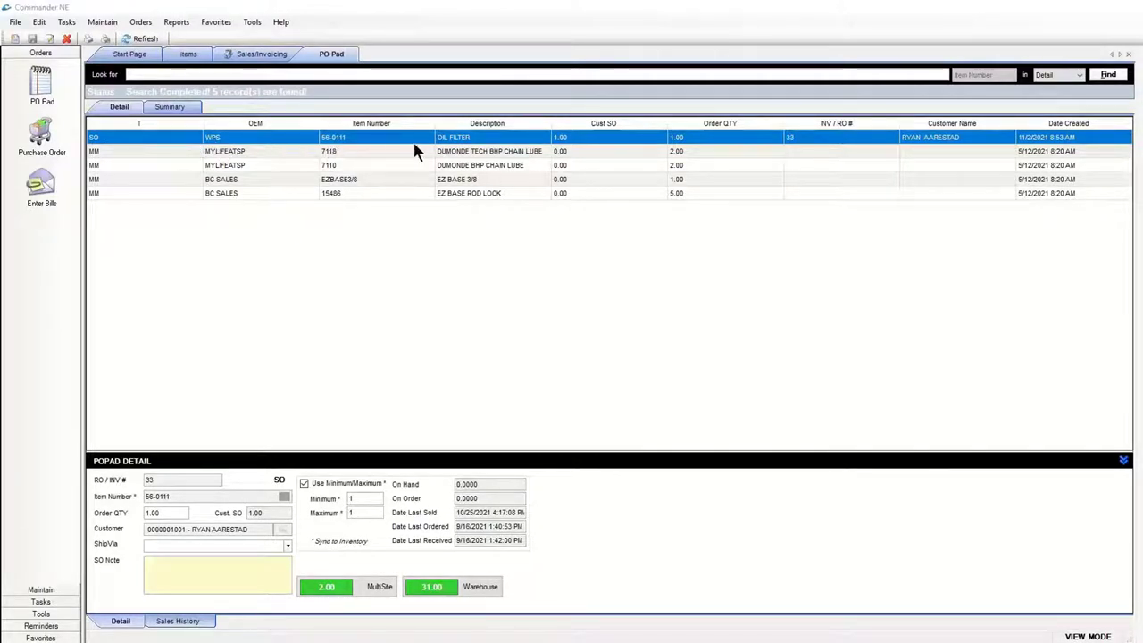
pyautogui.moveTo(549, 123); pyautogui.dragTo(599, 125)
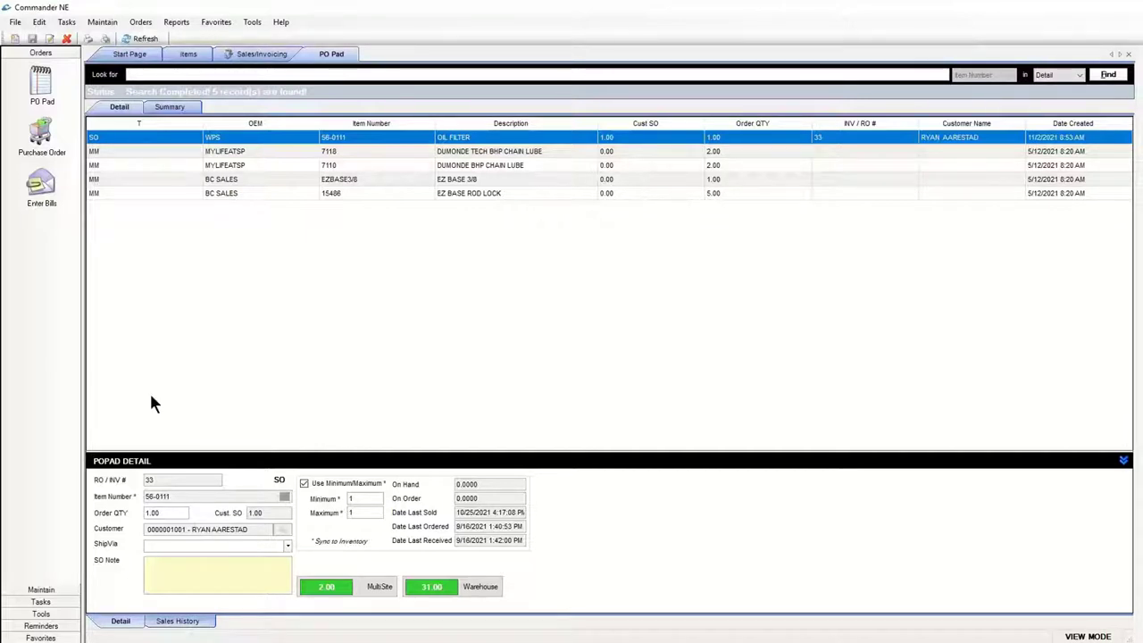
# Open the repair order list, adjust its column widths and select the posted repair order 100.
pyautogui.click(40, 589)
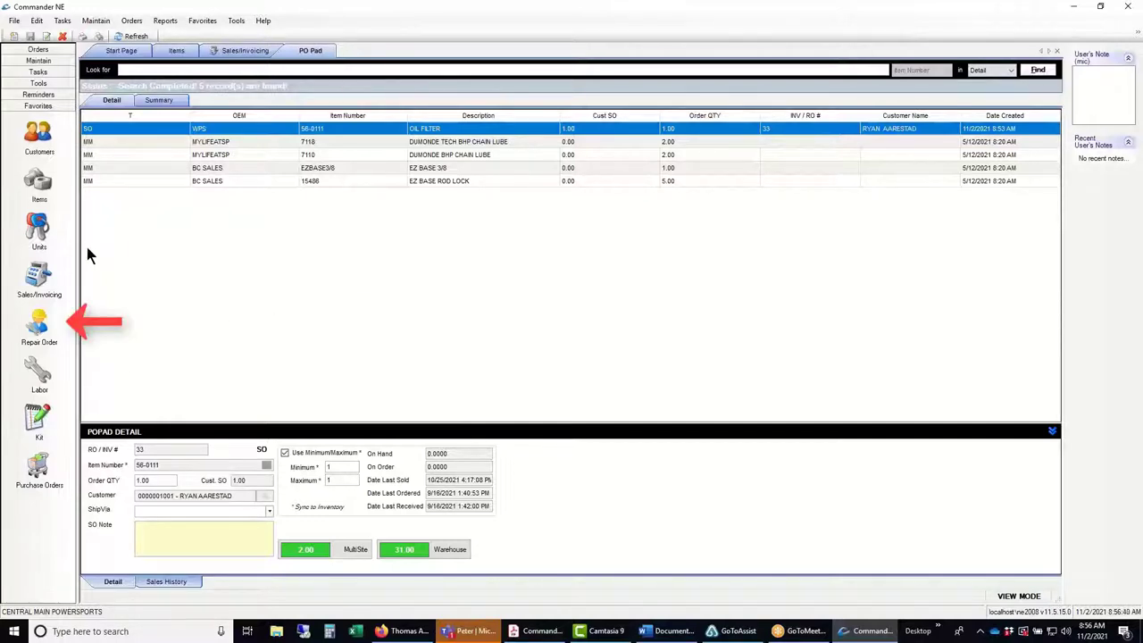
pyautogui.click(40, 328)
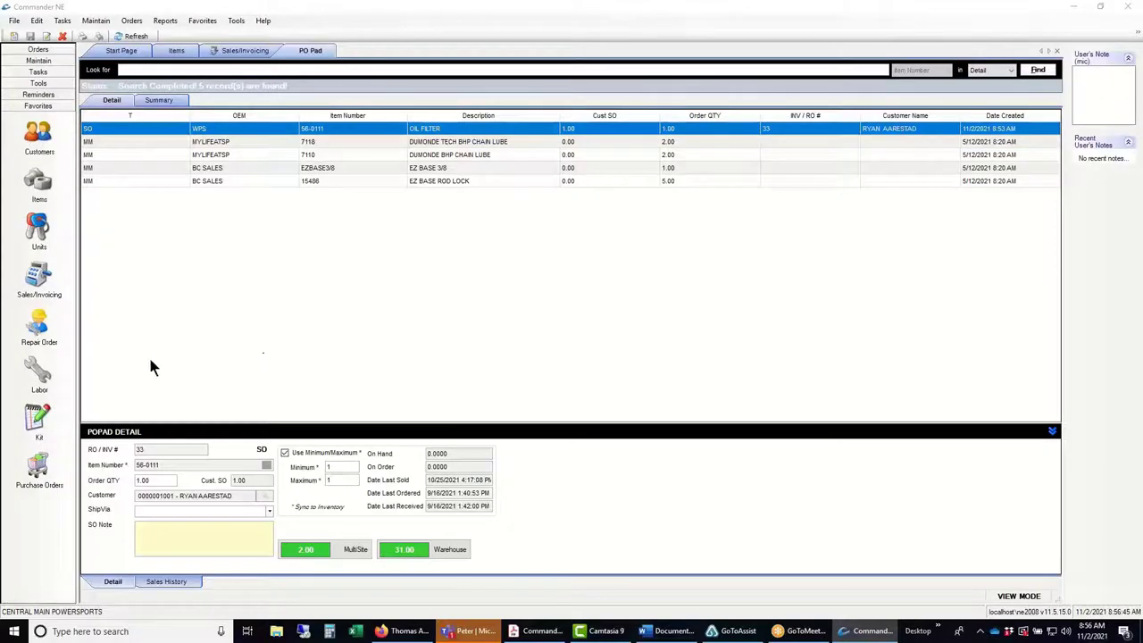
pyautogui.click(39, 331)
pyautogui.click(34, 323)
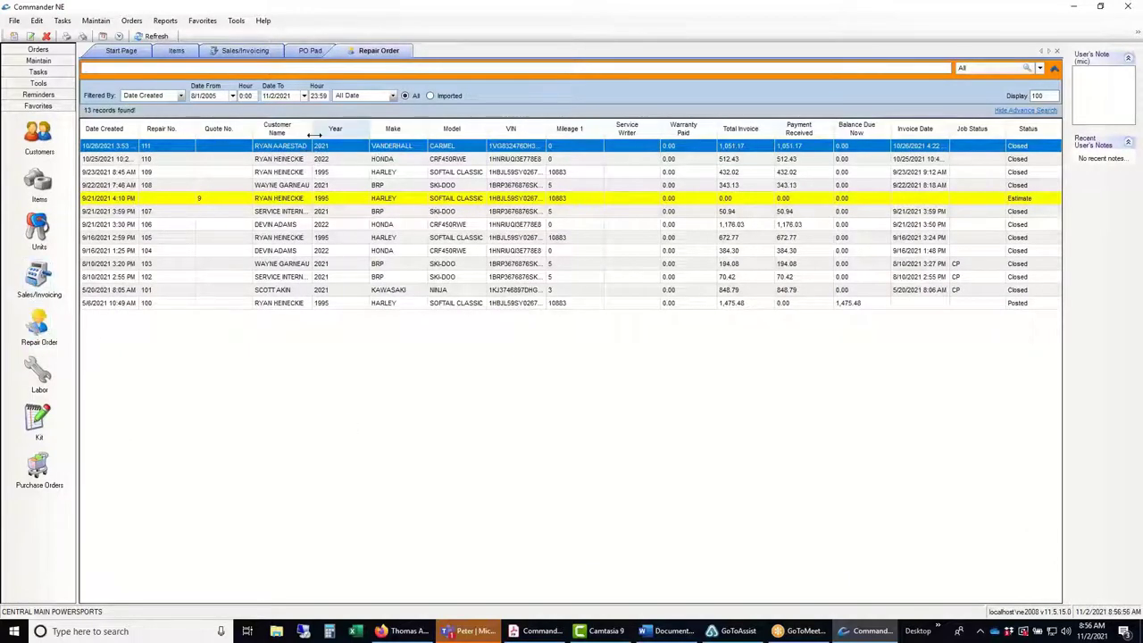
pyautogui.moveTo(344, 128); pyautogui.dragTo(346, 128)
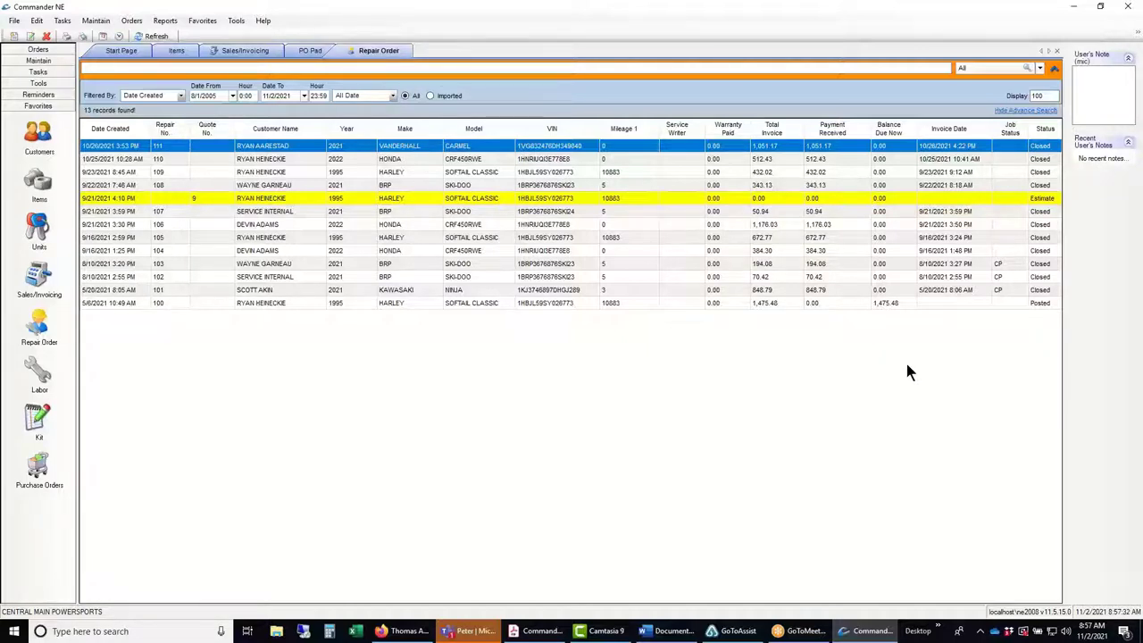
pyautogui.click(1044, 306)
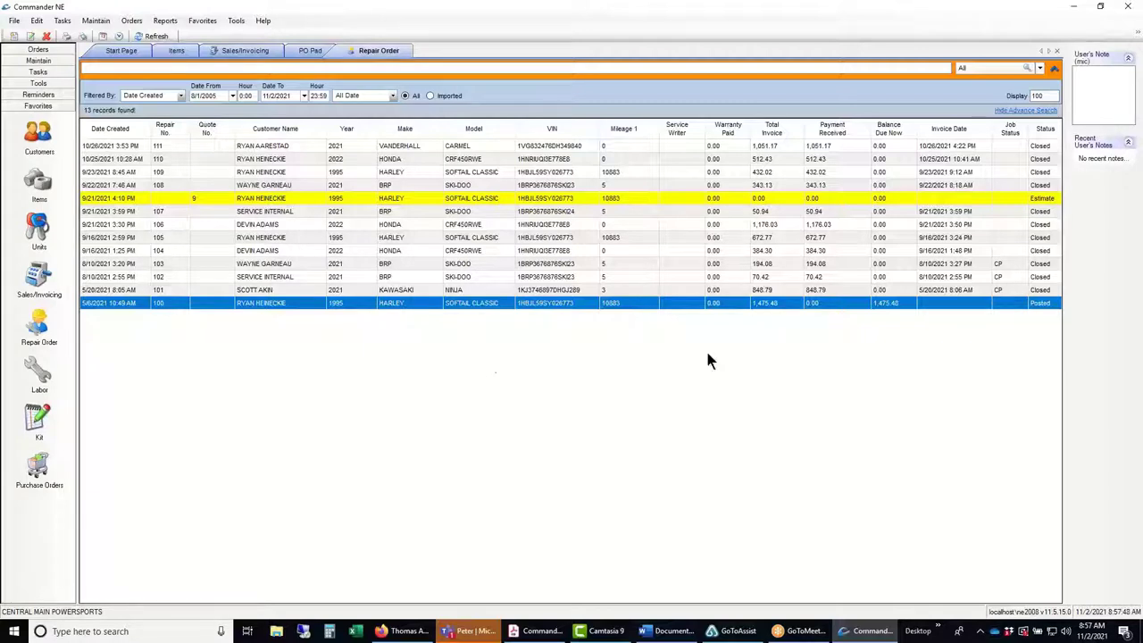
# Filter the repair order list by Closed status and by Posted status, and restore the list of all orders.
pyautogui.click(1039, 68)
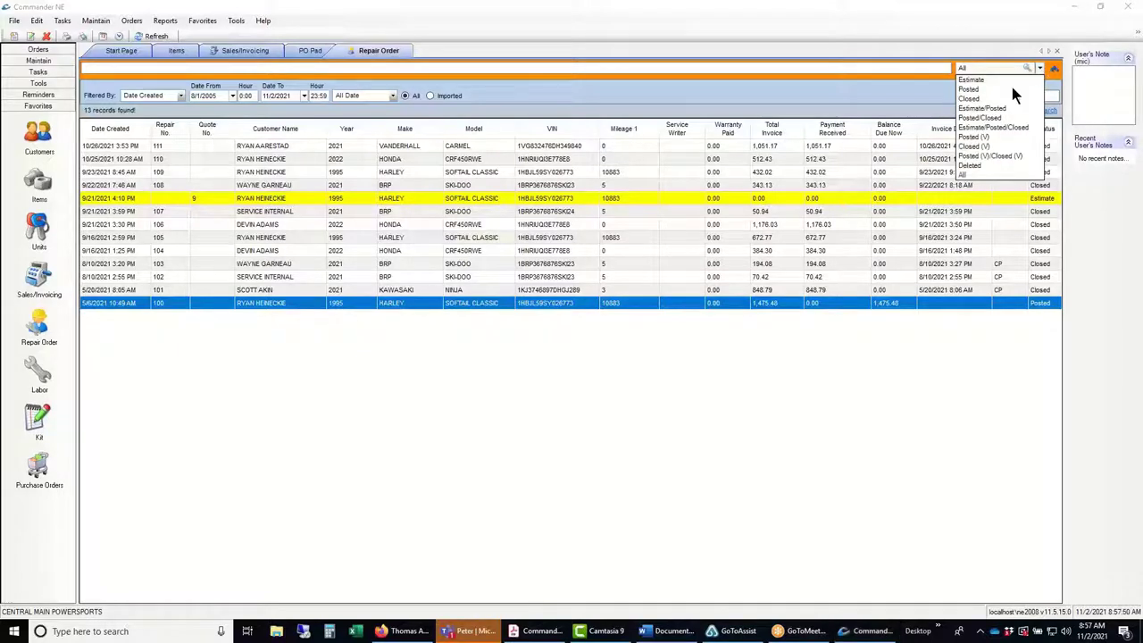
pyautogui.click(974, 98)
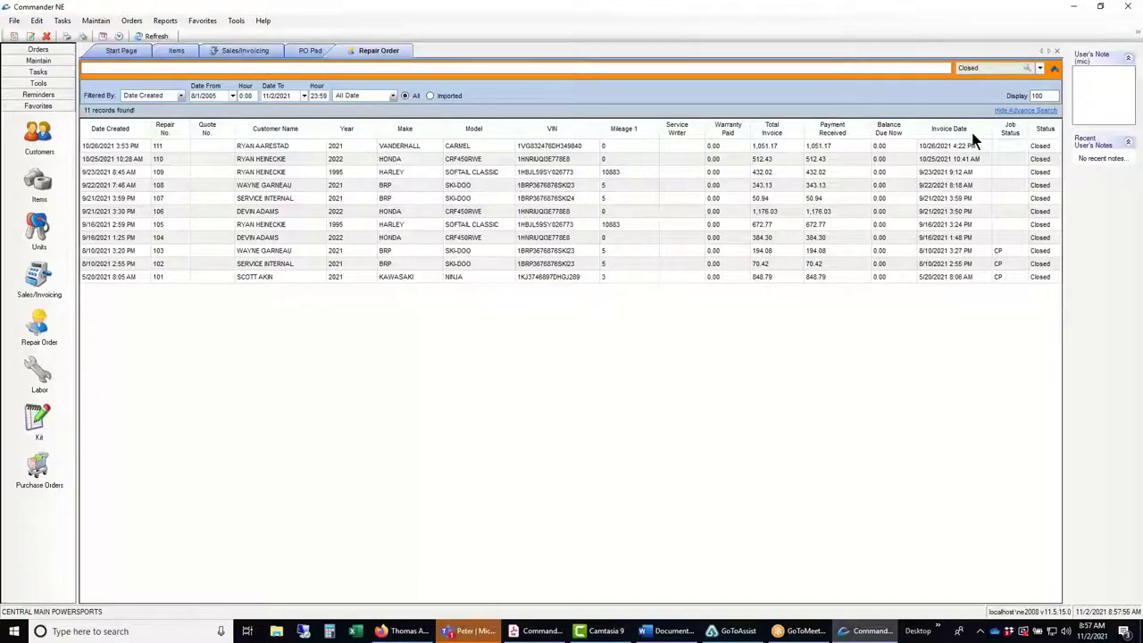
pyautogui.click(1040, 69)
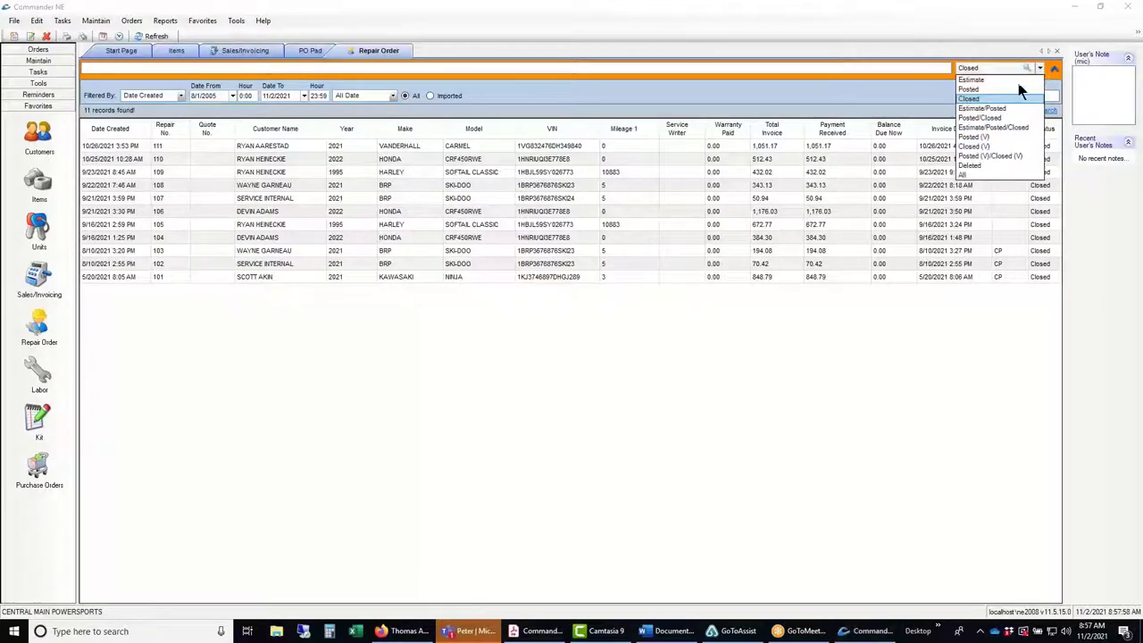
pyautogui.click(970, 90)
pyautogui.click(843, 146)
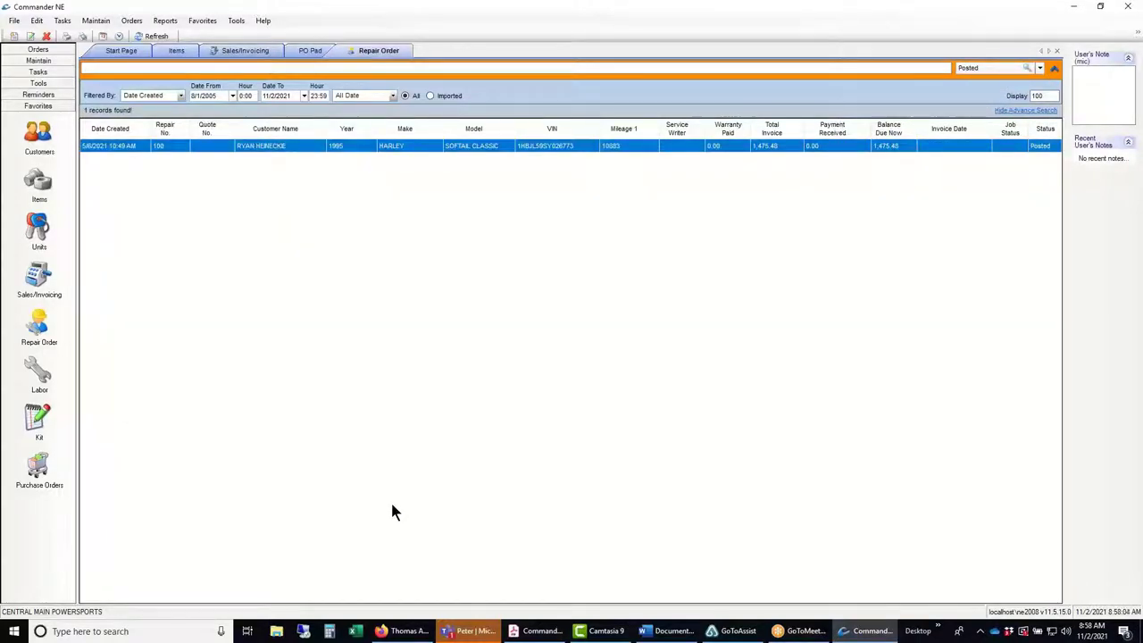
pyautogui.click(1041, 69)
pyautogui.click(964, 170)
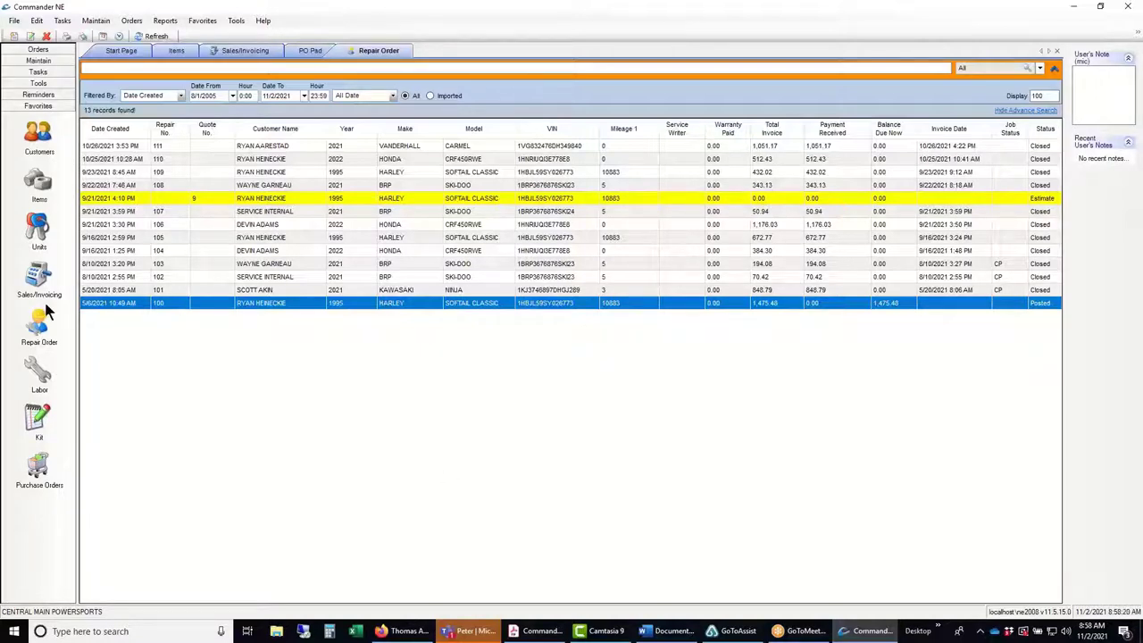
# Open the units list, narrow it to the HARLEY category and enlarge the unit detail area.
pyautogui.click(37, 228)
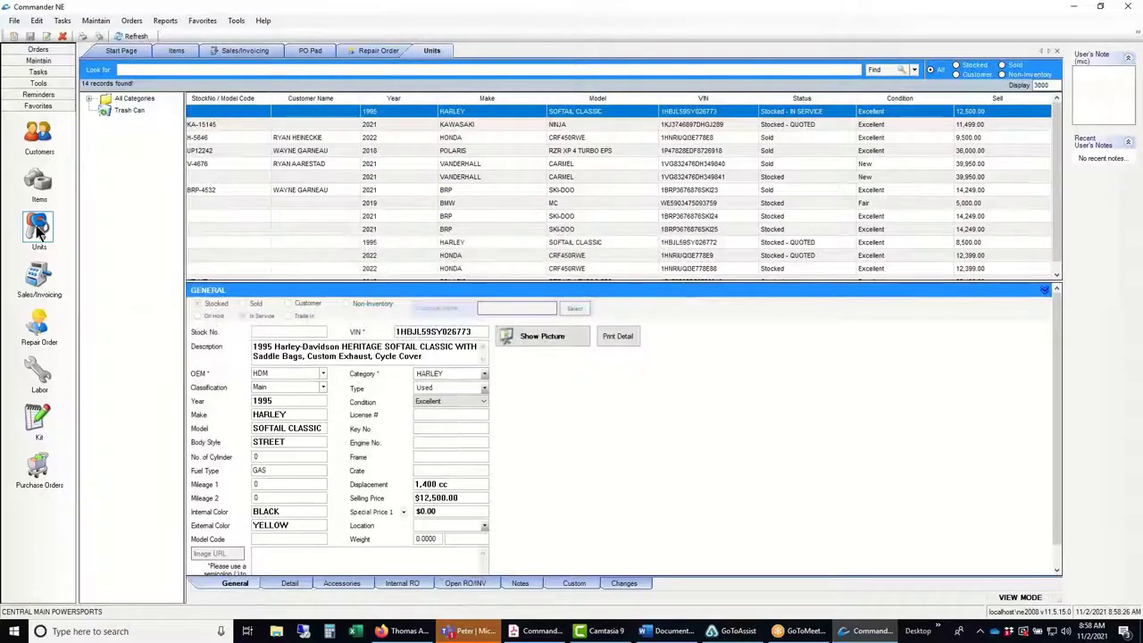
pyautogui.click(118, 100)
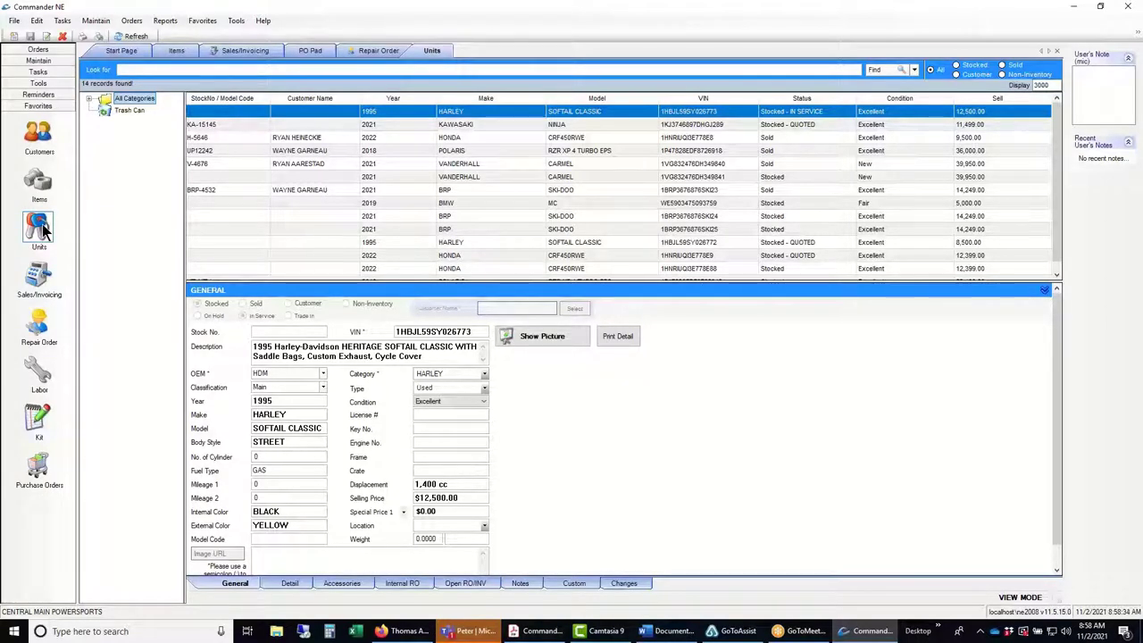
pyautogui.click(88, 98)
pyautogui.click(141, 134)
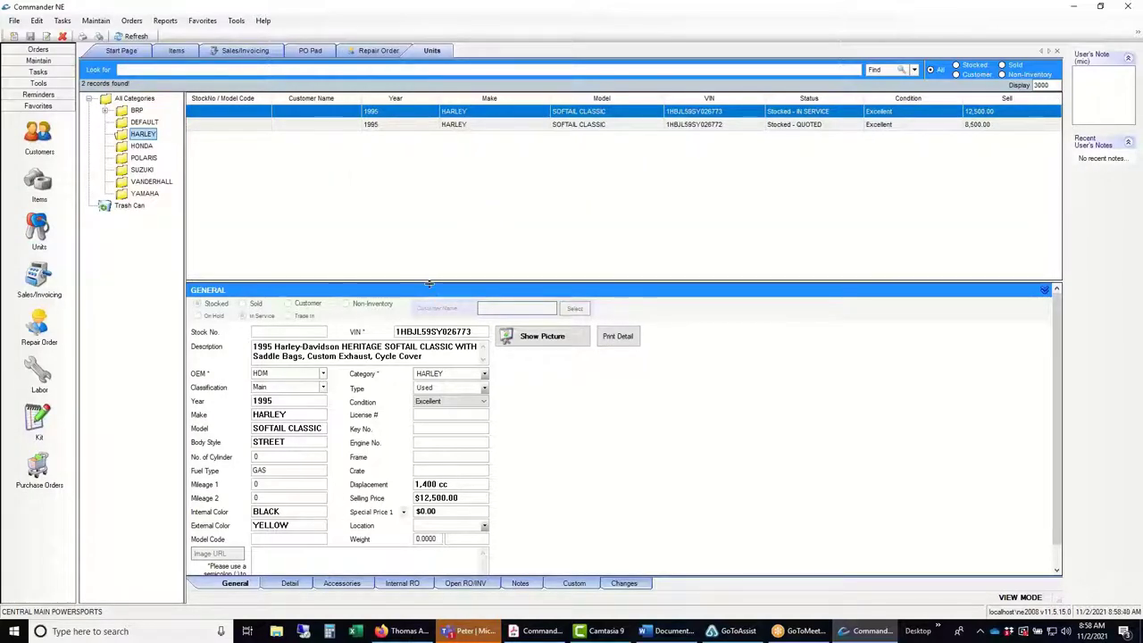
pyautogui.moveTo(430, 290); pyautogui.dragTo(563, 173)
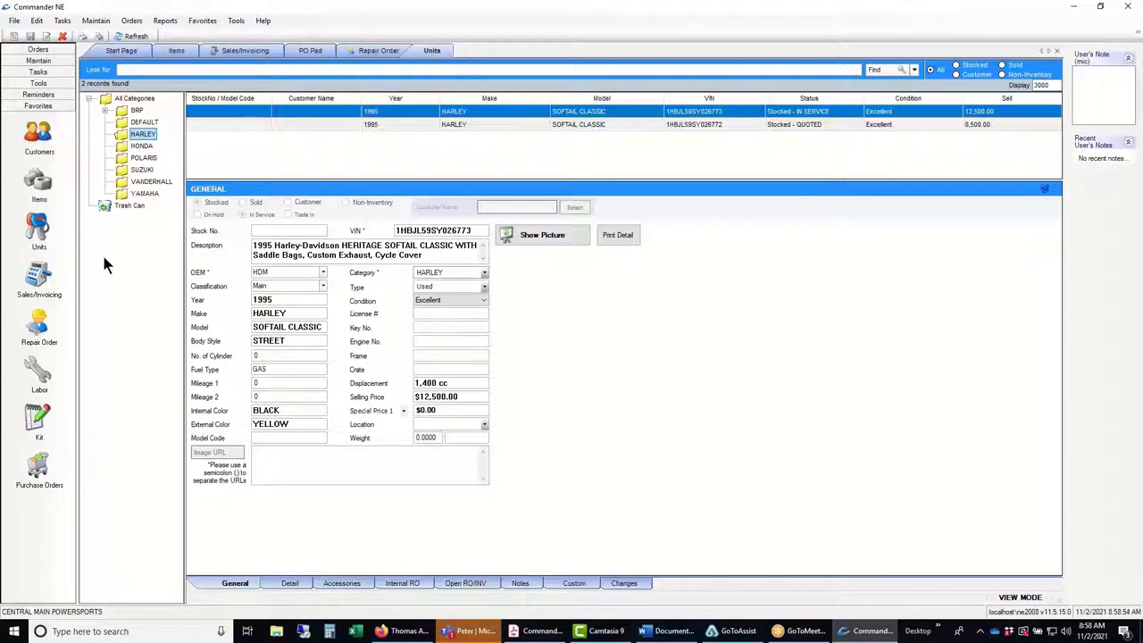
# Compare the two 1995 Softail Classic units and check the $12,500.00 one for open repair orders and invoices.
pyautogui.click(444, 125)
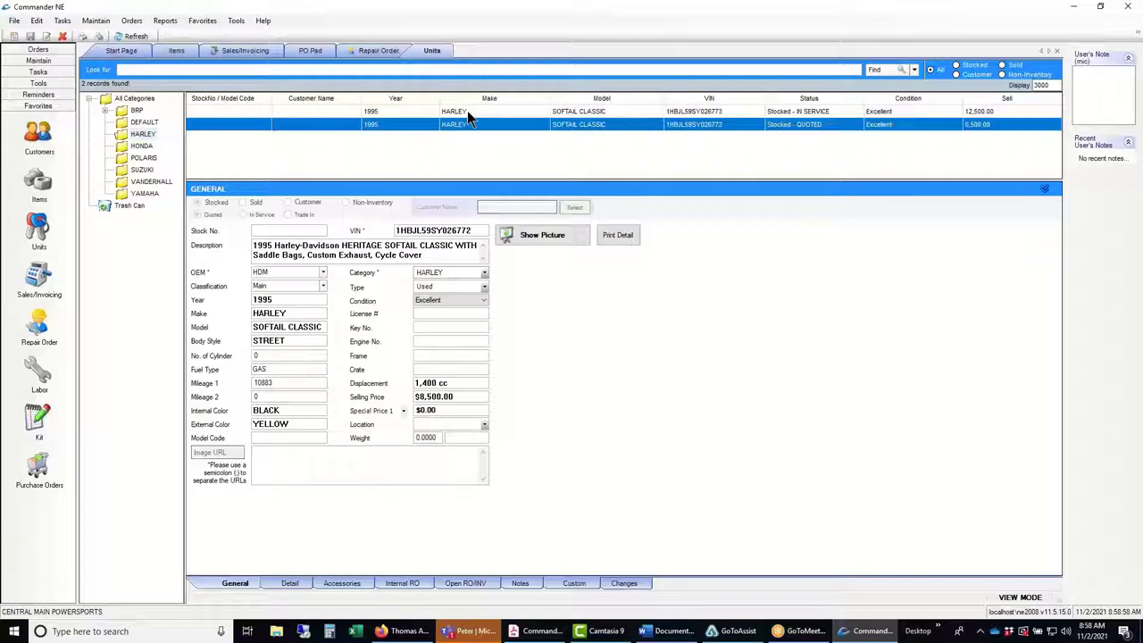
pyautogui.click(467, 112)
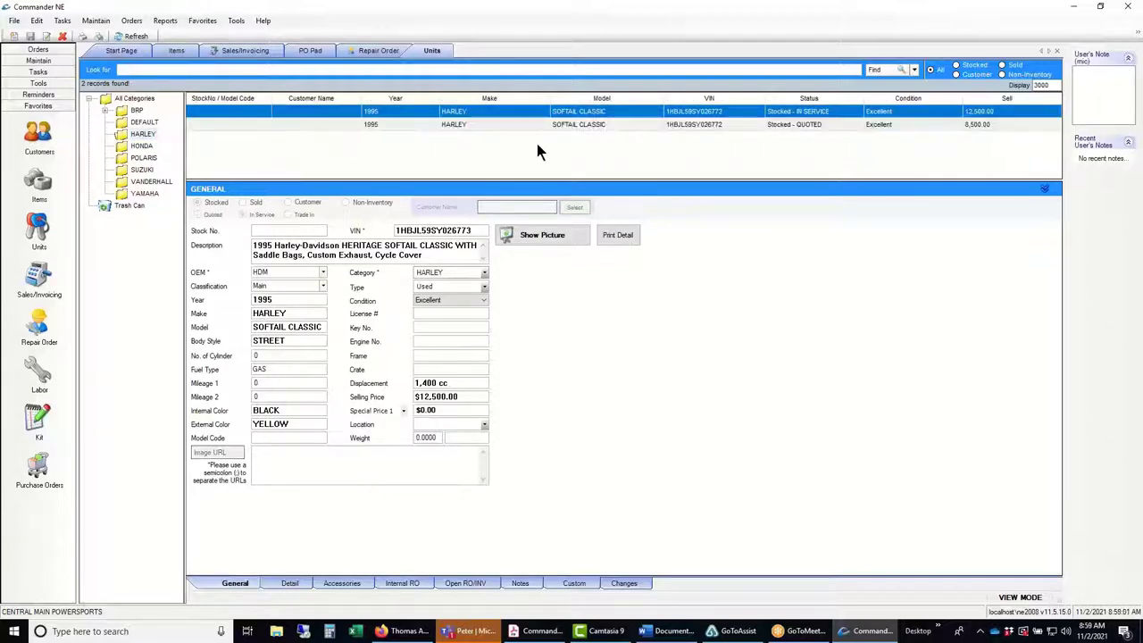
pyautogui.click(465, 583)
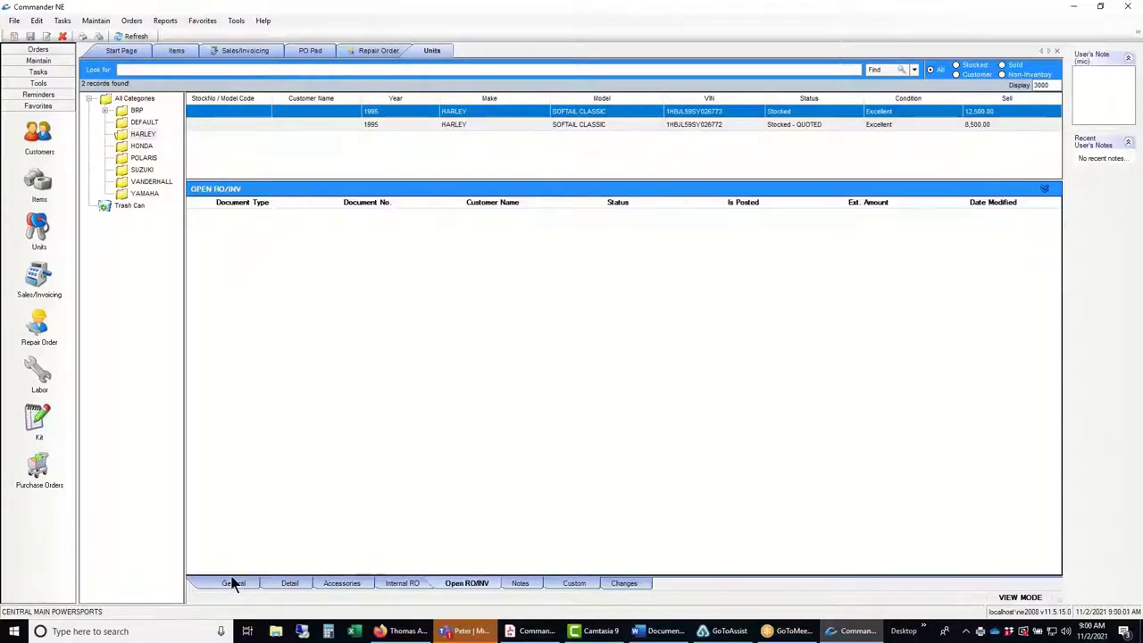
pyautogui.click(235, 583)
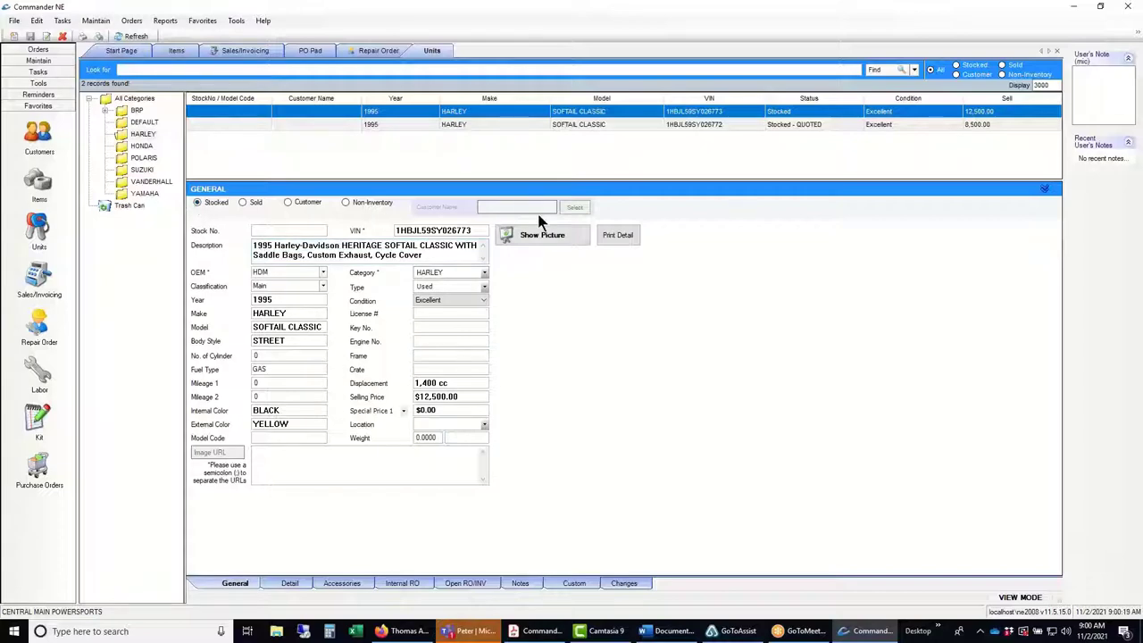
# Copy the VIN of the $12,500.00 Softail Classic and use it to add the unit to a new sales invoice.
pyautogui.click(457, 231)
pyautogui.doubleClick(456, 230)
pyautogui.hotkey('ctrl', 'c')
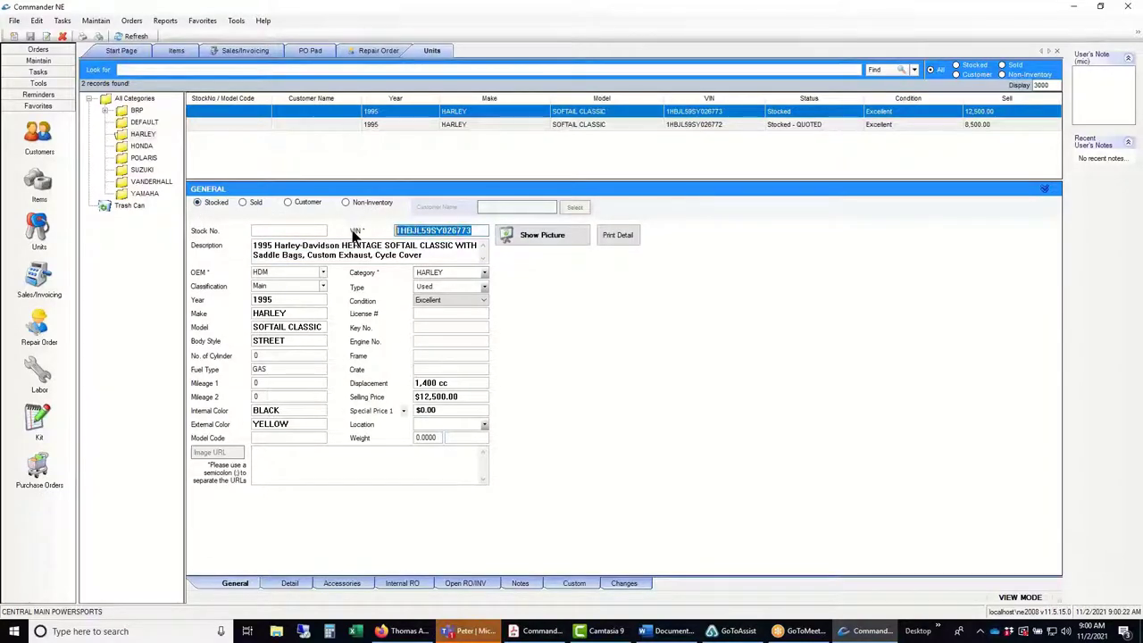
pyautogui.click(38, 282)
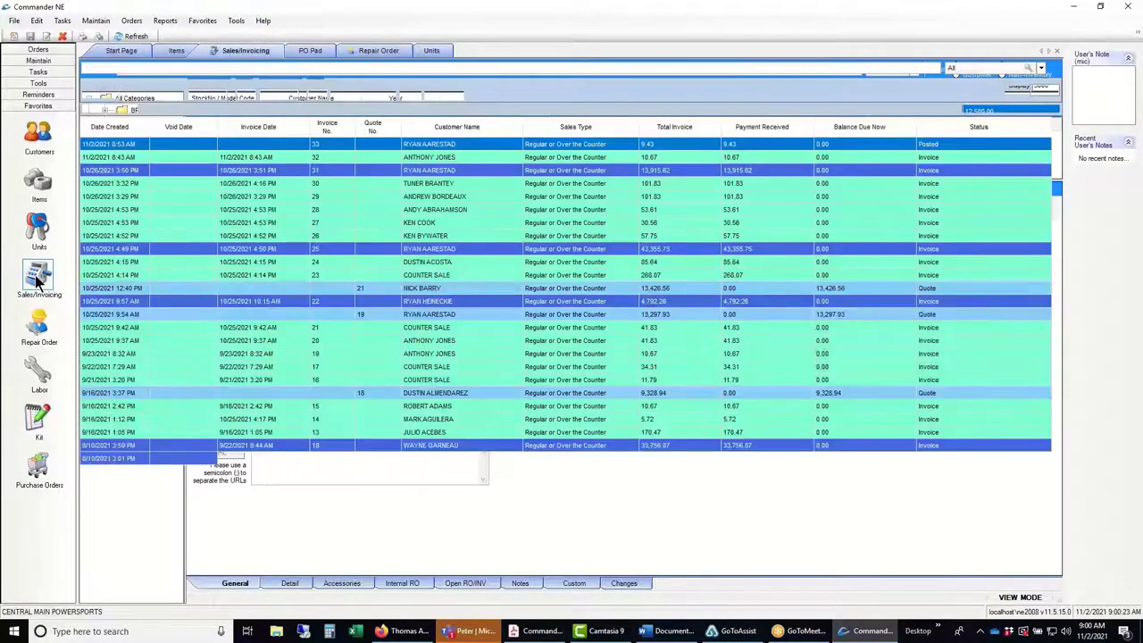
pyautogui.rightClick(299, 208)
pyautogui.click(335, 229)
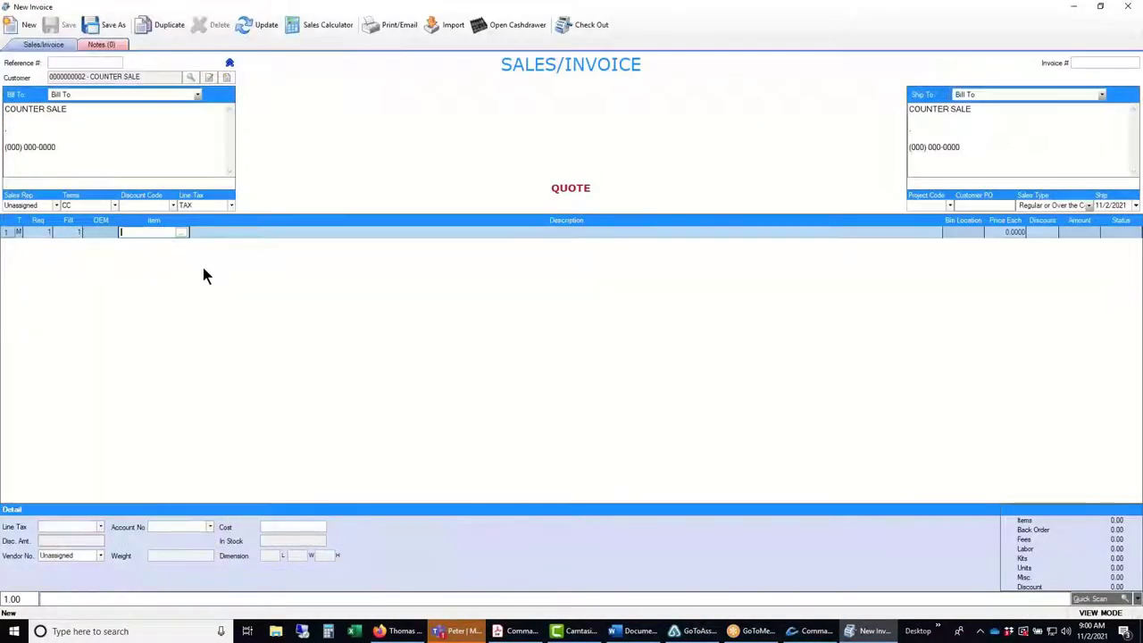
pyautogui.hotkey('ctrl', 'v')
pyautogui.press('Return')
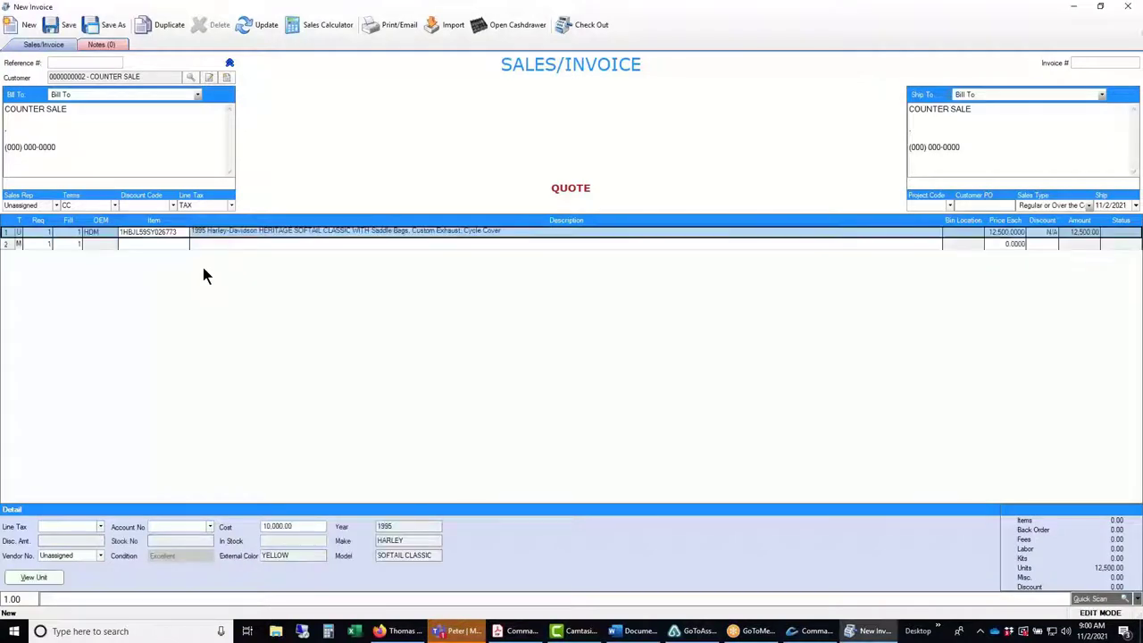
# Search the contacts by part of the customer's last name and assign the matching customer to the invoice.
pyautogui.click(189, 78)
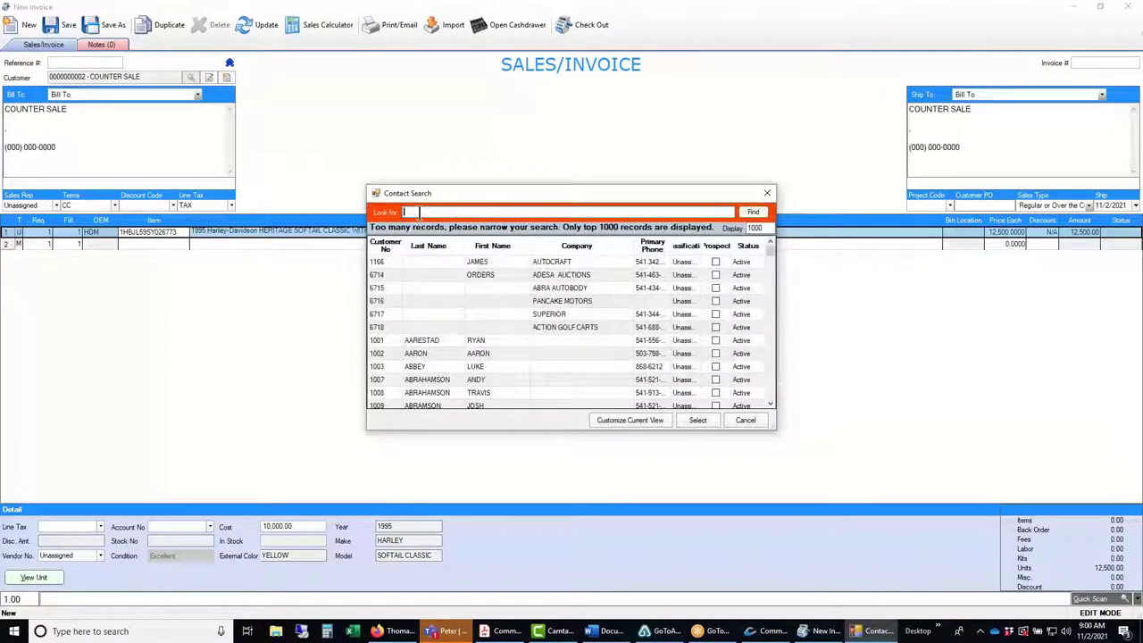
pyautogui.write('HEIN')
pyautogui.press('Return')
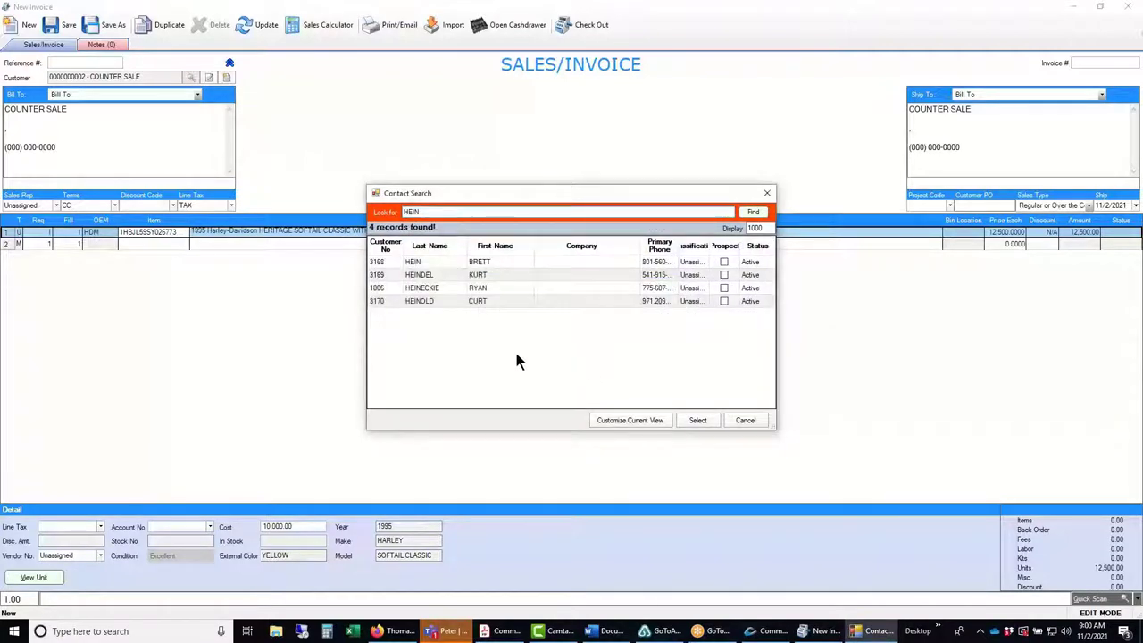
pyautogui.click(487, 290)
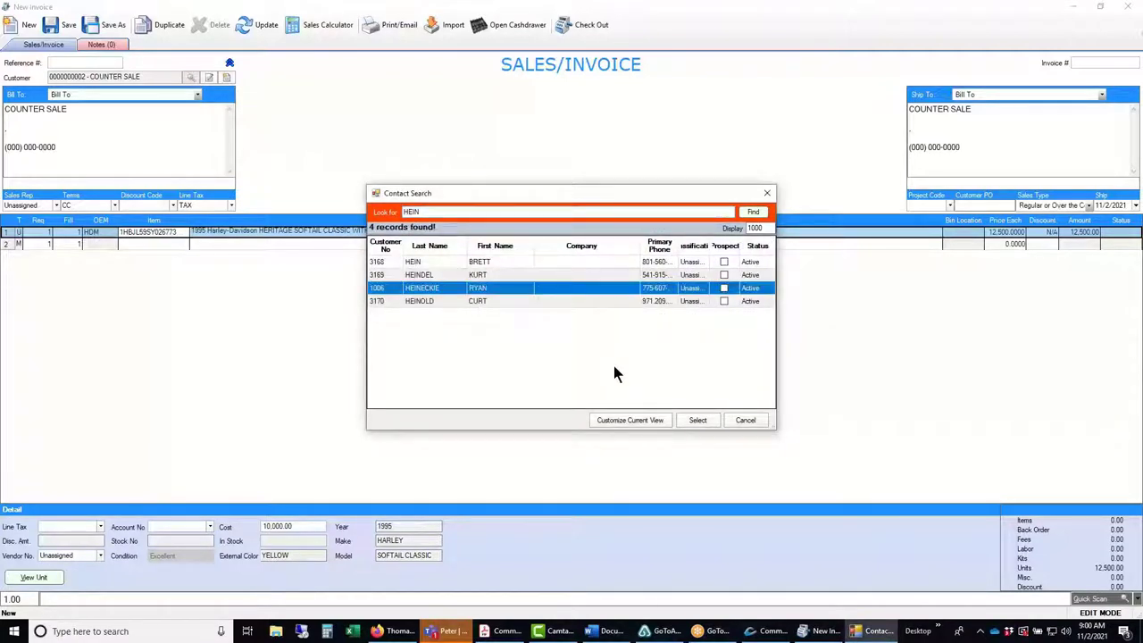
pyautogui.click(686, 417)
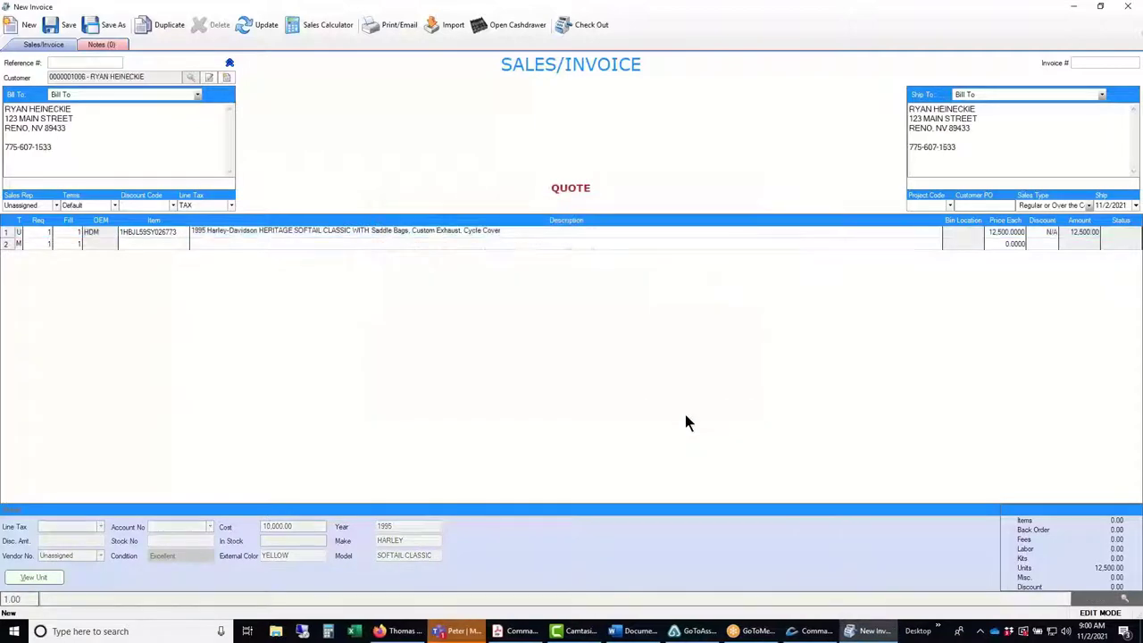
# Add the DMV title and registration, SETUP and DOC dealer fees to the invoice from the fees search.
pyautogui.click(128, 244)
pyautogui.click(181, 244)
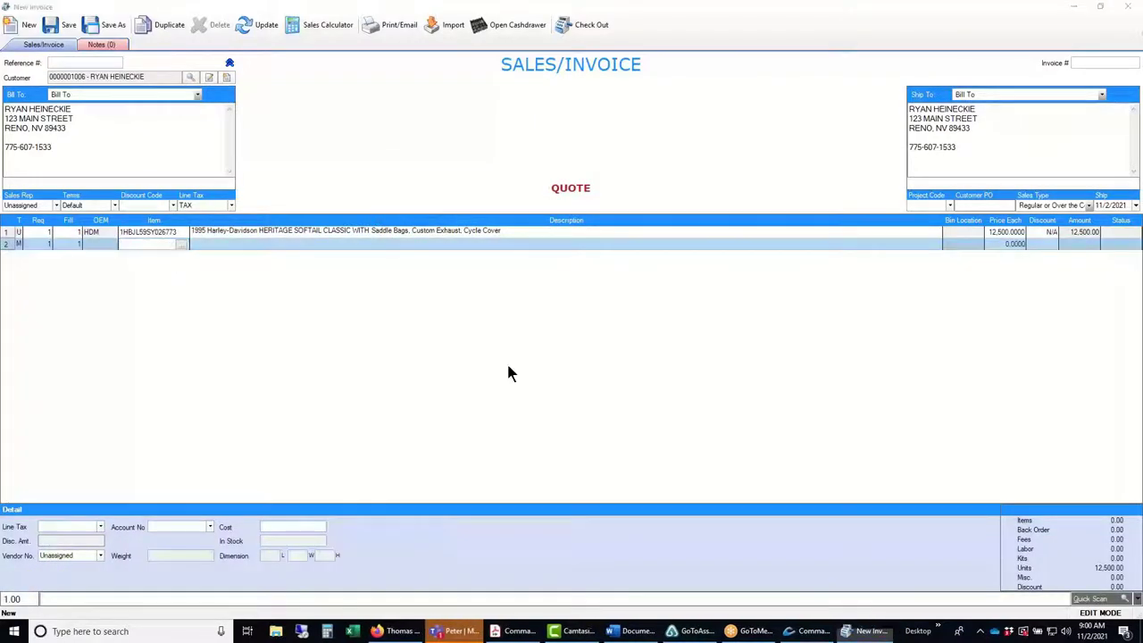
pyautogui.click(726, 212)
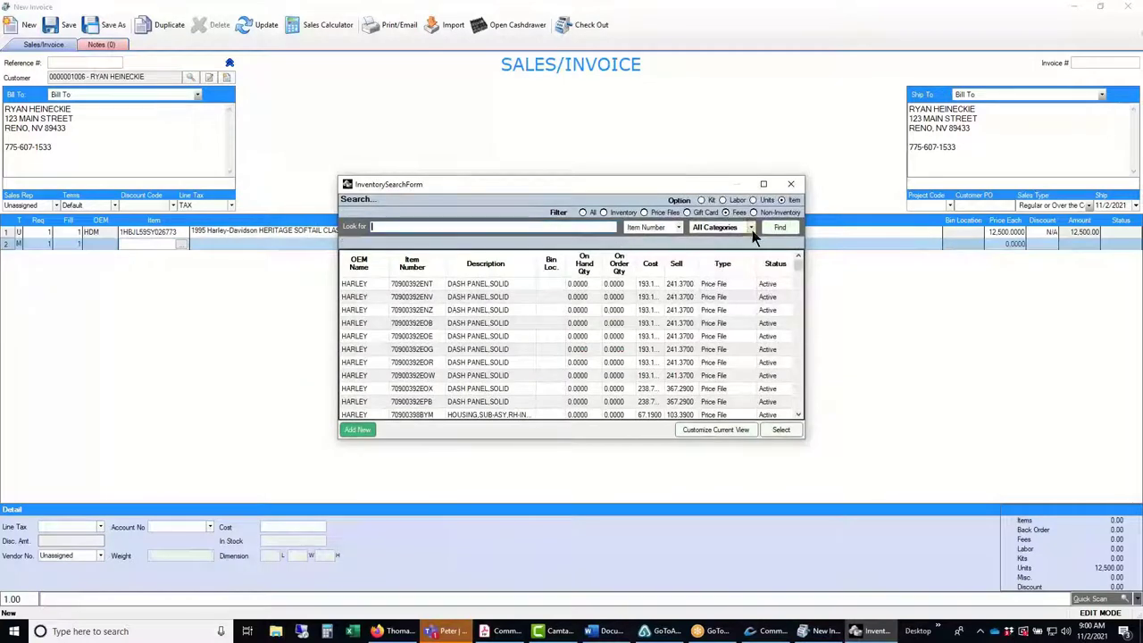
pyautogui.click(778, 229)
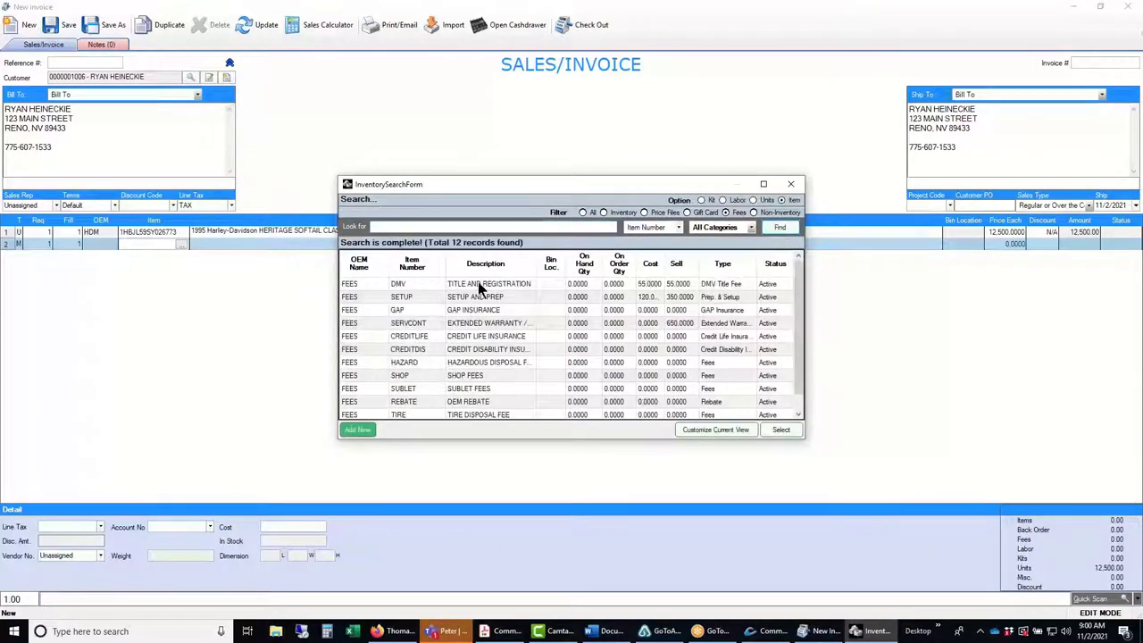
pyautogui.moveTo(478, 280); pyautogui.dragTo(482, 298)
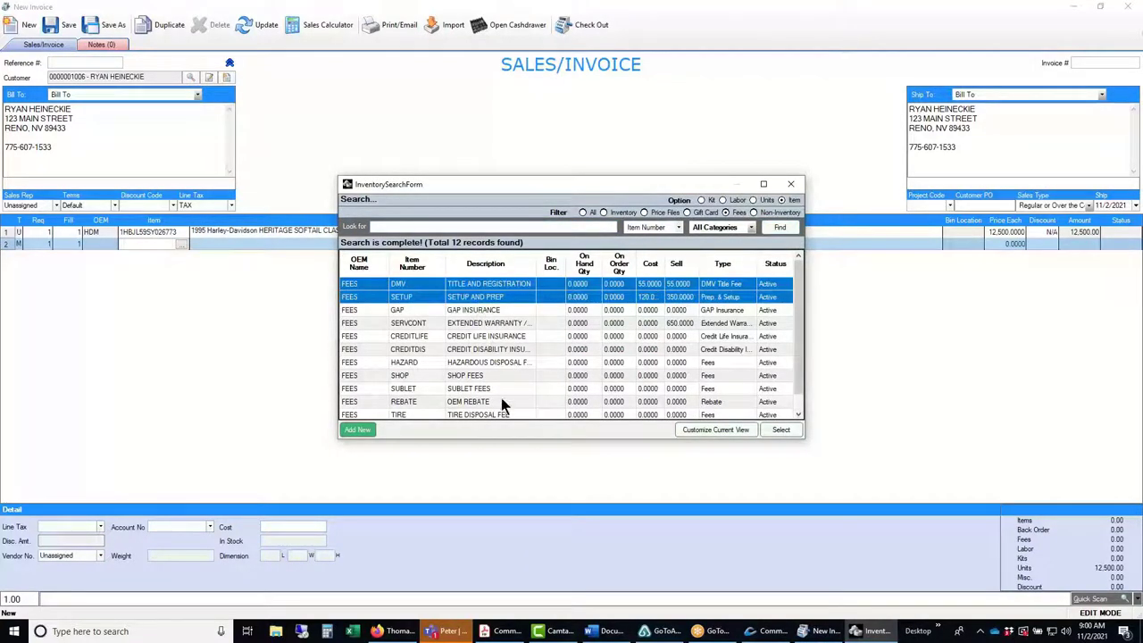
pyautogui.scroll(-1, 513, 367)
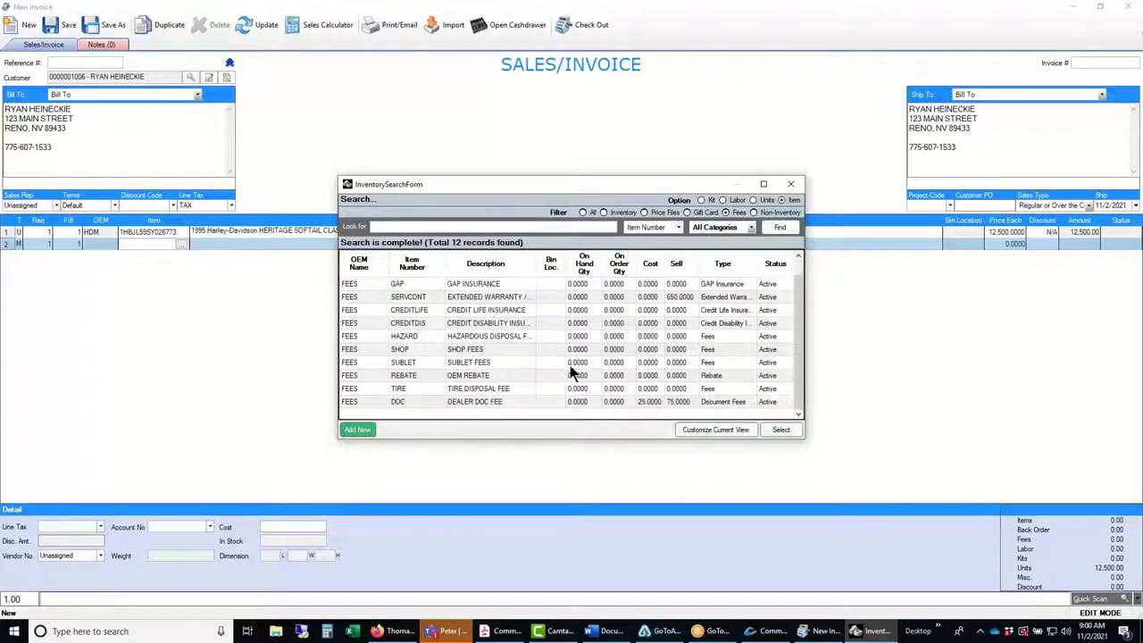
pyautogui.click(490, 402)
pyautogui.click(780, 430)
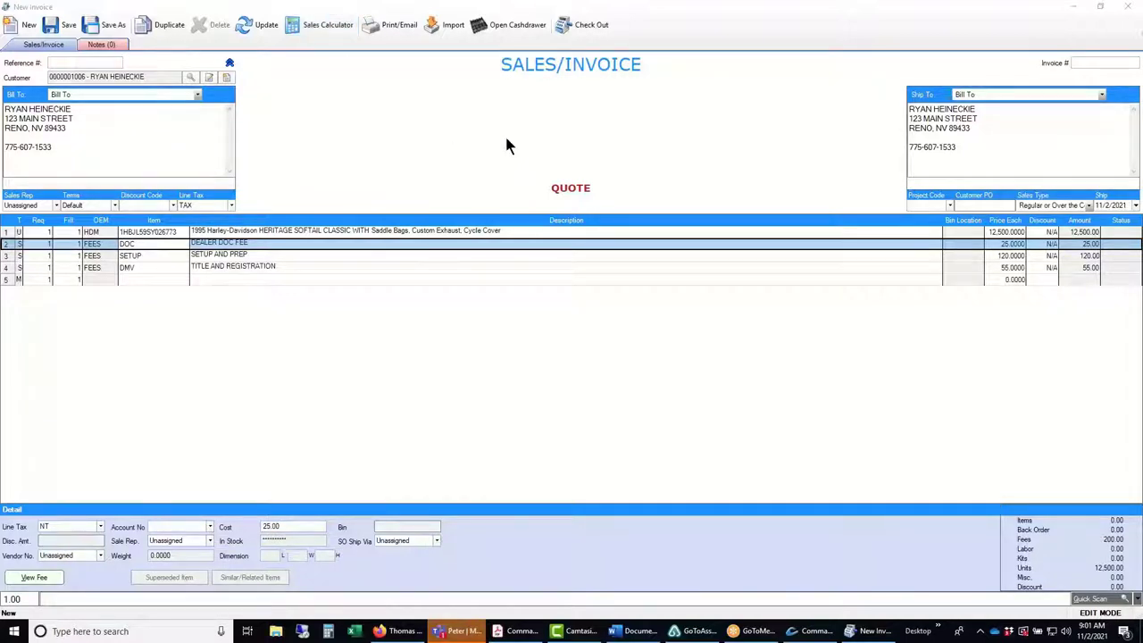
# Check out the unit sale with a check payment in full and finalize it as an invoice.
pyautogui.click(585, 27)
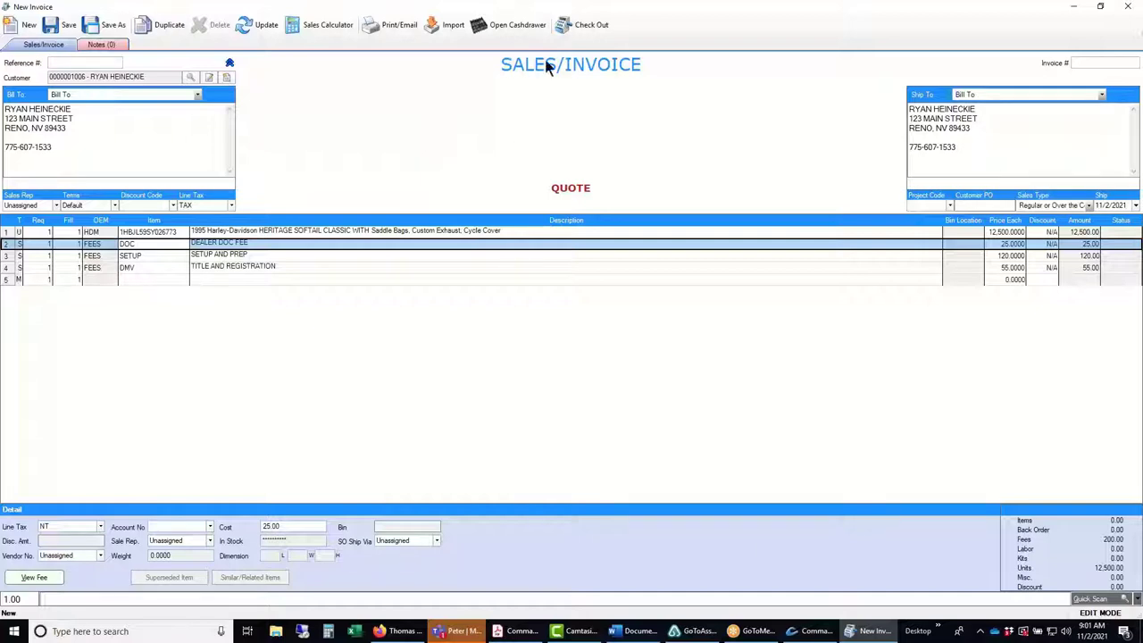
pyautogui.click(585, 27)
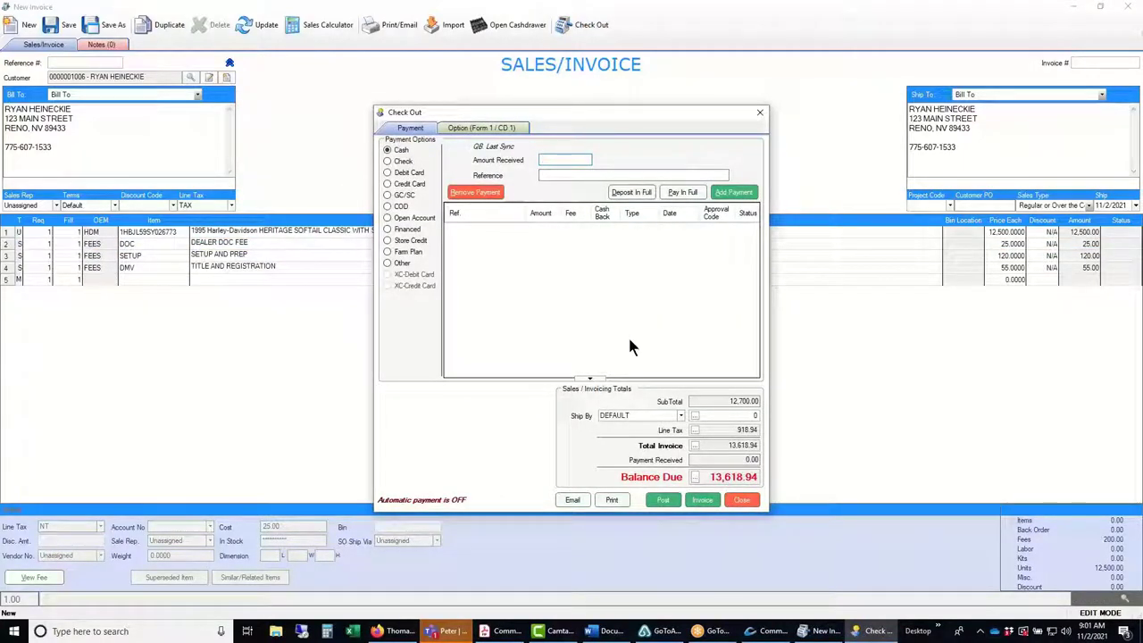
pyautogui.click(401, 161)
pyautogui.click(683, 192)
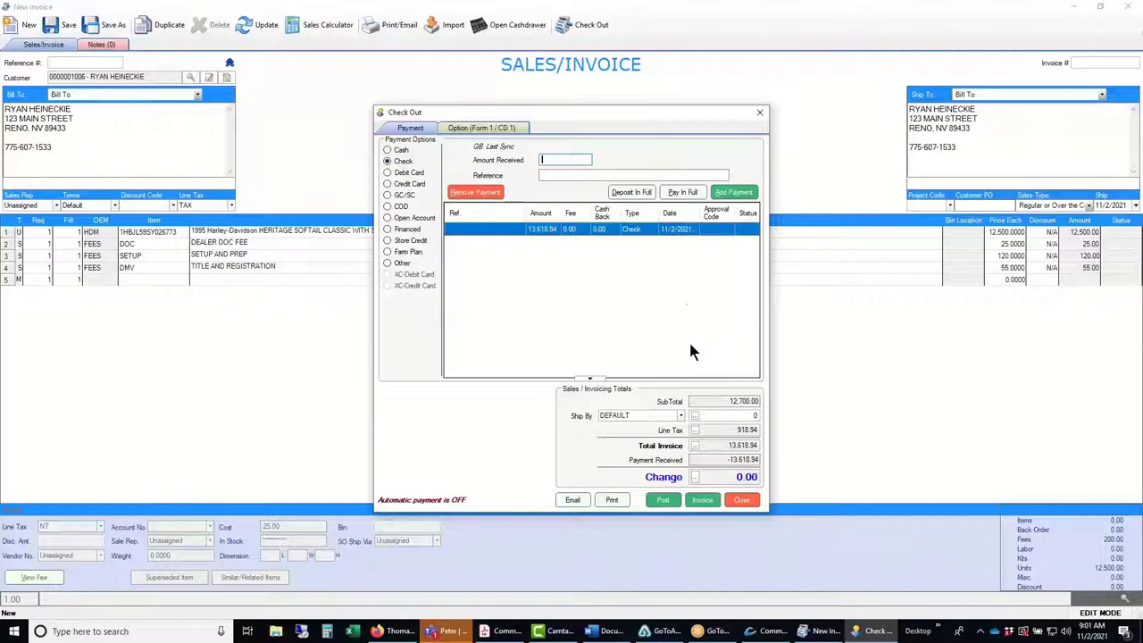
pyautogui.click(702, 500)
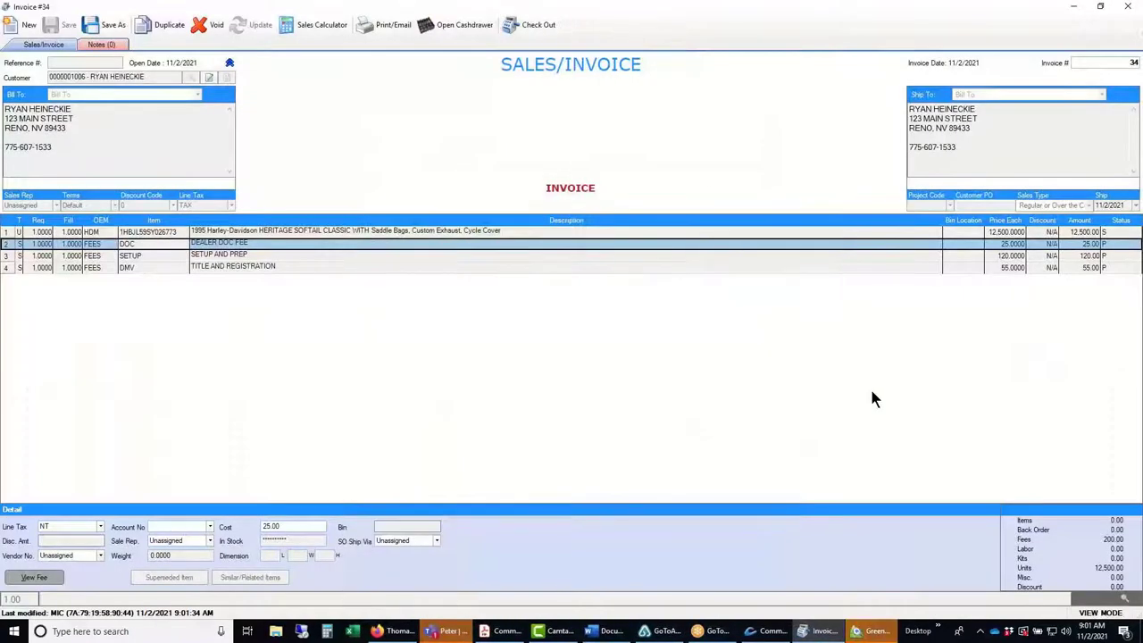
# Examine the unit sale on the enlarged invoice print preview and cancel the print job.
pyautogui.click(874, 630)
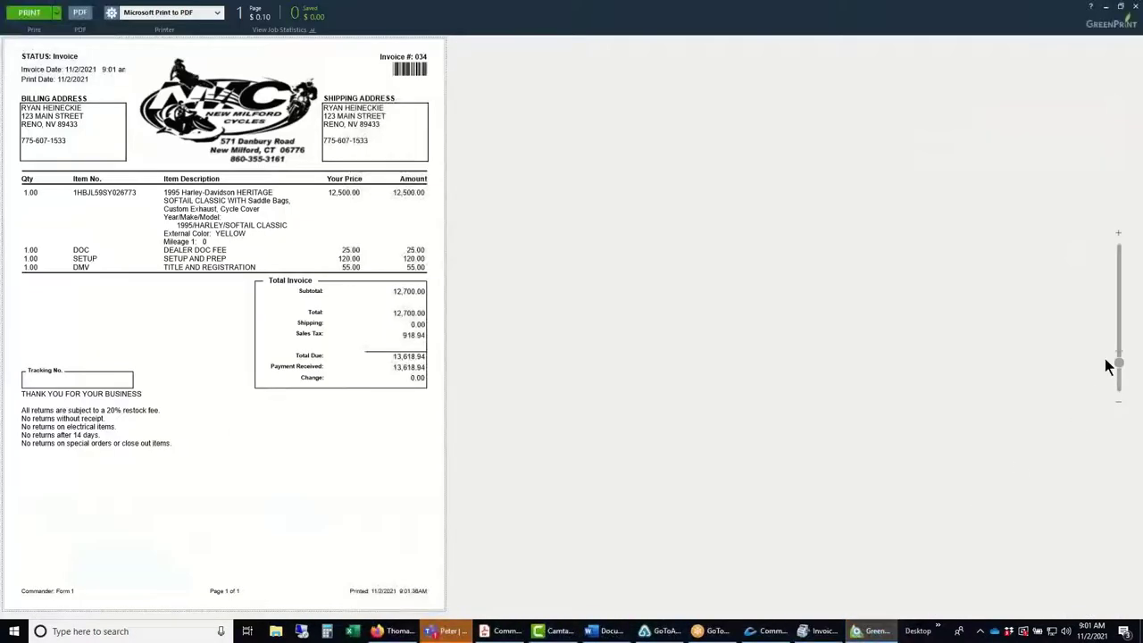
pyautogui.moveTo(1116, 363)
pyautogui.mouseDown()
pyautogui.moveTo(1118, 393)
pyautogui.moveTo(1121, 348)
pyautogui.mouseUp()
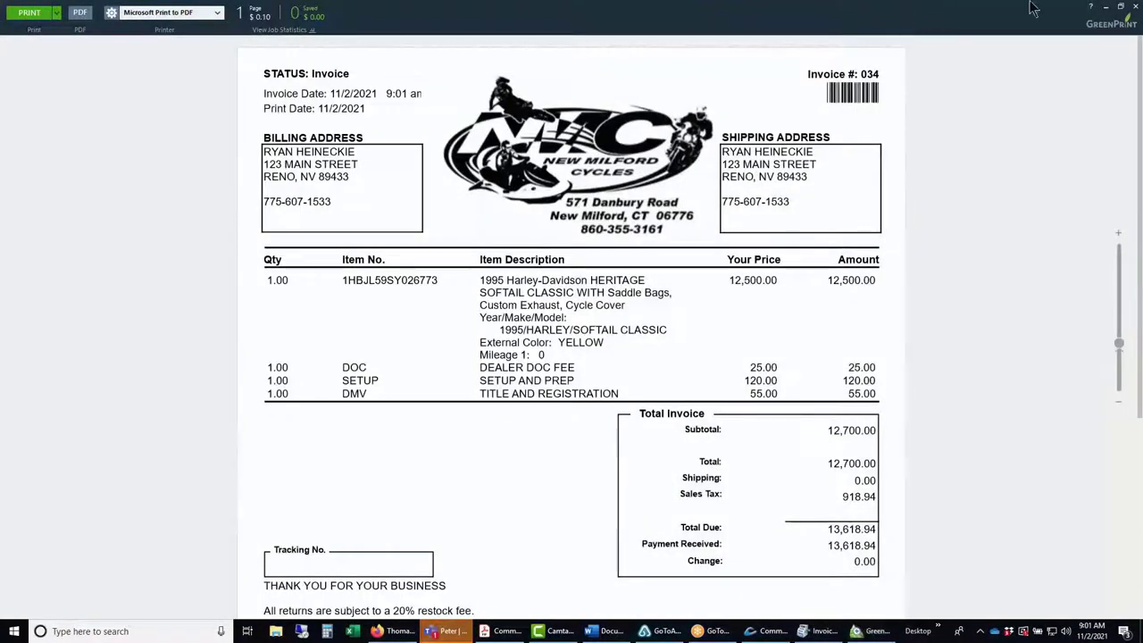
pyautogui.click(1137, 8)
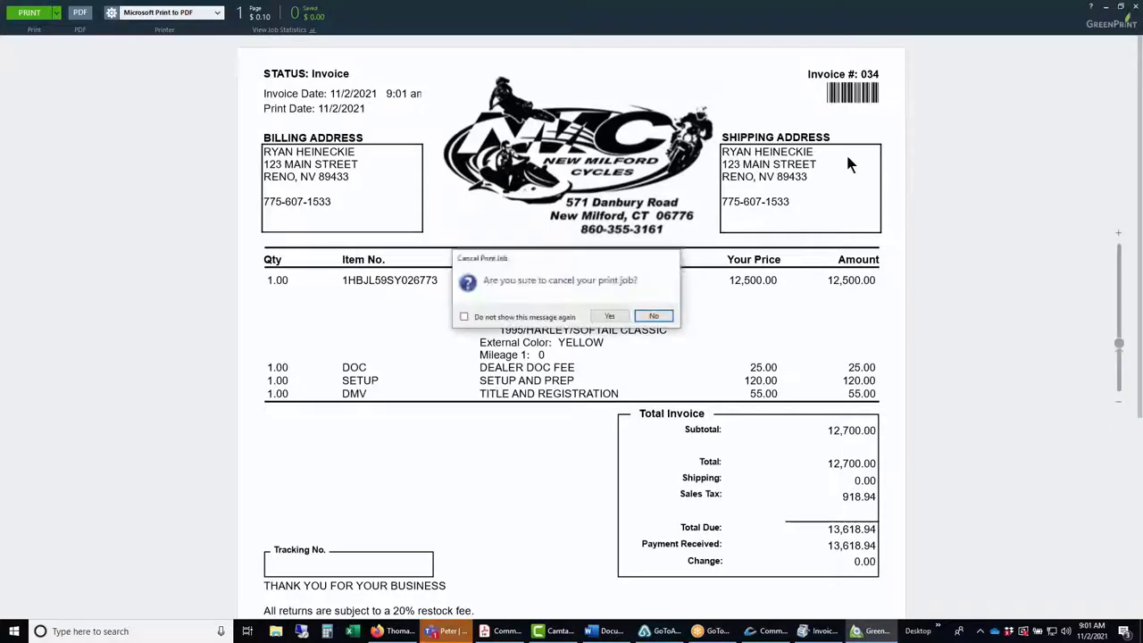
pyautogui.click(617, 312)
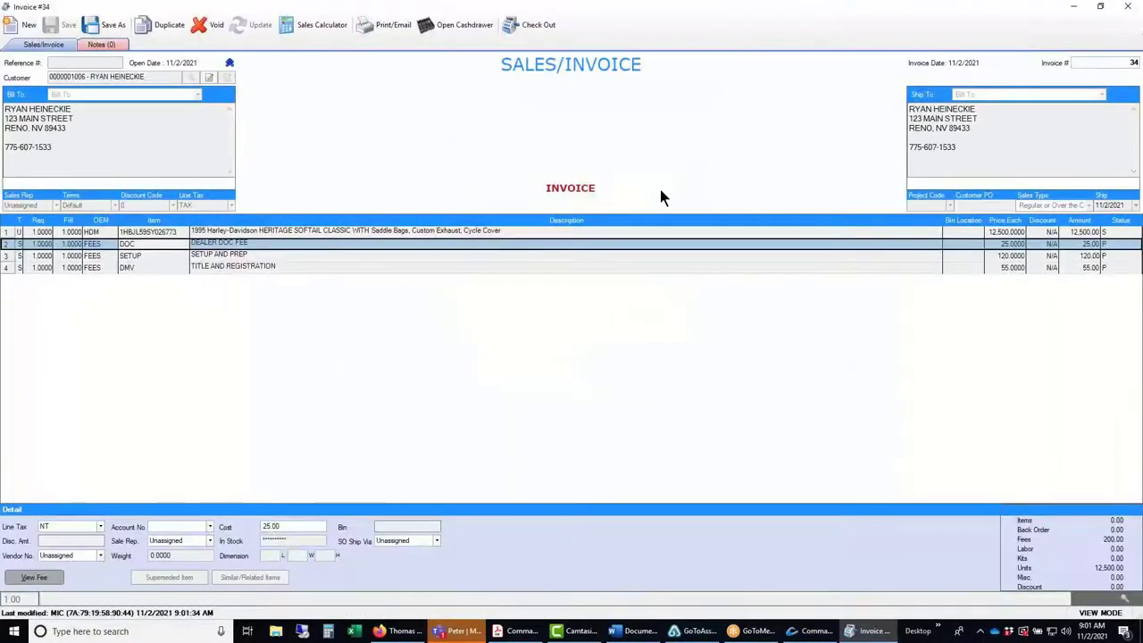
# Close the finished unit sale invoice and start a new repair order from the repair order list.
pyautogui.click(1130, 8)
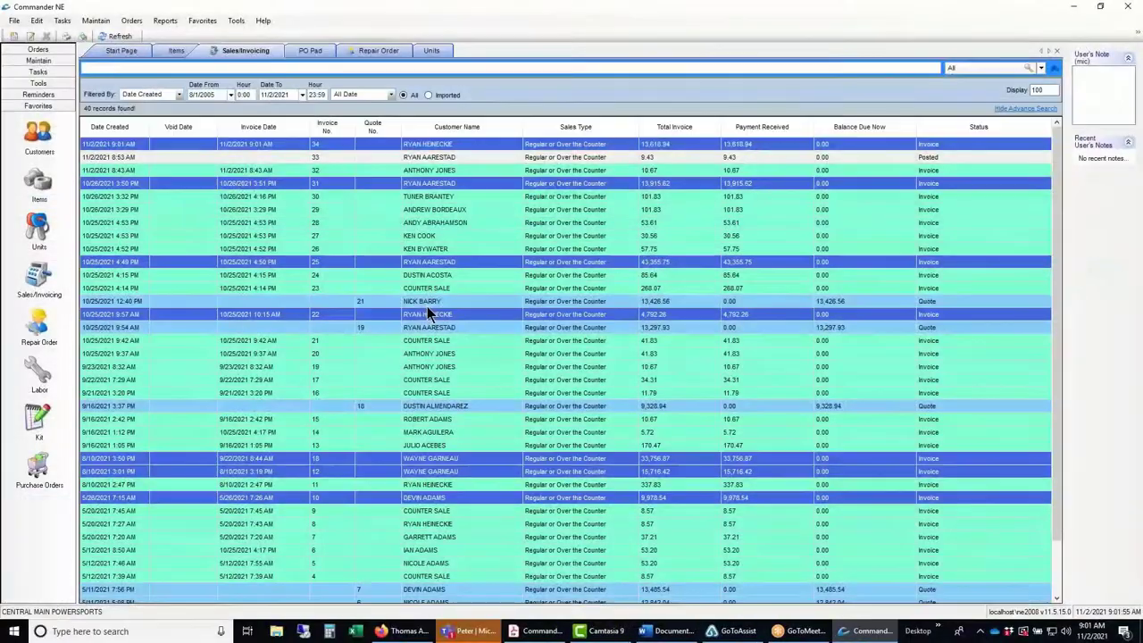
pyautogui.click(387, 222)
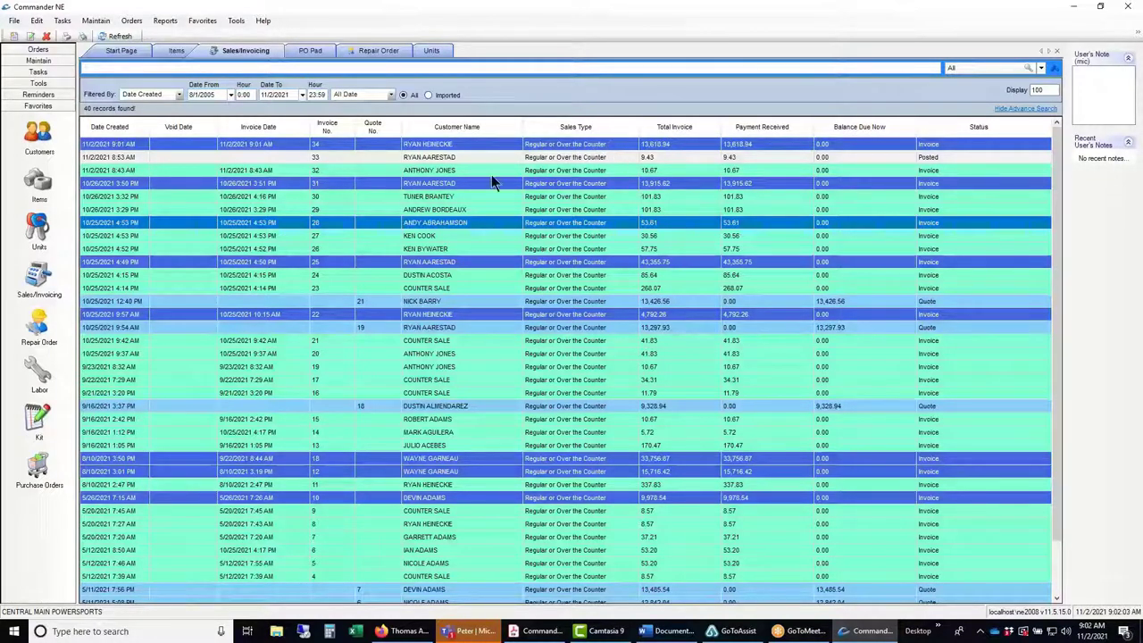
pyautogui.click(39, 323)
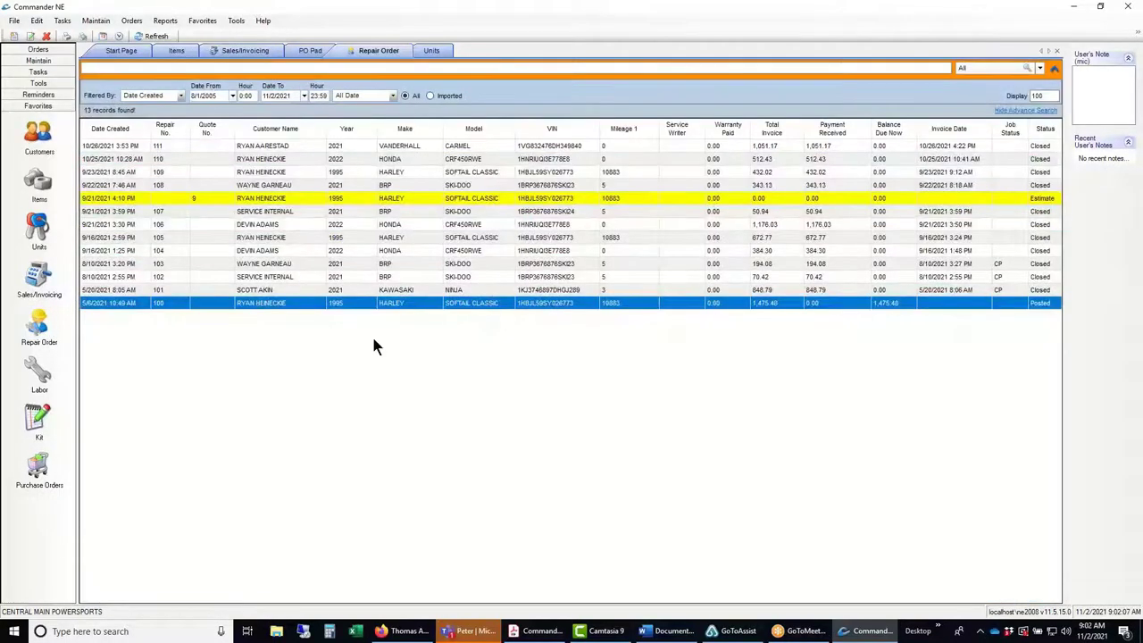
pyautogui.rightClick(372, 337)
pyautogui.click(399, 363)
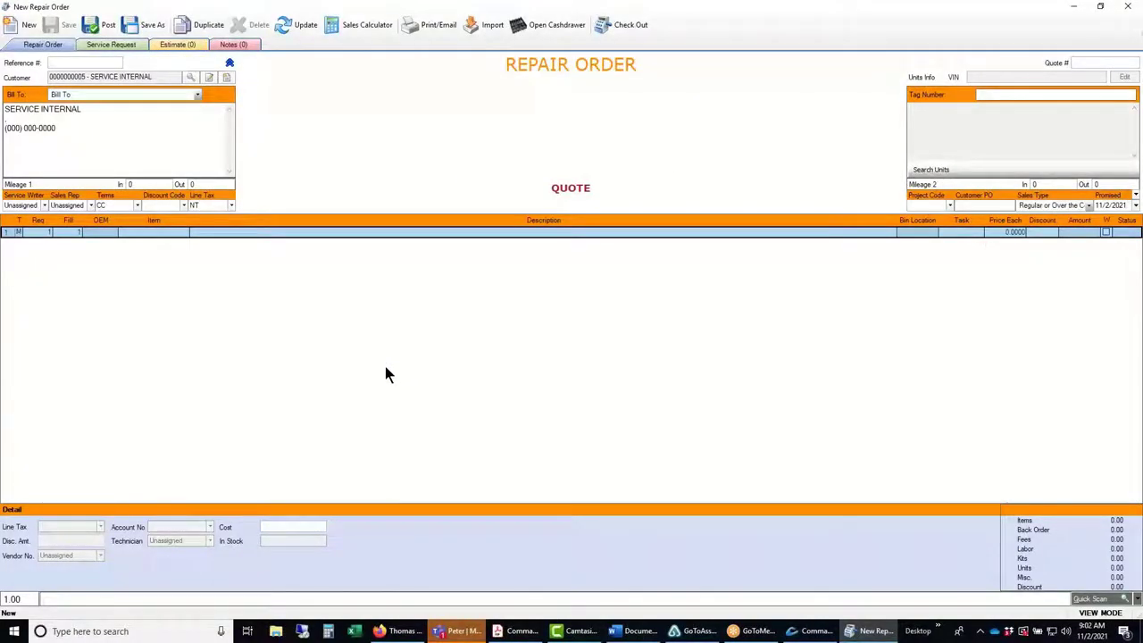
# Search the contacts for part of the customer's last name and assign the matching customer to the repair order.
pyautogui.click(192, 78)
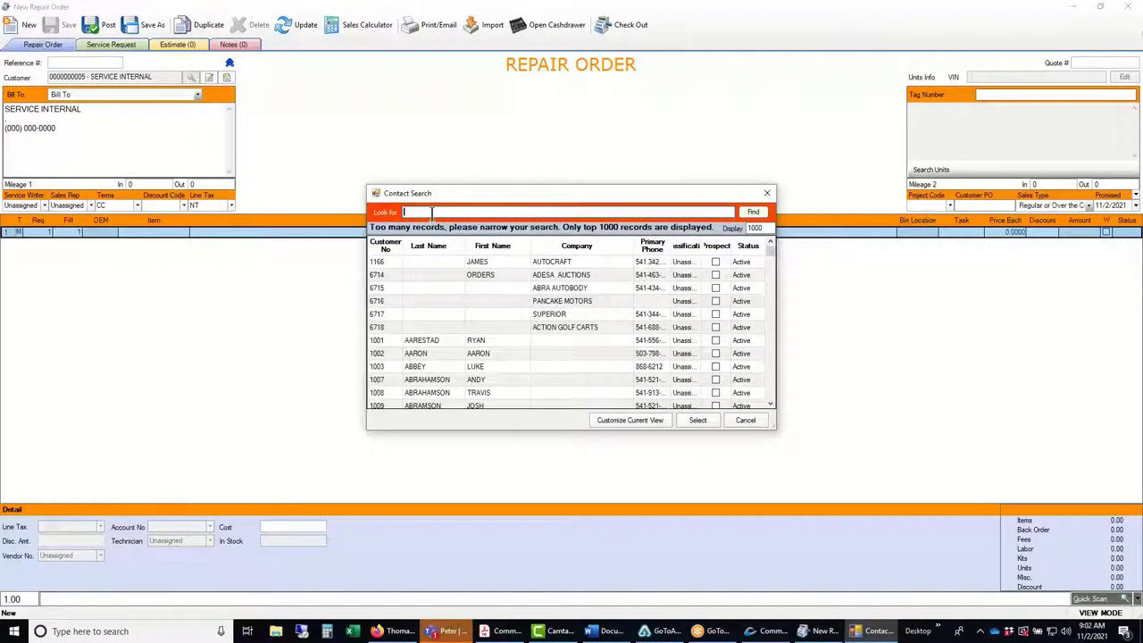
pyautogui.write('HEIN')
pyautogui.press('Return')
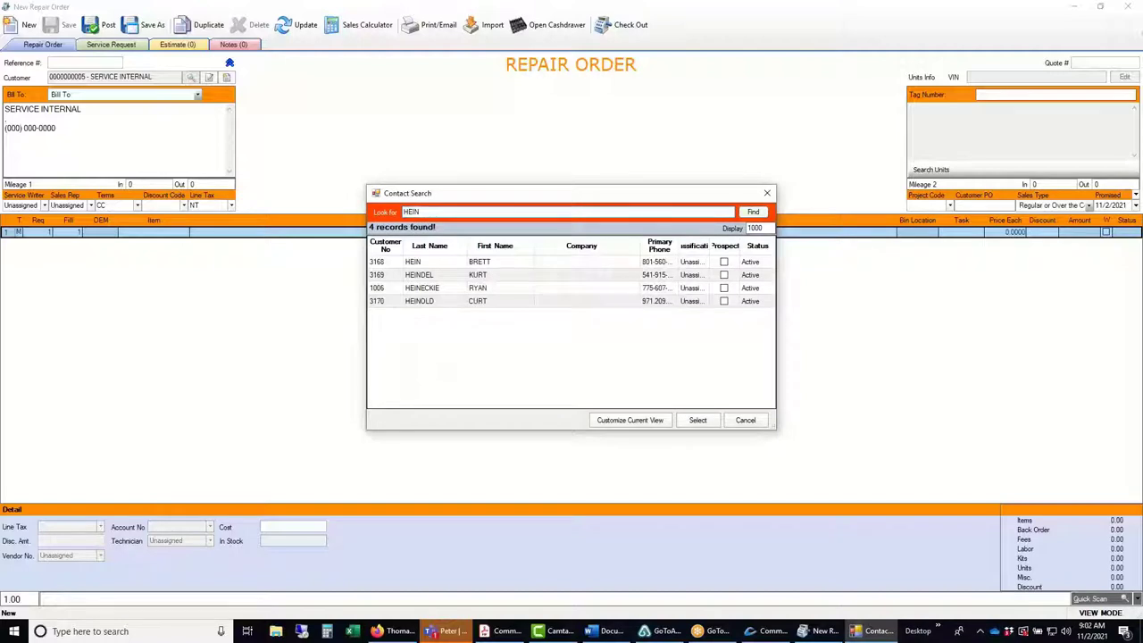
pyautogui.click(482, 290)
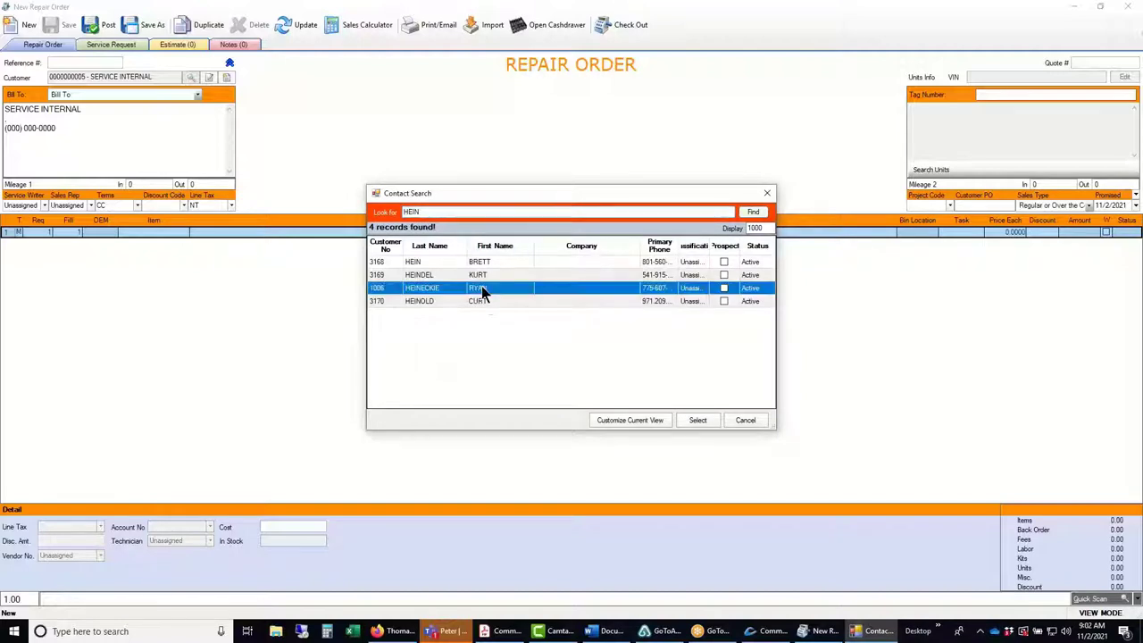
pyautogui.click(696, 421)
pyautogui.moveTo(59, 158); pyautogui.dragTo(5, 106)
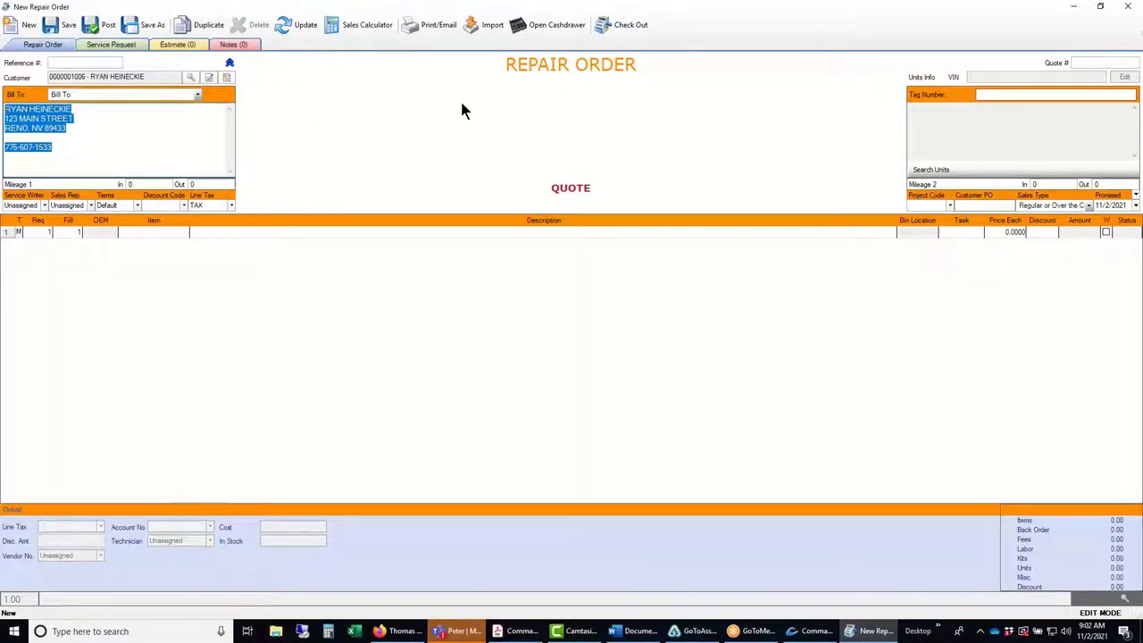
# Search the customer's own units, compare the Harley and Honda entries, and highlight the 1995 Harley Softail Classic.
pyautogui.click(927, 171)
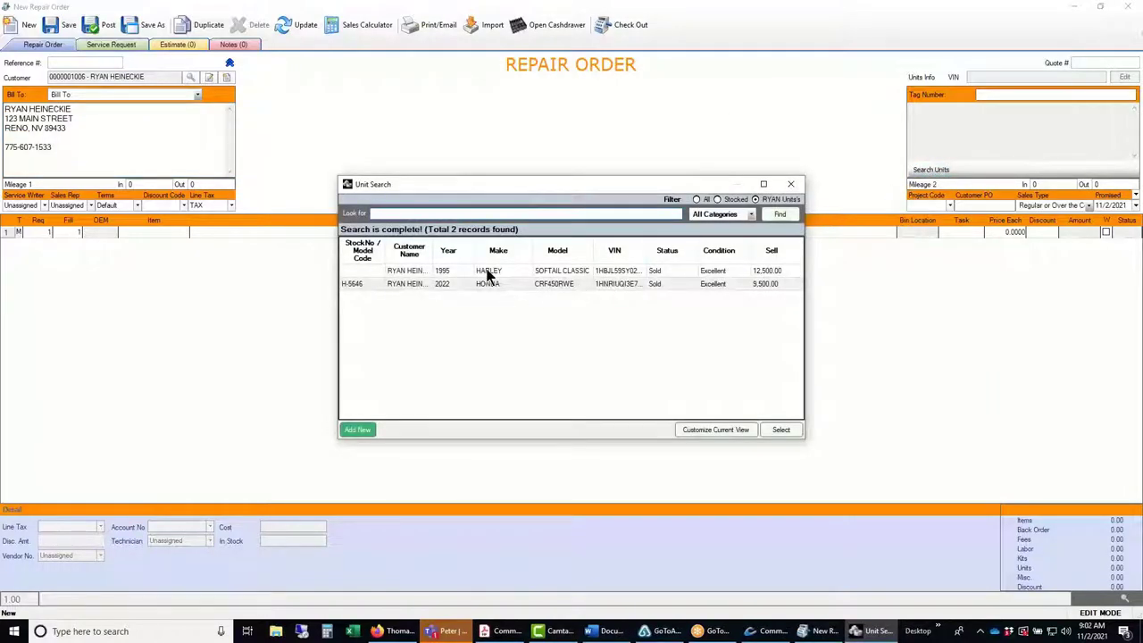
pyautogui.click(488, 276)
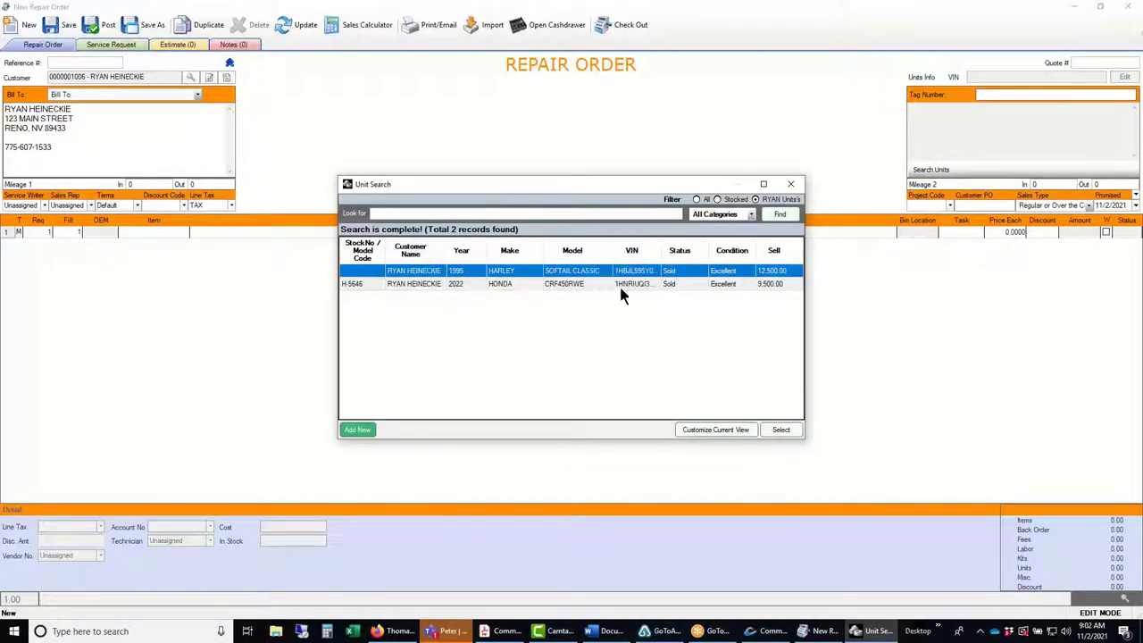
pyautogui.click(511, 284)
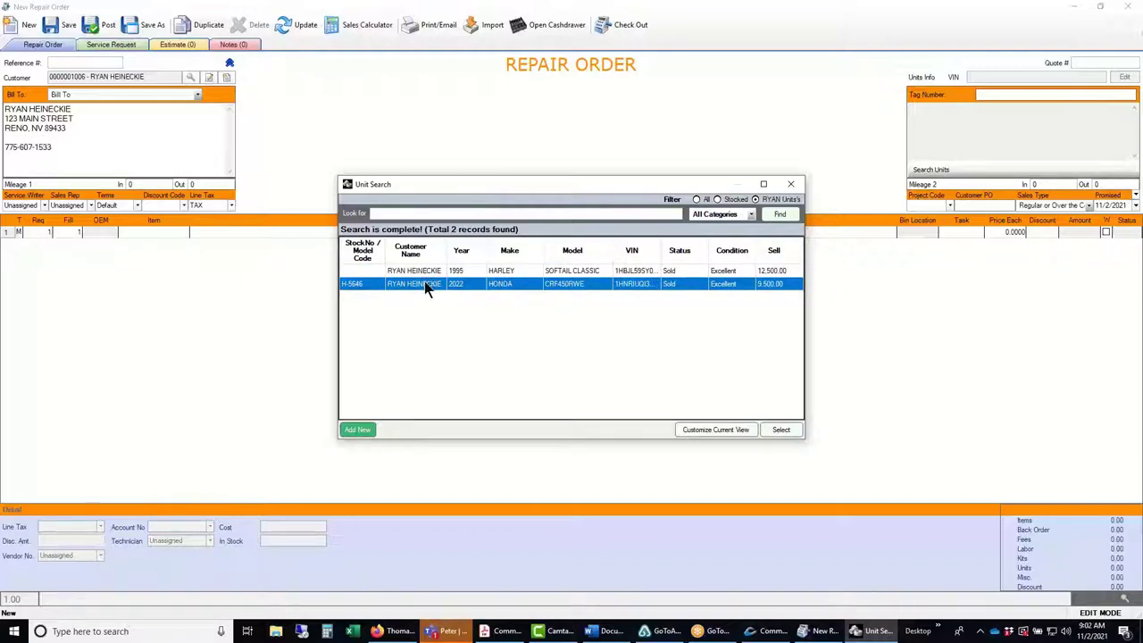
pyautogui.click(506, 272)
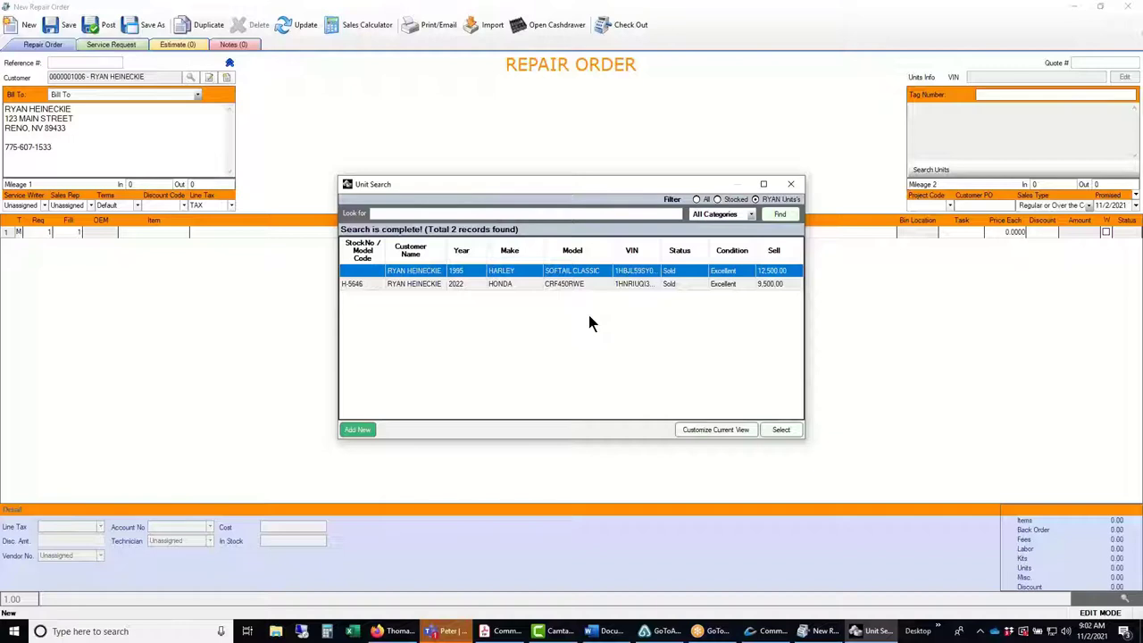
pyautogui.click(429, 284)
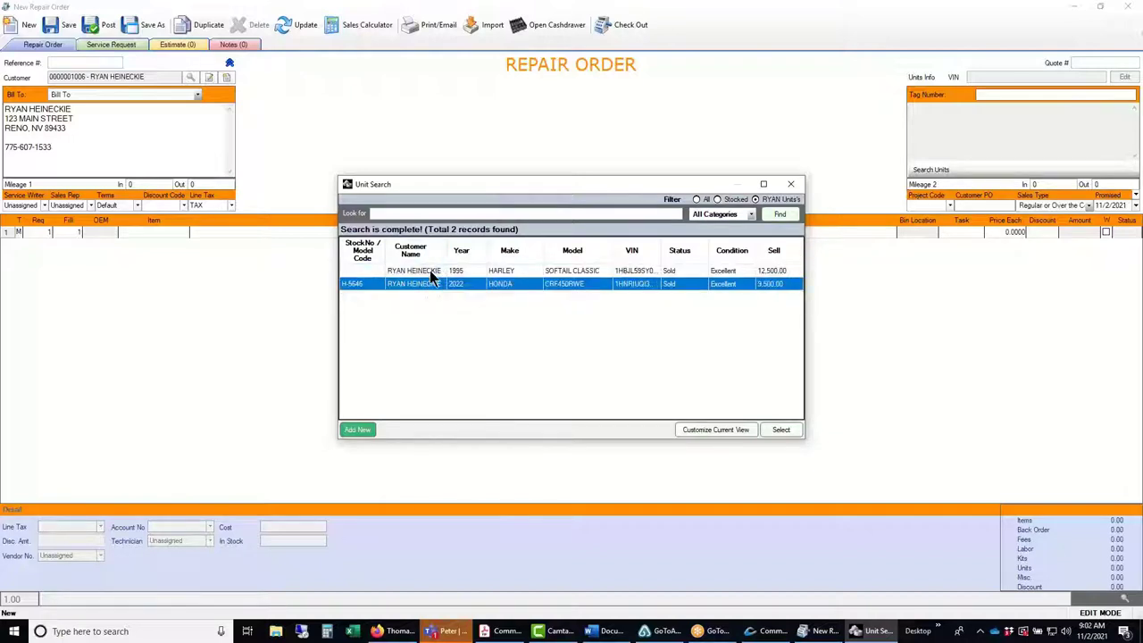
pyautogui.click(430, 271)
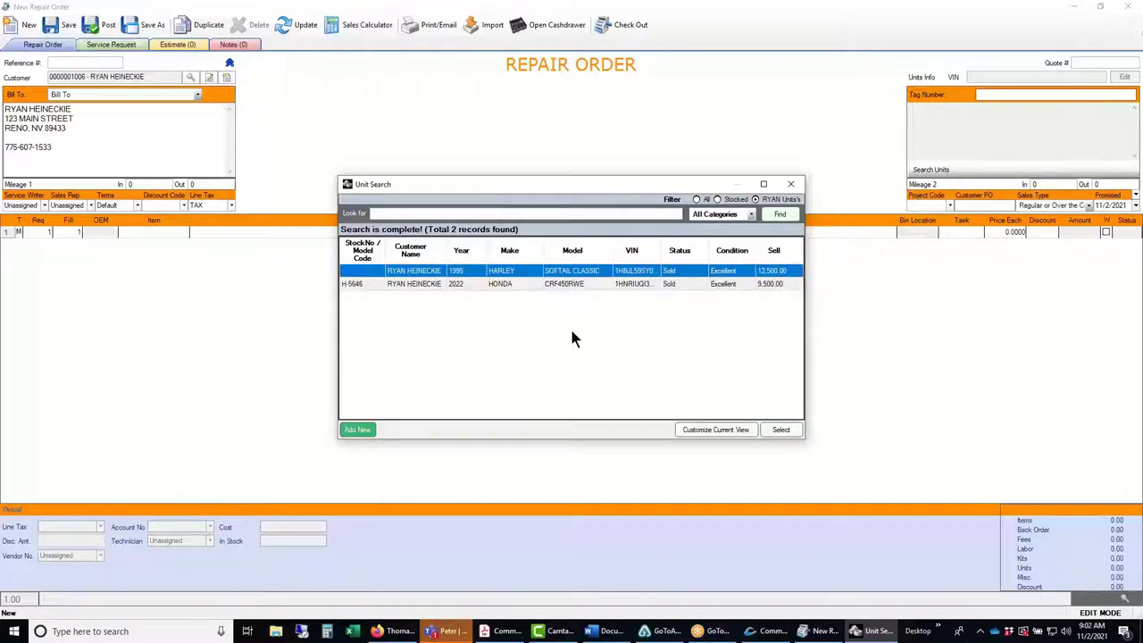
pyautogui.click(362, 431)
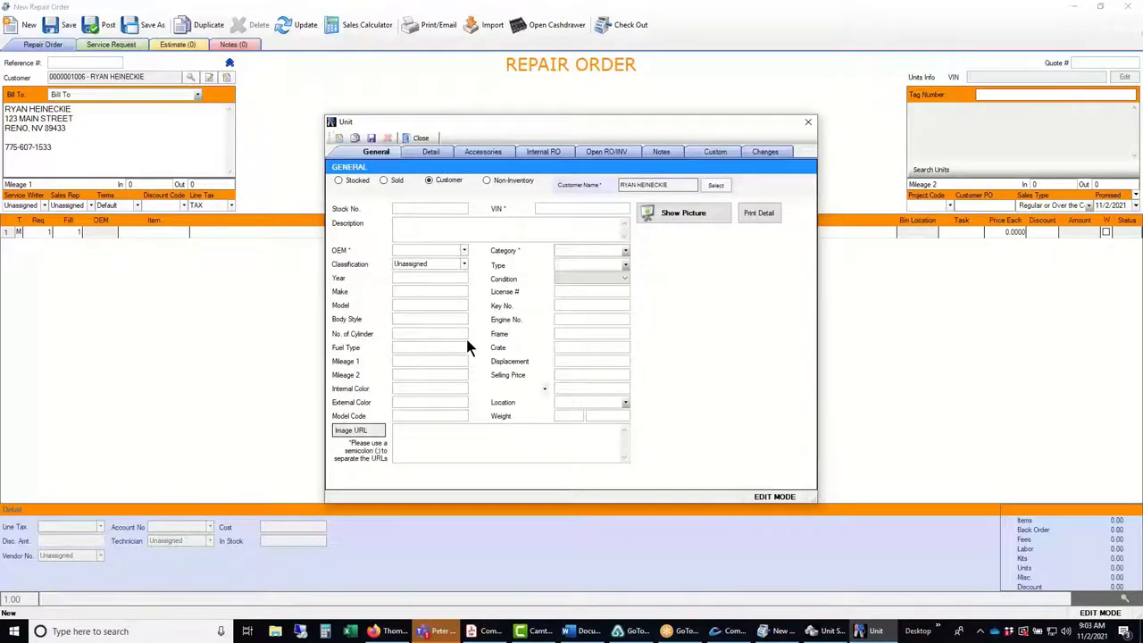
pyautogui.click(437, 208)
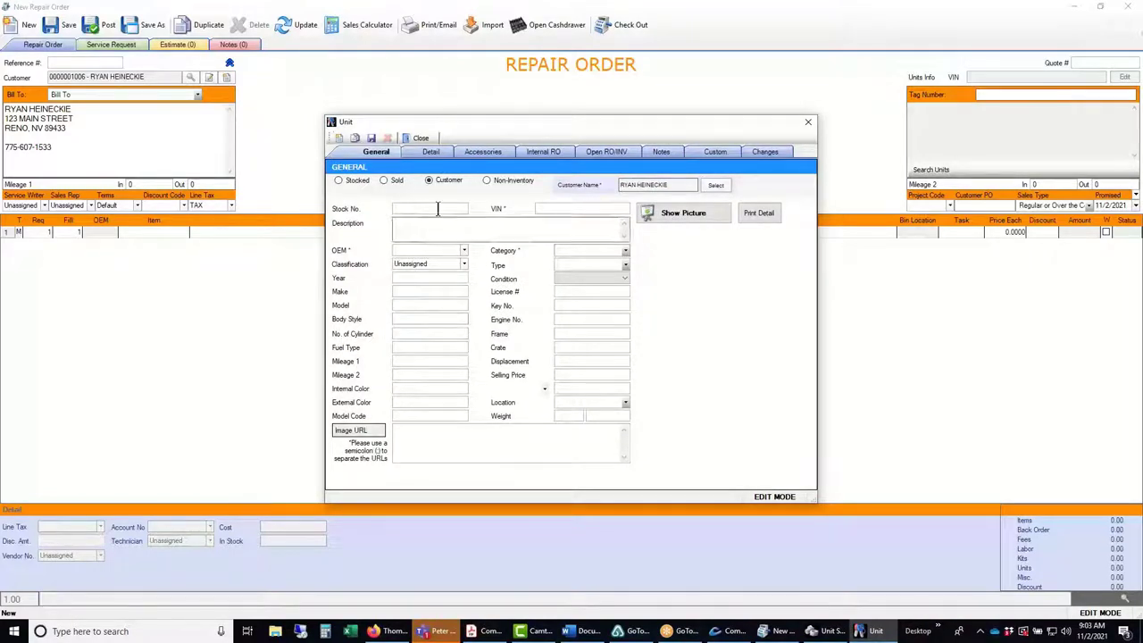
pyautogui.click(419, 138)
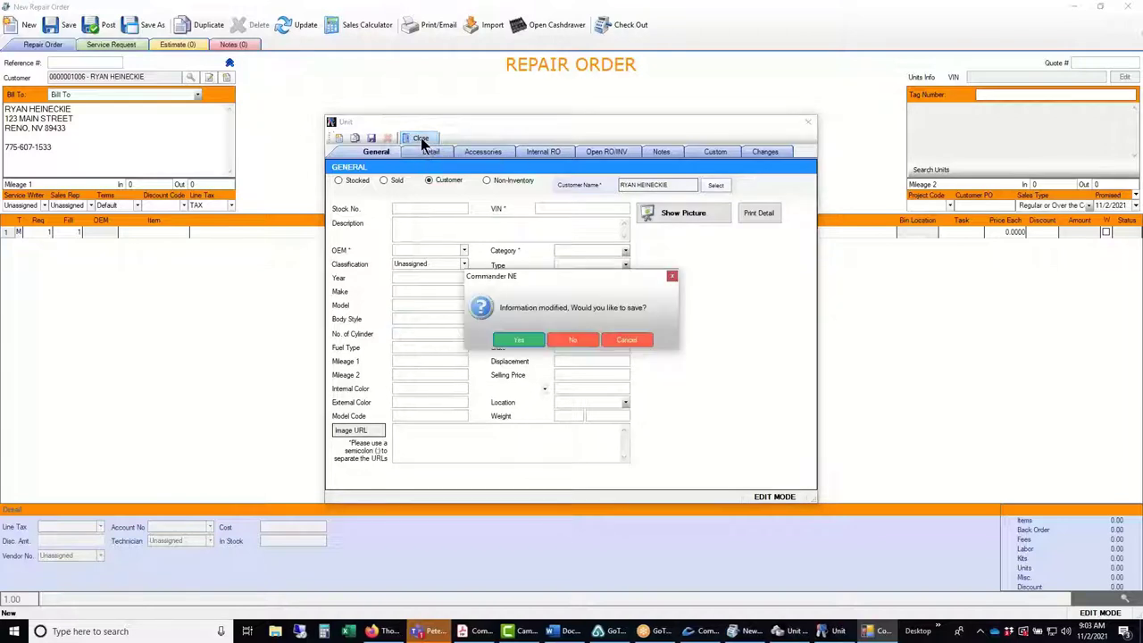
pyautogui.click(575, 341)
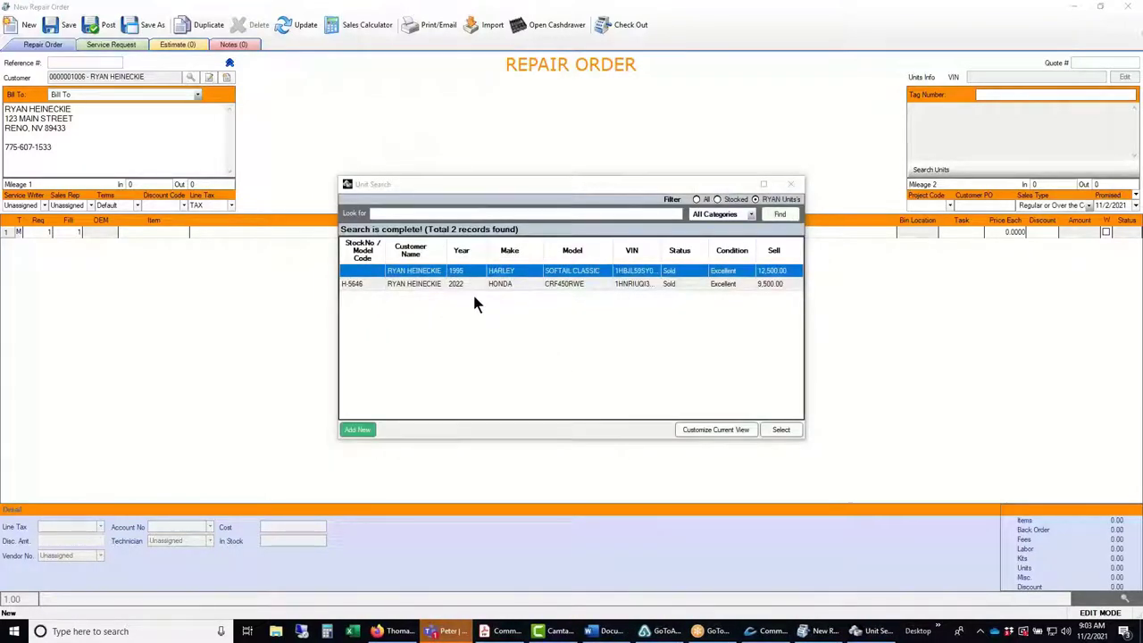
# Assign the highlighted 1995 Harley Softail Classic to the repair order and open its unit record for editing.
pyautogui.click(781, 430)
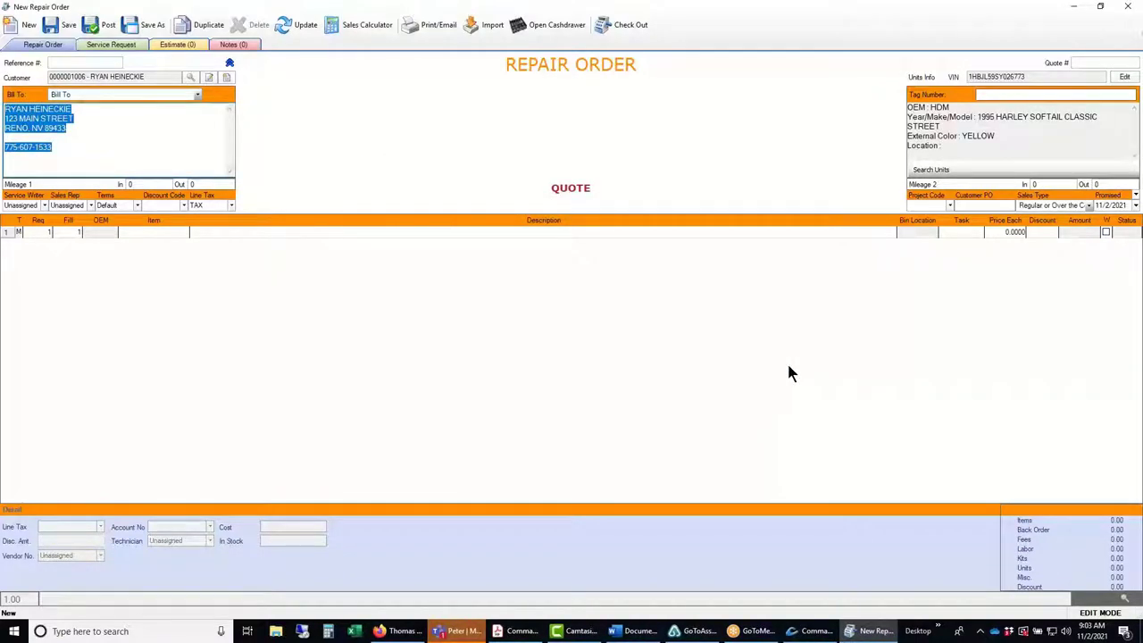
pyautogui.click(1125, 79)
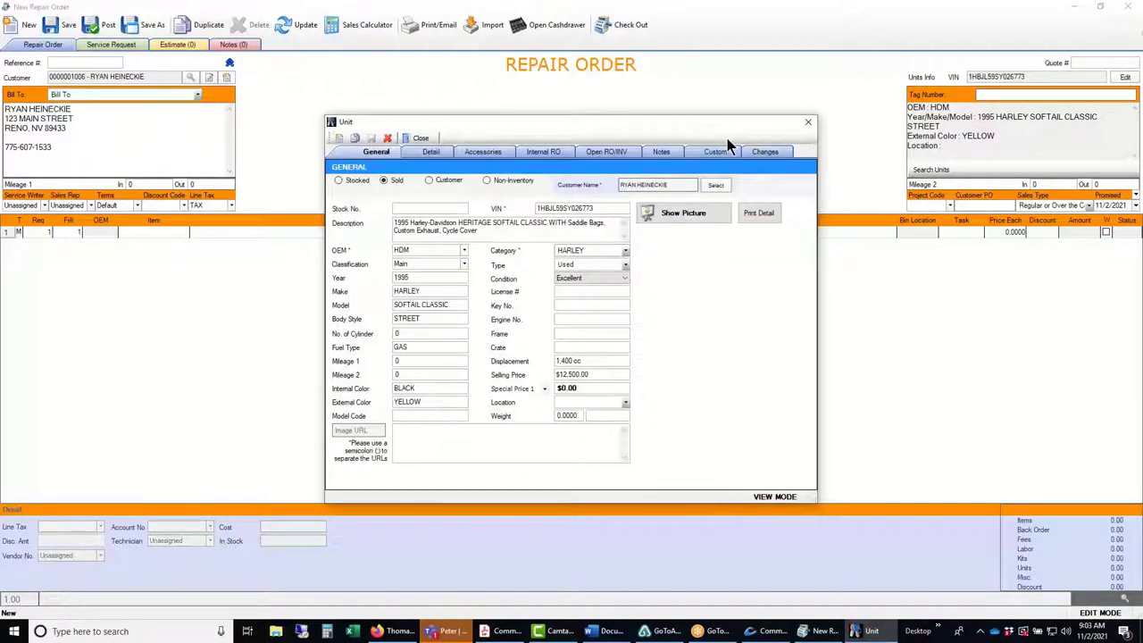
# View the Harley's picture in the enlarged preview, check the next picture slot, and hide the pictures again.
pyautogui.click(695, 212)
pyautogui.click(694, 279)
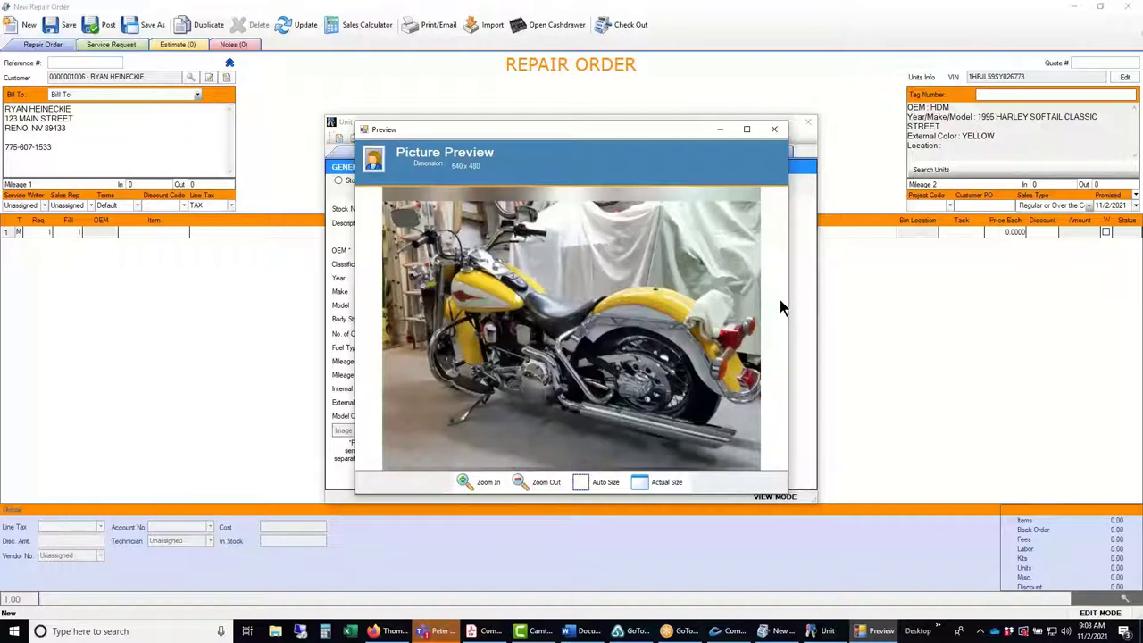
pyautogui.click(775, 129)
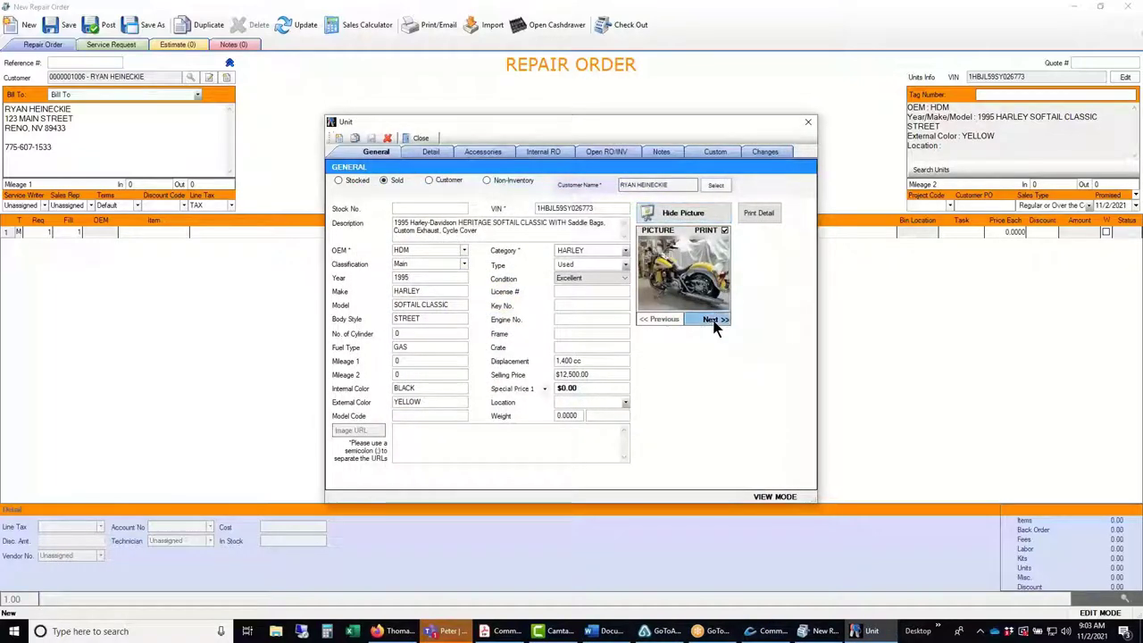
pyautogui.click(715, 319)
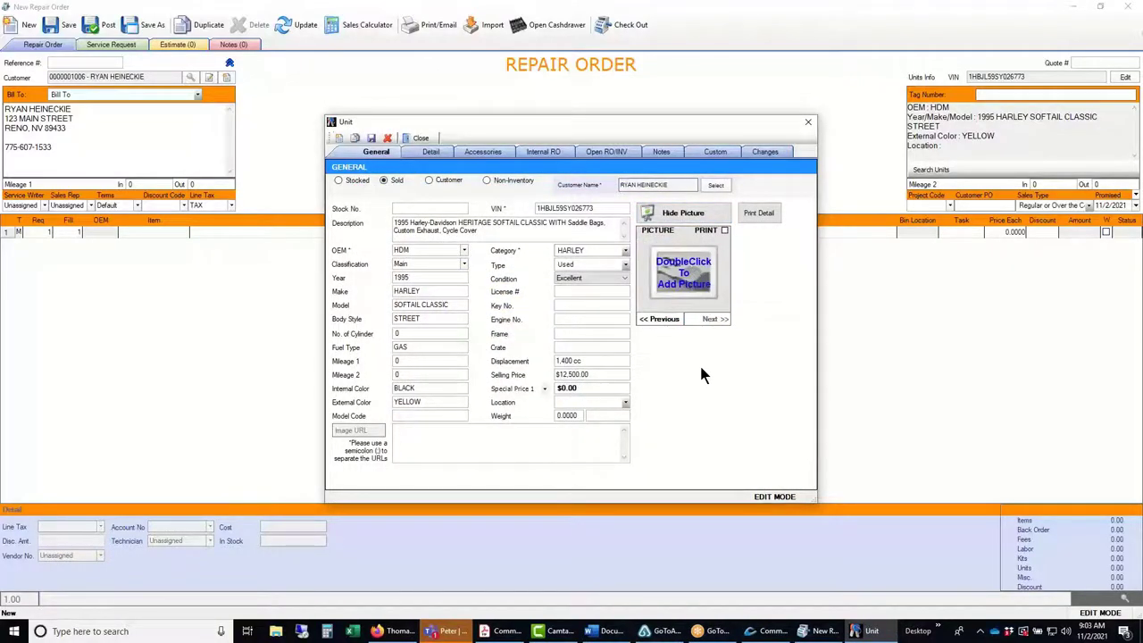
pyautogui.click(659, 319)
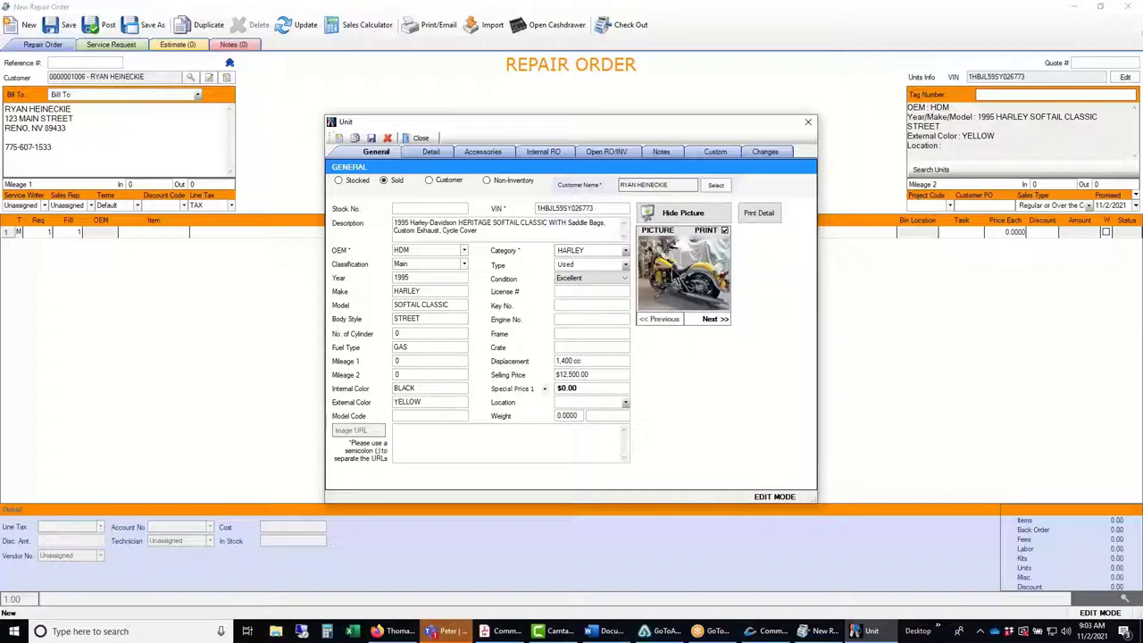
pyautogui.click(683, 217)
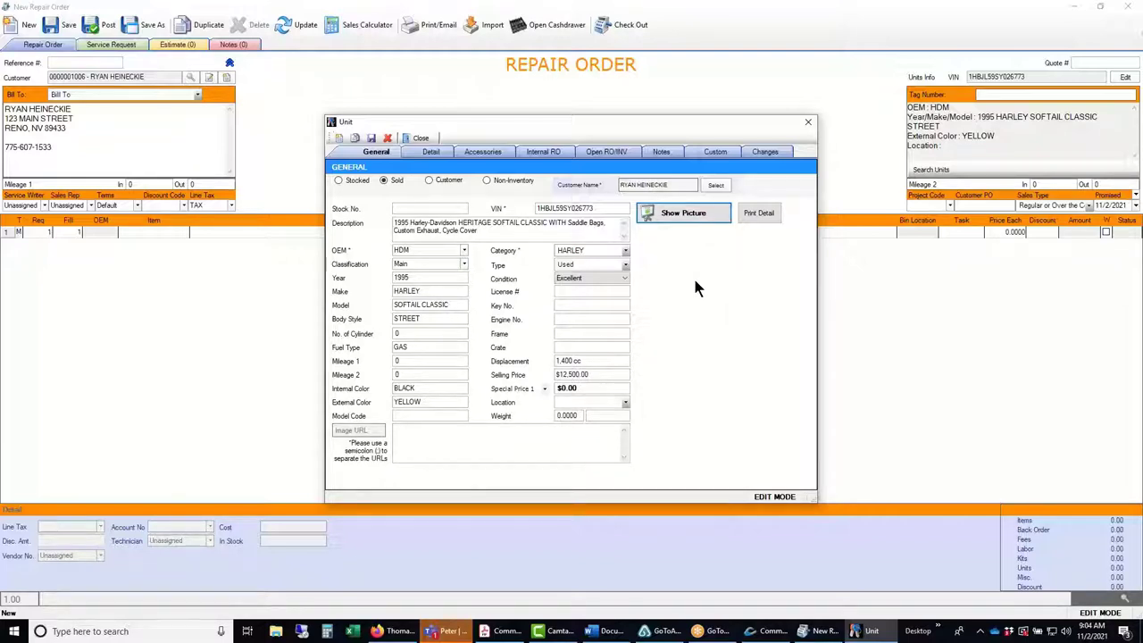
# Save the Harley's unit record and return to the repair order.
pyautogui.click(721, 14)
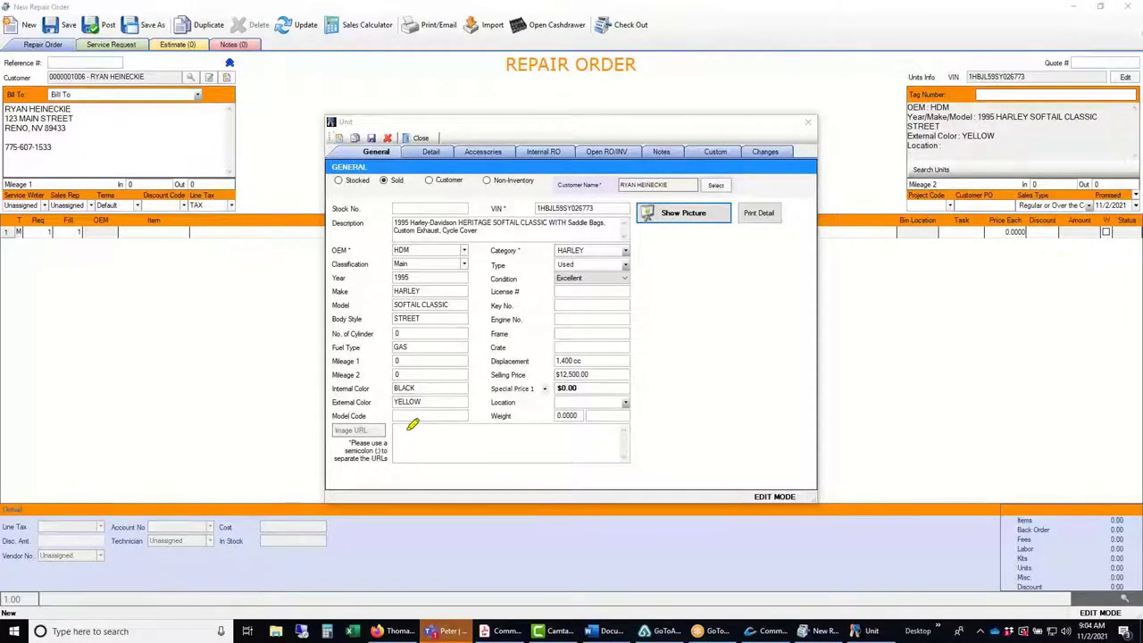
pyautogui.moveTo(399, 433); pyautogui.dragTo(484, 433)
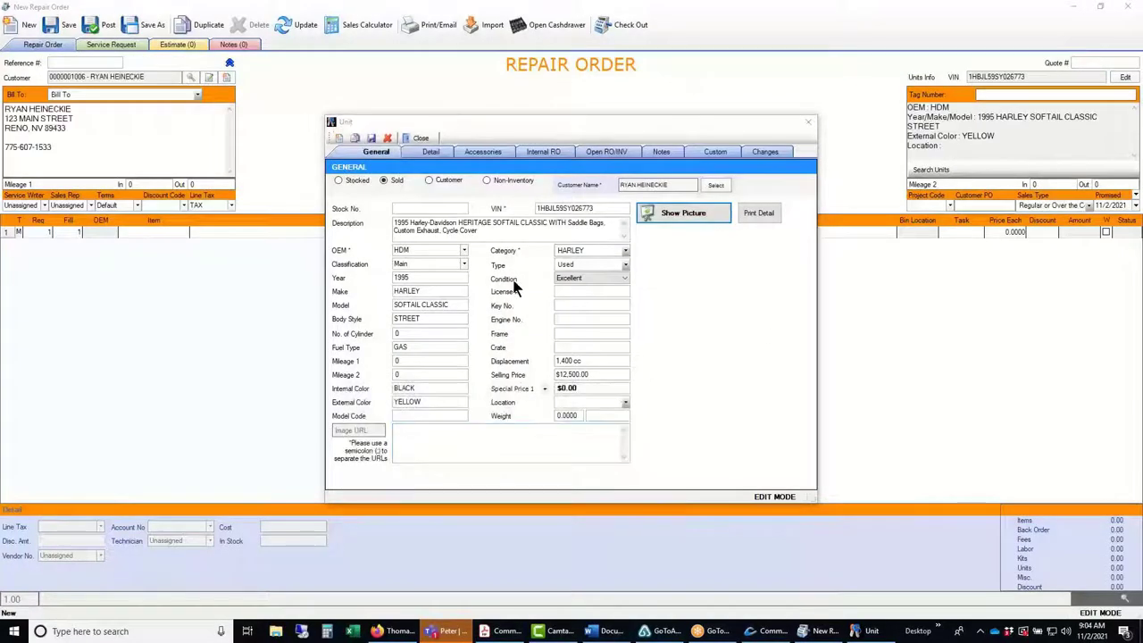
pyautogui.click(370, 138)
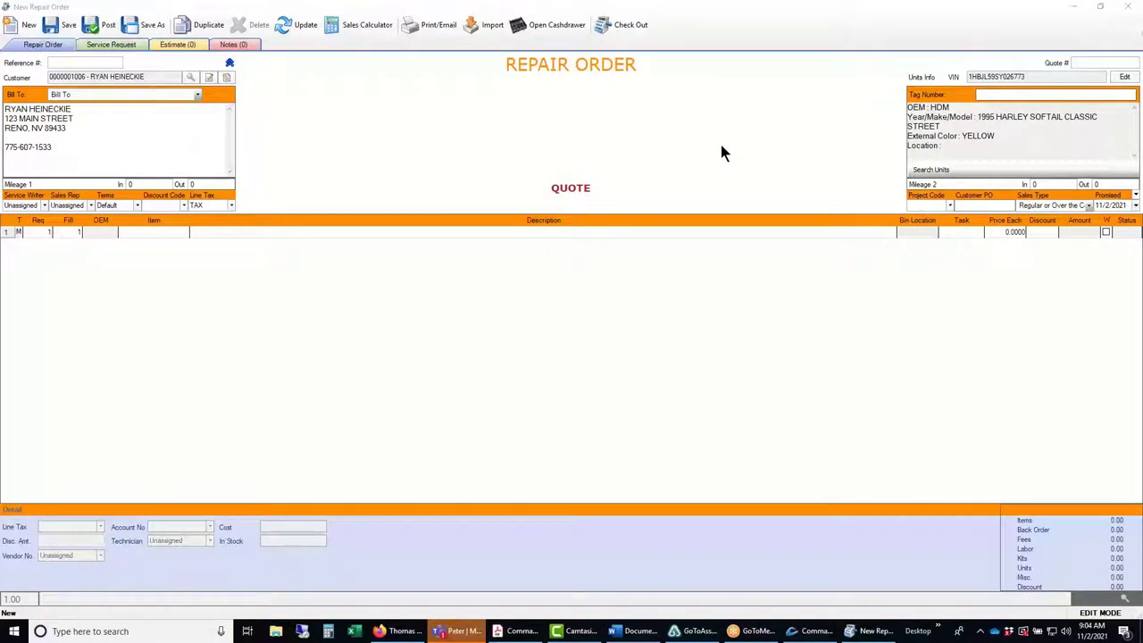
# Enter OIL CHANGE and NEW FRONT TIRE on separate lines of the service request and save the repair order.
pyautogui.click(121, 43)
pyautogui.click(79, 128)
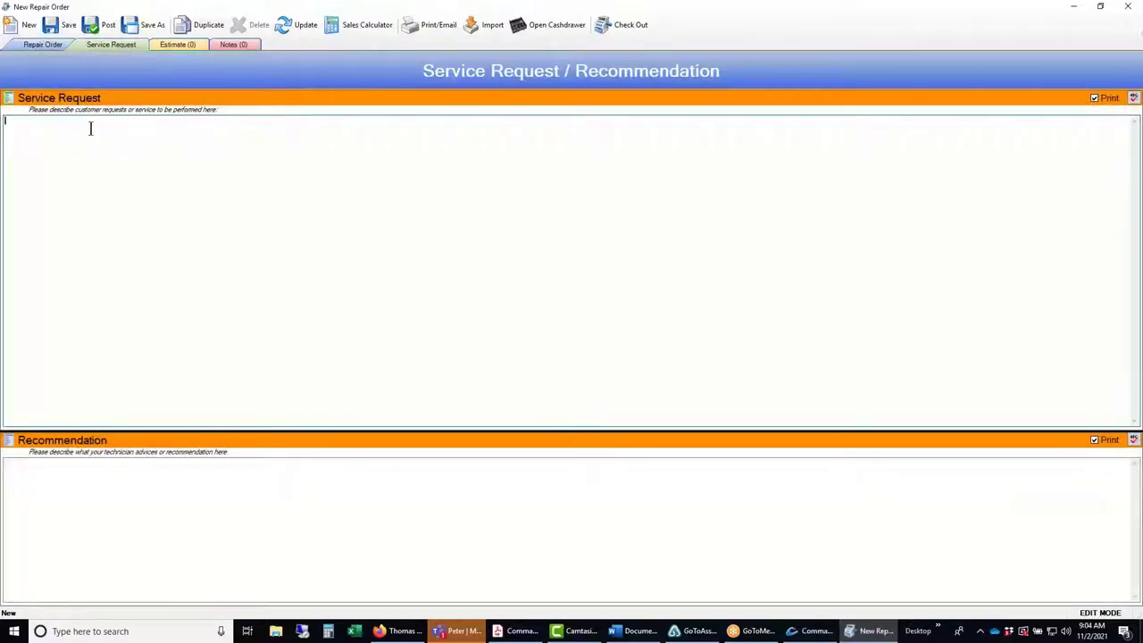
pyautogui.write('OIL CHANGE')
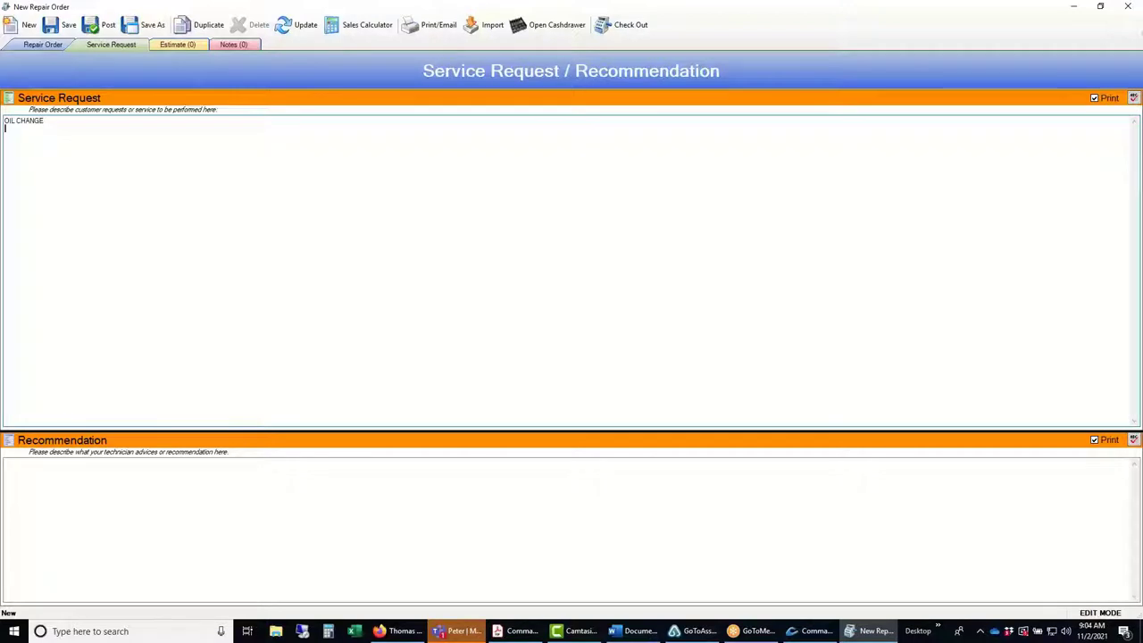
pyautogui.press('Return')
pyautogui.write('NEW FRONT TIRE')
pyautogui.click(63, 24)
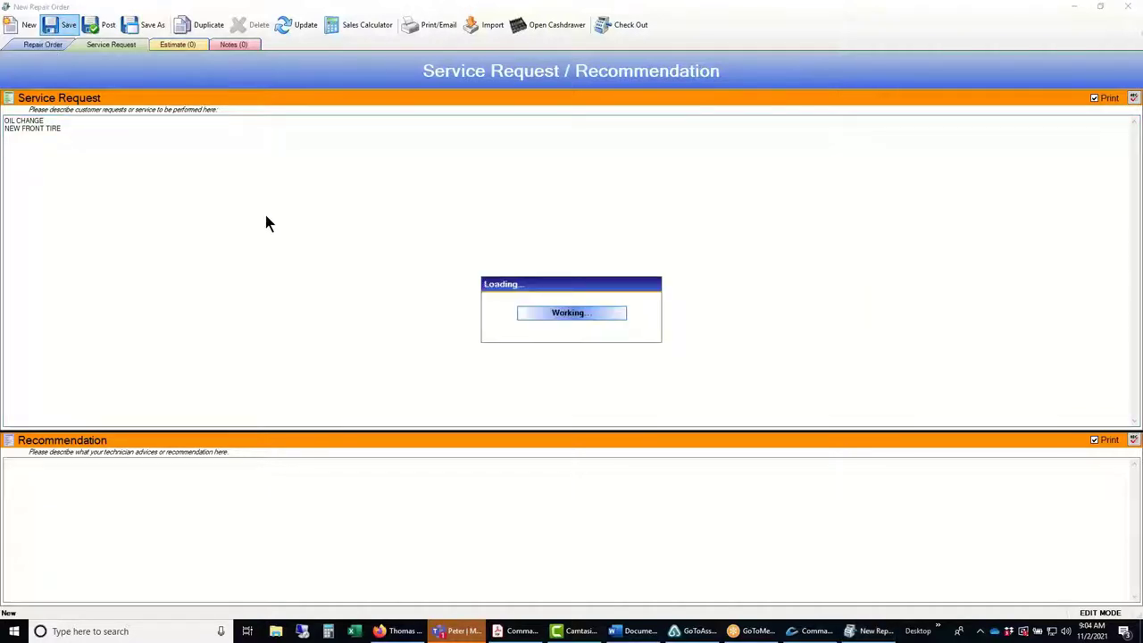
# Enlarge the Recommendation area by shortening the Service Request box above it.
pyautogui.hotkey('ctrl', 'a')
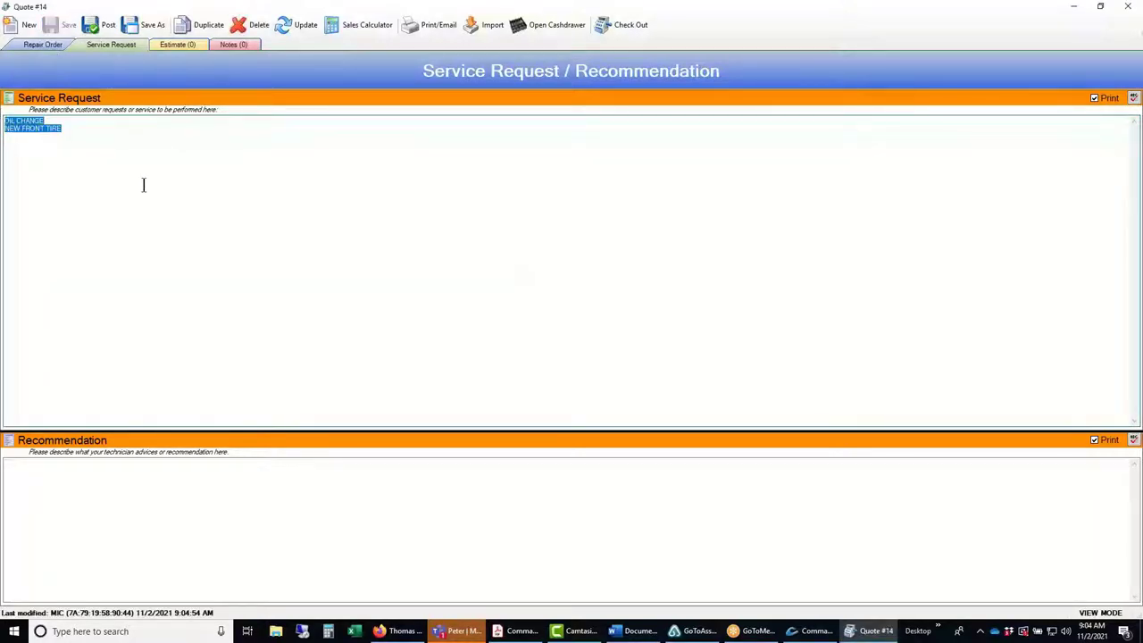
pyautogui.moveTo(249, 425); pyautogui.dragTo(214, 317)
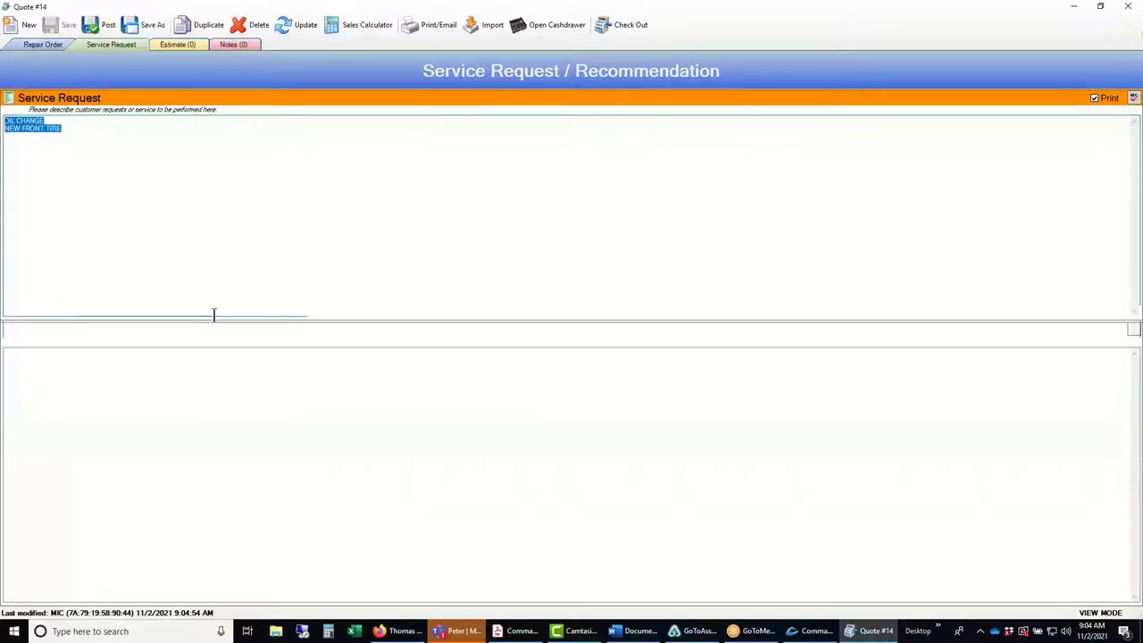
pyautogui.click(193, 151)
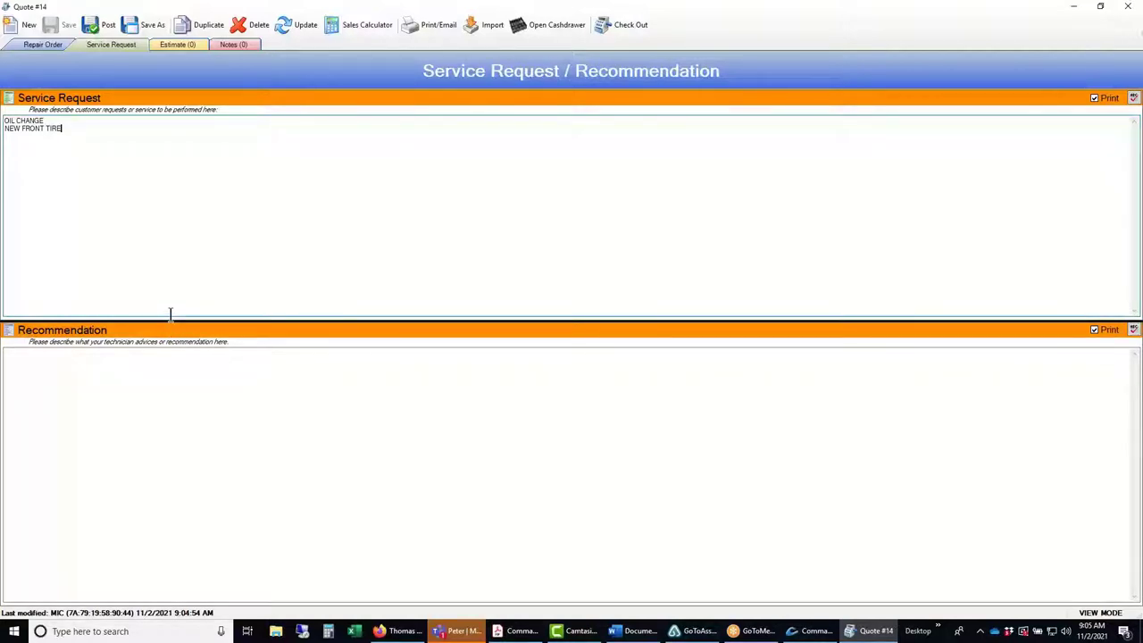
# Look up item number 9052 on the first line of the repair order.
pyautogui.click(34, 45)
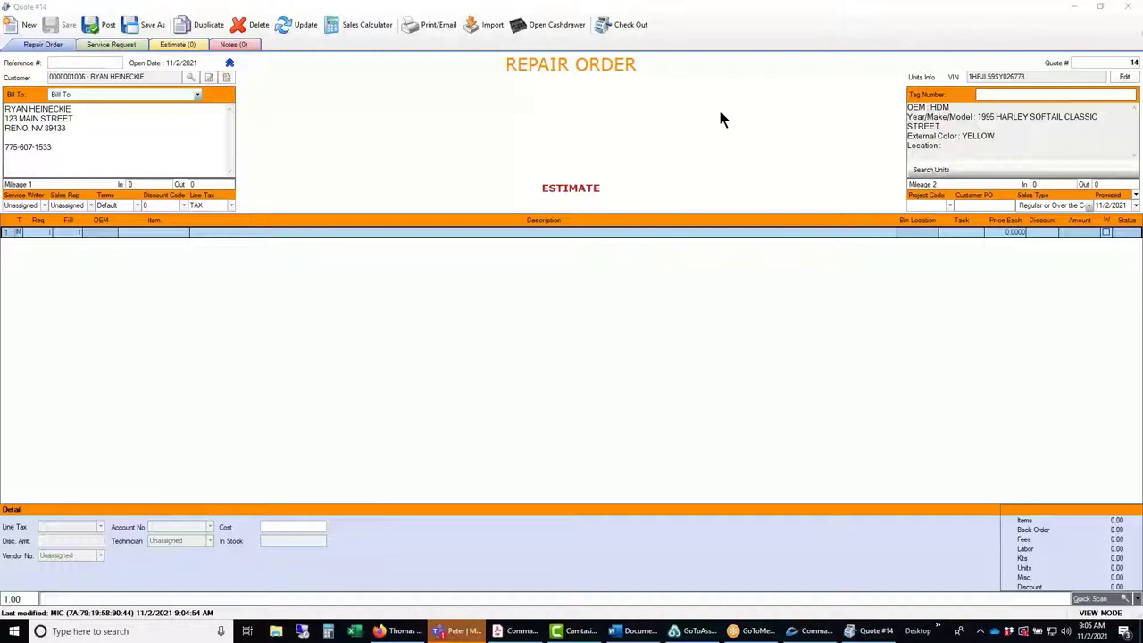
pyautogui.click(145, 236)
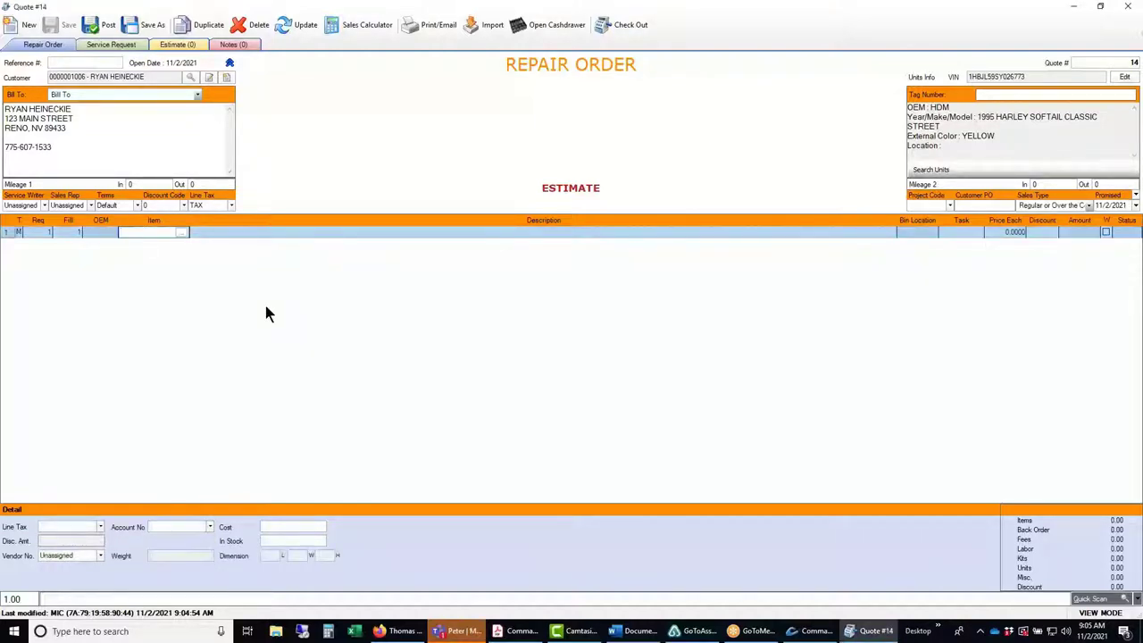
pyautogui.write('9052')
pyautogui.press('Return')
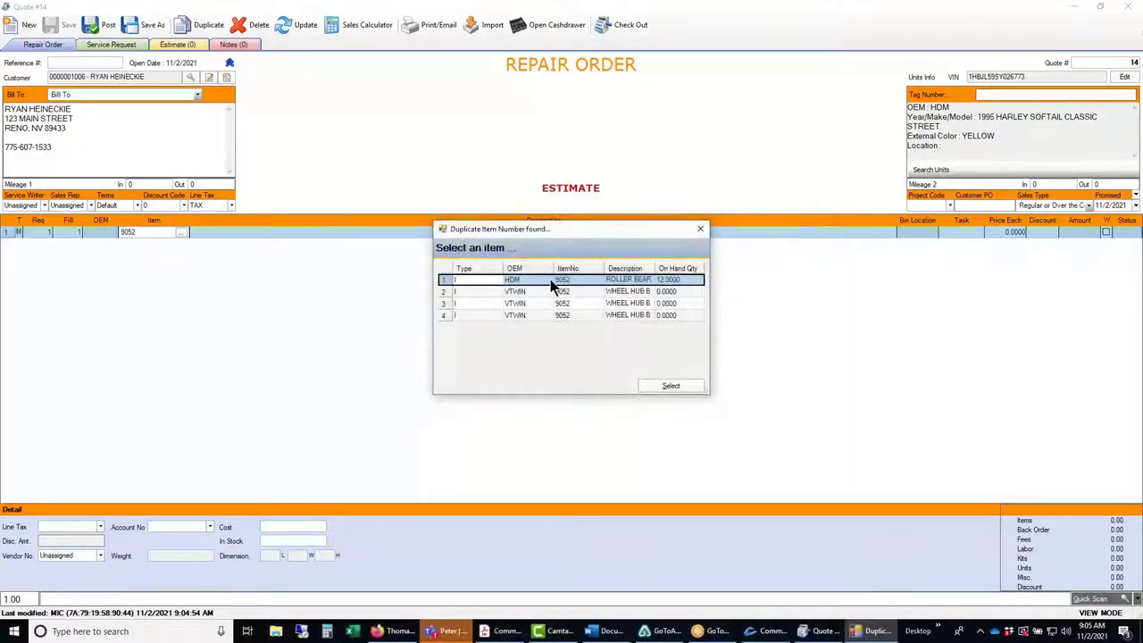
# Accept the HDM match for item 9052, sort its related items by OEM code, and choose PUNLTD bearing DS-540795 for line 1.
pyautogui.press('Return')
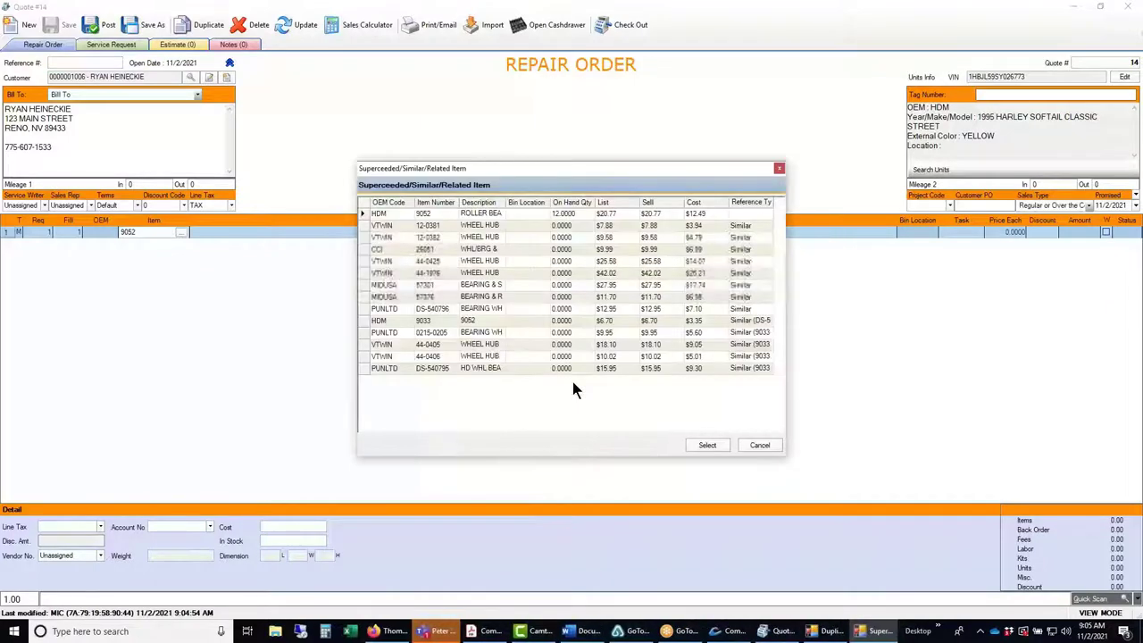
pyautogui.click(401, 202)
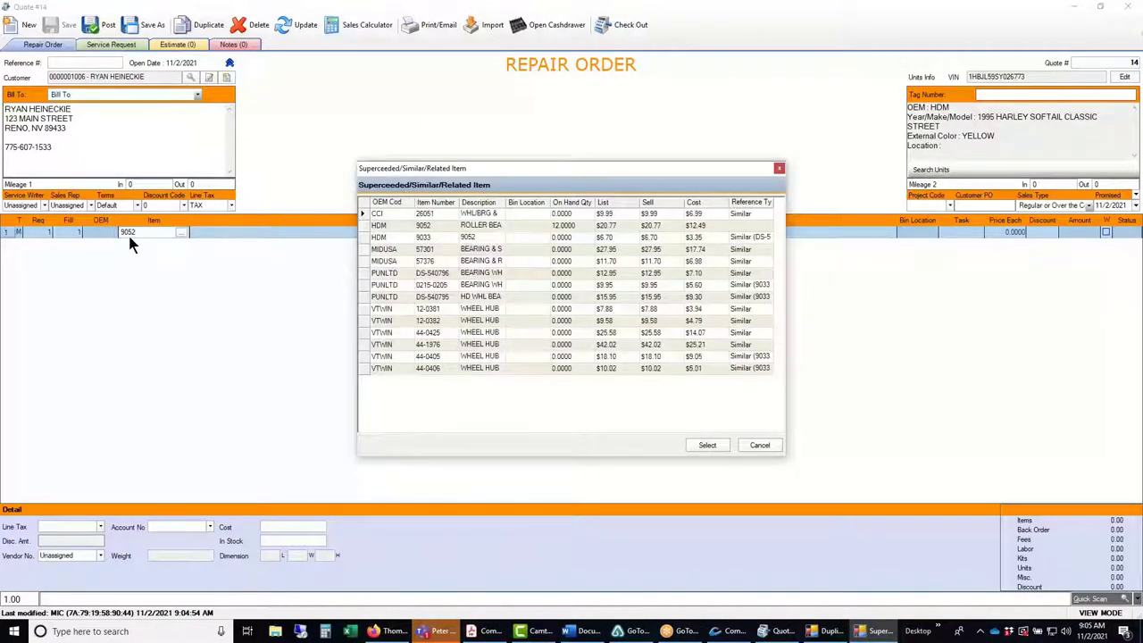
pyautogui.click(449, 299)
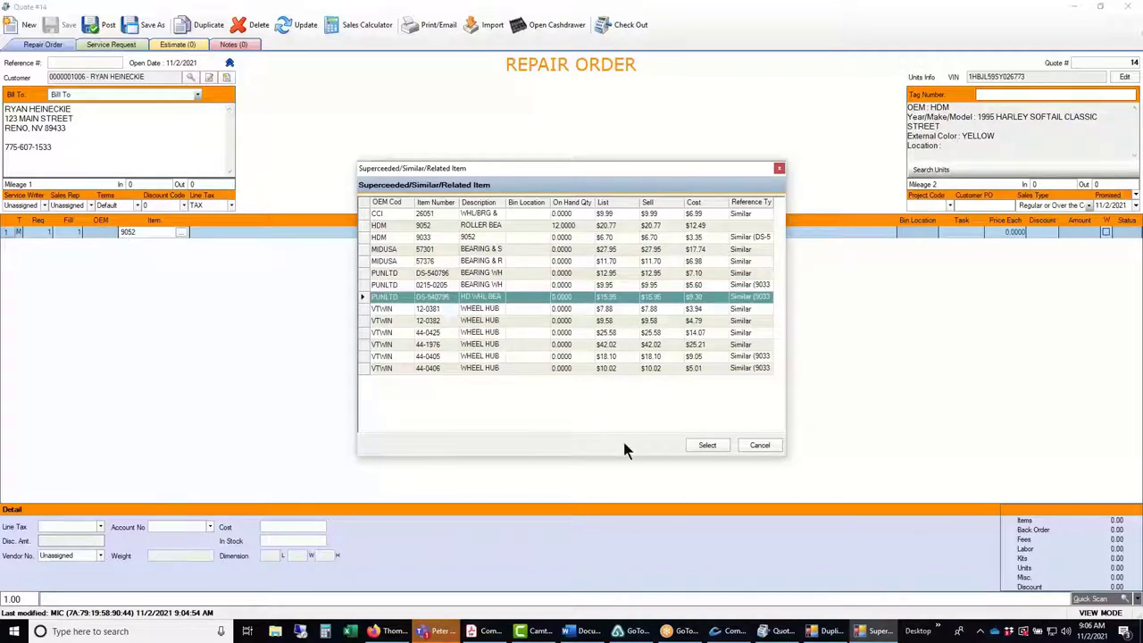
pyautogui.click(705, 445)
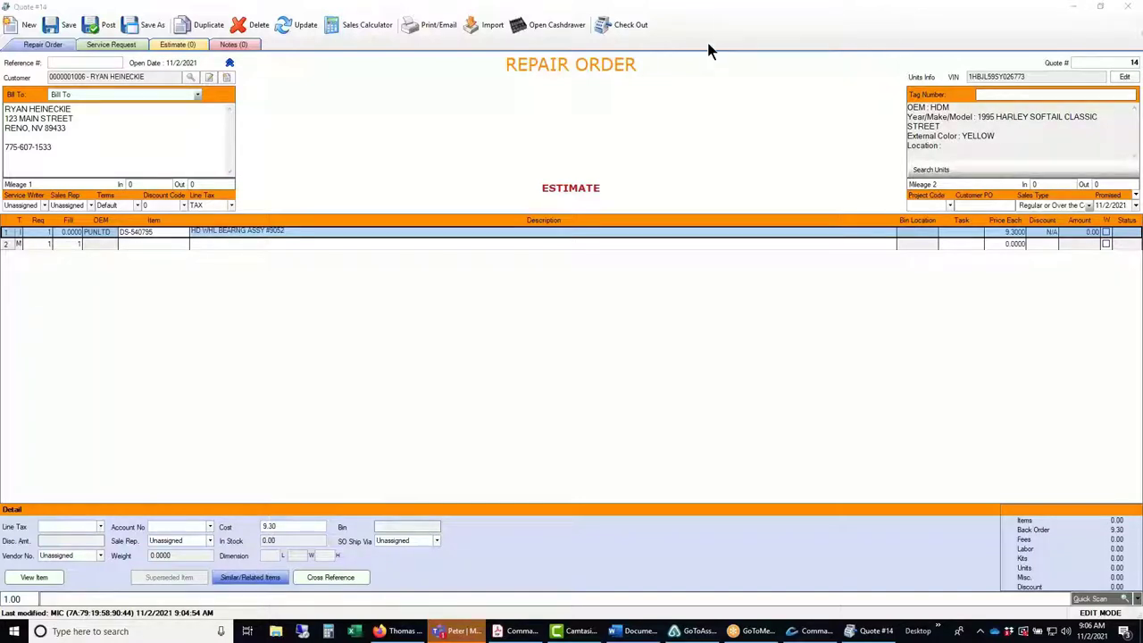
# Enter item 56-0111 on the second line of the repair order and choose the WPS oil filter.
pyautogui.moveTo(956, 234); pyautogui.dragTo(967, 339)
pyautogui.click(134, 245)
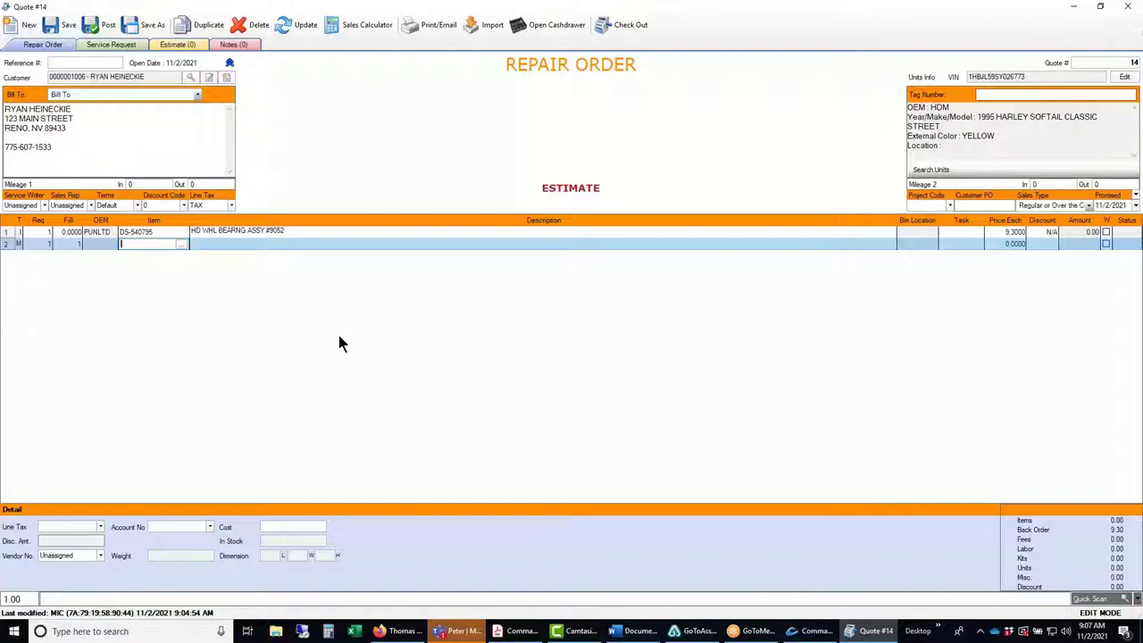
pyautogui.click(9, 232)
pyautogui.click(136, 245)
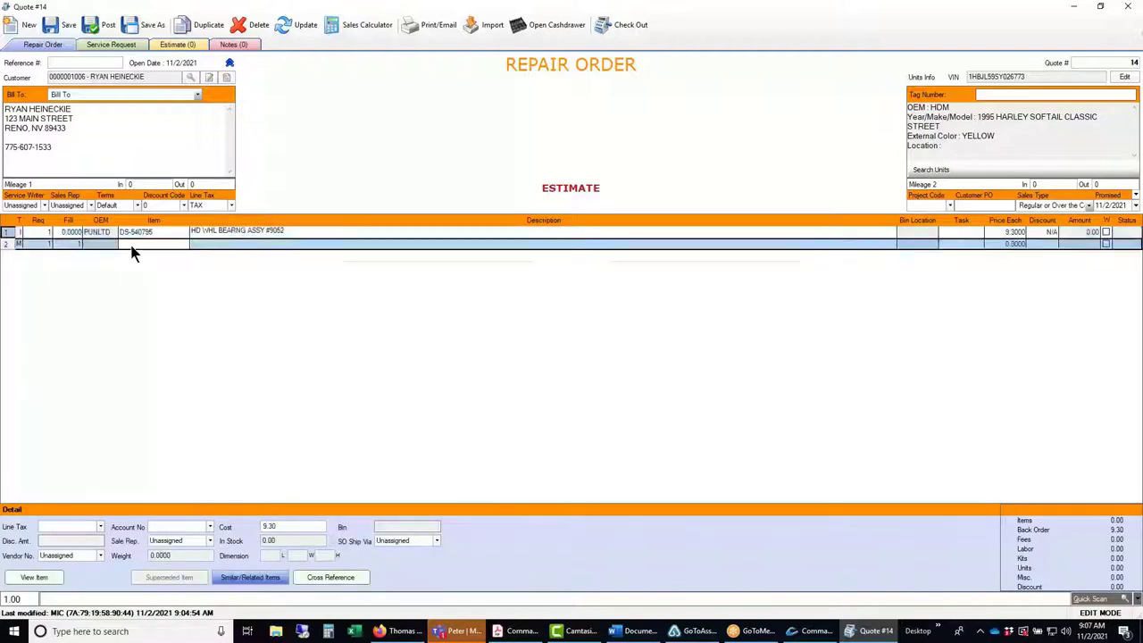
pyautogui.write('56')
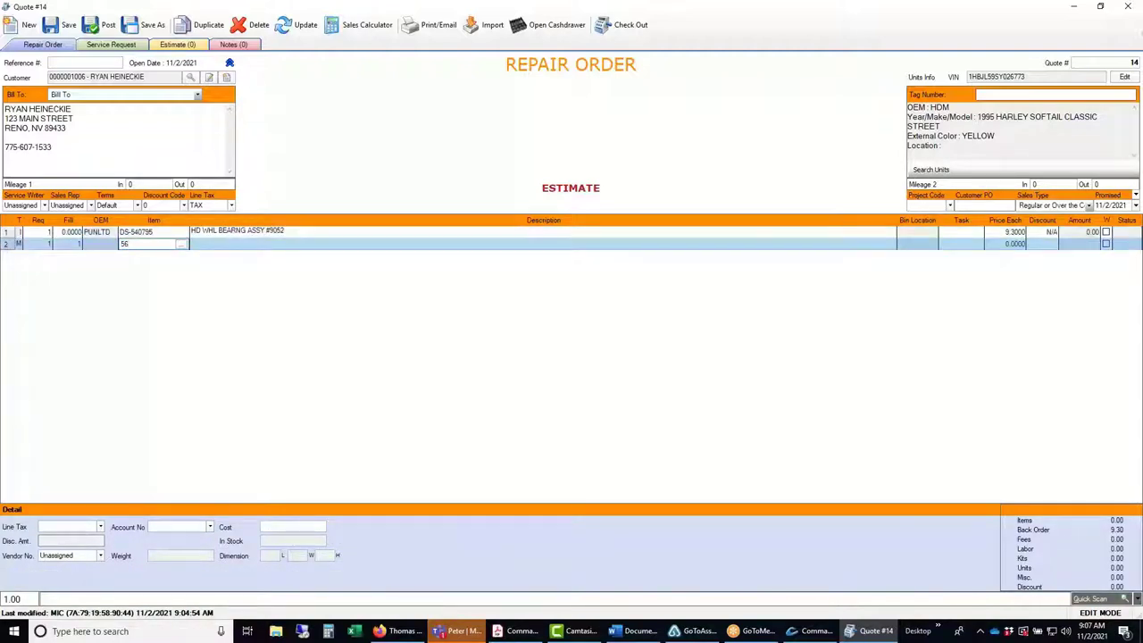
pyautogui.write('-0111')
pyautogui.press('Return')
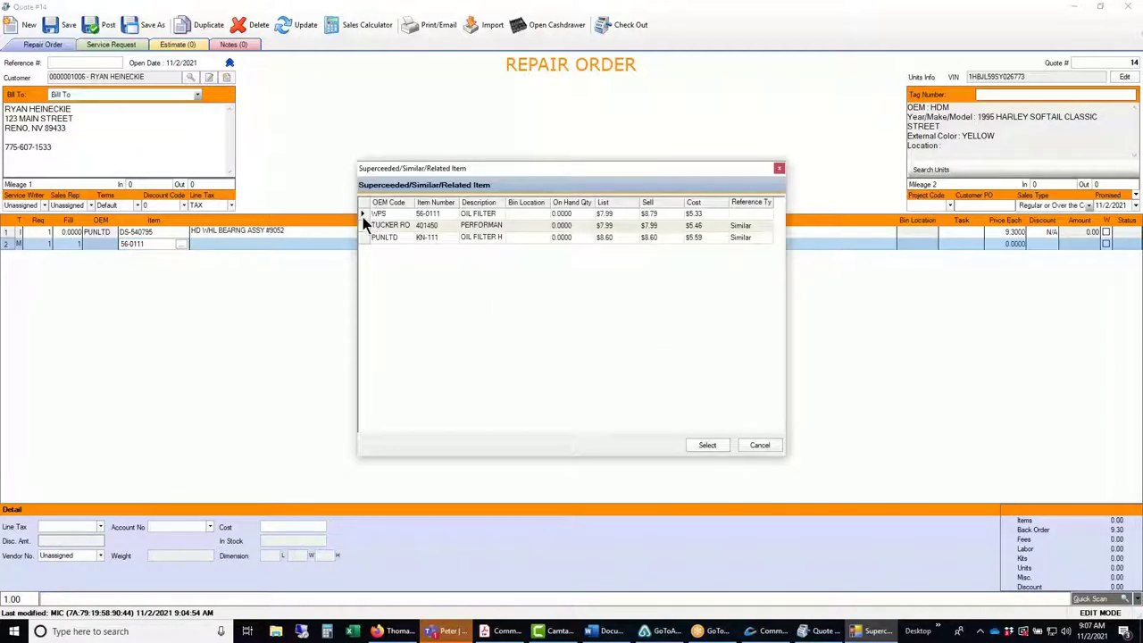
pyautogui.click(363, 214)
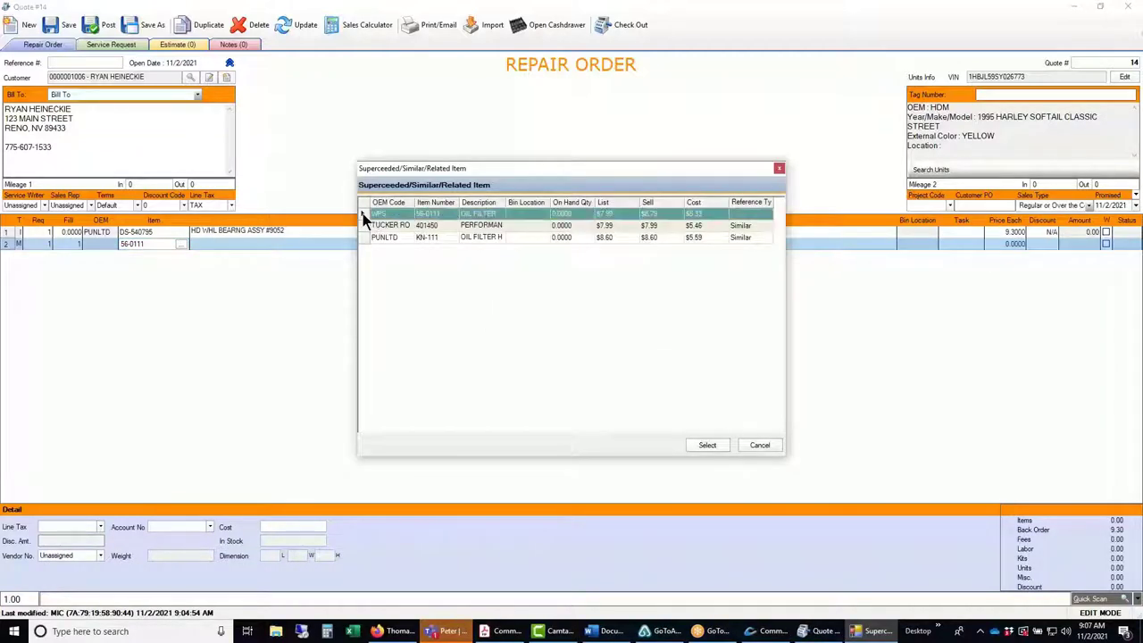
pyautogui.click(706, 445)
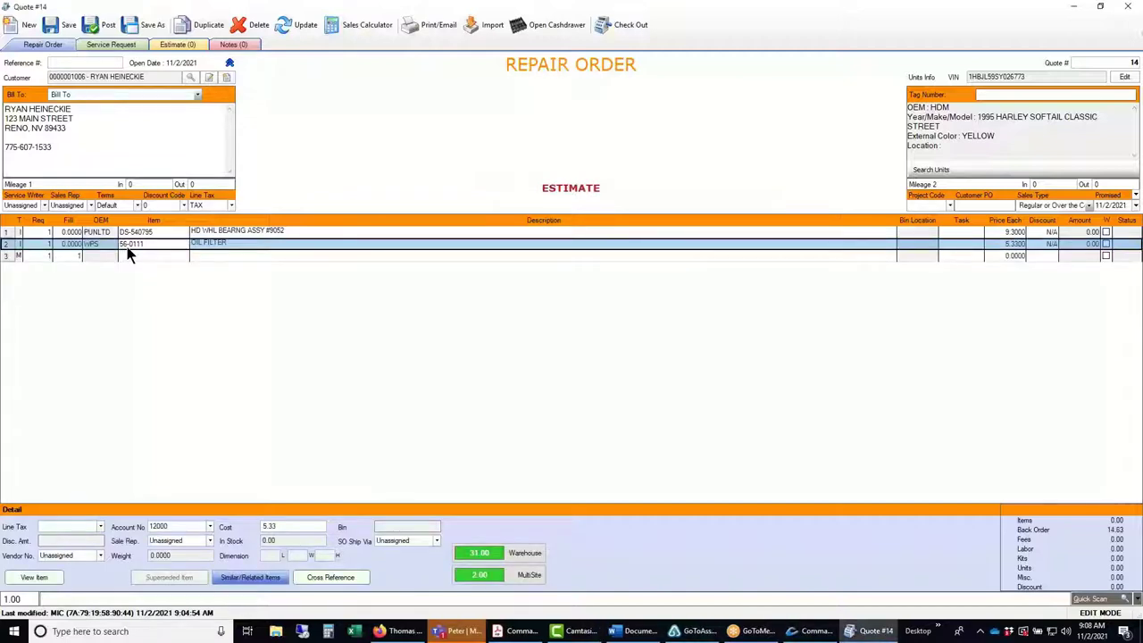
# Check the WPS oil filter's warehouse availability and replace it with the similar Tucker Rocky oil filter 401450.
pyautogui.click(514, 555)
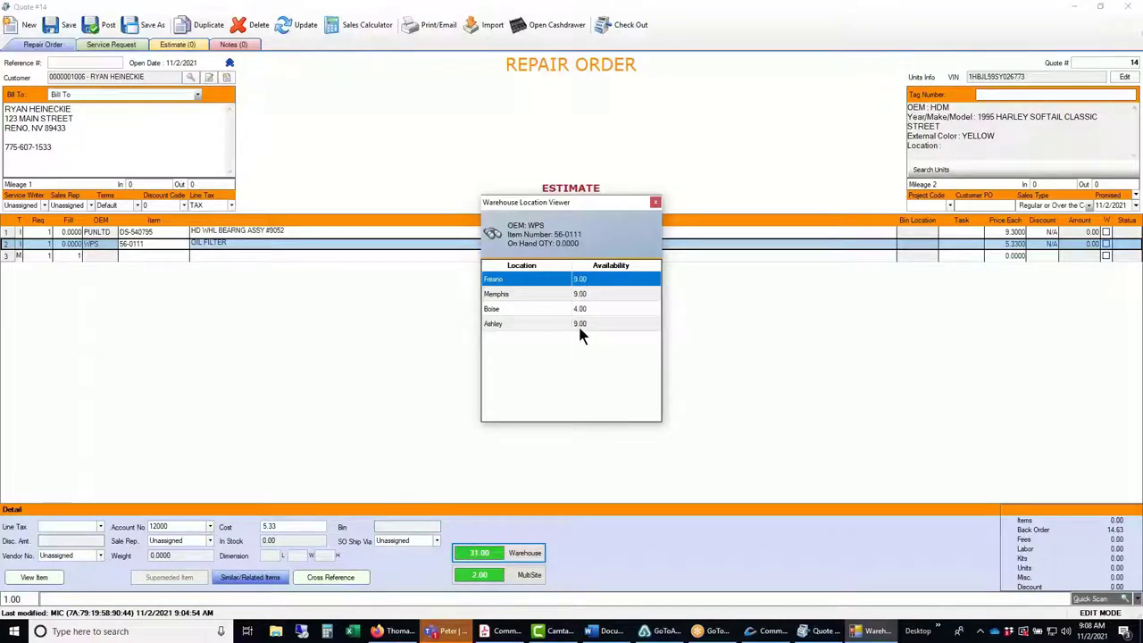
pyautogui.click(655, 202)
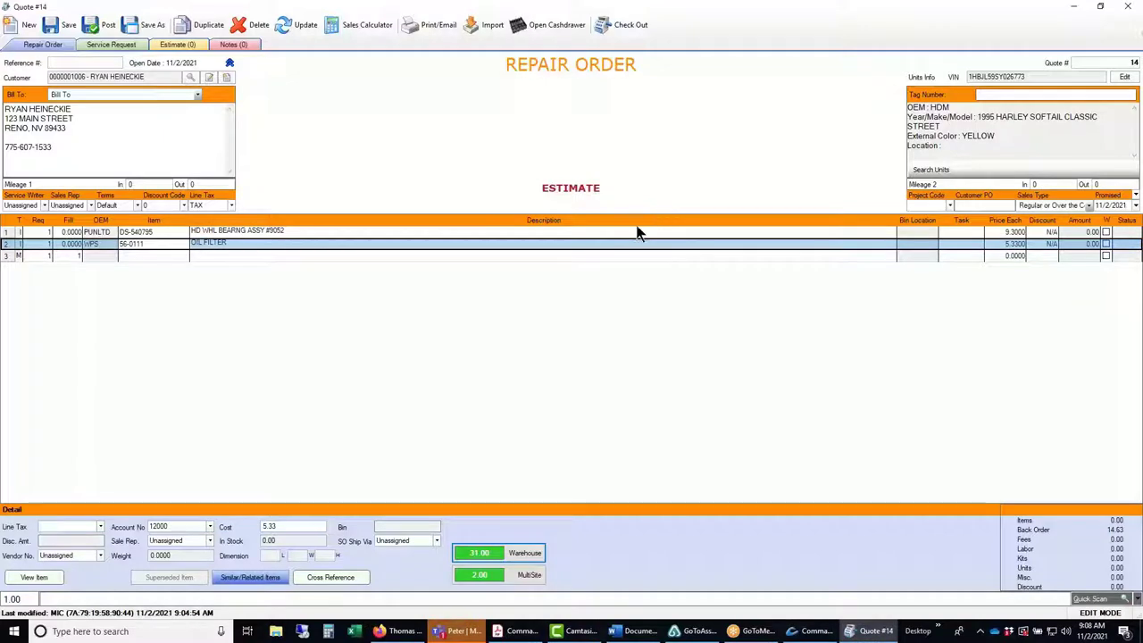
pyautogui.click(248, 577)
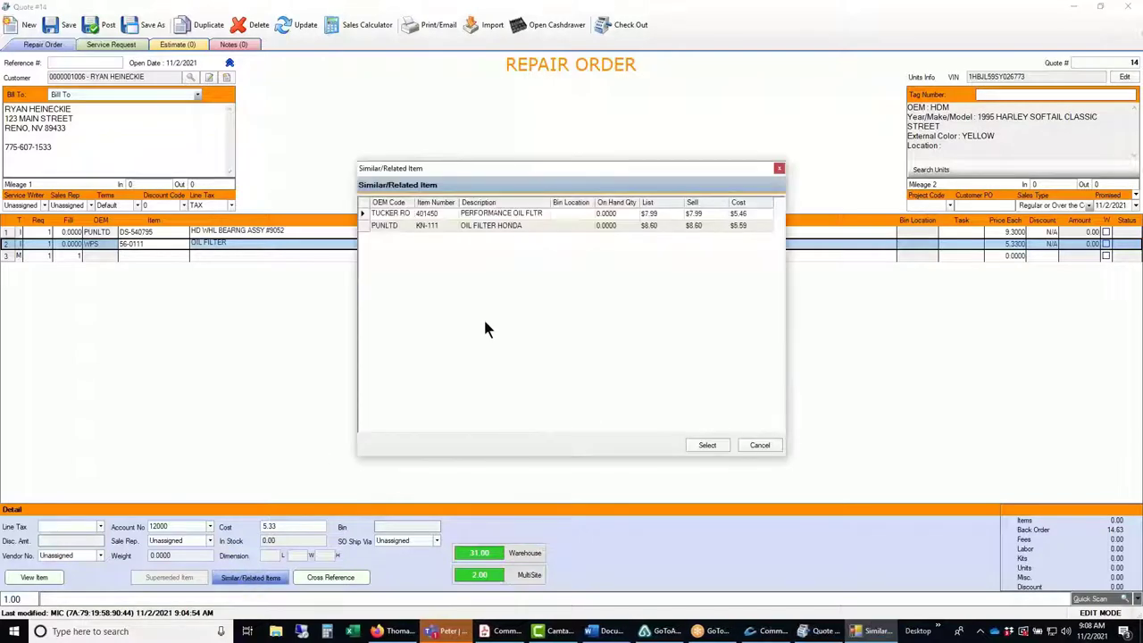
pyautogui.click(364, 215)
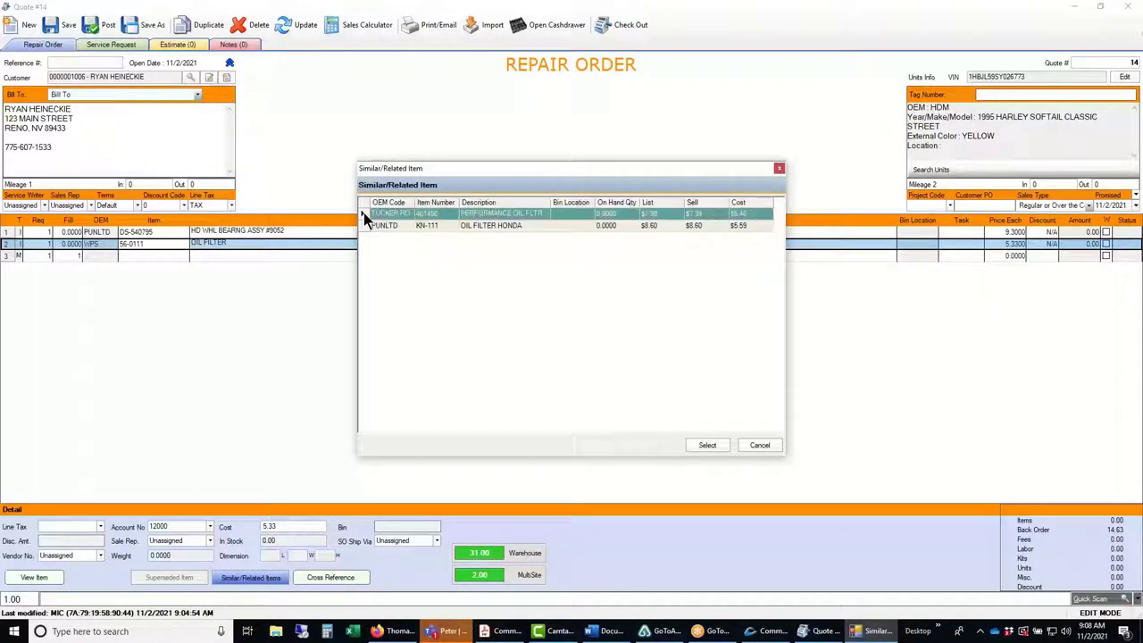
pyautogui.click(706, 444)
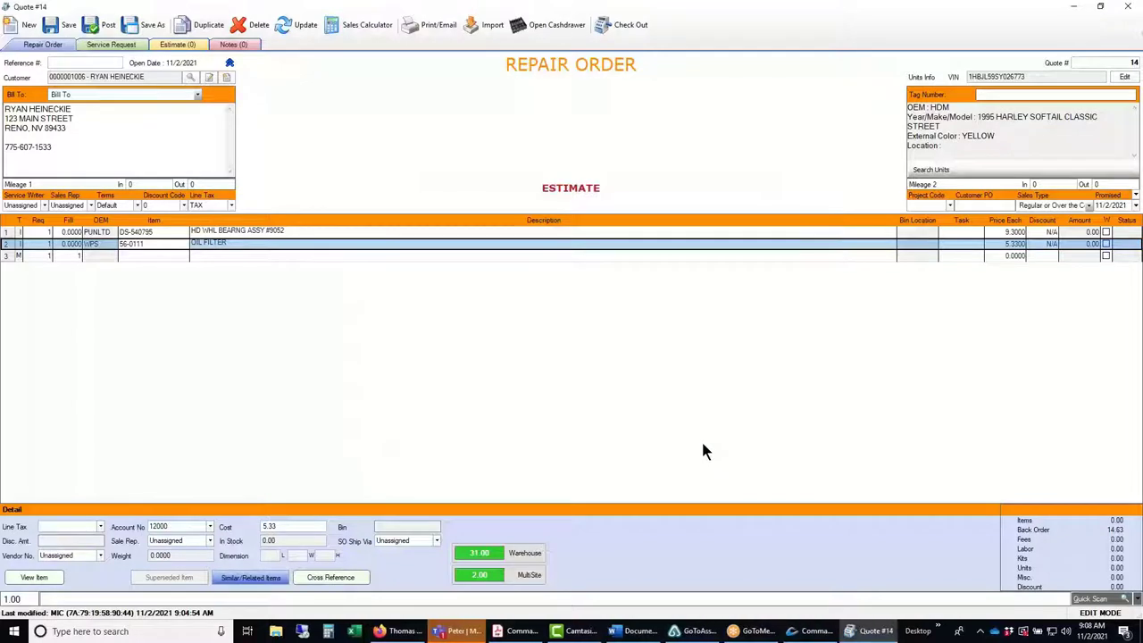
# View the warehouse availability of the Tucker Rocky oil filter and look at the inventory search for the third line.
pyautogui.click(527, 554)
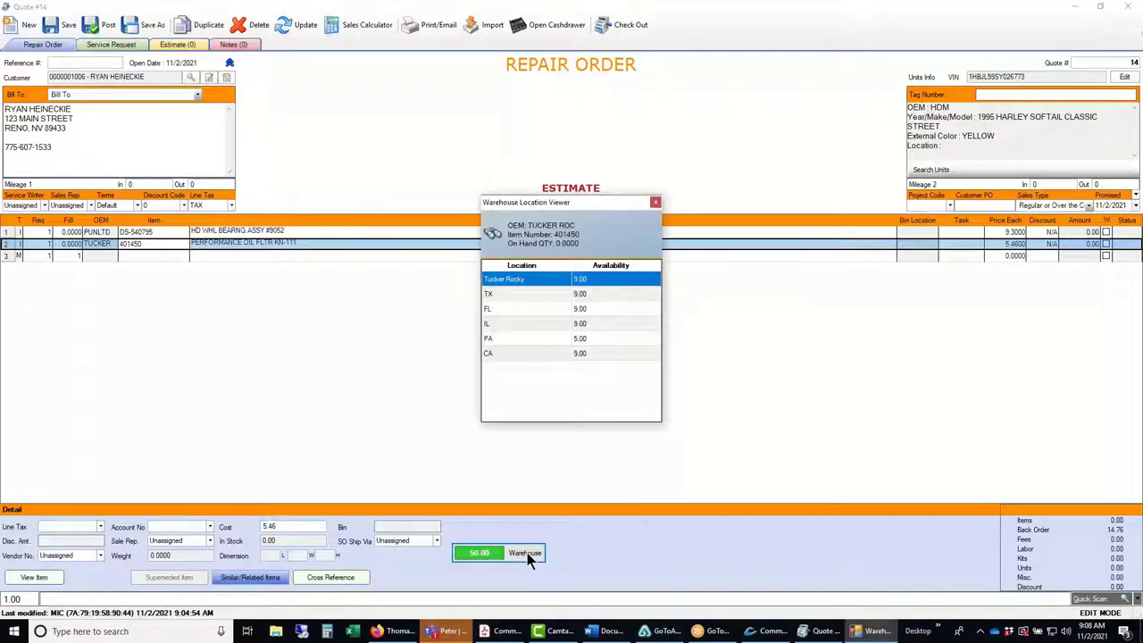
pyautogui.click(656, 203)
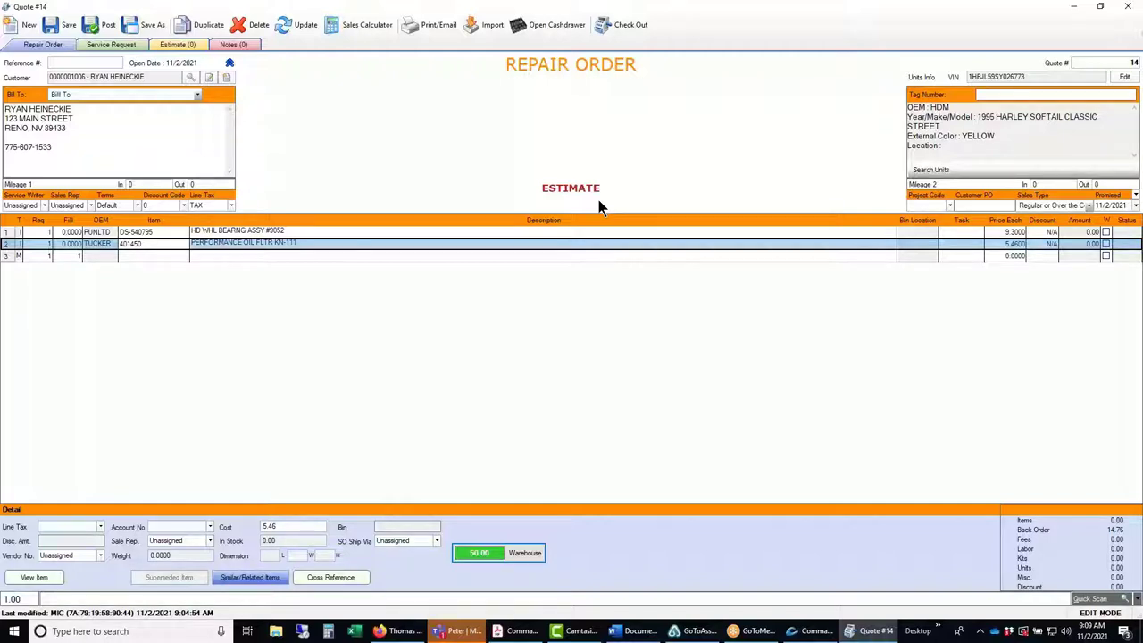
pyautogui.click(125, 258)
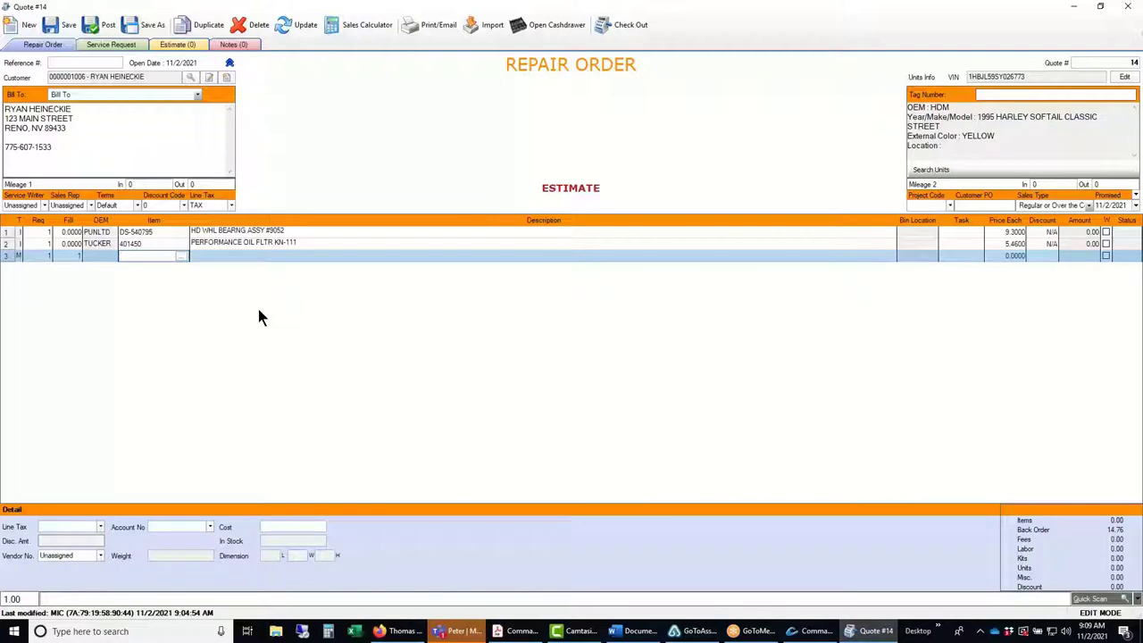
pyautogui.click(183, 259)
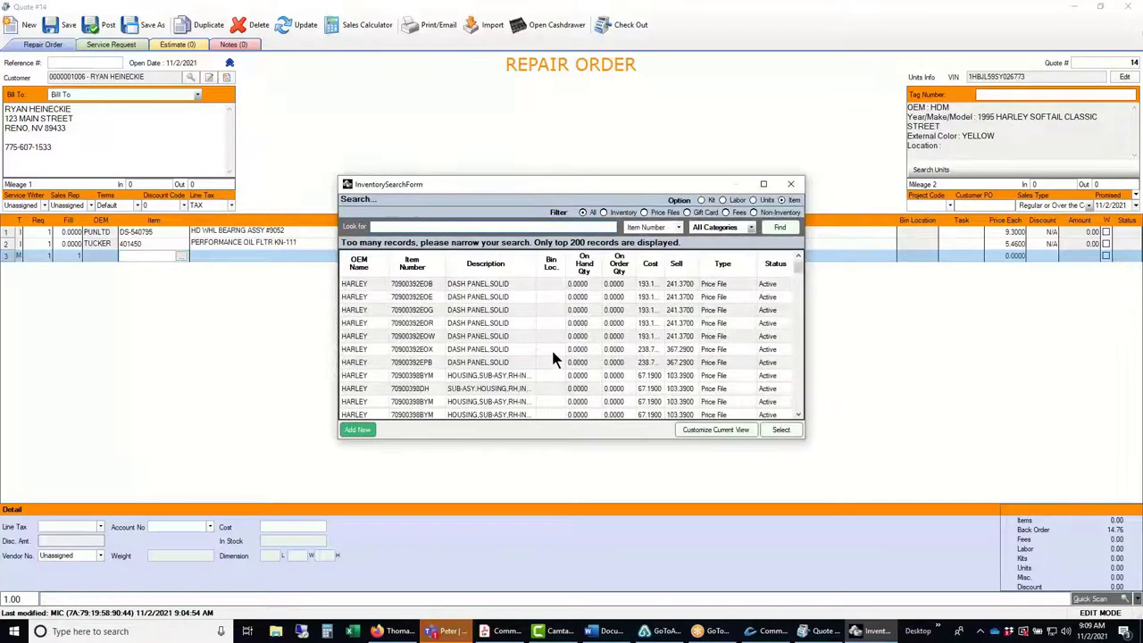
pyautogui.click(791, 185)
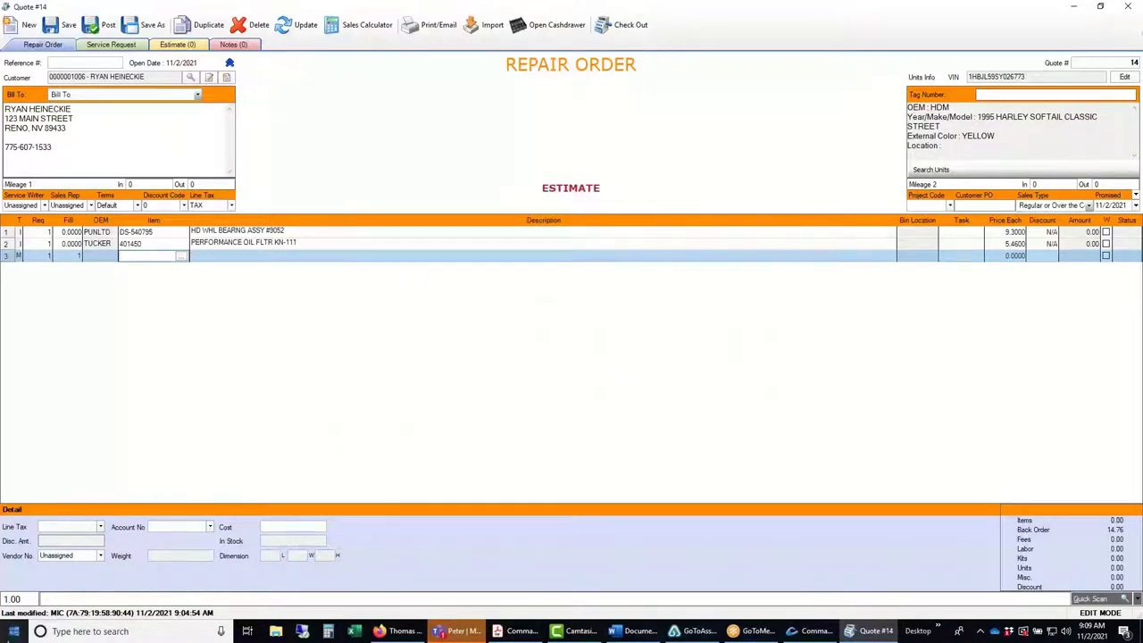
# Switch to the desktop and launch the HLSM EPC parts catalogue.
pyautogui.rightClick(15, 633)
pyautogui.click(44, 618)
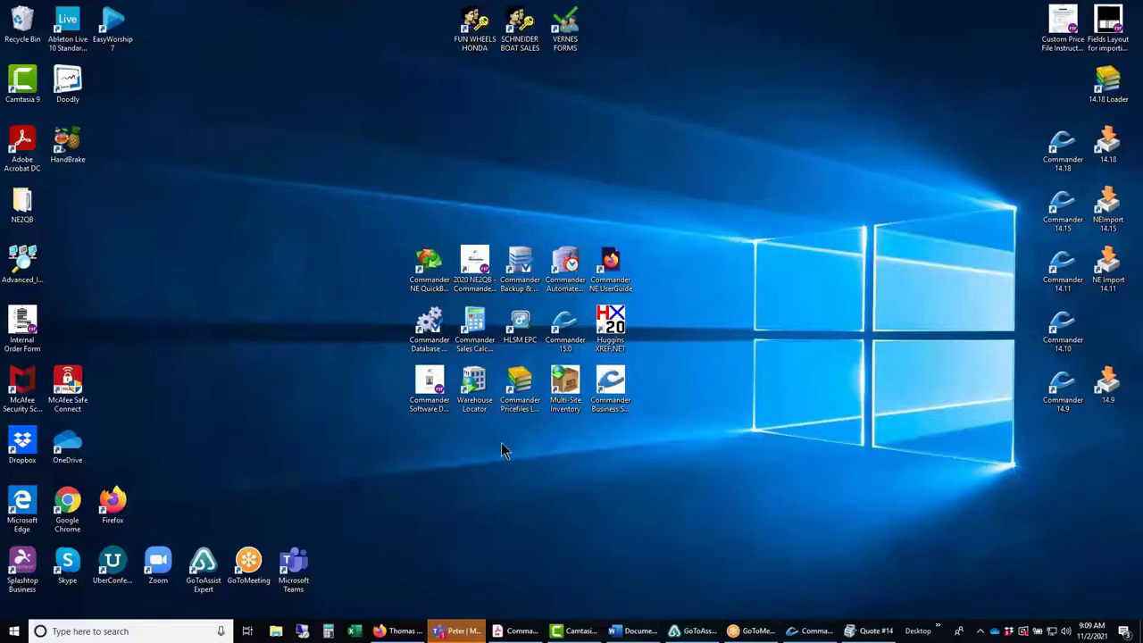
pyautogui.doubleClick(522, 326)
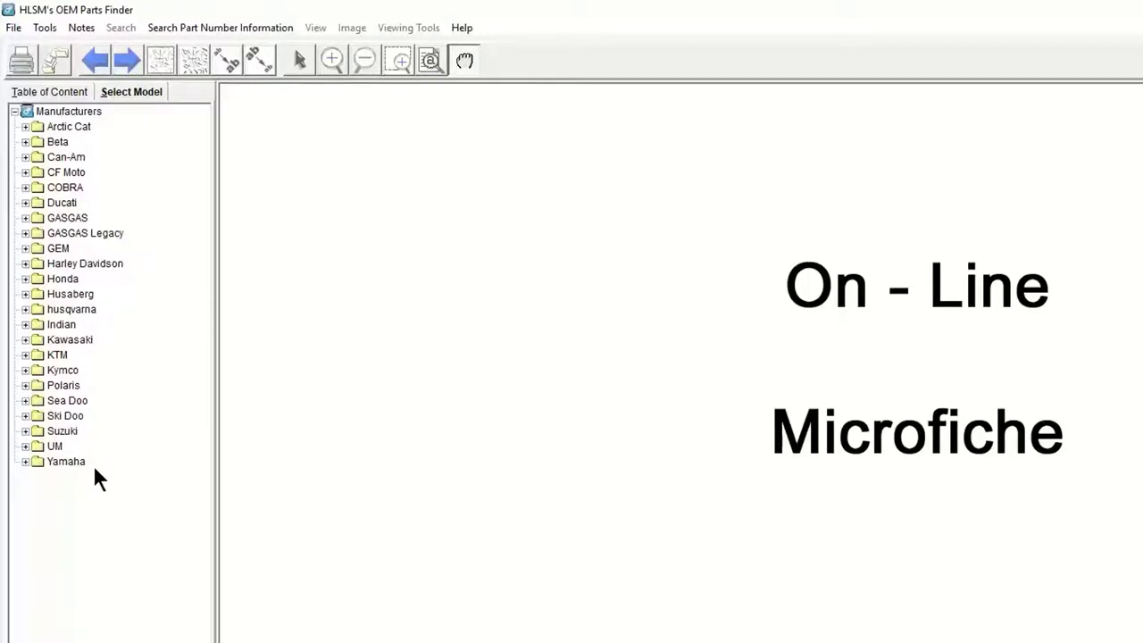
# Open the 1995 Harley Davidson Street Bike FLSTC Heritage Classic (BJ) catalogue and widen the model list.
pyautogui.doubleClick(36, 260)
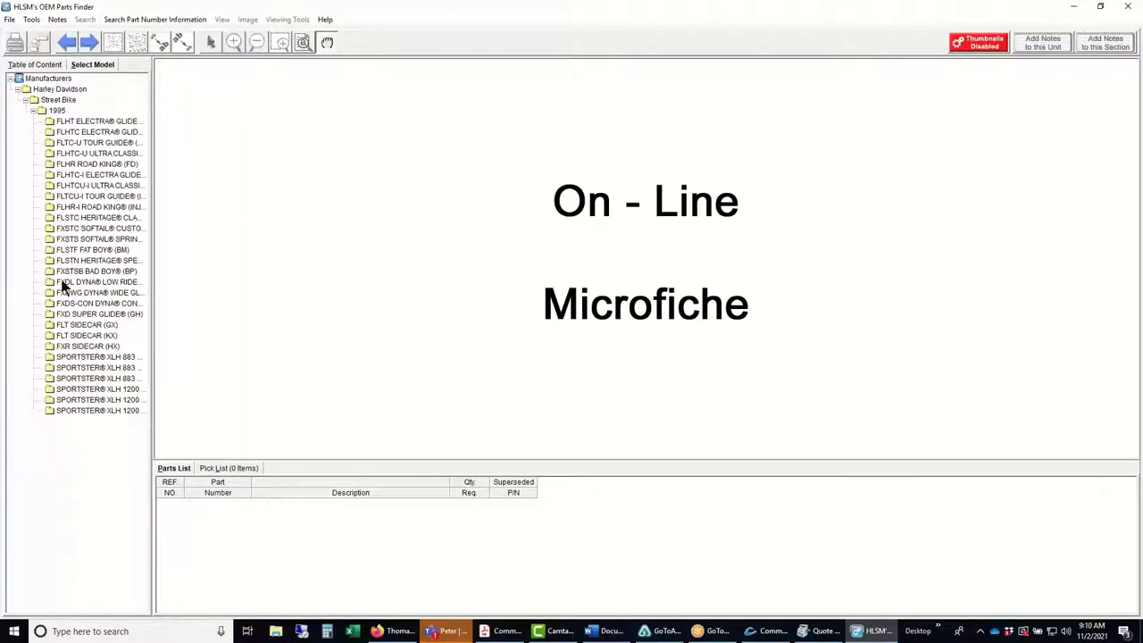
pyautogui.moveTo(155, 276); pyautogui.dragTo(277, 266)
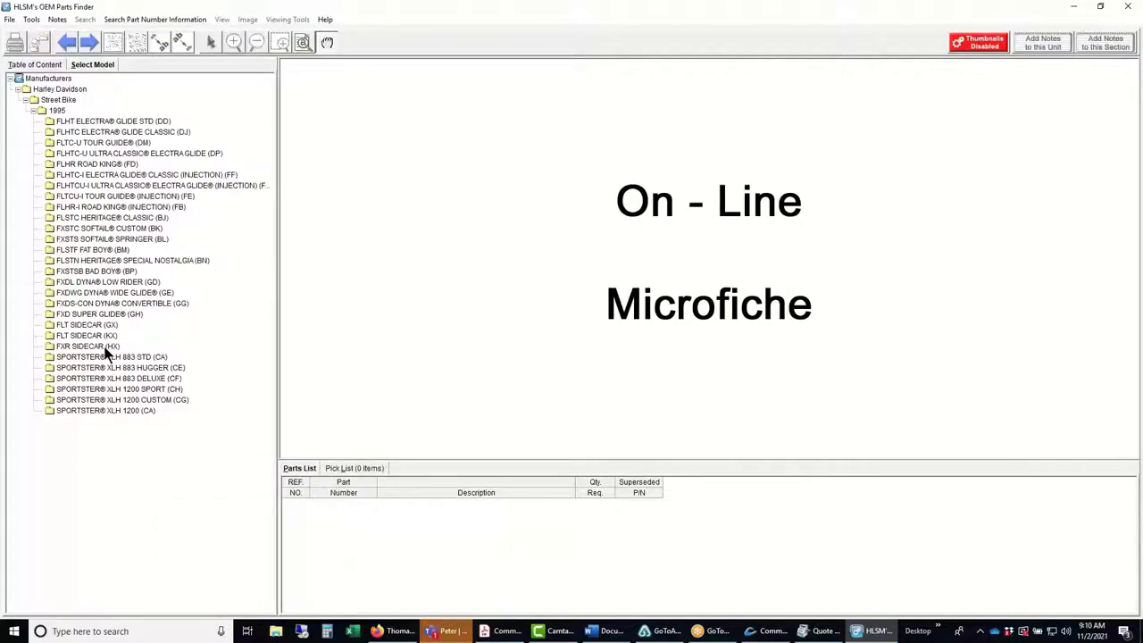
pyautogui.doubleClick(90, 217)
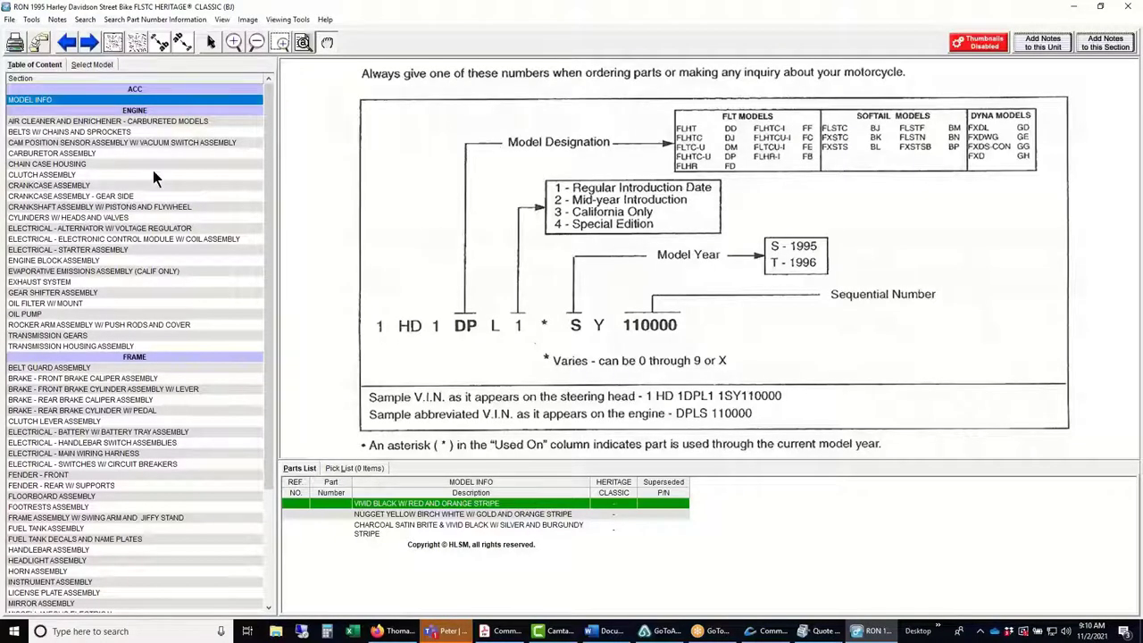
# Open the Carburetor Assembly section, enlarge its exploded diagram, and give the parts list more height.
pyautogui.click(92, 153)
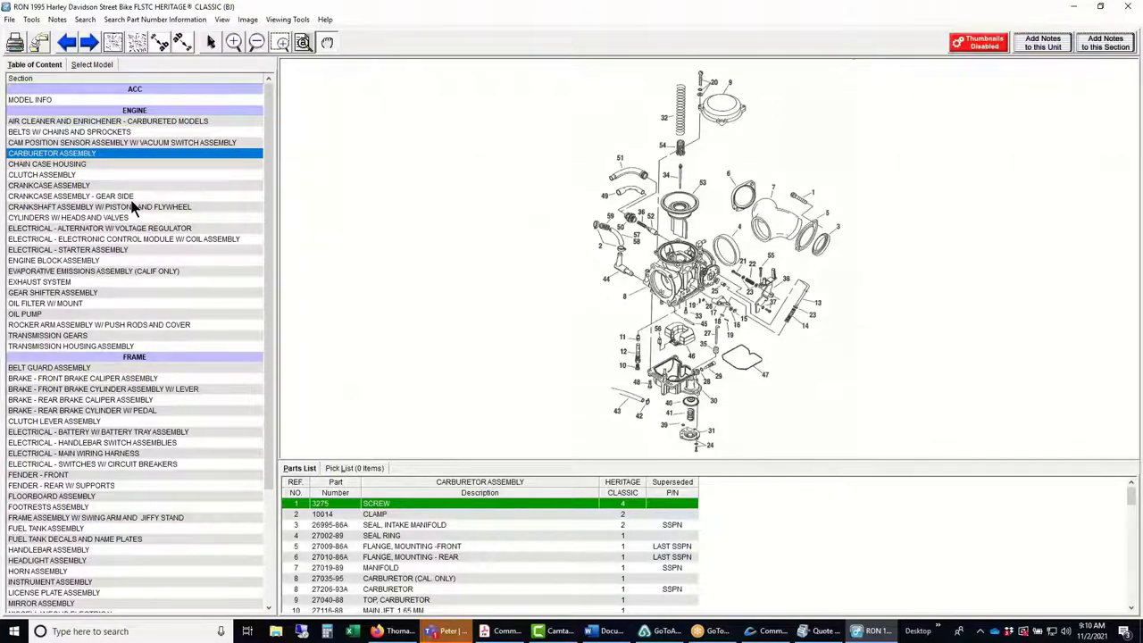
pyautogui.click(234, 43)
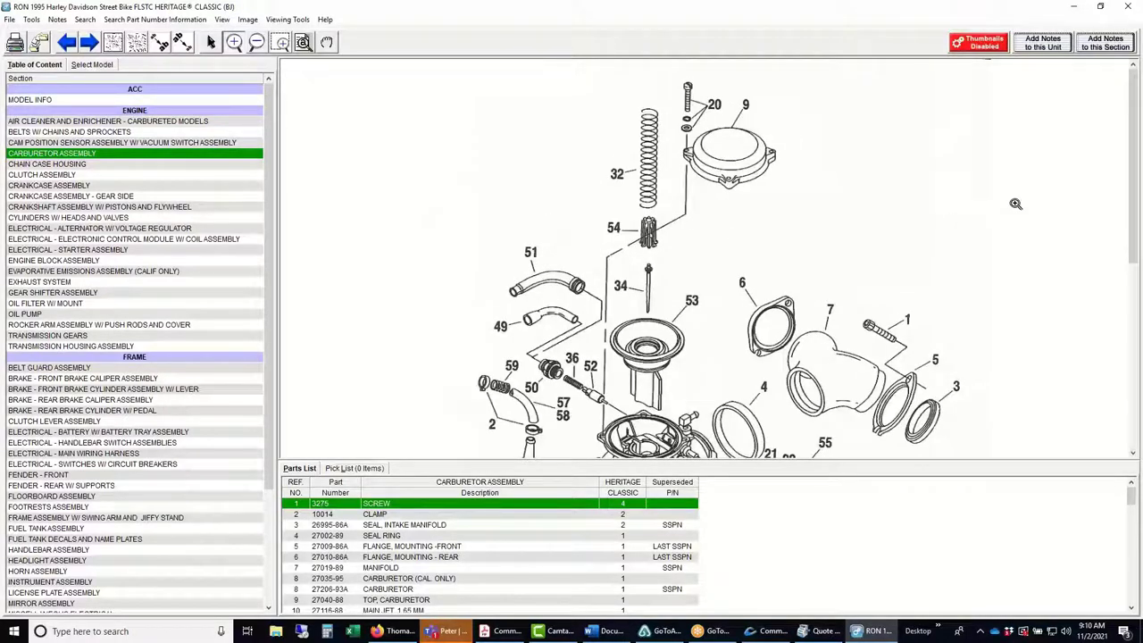
pyautogui.moveTo(1136, 183); pyautogui.dragTo(1136, 281)
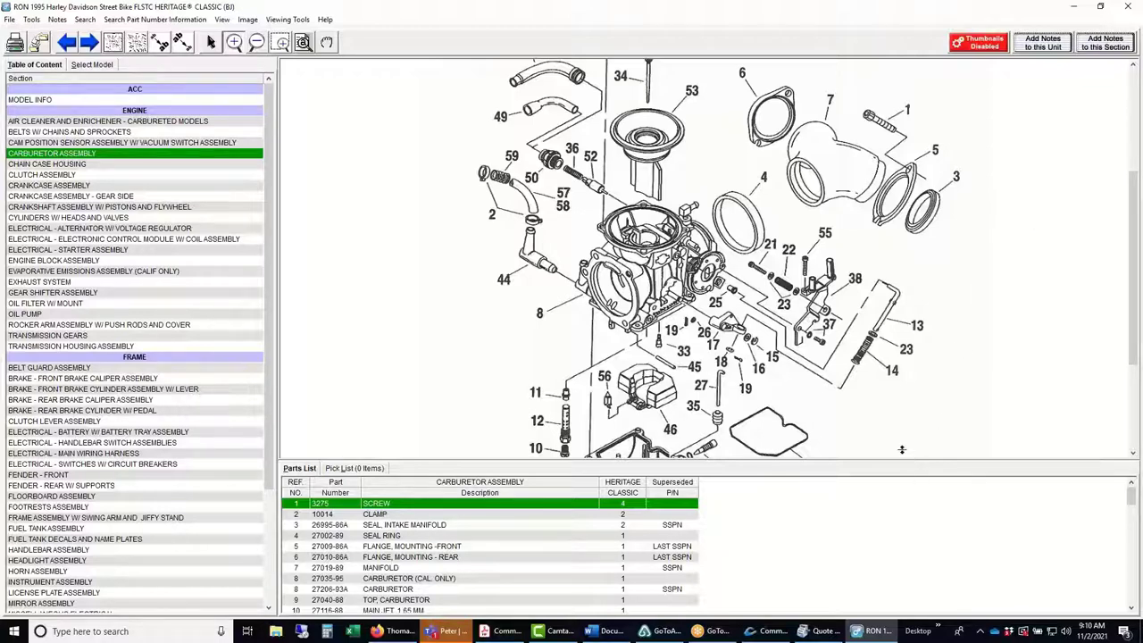
pyautogui.moveTo(901, 449); pyautogui.dragTo(886, 350)
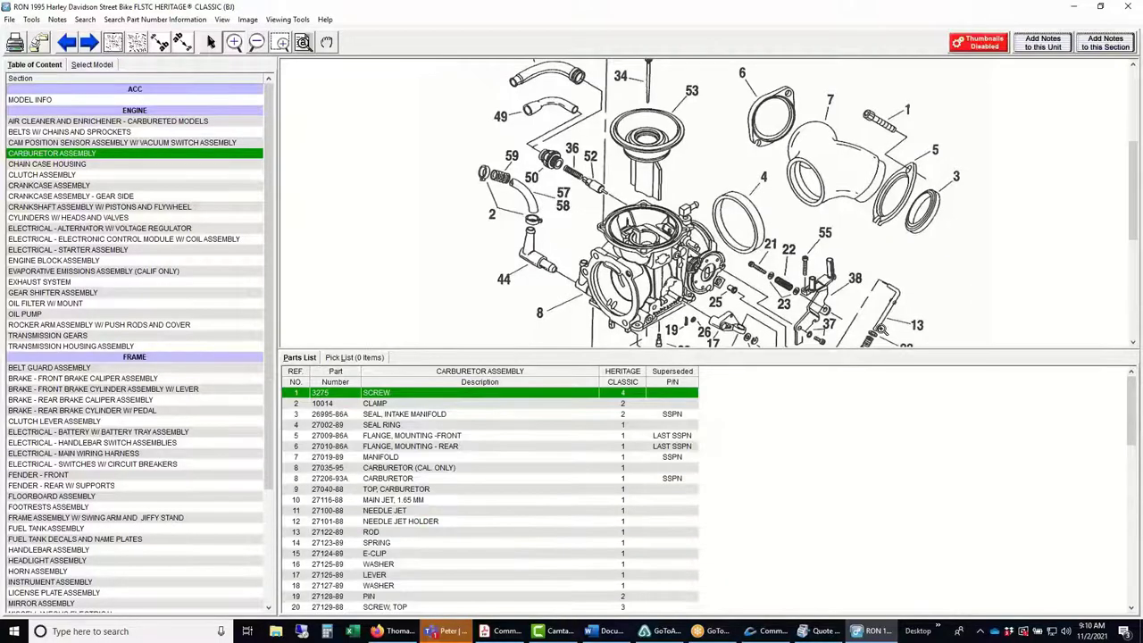
# Open the details of intake manifold seal 26995-86A and examine where it is used across all Harley Davidson Street Bike models.
pyautogui.click(399, 415)
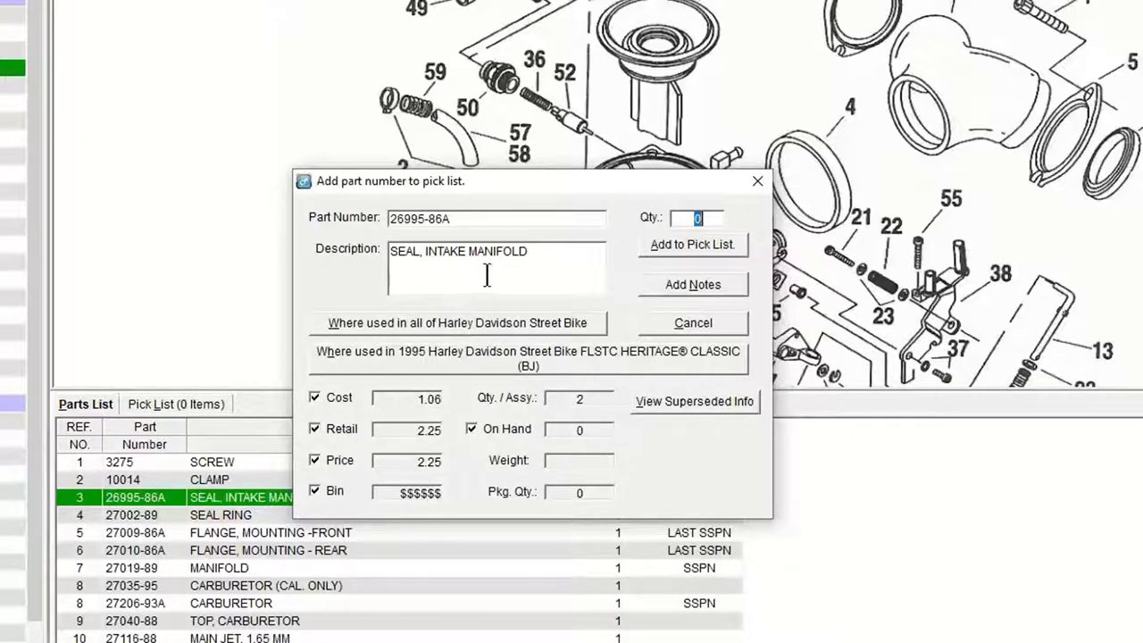
pyautogui.moveTo(546, 255); pyautogui.dragTo(351, 261)
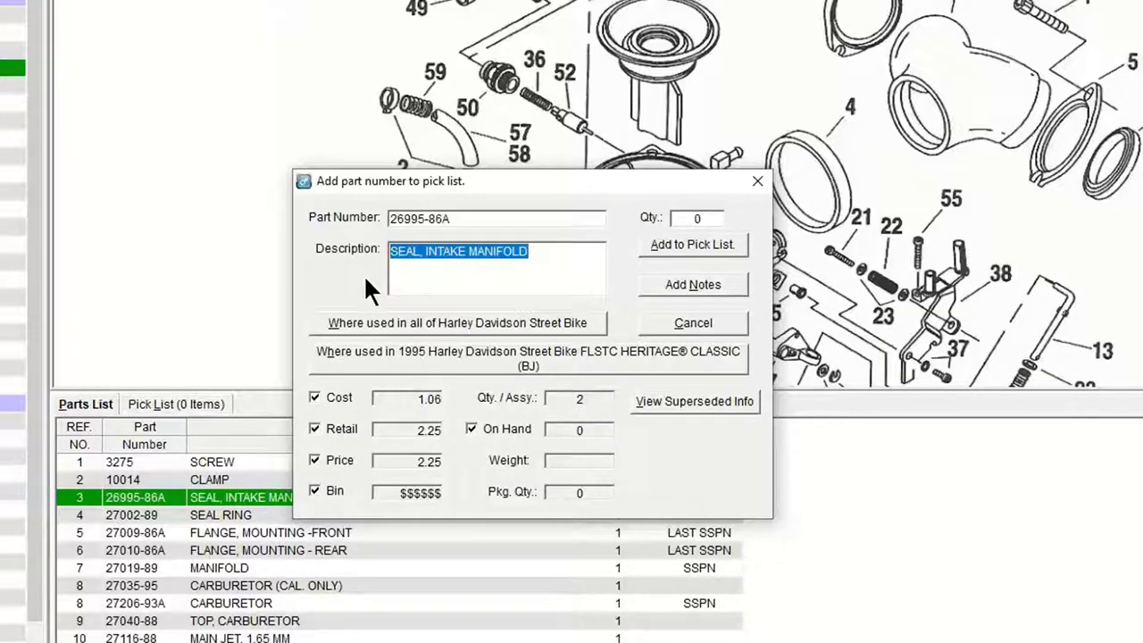
pyautogui.click(451, 327)
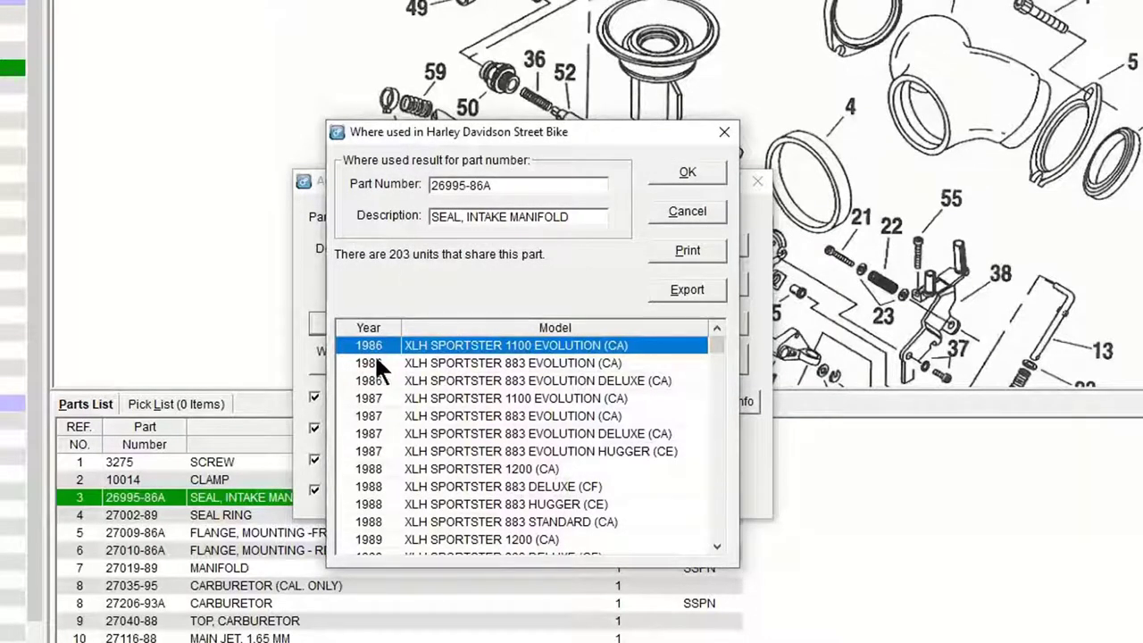
pyautogui.scroll(-10, 479, 373)
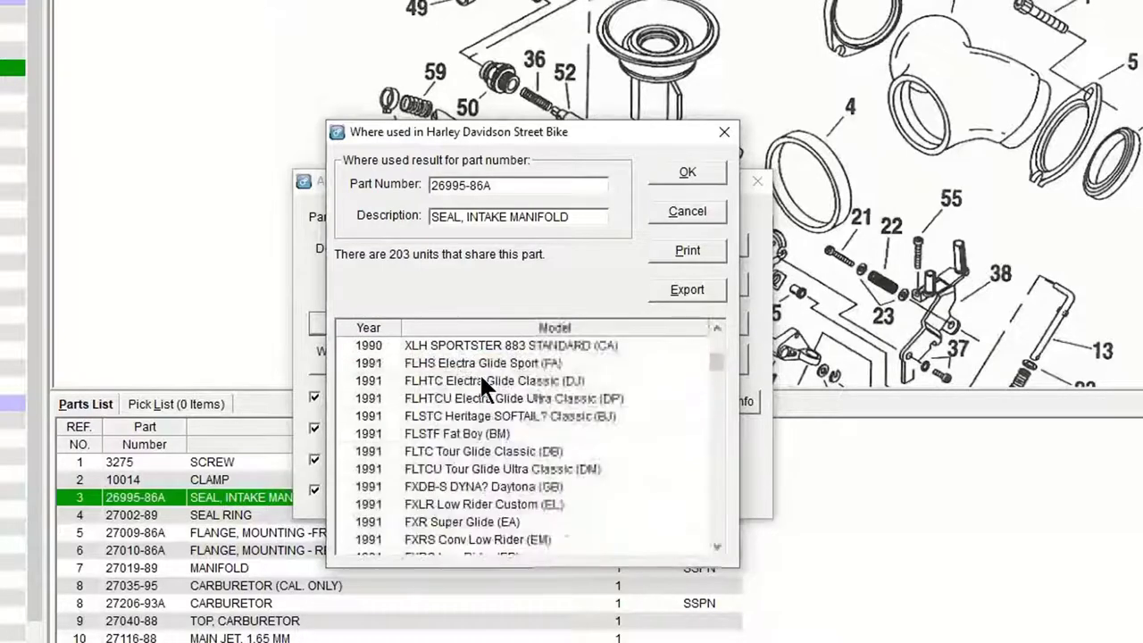
pyautogui.scroll(-20, 479, 373)
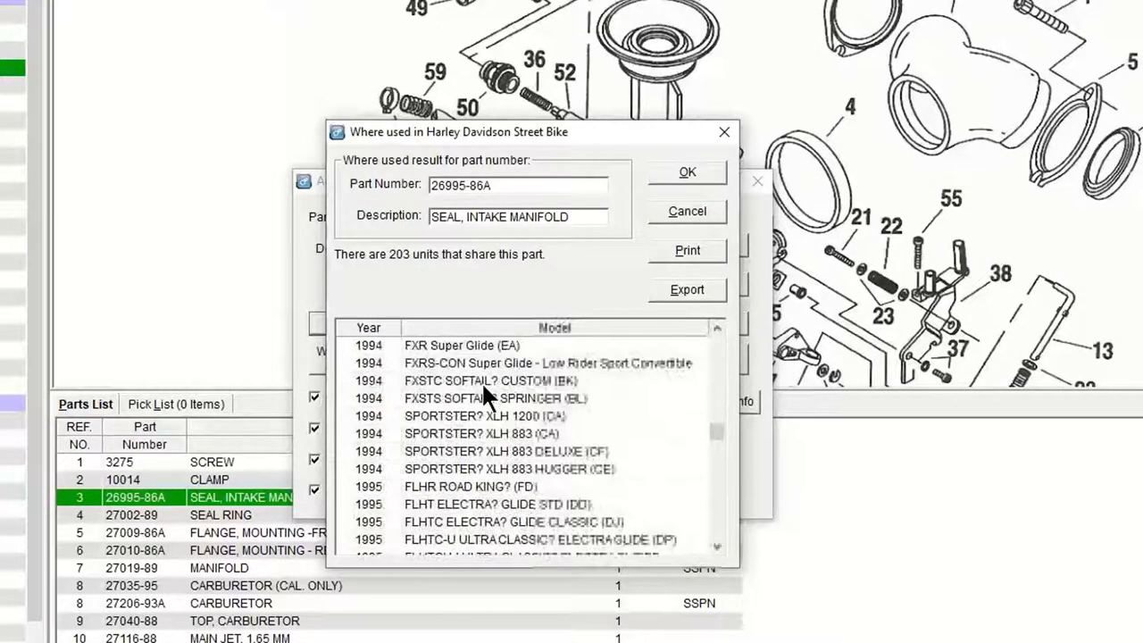
pyautogui.scroll(-20, 482, 382)
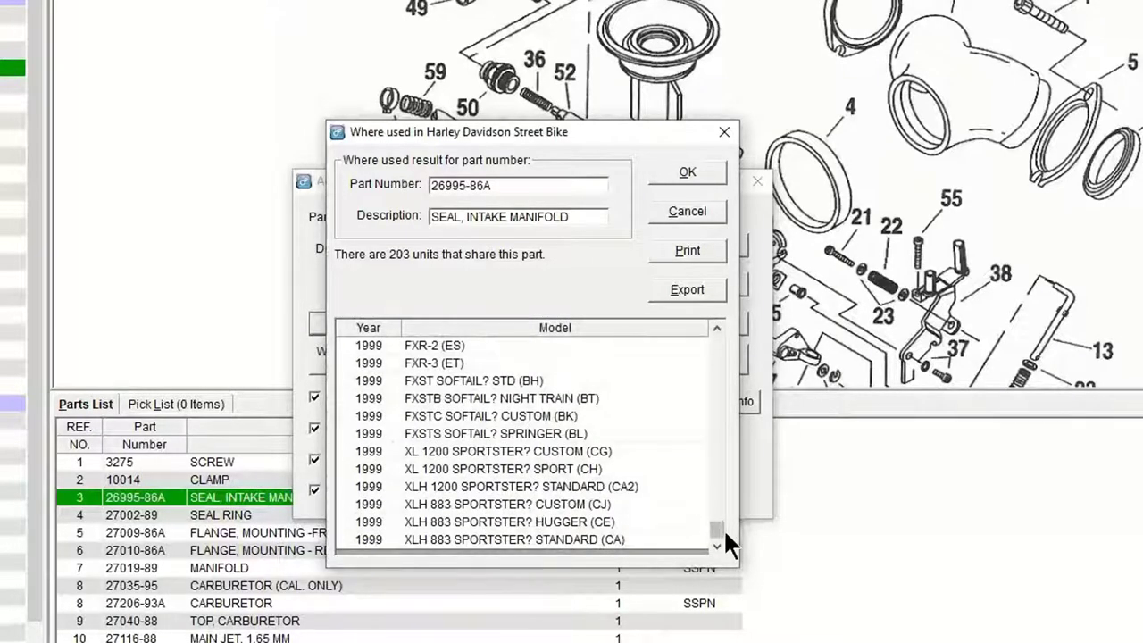
# Finish reviewing where intake manifold seal 26995-86A is used and add two of the seals to the pick list.
pyautogui.moveTo(714, 523); pyautogui.dragTo(712, 356)
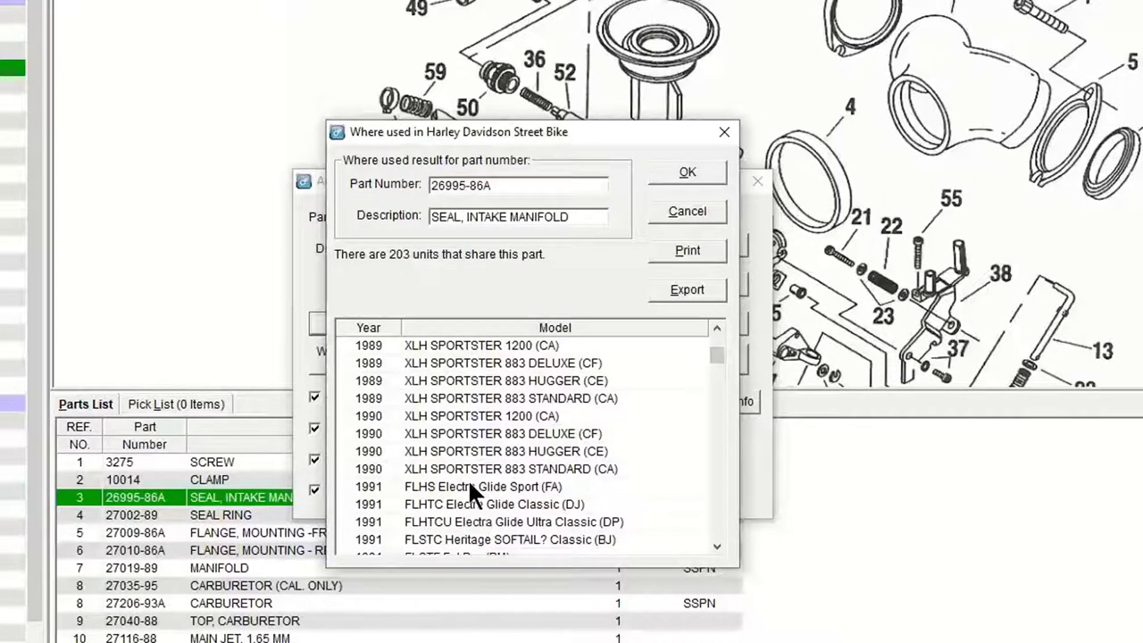
pyautogui.scroll(3, 467, 476)
pyautogui.press('Home')
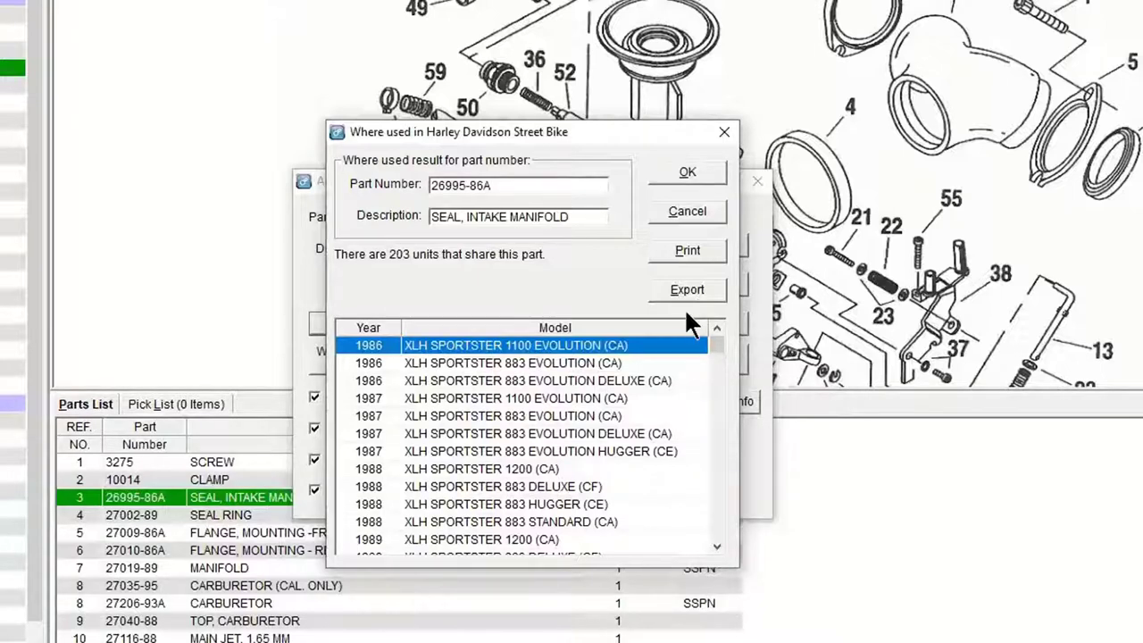
pyautogui.click(692, 211)
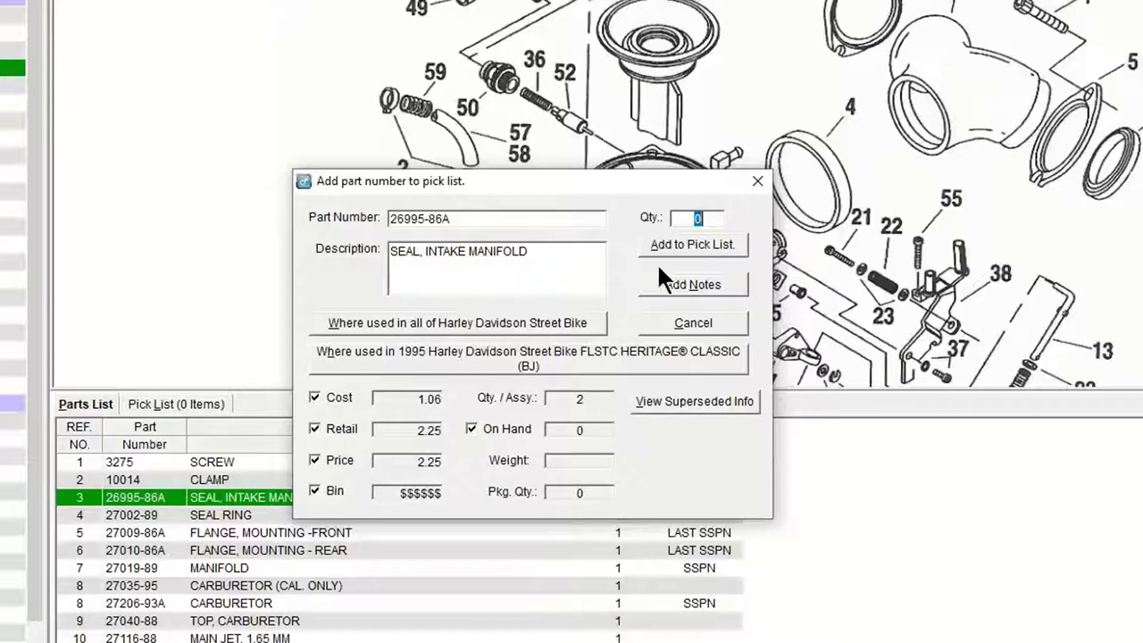
pyautogui.click(699, 243)
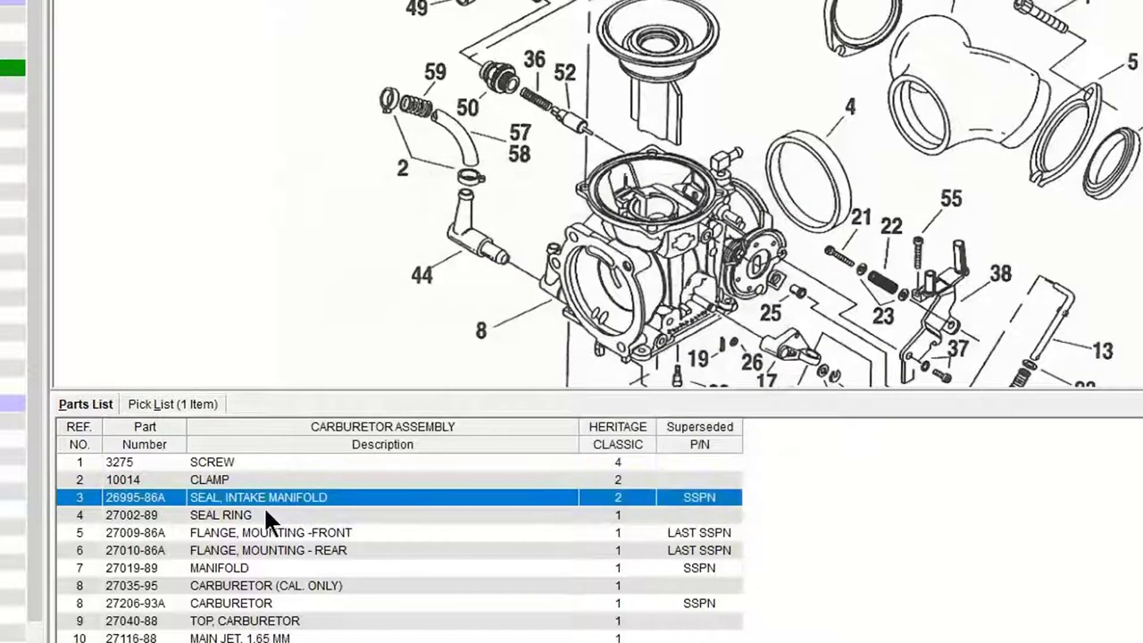
# Add one seal ring 27002-89 and one manifold 27019-89 from the Carburetor Assembly to the pick list.
pyautogui.click(242, 512)
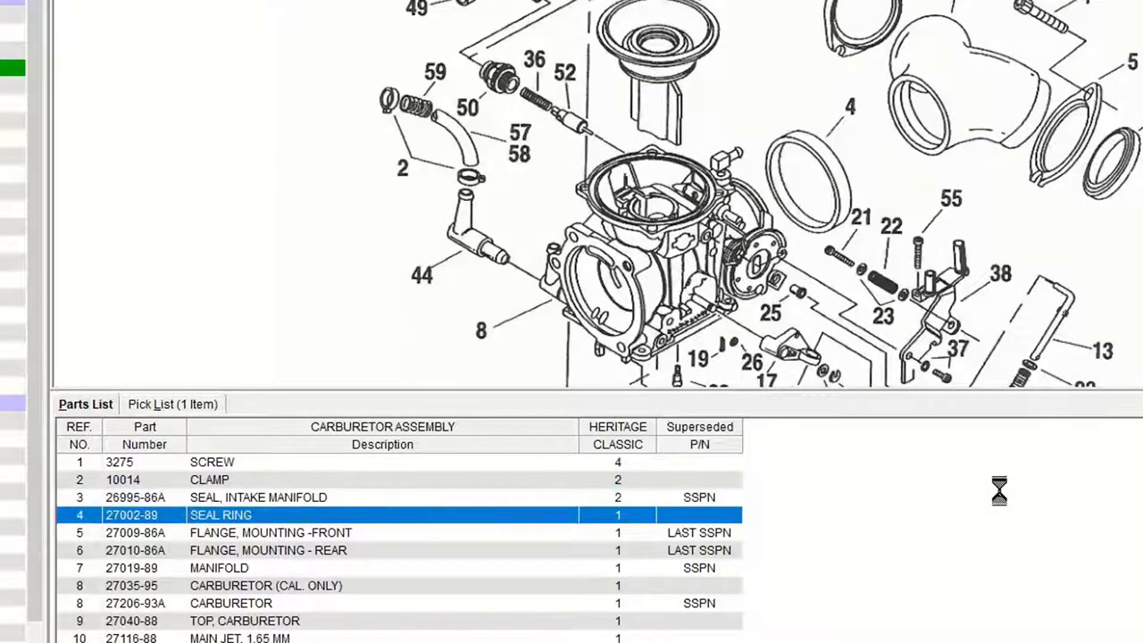
pyautogui.doubleClick(123, 516)
pyautogui.write('1')
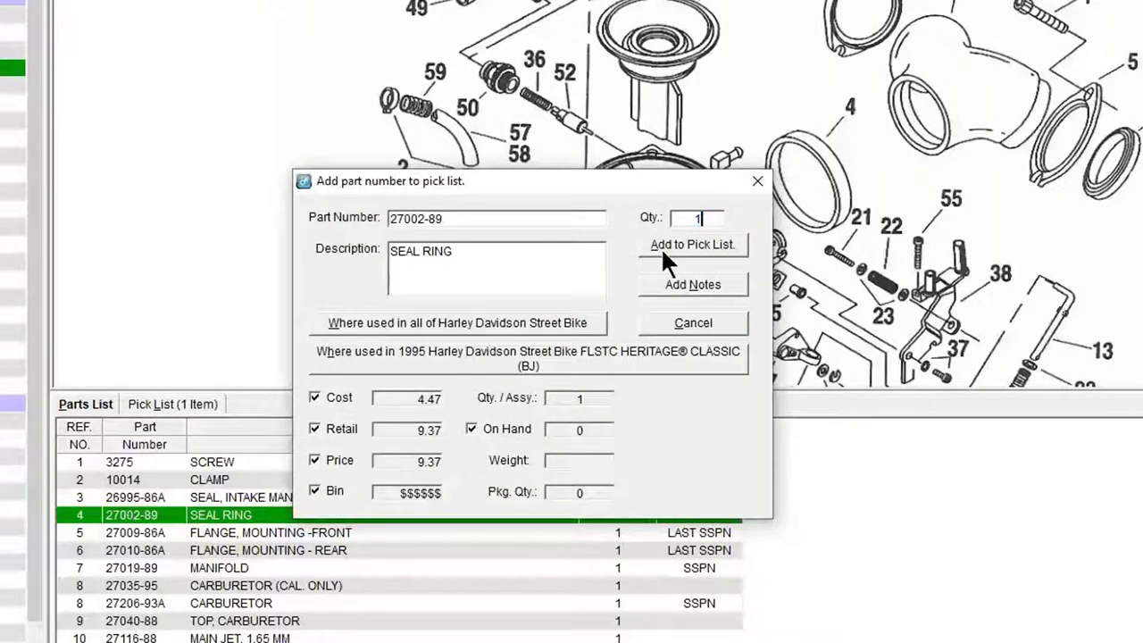
pyautogui.click(670, 243)
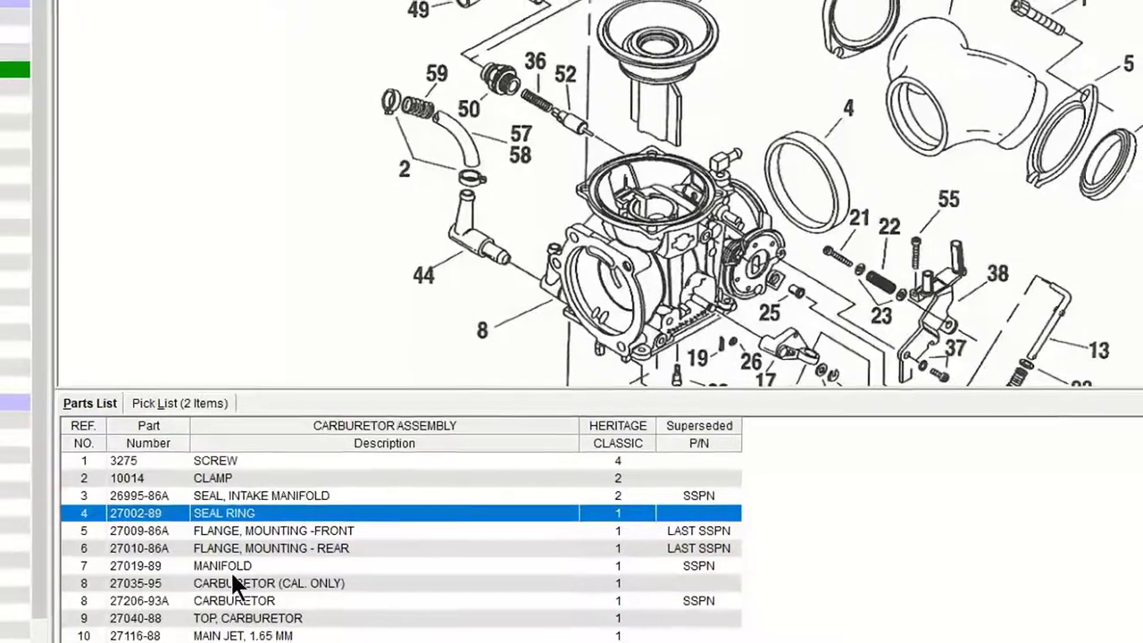
pyautogui.click(226, 568)
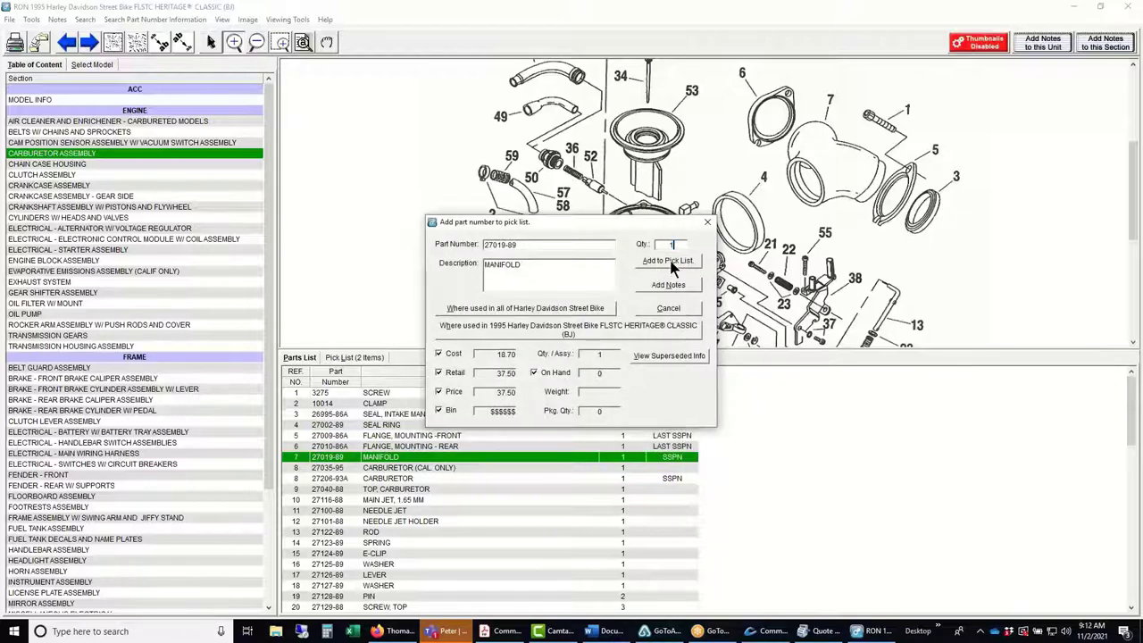
pyautogui.click(668, 261)
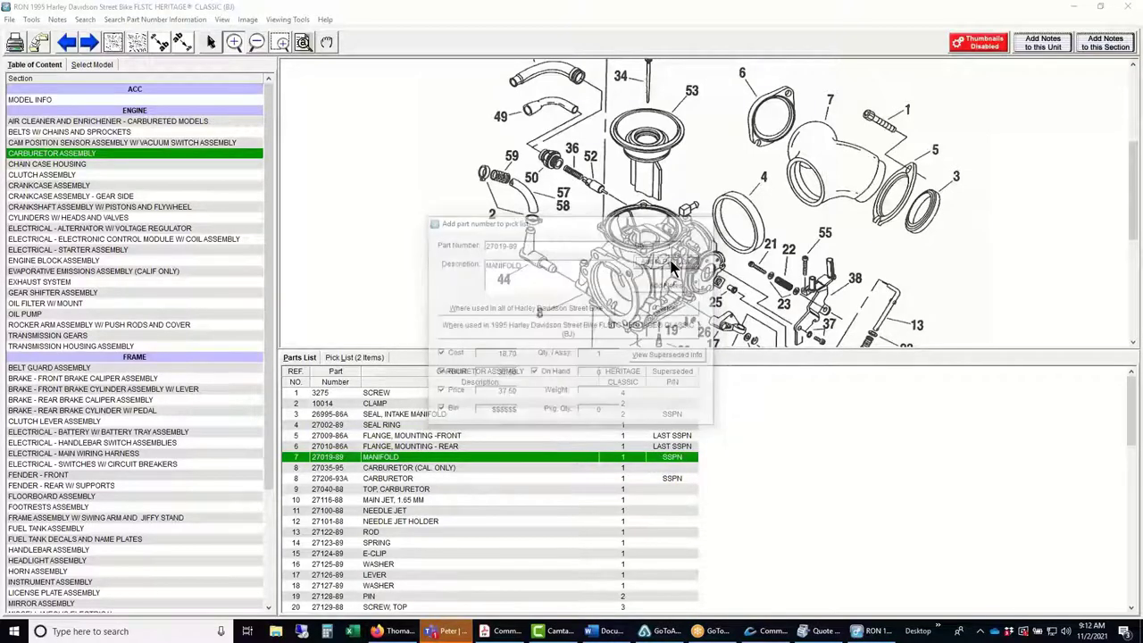
# Add one carburetor 27206-93A and one carburetor top 27040-88 to the pick list.
pyautogui.click(401, 481)
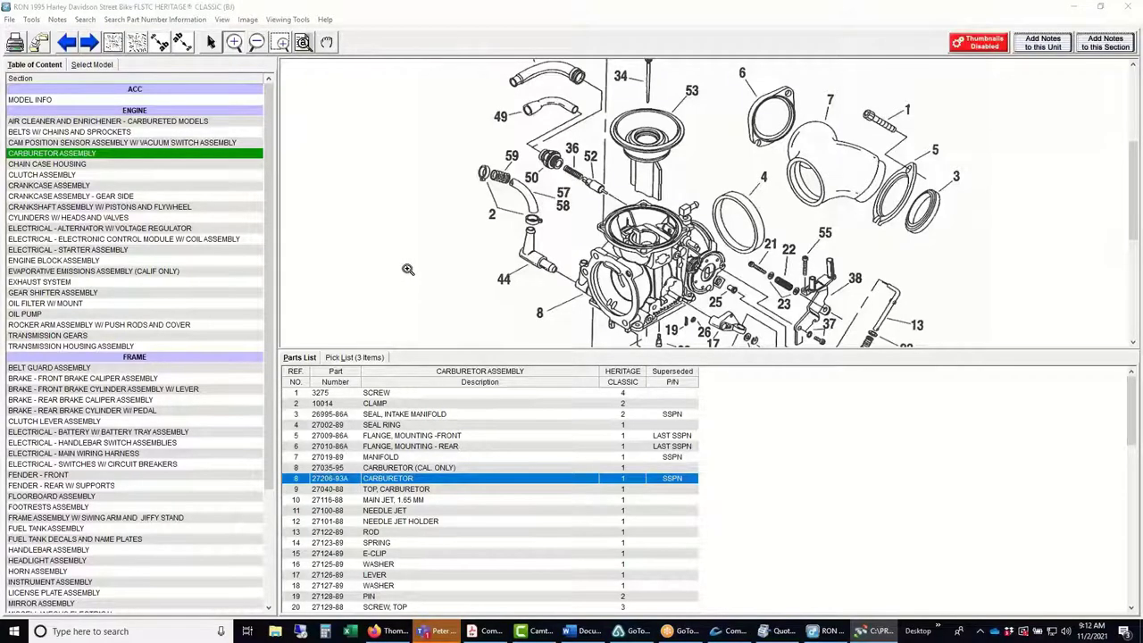
pyautogui.press('Return')
pyautogui.click(668, 261)
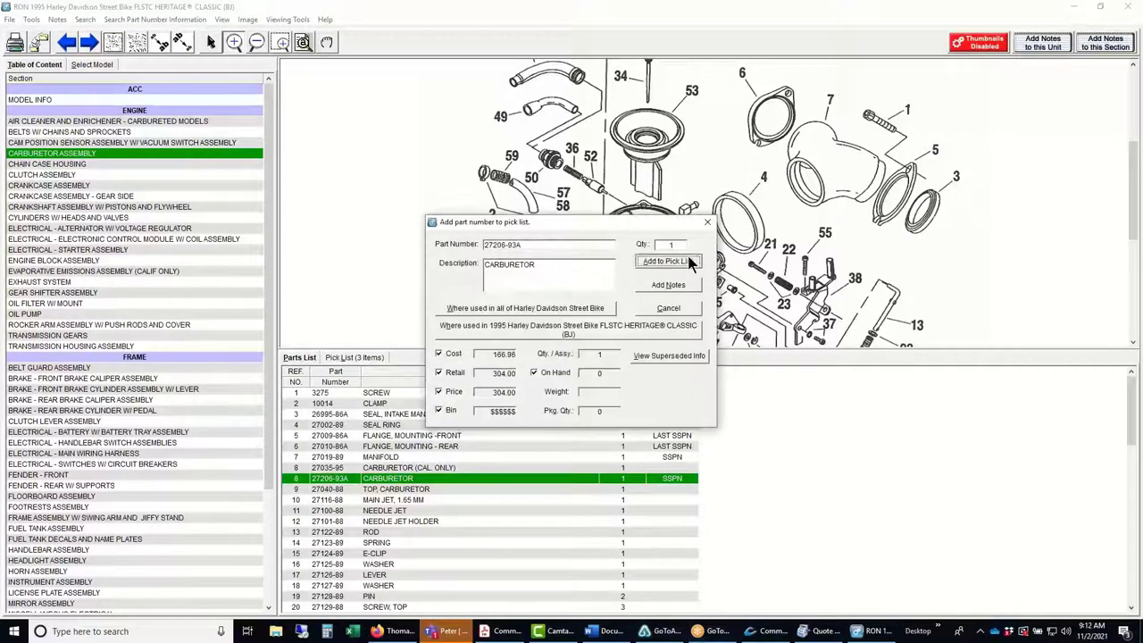
pyautogui.click(414, 490)
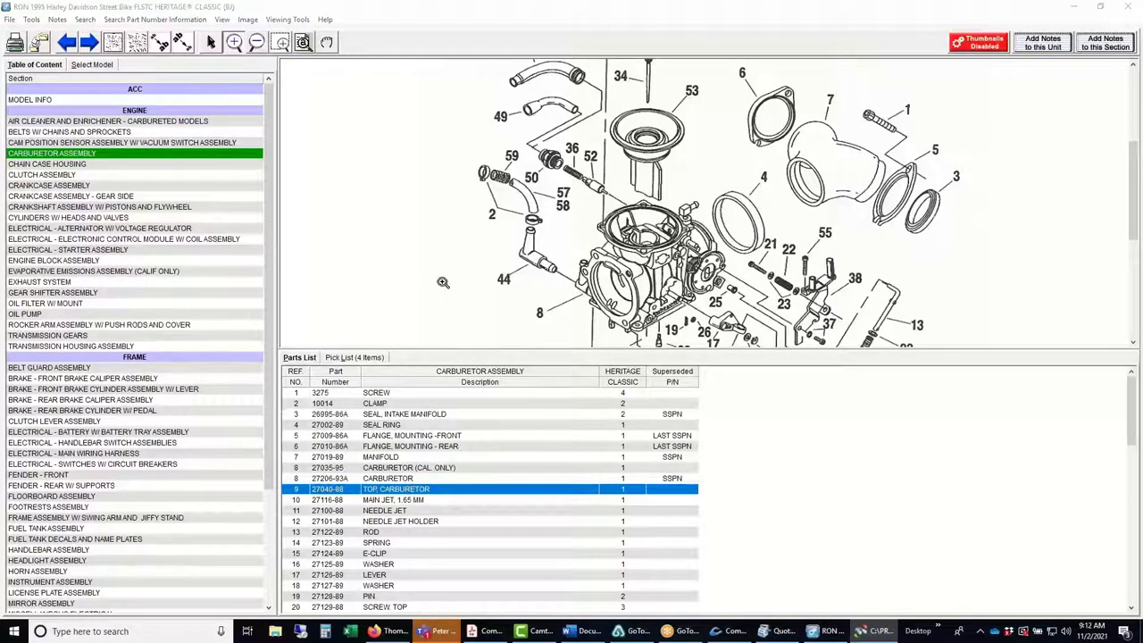
pyautogui.press('Return')
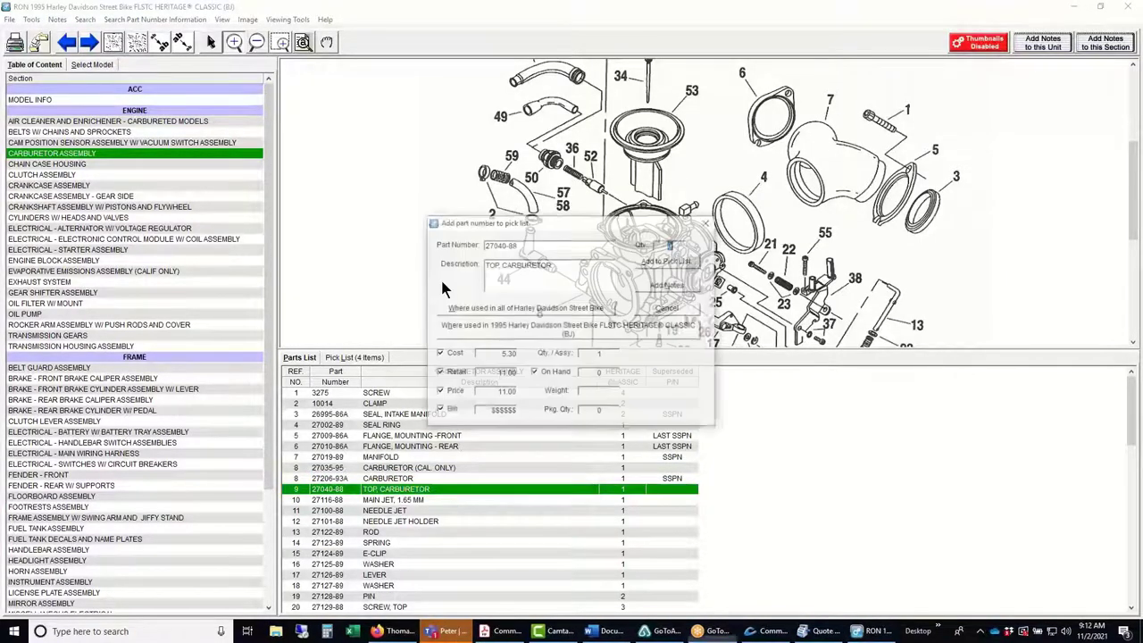
pyautogui.click(668, 261)
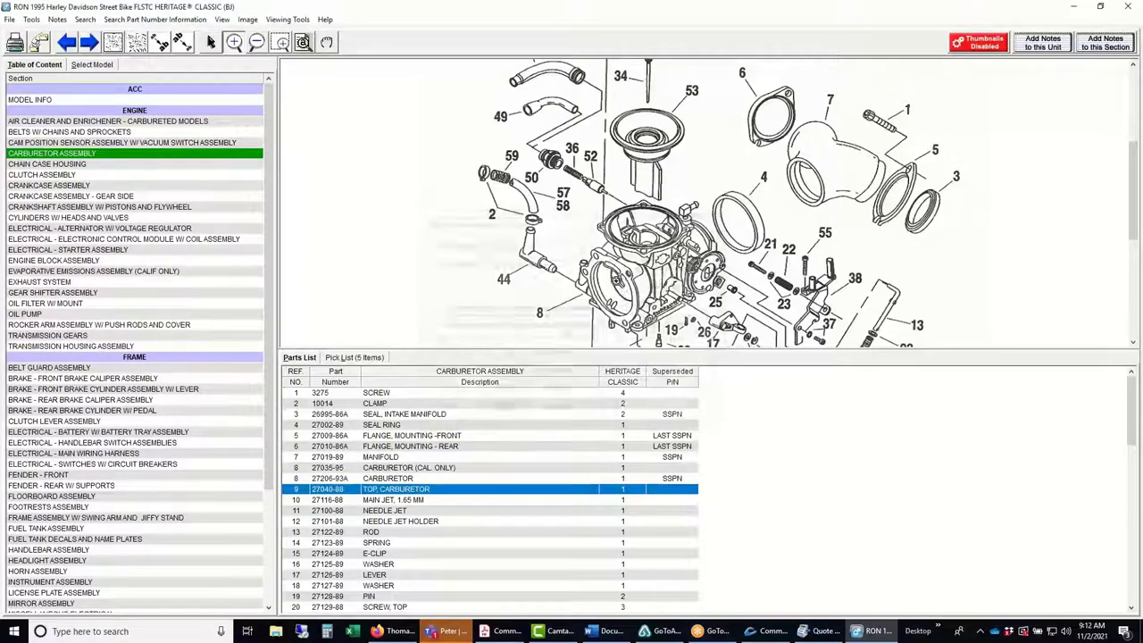
# Post the pick list as an Invoice / Work Order, and import it into the open repair order quote.
pyautogui.click(369, 359)
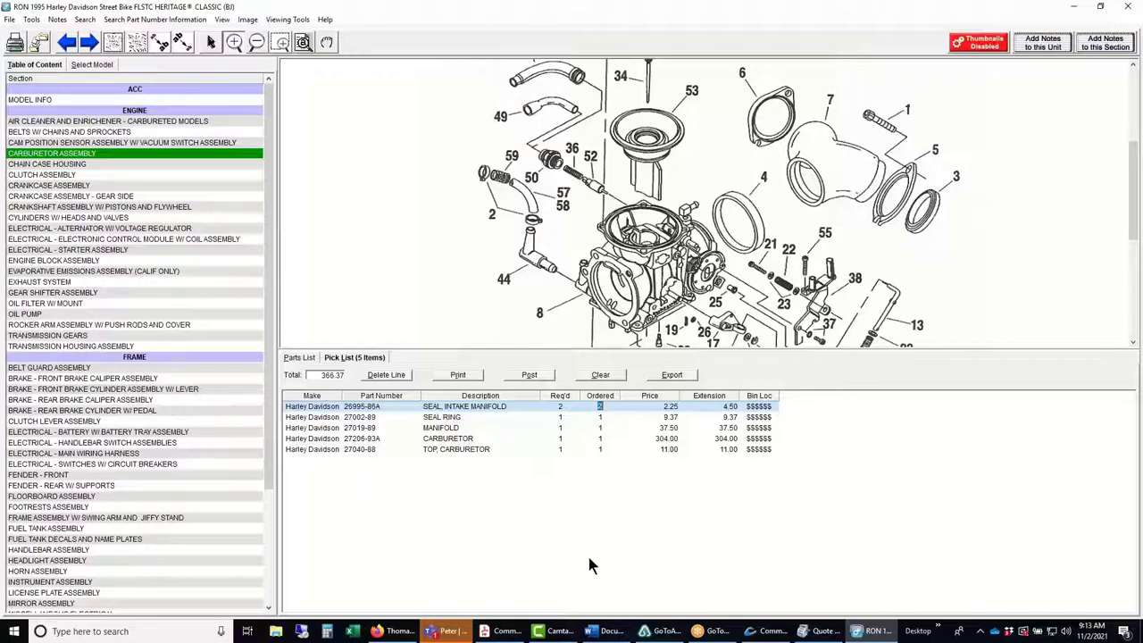
pyautogui.click(527, 377)
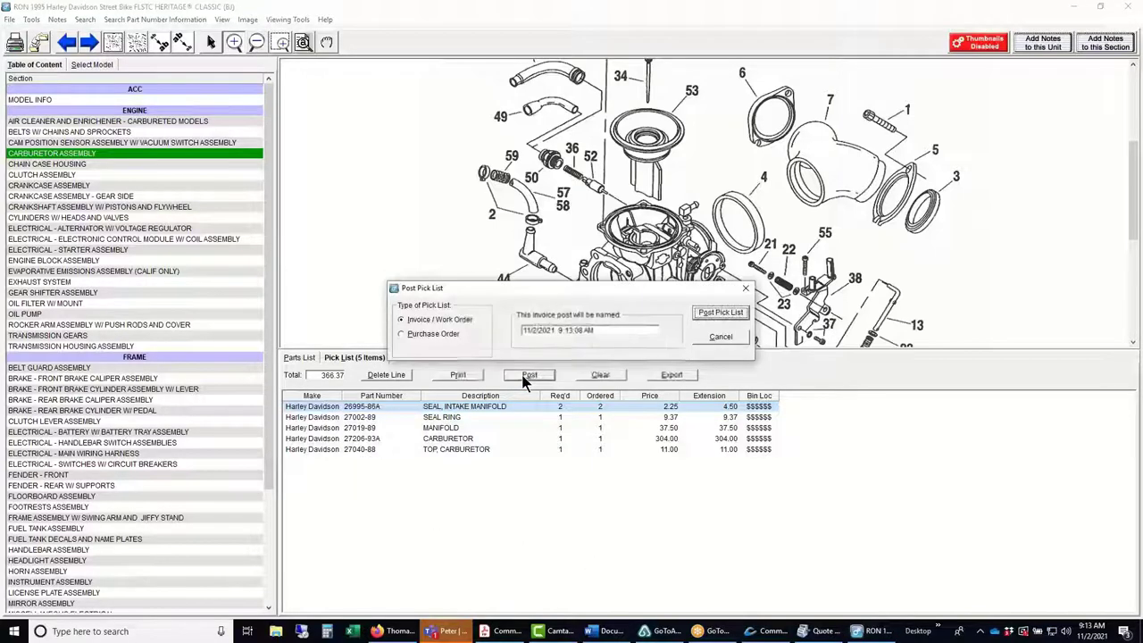
pyautogui.click(720, 313)
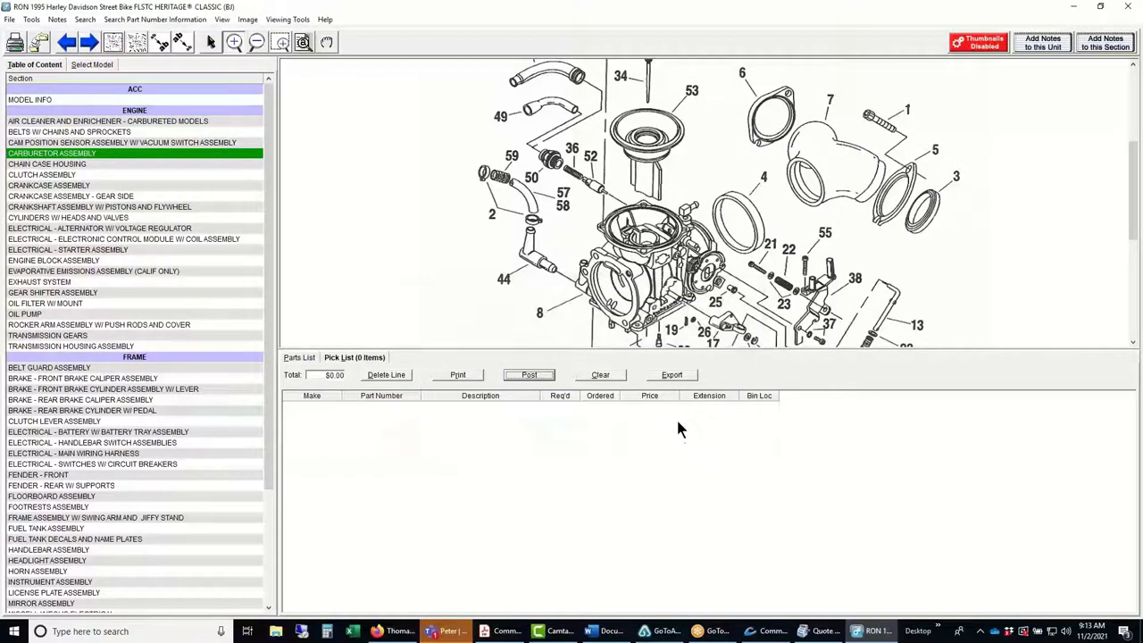
pyautogui.click(820, 631)
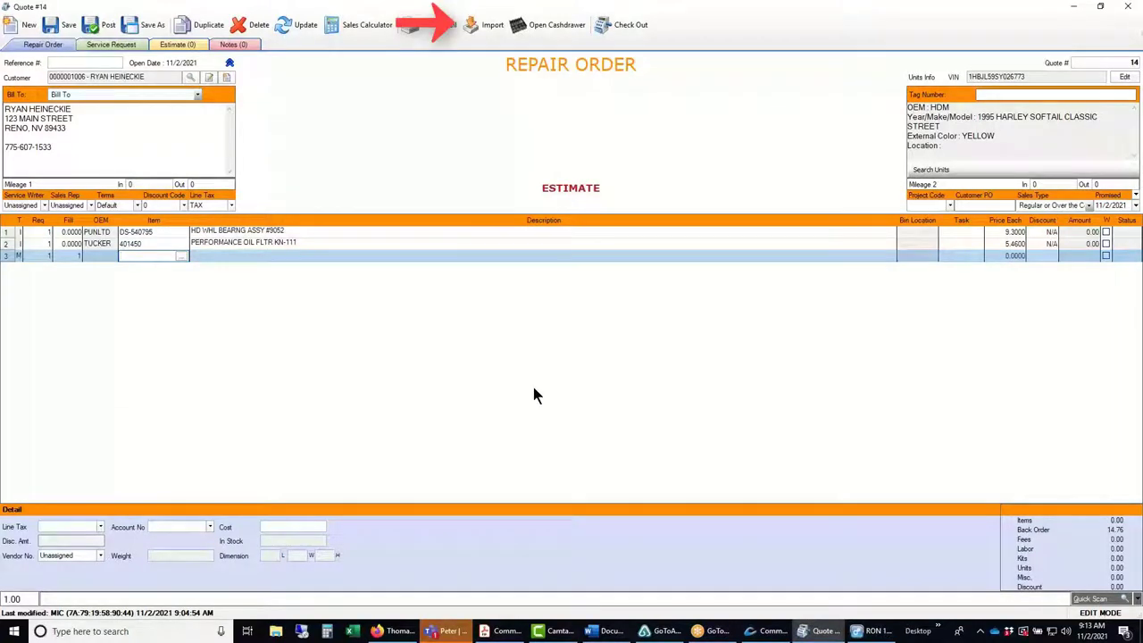
pyautogui.click(490, 27)
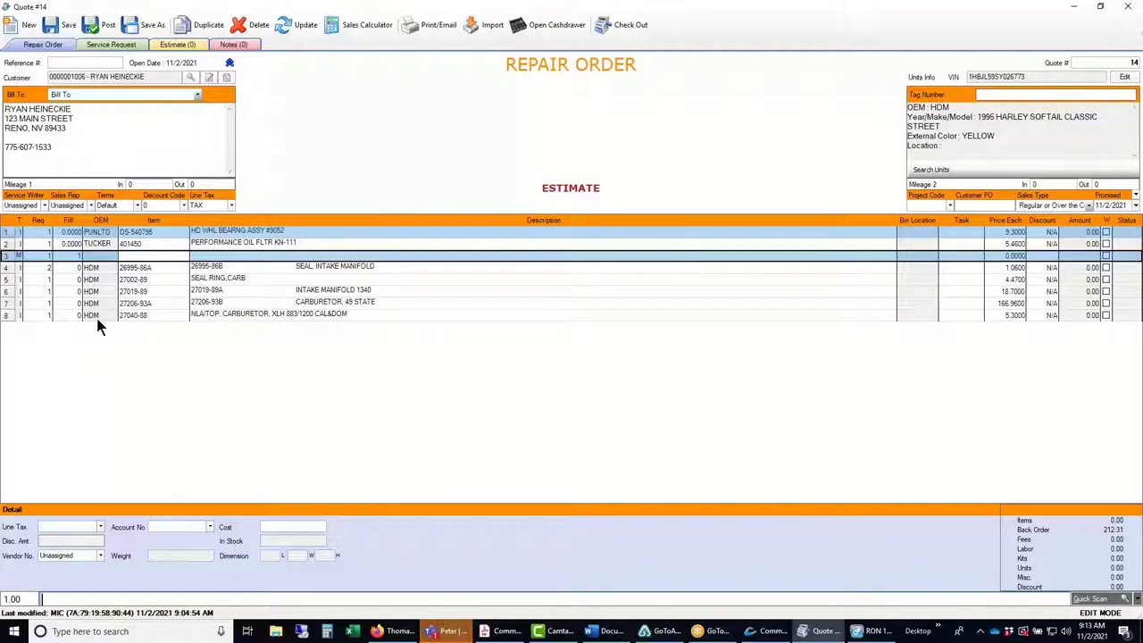
# Check the superseding item offered for intake manifold seal 26995-86A on the repair order without applying it.
pyautogui.click(8, 268)
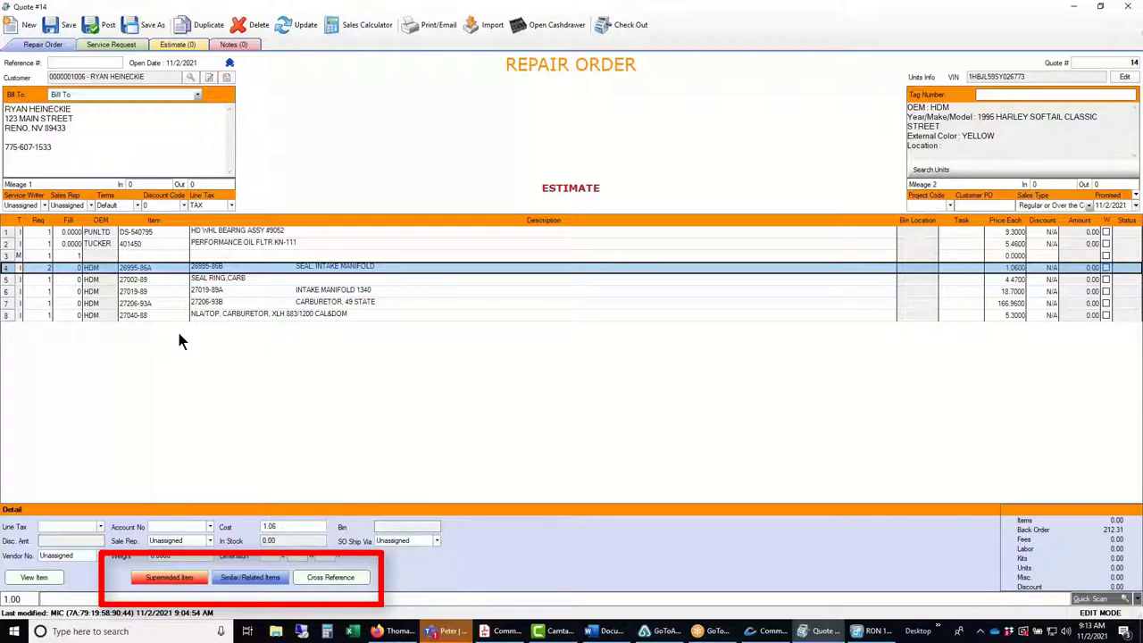
pyautogui.click(167, 580)
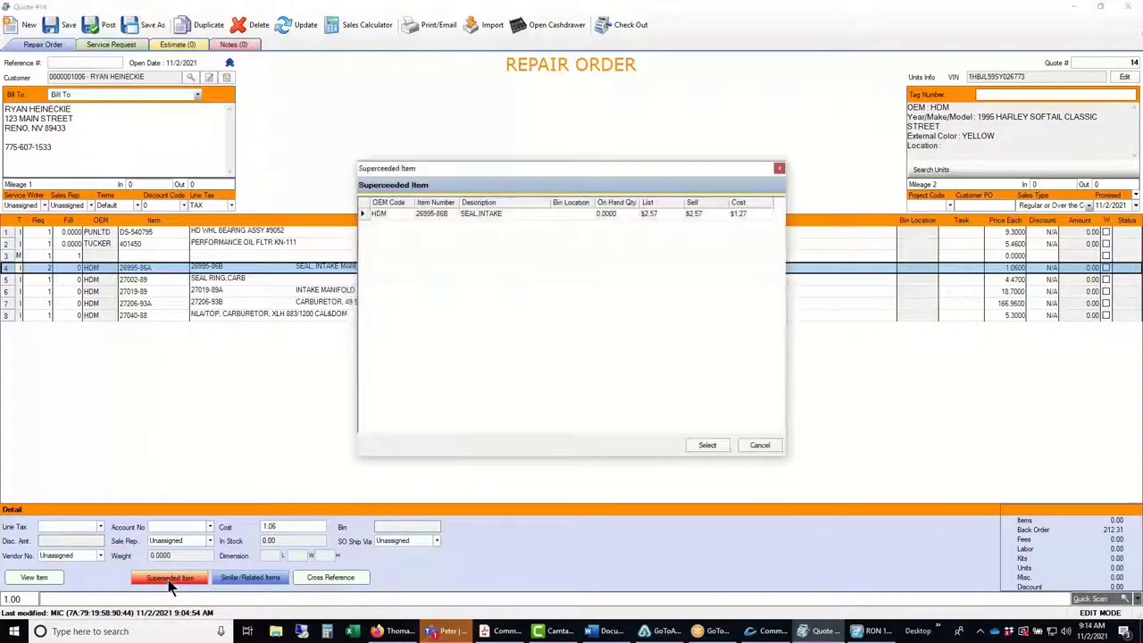
pyautogui.click(362, 217)
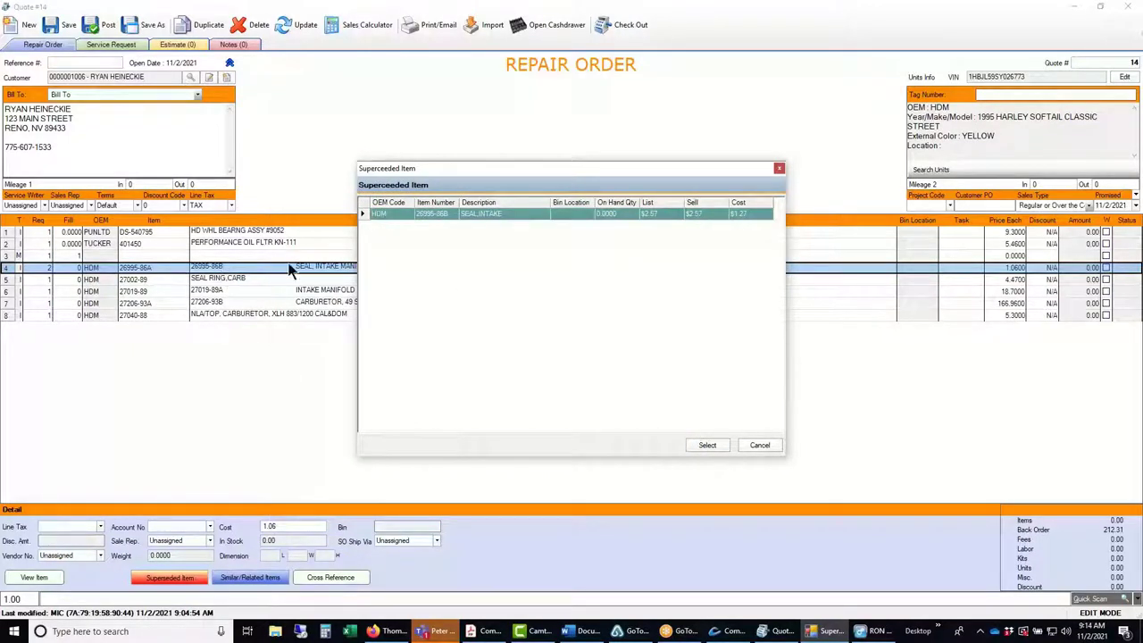
pyautogui.click(756, 443)
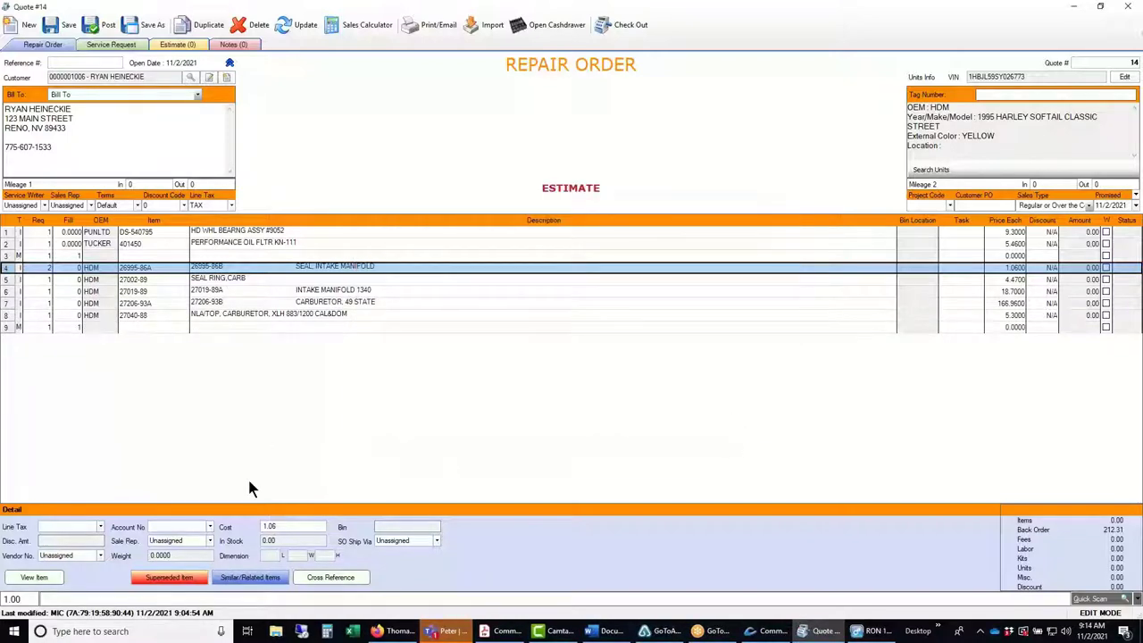
# Replace seal 26995-86A on the repair order with the similar PUNLTD item 1003-0313.
pyautogui.click(249, 576)
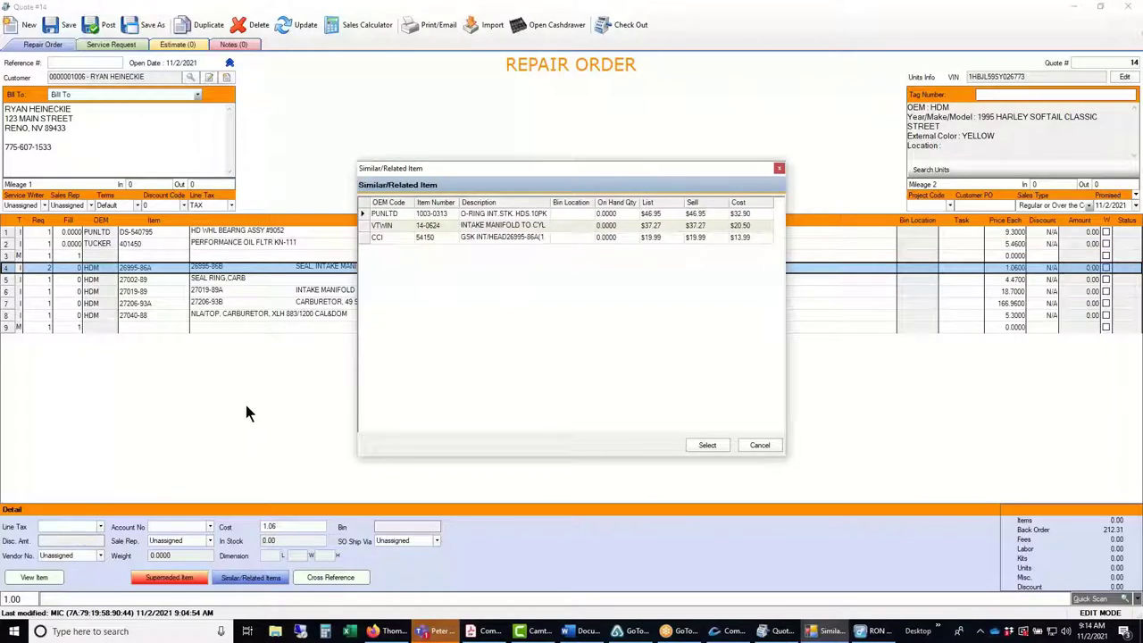
pyautogui.click(371, 215)
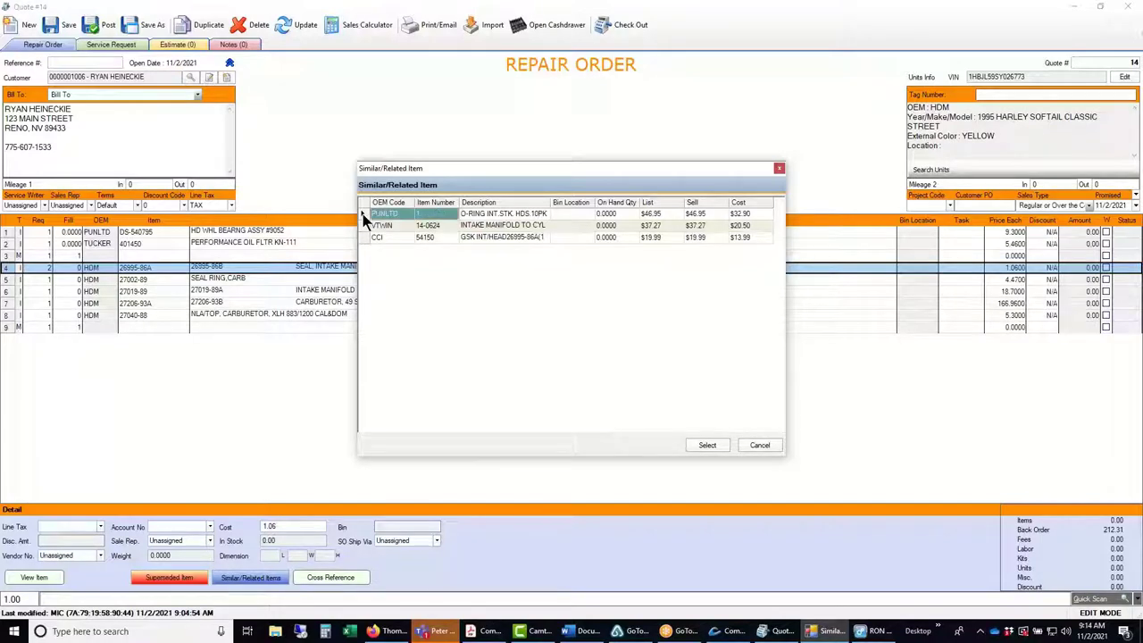
pyautogui.click(707, 443)
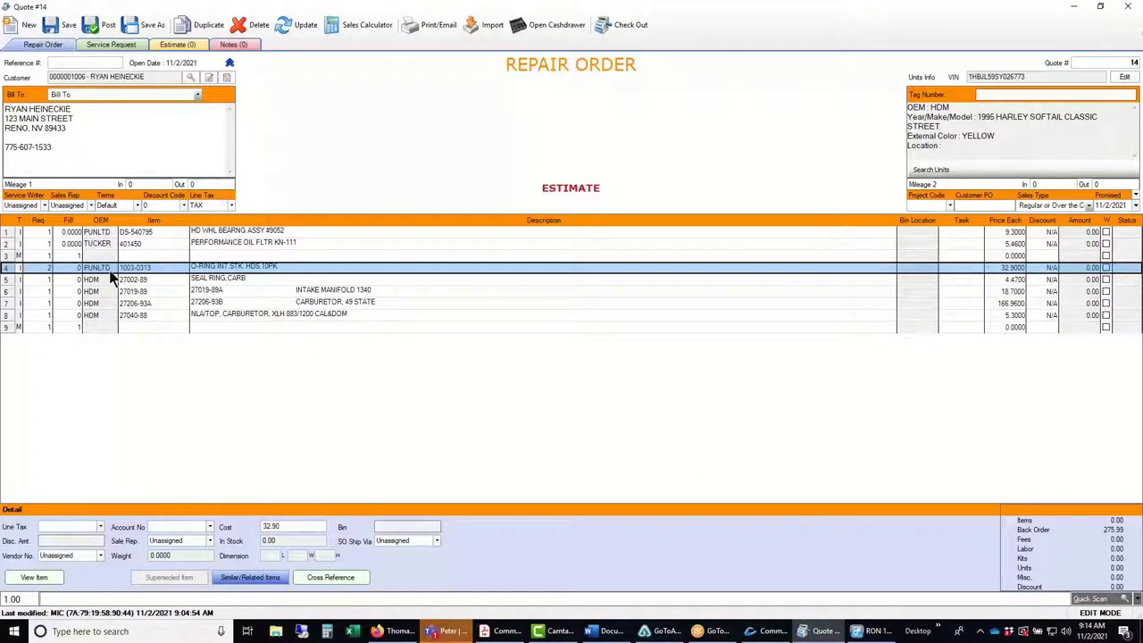
# Sort the similar items for seal ring 27002-89 by OEM code and replace the ring with WPS item 68-9290.
pyautogui.click(6, 281)
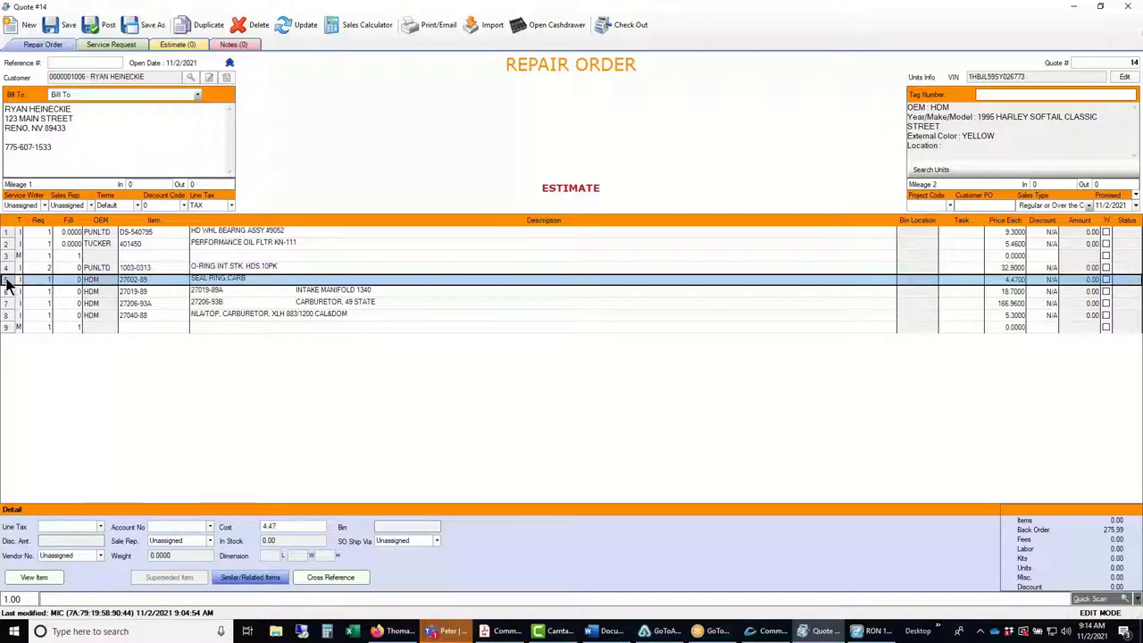
pyautogui.click(235, 577)
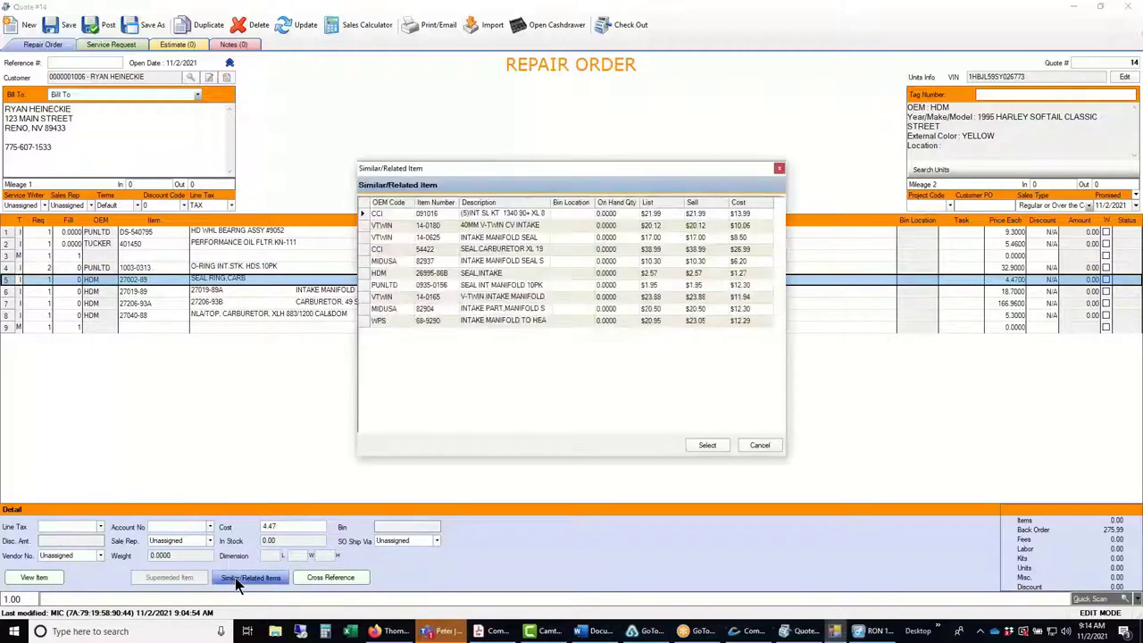
pyautogui.click(388, 202)
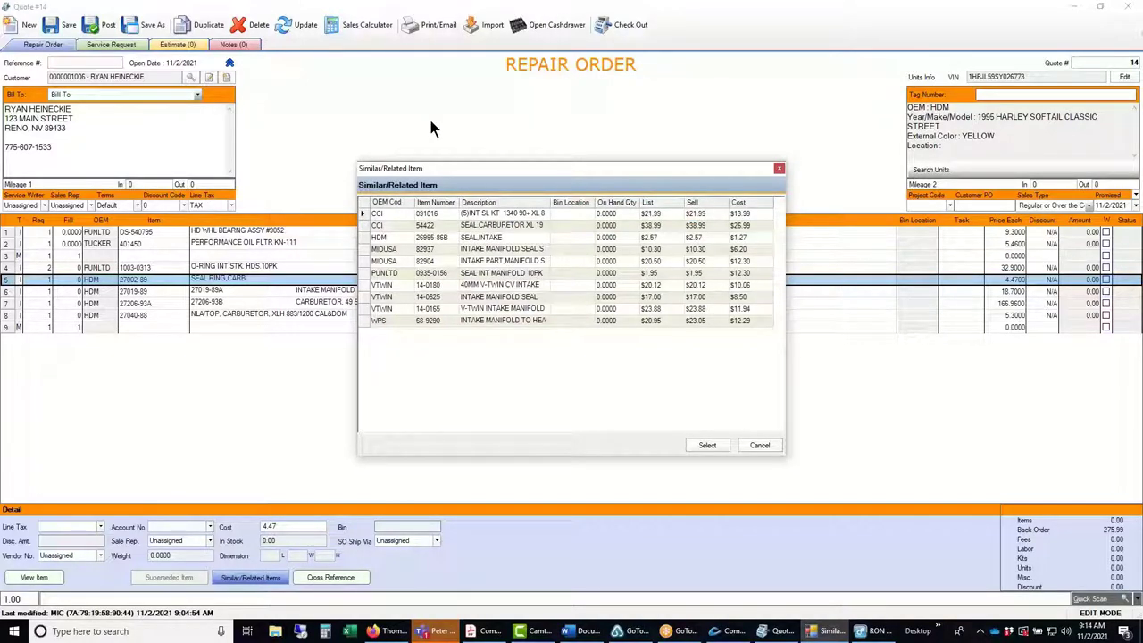
pyautogui.click(364, 320)
pyautogui.click(706, 445)
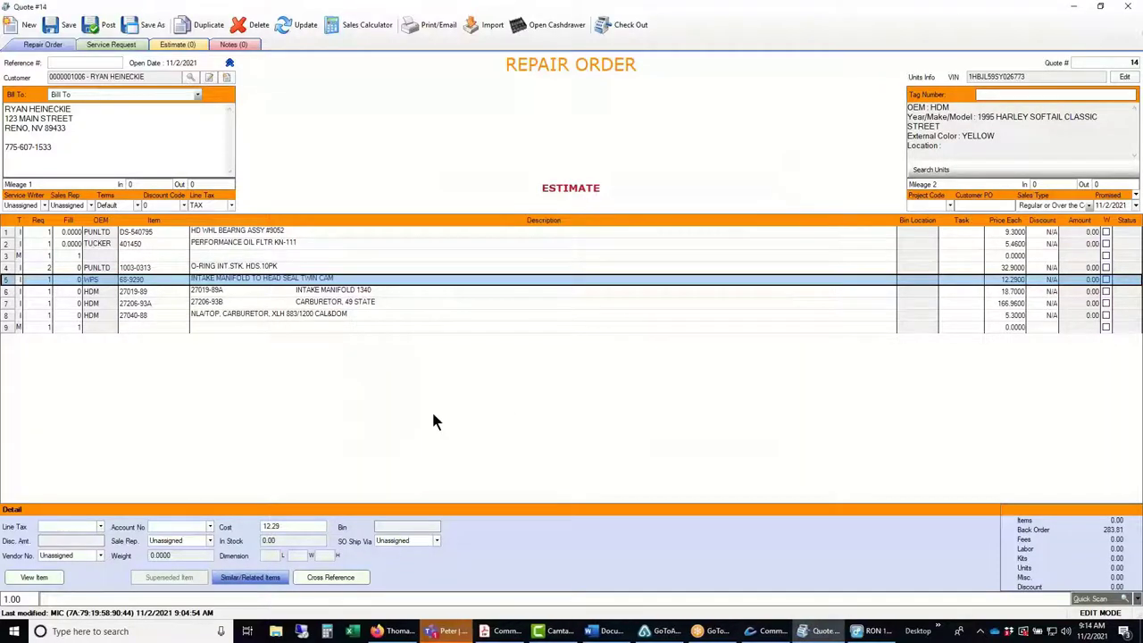
# Replace intake manifold 27019-89 on the repair order with its superseding HDM item 27019-89A.
pyautogui.click(7, 293)
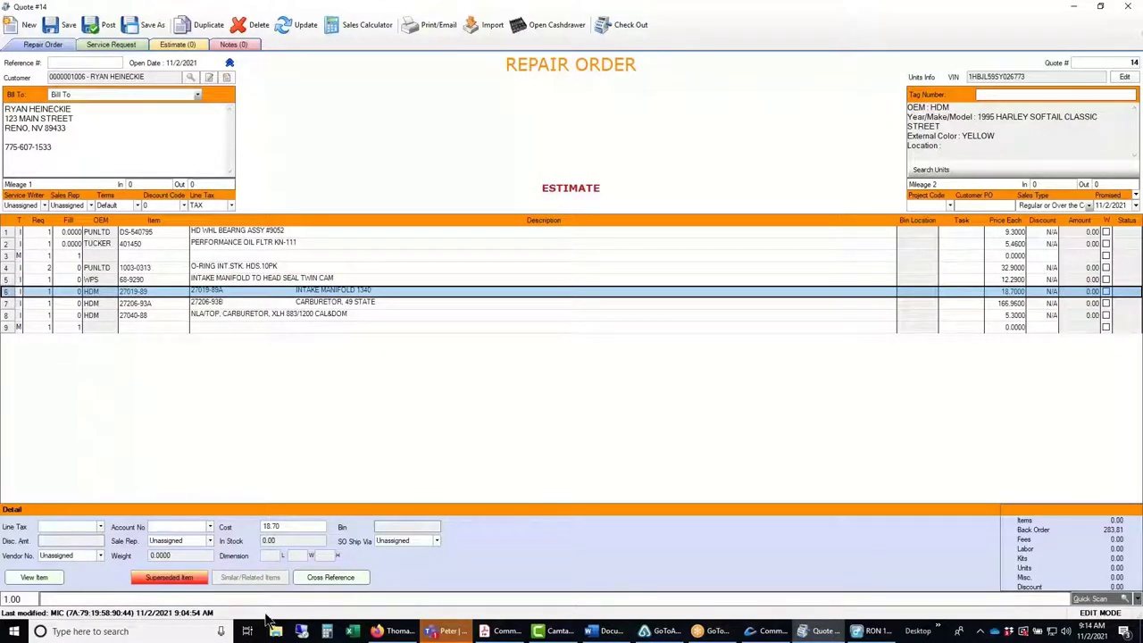
pyautogui.click(175, 579)
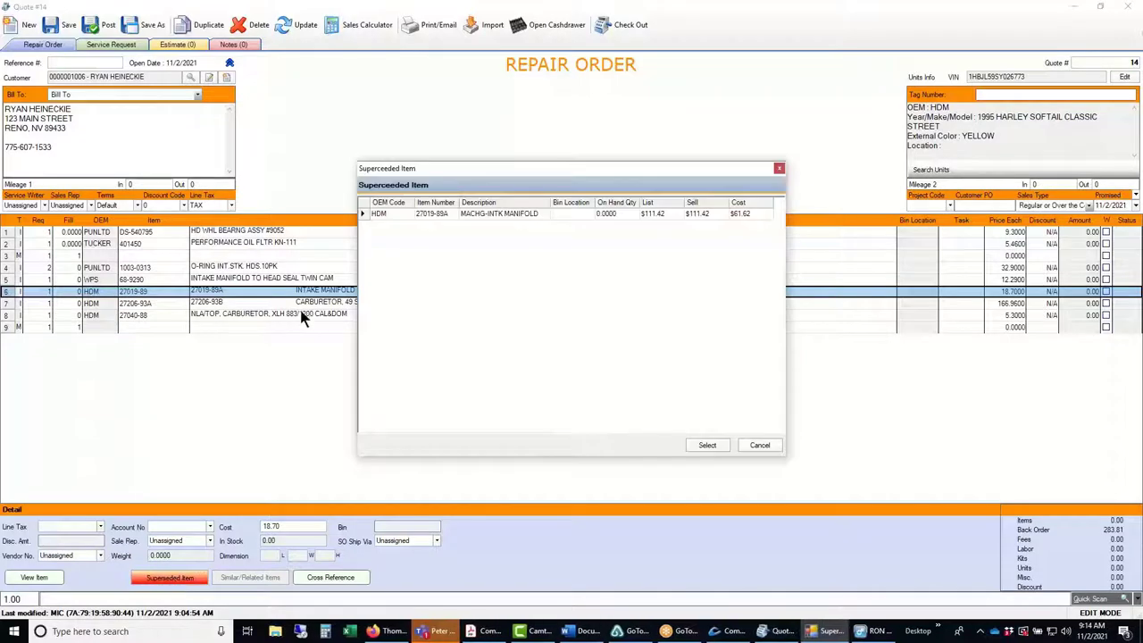
pyautogui.click(363, 216)
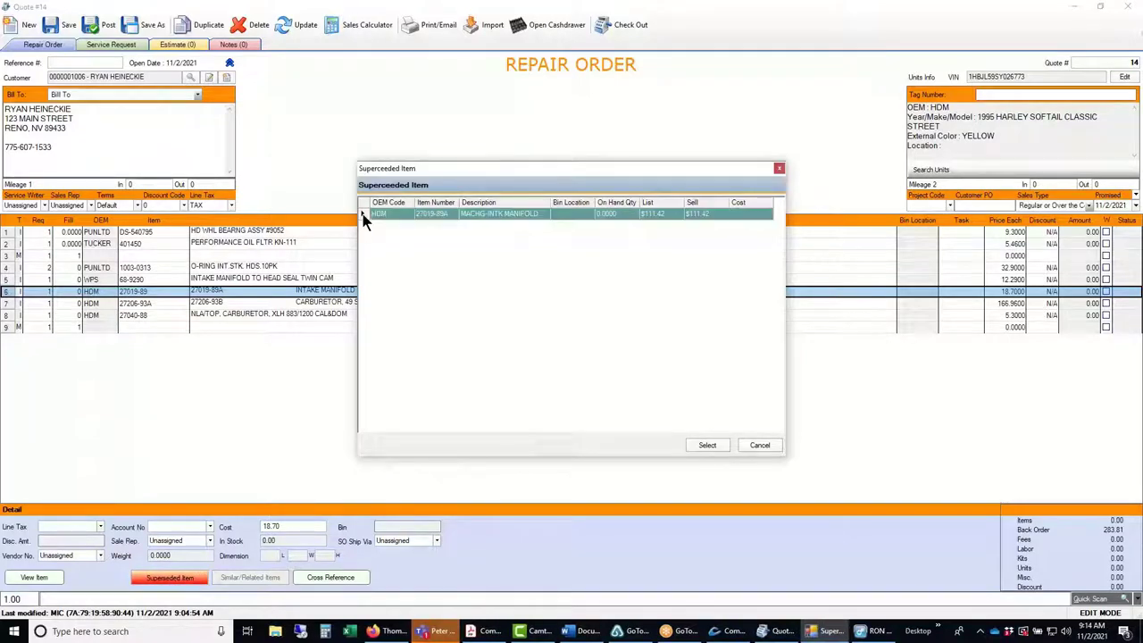
pyautogui.click(702, 444)
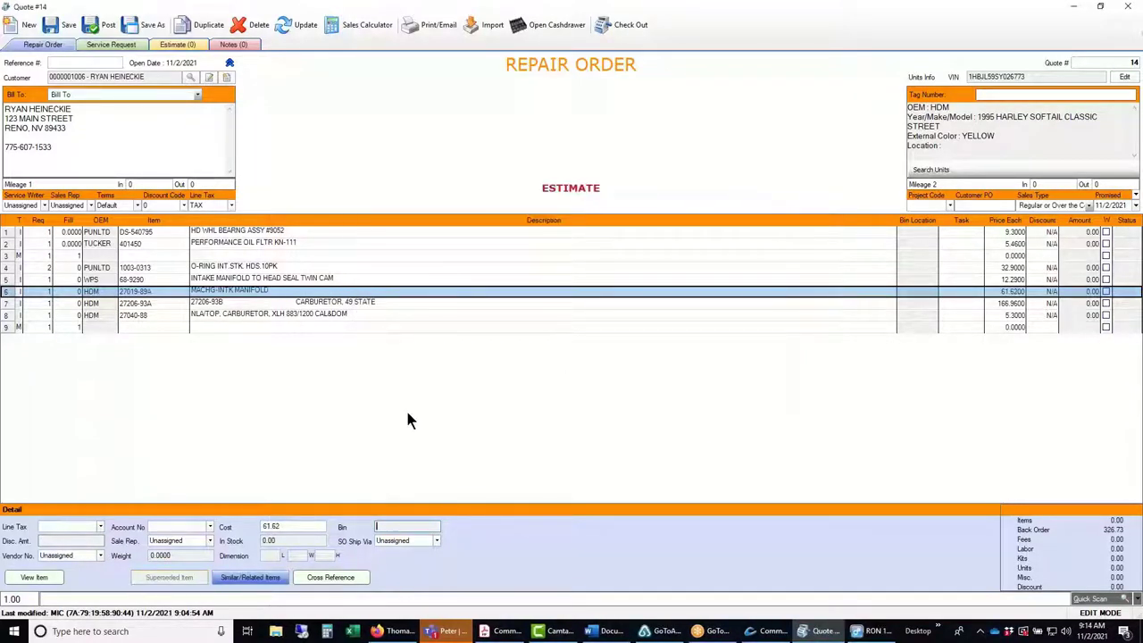
# Replace intake manifold 27019-89A on the repair order with the similar VTWIN item 35-9169.
pyautogui.click(248, 578)
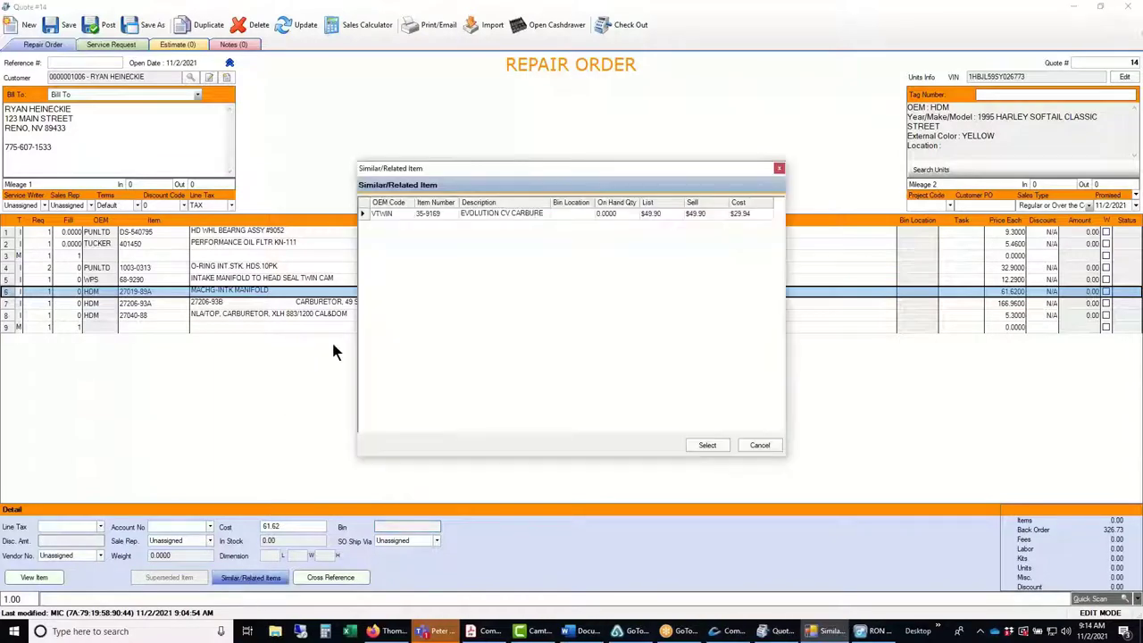
pyautogui.click(362, 213)
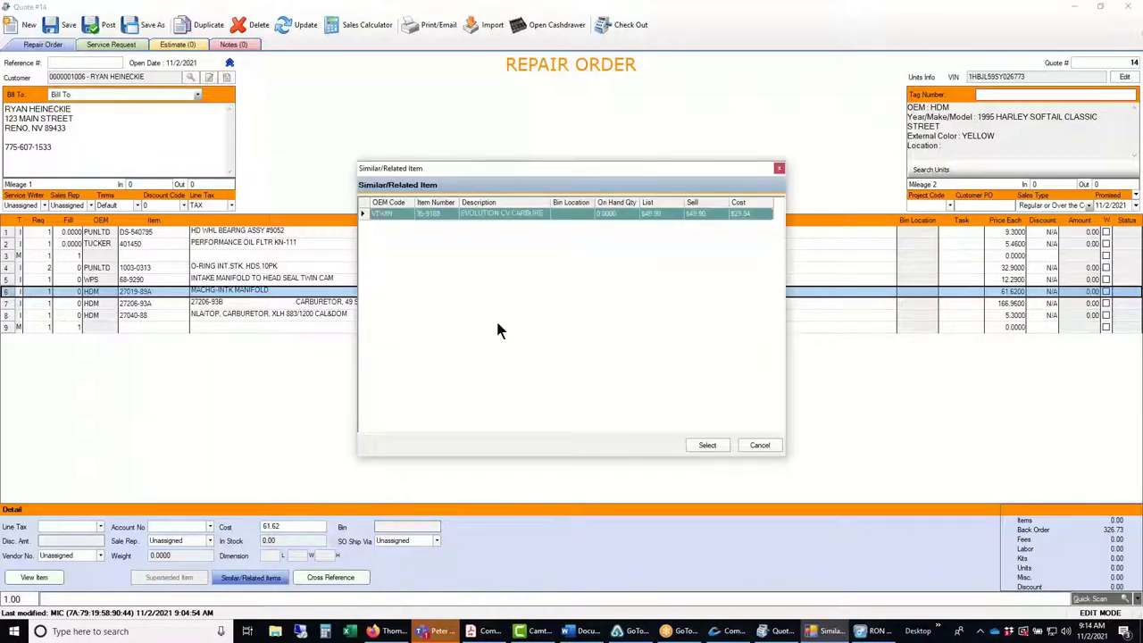
pyautogui.click(707, 446)
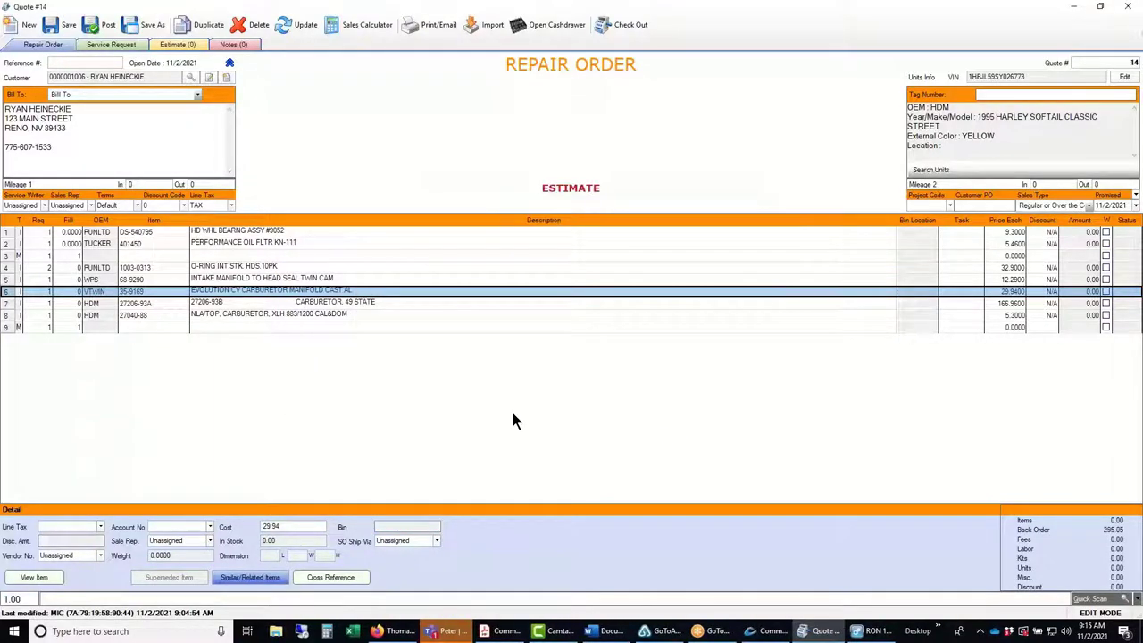
# Replace carburetor 27206-93A on the repair order with its superseding HDM item 27206-93B.
pyautogui.click(12, 304)
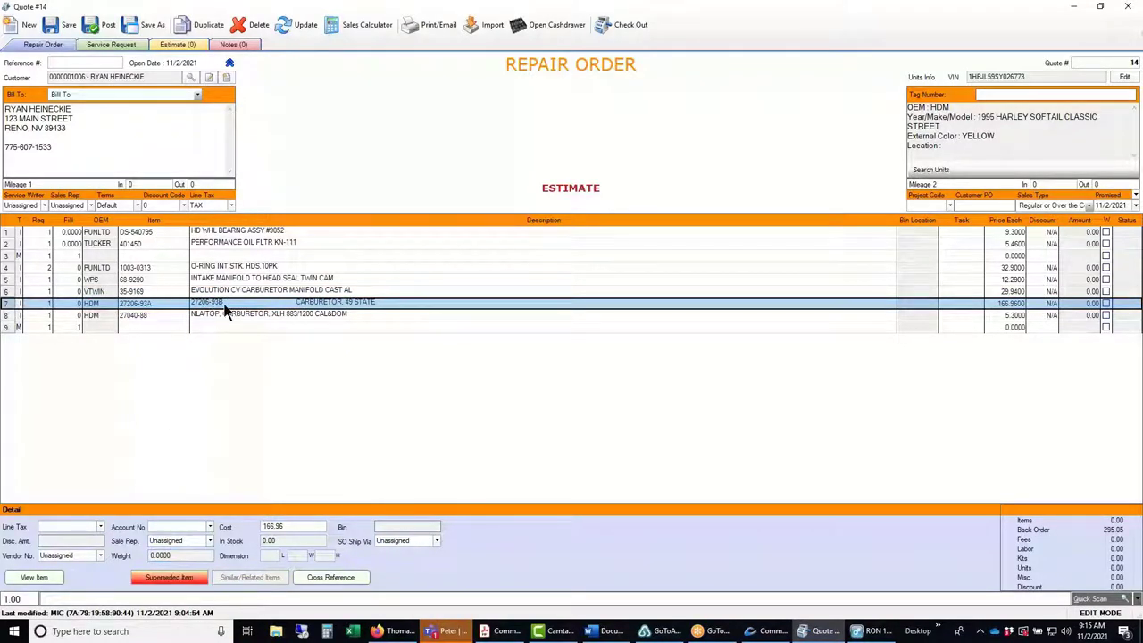
pyautogui.click(172, 576)
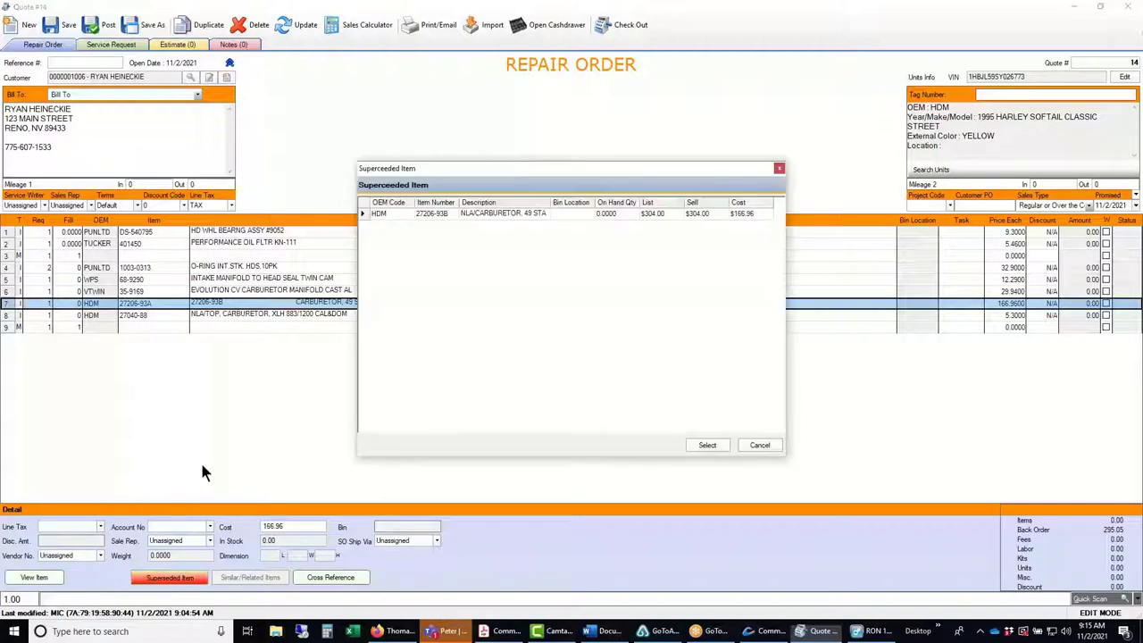
pyautogui.click(363, 214)
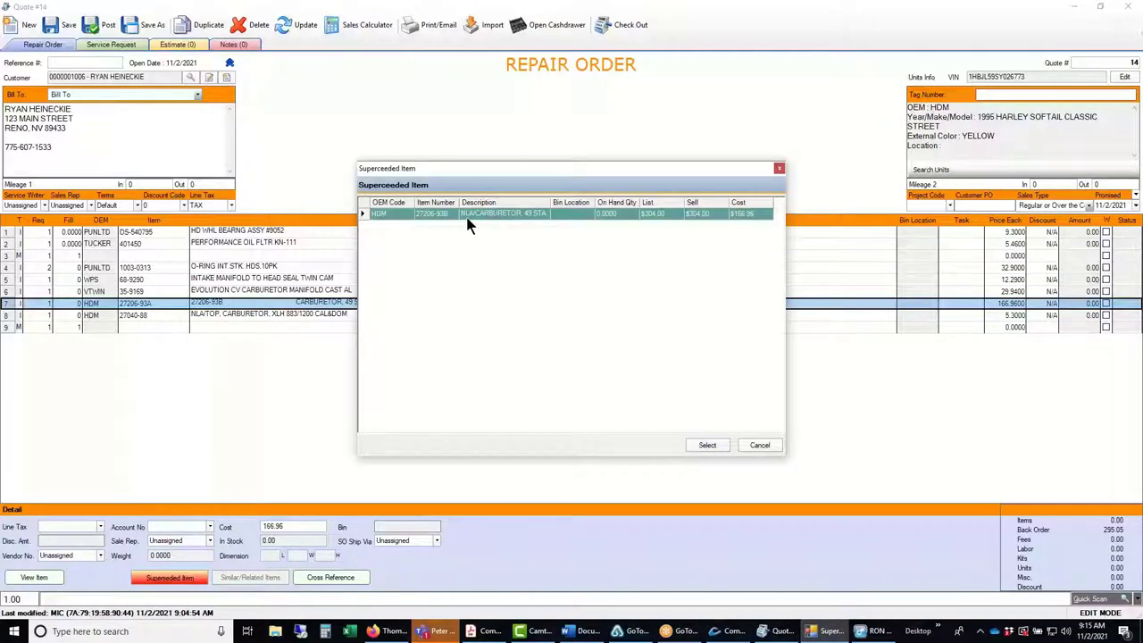
pyautogui.click(704, 444)
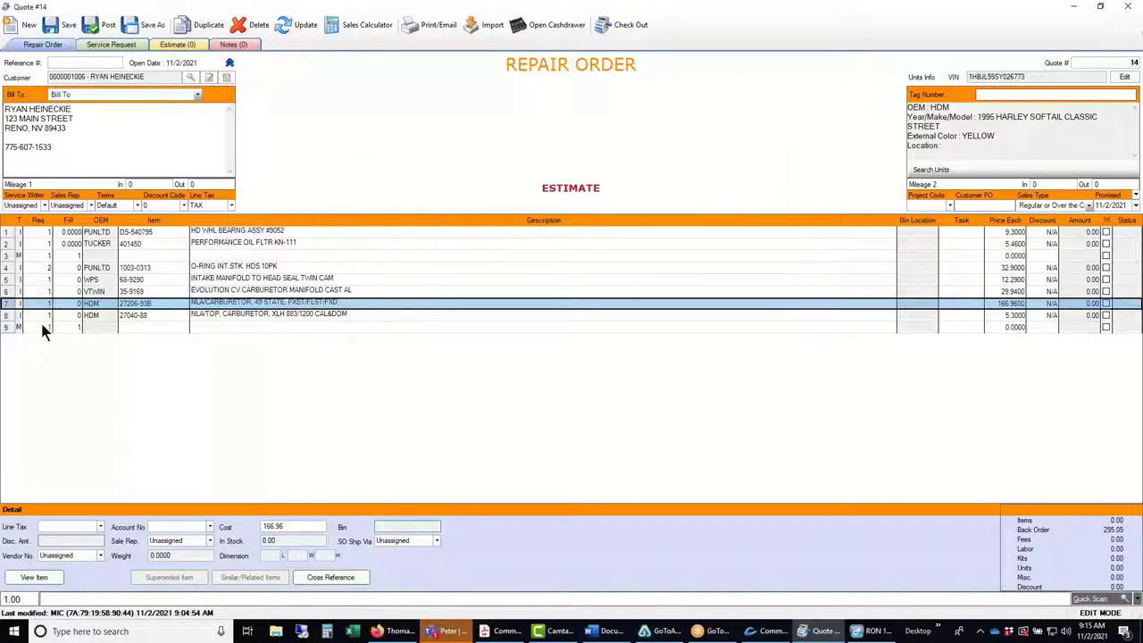
# Replace carburetor top 27040-88 with the similar MIDUSA item 82307 and save the repair order.
pyautogui.click(10, 316)
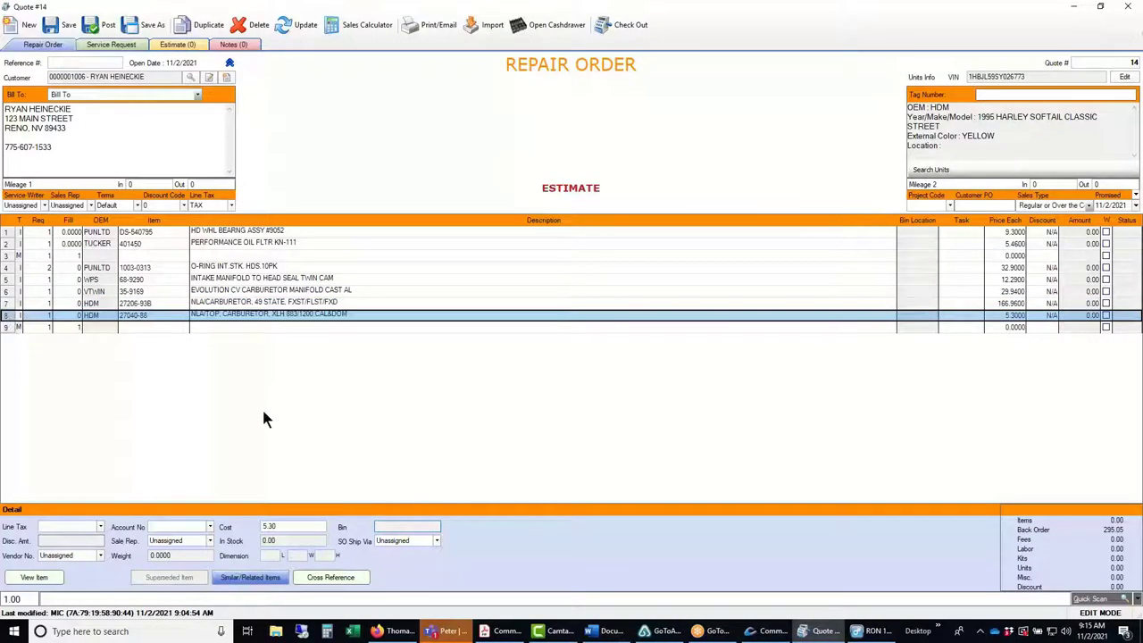
pyautogui.click(259, 581)
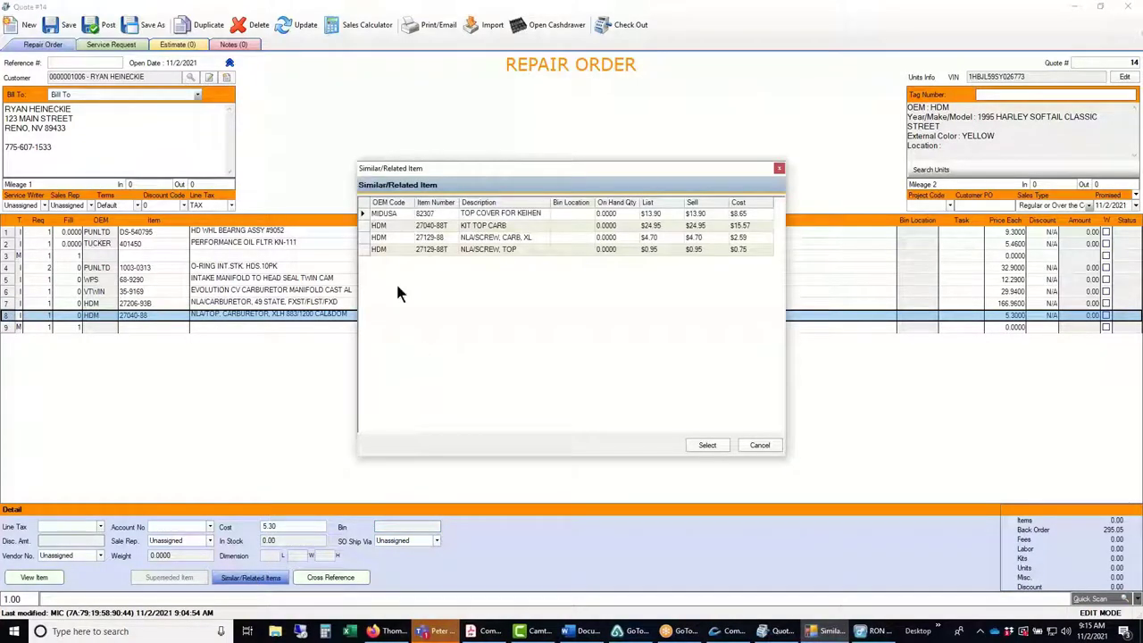
pyautogui.click(364, 213)
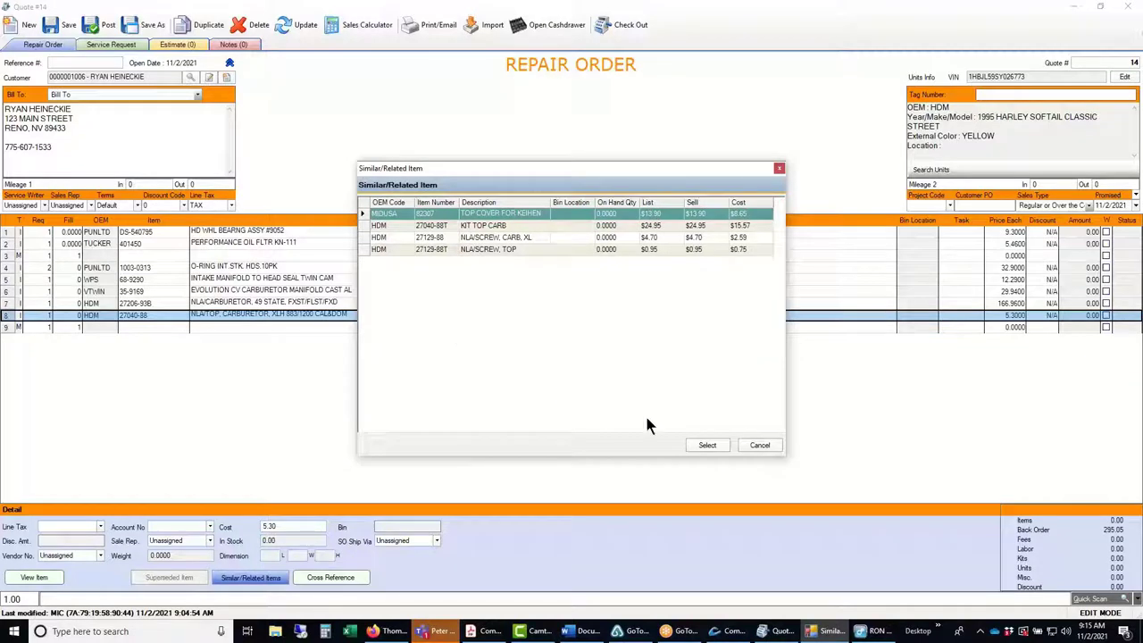
pyautogui.click(698, 446)
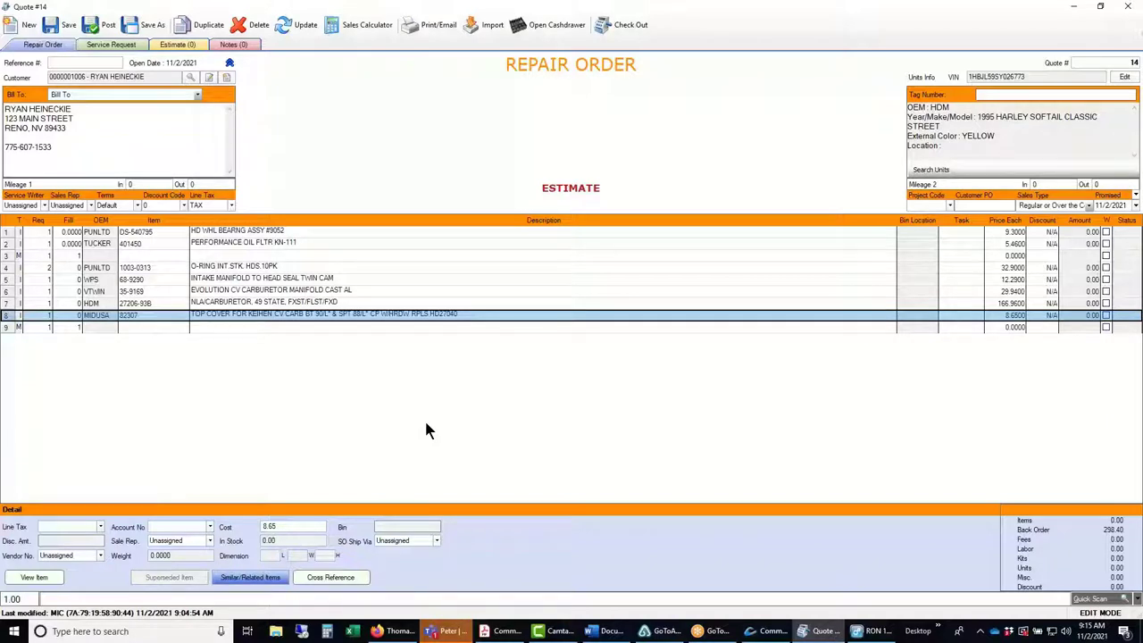
pyautogui.click(63, 24)
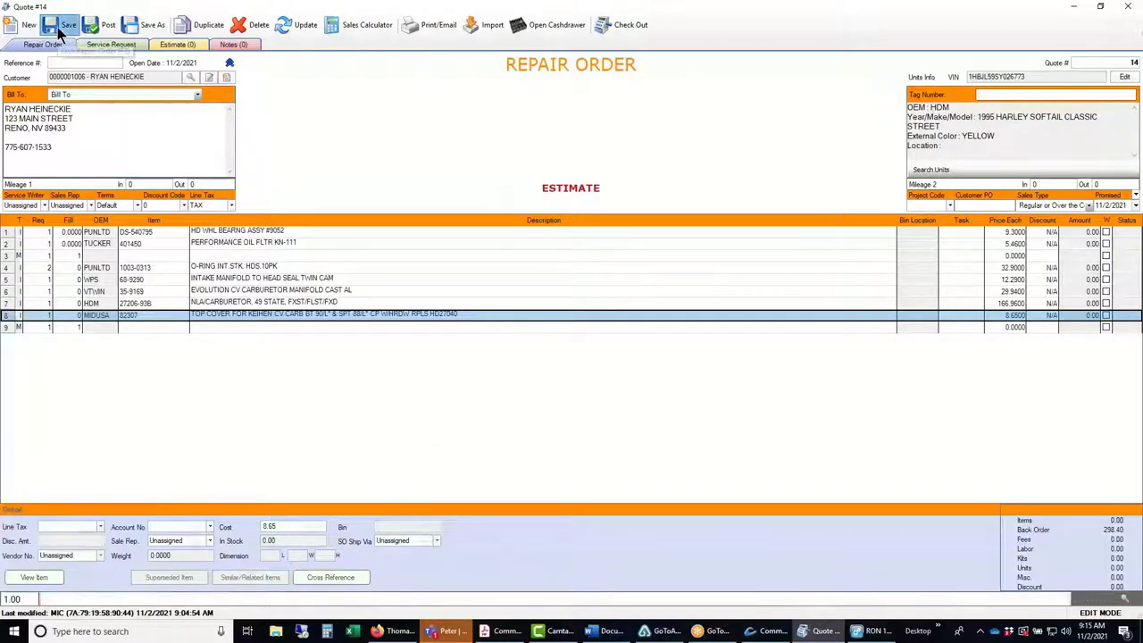
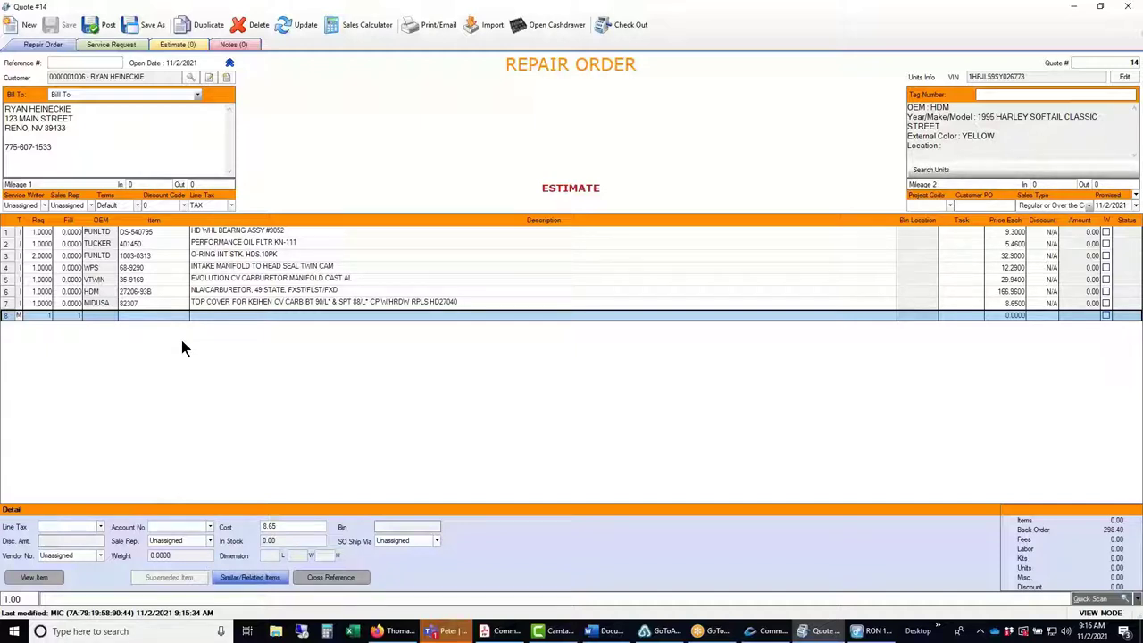
# Sort the repair order lines by OEM and add a LABOR item on the blank line.
pyautogui.click(105, 223)
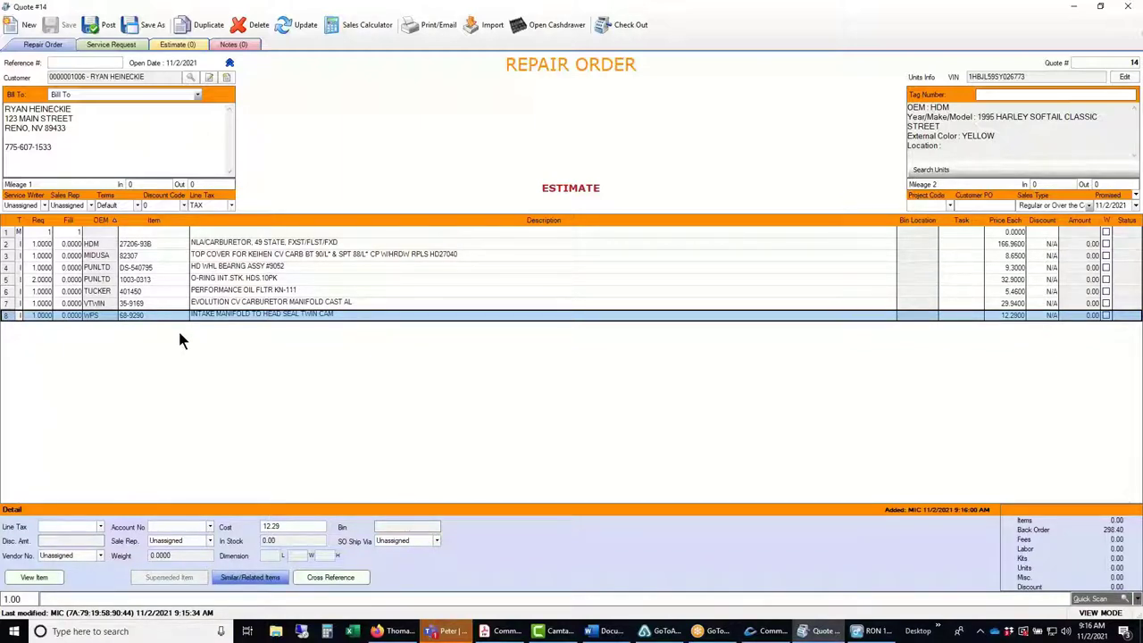
pyautogui.click(143, 232)
pyautogui.write('LABOR')
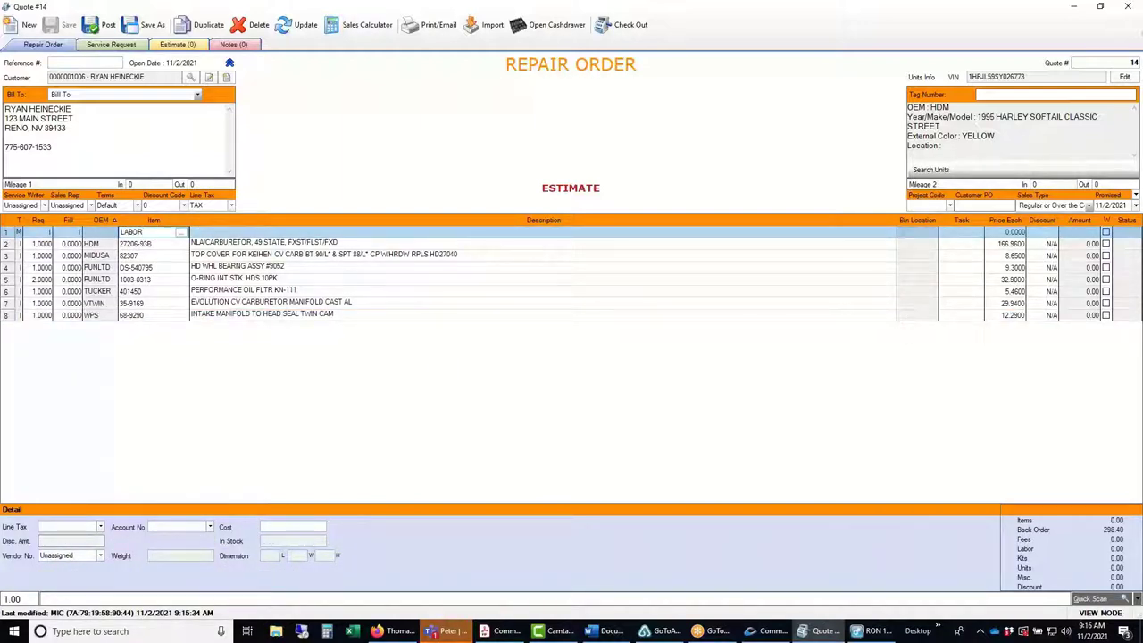
pyautogui.press('Return')
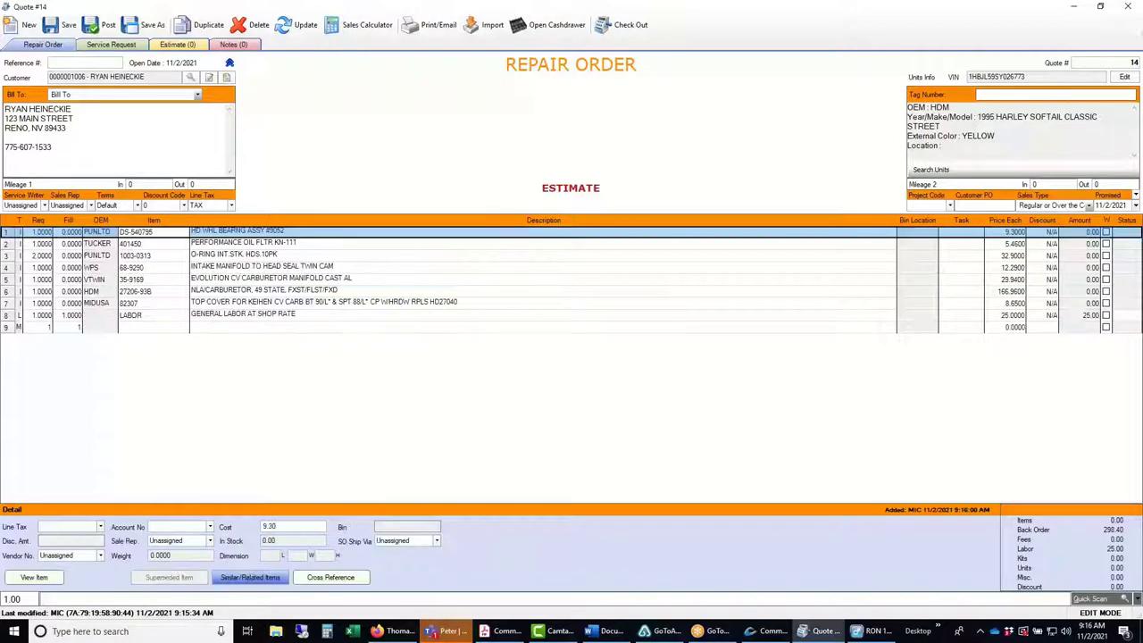
# Set the labor line's price to the Cost level of 85.0000 and save the repair order.
pyautogui.click(7, 318)
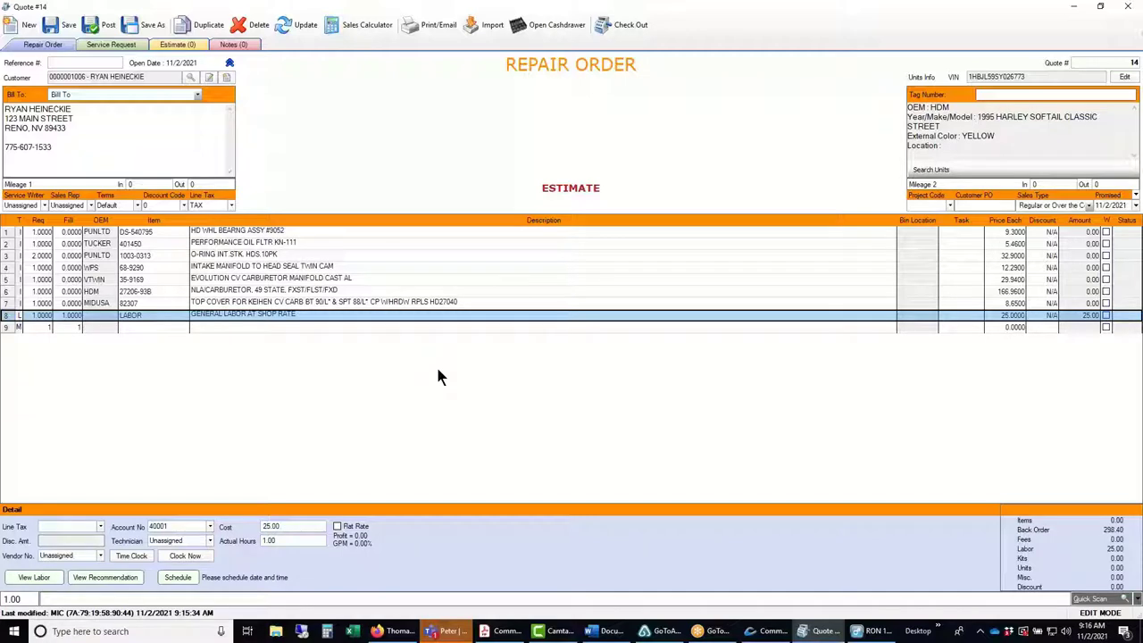
pyautogui.click(998, 316)
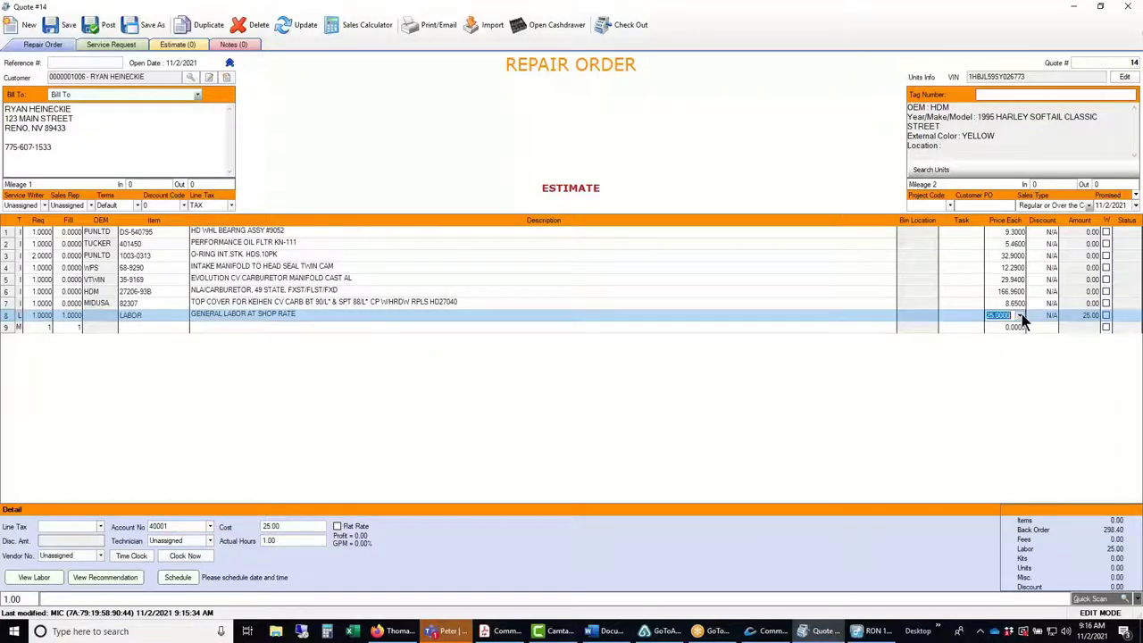
pyautogui.click(1019, 316)
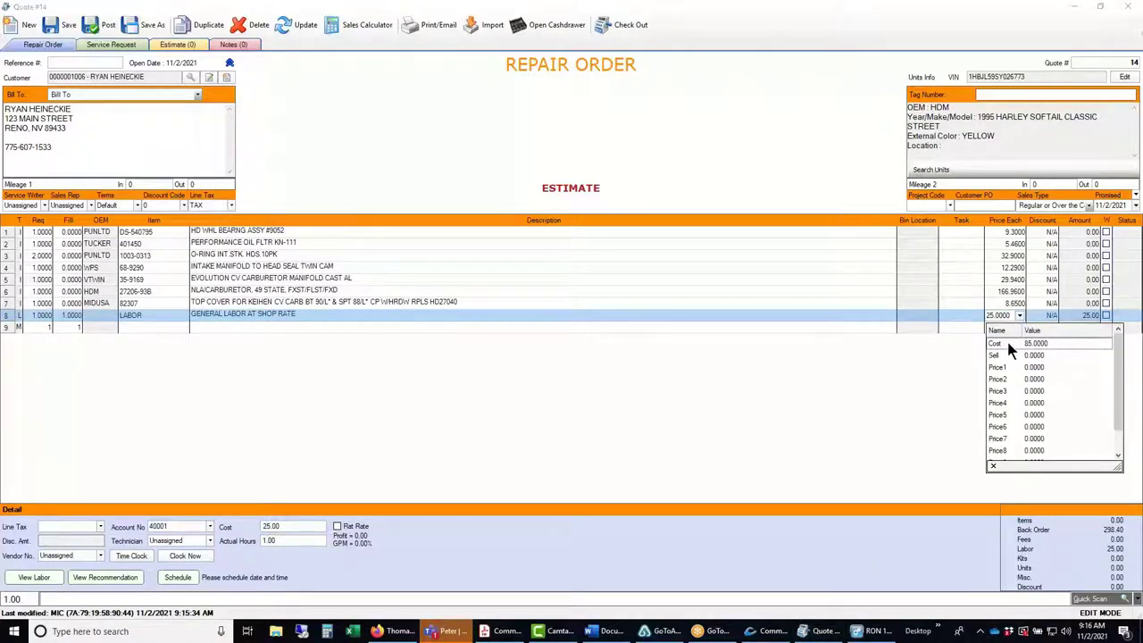
pyautogui.click(1007, 345)
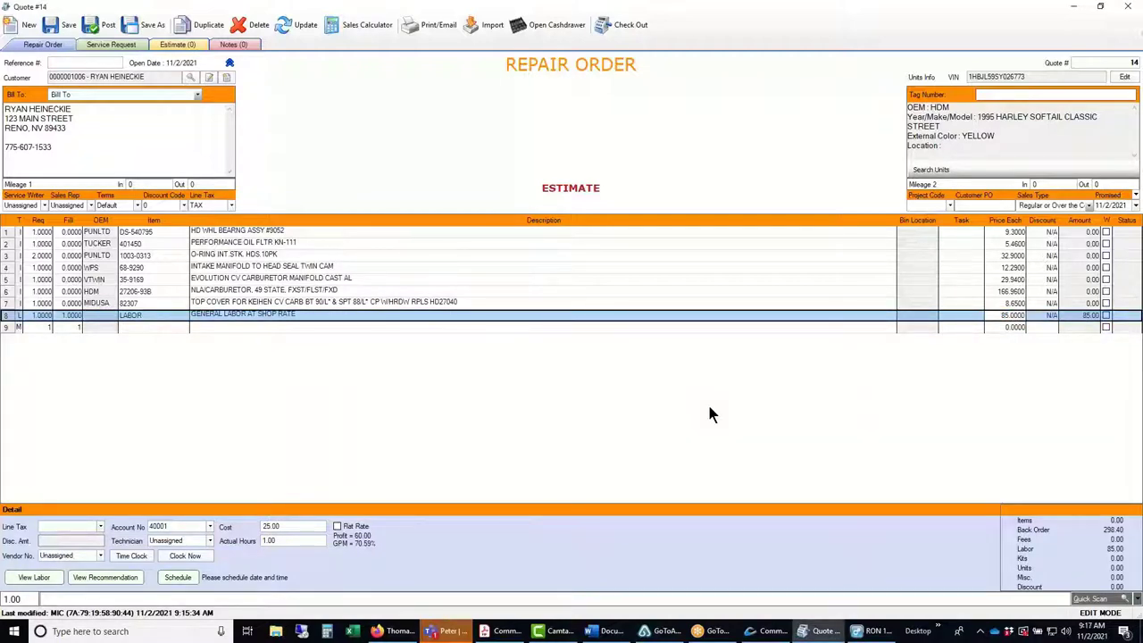
pyautogui.hotkey('ctrl', 's')
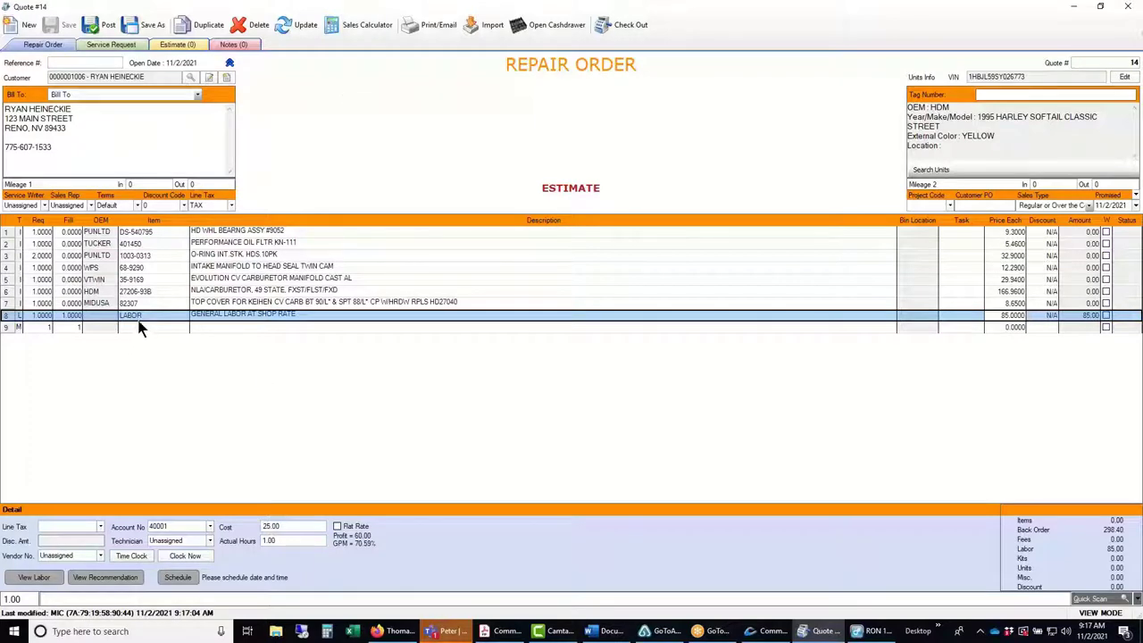
# Change the labor line's description to "ENTER THE DETAIL OF WORK WE DID".
pyautogui.click(233, 315)
pyautogui.write('ENT')
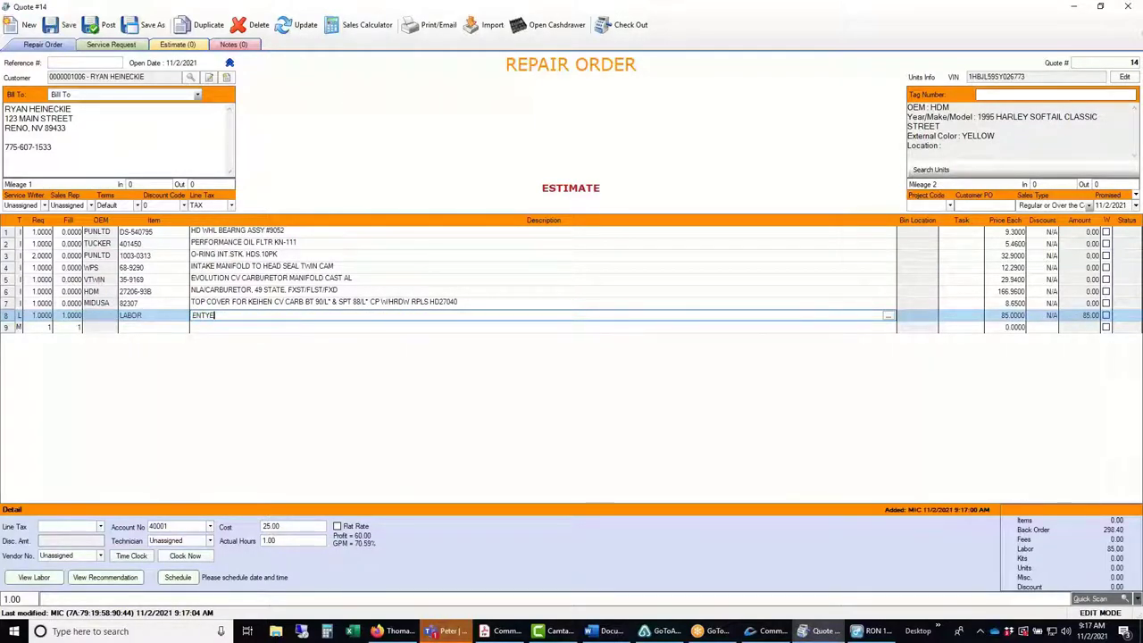
pyautogui.write('ER THE DETAIL O')
pyautogui.press('BackSpace')
pyautogui.write('IL OF WORK WE DID')
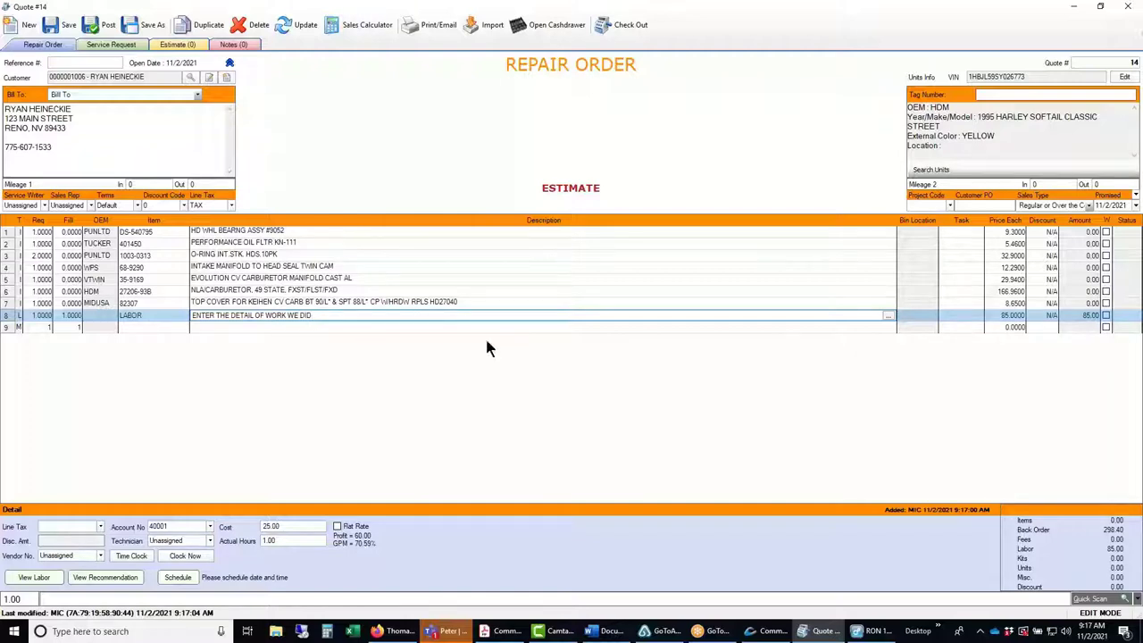
pyautogui.press('Return')
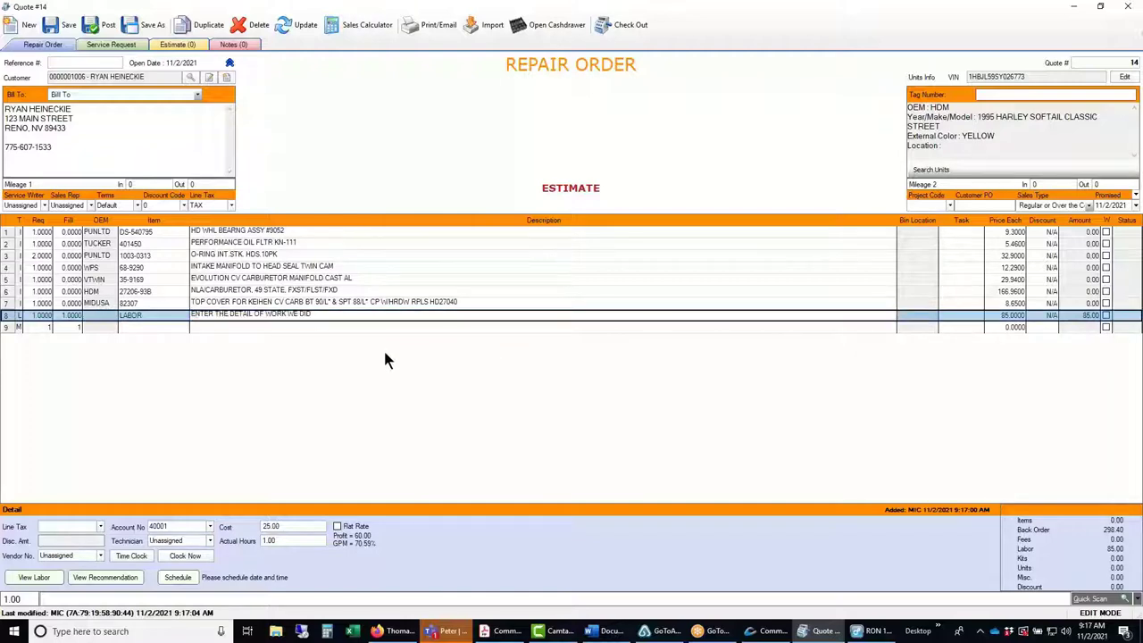
# Move the labor line above all the part lines and save the repair order.
pyautogui.moveTo(11, 322)
pyautogui.mouseDown()
pyautogui.moveTo(7, 406)
pyautogui.moveTo(8, 330)
pyautogui.mouseUp()
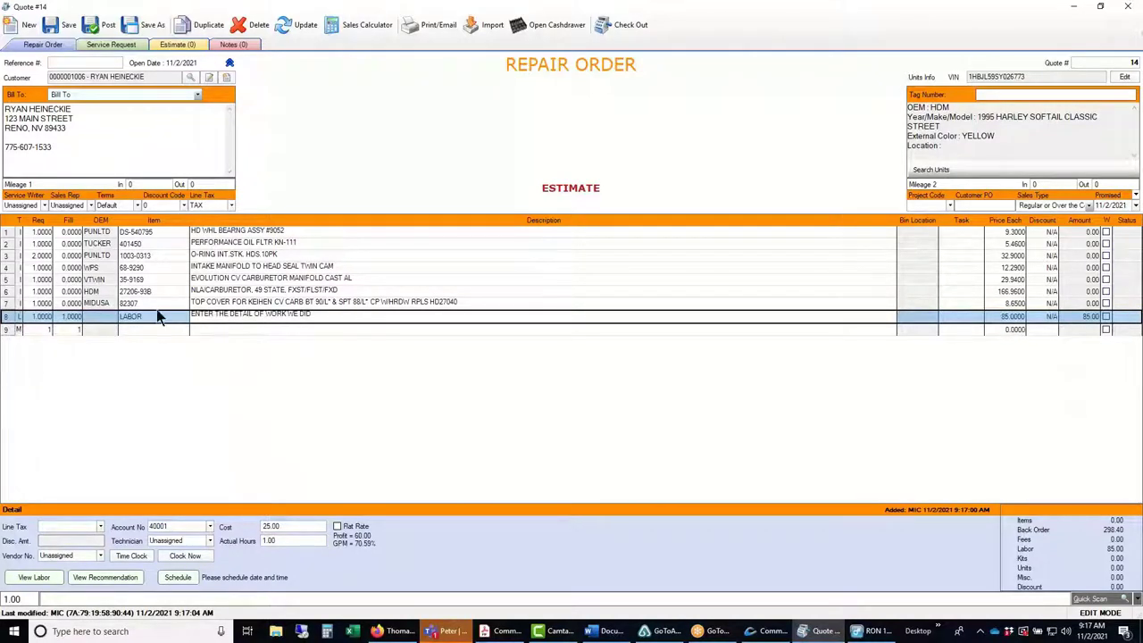
pyautogui.click(11, 325)
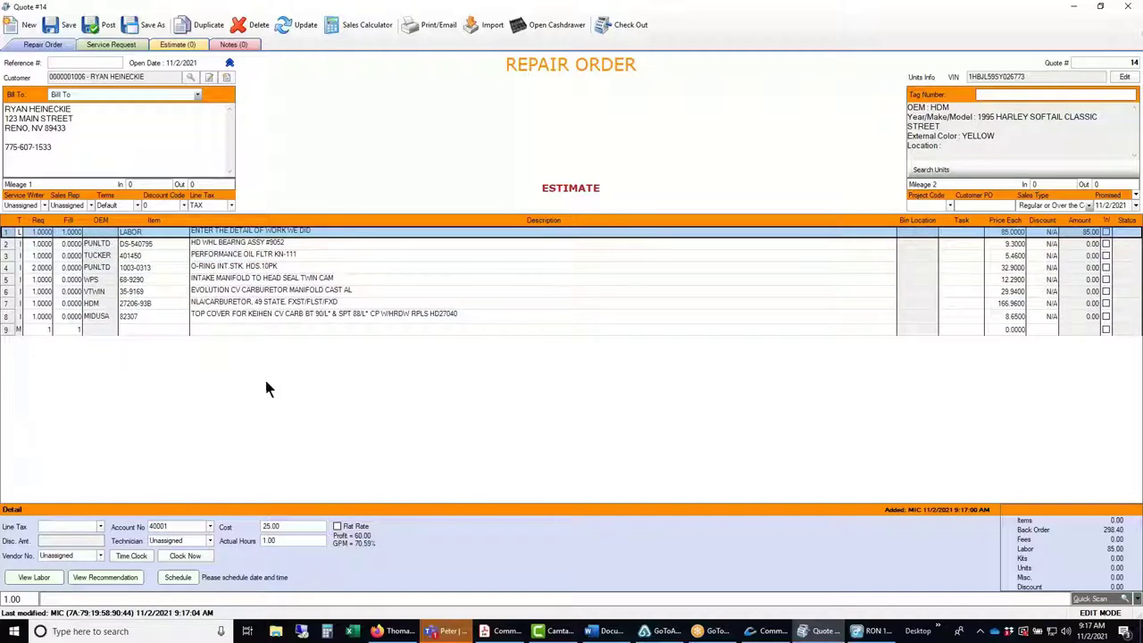
pyautogui.click(51, 27)
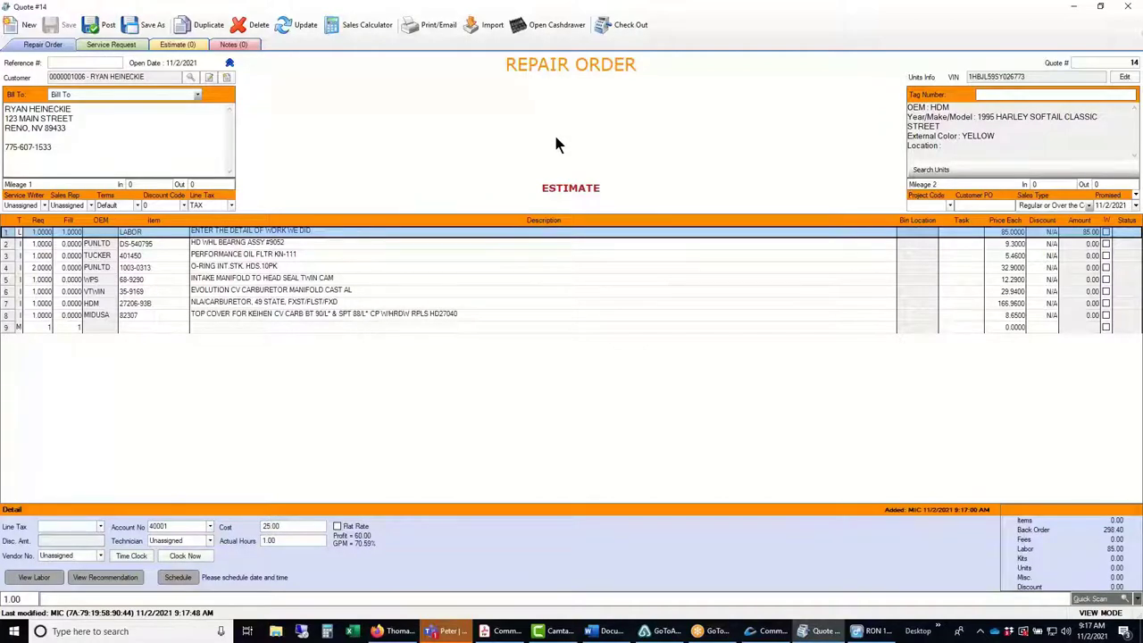
# Switch to Firefox, open servicemanagerpro.com and log in to the member area with the saved credentials.
pyautogui.click(393, 631)
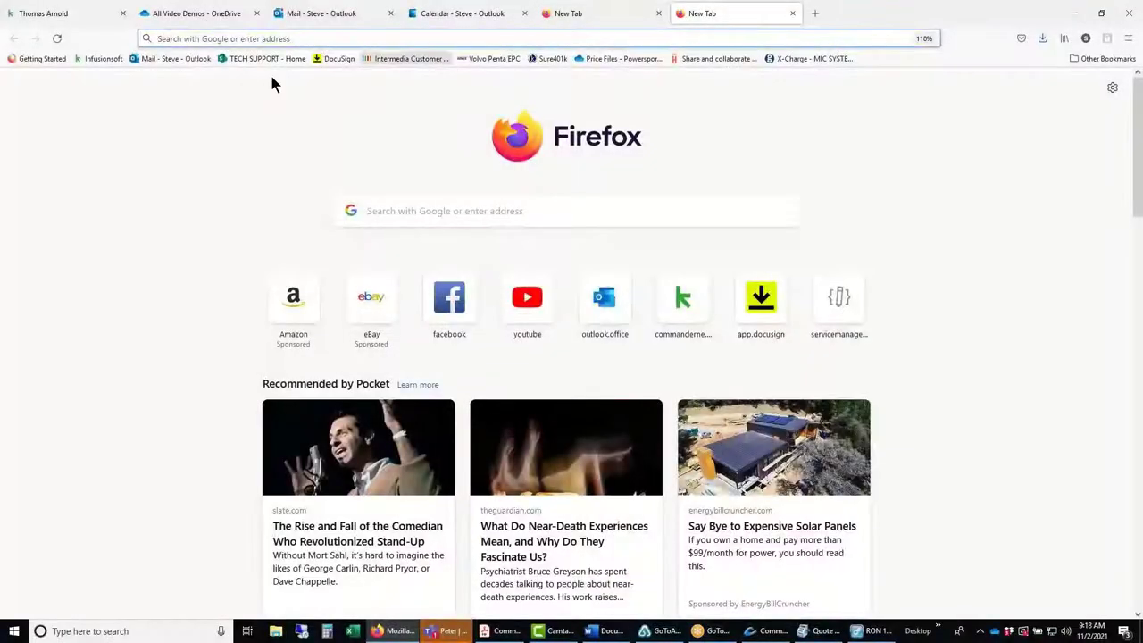
pyautogui.write('WWW.SERV')
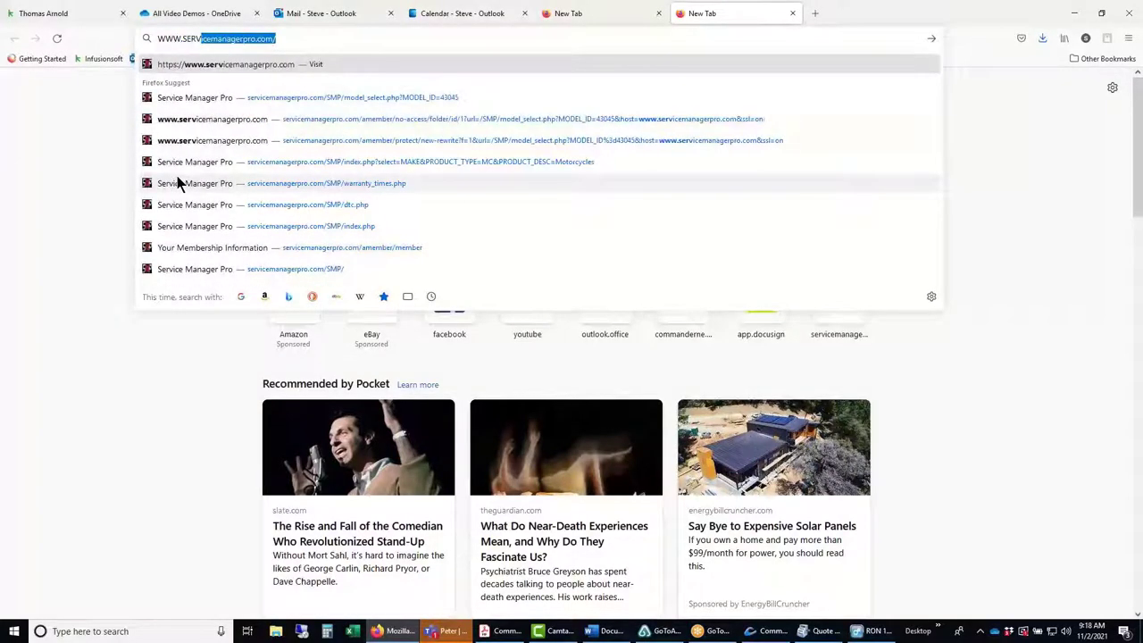
pyautogui.click(219, 68)
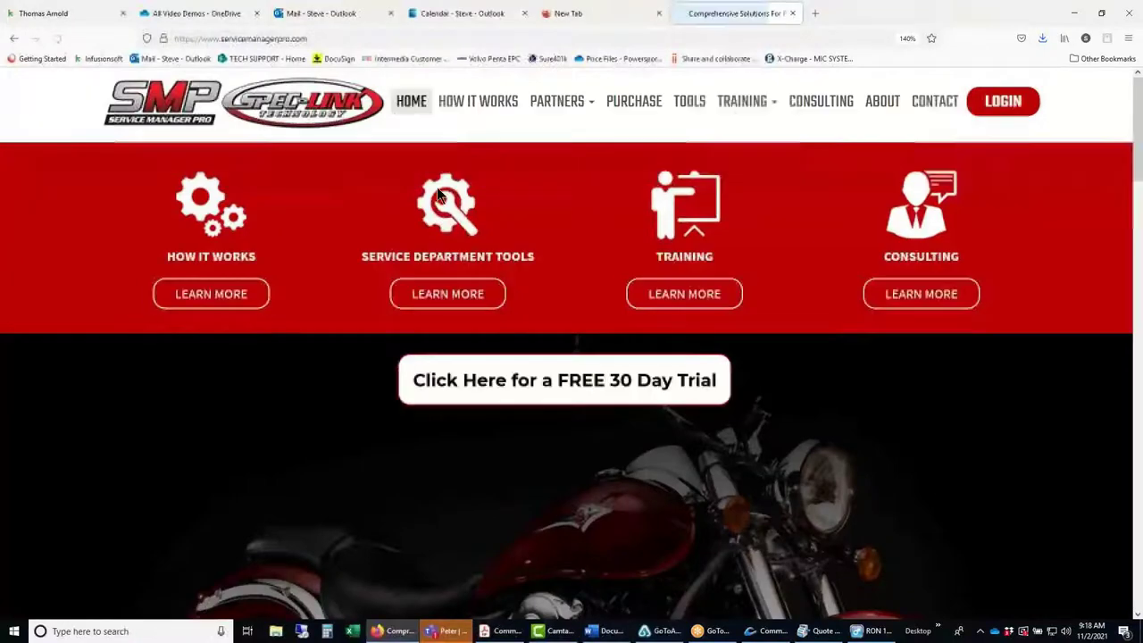
pyautogui.click(1009, 102)
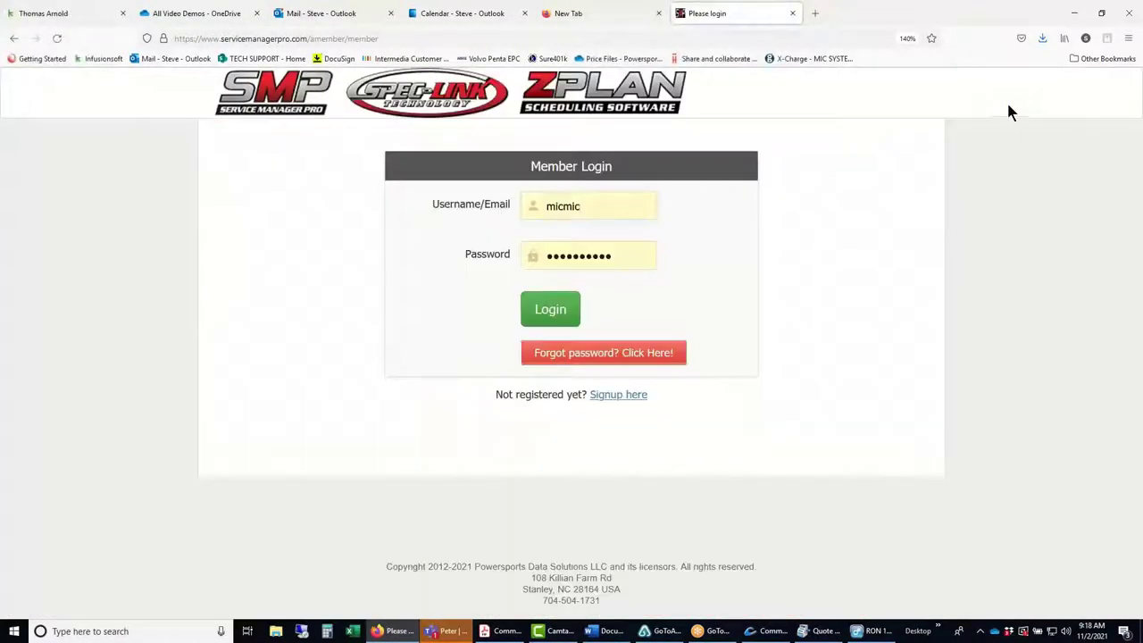
pyautogui.click(552, 318)
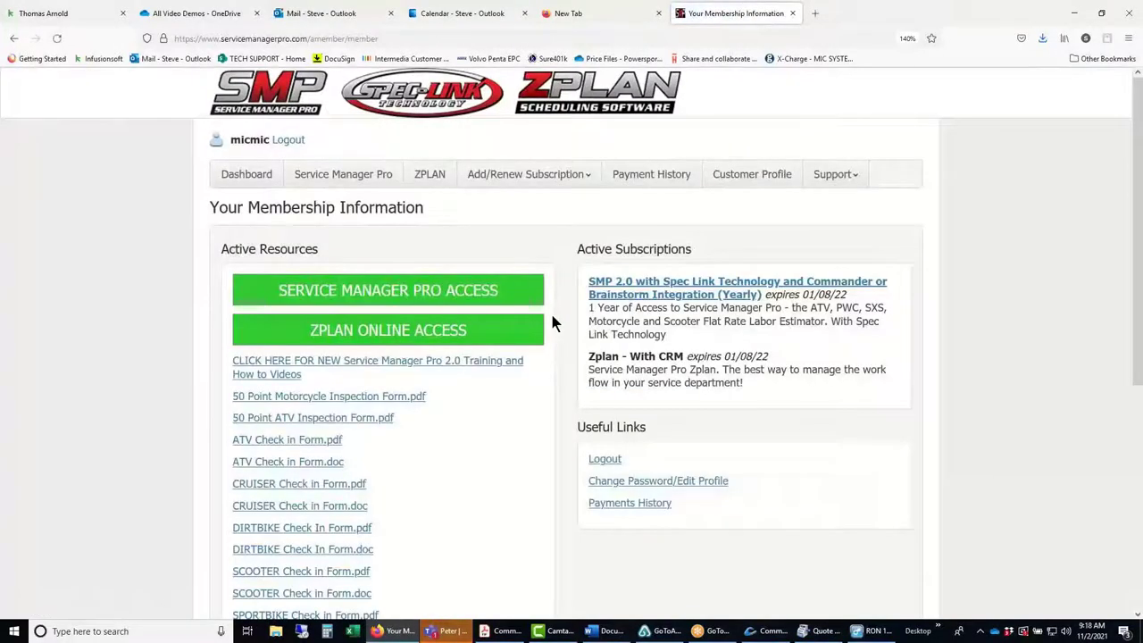
# Enter Service Manager Pro and browse the list of manufacturers in the Motorcycles category.
pyautogui.click(421, 296)
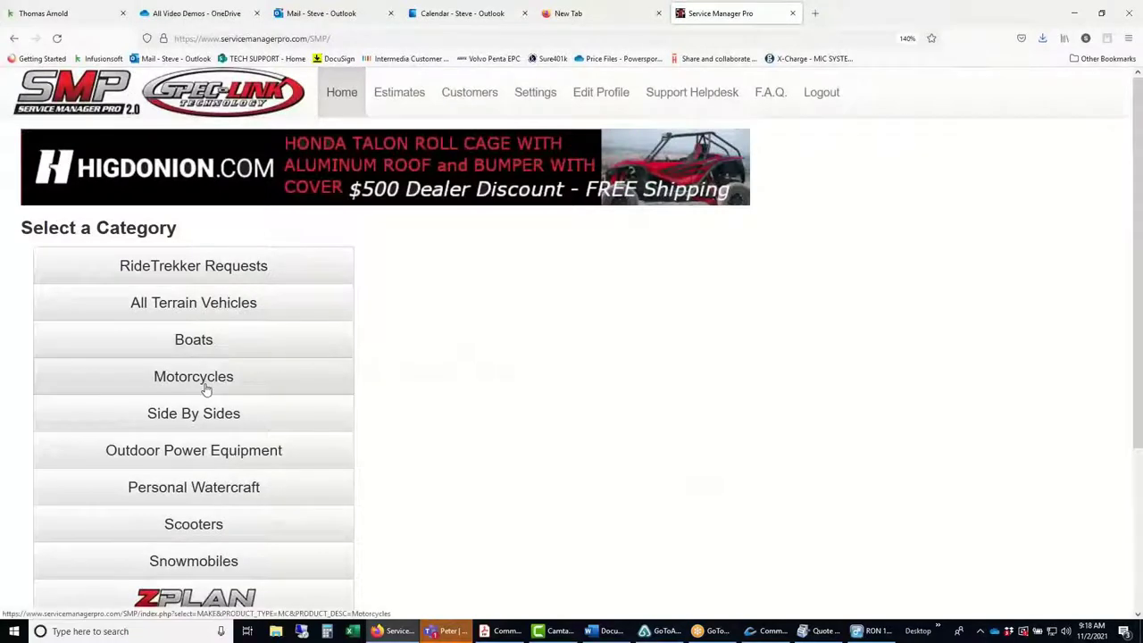
pyautogui.click(204, 386)
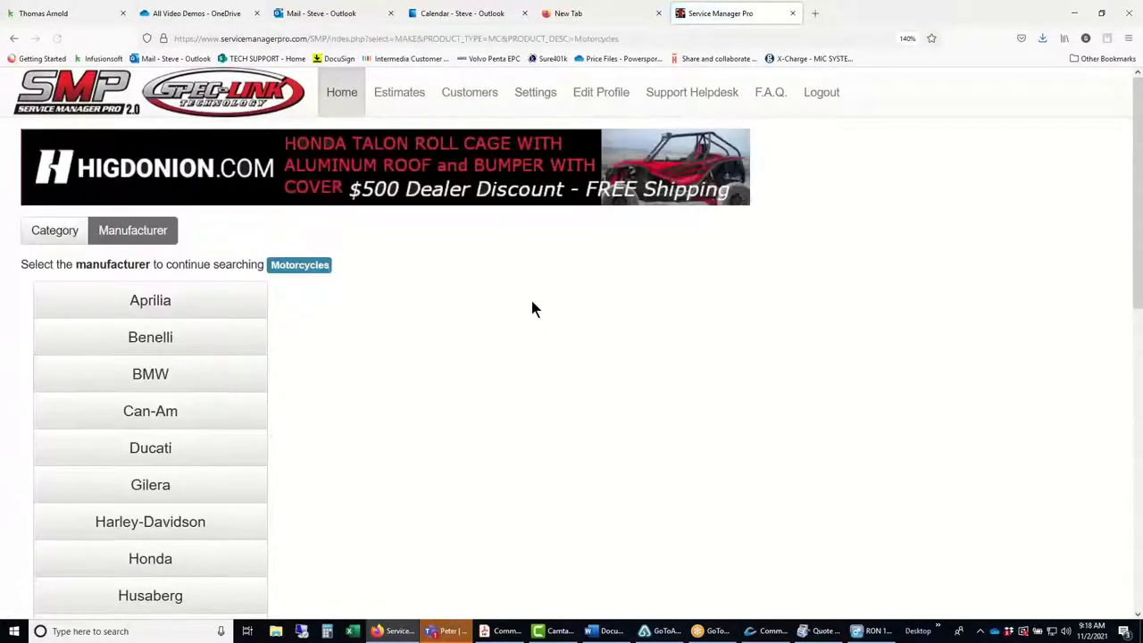
pyautogui.scroll(-2, 533, 309)
pyautogui.scroll(1, 531, 309)
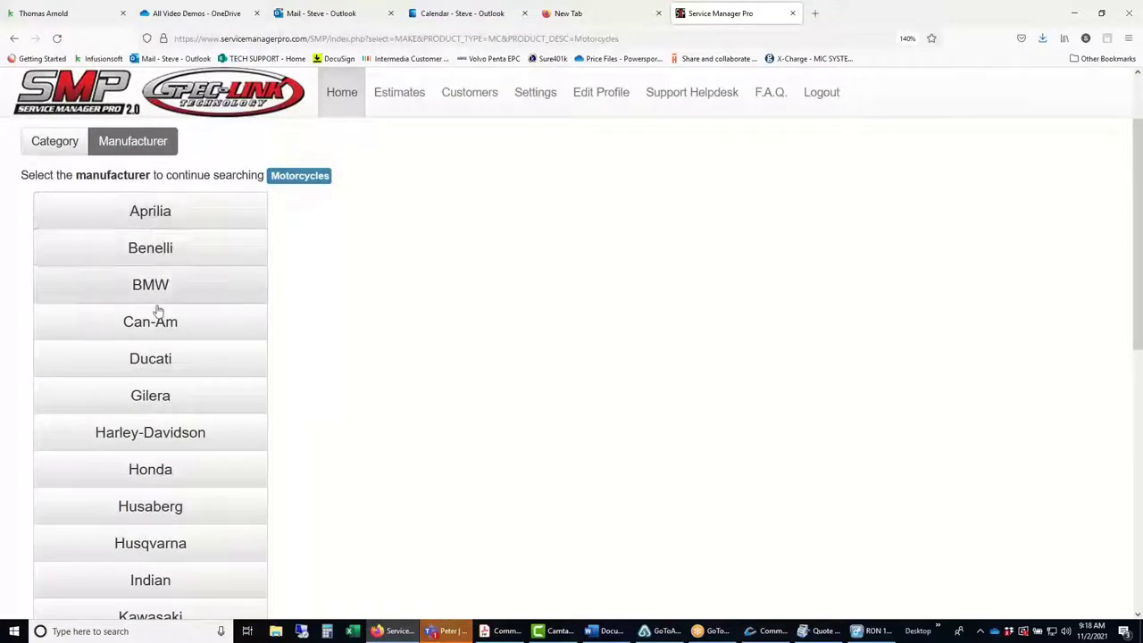
# Select the 1995 Harley-Davidson FLSTC (Heritage Softail Classic) as the motorcycle to look up.
pyautogui.click(153, 434)
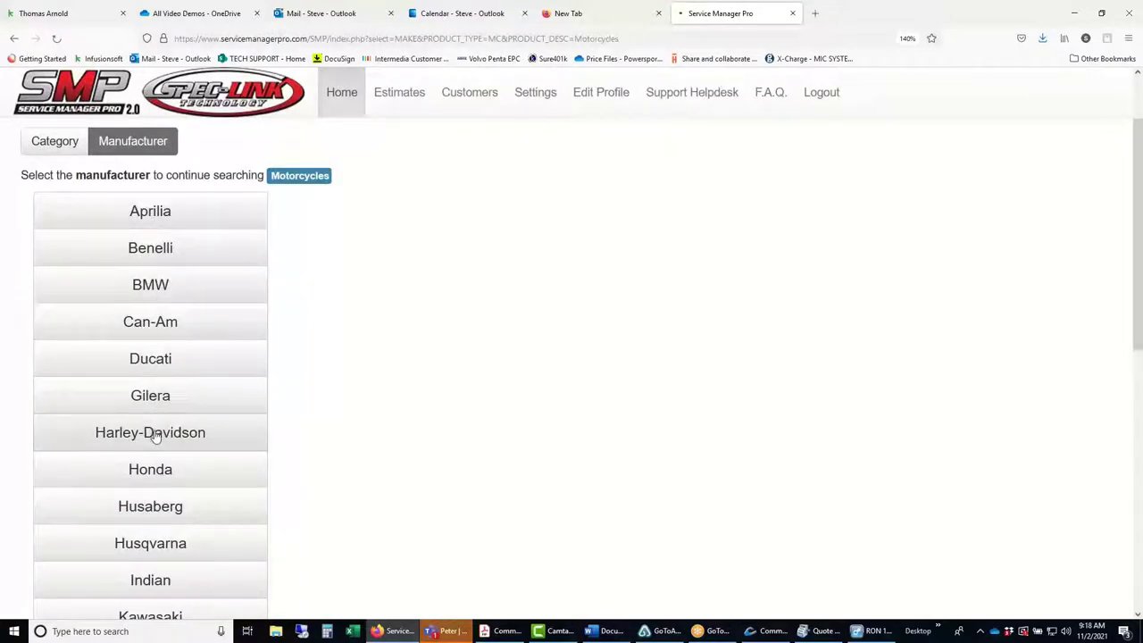
pyautogui.scroll(-3, 286, 362)
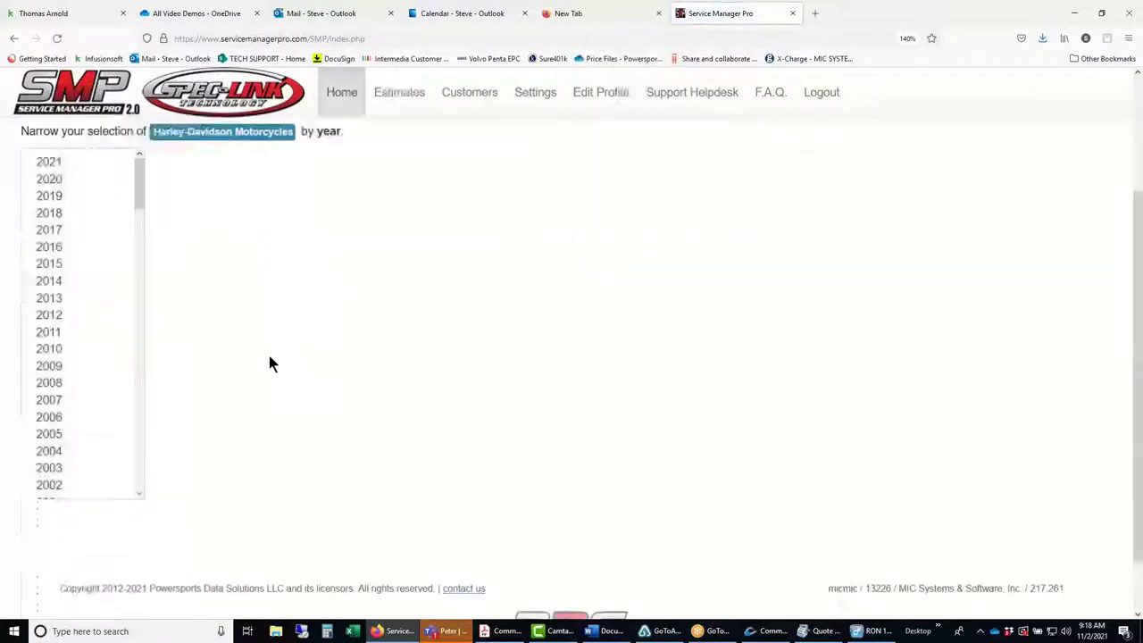
pyautogui.moveTo(141, 151); pyautogui.dragTo(140, 181)
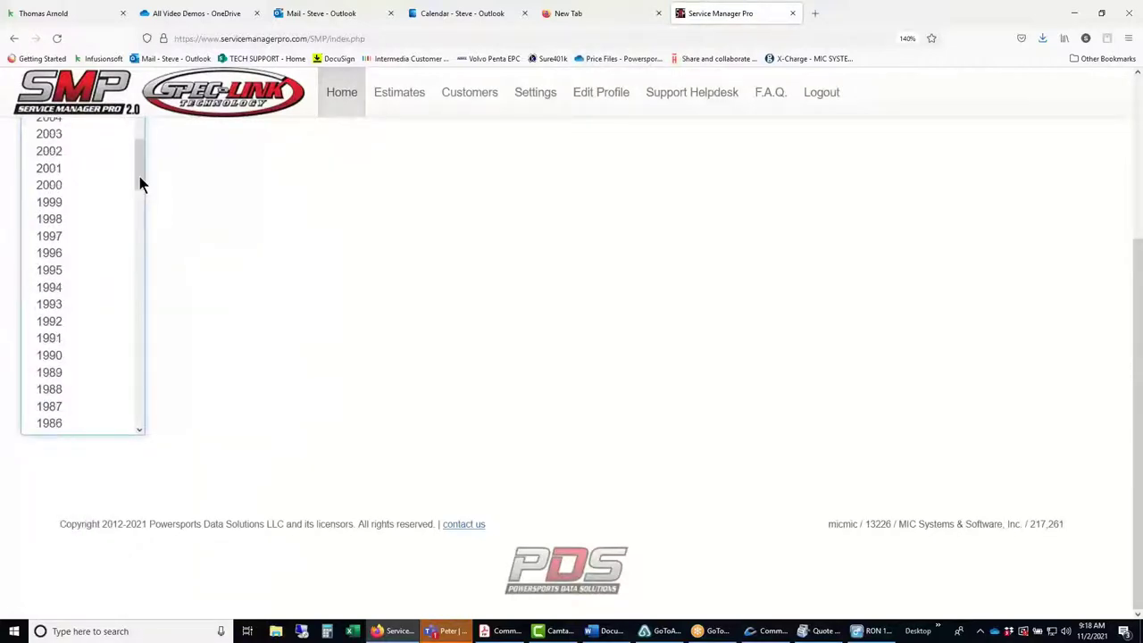
pyautogui.click(49, 270)
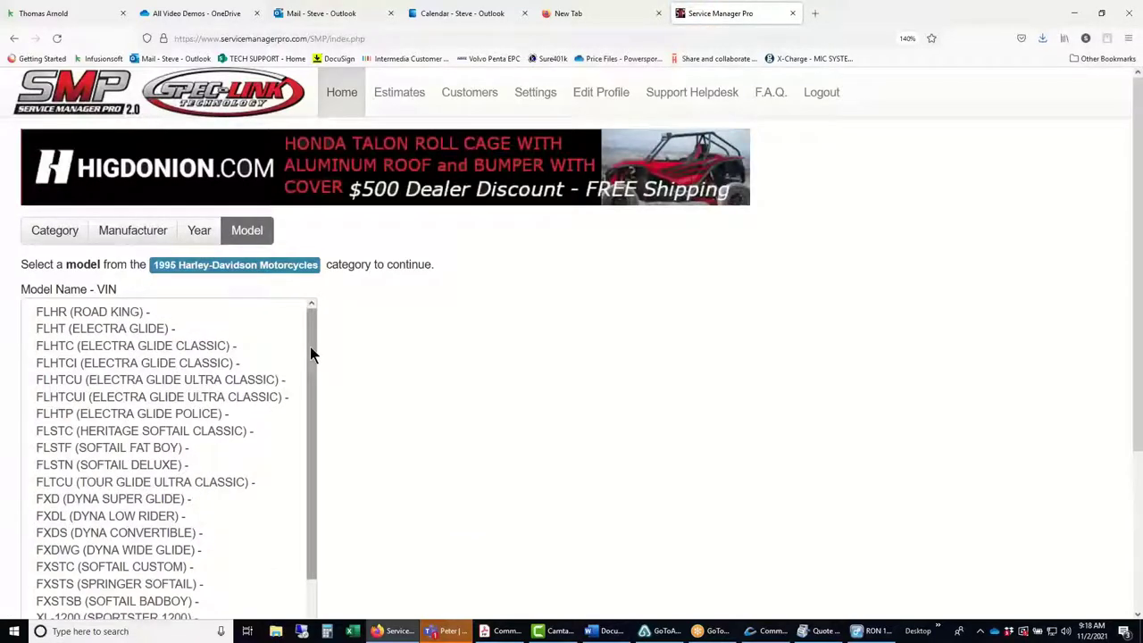
pyautogui.click(147, 433)
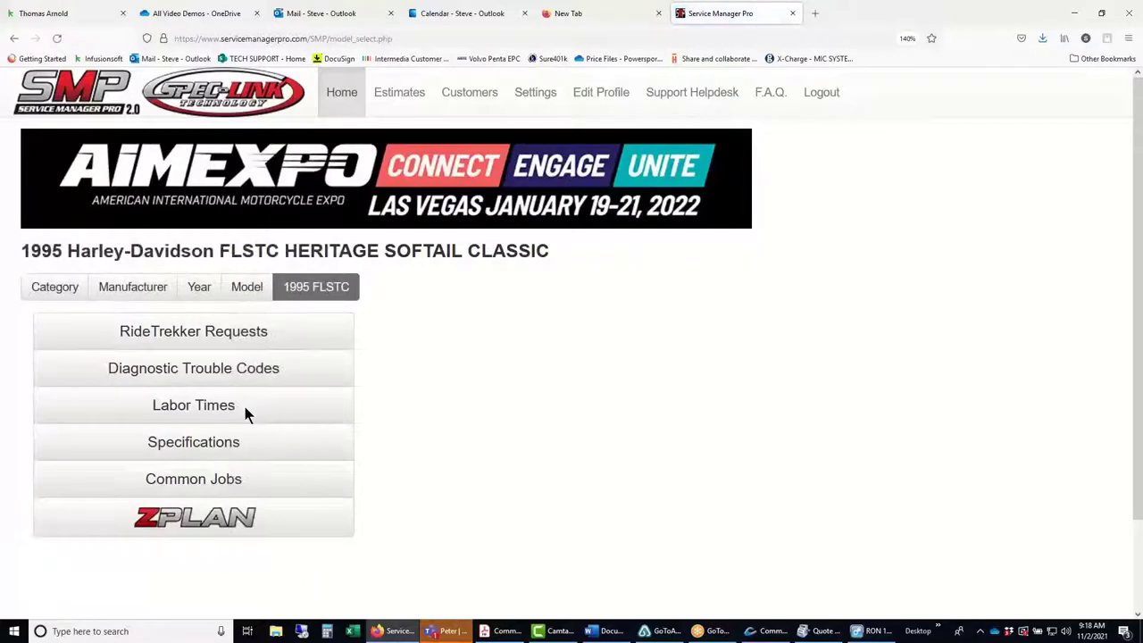
# Look up the Harley-Davidson diagnostic trouble codes of type B Codes and review their sensors and probable causes.
pyautogui.click(273, 370)
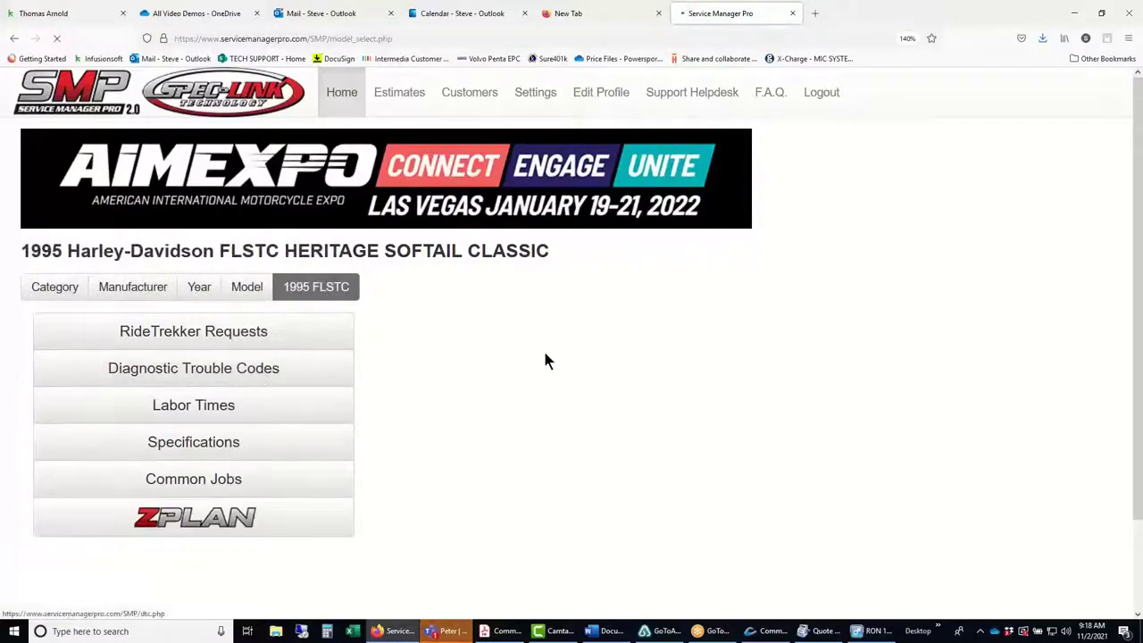
pyautogui.hotkey('ctrl', '-')
pyautogui.hotkey('ctrl', '-')
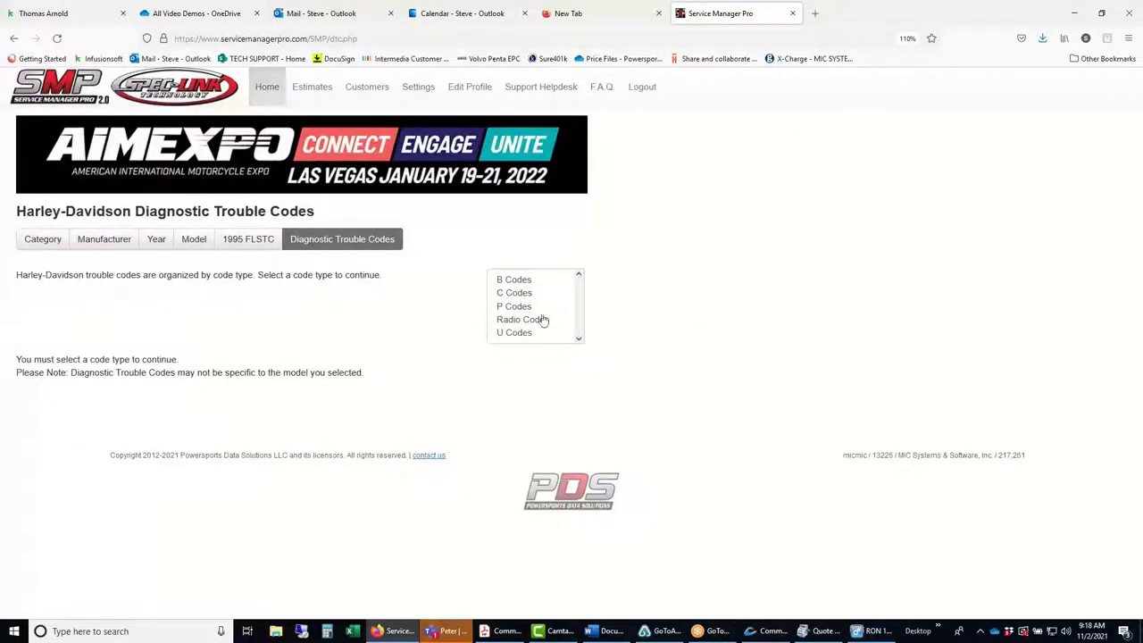
pyautogui.click(516, 280)
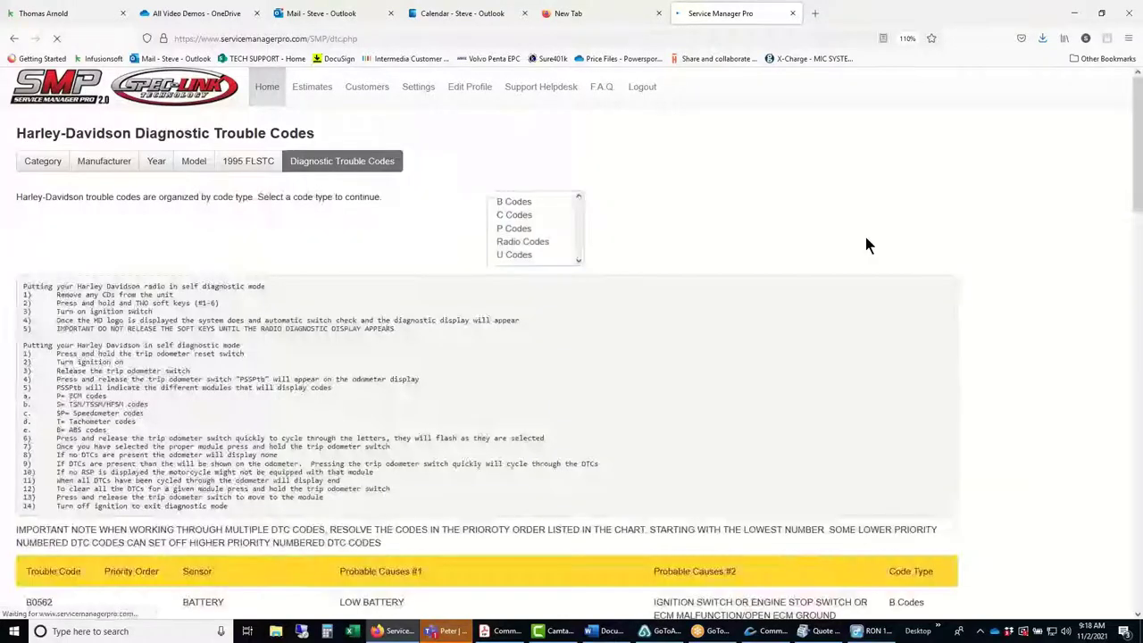
pyautogui.scroll(-6, 869, 241)
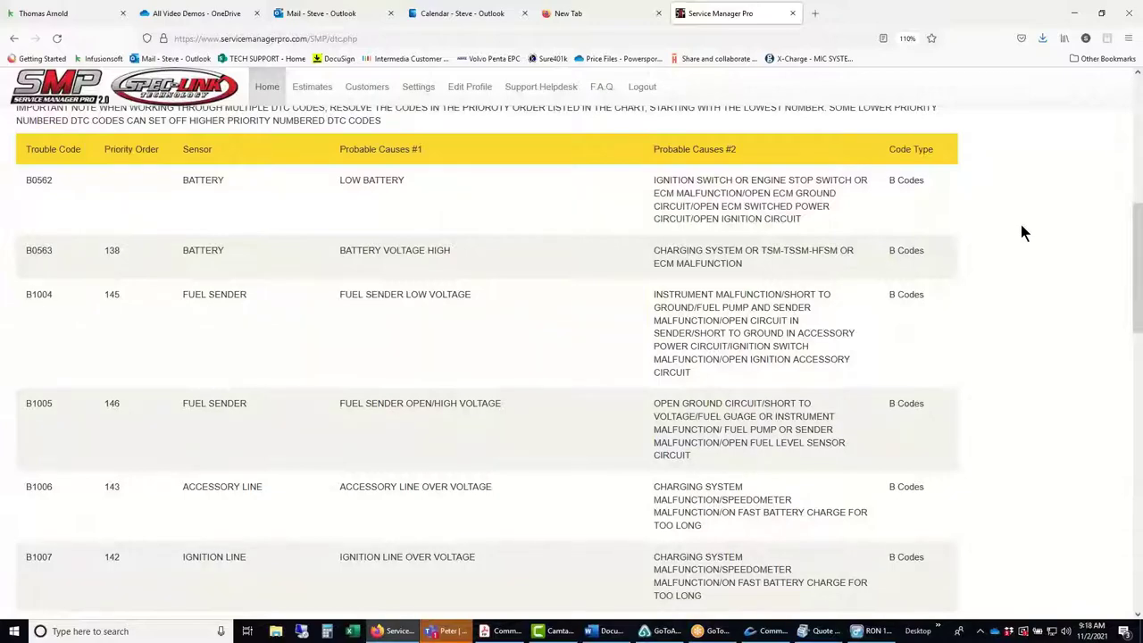
pyautogui.scroll(5, 1023, 230)
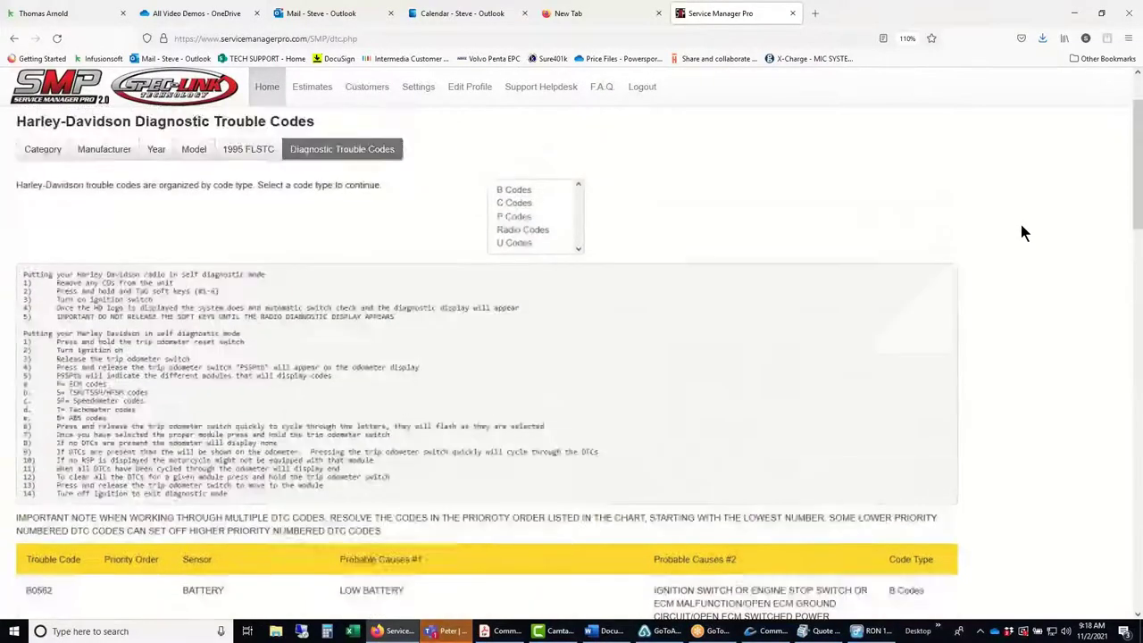
pyautogui.scroll(2, 1023, 231)
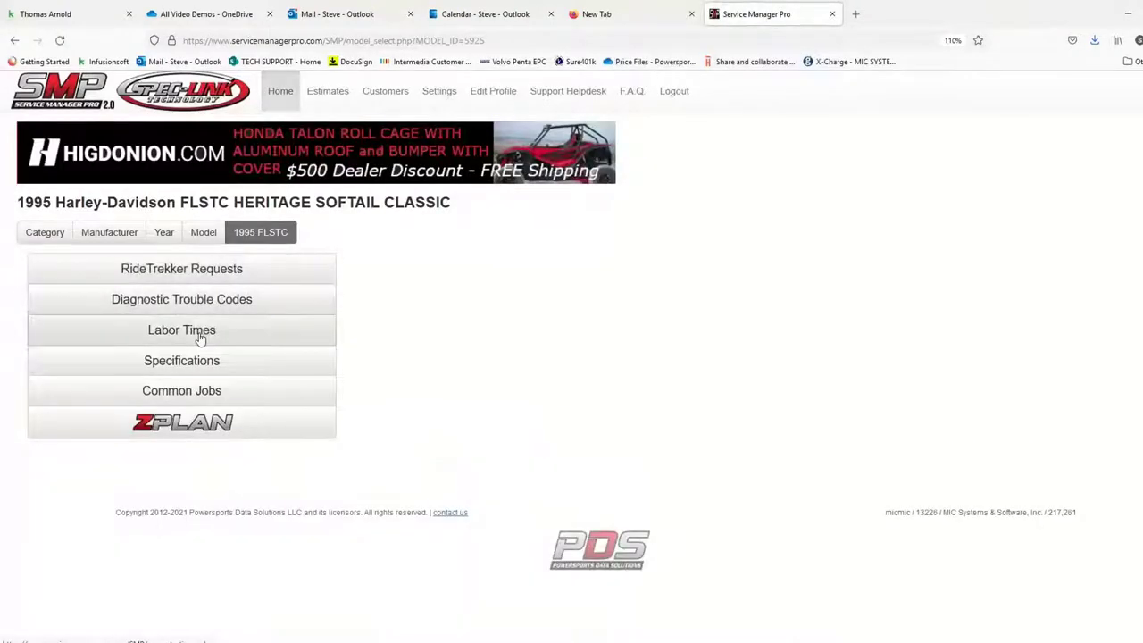
# Review the 1995 FLSTC specifications from controls through transmission, highlighting part of the primary chain case seal bolts torque entry.
pyautogui.click(199, 363)
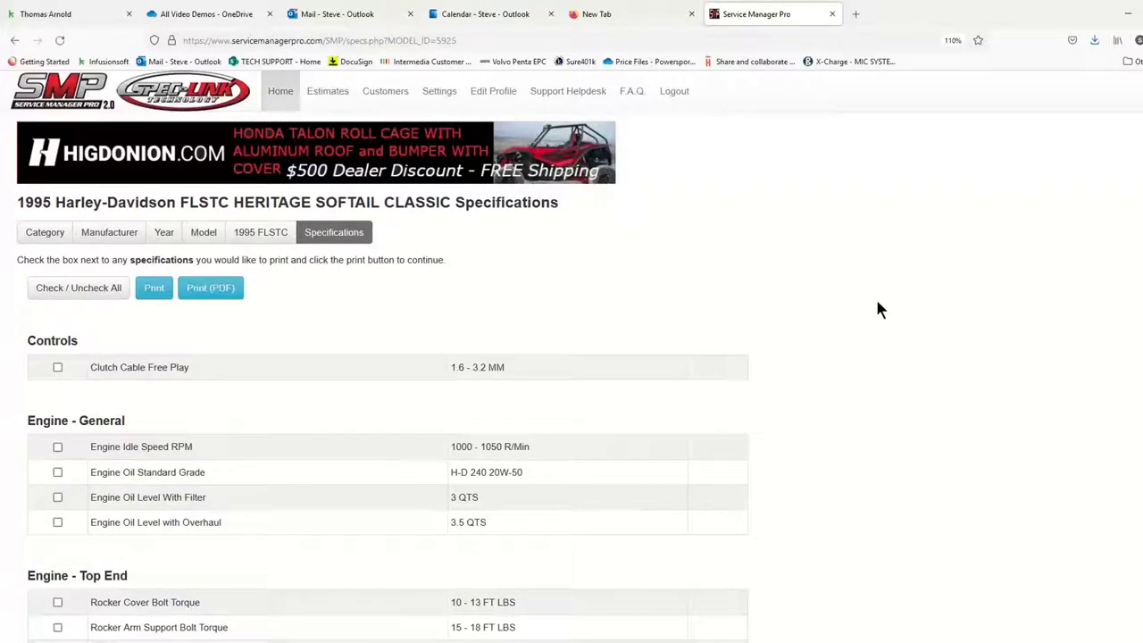
pyautogui.scroll(-3, 878, 303)
pyautogui.scroll(-2, 879, 305)
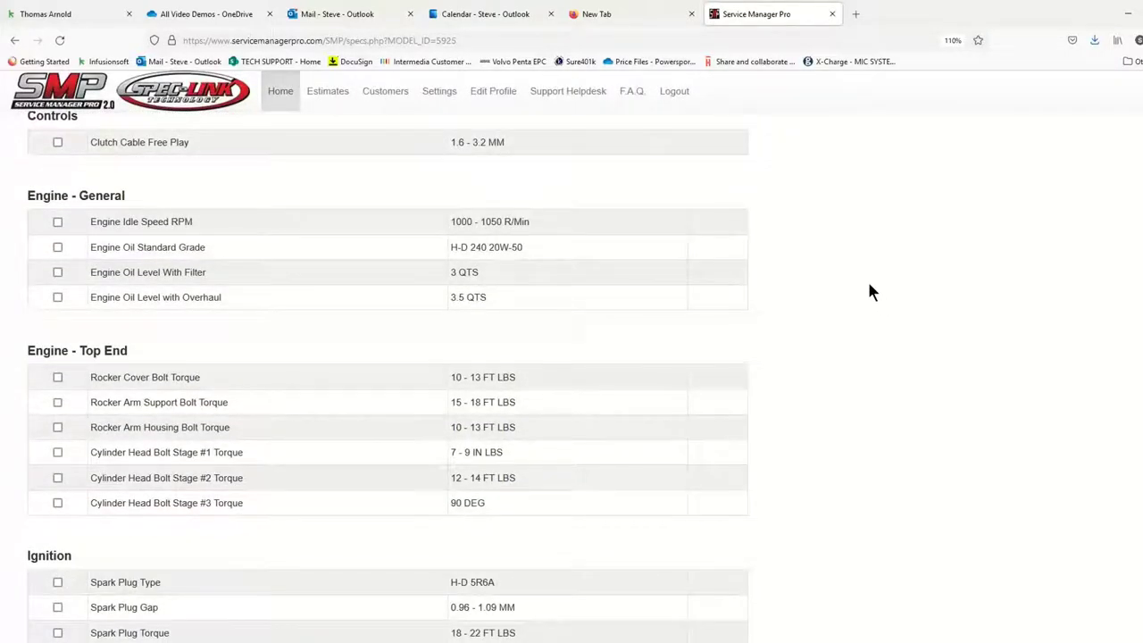
pyautogui.scroll(-3, 872, 293)
pyautogui.scroll(-2, 872, 293)
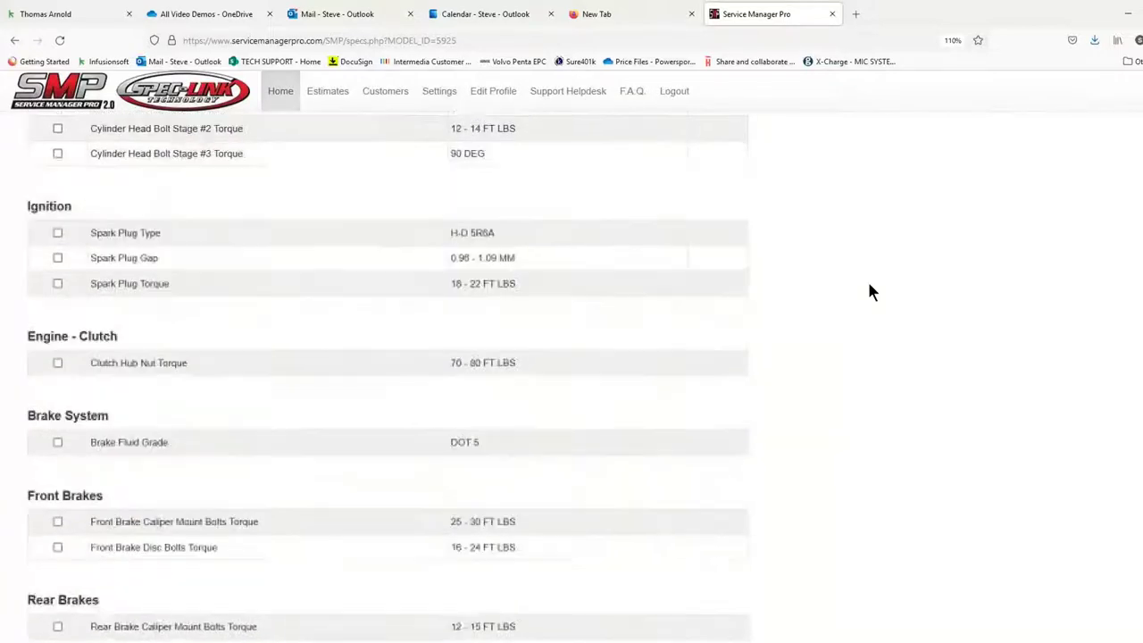
pyautogui.scroll(-2, 843, 290)
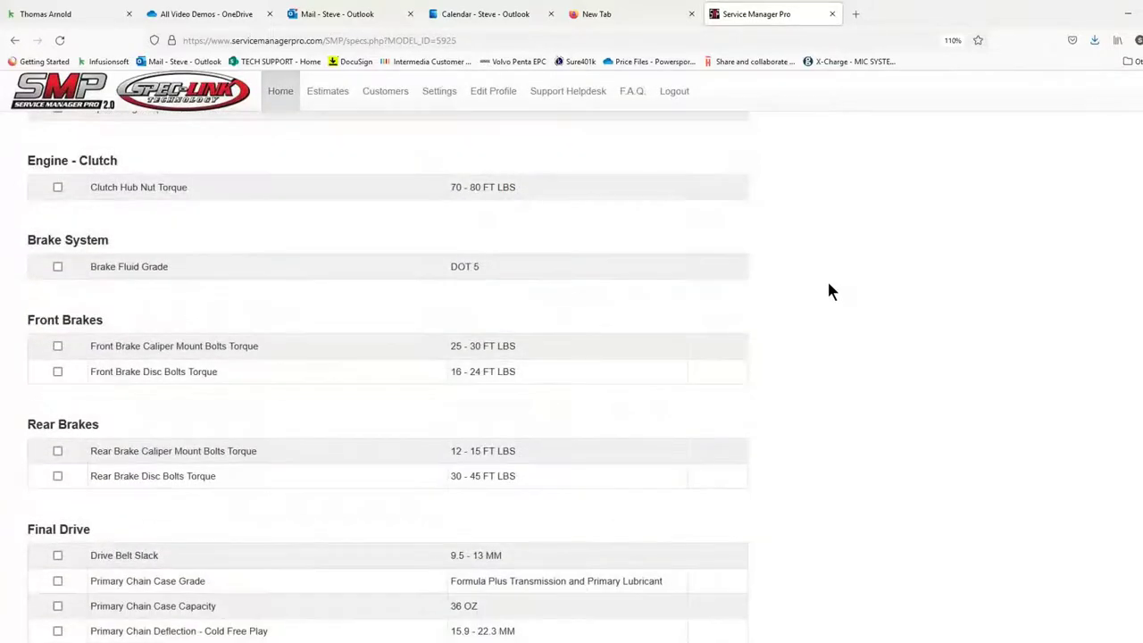
pyautogui.scroll(-4, 829, 286)
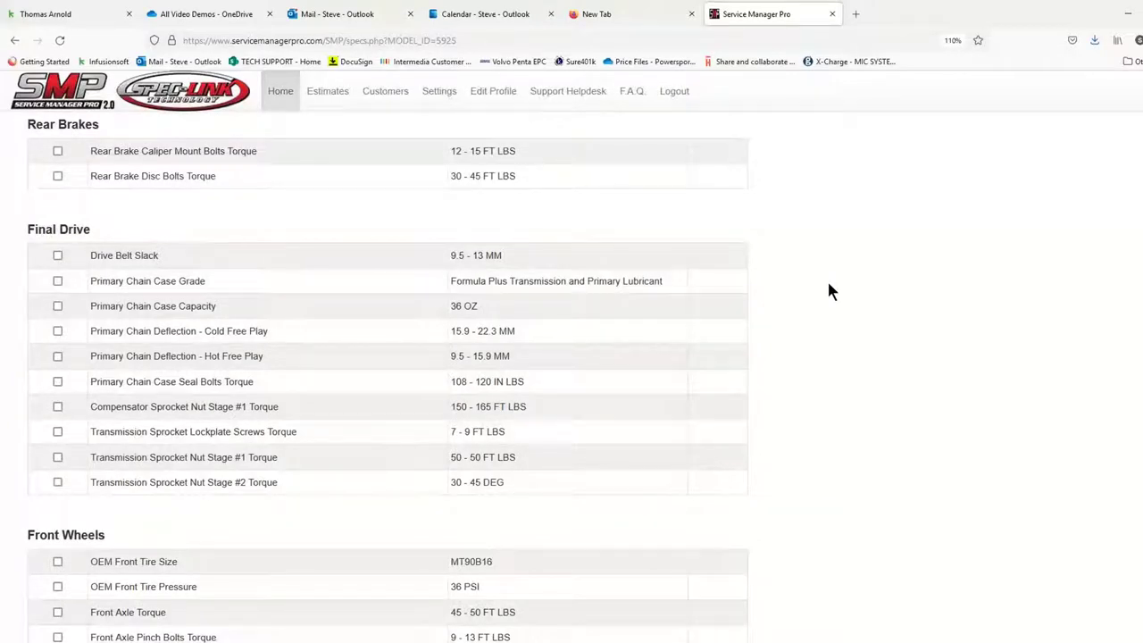
pyautogui.moveTo(189, 383); pyautogui.dragTo(262, 390)
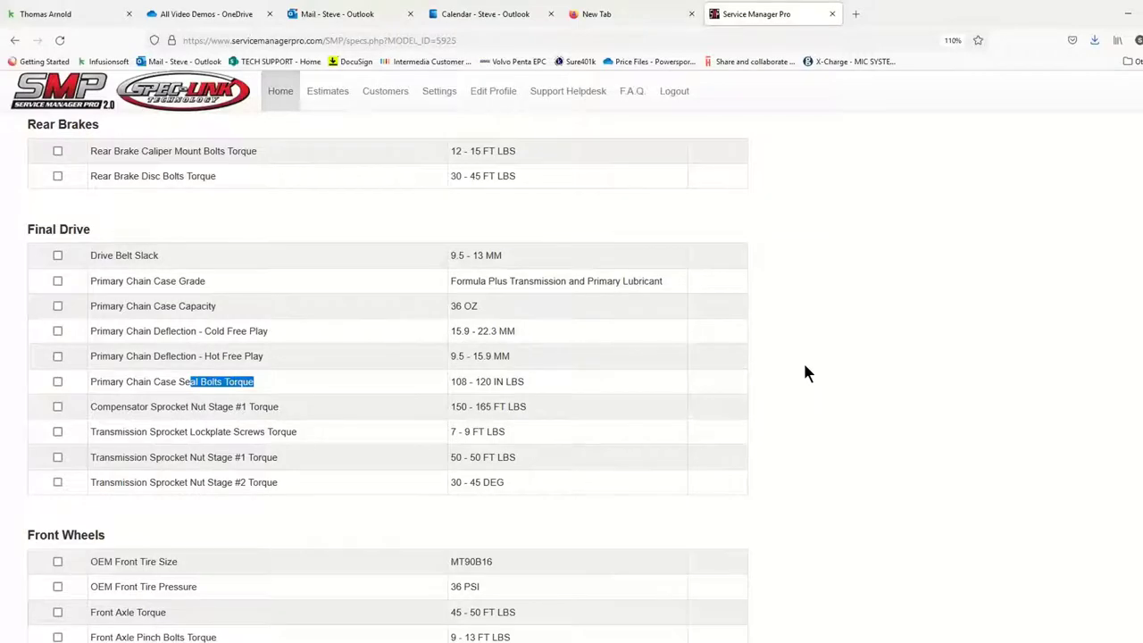
pyautogui.scroll(-5, 804, 374)
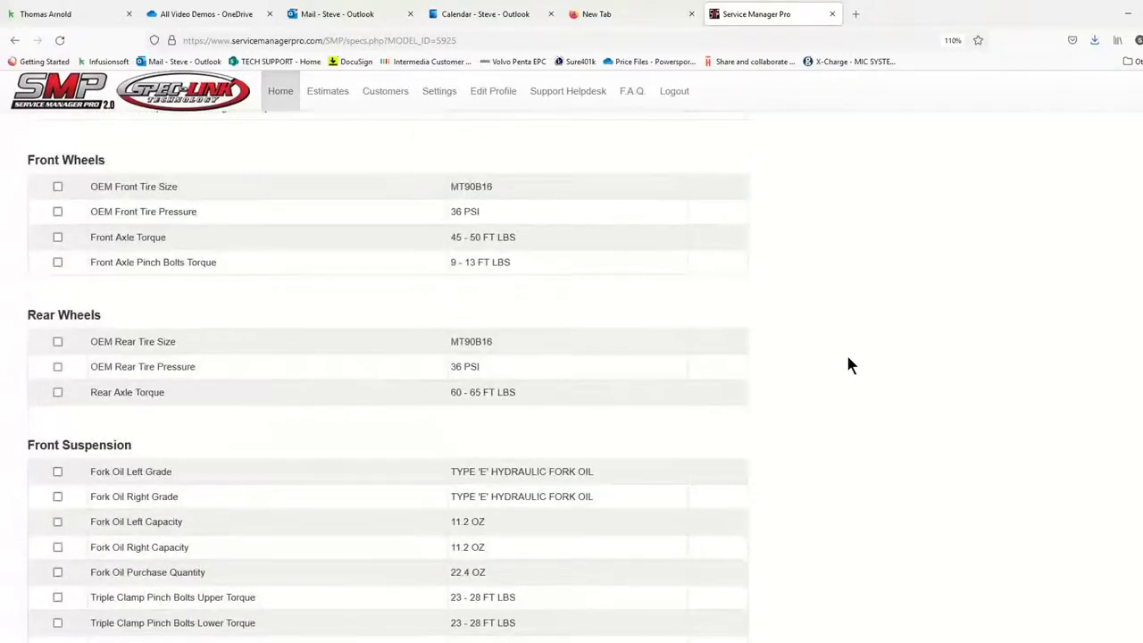
pyautogui.scroll(-4, 850, 361)
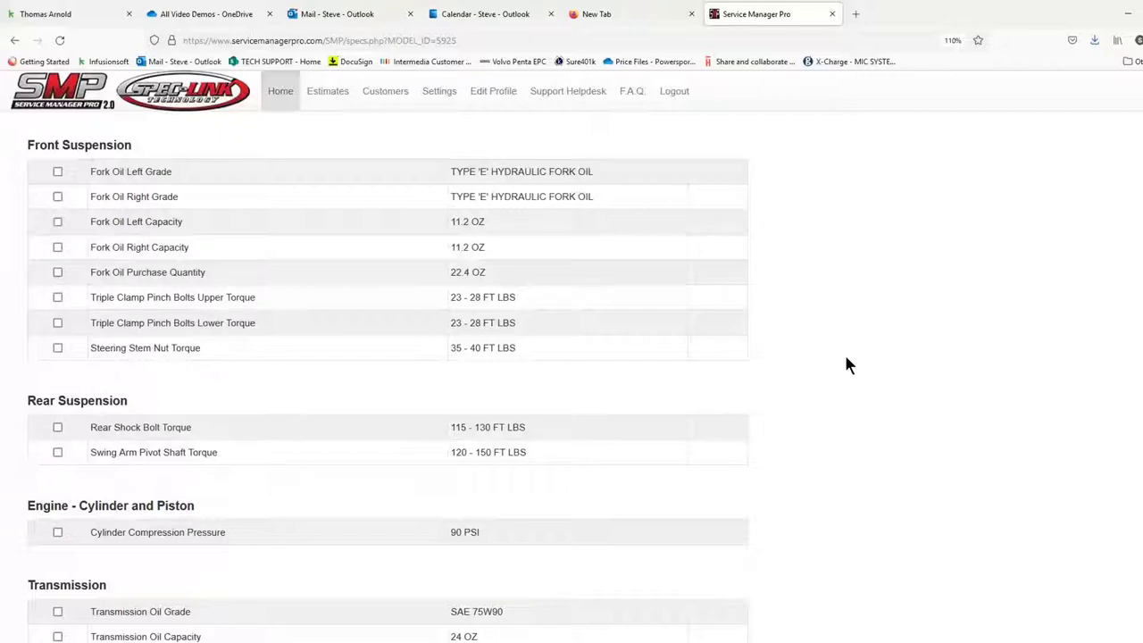
pyautogui.scroll(15, 886, 357)
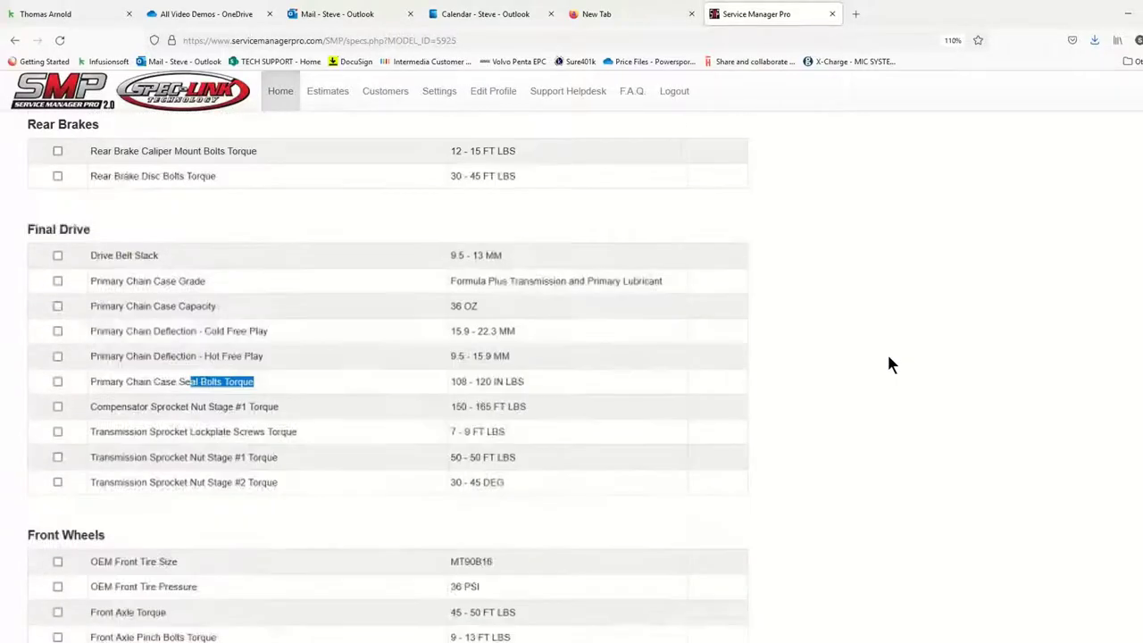
pyautogui.scroll(9, 890, 364)
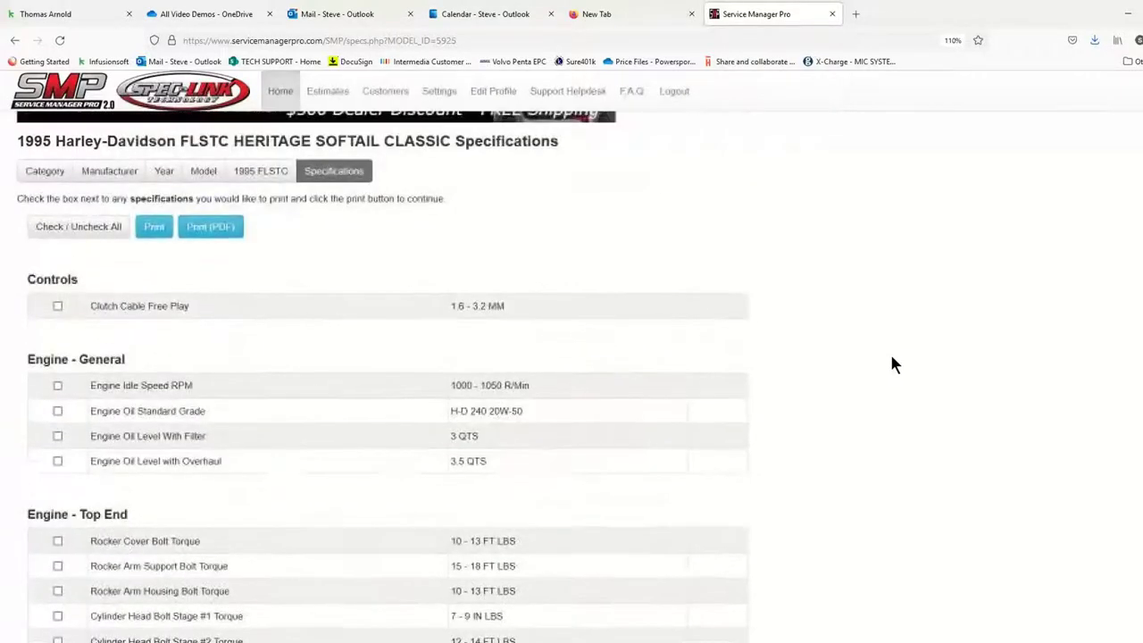
# Change the selected motorcycle to the 2013 Harley-Davidson FLHTK (Electra Glide Ultra Limited).
pyautogui.click(261, 232)
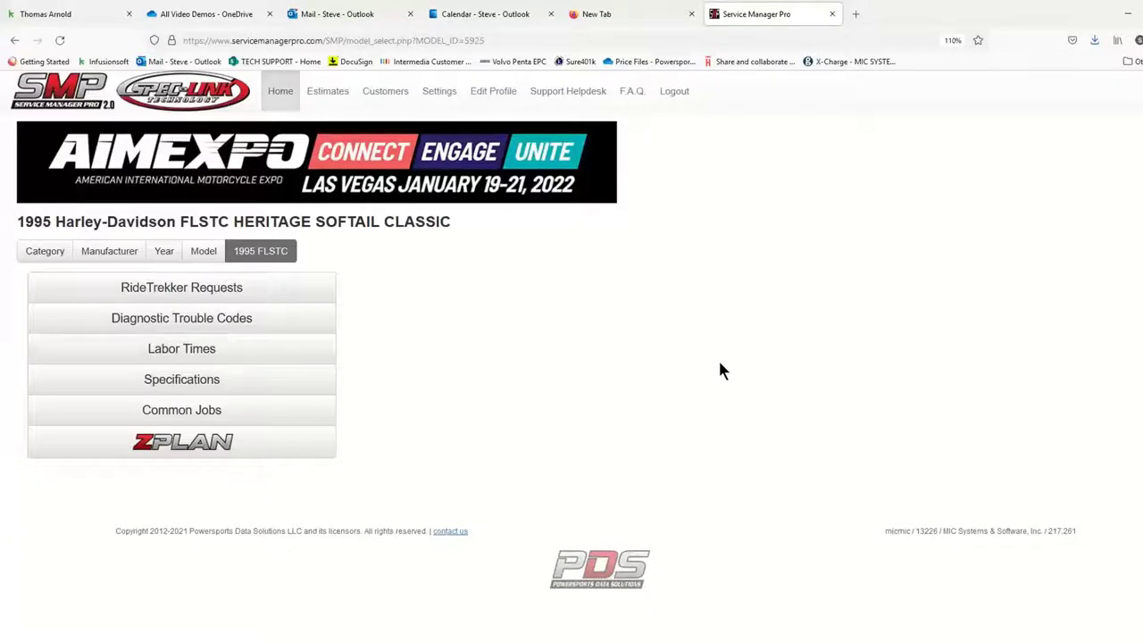
pyautogui.click(206, 251)
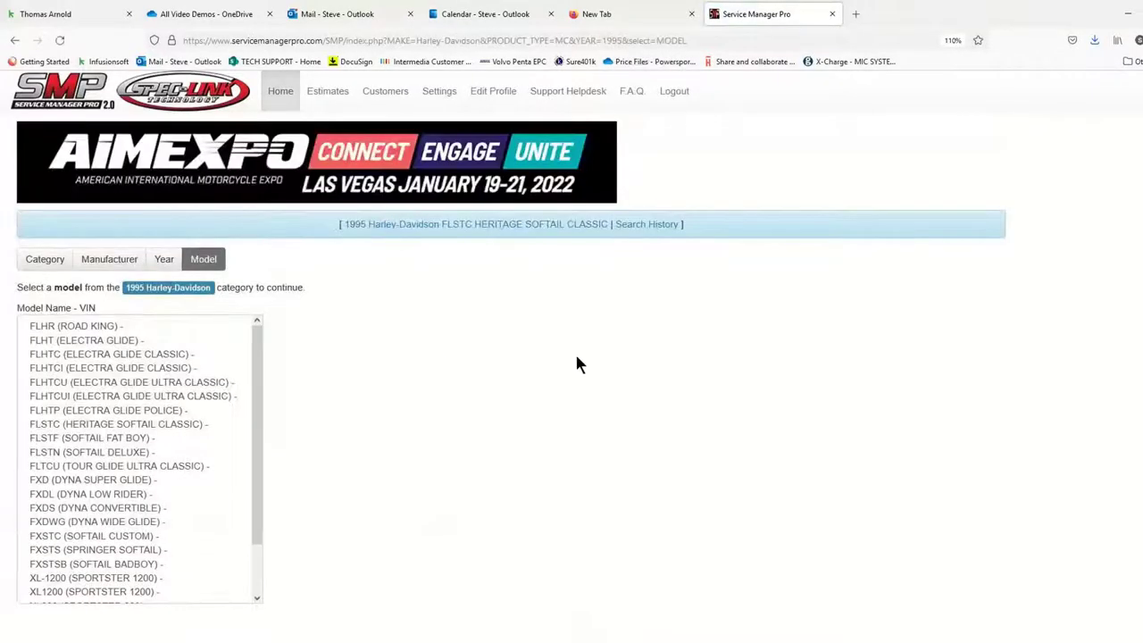
pyautogui.click(167, 259)
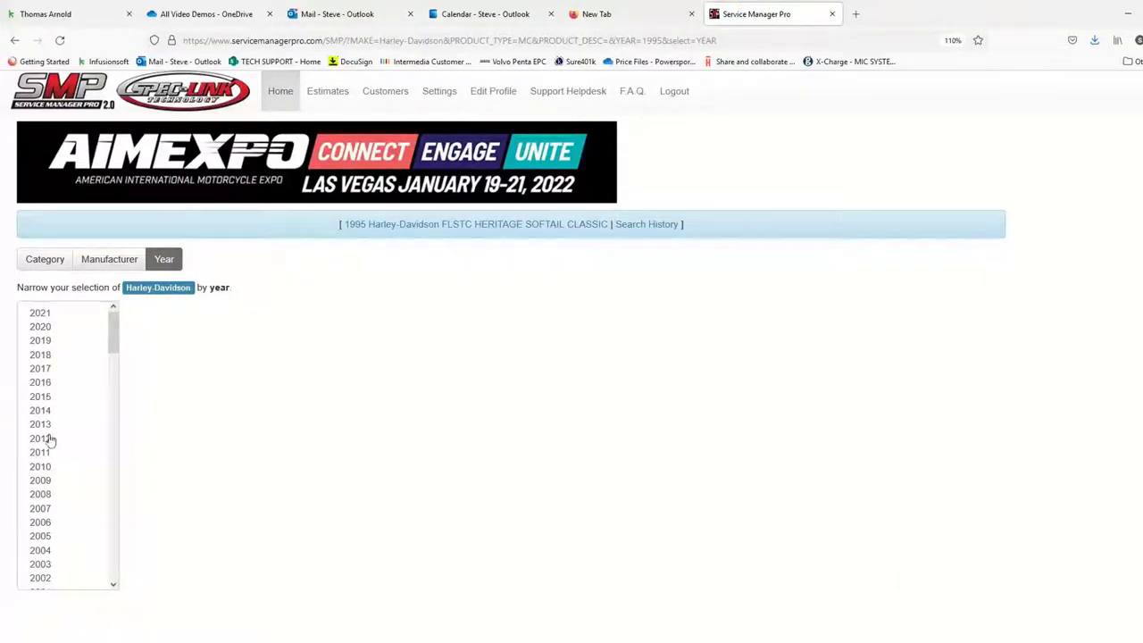
pyautogui.click(37, 427)
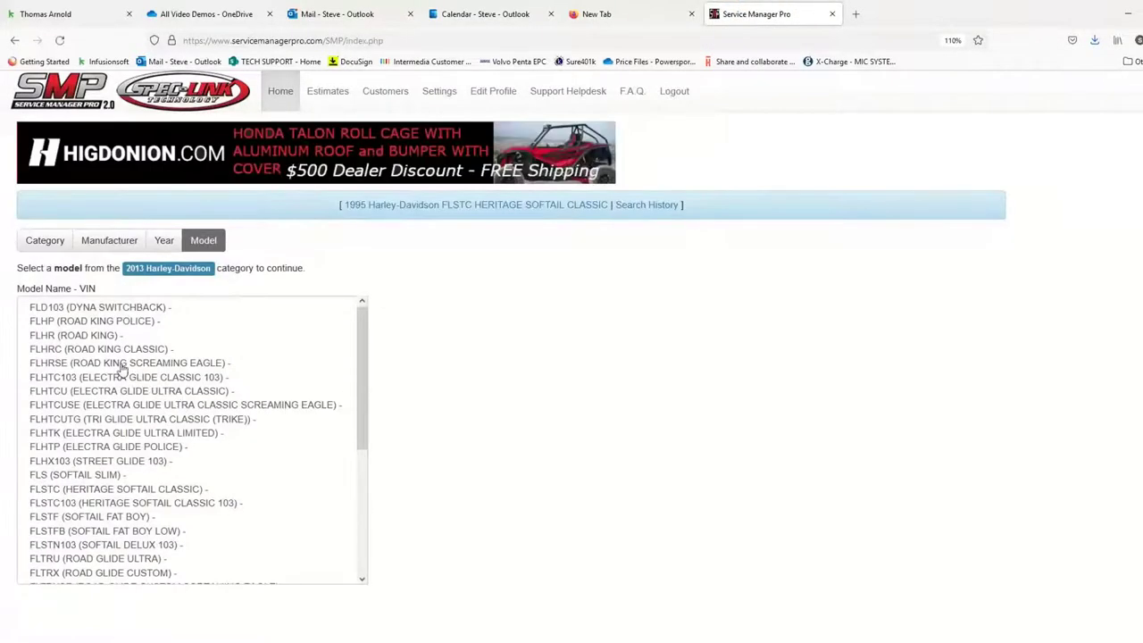
pyautogui.click(178, 433)
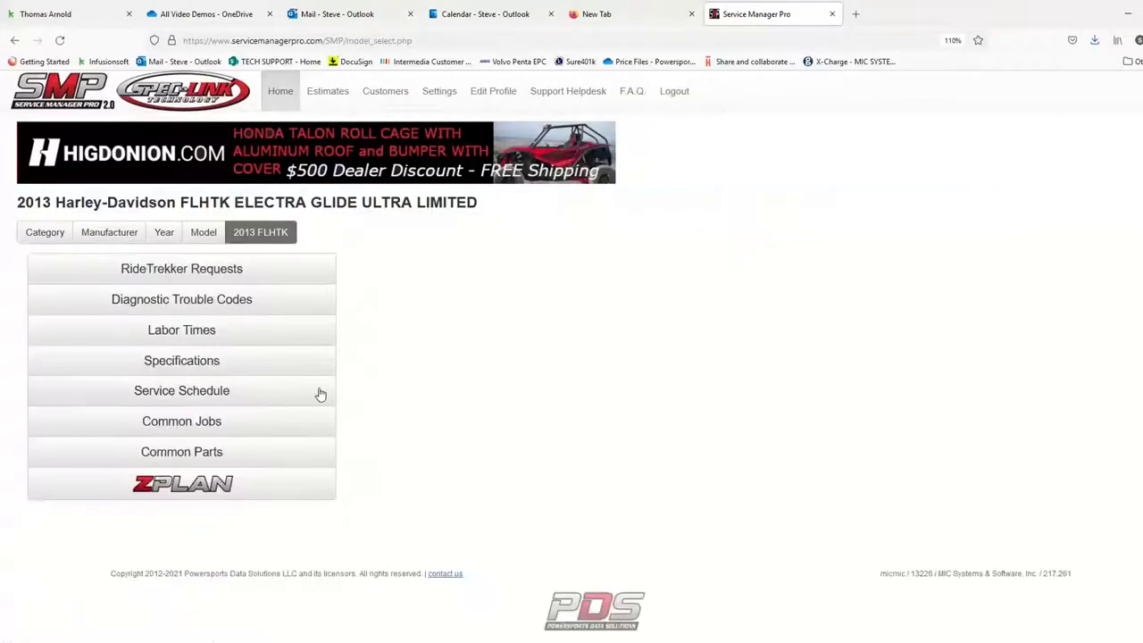
# Select the 15000-mile service from the 1000-30000 miles interval of the service schedule and open its service options.
pyautogui.click(200, 395)
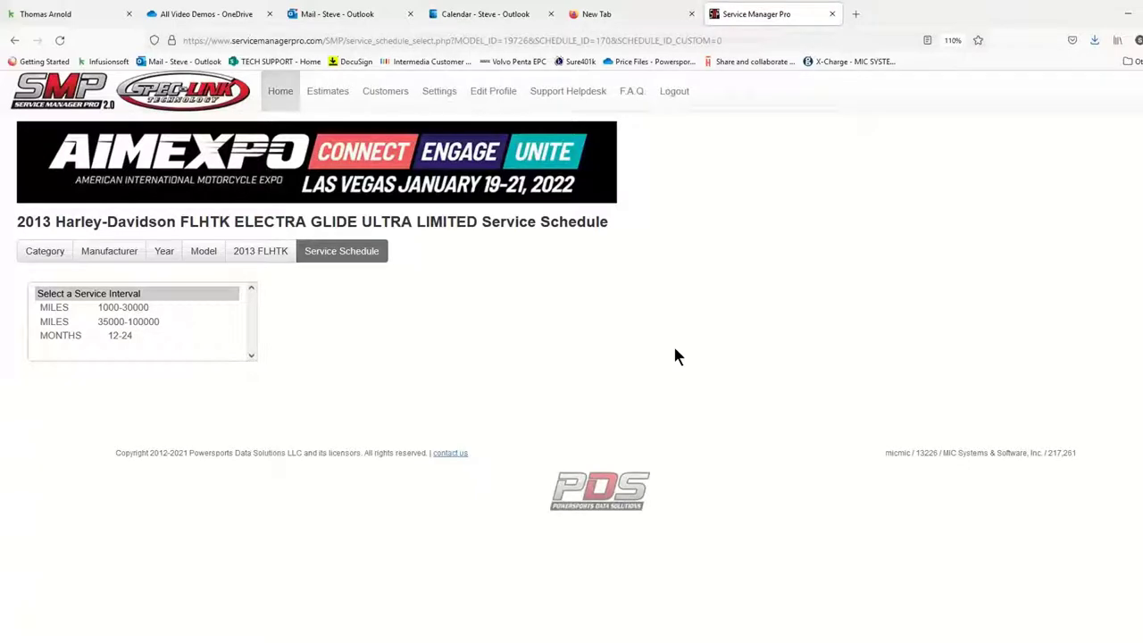
pyautogui.click(143, 306)
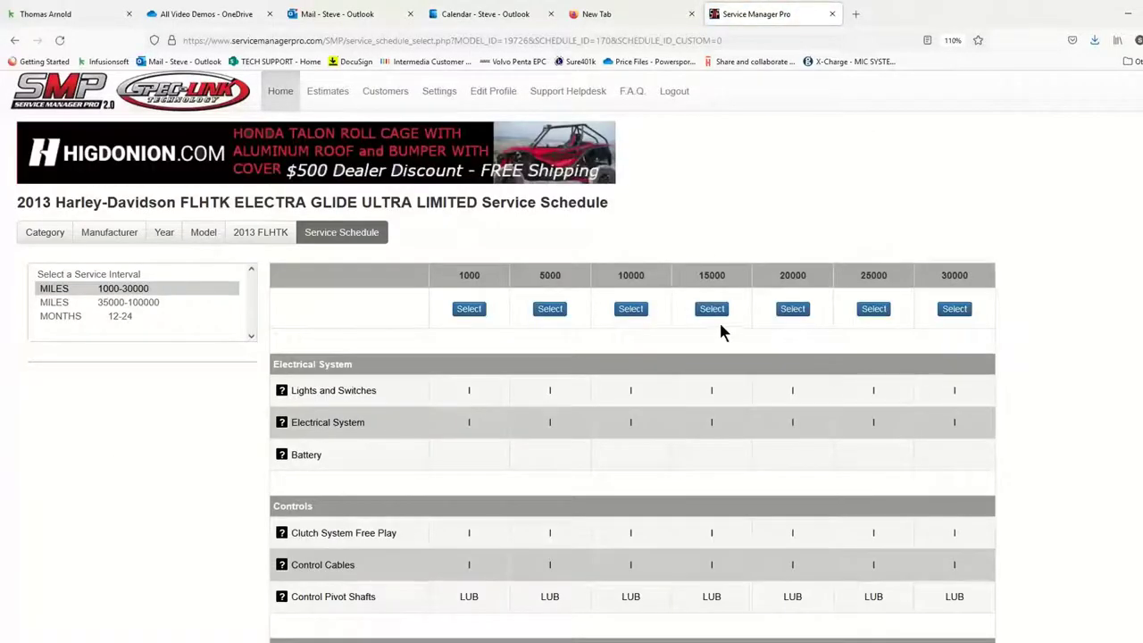
pyautogui.click(714, 314)
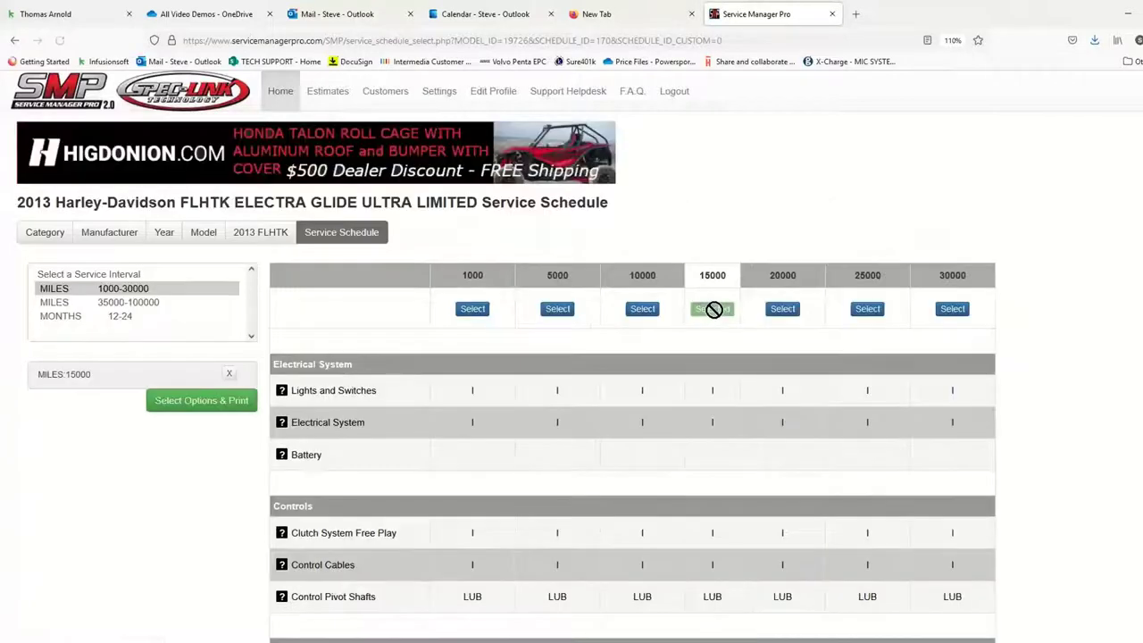
pyautogui.click(195, 404)
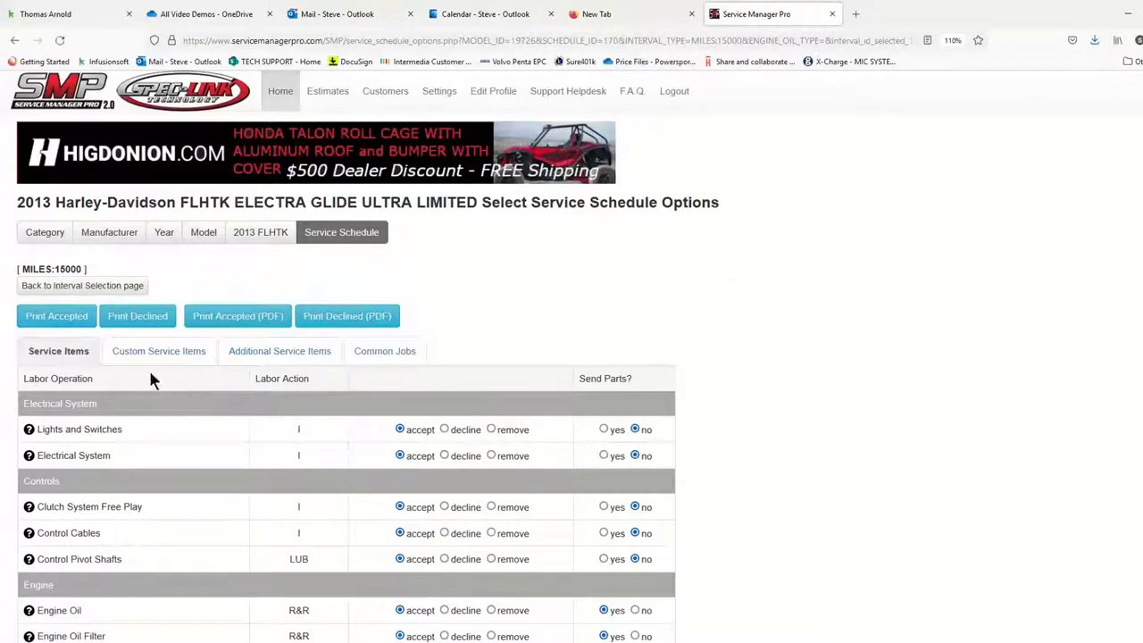
# Open the printable checklist of accepted 15000-mile service items without printing it, and review it down to the related specifications.
pyautogui.click(57, 317)
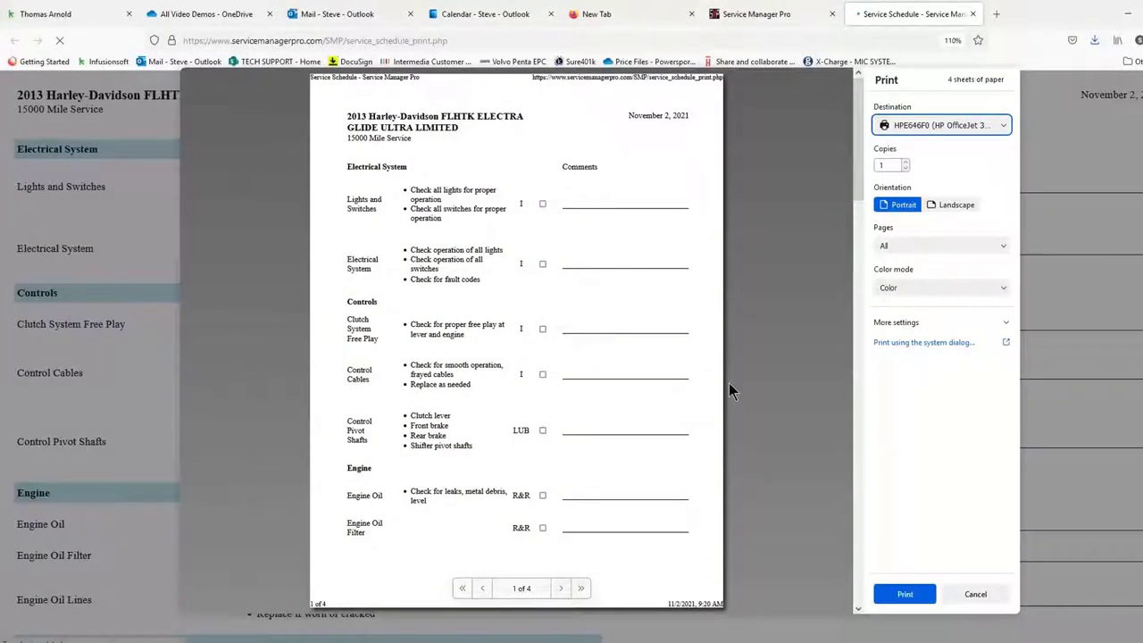
pyautogui.click(972, 595)
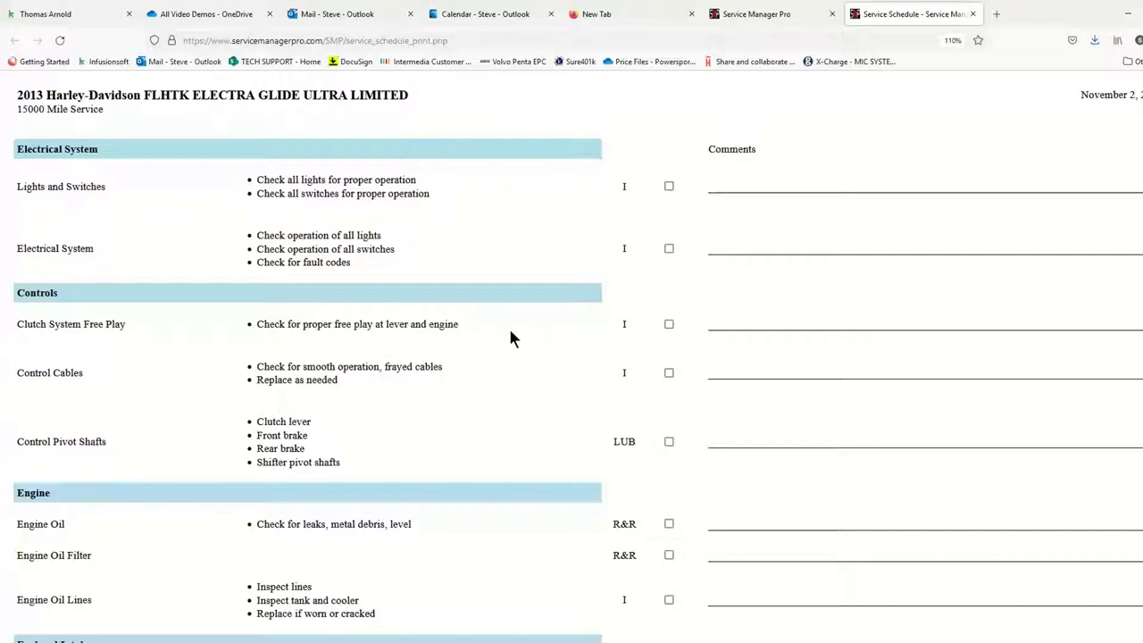
pyautogui.scroll(-3, 508, 325)
pyautogui.scroll(-2, 471, 267)
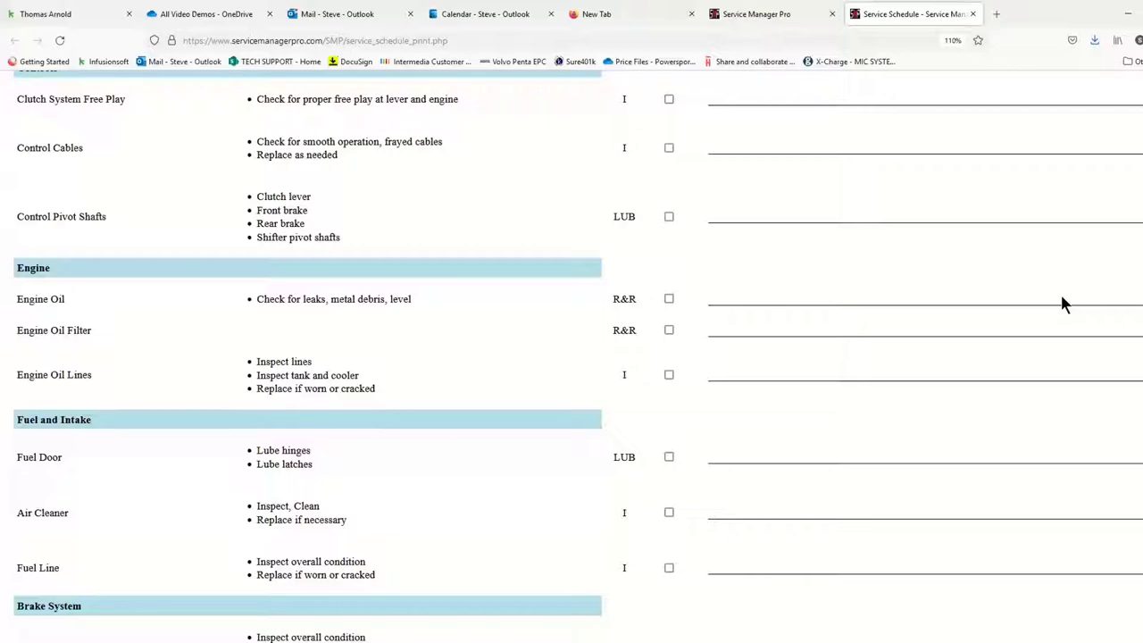
pyautogui.scroll(-5, 931, 247)
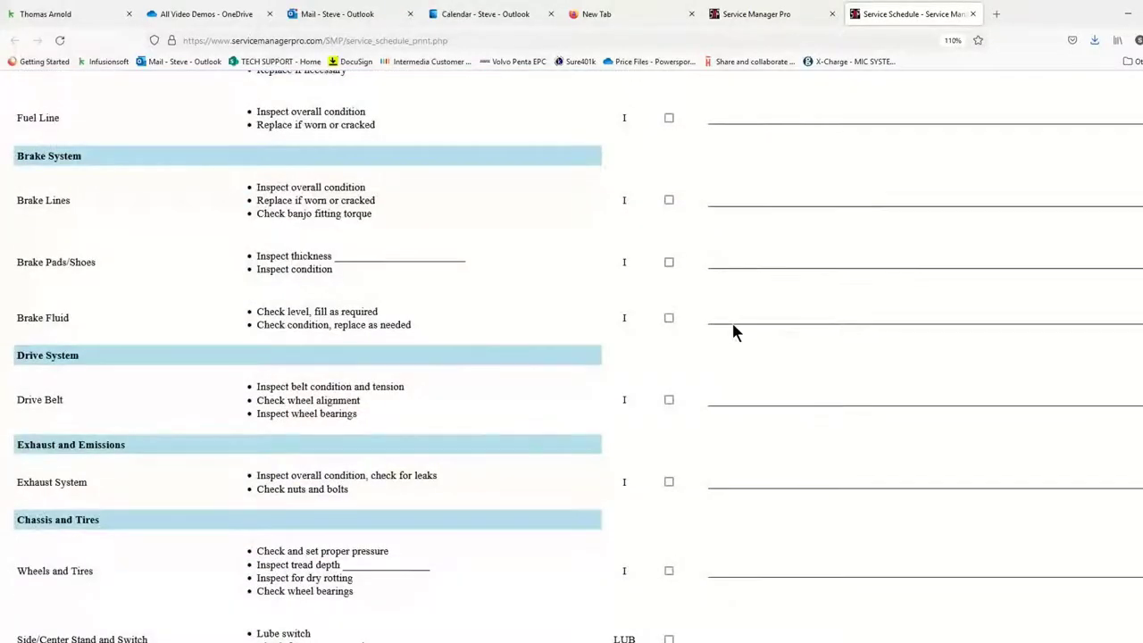
pyautogui.scroll(-6, 734, 325)
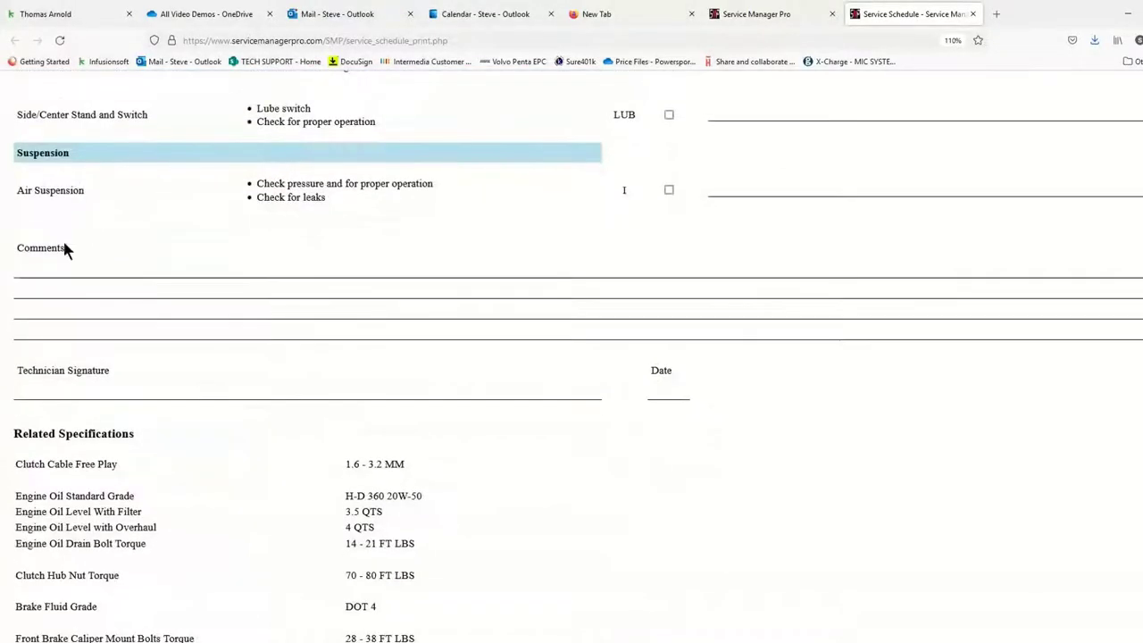
# Review the rest of the 15000-mile service checklist through its related specifications and parts, and close the printable page.
pyautogui.scroll(-3, 790, 350)
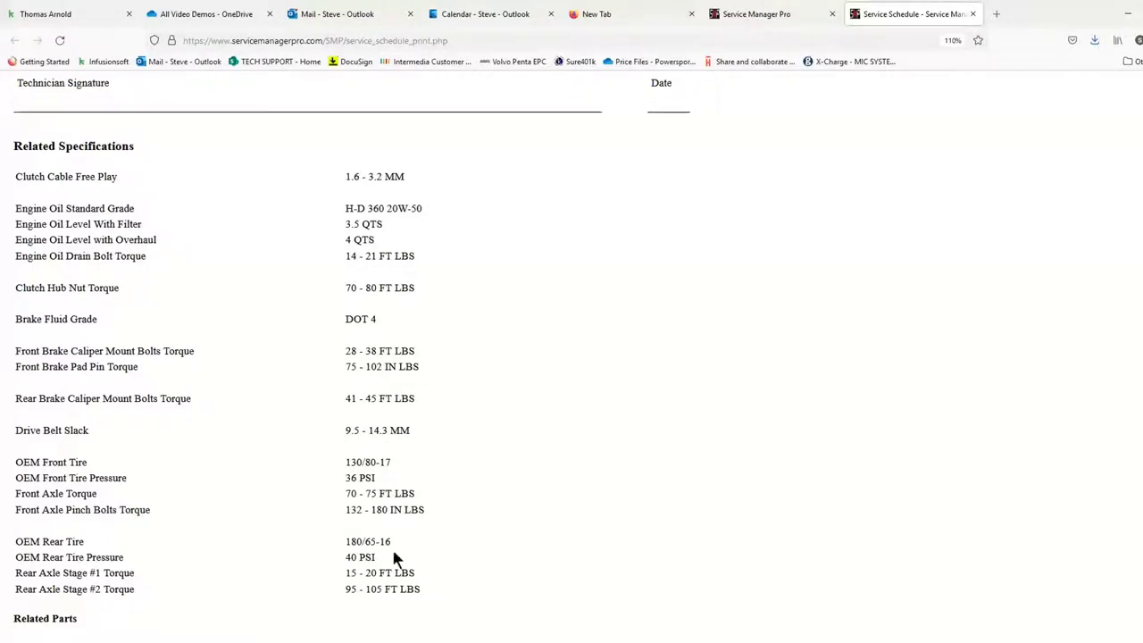
pyautogui.scroll(-1, 625, 290)
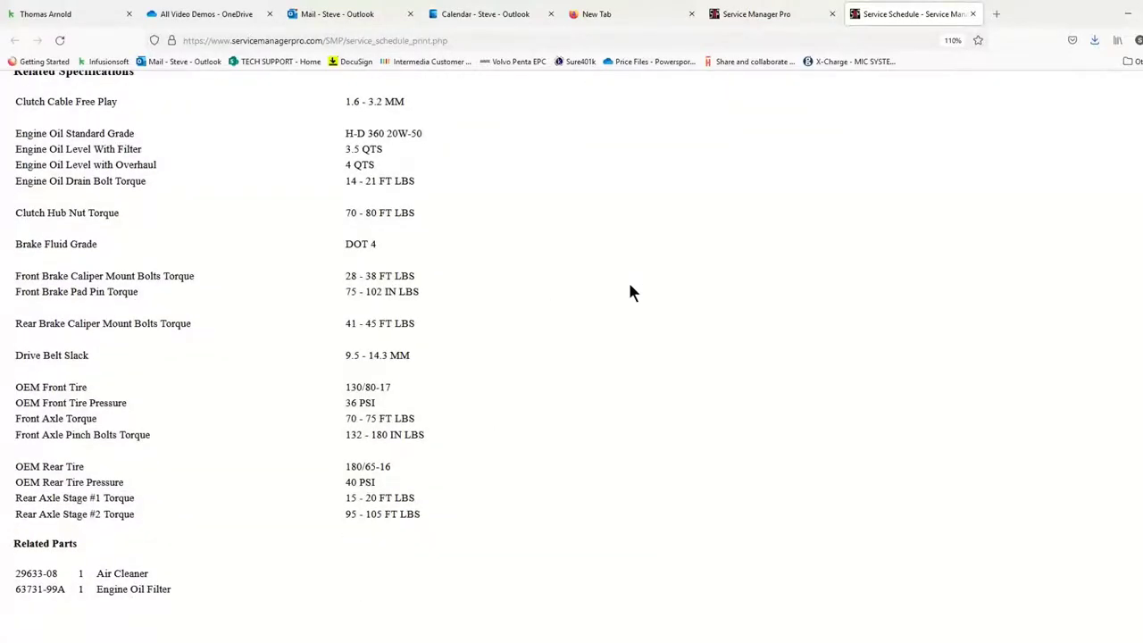
pyautogui.scroll(1, 607, 489)
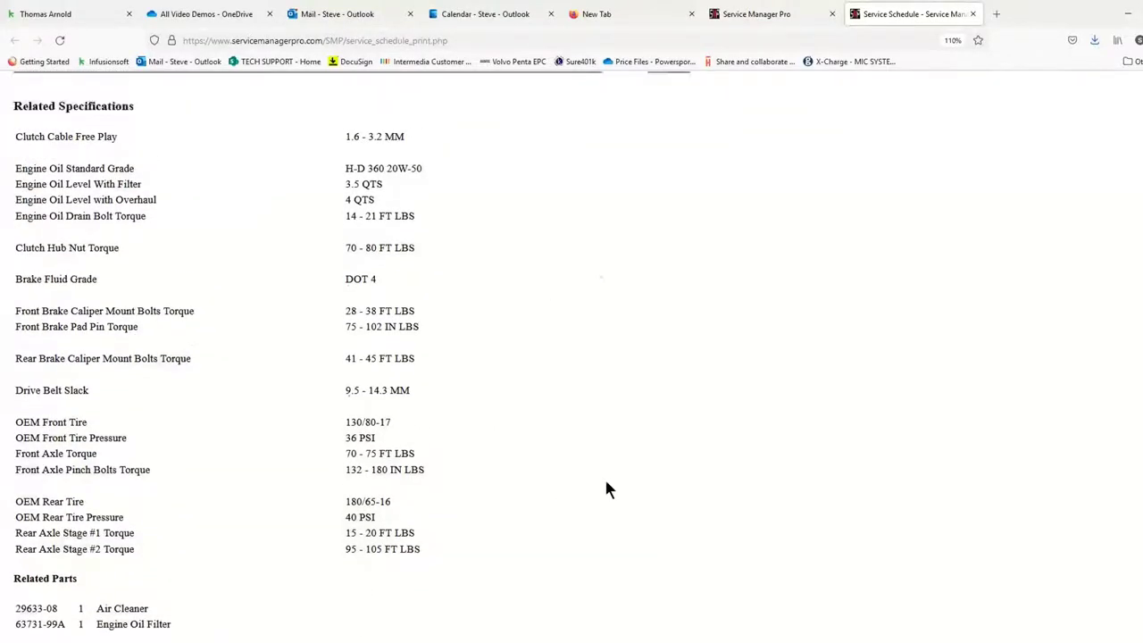
pyautogui.scroll(18, 699, 451)
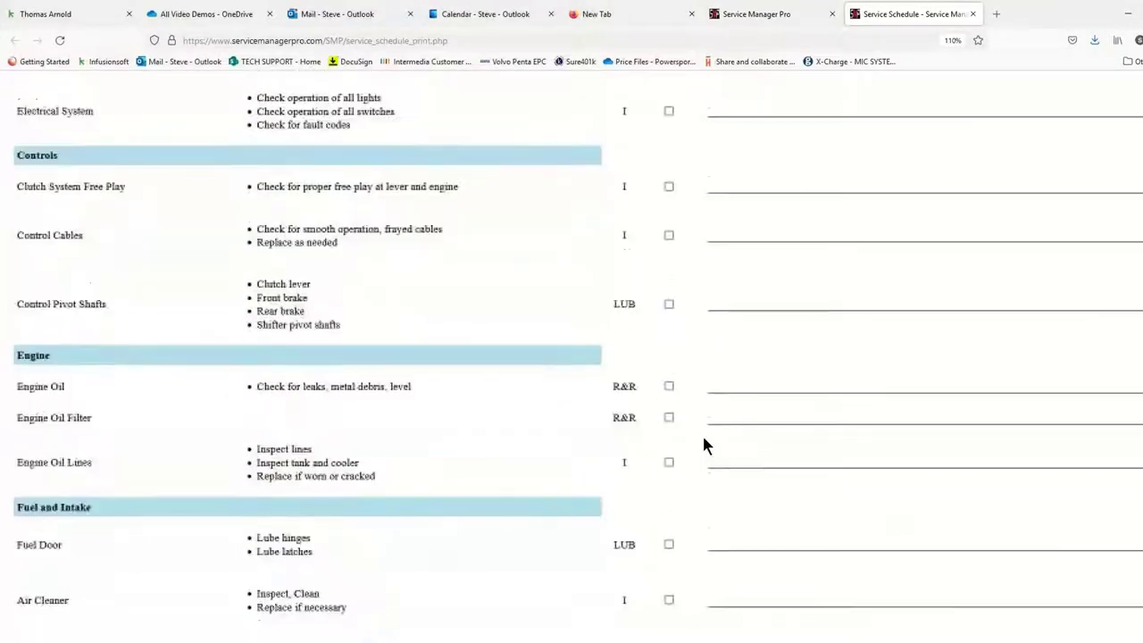
pyautogui.scroll(3, 703, 442)
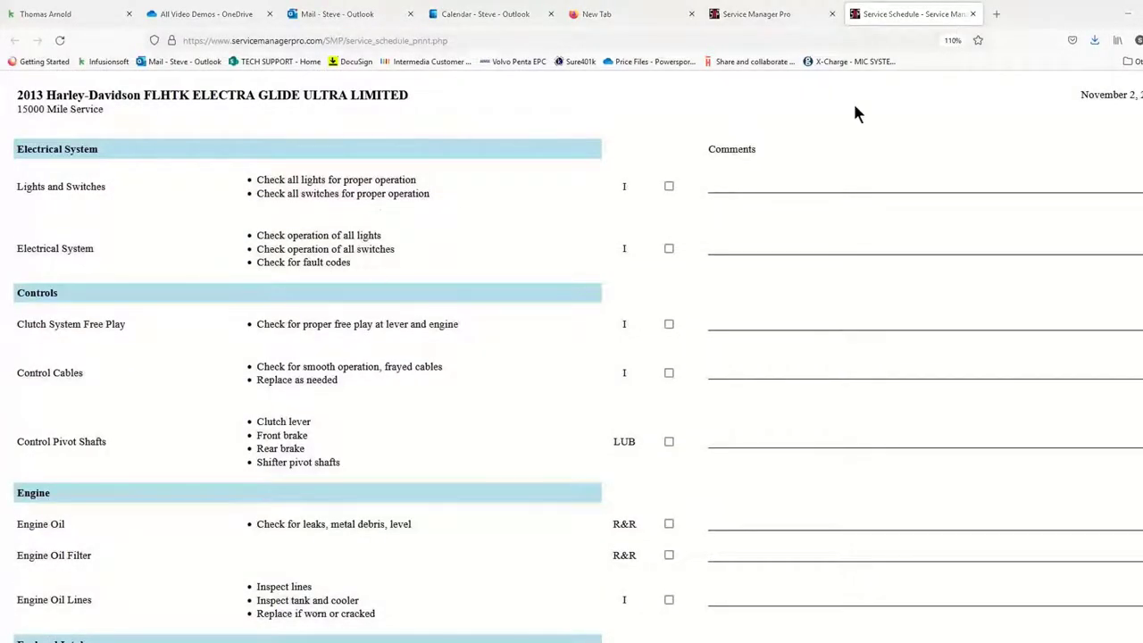
pyautogui.click(972, 14)
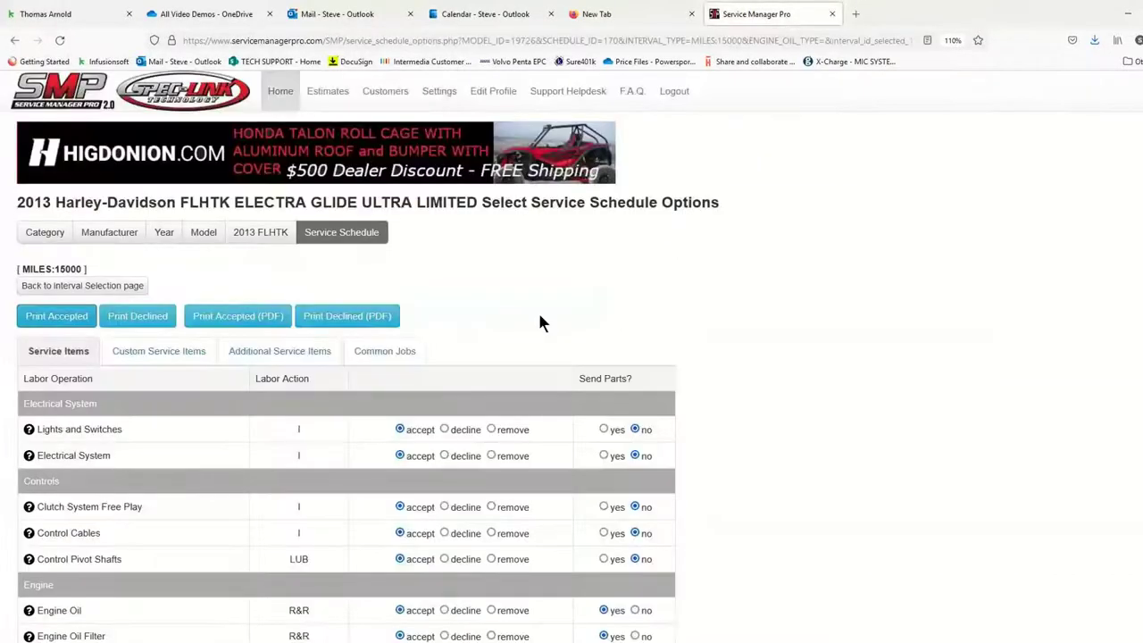
# Open the labor times for the 2013 FLHTK and list the operations in the CHASSIS - EXHAUST SYSTEM category.
pyautogui.click(257, 236)
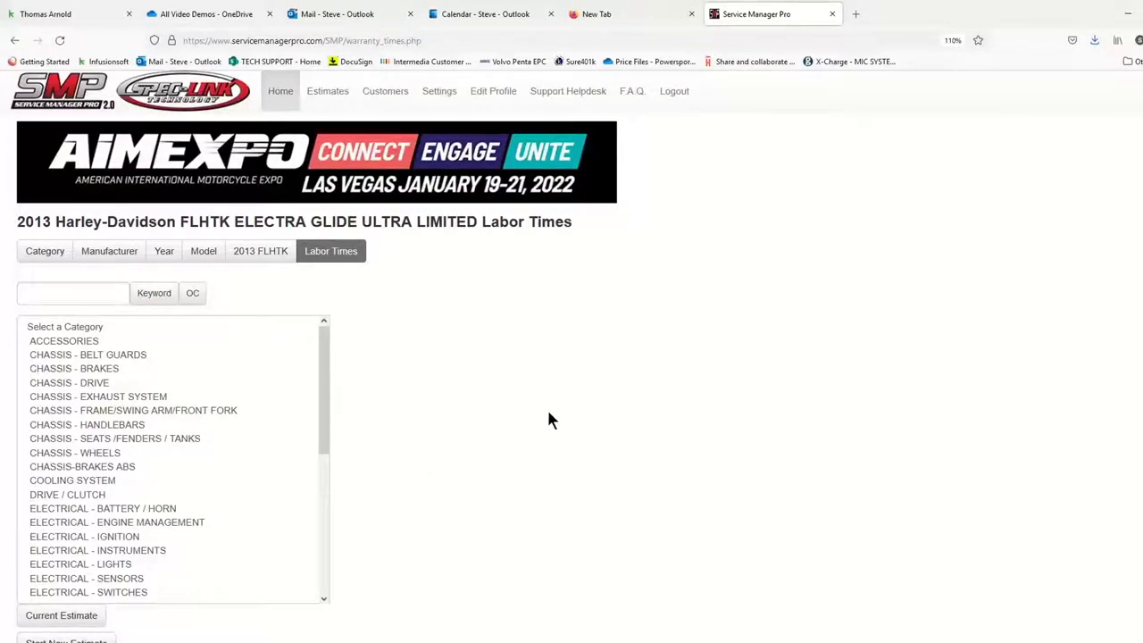
pyautogui.click(119, 356)
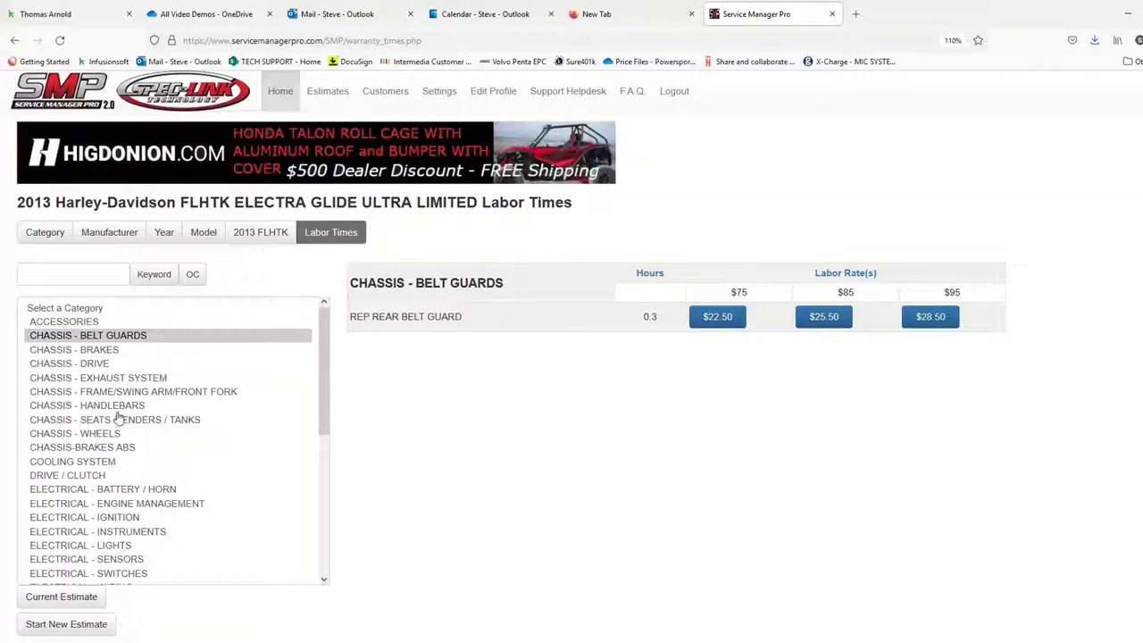
pyautogui.click(106, 380)
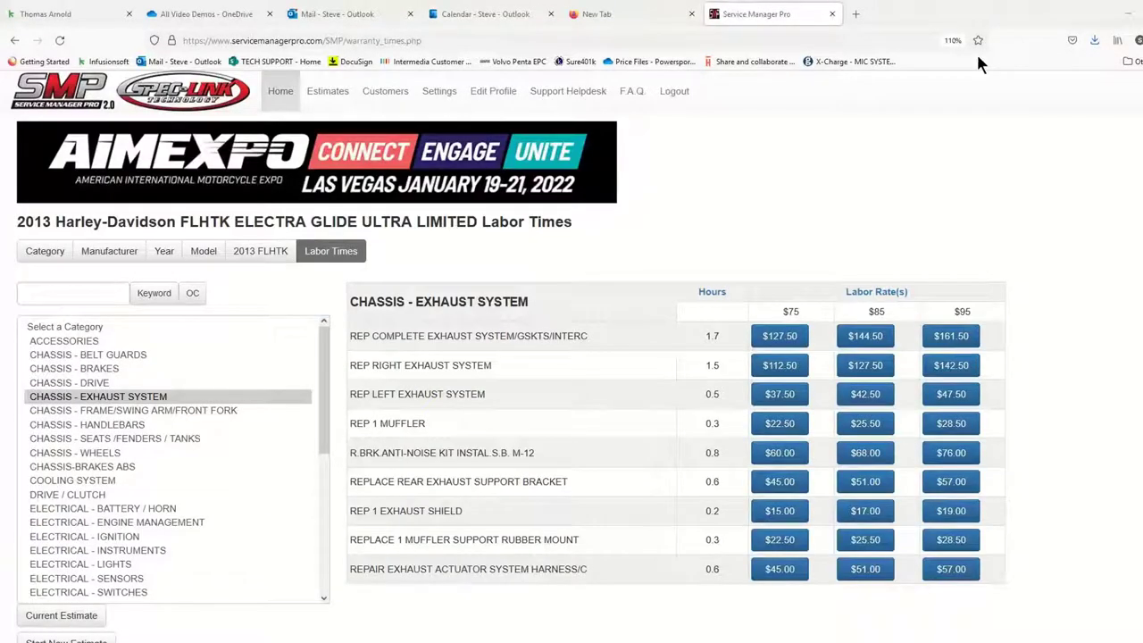
# Highlight the $75, $85 and $95 labor rates and the hours for REP RIGHT EXHAUST SYSTEM, and dismiss the chat notification.
pyautogui.doubleClick(799, 316)
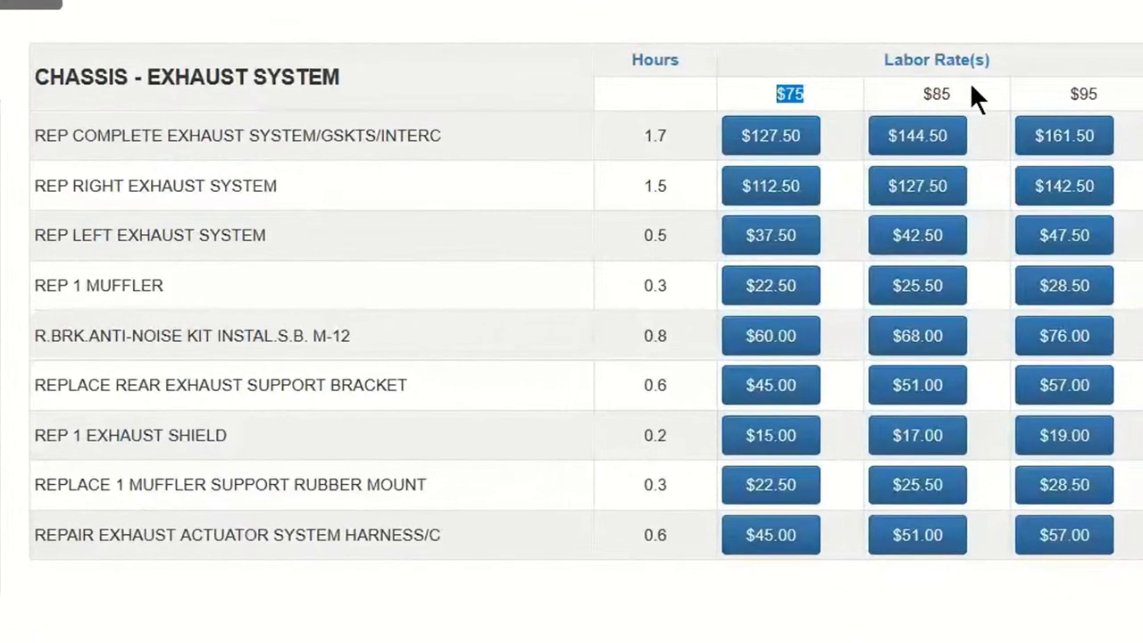
pyautogui.click(887, 310)
pyautogui.doubleClick(938, 94)
pyautogui.doubleClick(1084, 94)
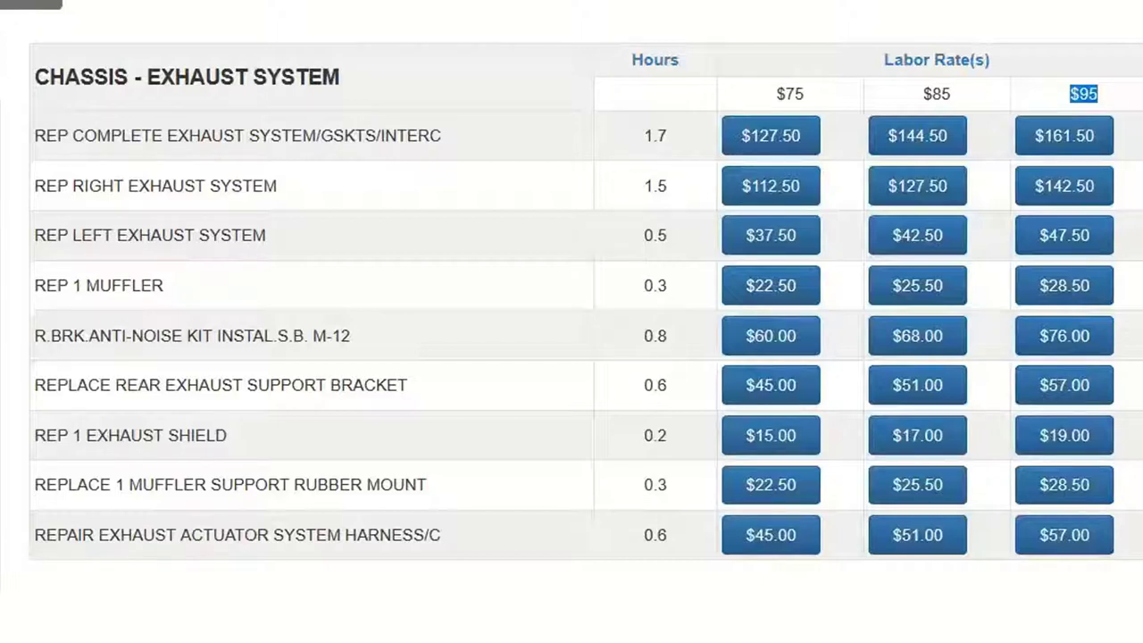
pyautogui.doubleClick(669, 186)
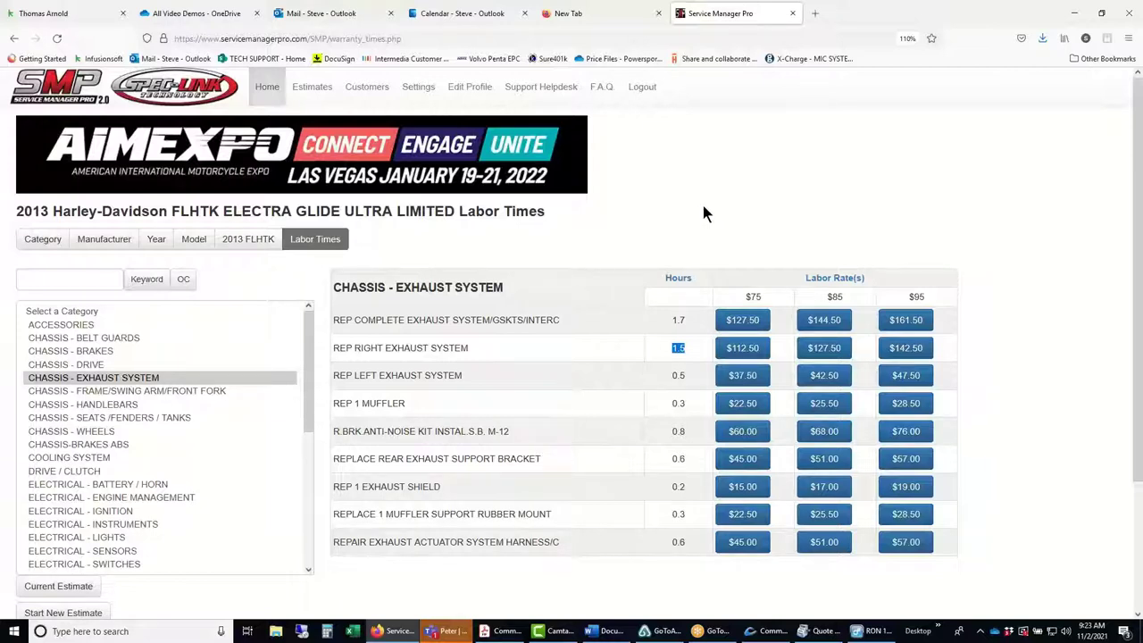
pyautogui.scroll(-3, 1027, 238)
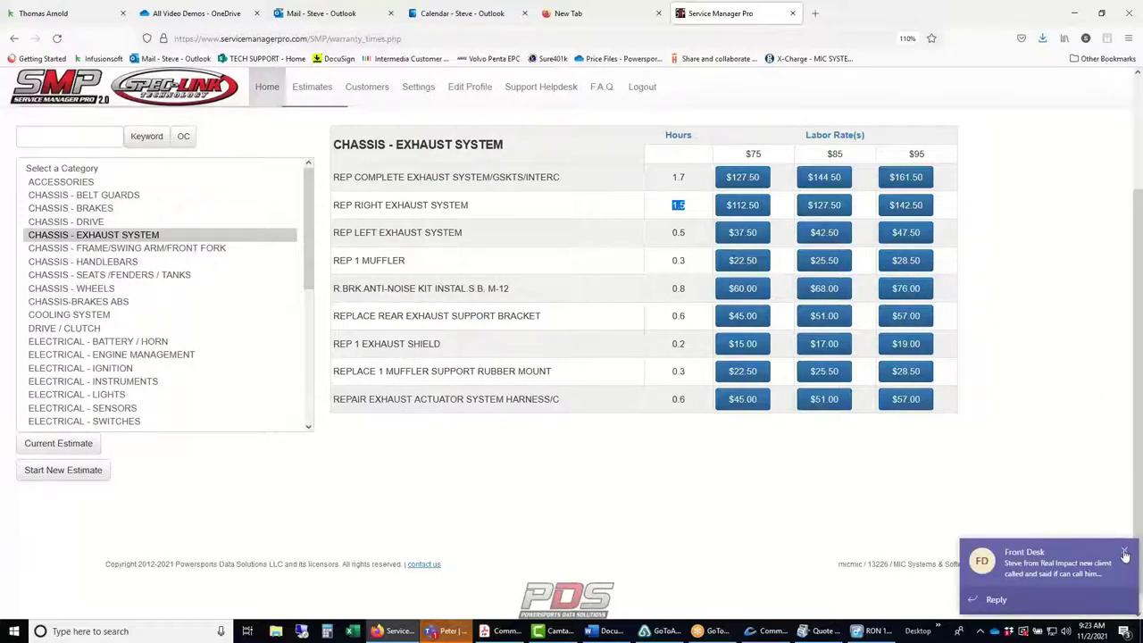
pyautogui.click(1124, 551)
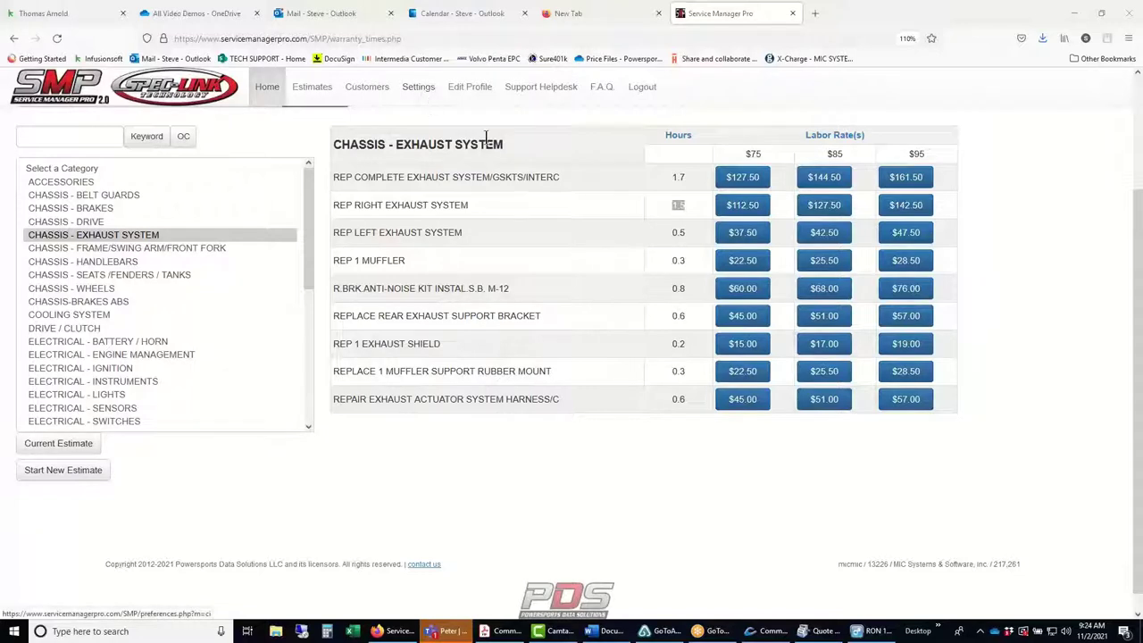
# Add the REP RIGHT EXHAUST SYSTEM labor operation to the current estimate at the $95 rate.
pyautogui.doubleClick(927, 153)
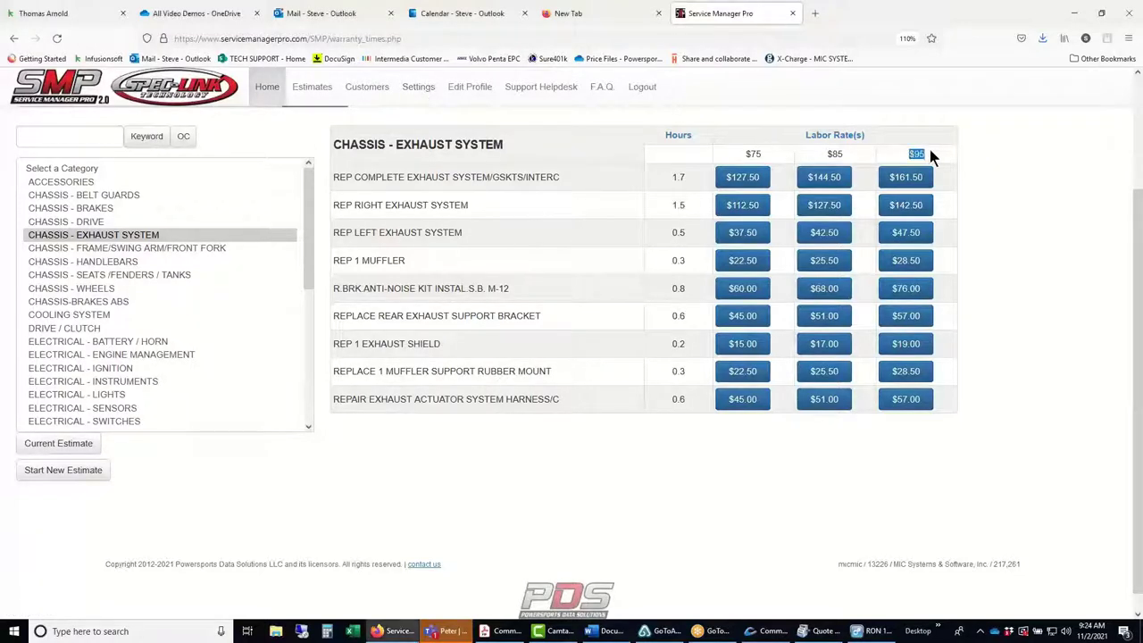
pyautogui.doubleClick(679, 205)
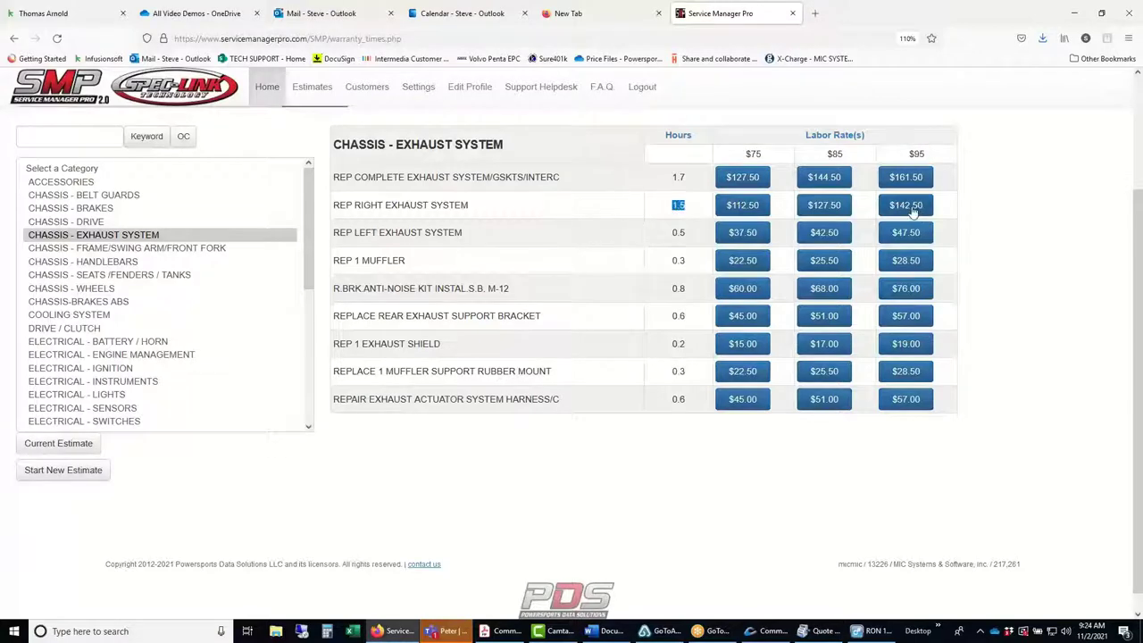
pyautogui.click(907, 206)
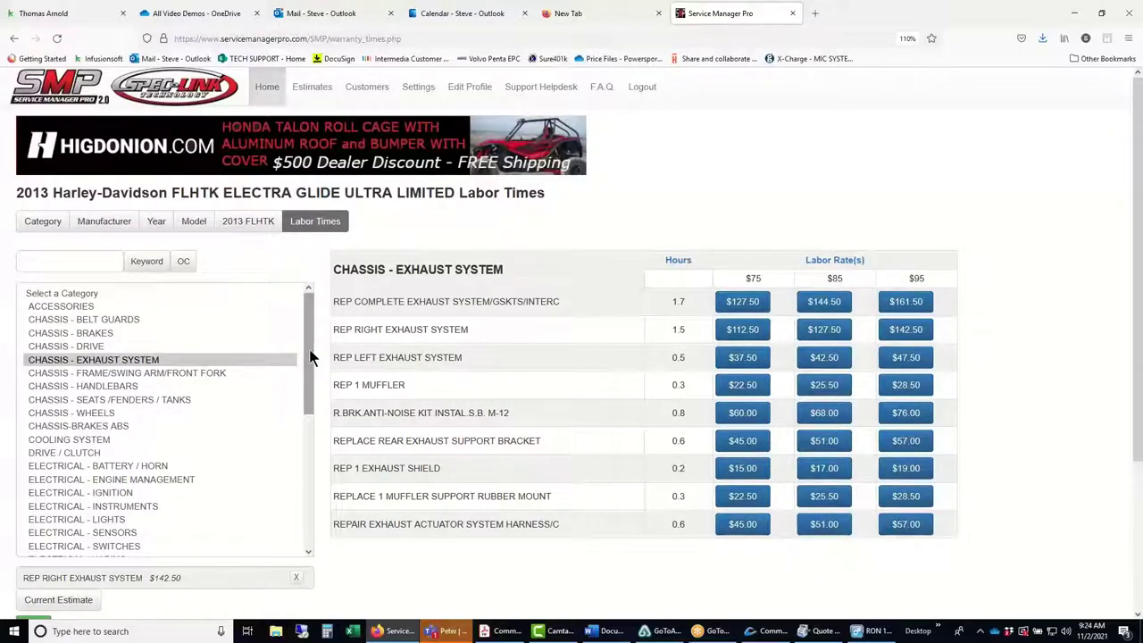
# Add REP CONNECTOR HOUSING from the ELECTRICAL - WIRING category to the estimate at the $95 rate.
pyautogui.moveTo(310, 357); pyautogui.dragTo(299, 391)
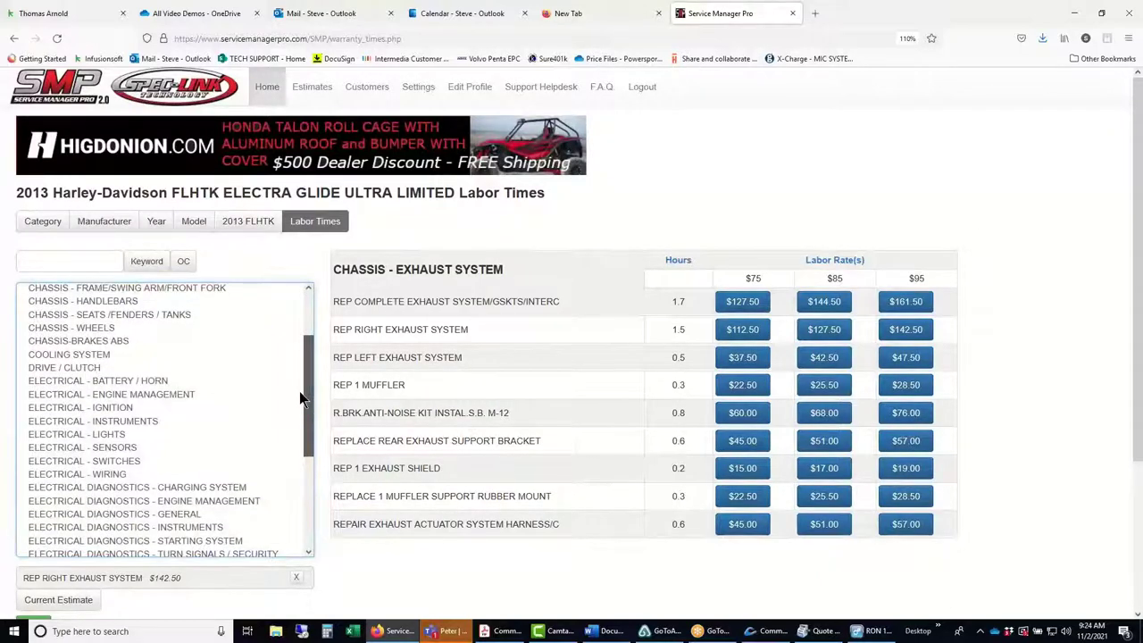
pyautogui.click(114, 476)
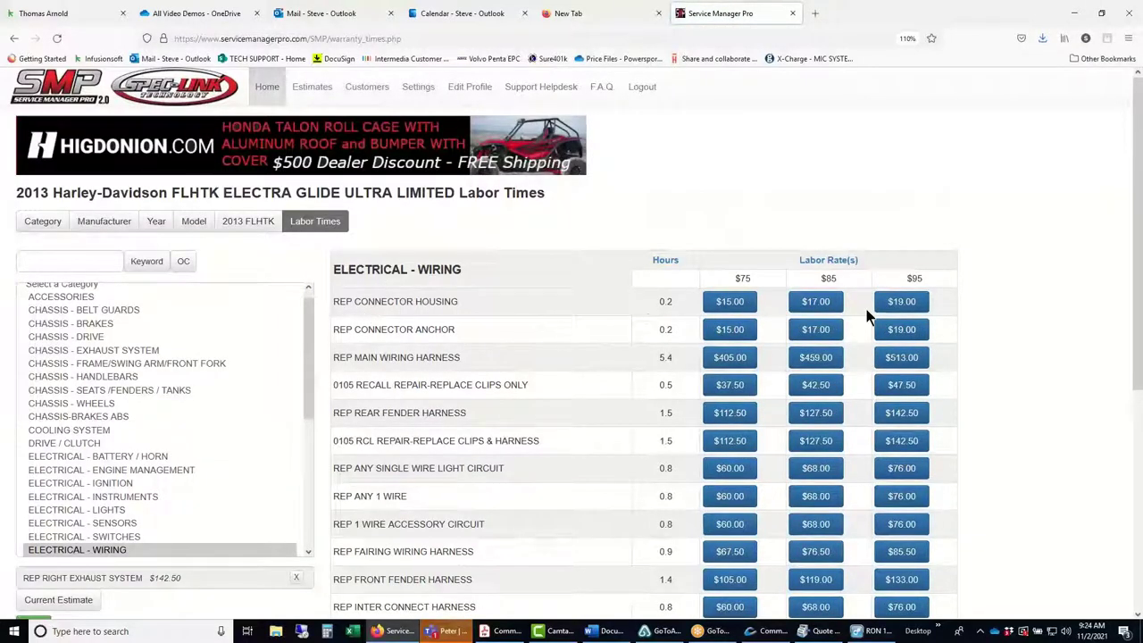
pyautogui.click(901, 304)
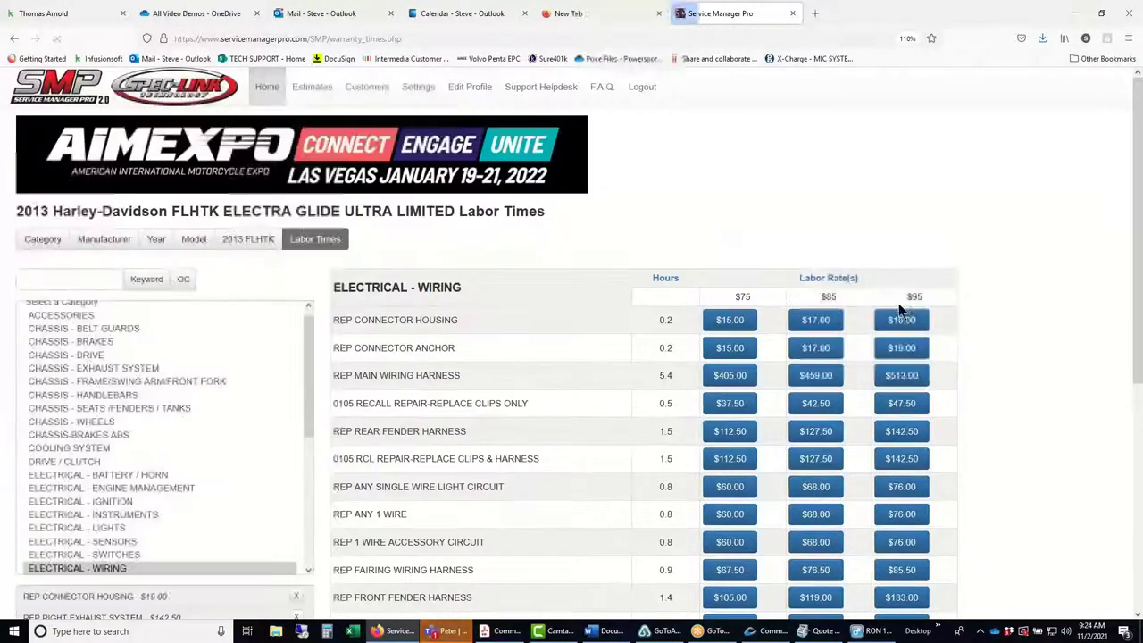
# Export the labor estimate as exported_estimate to the LaborGuide folder, switch to the repair order quote and import it there.
pyautogui.scroll(-5, 558, 311)
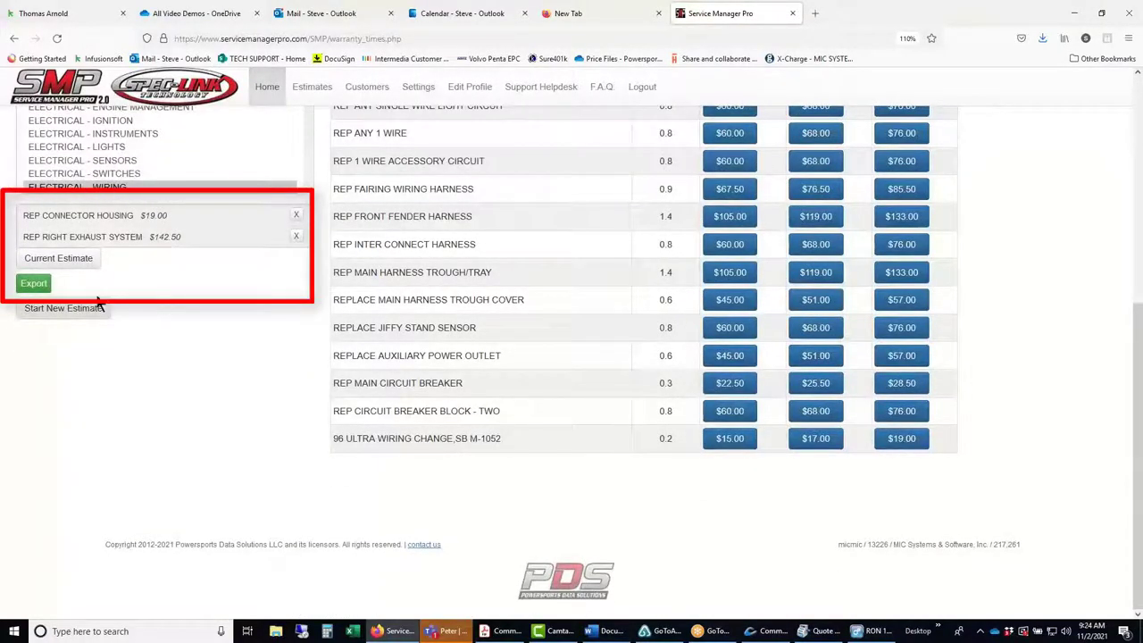
pyautogui.click(34, 284)
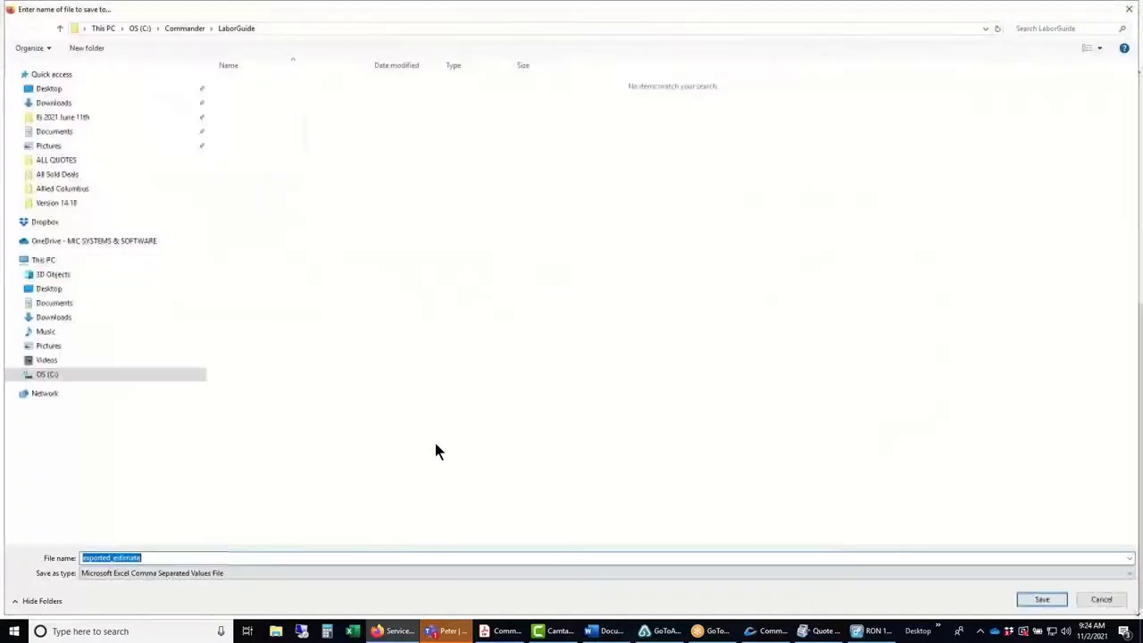
pyautogui.click(1040, 599)
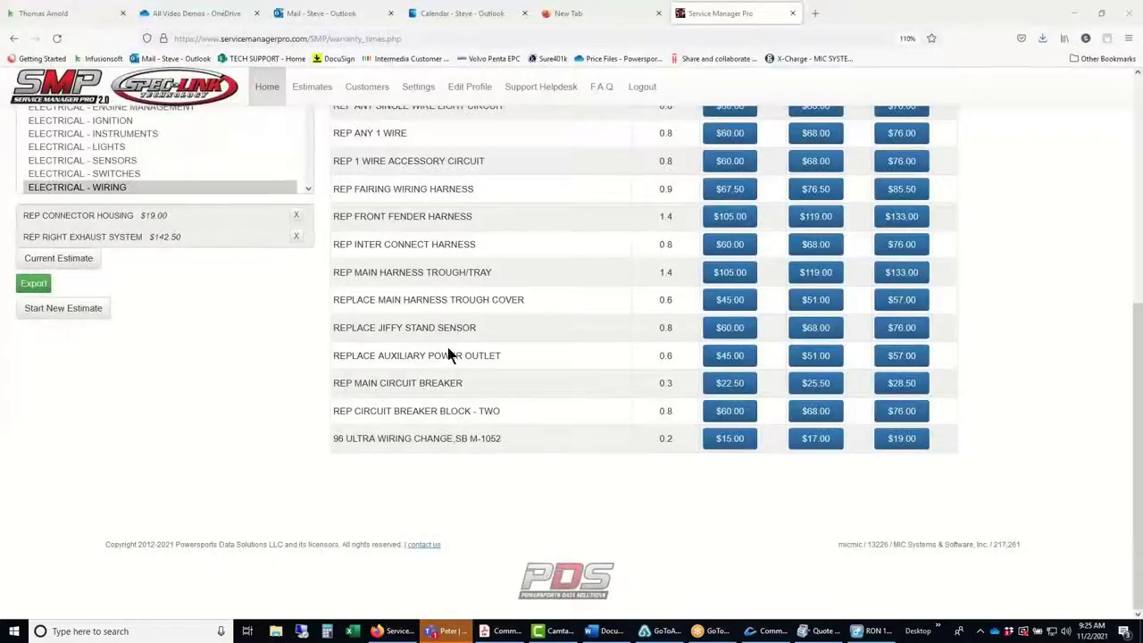
pyautogui.click(820, 632)
pyautogui.click(490, 24)
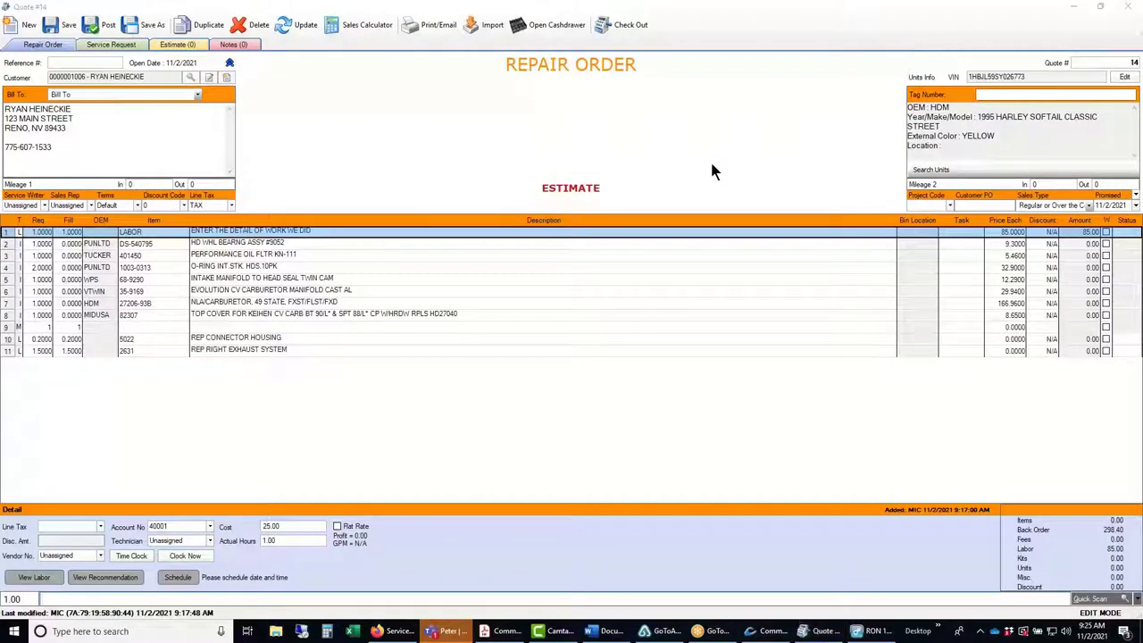
# Set the price each of the REP CONNECTOR HOUSING and REP RIGHT EXHAUST SYSTEM labor lines to 95.
pyautogui.click(1008, 341)
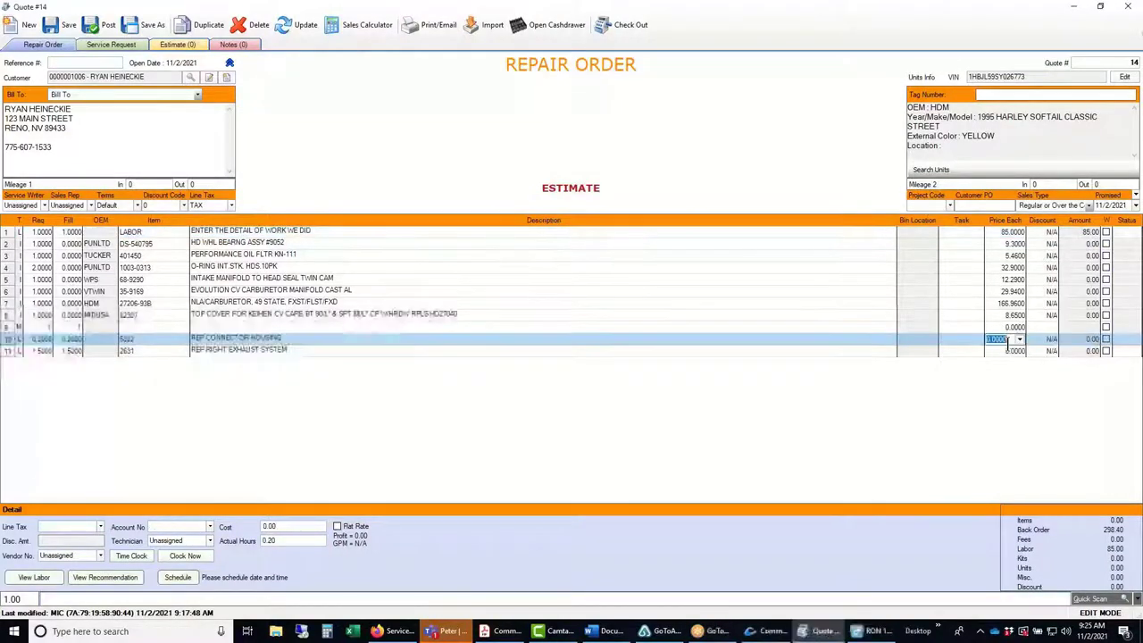
pyautogui.write('9')
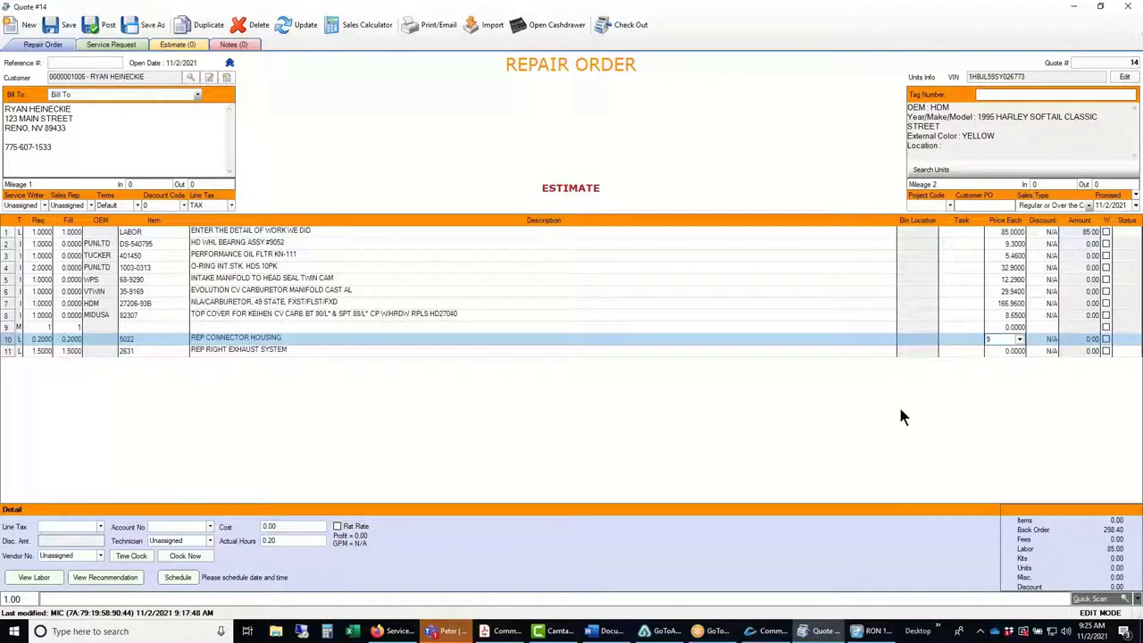
pyautogui.write('5')
pyautogui.press('Return')
pyautogui.click(1006, 351)
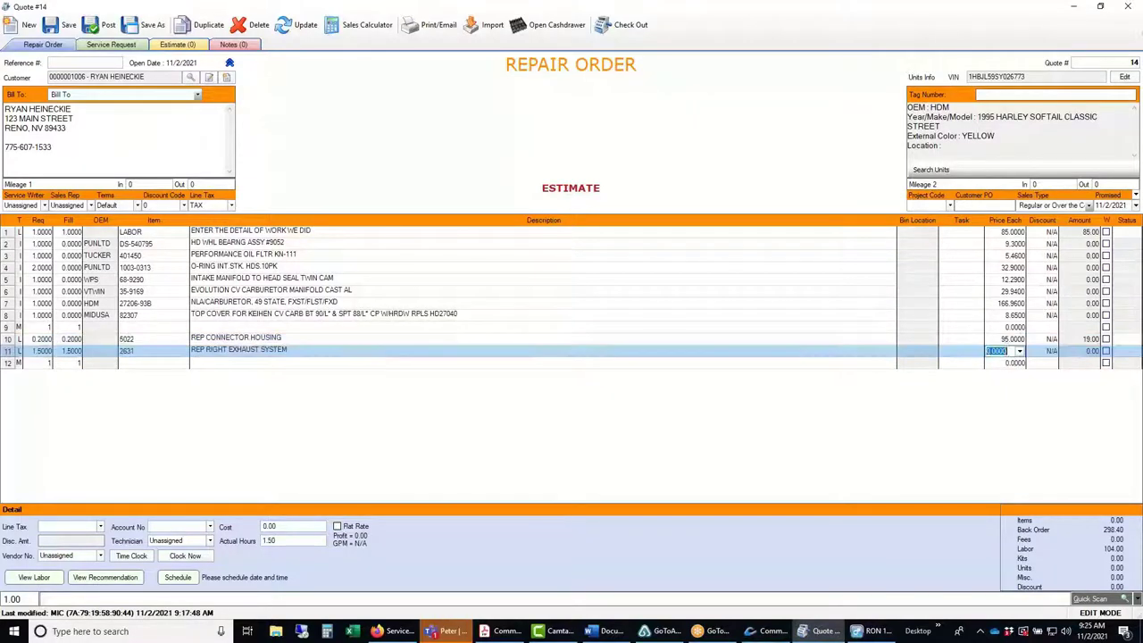
pyautogui.write('95')
pyautogui.press('Return')
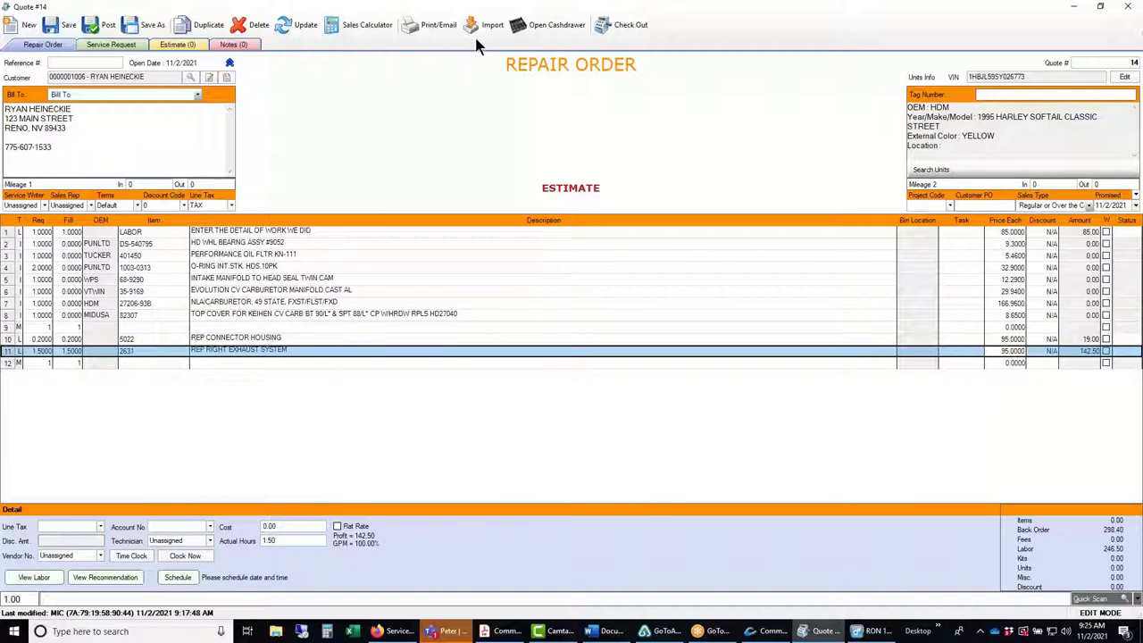
# Select the two imported labor lines together and save the repair order.
pyautogui.click(7, 340)
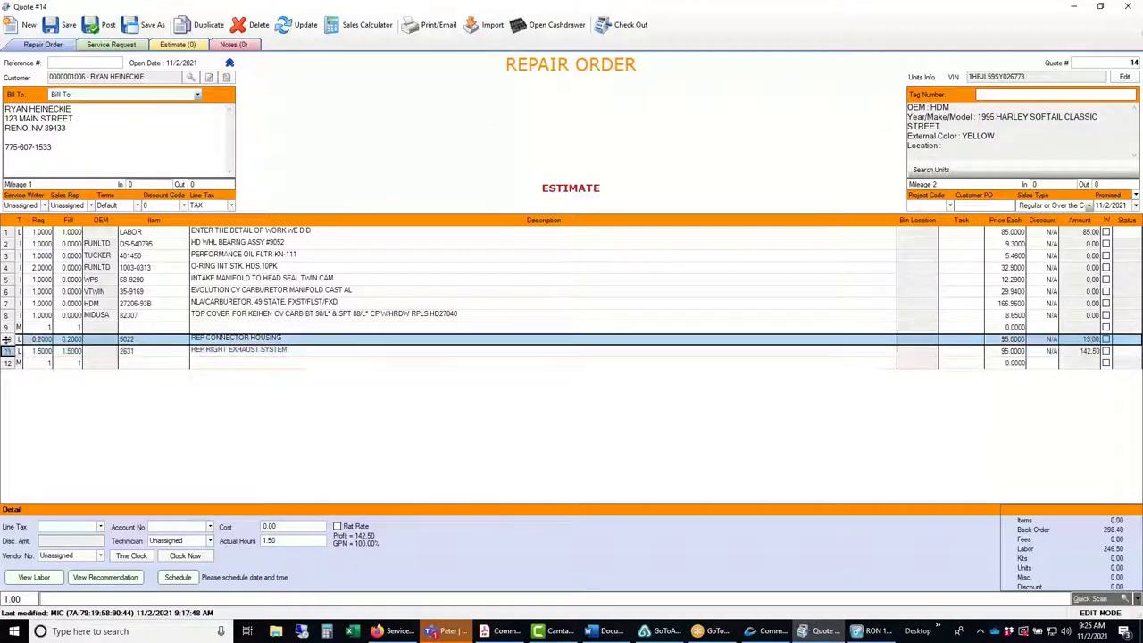
pyautogui.keyDown('shift'); pyautogui.click(7, 351); pyautogui.keyUp('shift')
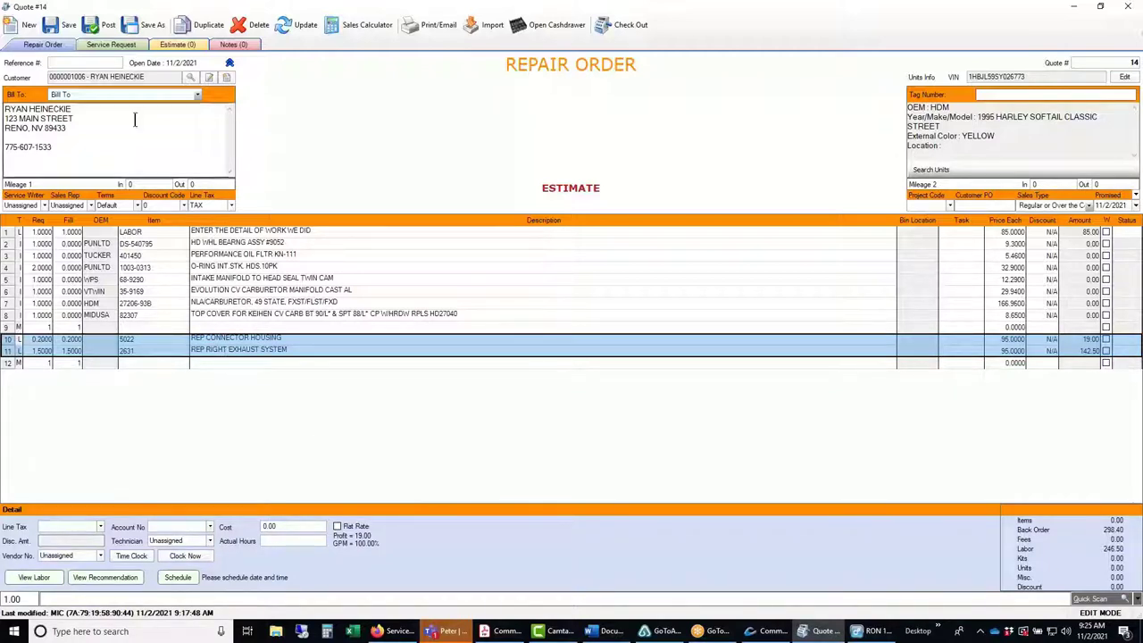
pyautogui.click(63, 28)
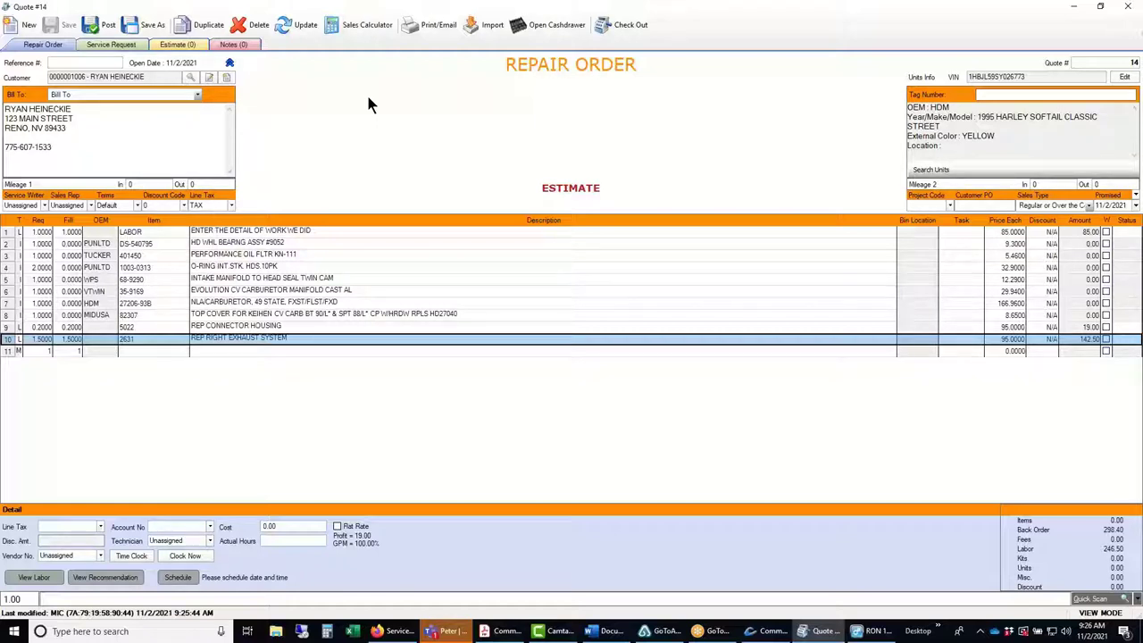
# Set the requested quantity of the LABOR line for the detail of work to 2.
pyautogui.click(11, 232)
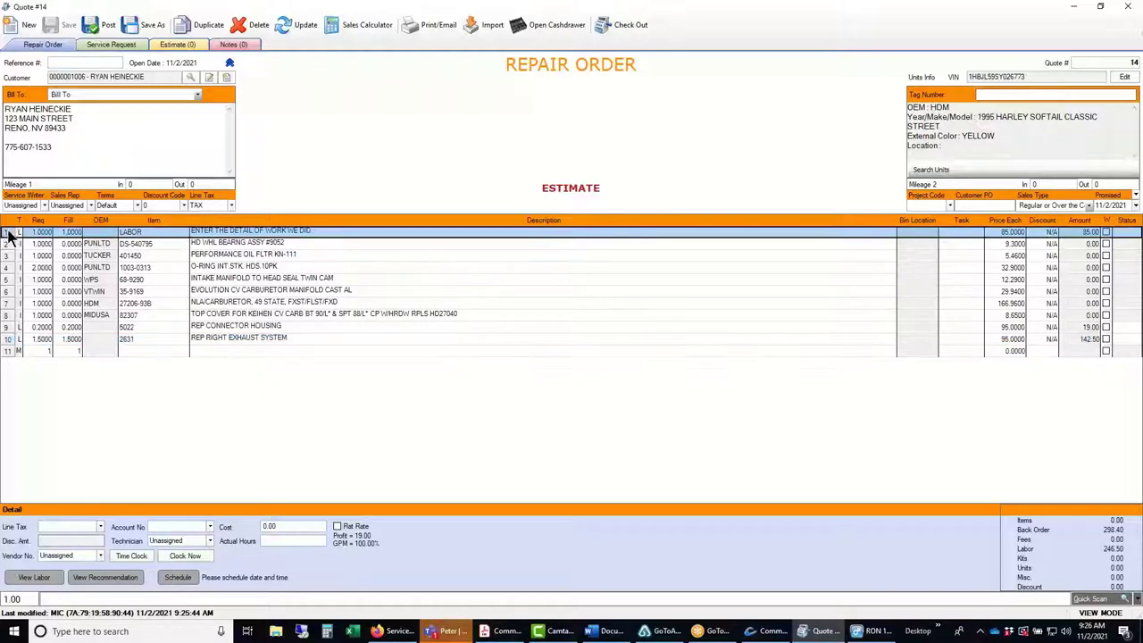
pyautogui.click(40, 234)
pyautogui.write('2')
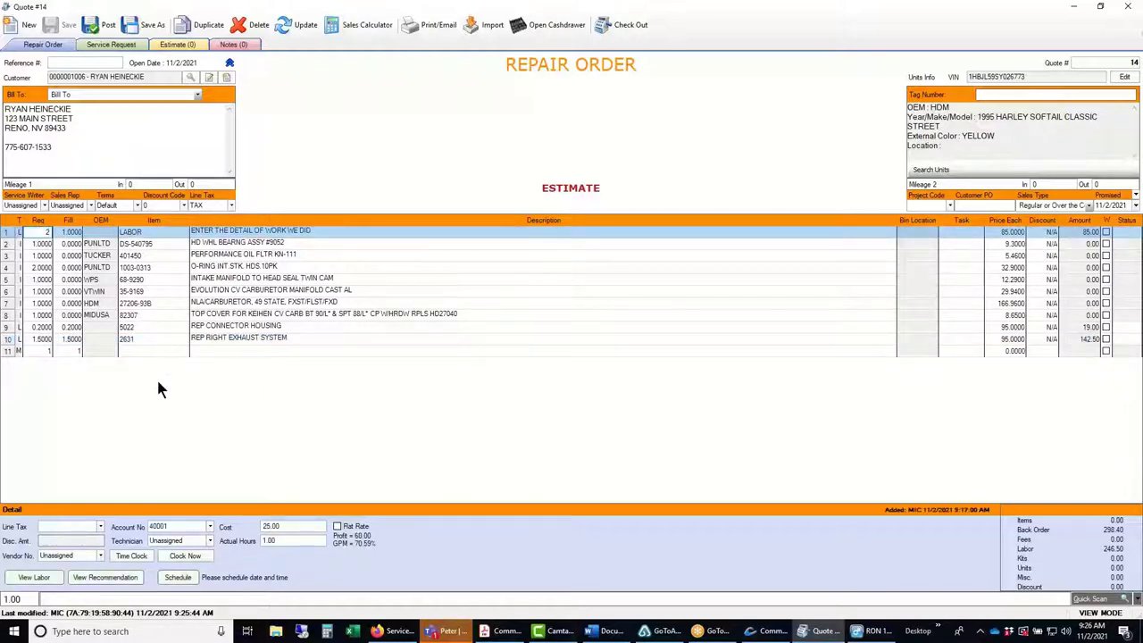
pyautogui.press('Tab')
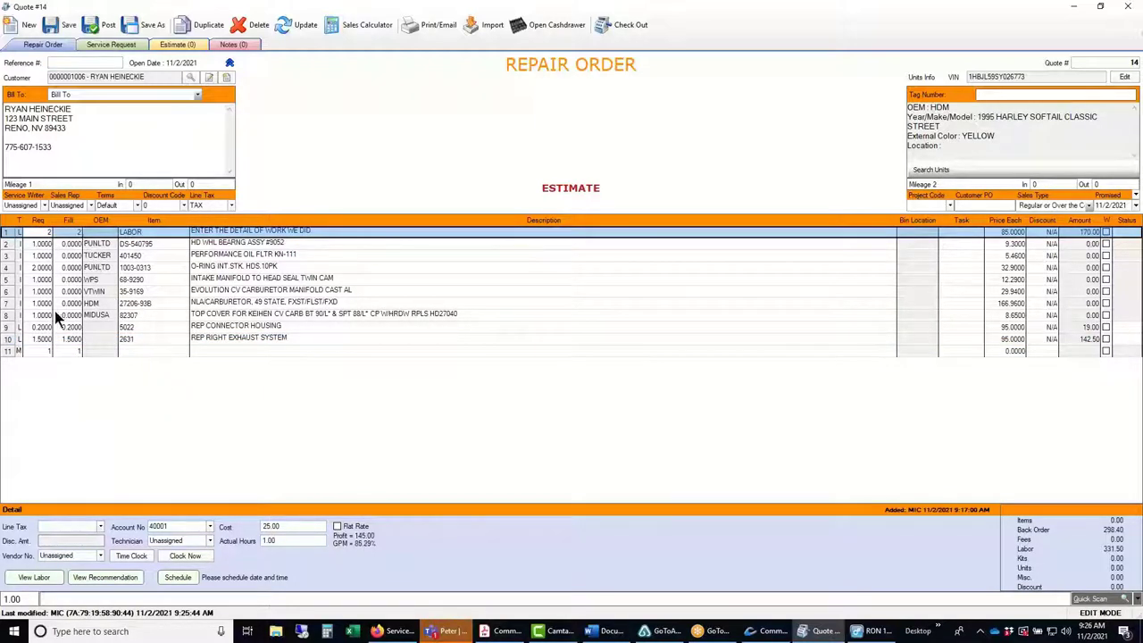
# Move the REP CONNECTOR HOUSING labor line up to row 6, directly below the intake manifold seal line.
pyautogui.moveTo(9, 327)
pyautogui.mouseDown()
pyautogui.moveTo(11, 342)
pyautogui.moveTo(25, 333)
pyautogui.mouseUp()
pyautogui.click(10, 331)
pyautogui.hotkey('ctrl', 'Up')
pyautogui.hotkey('ctrl', 'Up')
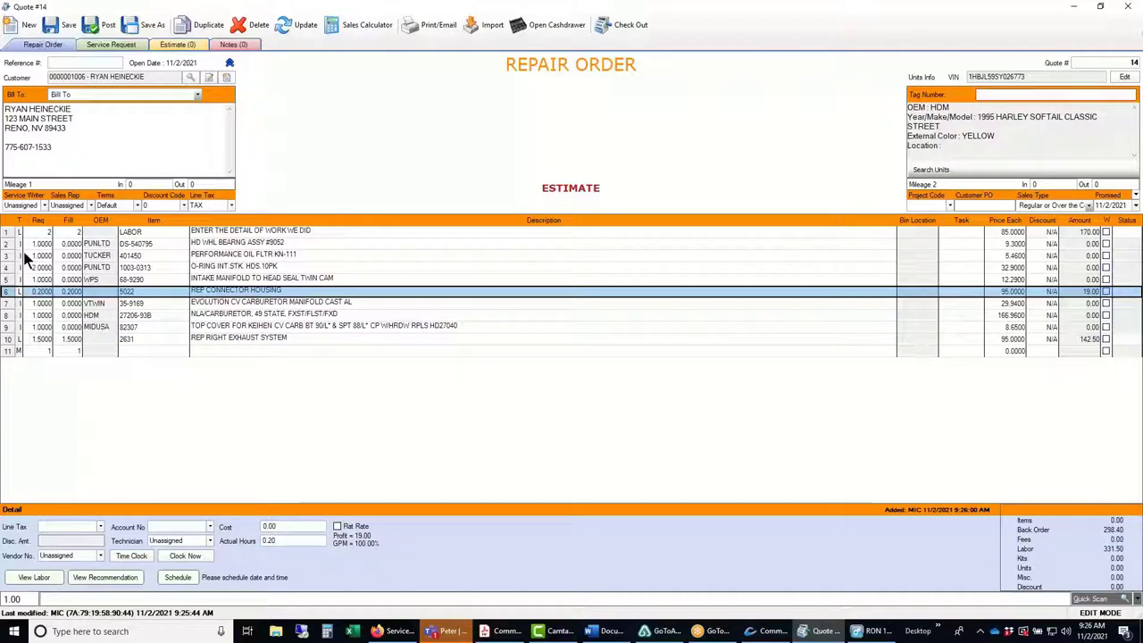
# Assign the task JOB 01 to the first five lines, from LABOR through the intake manifold seal.
pyautogui.moveTo(10, 234); pyautogui.dragTo(9, 280)
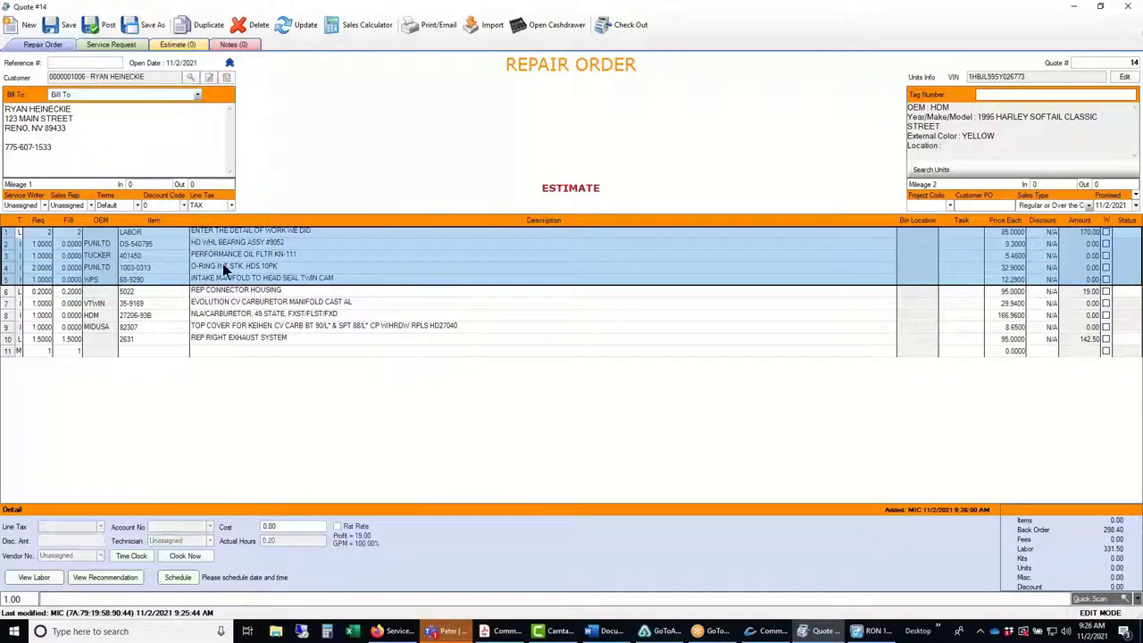
pyautogui.rightClick(14, 259)
pyautogui.click(52, 288)
pyautogui.click(607, 274)
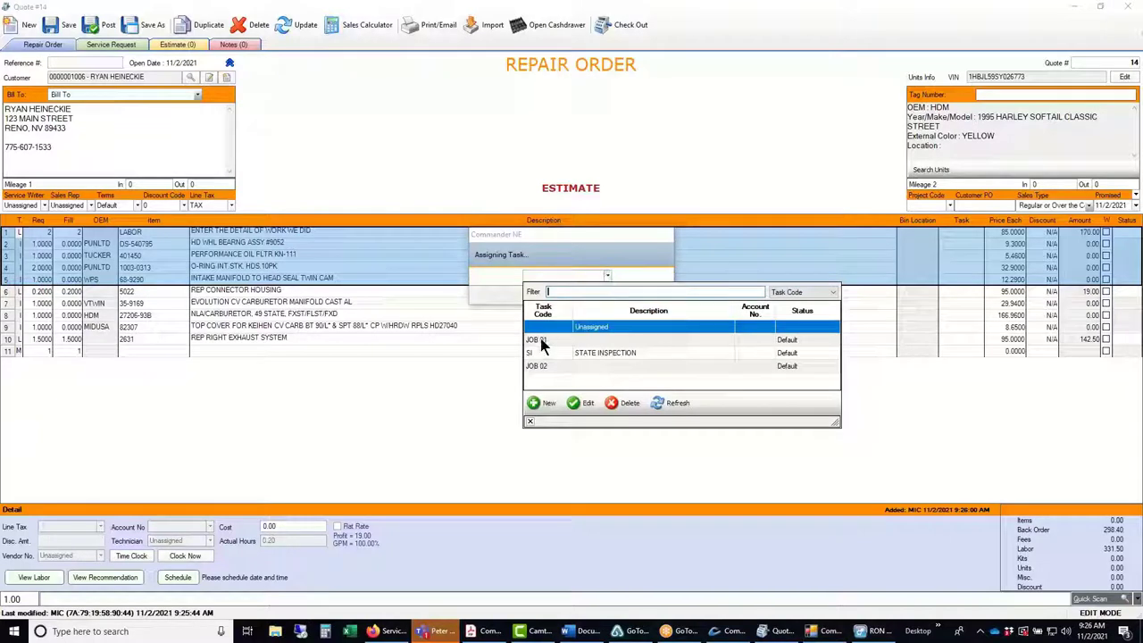
pyautogui.click(542, 340)
pyautogui.click(570, 294)
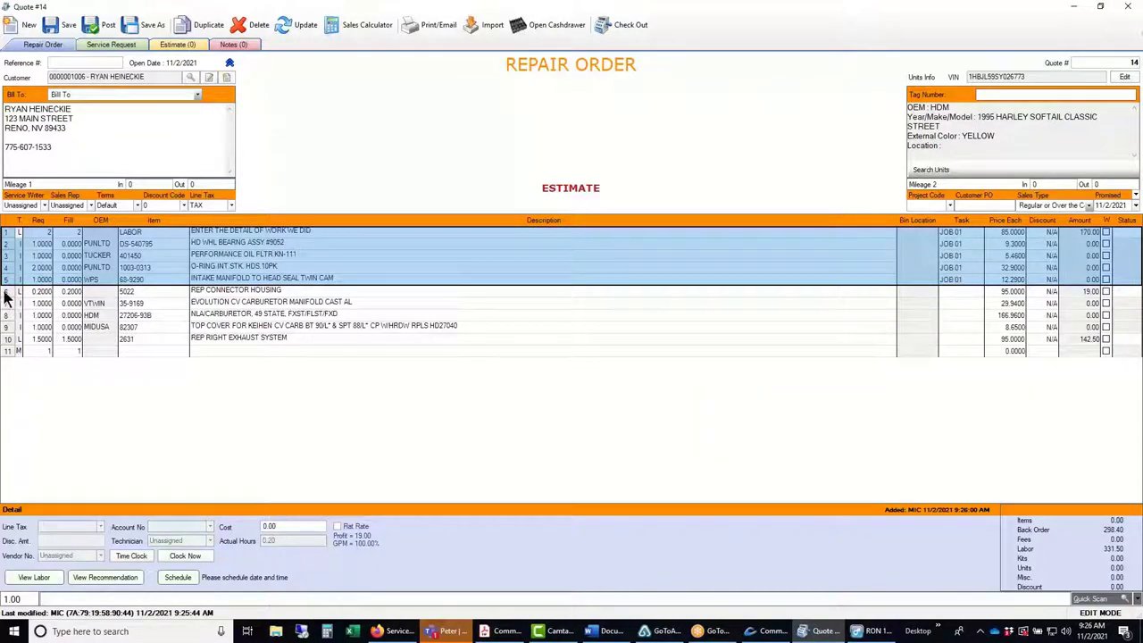
# Remove the REP RIGHT EXHAUST SYSTEM labor line from the repair order.
pyautogui.rightClick(8, 340)
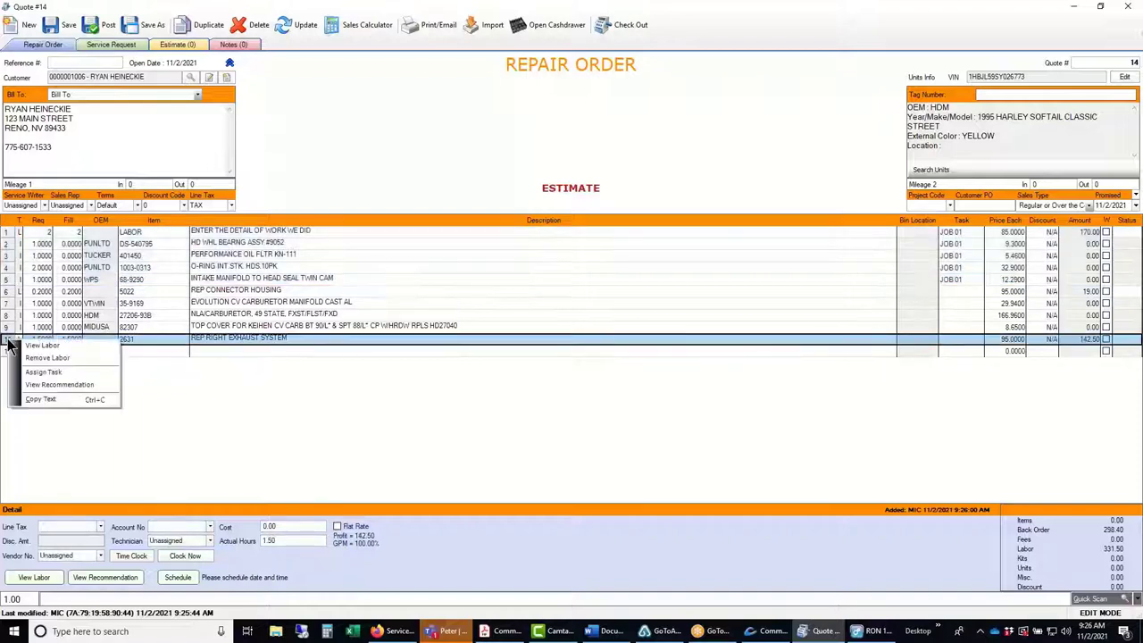
pyautogui.click(40, 357)
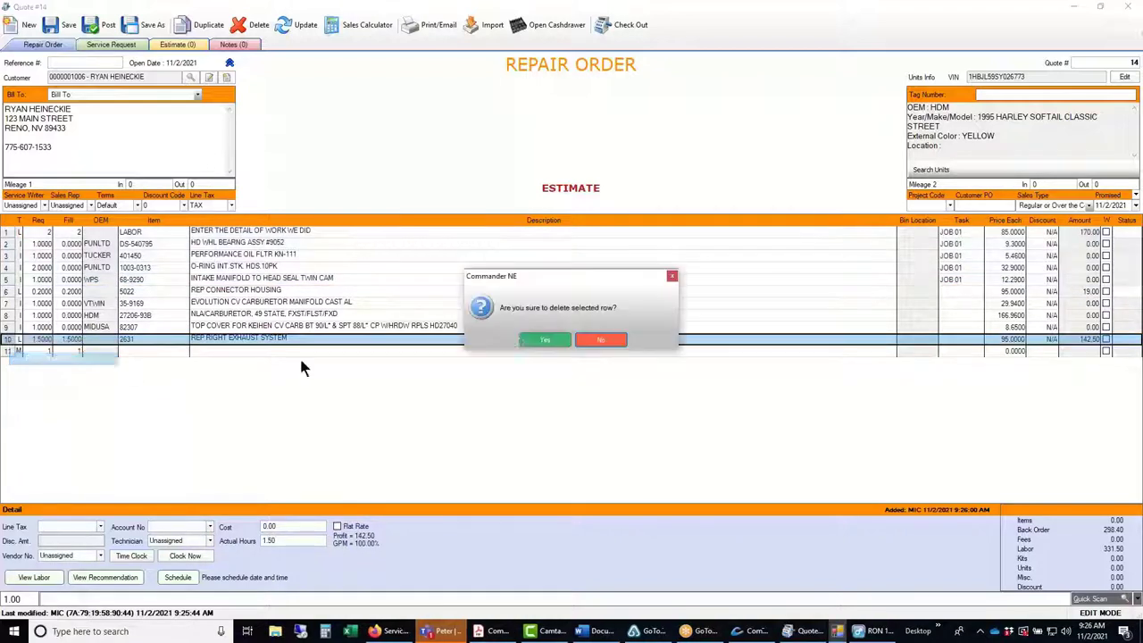
pyautogui.click(549, 342)
# Assign the task JOB 02 to lines 6 through 9, from REP CONNECTOR HOUSING through the carburetor top cover.
pyautogui.moveTo(10, 293); pyautogui.dragTo(8, 331)
pyautogui.rightClick(8, 305)
pyautogui.click(40, 346)
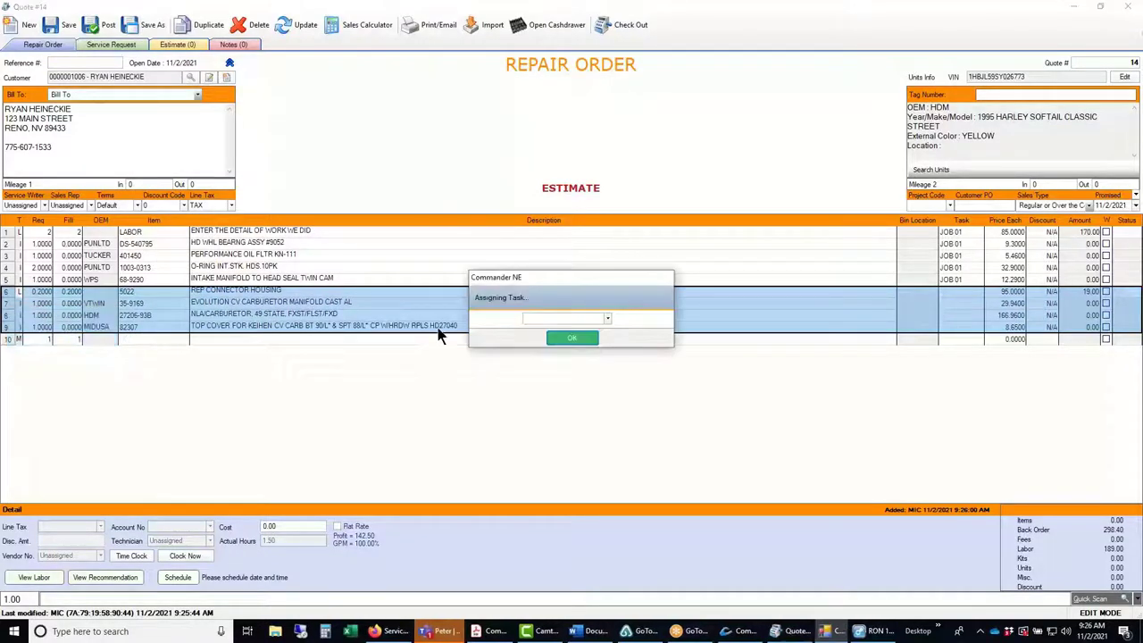
pyautogui.click(607, 319)
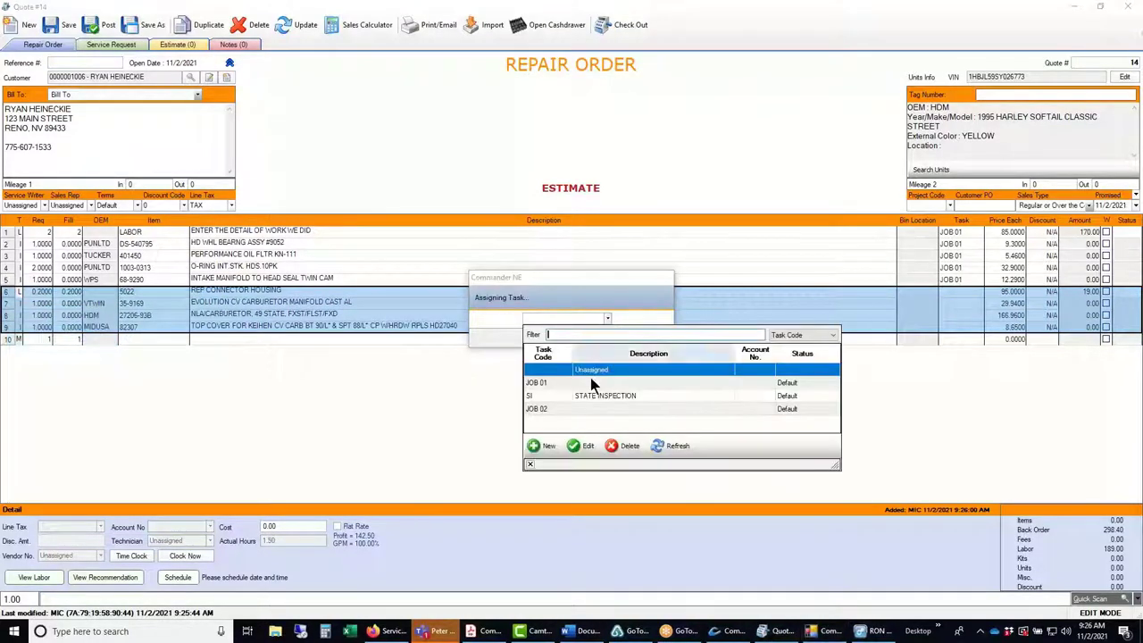
pyautogui.click(544, 409)
pyautogui.click(565, 341)
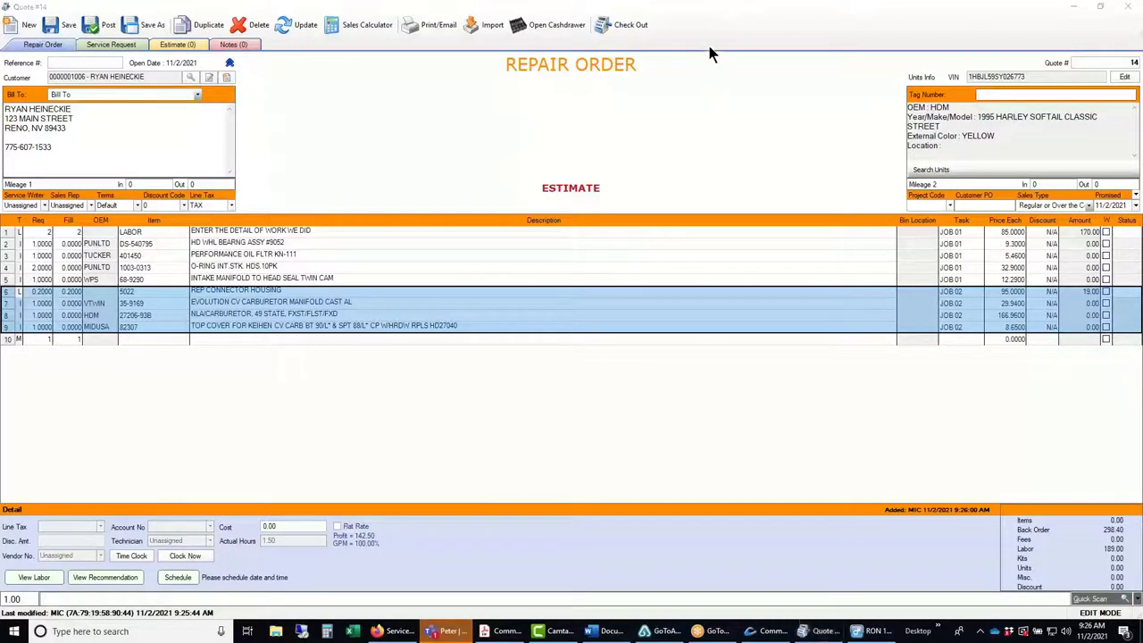
# Save the repair order with its assigned tasks and post it.
pyautogui.moveTo(957, 219)
pyautogui.mouseDown()
pyautogui.moveTo(927, 300)
pyautogui.moveTo(975, 329)
pyautogui.moveTo(983, 290)
pyautogui.moveTo(961, 207)
pyautogui.mouseUp()
pyautogui.click(63, 29)
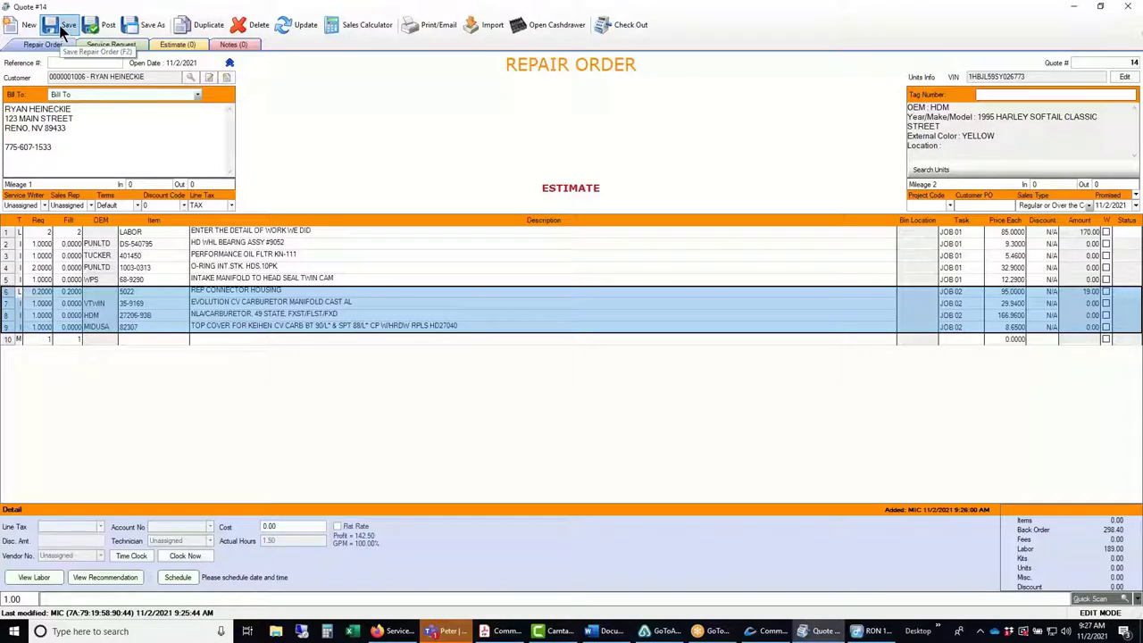
pyautogui.click(63, 29)
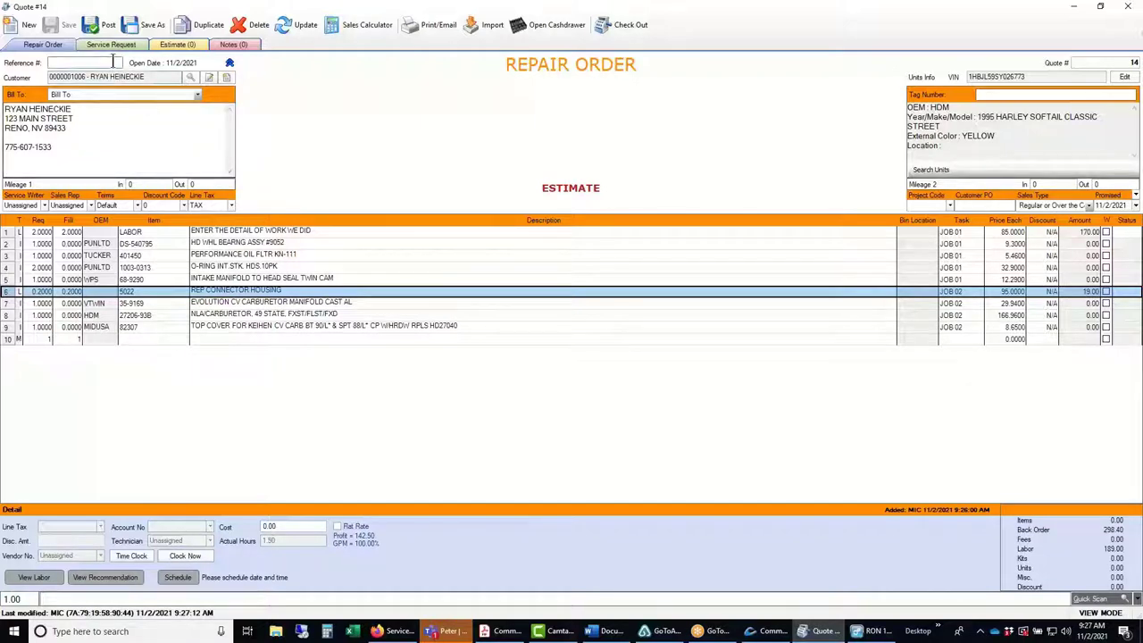
pyautogui.click(105, 29)
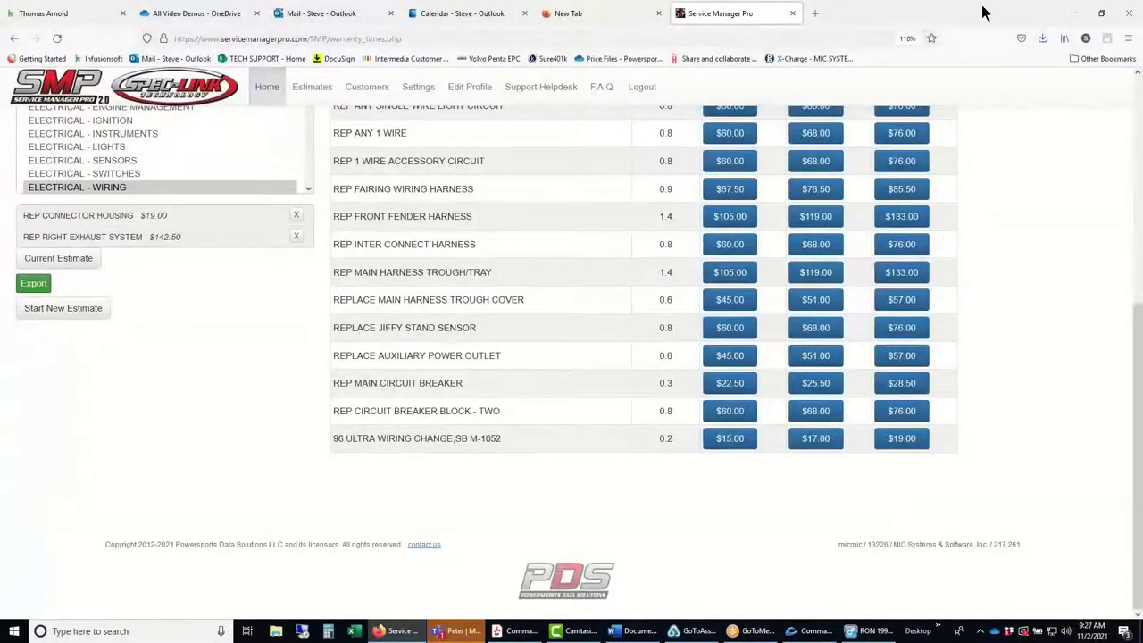
# Minimize the browser and the parts catalog, return to Commander NE, and show the refreshed PO Pad.
pyautogui.click(1076, 12)
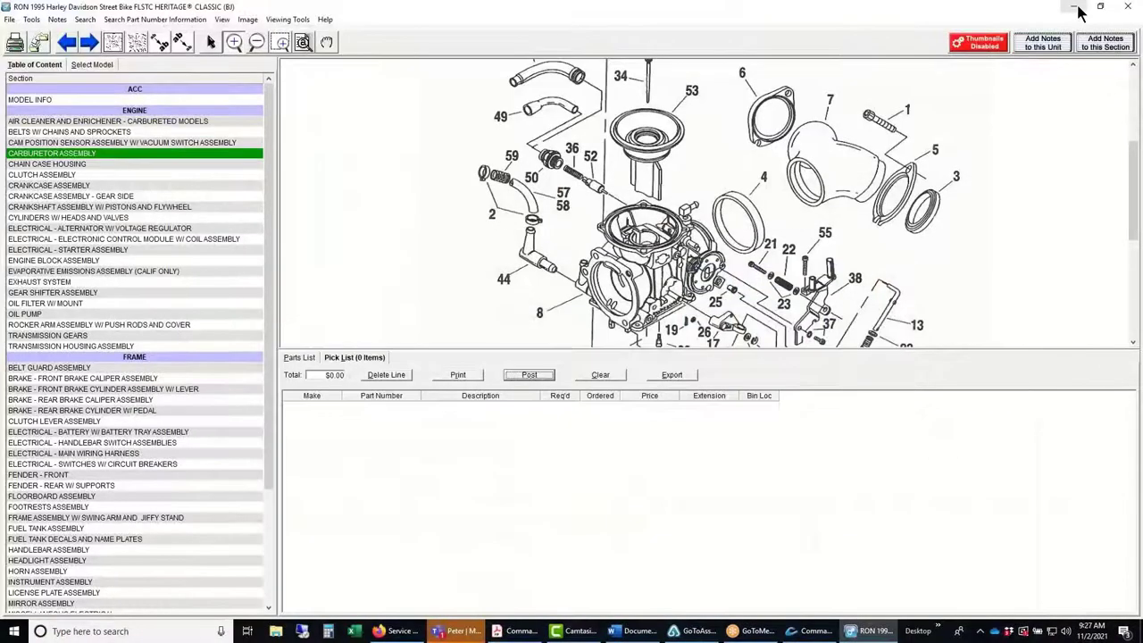
pyautogui.click(1076, 9)
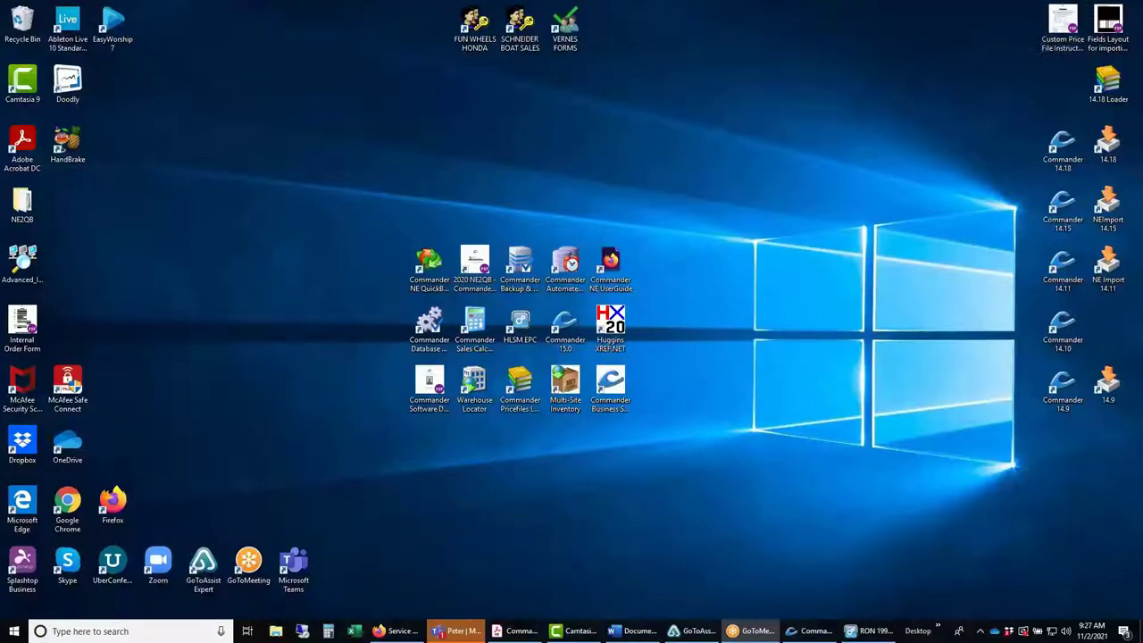
pyautogui.click(808, 631)
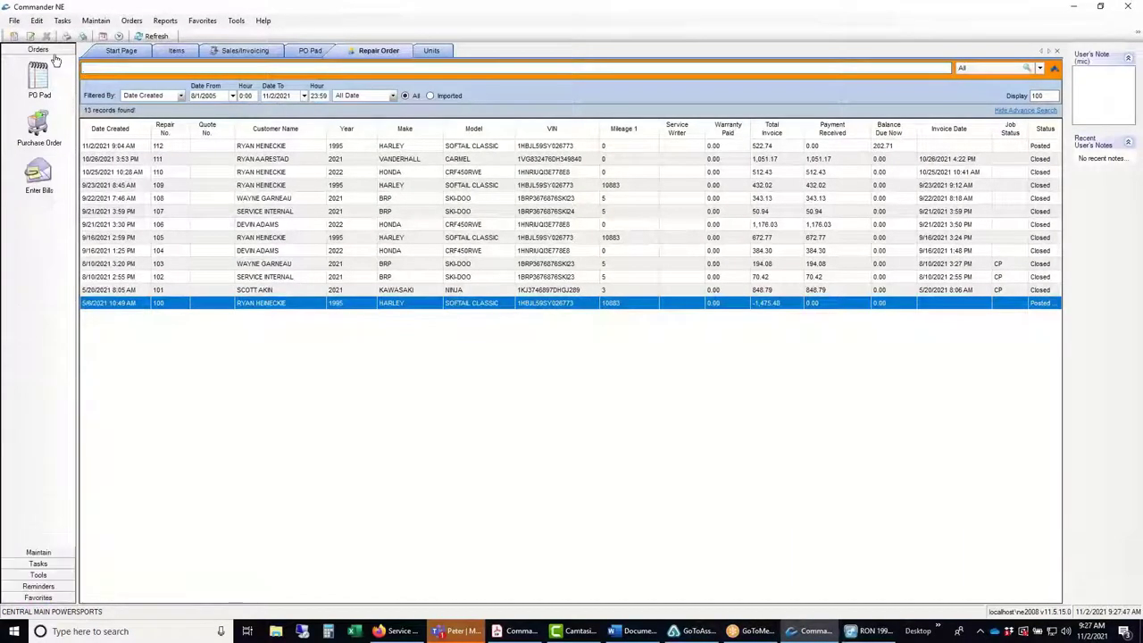
pyautogui.click(38, 76)
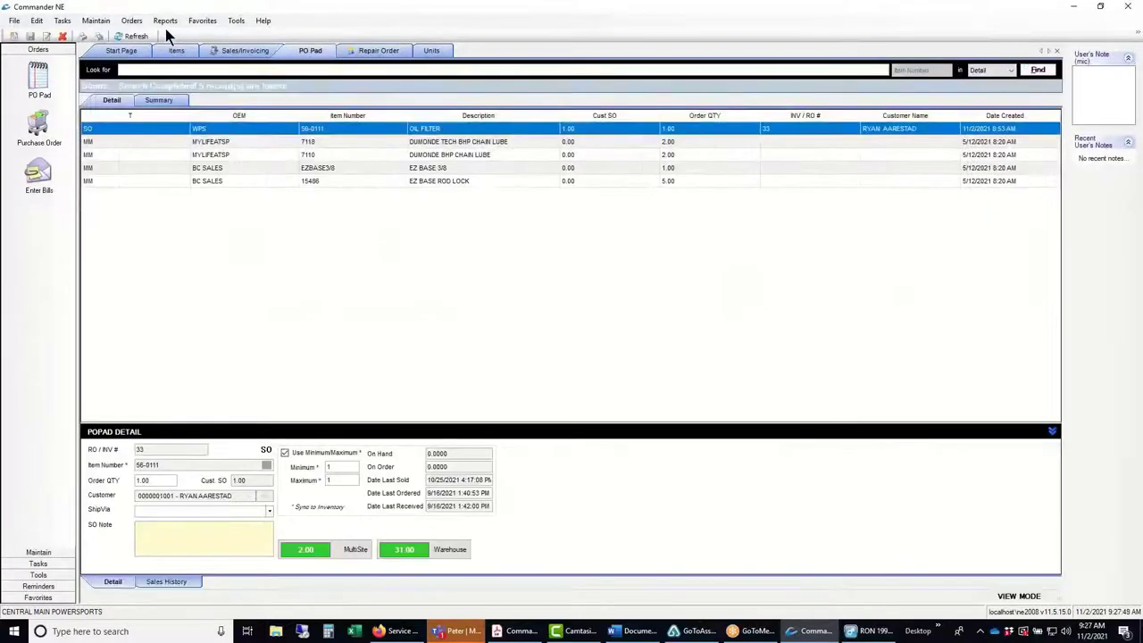
pyautogui.click(134, 36)
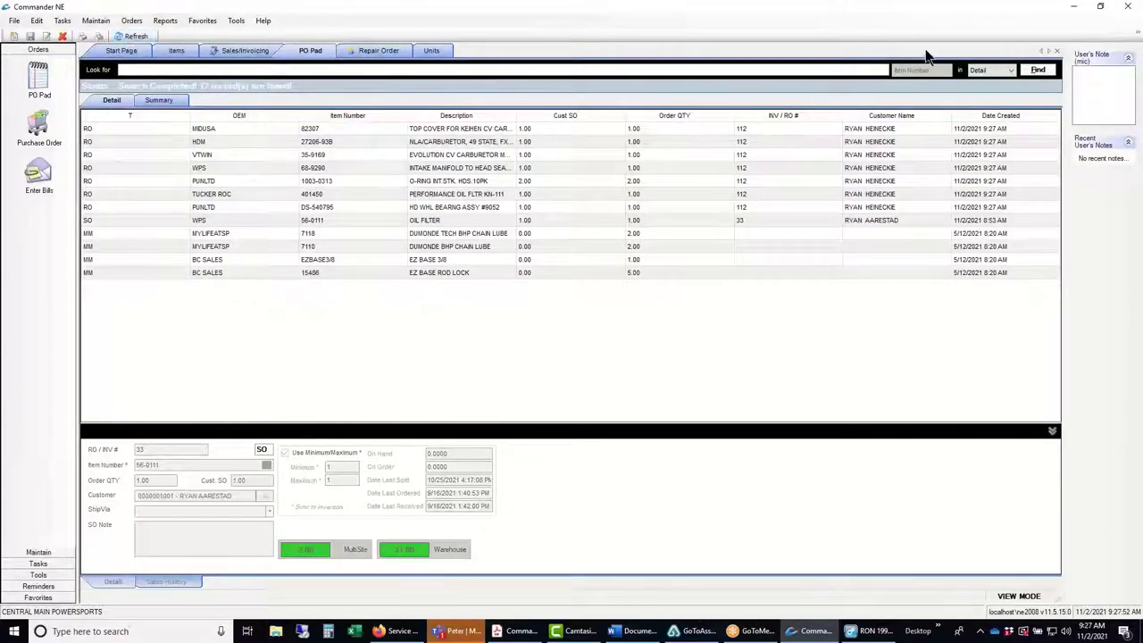
# Review the repair order and special order parts on the PO Pad, checking the vendor lines one by one.
pyautogui.moveTo(858, 127); pyautogui.dragTo(855, 224)
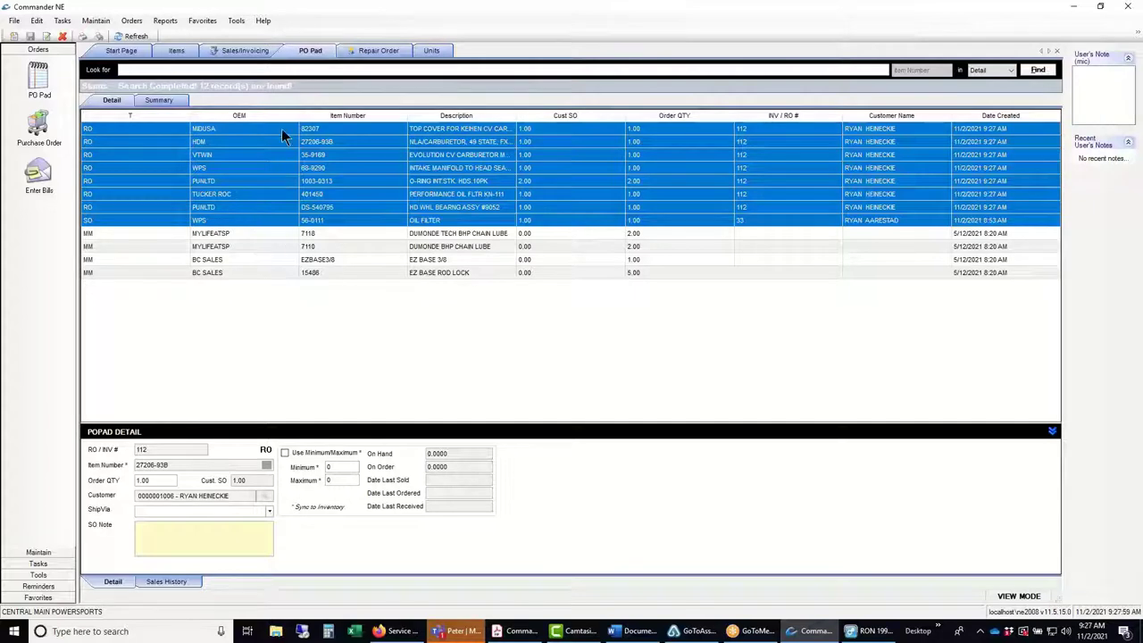
pyautogui.click(225, 129)
pyautogui.click(219, 141)
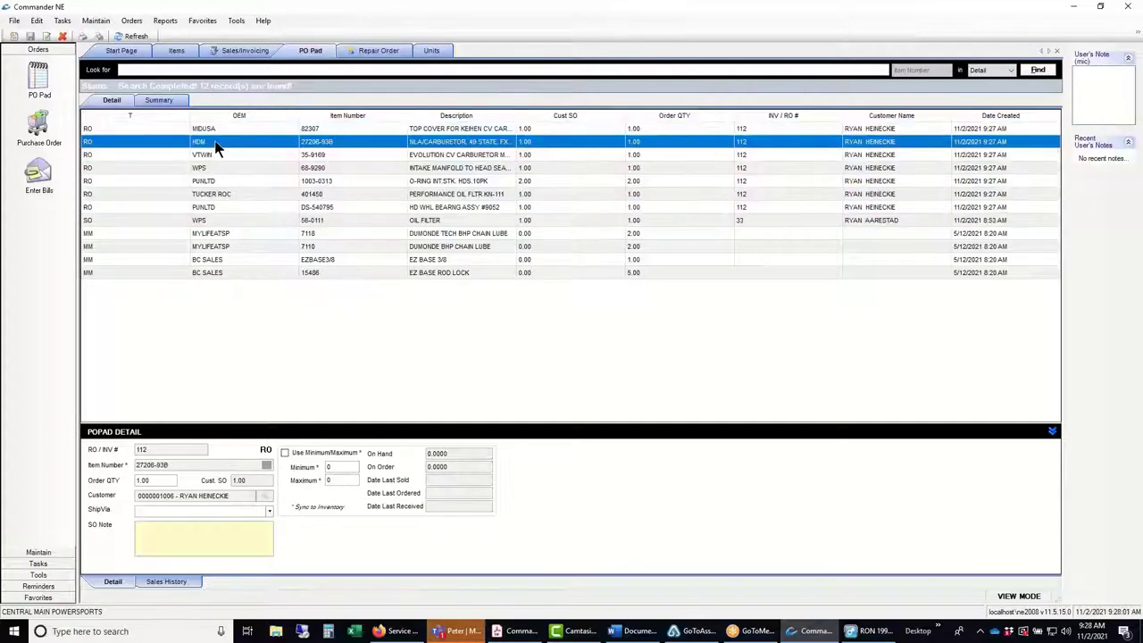
pyautogui.click(224, 156)
pyautogui.click(224, 169)
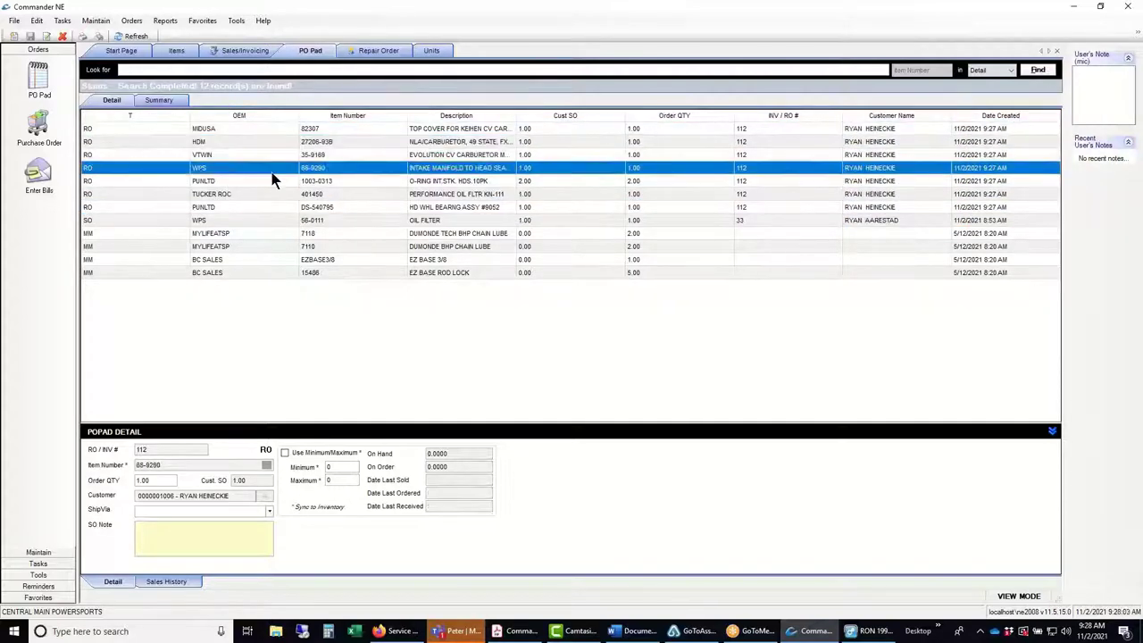
pyautogui.click(225, 181)
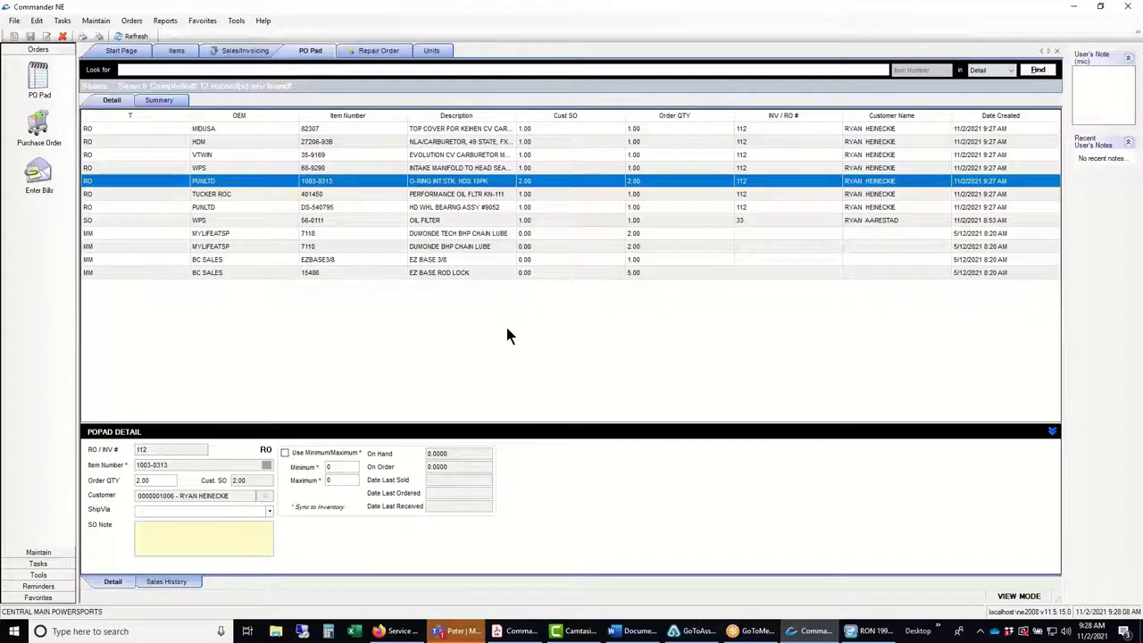
# Open the purchase order list and start a new purchase order.
pyautogui.click(40, 127)
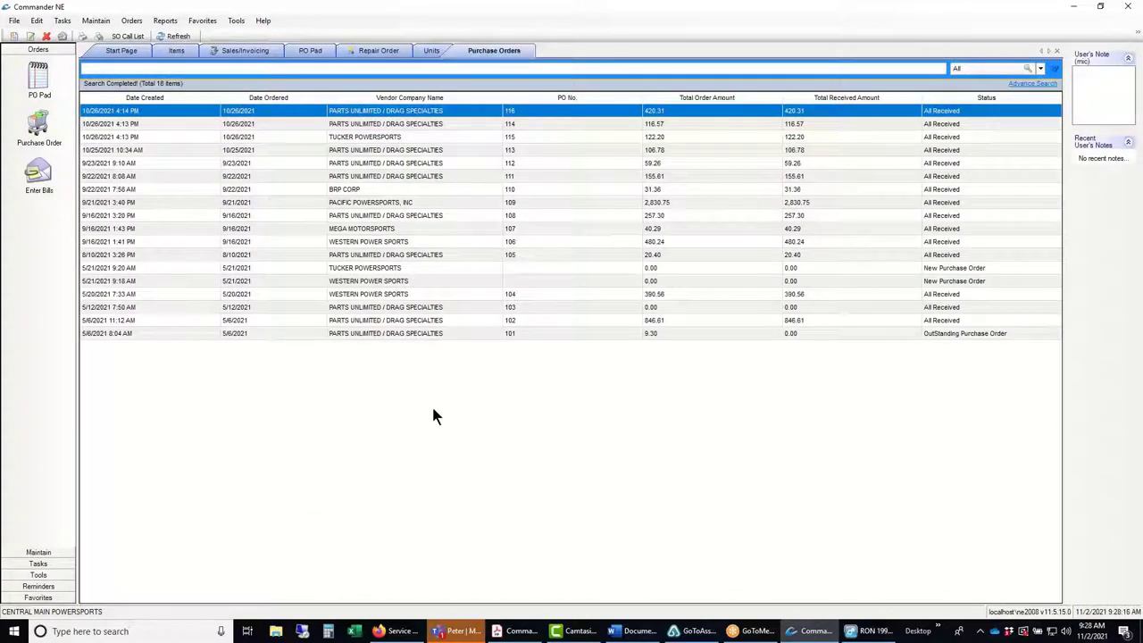
pyautogui.rightClick(458, 374)
pyautogui.click(477, 387)
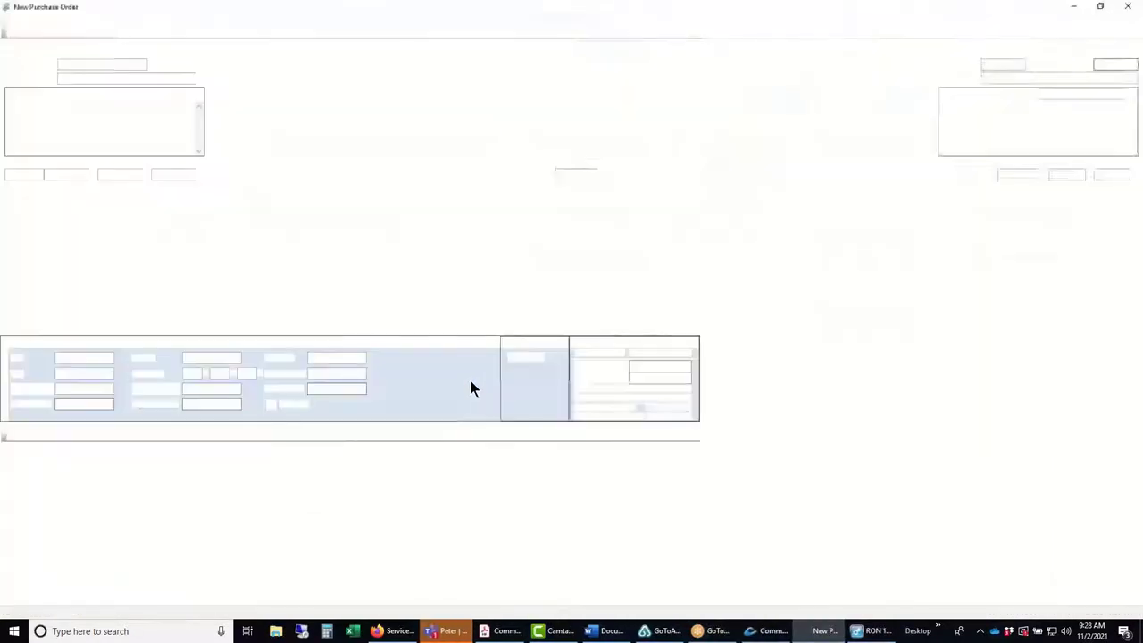
# Sort the PO Pad items by customer name in descending order and add the seven posted repair order parts to the purchase order.
pyautogui.click(90, 596)
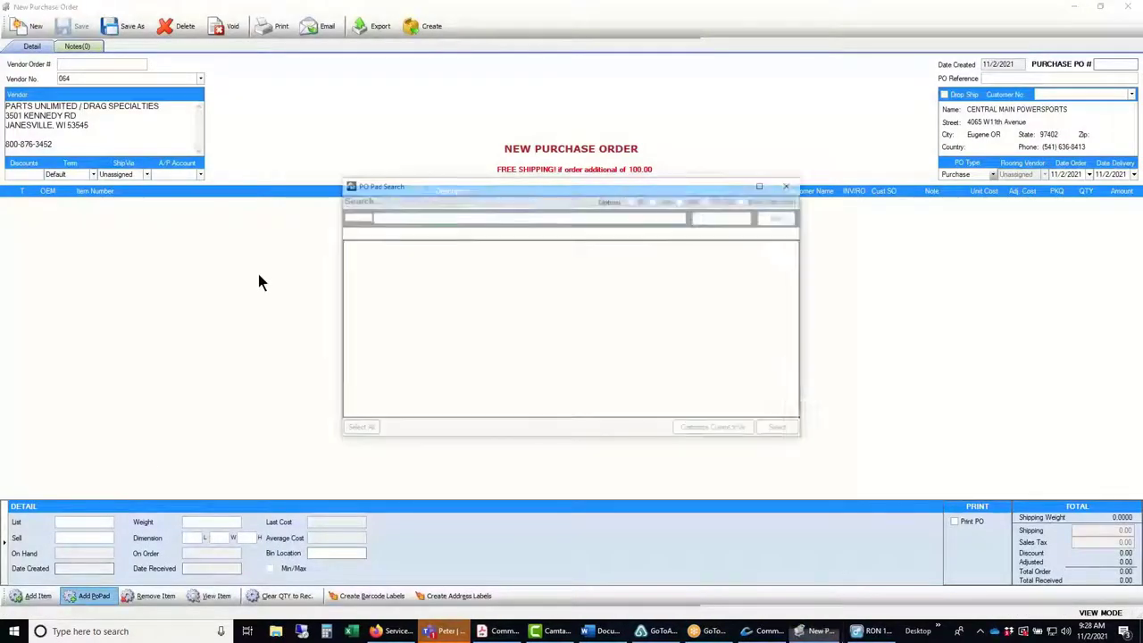
pyautogui.click(411, 249)
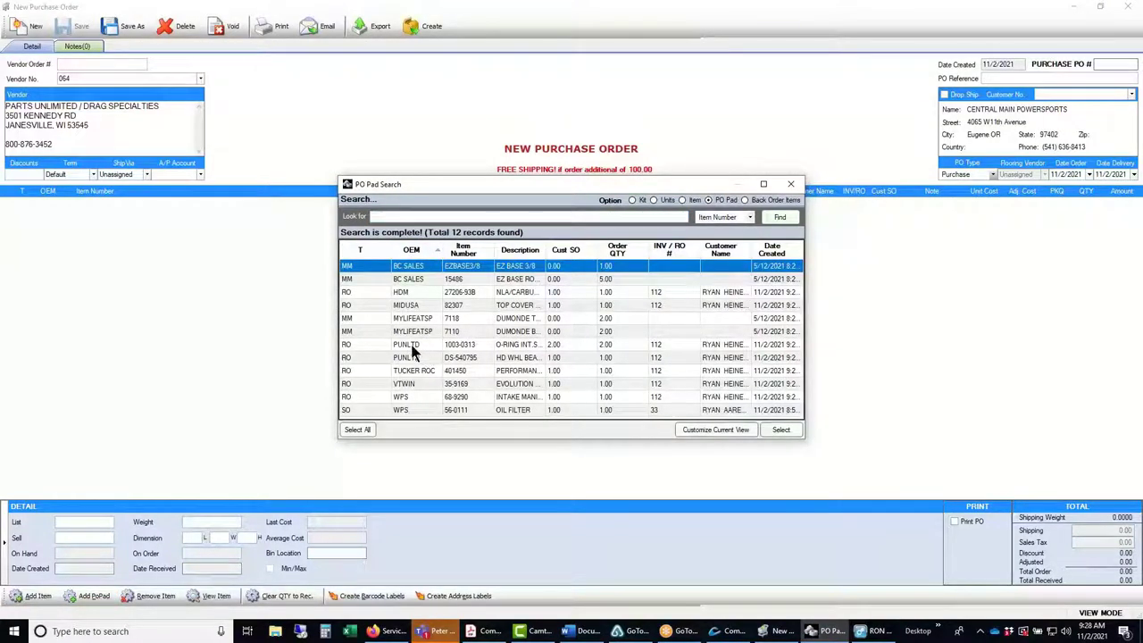
pyautogui.moveTo(413, 347); pyautogui.dragTo(411, 360)
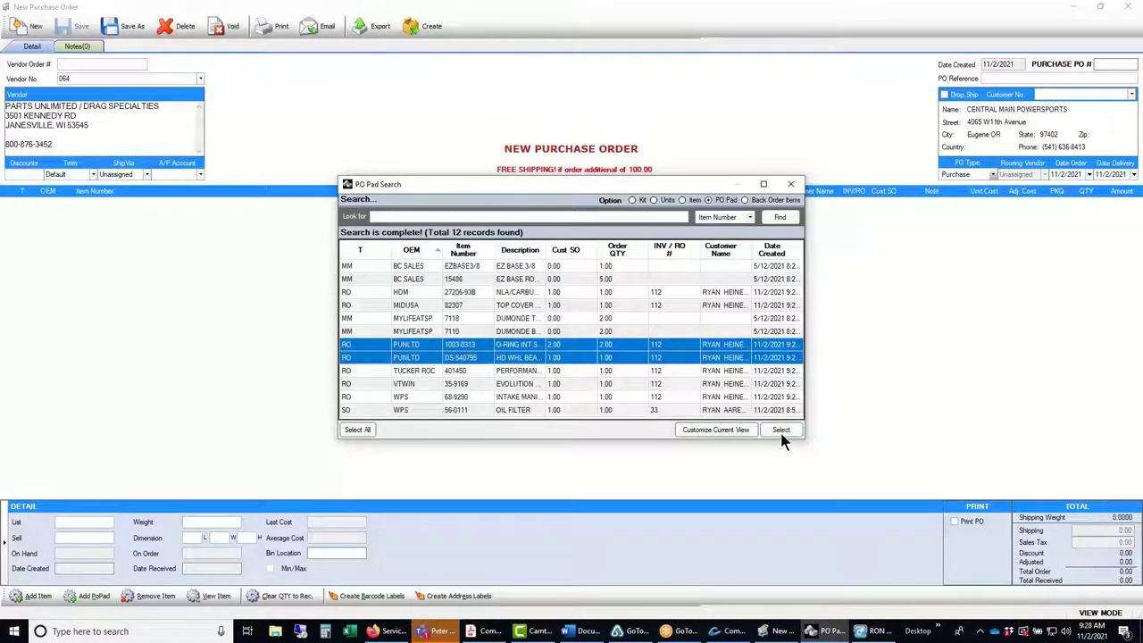
pyautogui.click(722, 251)
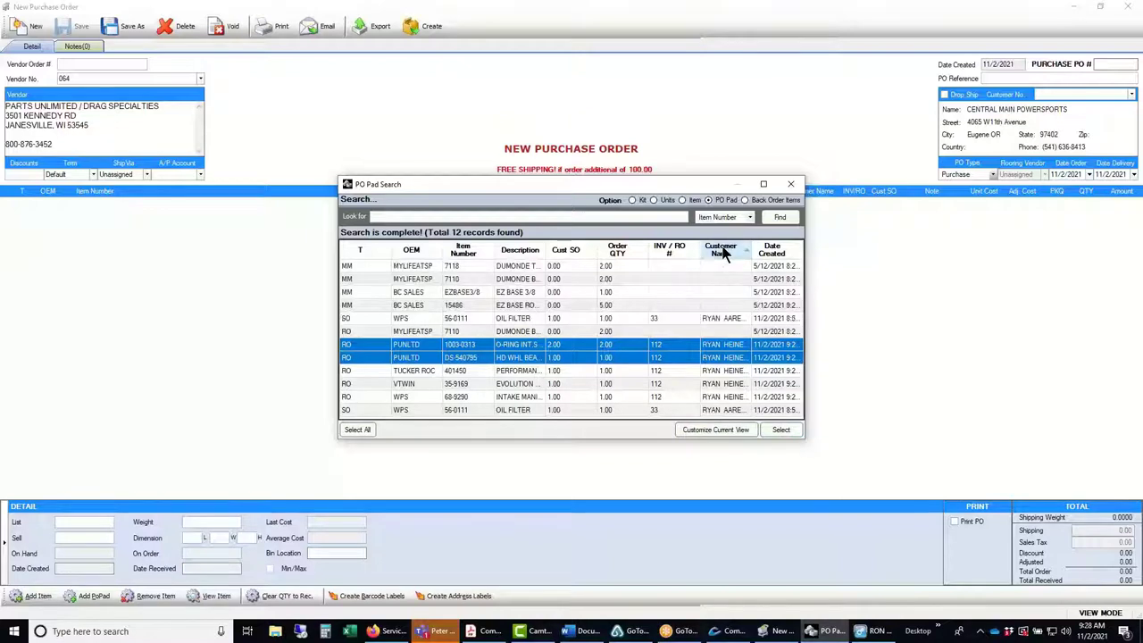
pyautogui.click(728, 254)
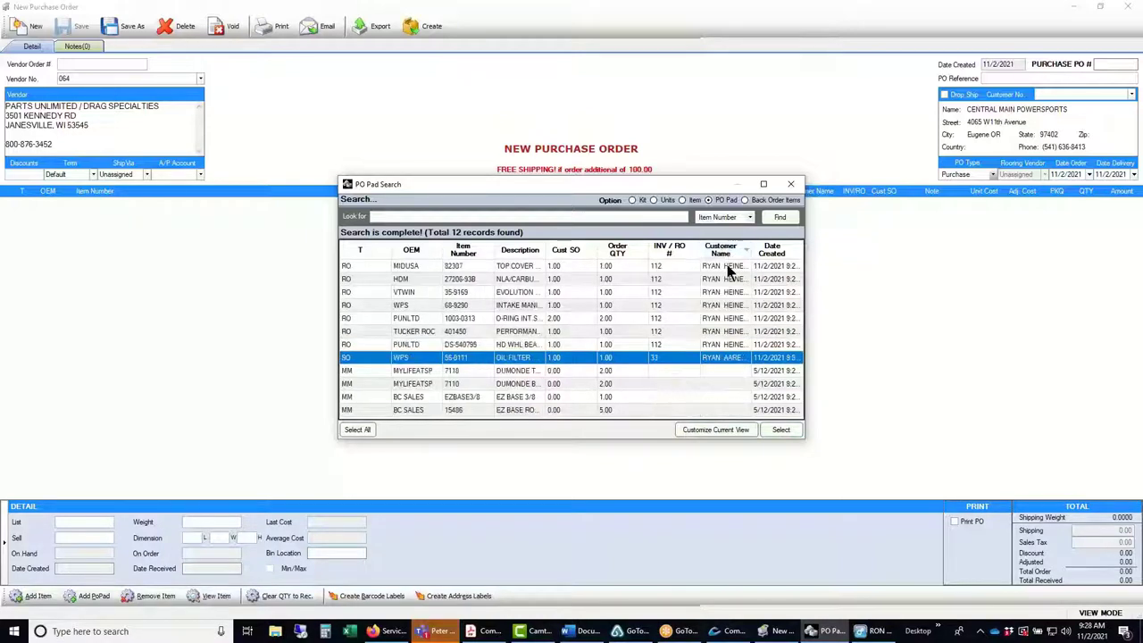
pyautogui.moveTo(728, 273); pyautogui.dragTo(728, 349)
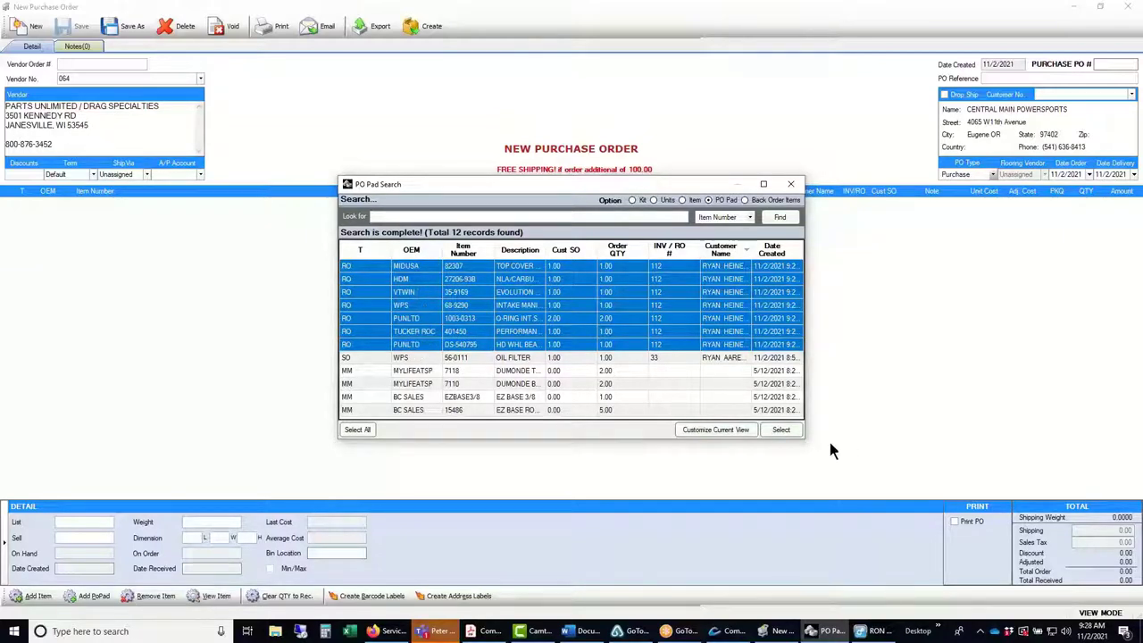
pyautogui.click(780, 431)
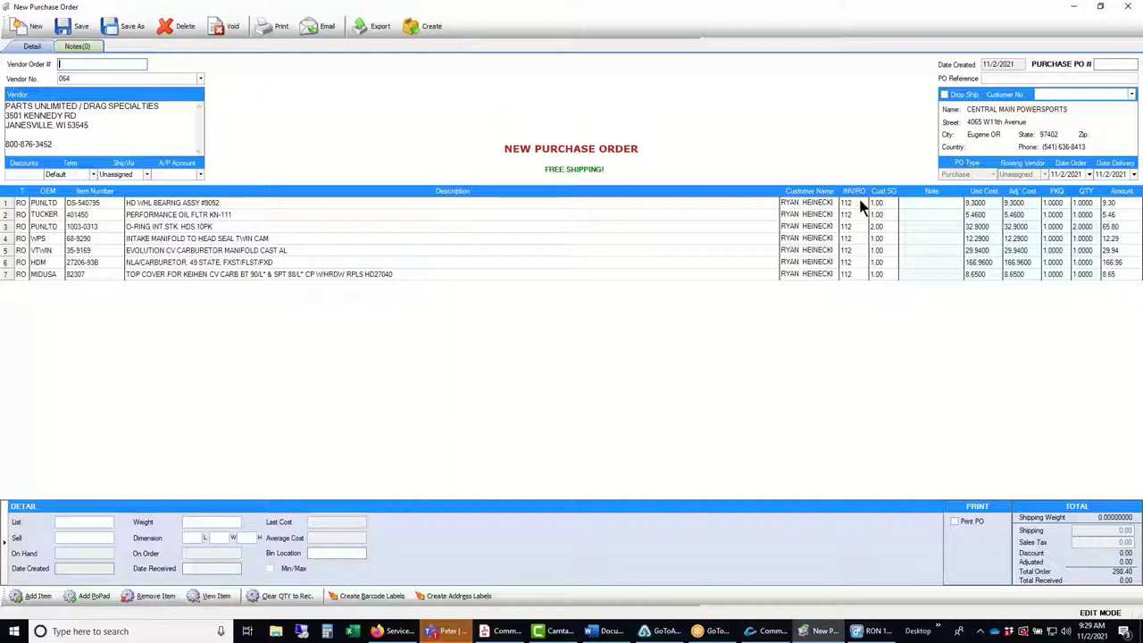
# Widen the Customer Name column and create the purchase order for Parts Unlimited / Drag Specialties.
pyautogui.moveTo(839, 193); pyautogui.dragTo(853, 192)
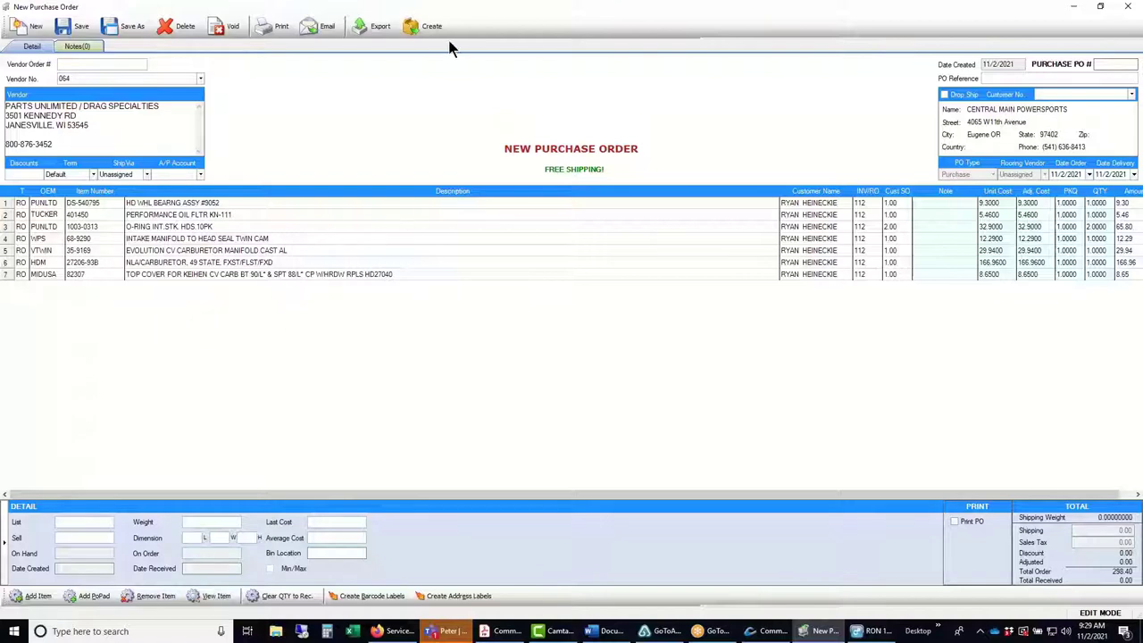
pyautogui.click(423, 29)
pyautogui.click(542, 338)
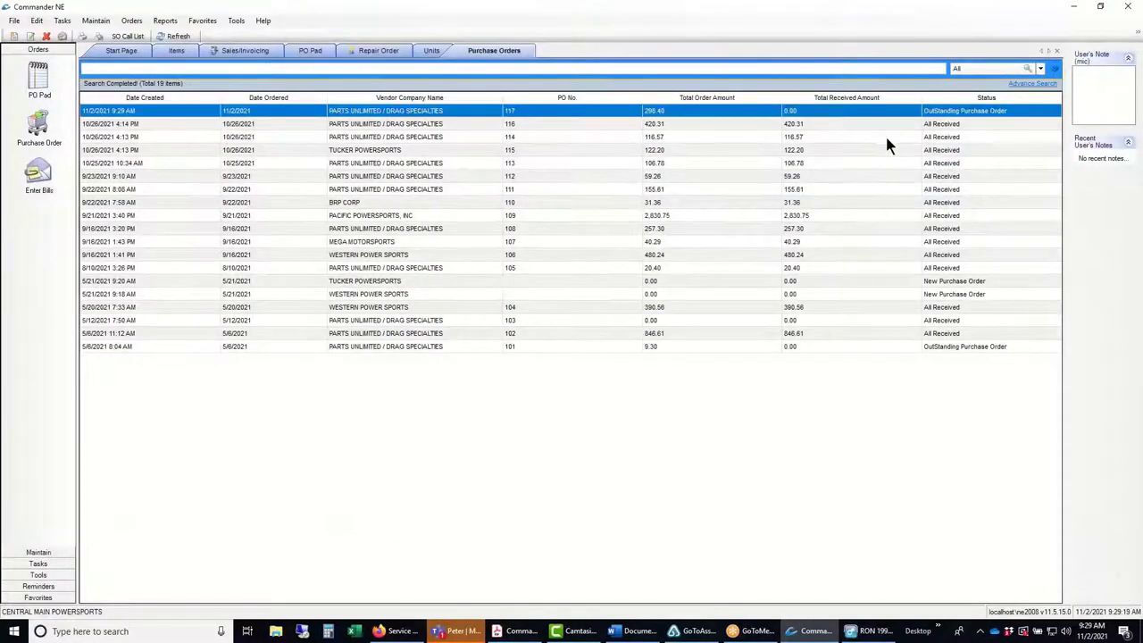
# Open the outstanding 11/2/2021 purchase order and look through its export formats, selecting Parts Unlimited (CSV) and Western Power Sports, without exporting.
pyautogui.doubleClick(437, 112)
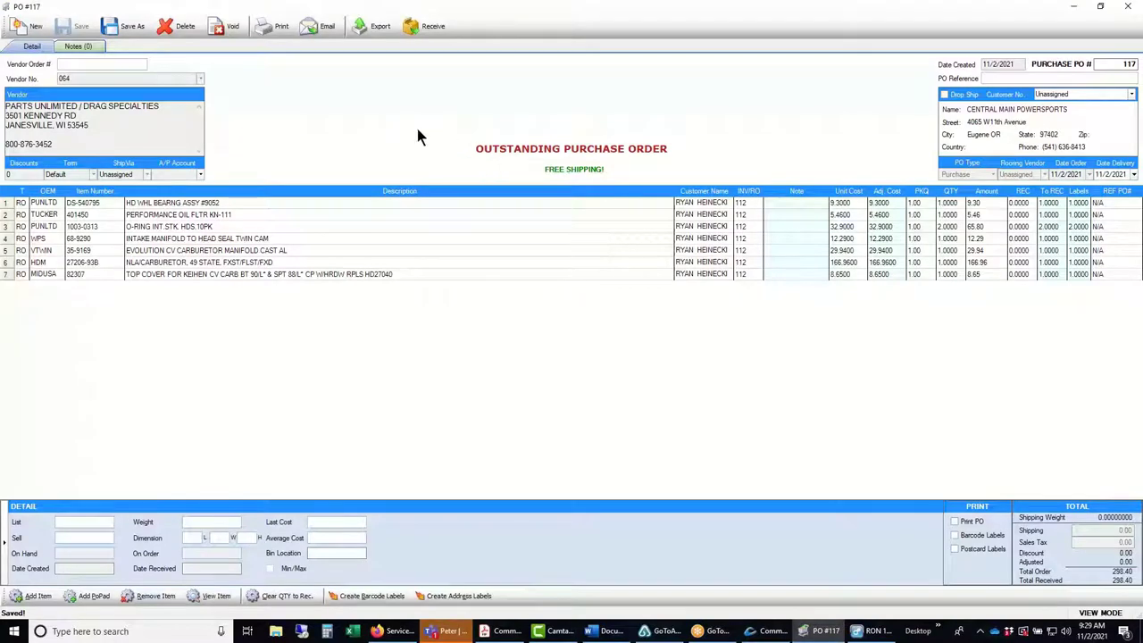
pyautogui.click(378, 32)
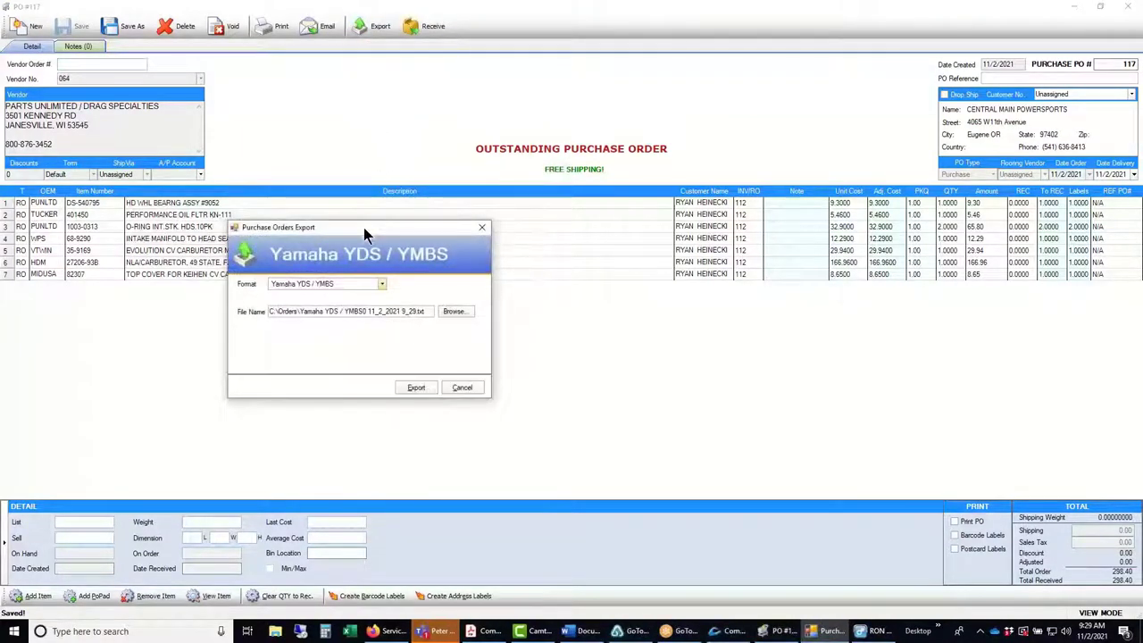
pyautogui.moveTo(363, 227); pyautogui.dragTo(595, 155)
pyautogui.click(605, 180)
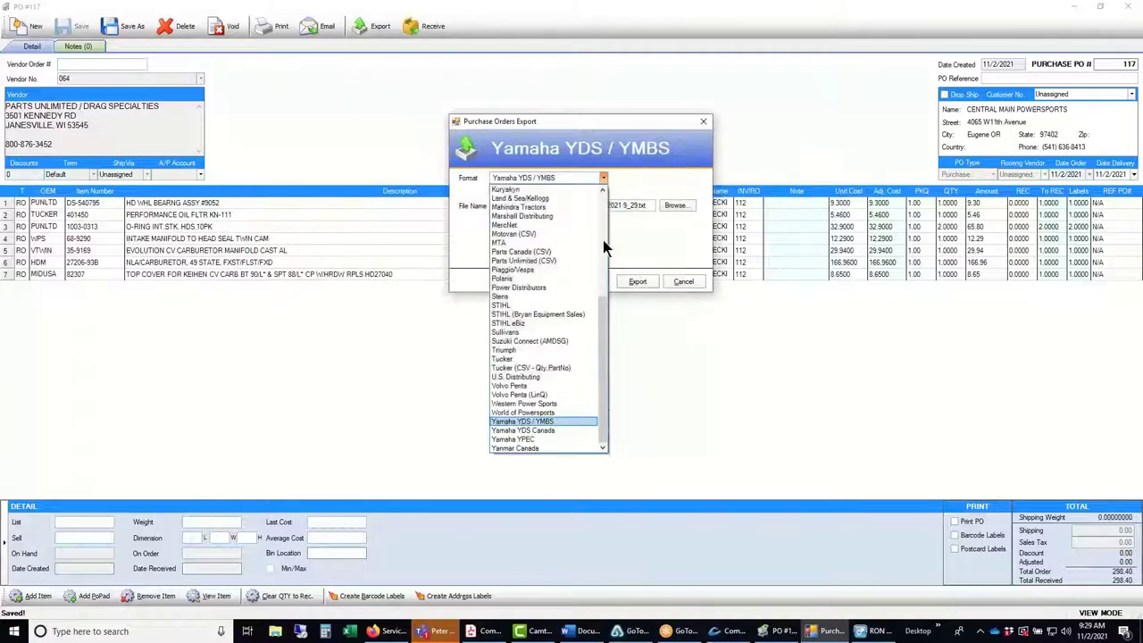
pyautogui.click(535, 263)
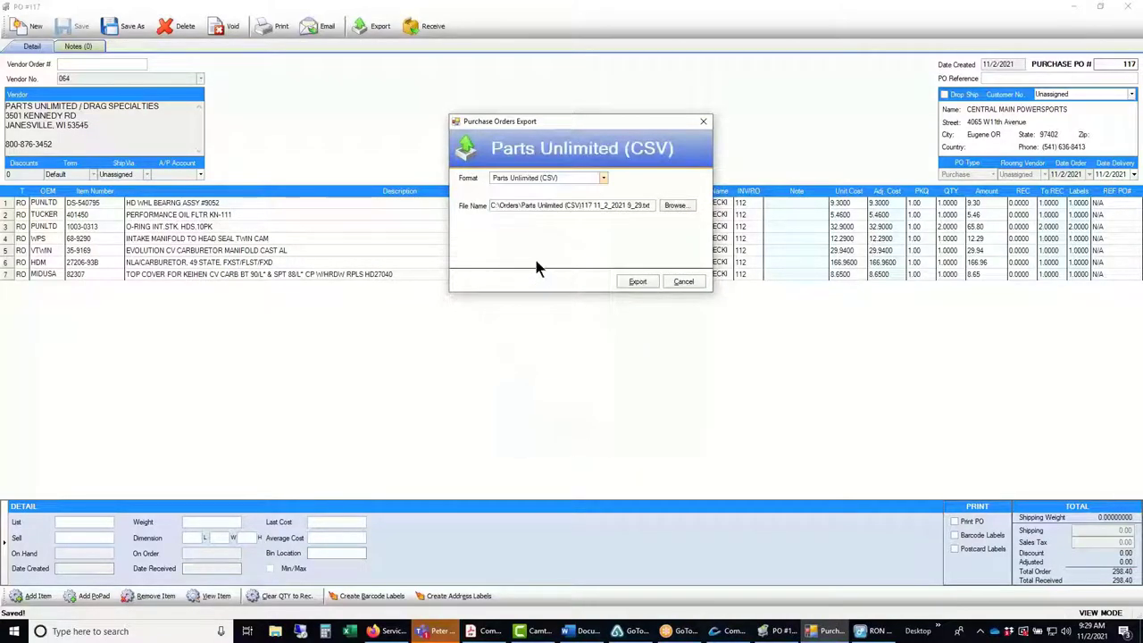
pyautogui.click(604, 178)
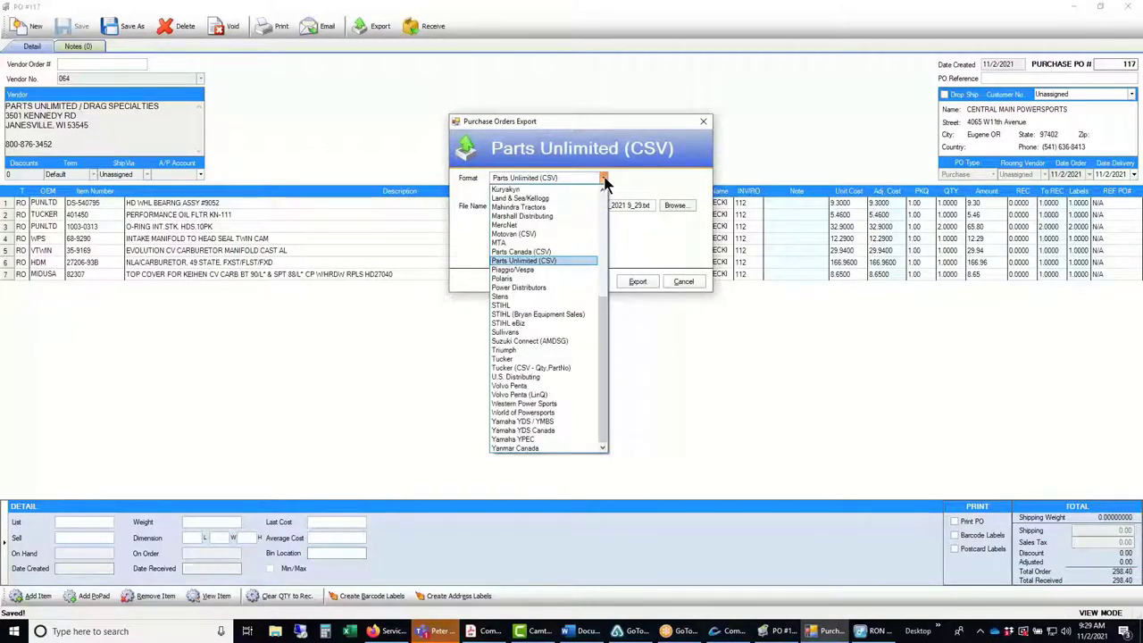
pyautogui.click(562, 403)
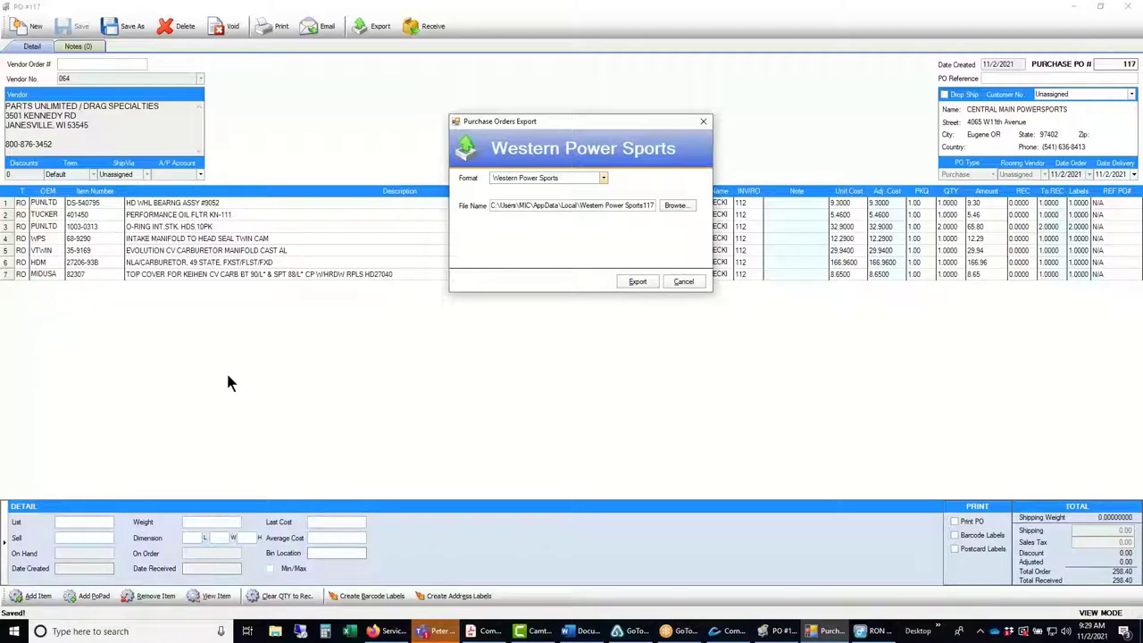
pyautogui.click(604, 180)
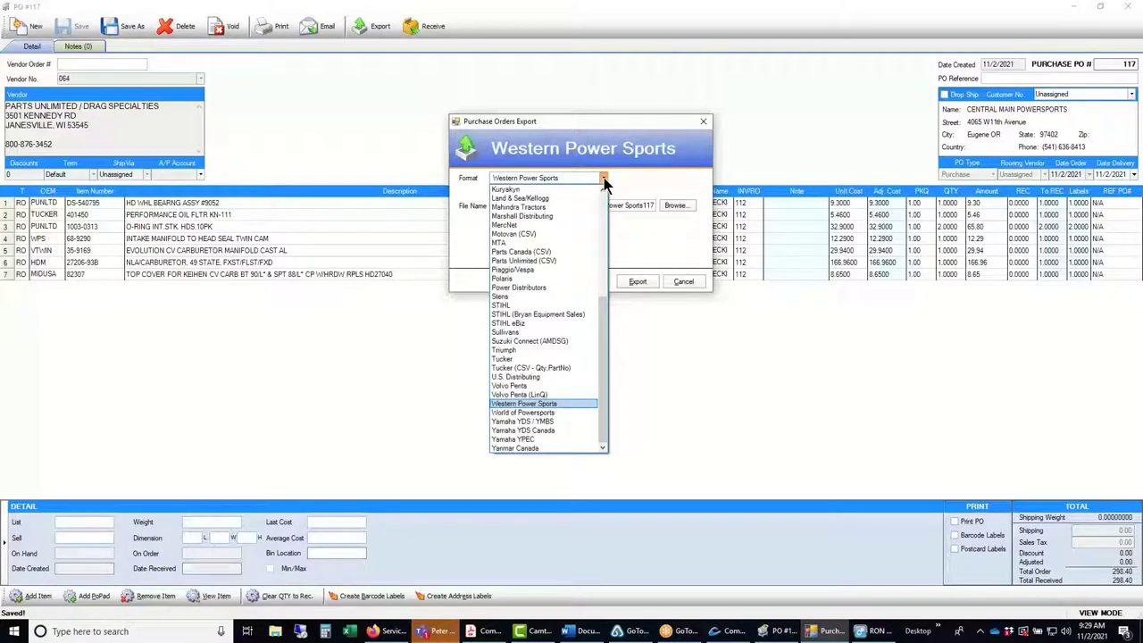
pyautogui.click(560, 261)
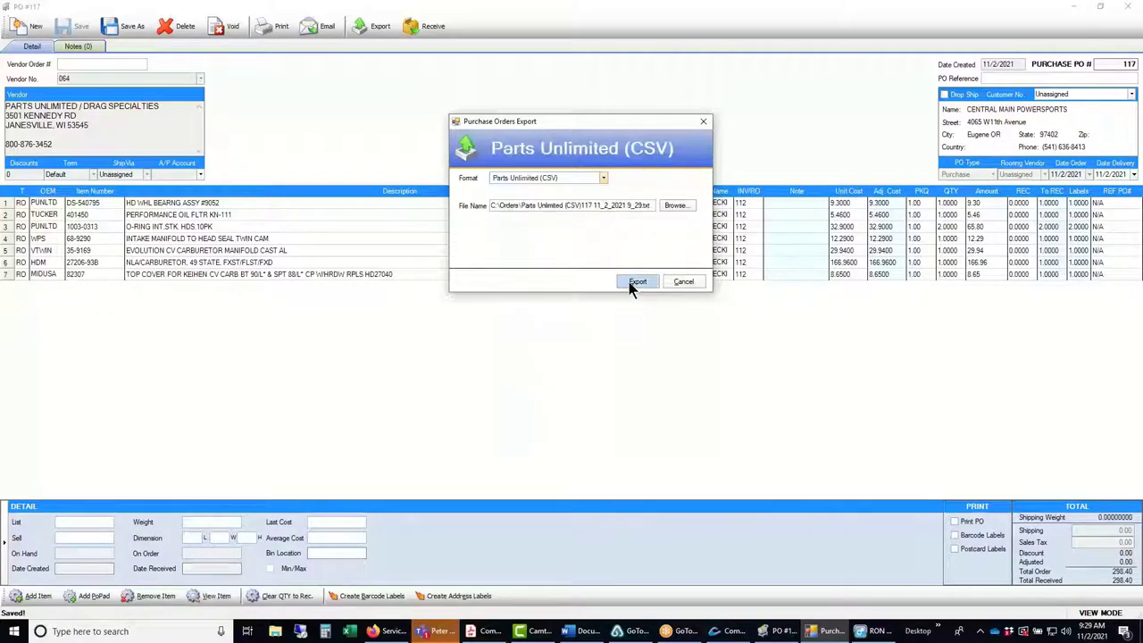
pyautogui.click(684, 281)
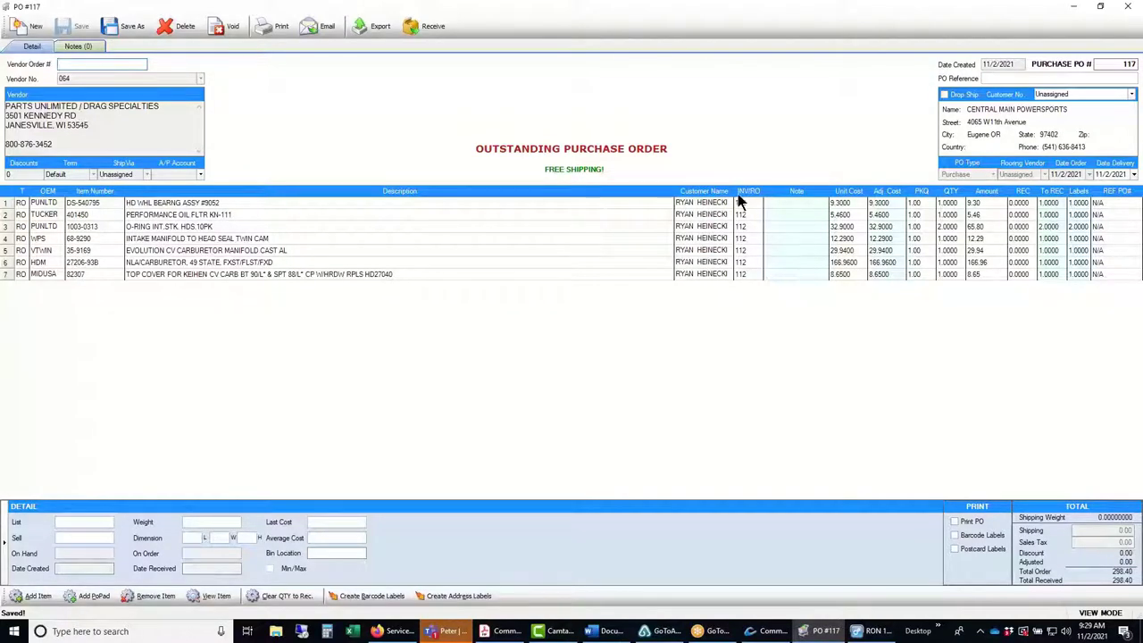
# Widen the purchase order's Customer Name column and receive all ordered items, skipping the vendor bills.
pyautogui.moveTo(734, 190); pyautogui.dragTo(747, 191)
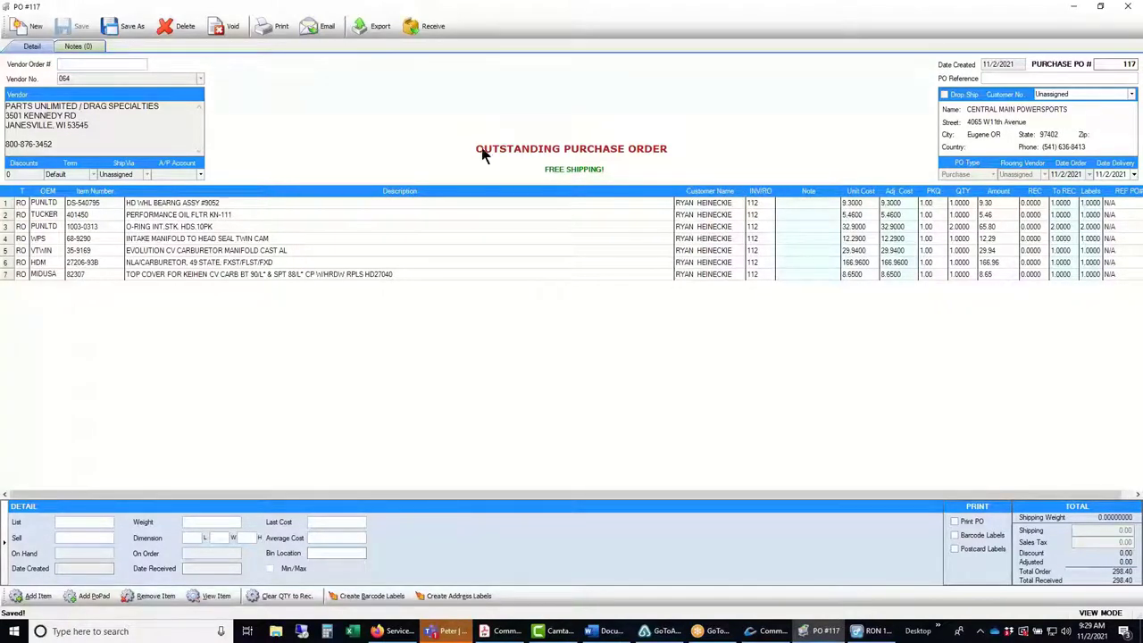
pyautogui.click(425, 27)
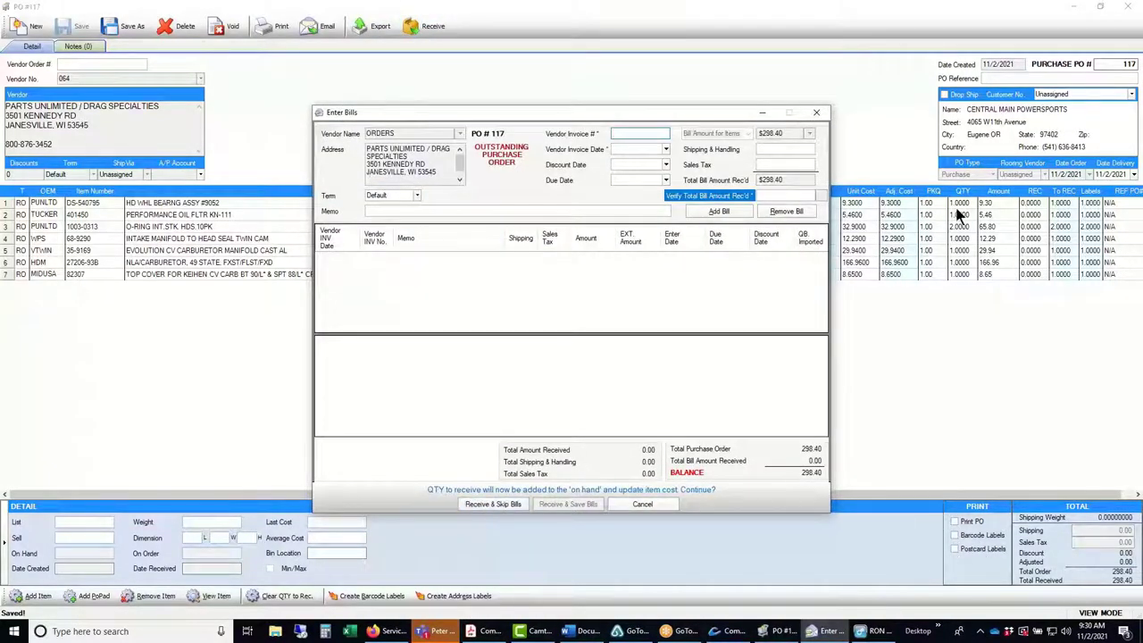
pyautogui.click(508, 503)
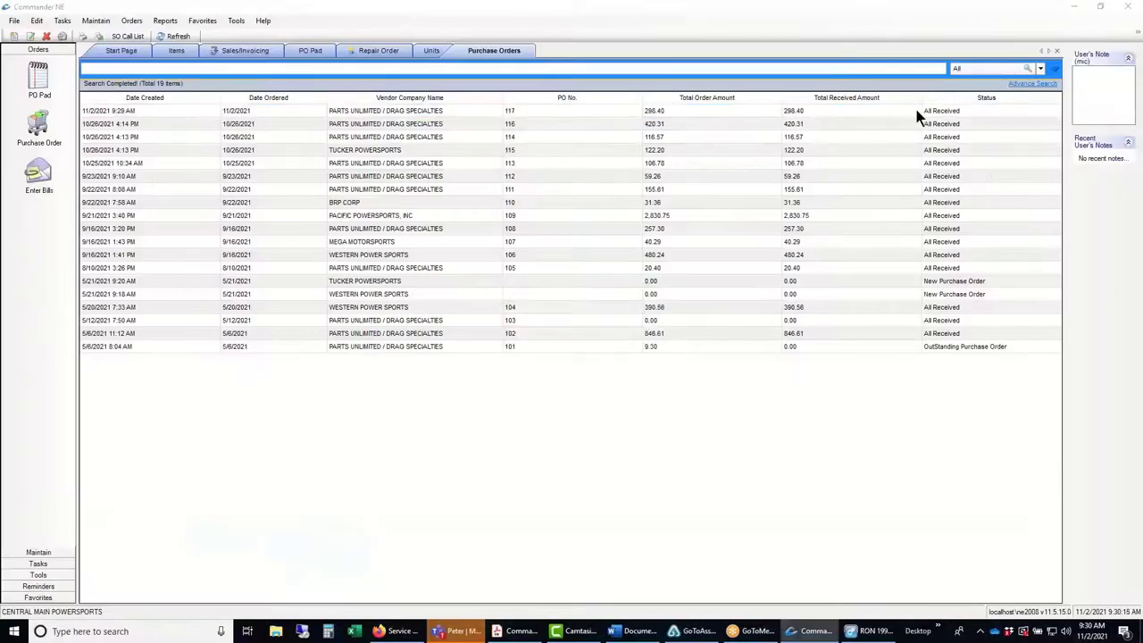
pyautogui.click(959, 112)
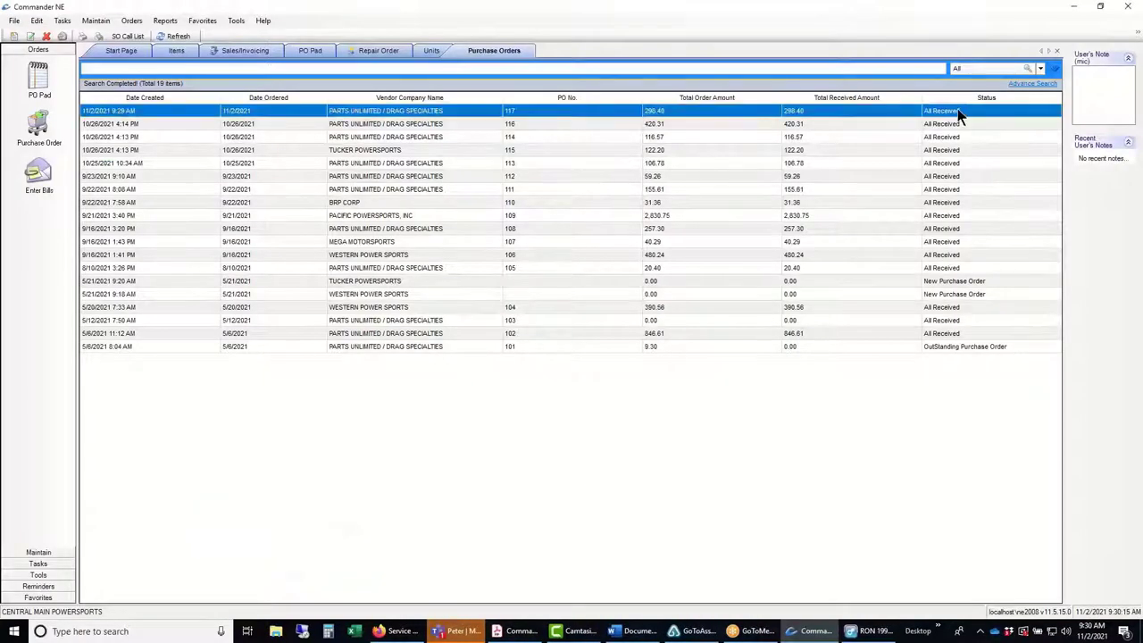
# View the Special Order Call List for all customers with items received today, enlarge the report to 150%, and close it.
pyautogui.click(127, 35)
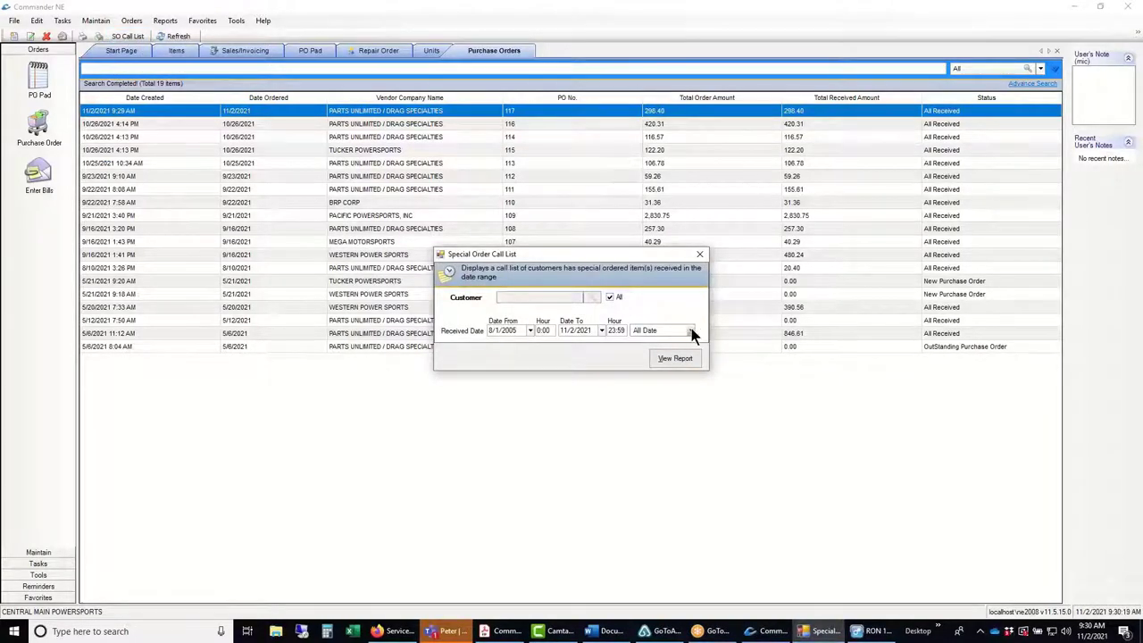
pyautogui.click(691, 329)
pyautogui.click(668, 340)
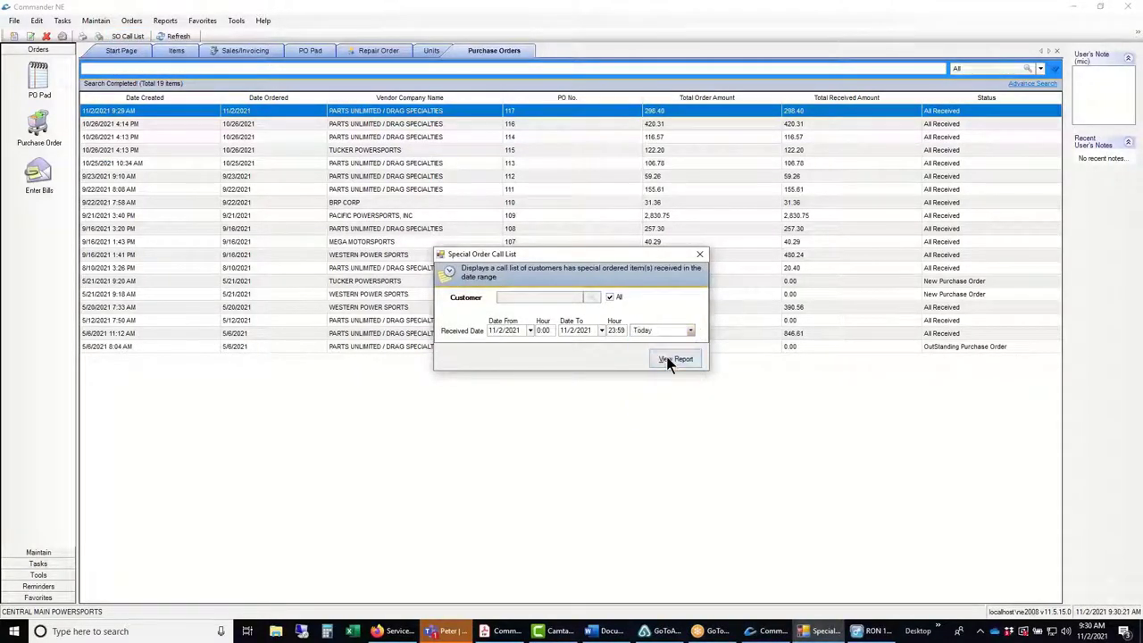
pyautogui.click(672, 359)
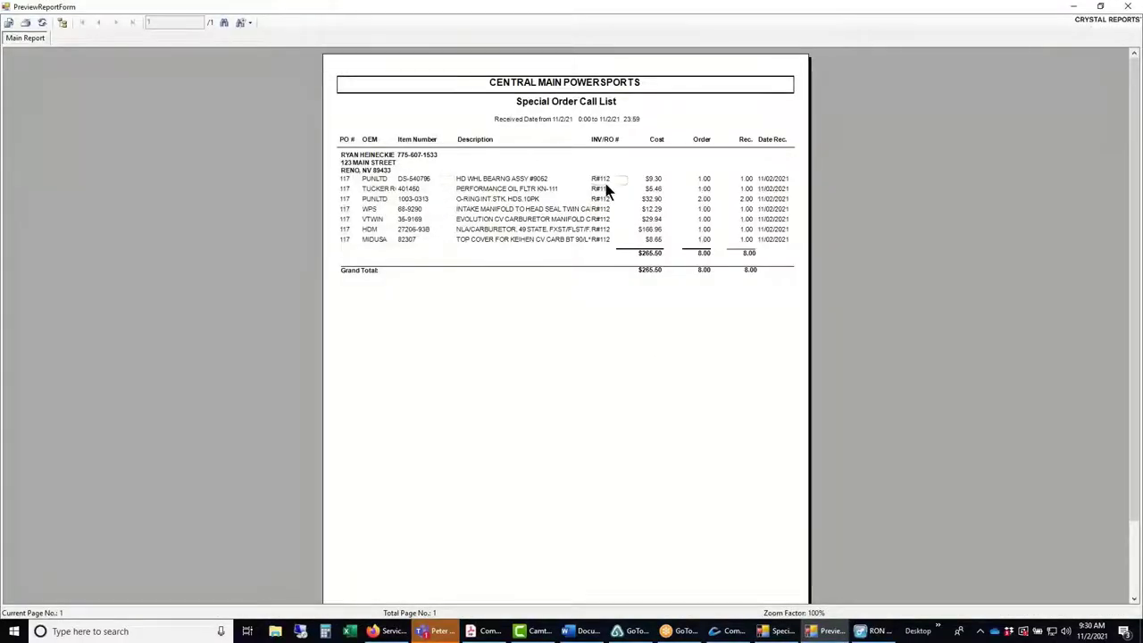
pyautogui.click(250, 23)
pyautogui.click(249, 105)
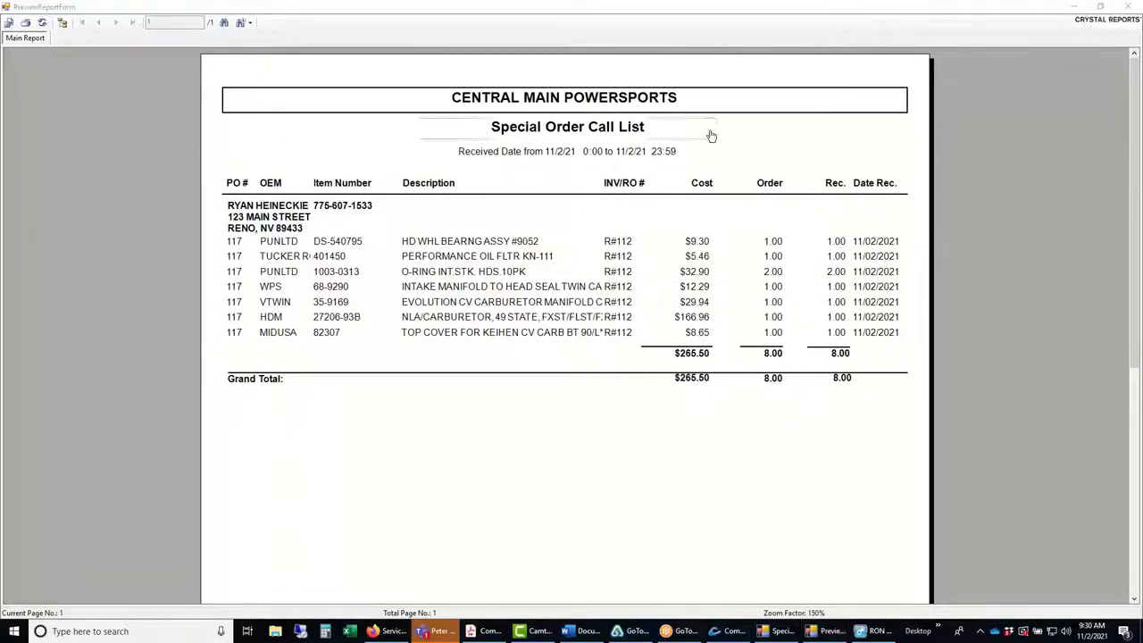
pyautogui.click(1131, 7)
pyautogui.click(703, 256)
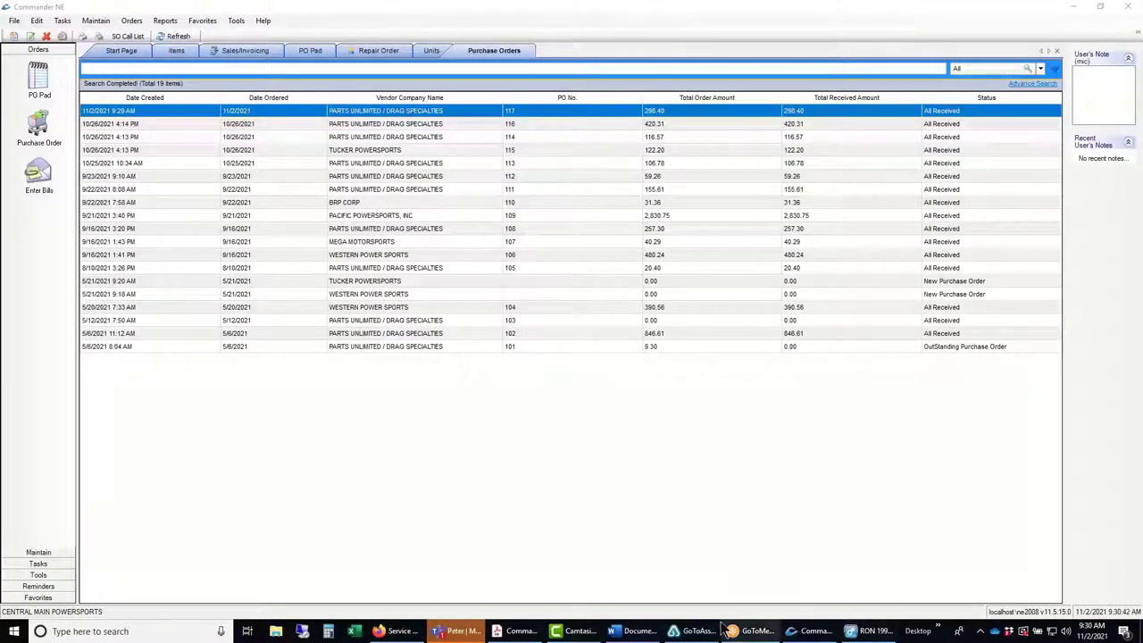
pyautogui.click(811, 631)
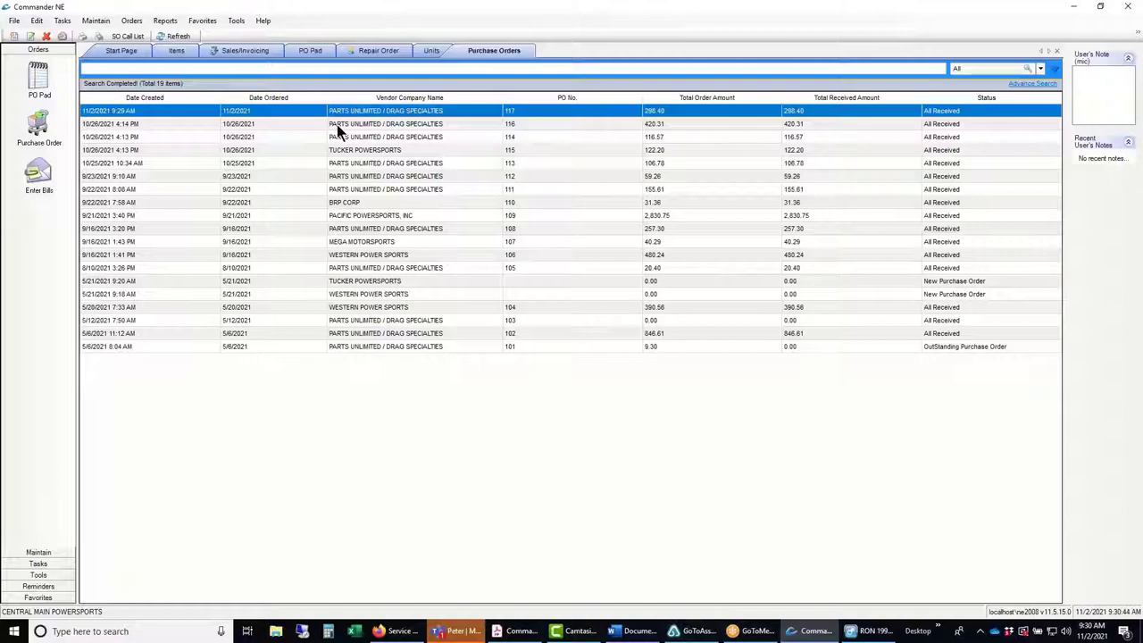
# Open the posted 11/2/2021 repair order for the 1995 Harley Softail Classic, update it with the received parts, and post it.
pyautogui.click(371, 52)
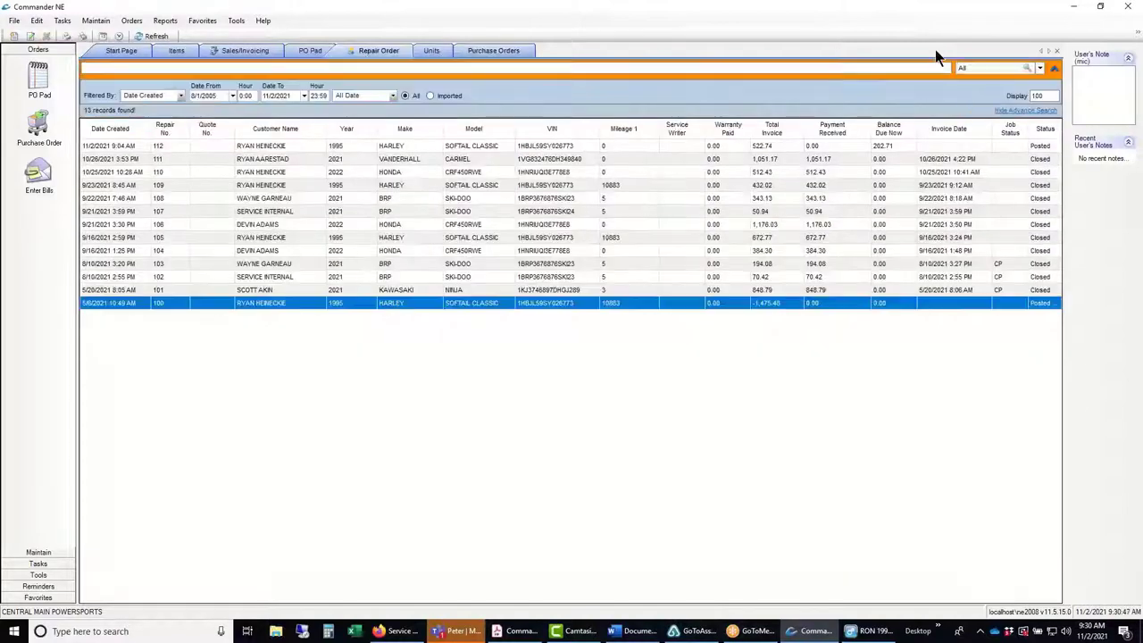
pyautogui.doubleClick(535, 146)
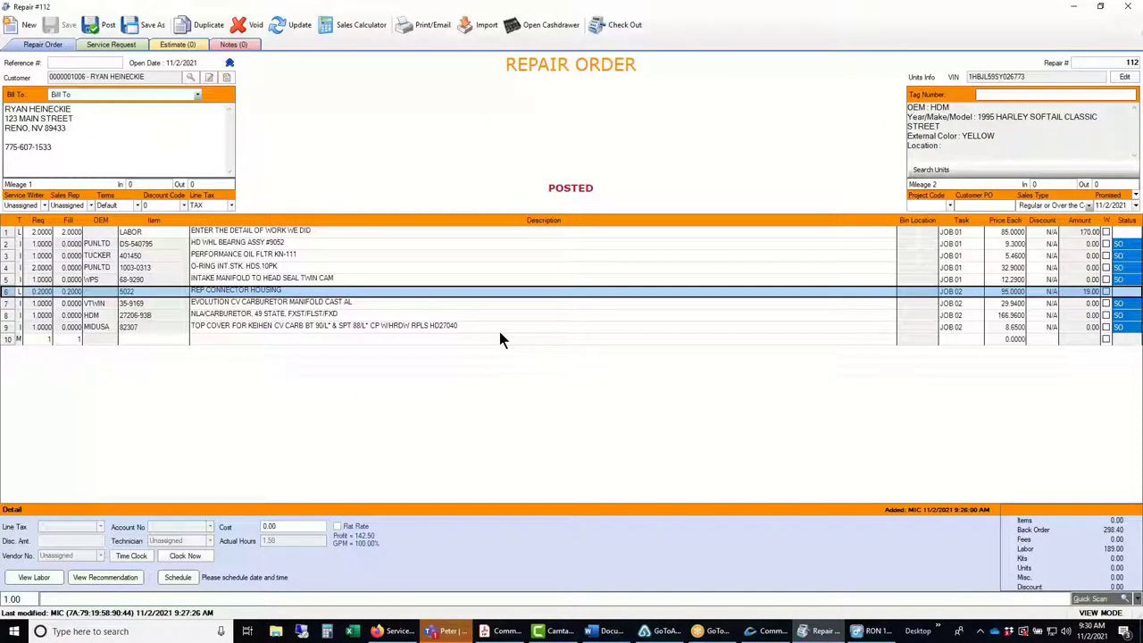
pyautogui.click(295, 25)
pyautogui.click(101, 25)
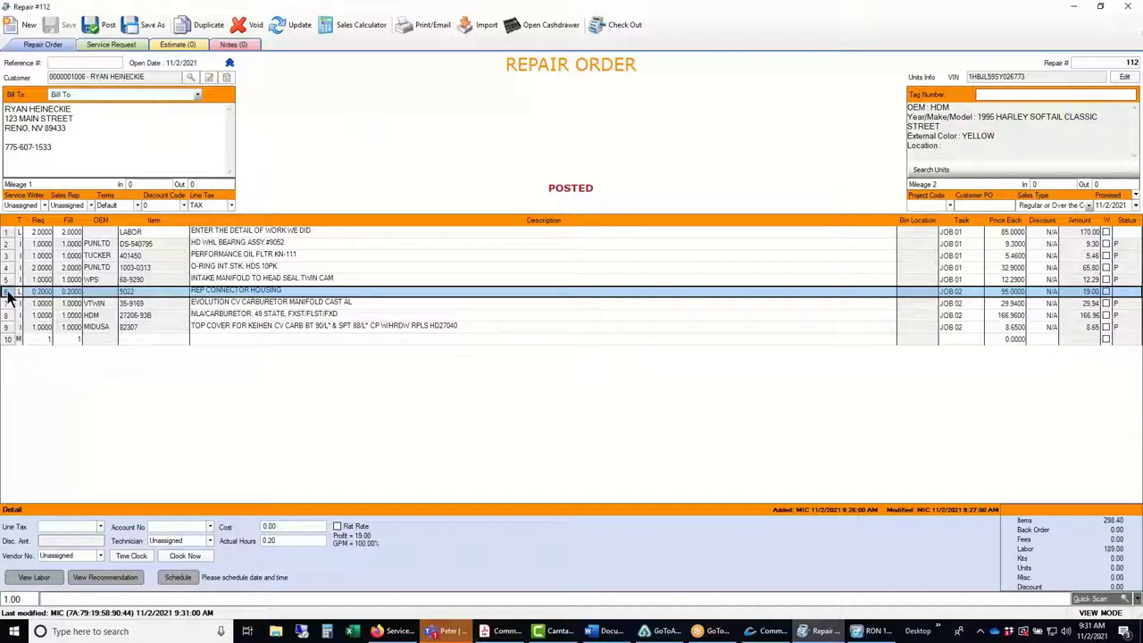
# Assign the technician listed just below the service writer to the JOB 01 LABOR line.
pyautogui.click(9, 234)
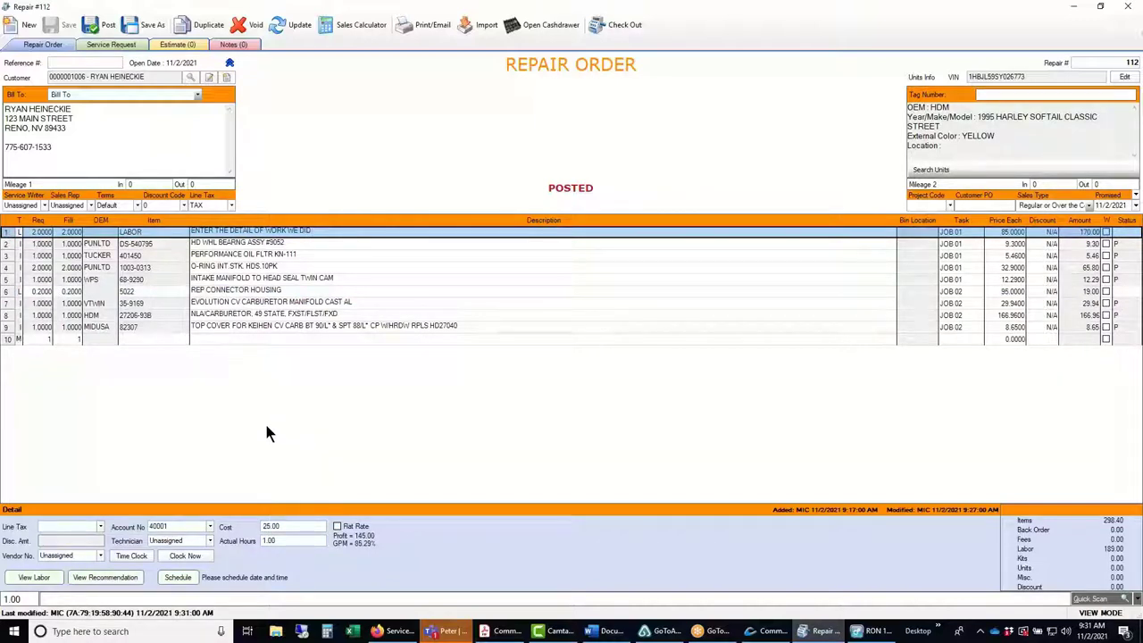
pyautogui.click(170, 540)
pyautogui.click(209, 540)
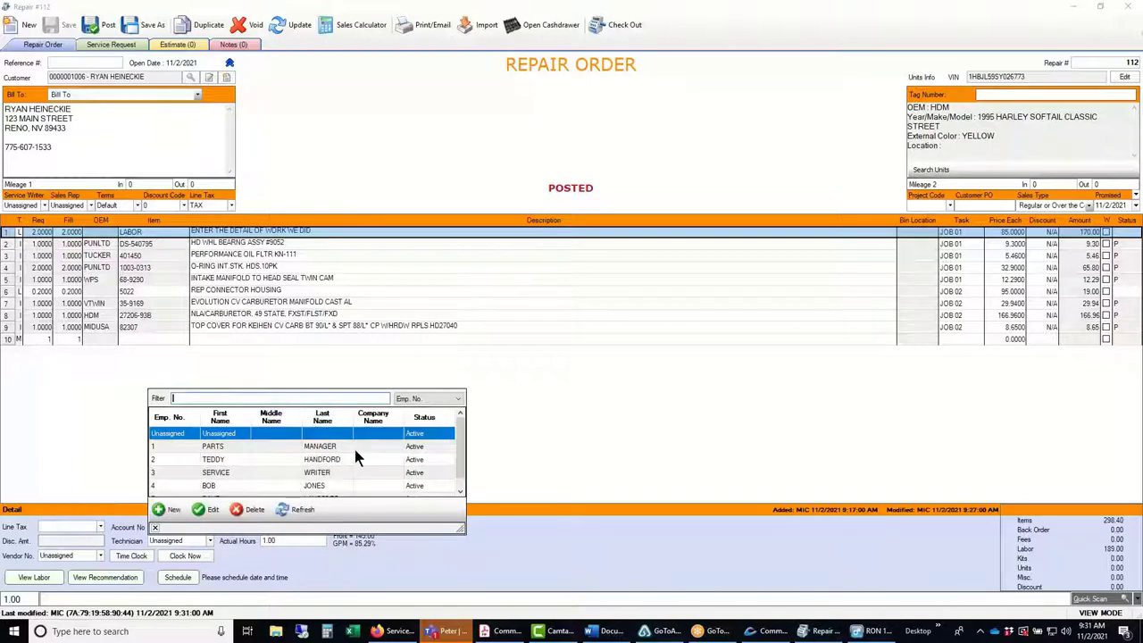
pyautogui.click(326, 485)
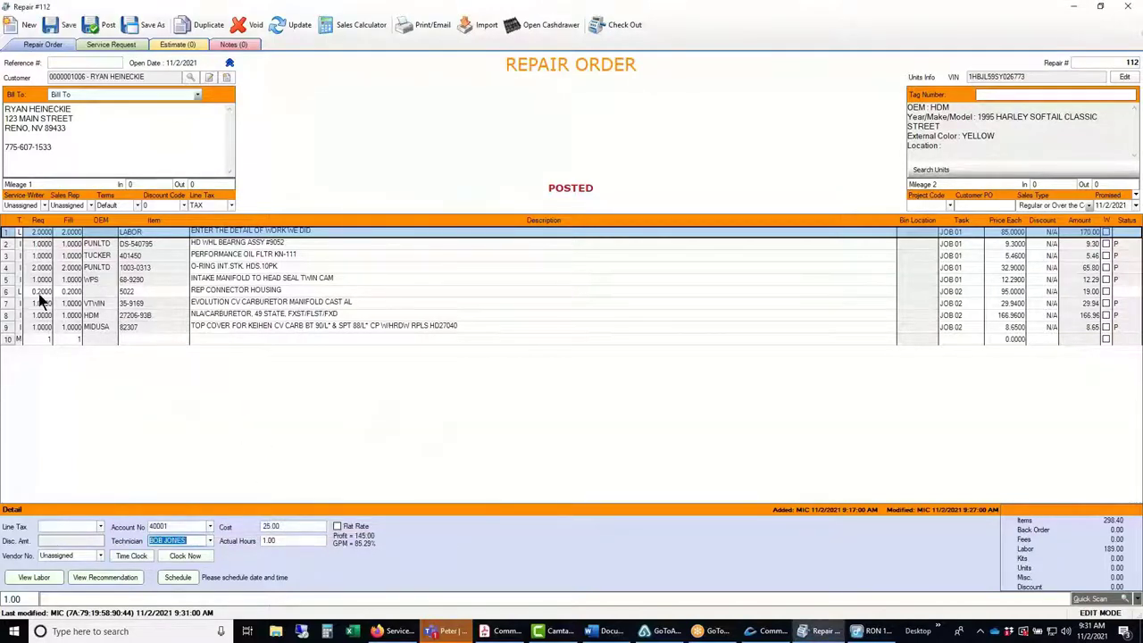
# Assign the last technician in the employee list to the JOB 02 REP CONNECTOR HOUSING labor line.
pyautogui.click(6, 292)
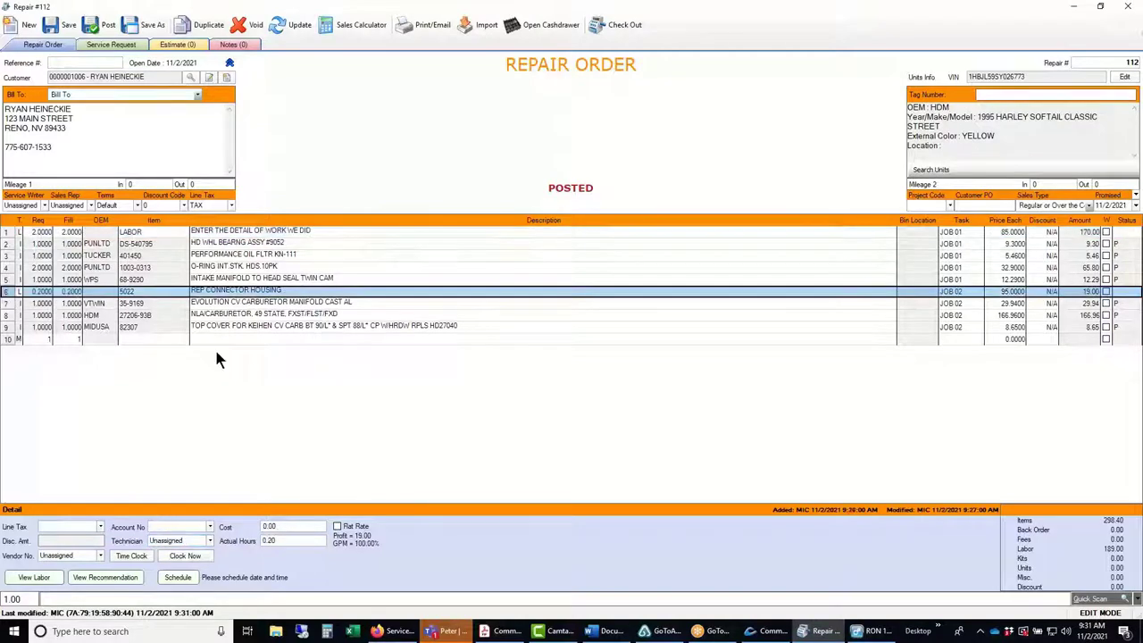
pyautogui.click(210, 540)
pyautogui.scroll(-1, 458, 438)
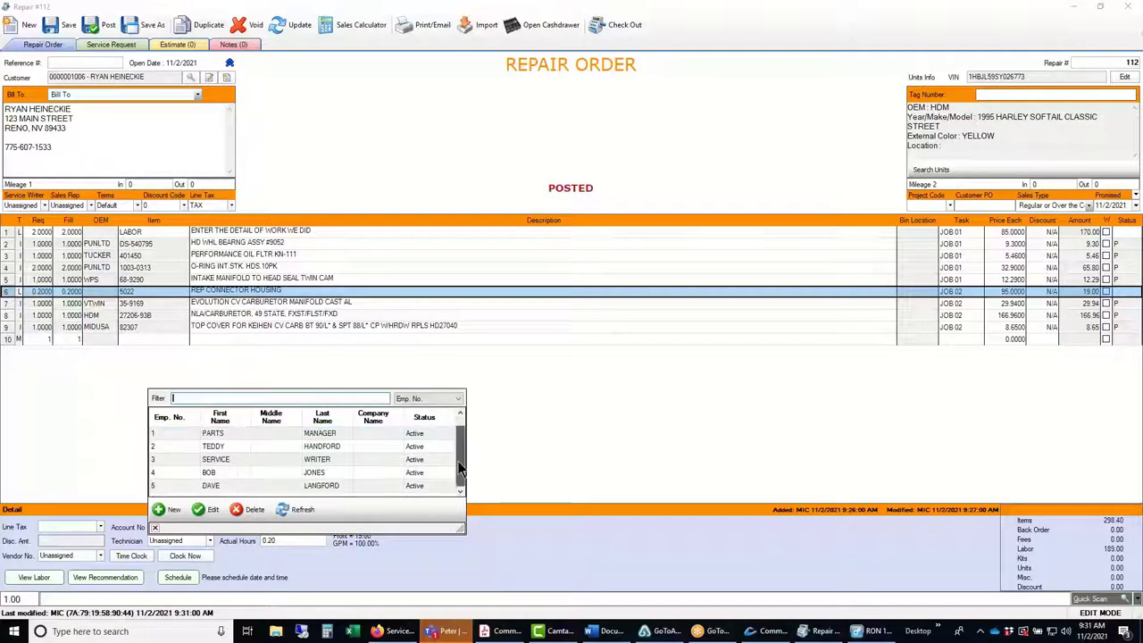
pyautogui.click(335, 486)
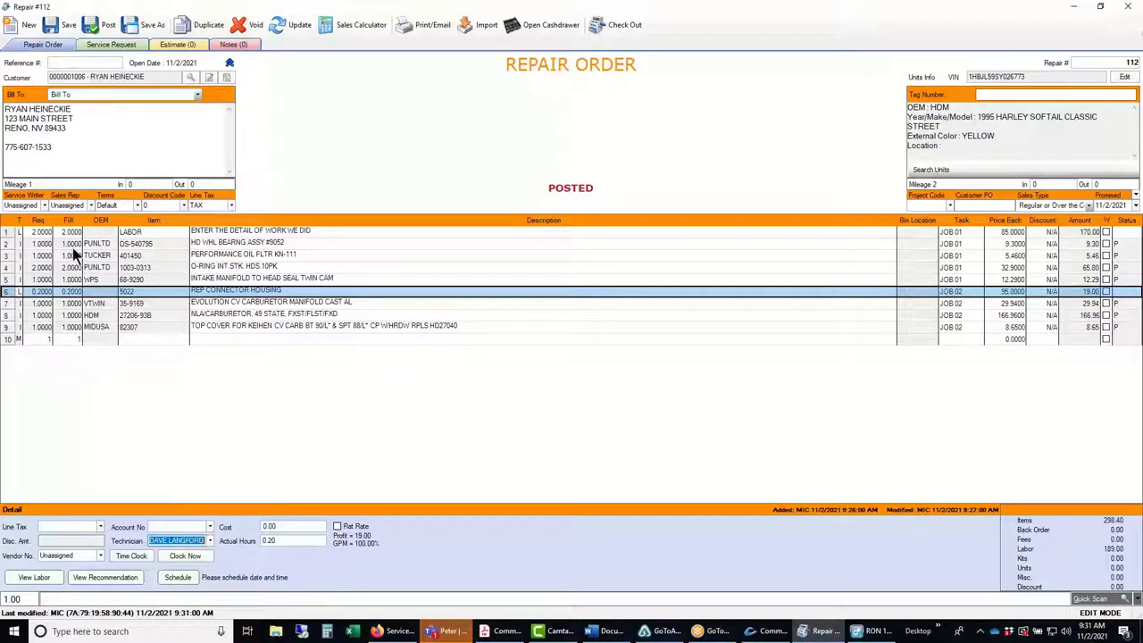
# Record two clock-in and clock-out entries for the assigned technician in the time clock of the JOB 01 LABOR line.
pyautogui.click(12, 233)
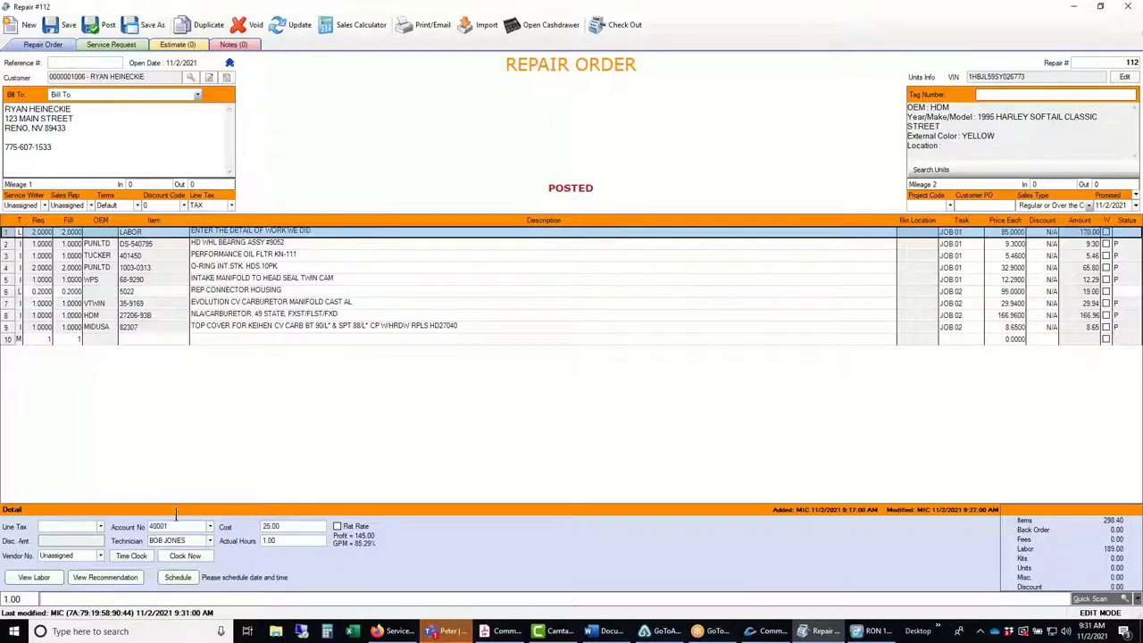
pyautogui.click(186, 541)
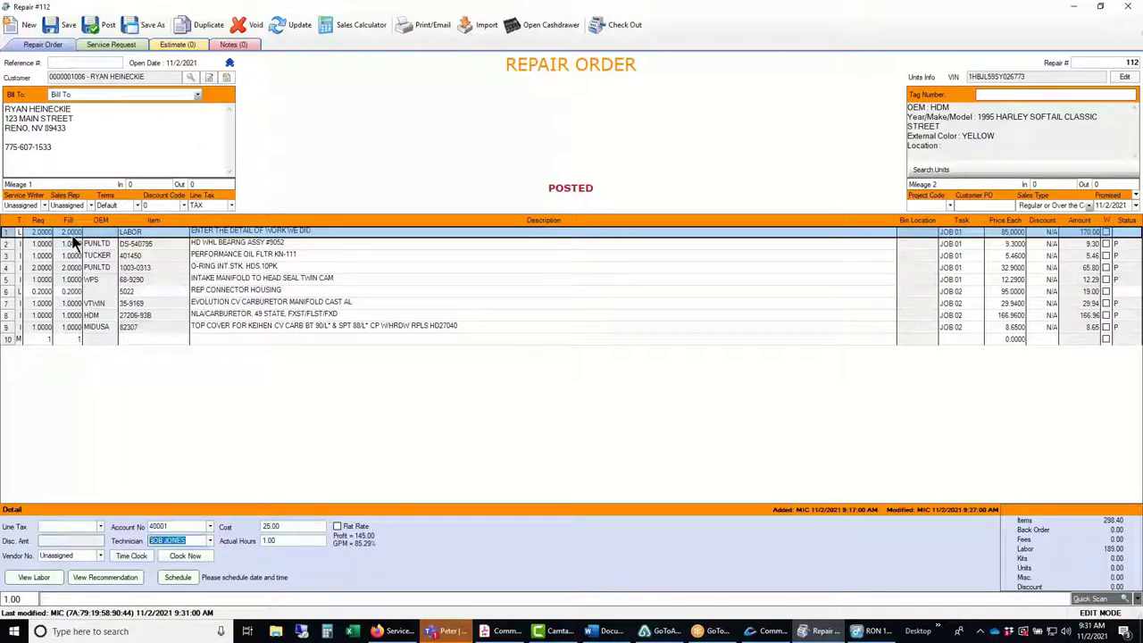
pyautogui.click(132, 556)
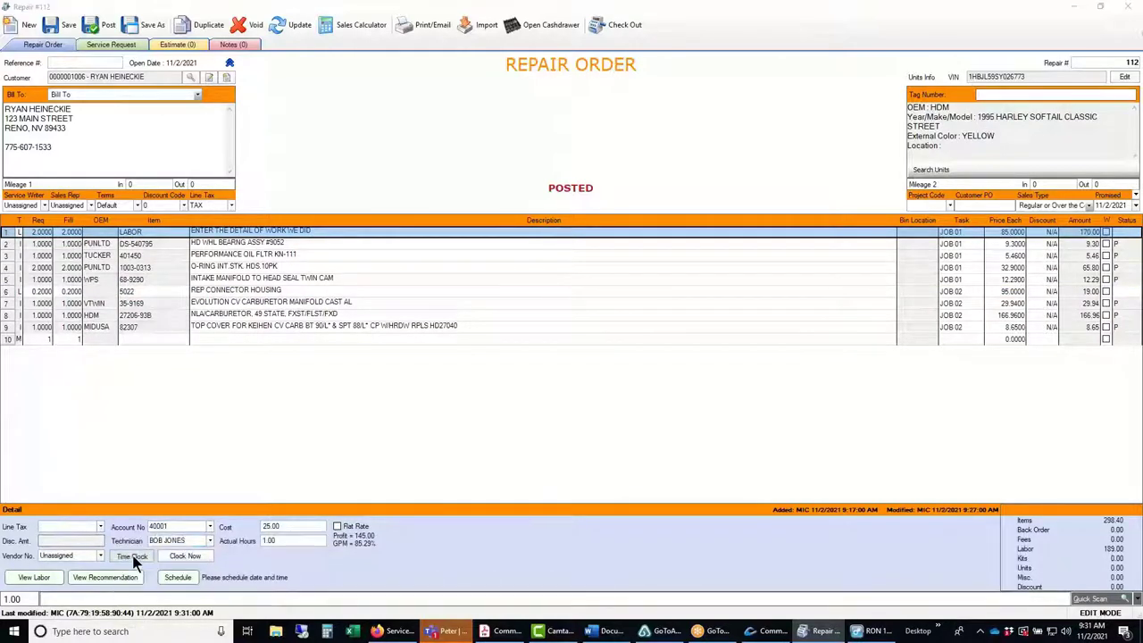
pyautogui.click(568, 408)
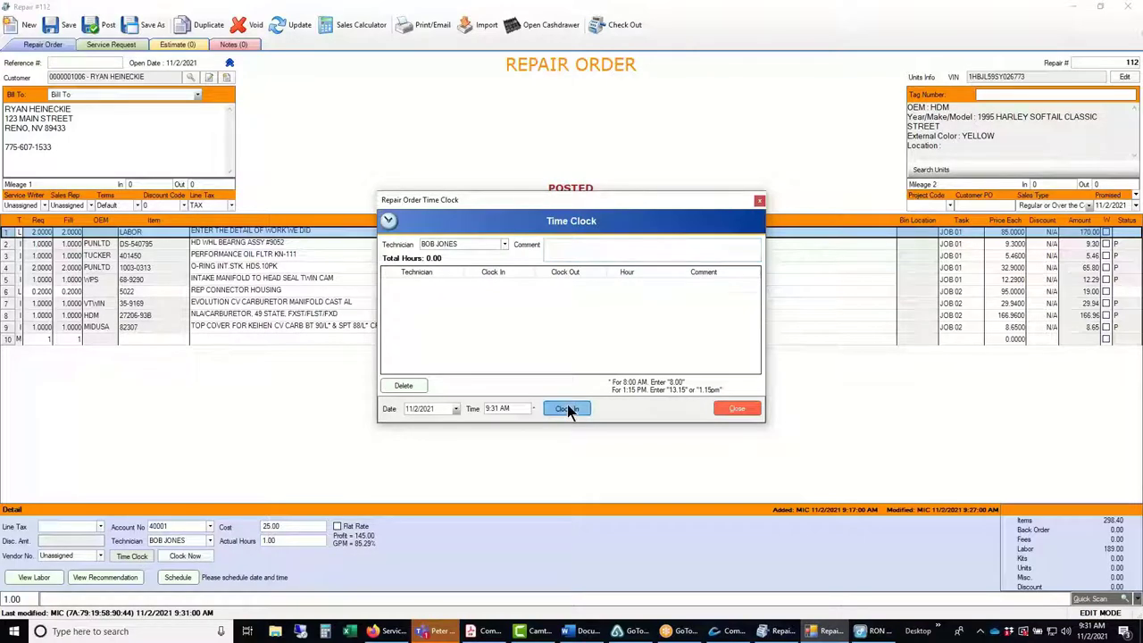
pyautogui.click(494, 286)
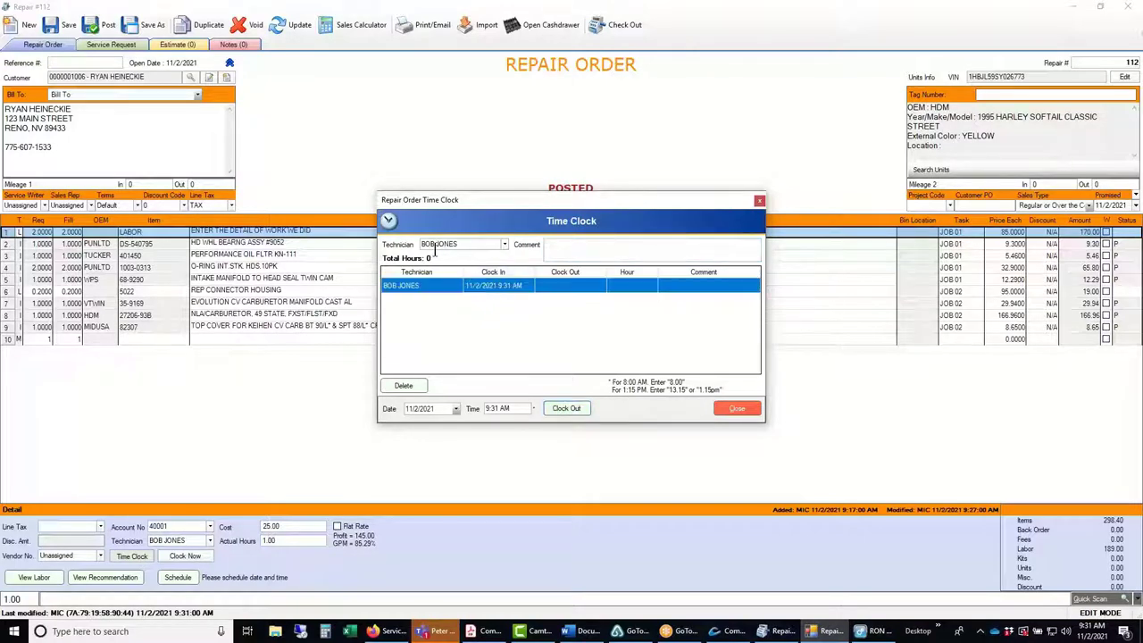
pyautogui.click(566, 408)
pyautogui.click(567, 410)
pyautogui.click(567, 411)
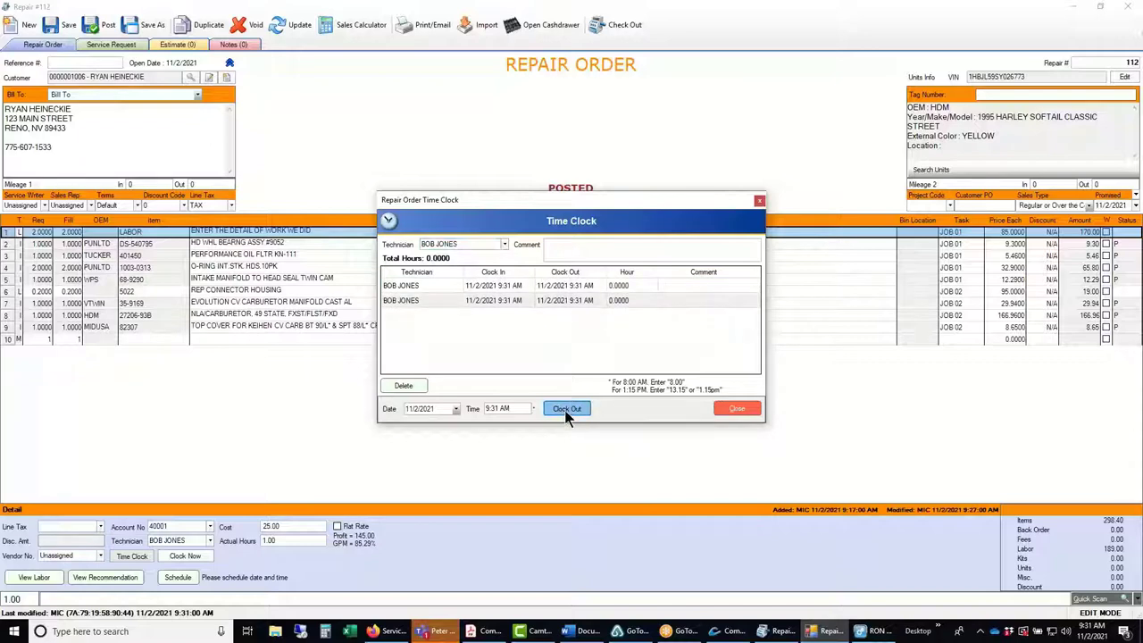
pyautogui.click(737, 409)
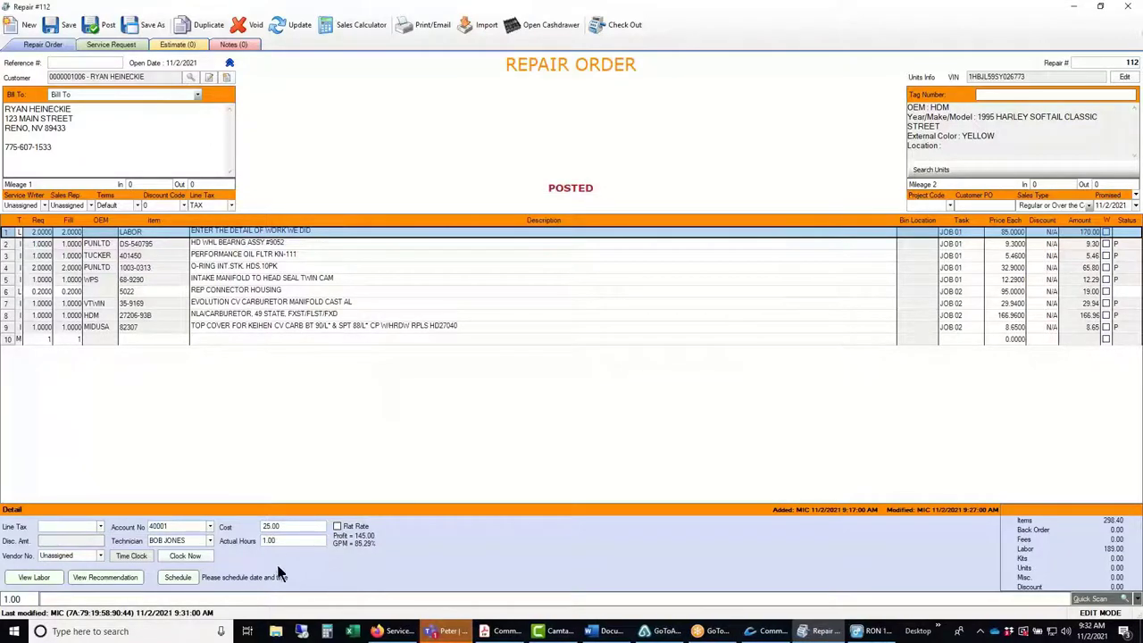
# Set the actual hours of the JOB 01 LABOR line to 2.5.
pyautogui.click(276, 540)
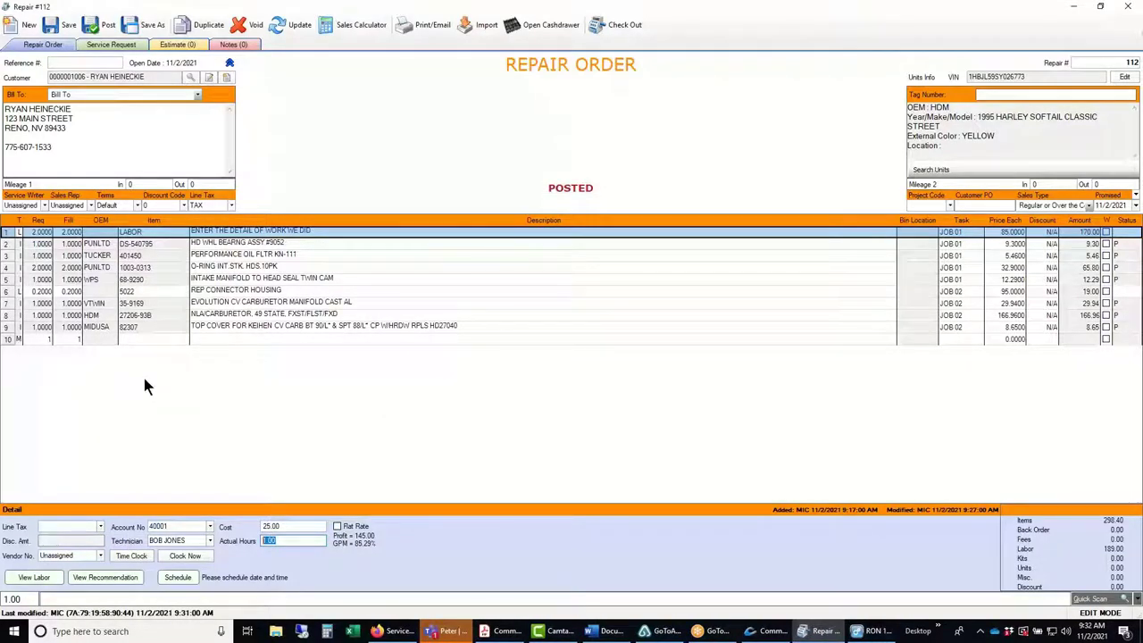
pyautogui.write('2')
pyautogui.press('Return')
pyautogui.write('2.5')
pyautogui.press('Return')
pyautogui.click(183, 535)
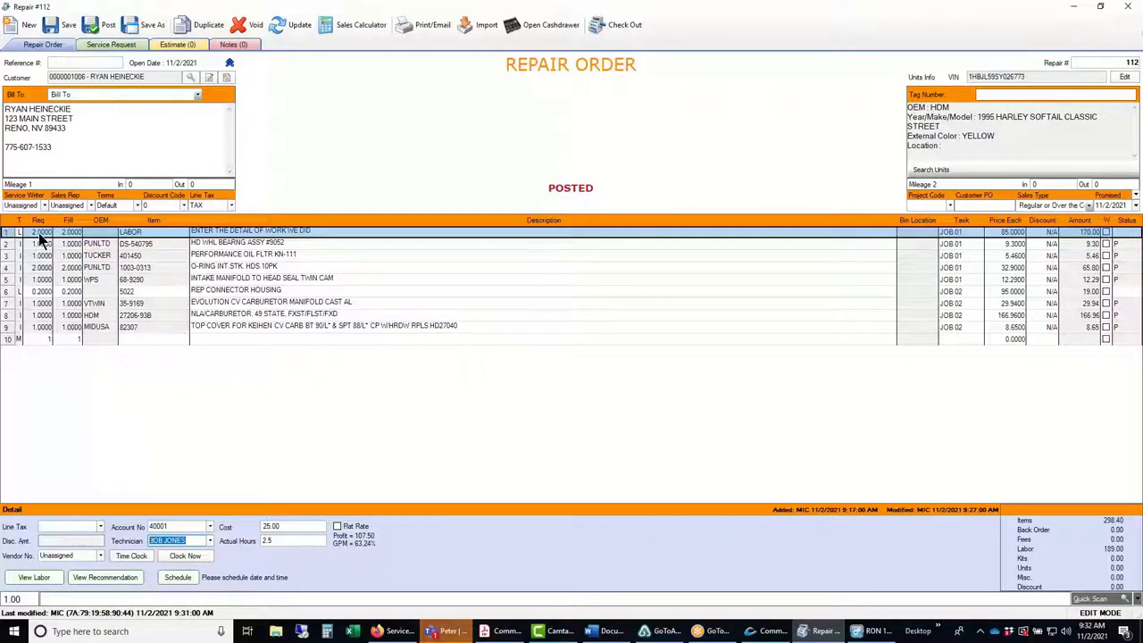
# Schedule the JOB 01 LABOR line for 11/2/2021 from 9:32 AM to 11:32 AM and post the repair order.
pyautogui.click(180, 578)
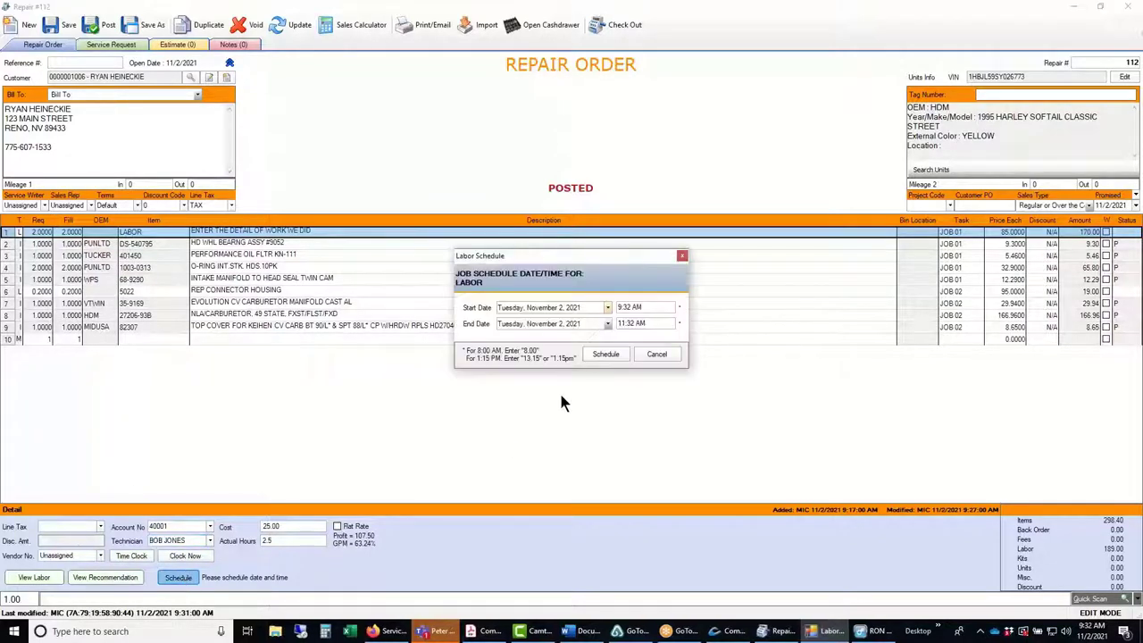
pyautogui.click(604, 355)
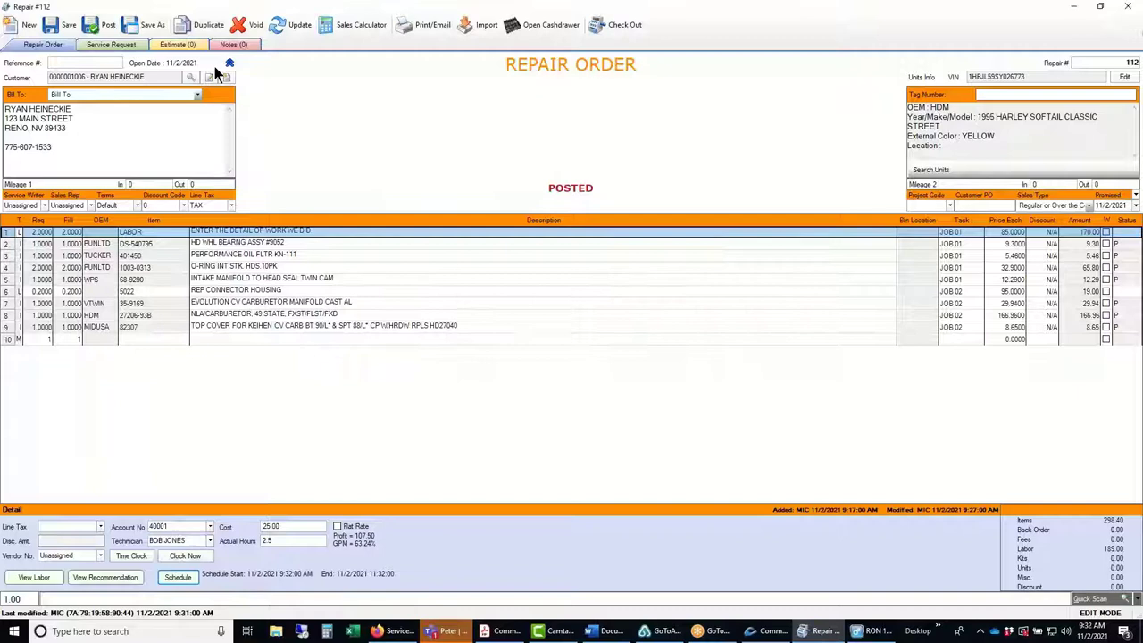
pyautogui.click(100, 25)
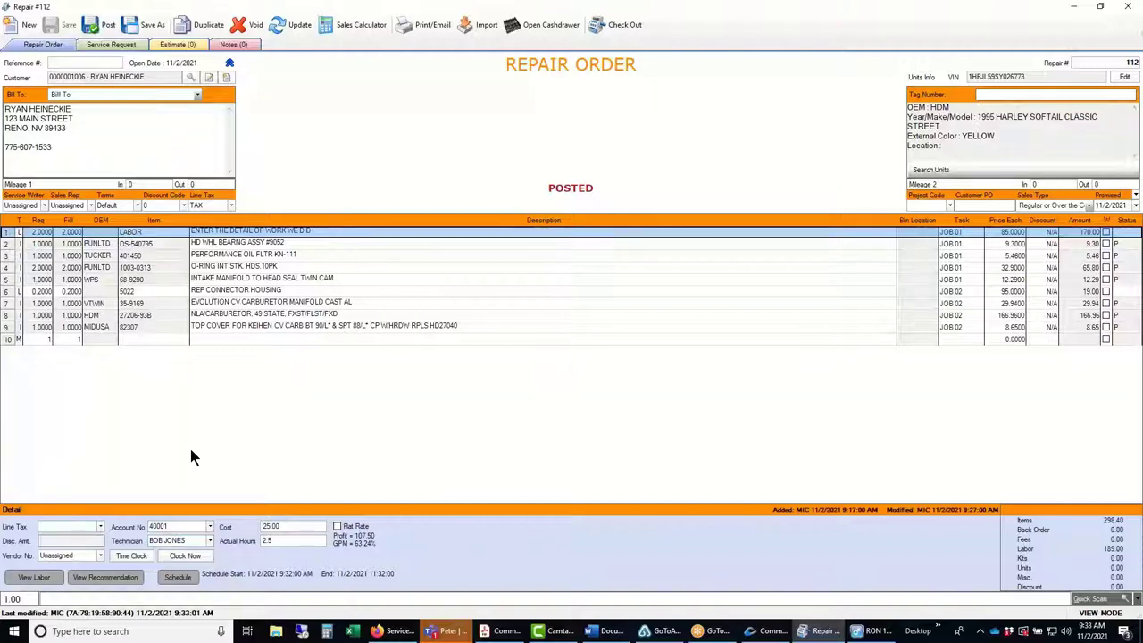
# Set the REP CONNECTOR HOUSING labor quantity to 3, schedule it for 11/2/2021 from 9:33 AM to 12:33 PM, and post the order.
pyautogui.click(40, 292)
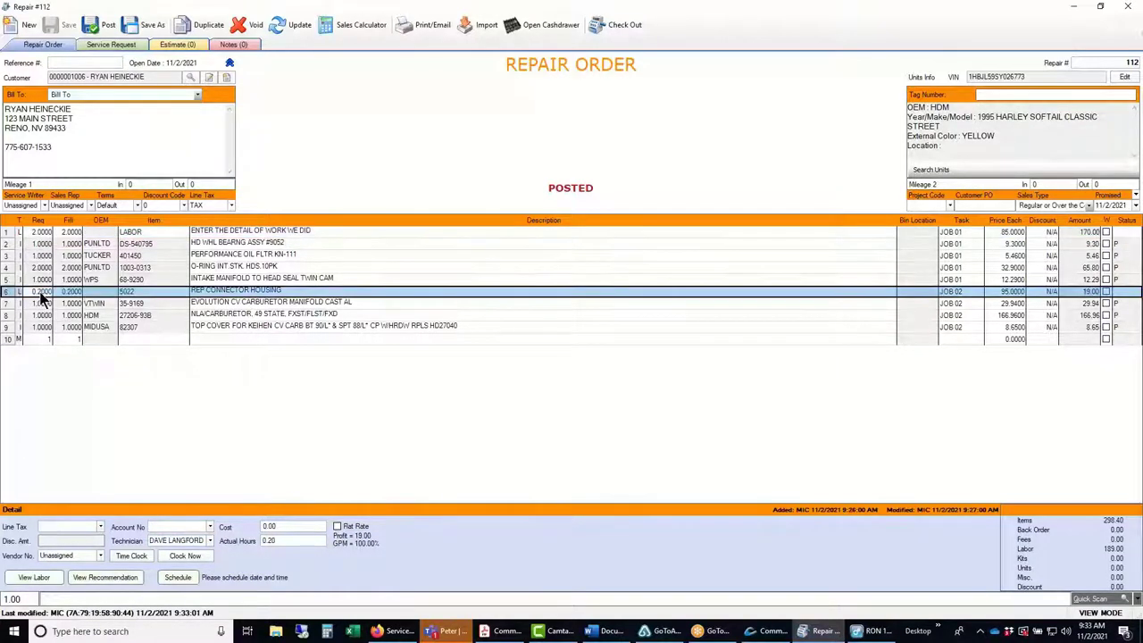
pyautogui.write('3')
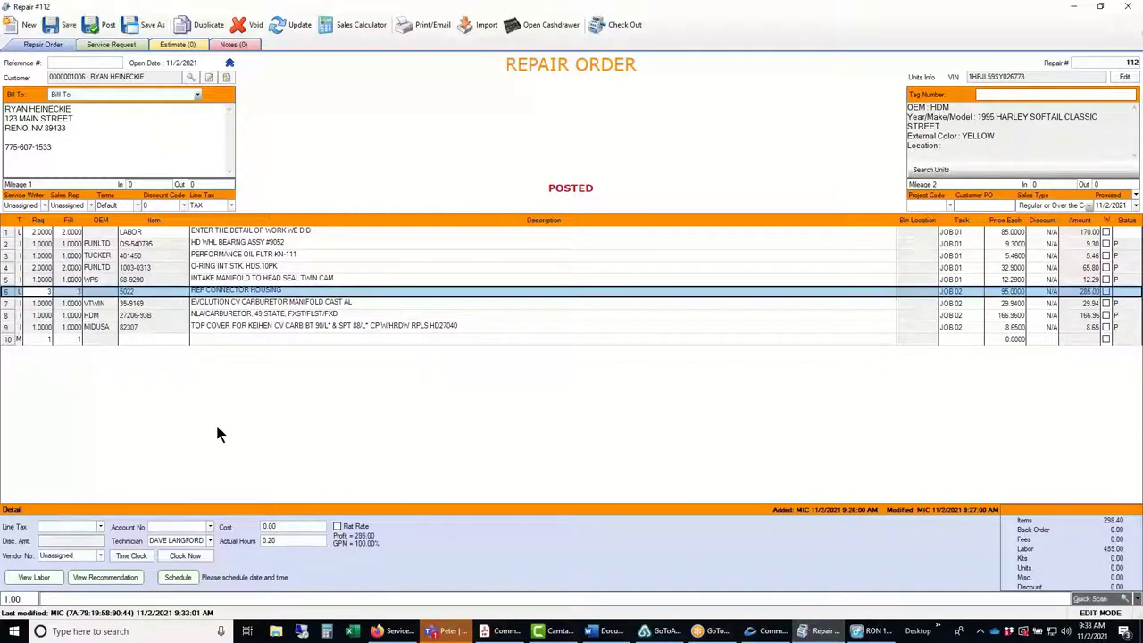
pyautogui.click(178, 578)
pyautogui.click(598, 353)
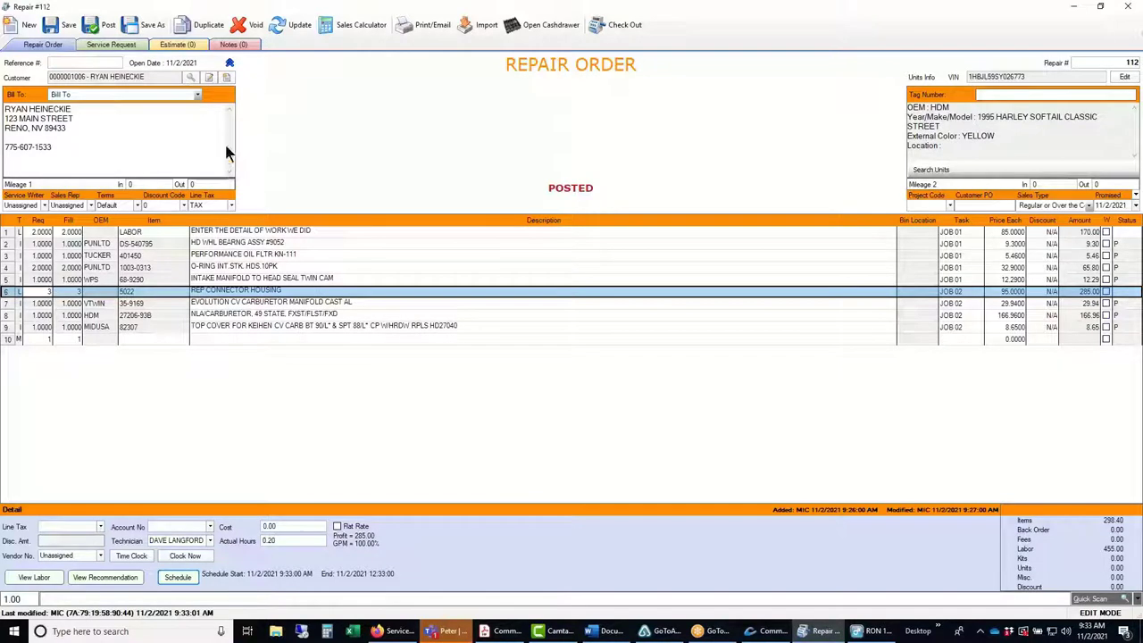
pyautogui.click(105, 27)
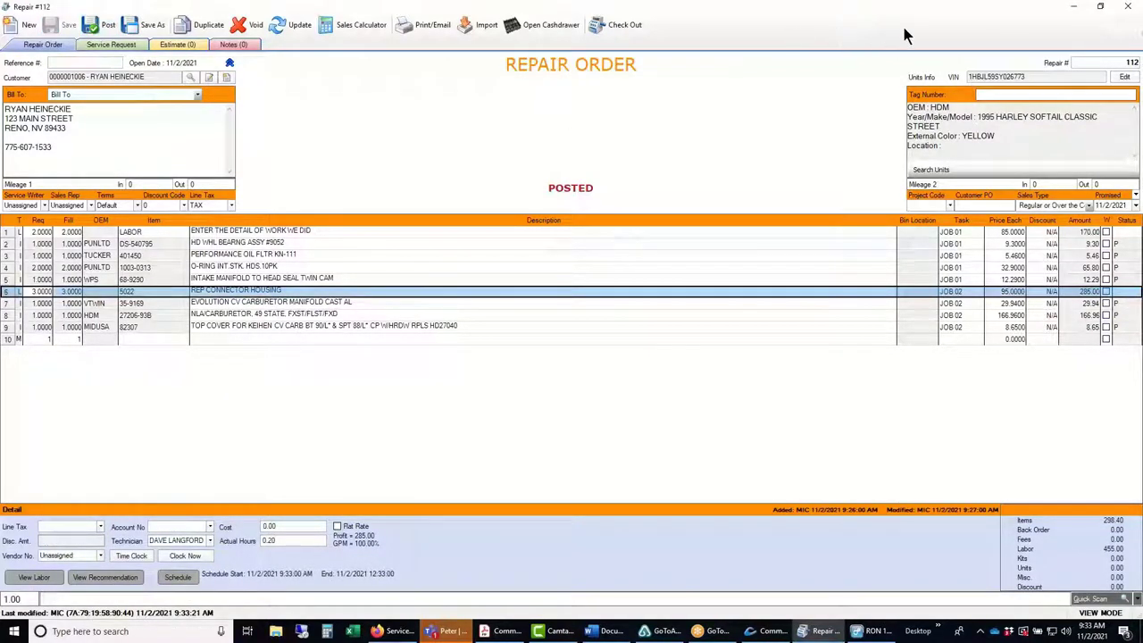
# Review the scheduled labor jobs on the technician scheduler's week calendar and close the scheduler.
pyautogui.click(1075, 15)
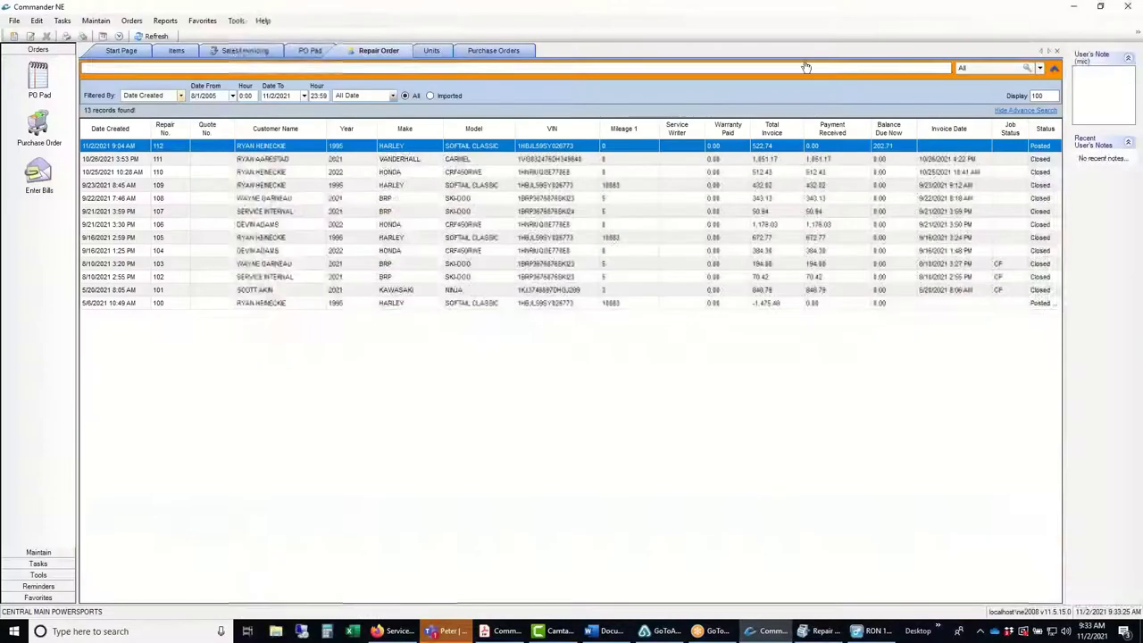
pyautogui.click(103, 34)
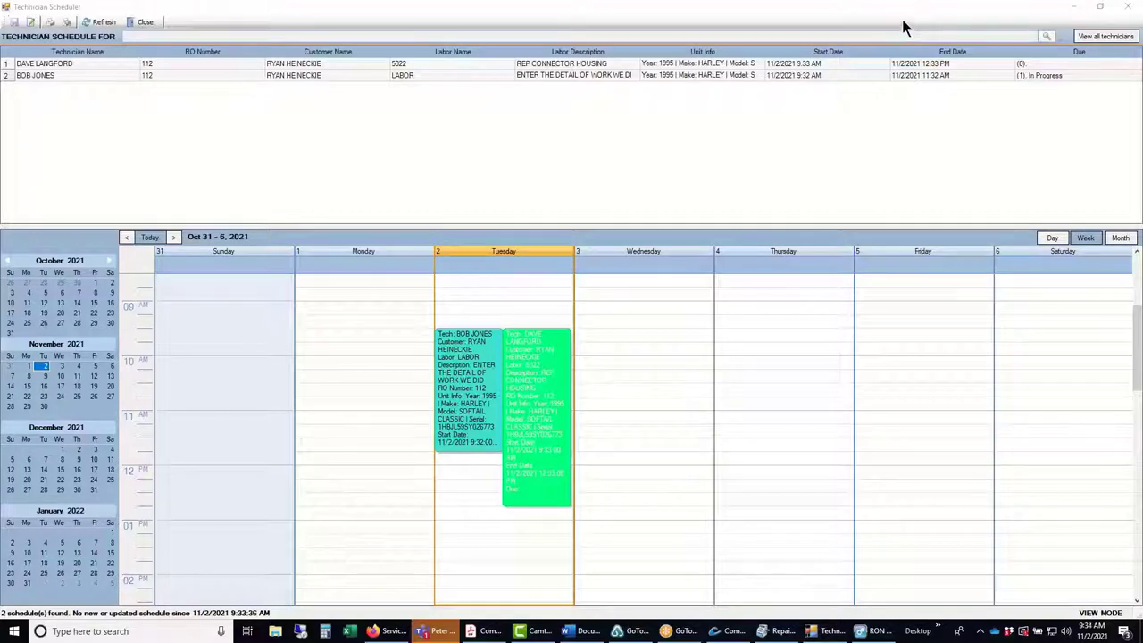
pyautogui.click(1127, 7)
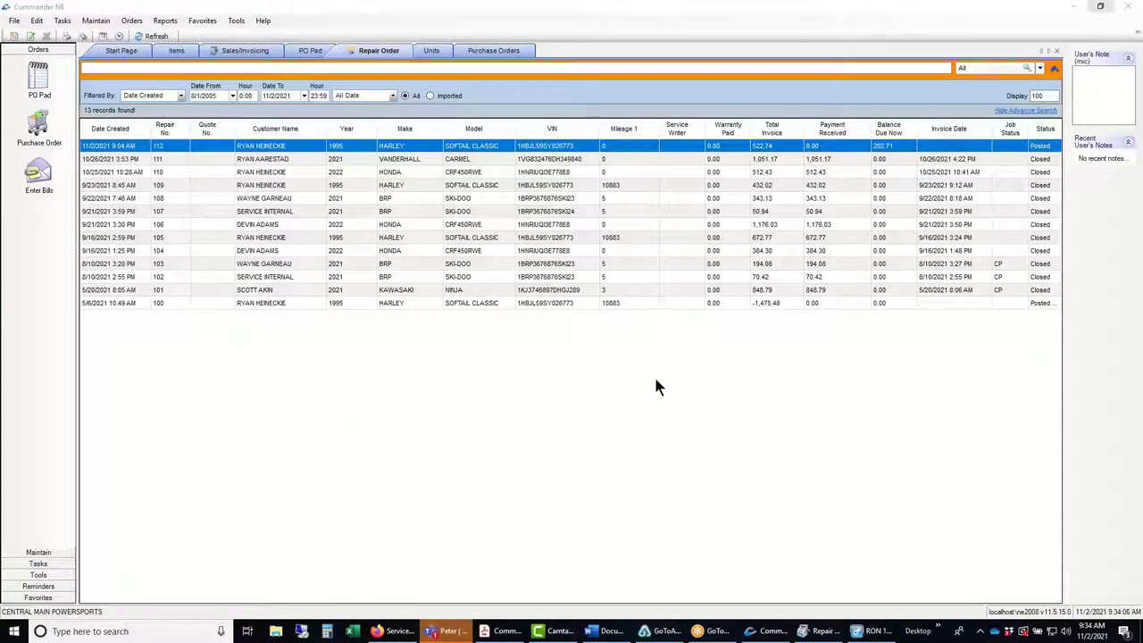
# Return to the open repair order, begin its check-out, and enter a Shop Fees amount of 10.
pyautogui.click(820, 631)
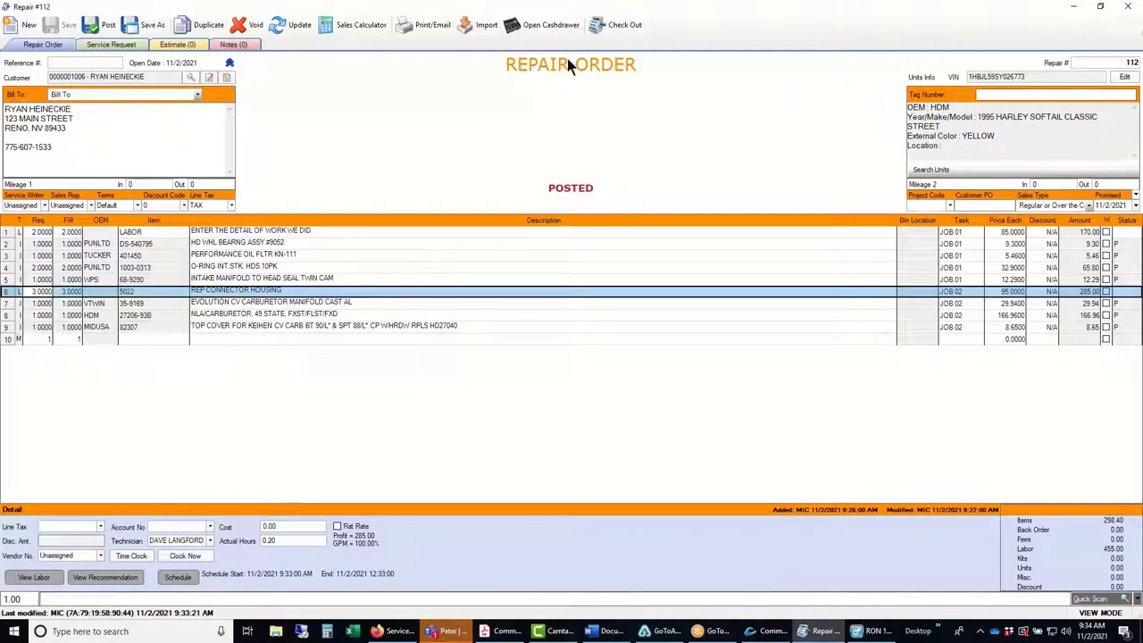
pyautogui.click(611, 31)
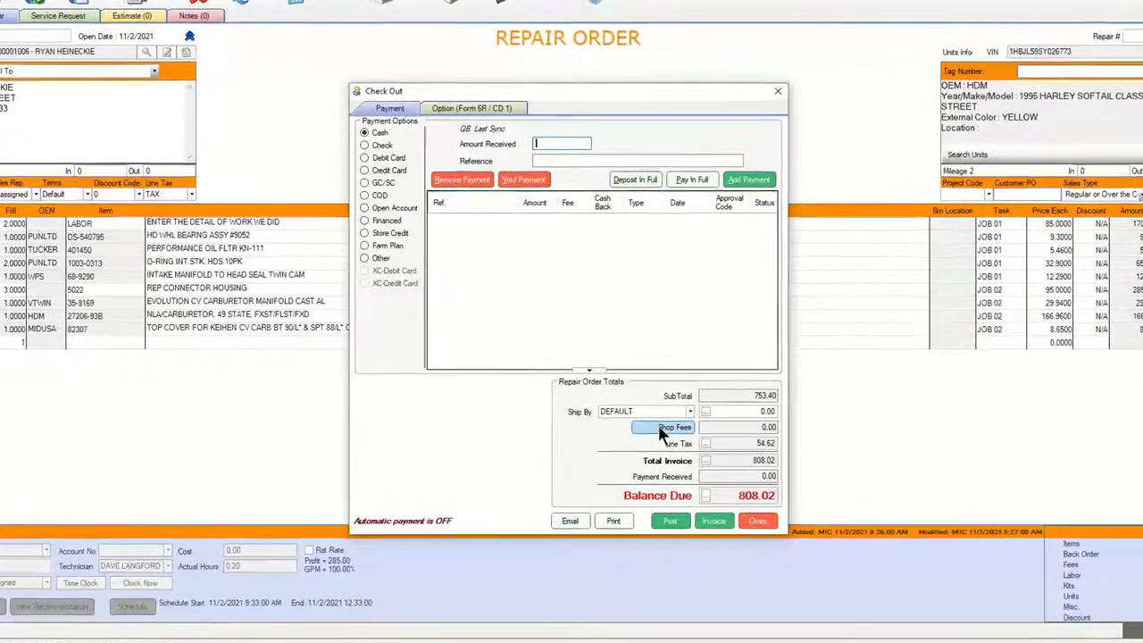
pyautogui.click(666, 415)
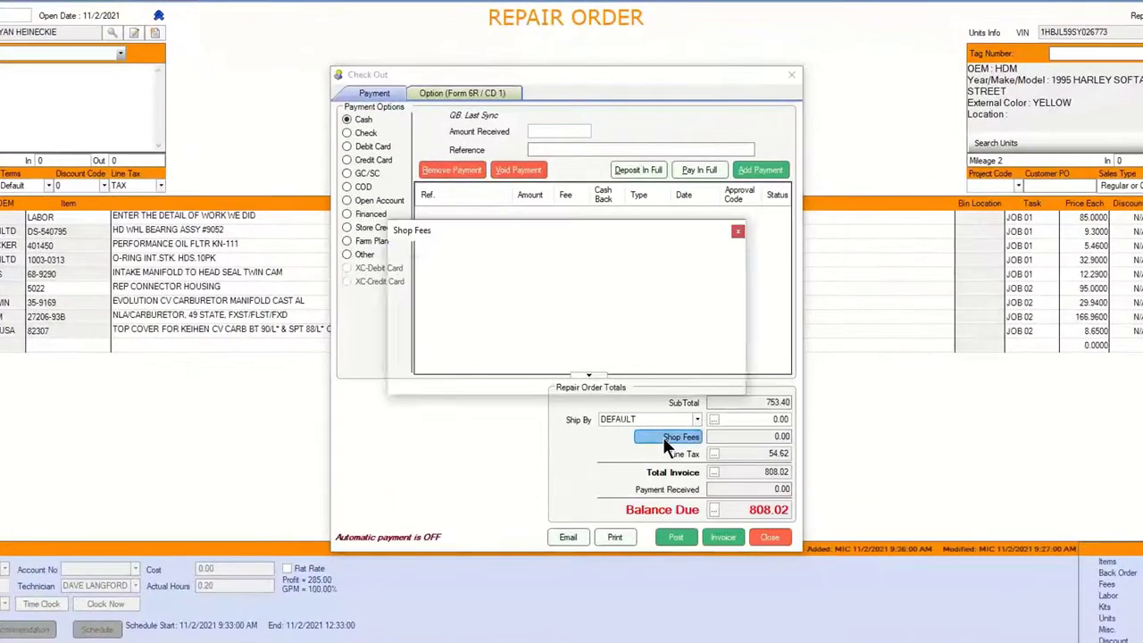
pyautogui.click(633, 307)
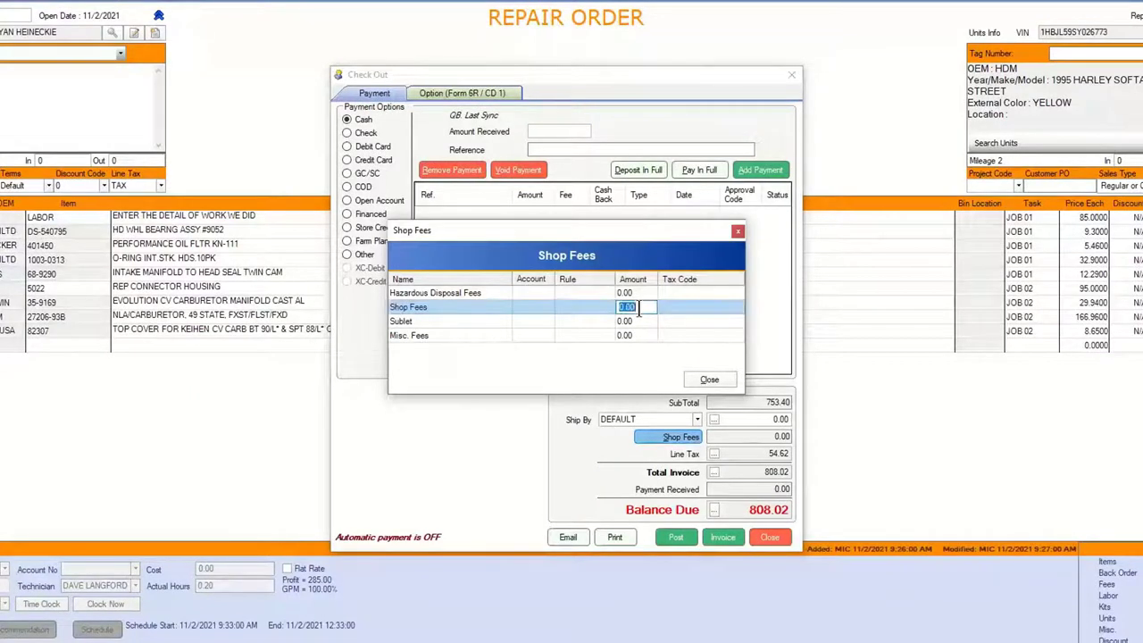
pyautogui.write('10')
pyautogui.click(708, 379)
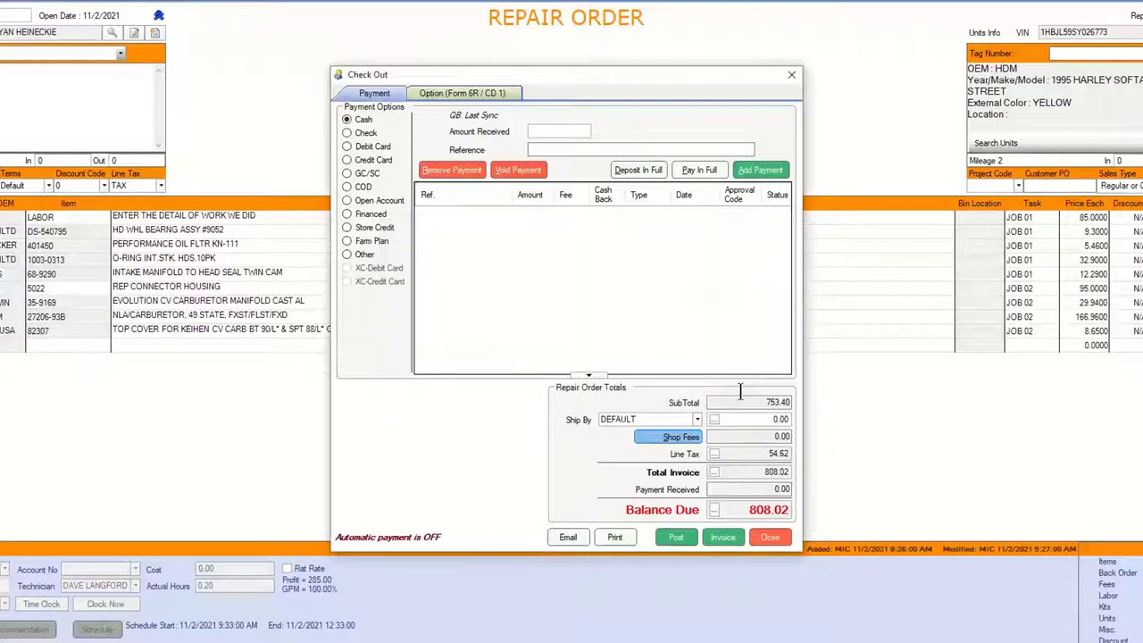
# Apply the SHOP rule to the Shop Fees entry so the fee is calculated by that rule.
pyautogui.click(688, 437)
pyautogui.click(584, 307)
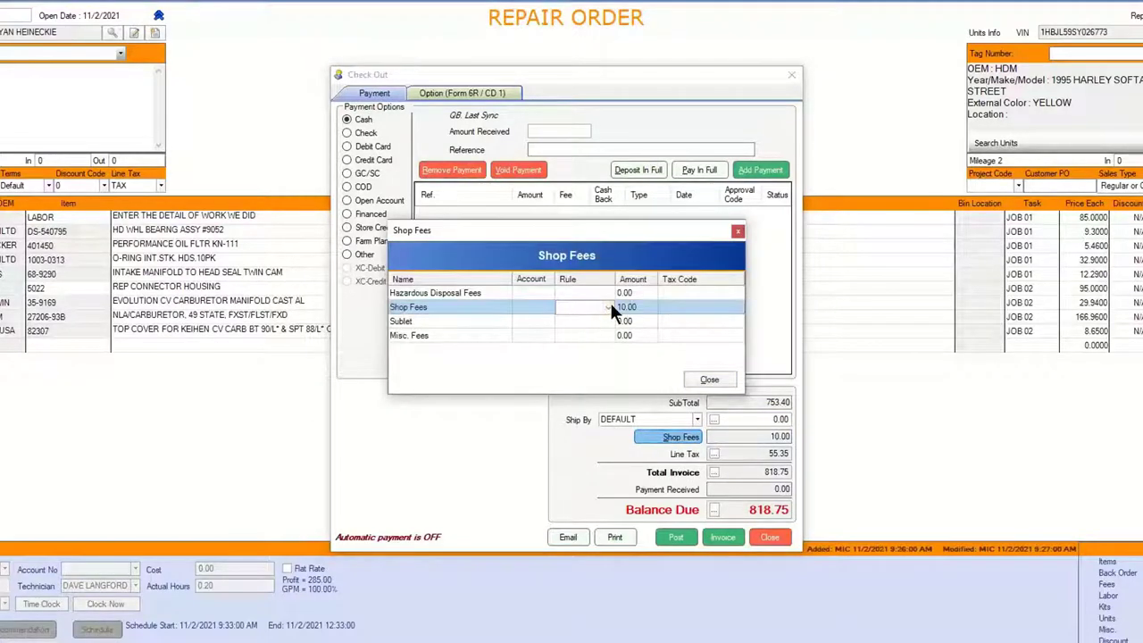
pyautogui.click(608, 306)
pyautogui.click(585, 353)
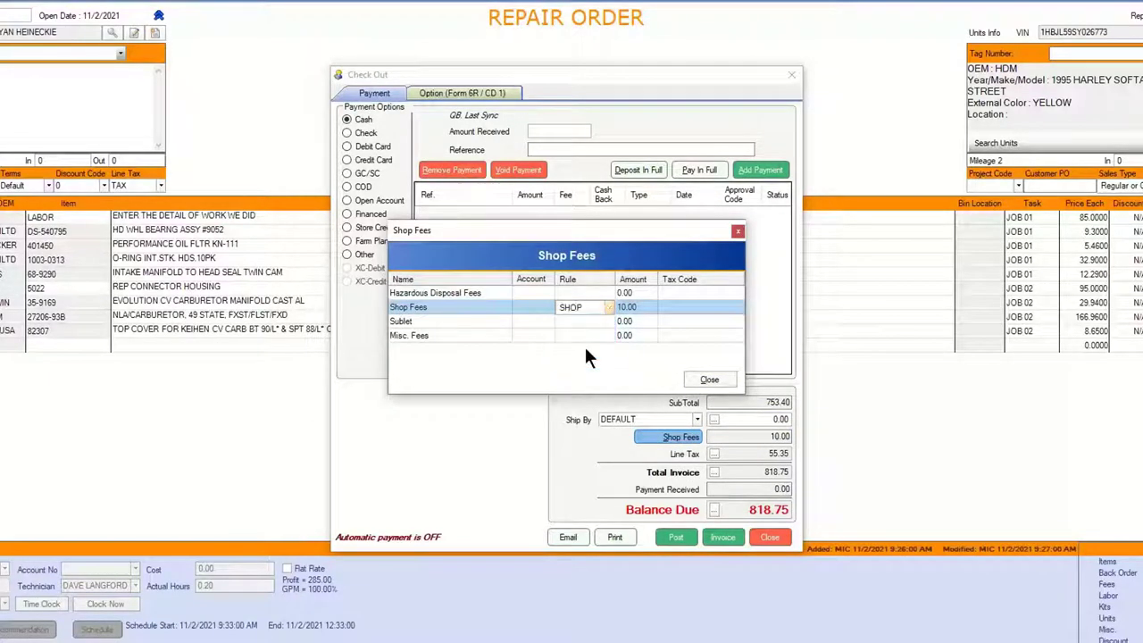
pyautogui.click(706, 381)
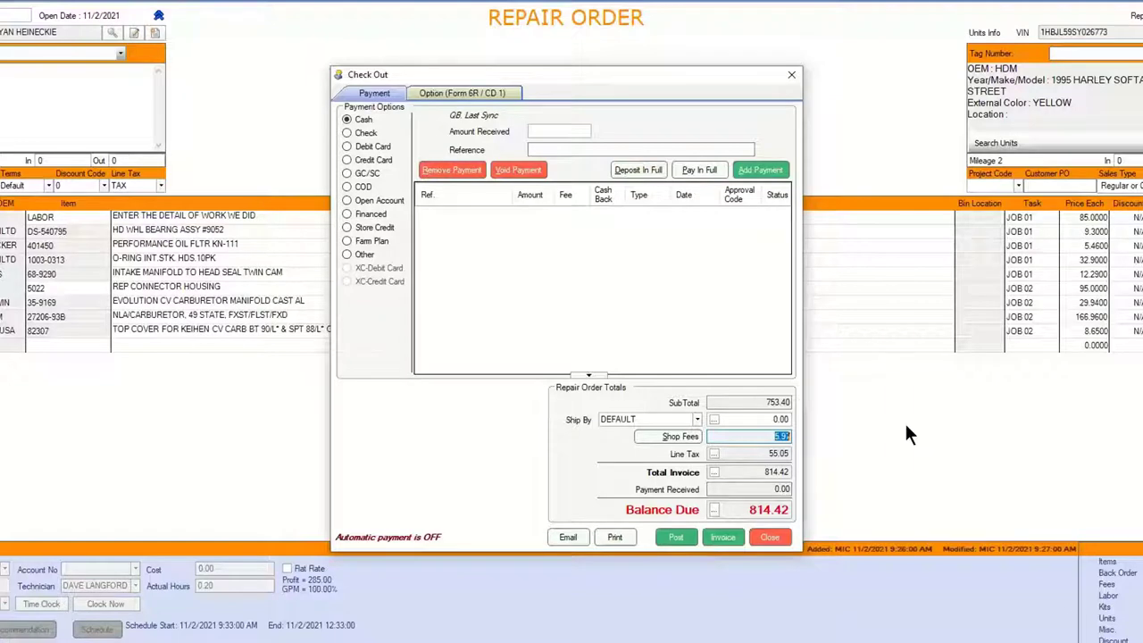
pyautogui.click(764, 437)
pyautogui.doubleClick(764, 437)
pyautogui.moveTo(576, 69); pyautogui.dragTo(575, 53)
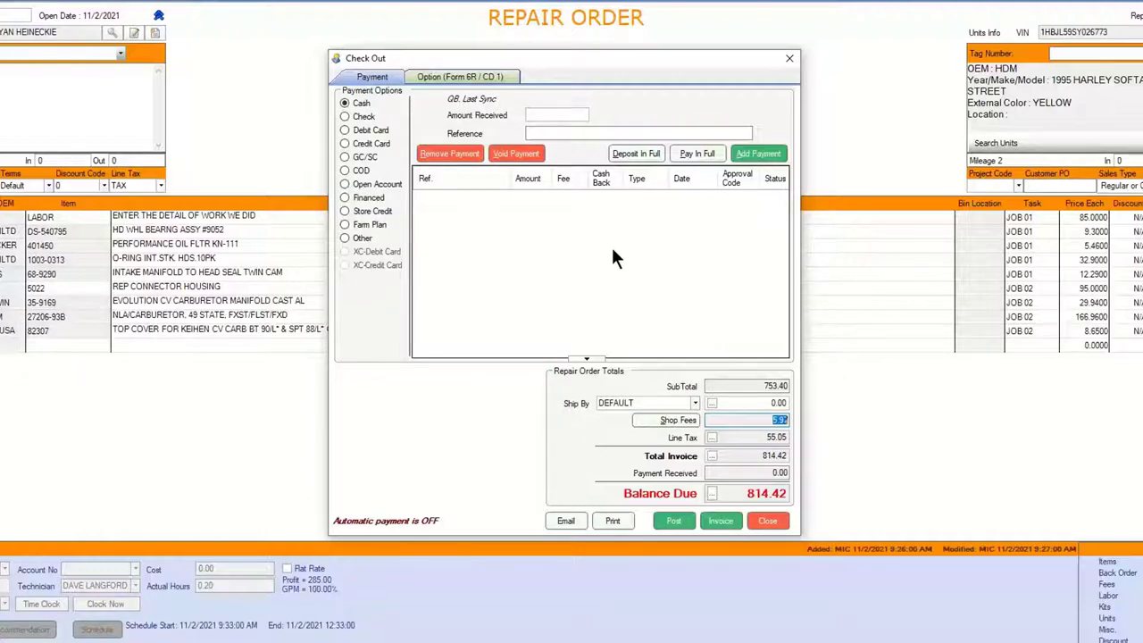
# Record a VISA credit card payment in full for the repair order.
pyautogui.click(373, 145)
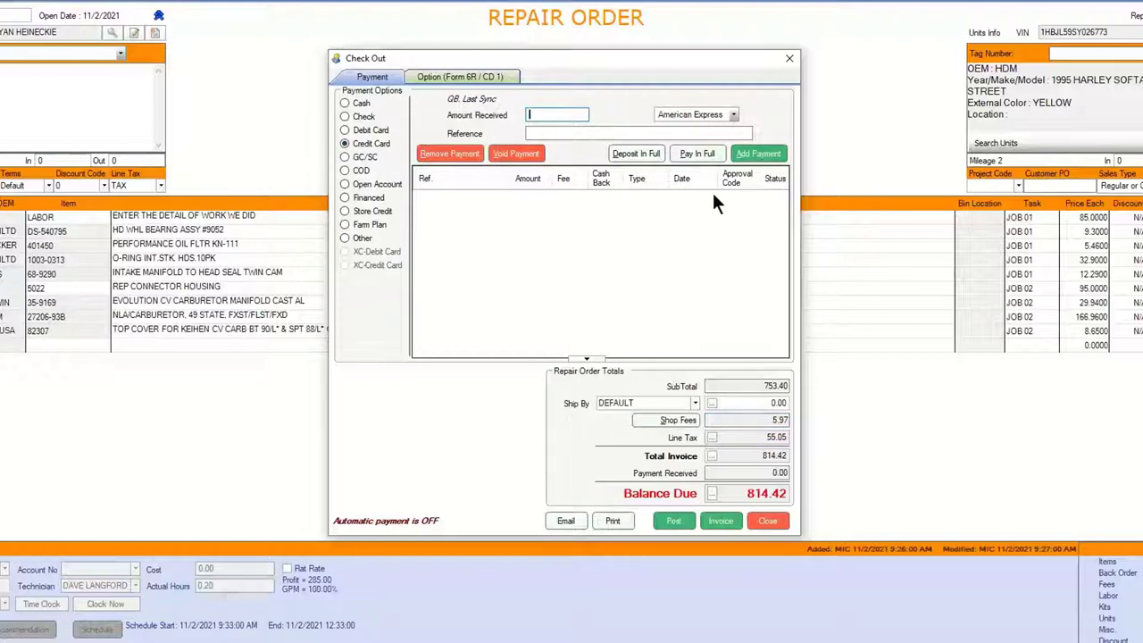
pyautogui.click(734, 115)
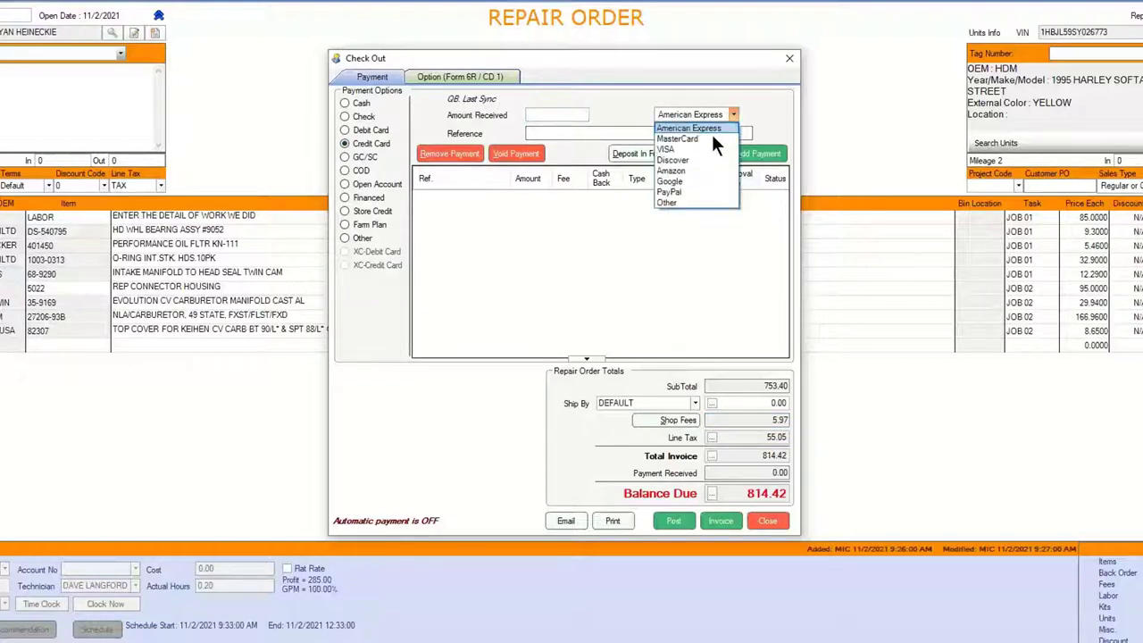
pyautogui.click(686, 149)
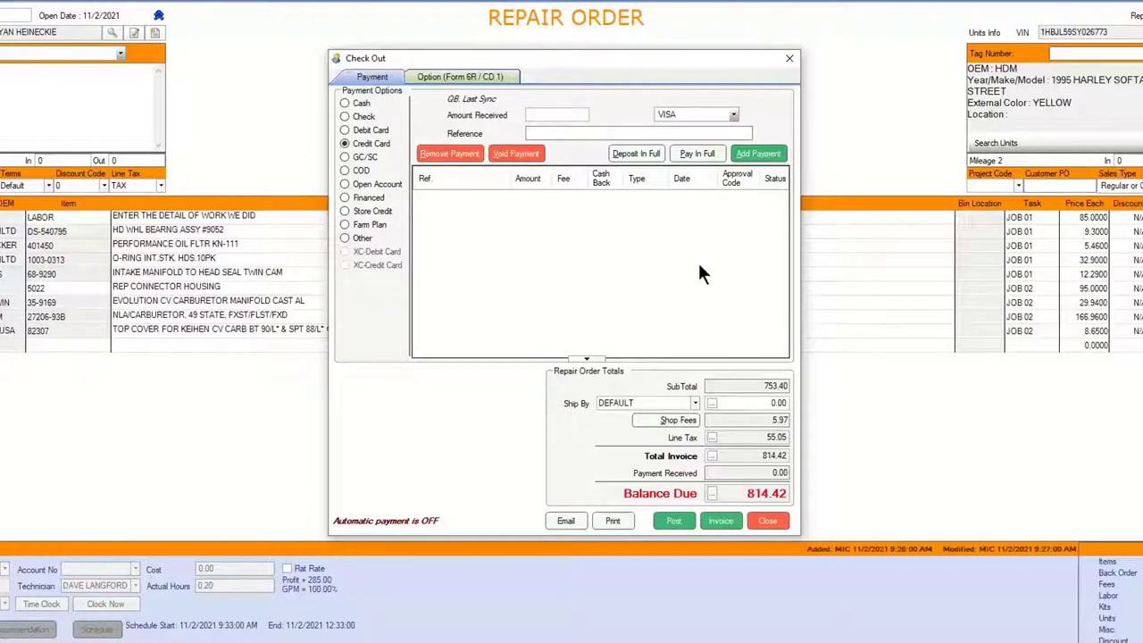
pyautogui.click(693, 154)
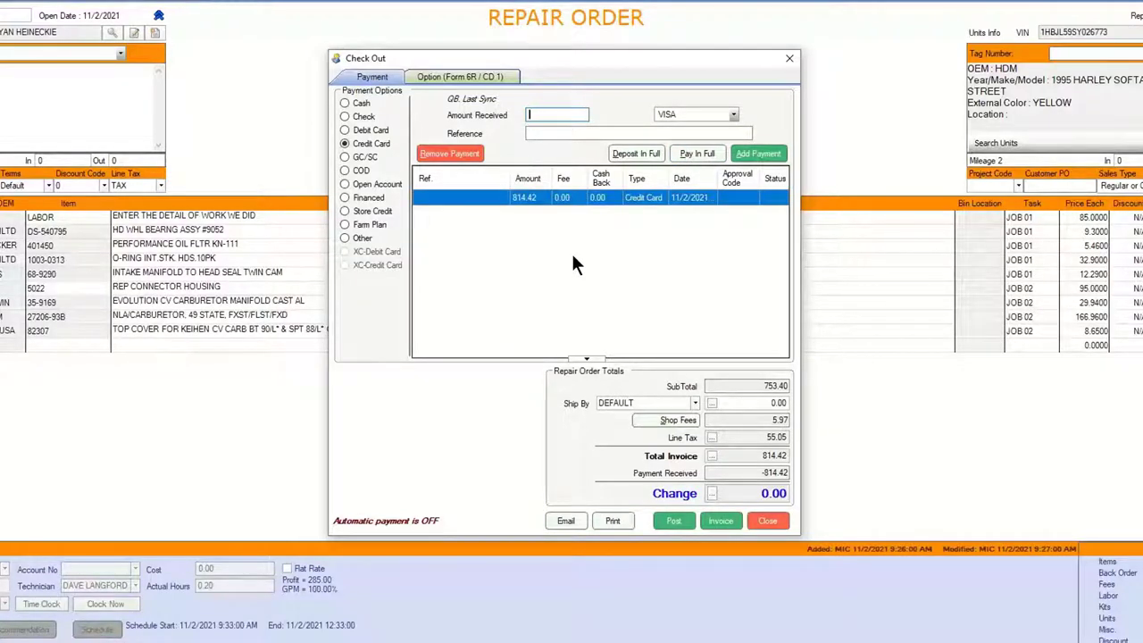
# Invoice the paid repair order, decline updating the unit's cost on its sale transaction, and bring the print preview into view.
pyautogui.click(721, 520)
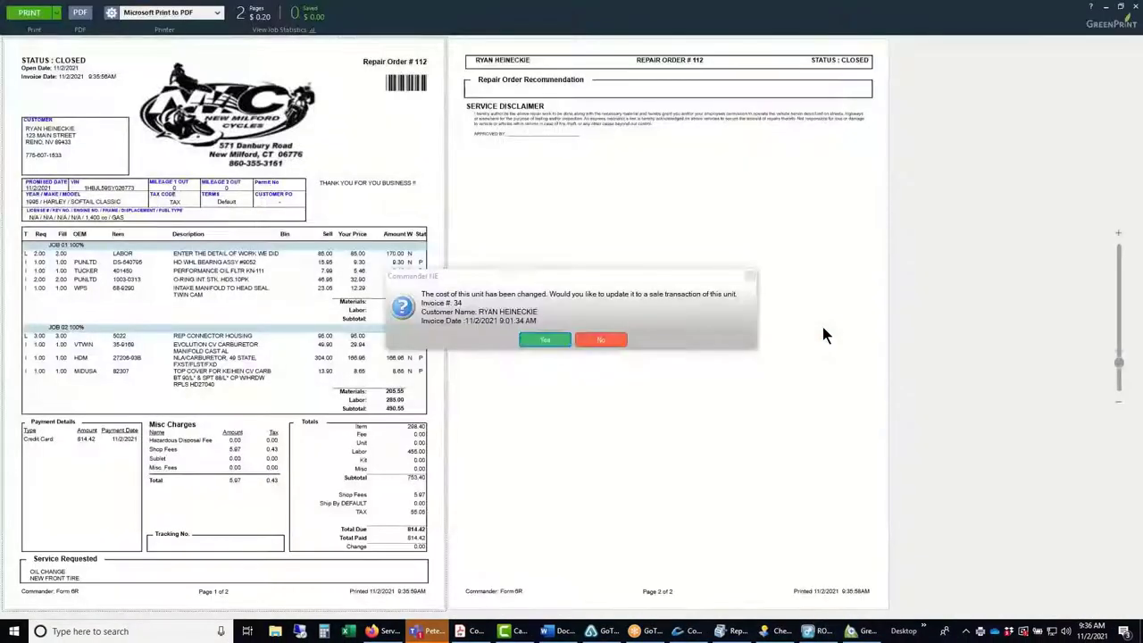
pyautogui.click(600, 340)
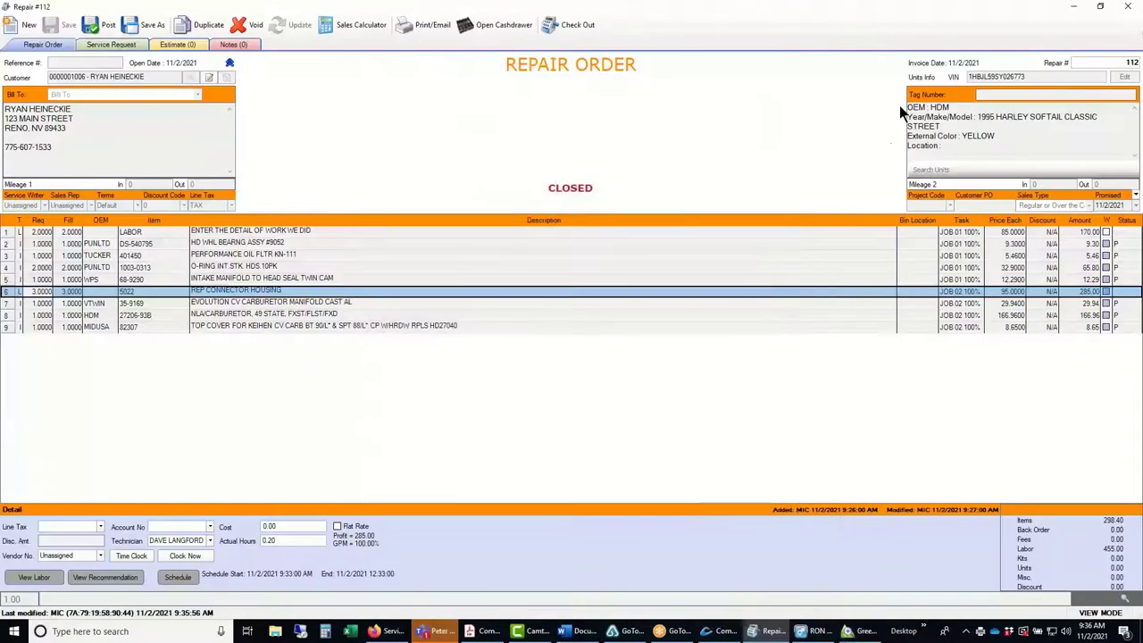
pyautogui.click(1073, 7)
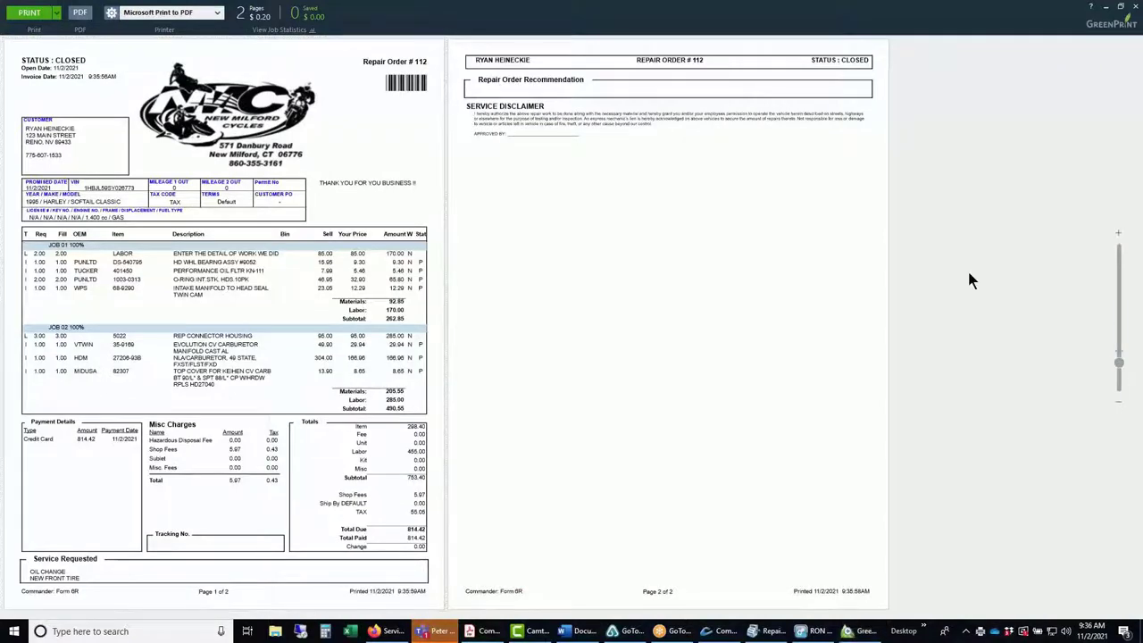
# Examine the job sections, payment details, misc charges and totals on the invoiced repair order's print preview, and cancel the print job.
pyautogui.moveTo(1119, 363); pyautogui.dragTo(1122, 357)
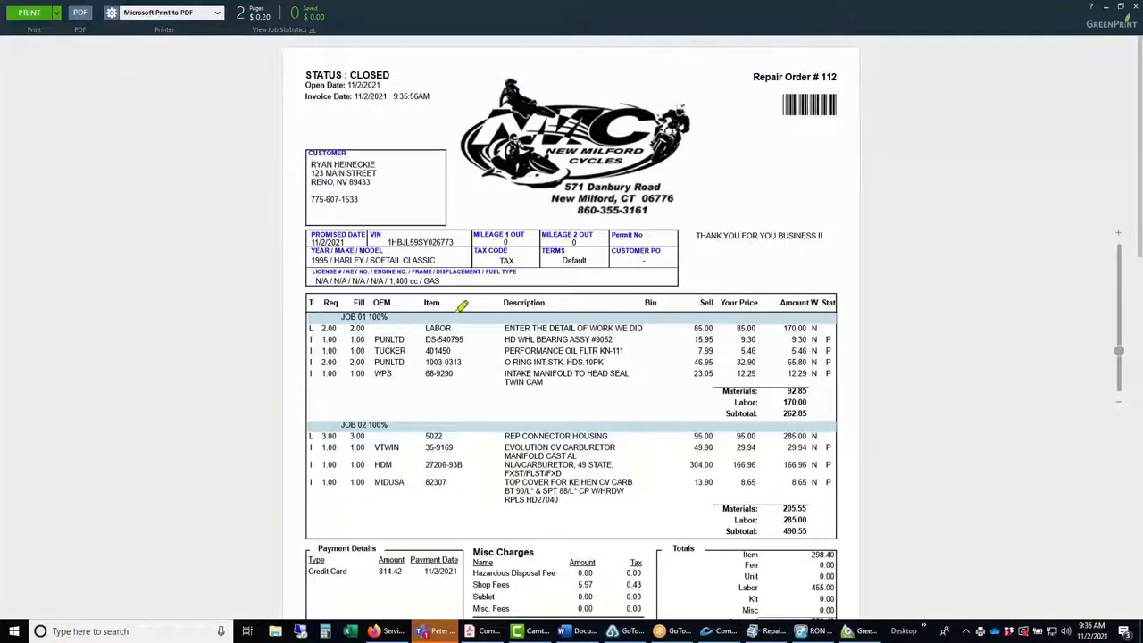
pyautogui.moveTo(409, 316); pyautogui.dragTo(466, 313)
pyautogui.moveTo(400, 427); pyautogui.dragTo(464, 428)
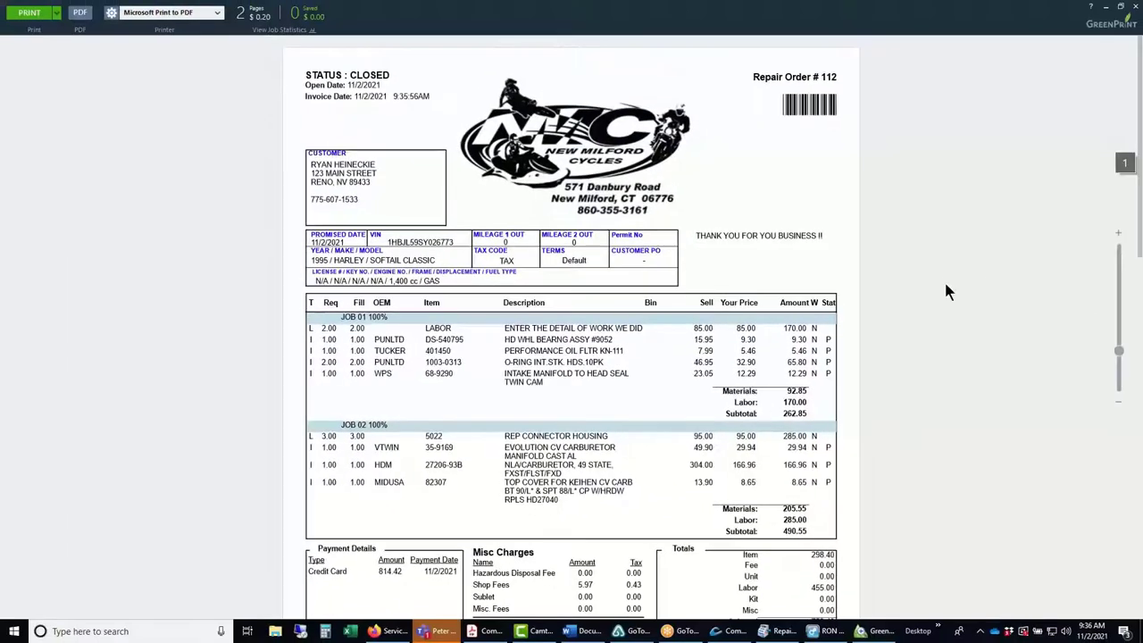
pyautogui.scroll(-1, 948, 291)
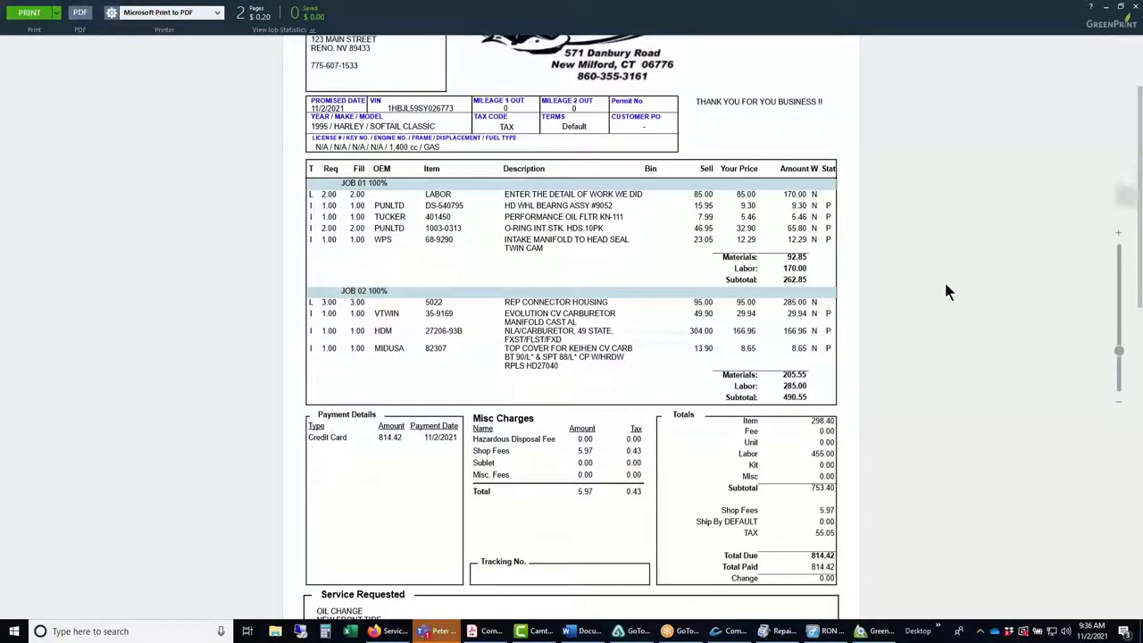
pyautogui.scroll(3, 949, 293)
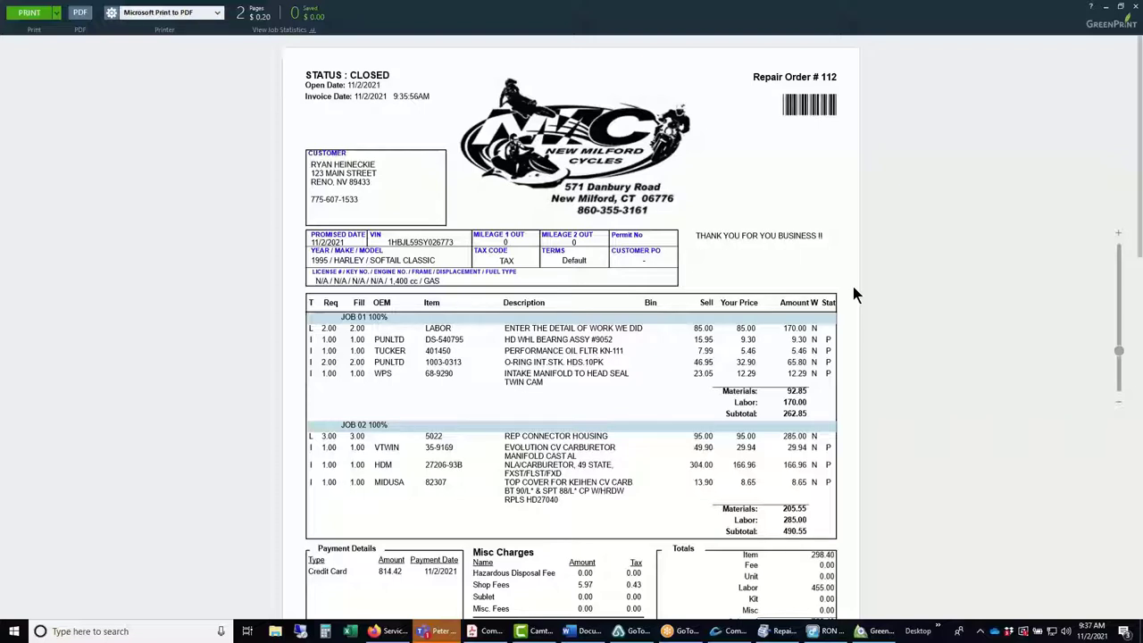
pyautogui.scroll(-3, 867, 295)
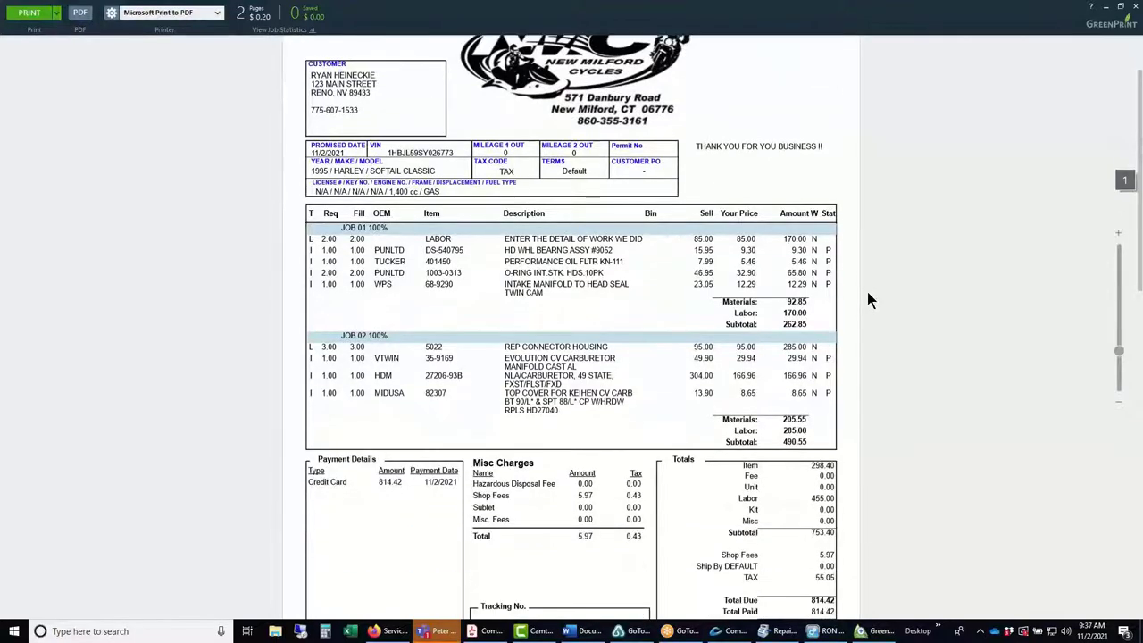
pyautogui.scroll(3, 867, 300)
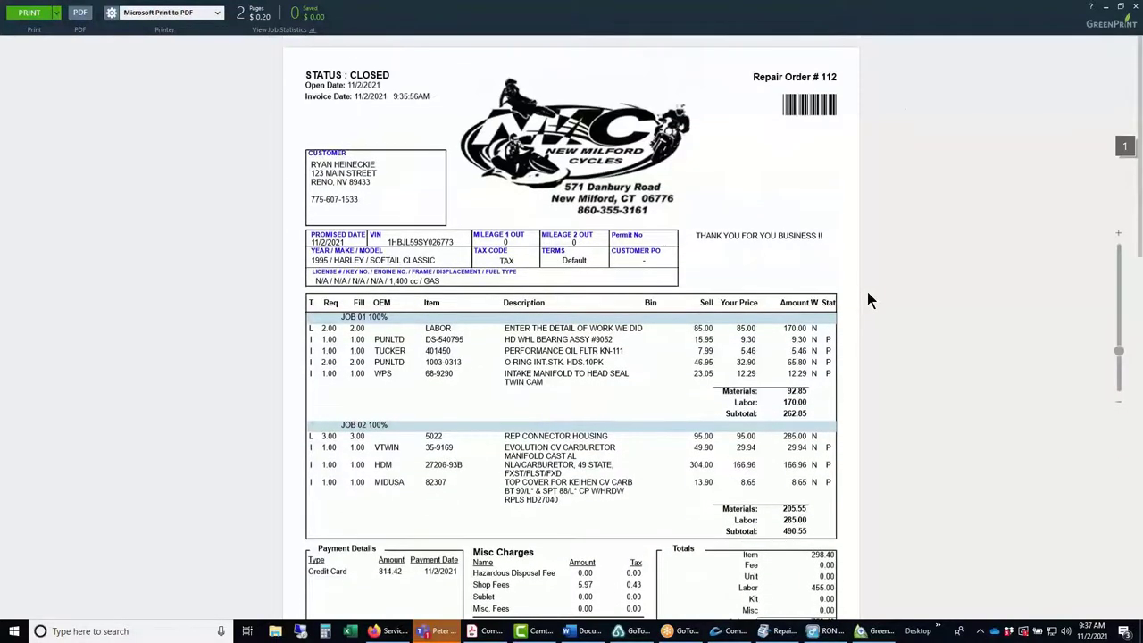
pyautogui.click(1137, 9)
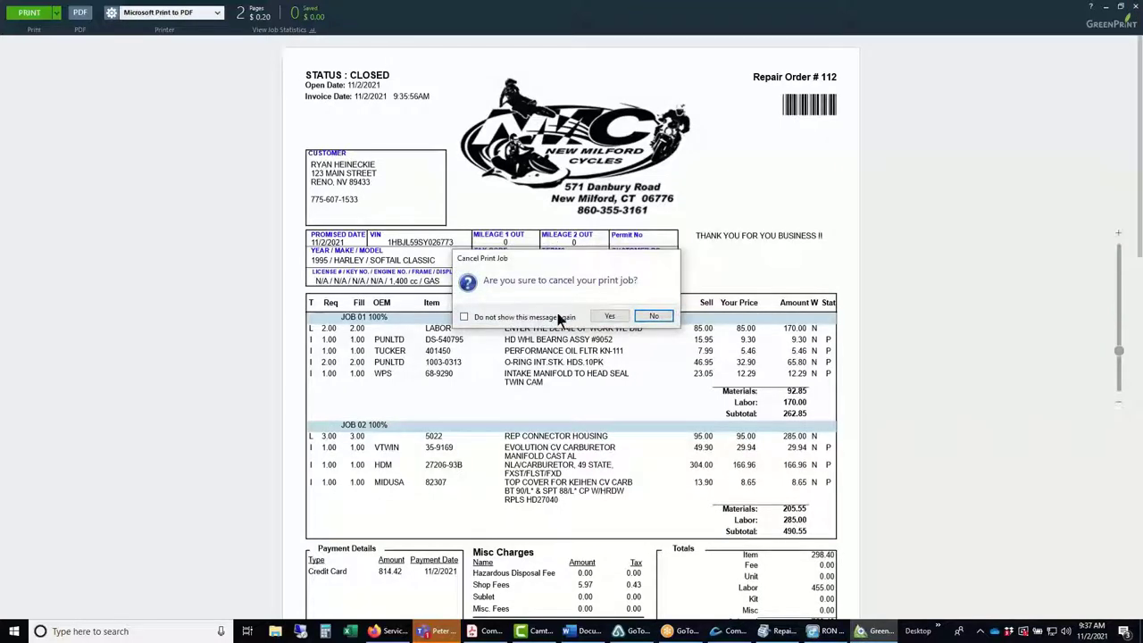
pyautogui.click(608, 317)
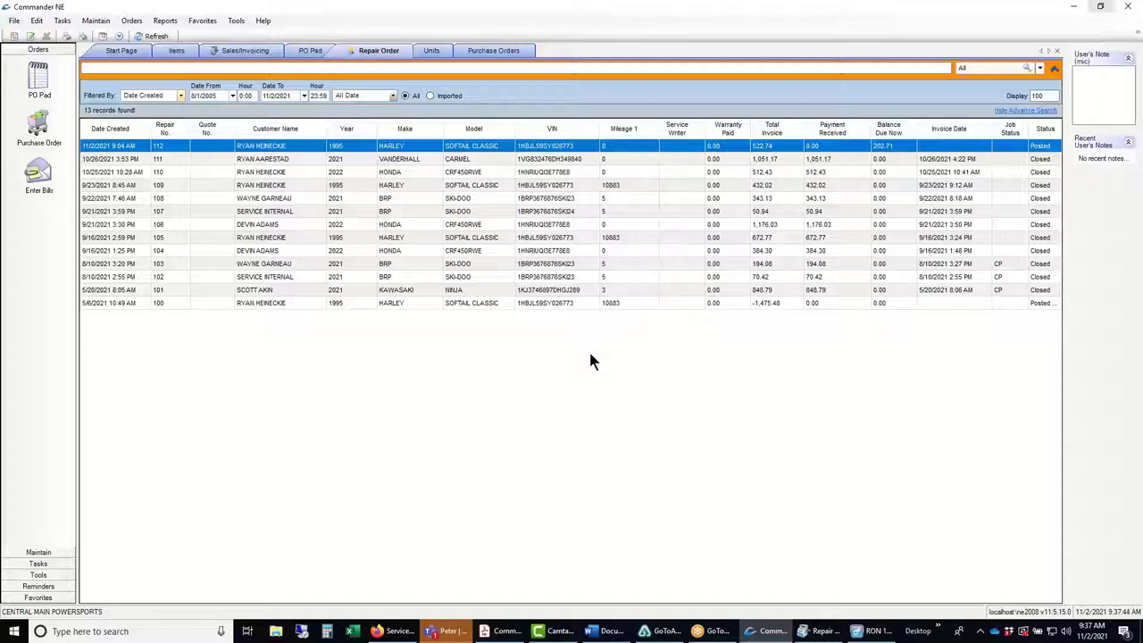
# Refresh the repair order list and show the Favorites shortcuts.
pyautogui.click(157, 36)
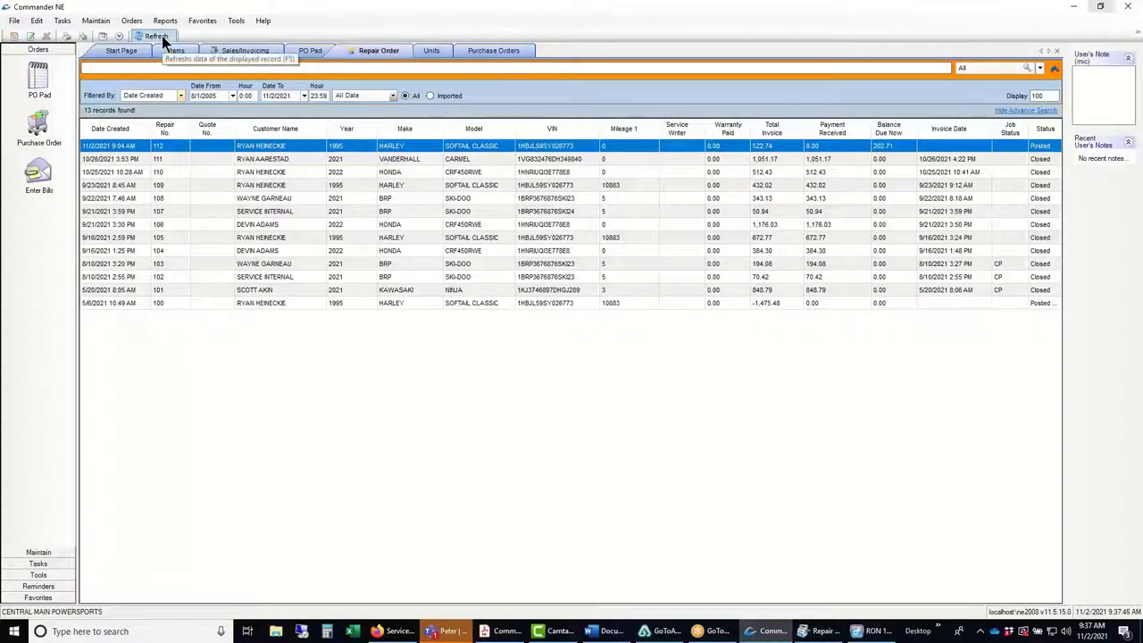
pyautogui.click(162, 35)
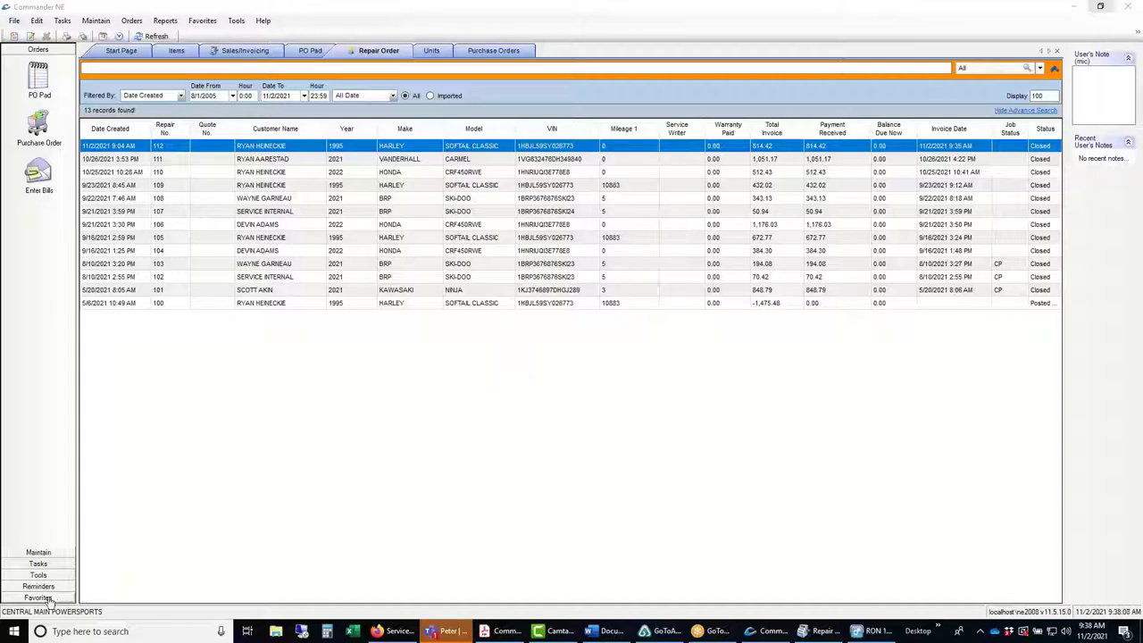
pyautogui.click(39, 552)
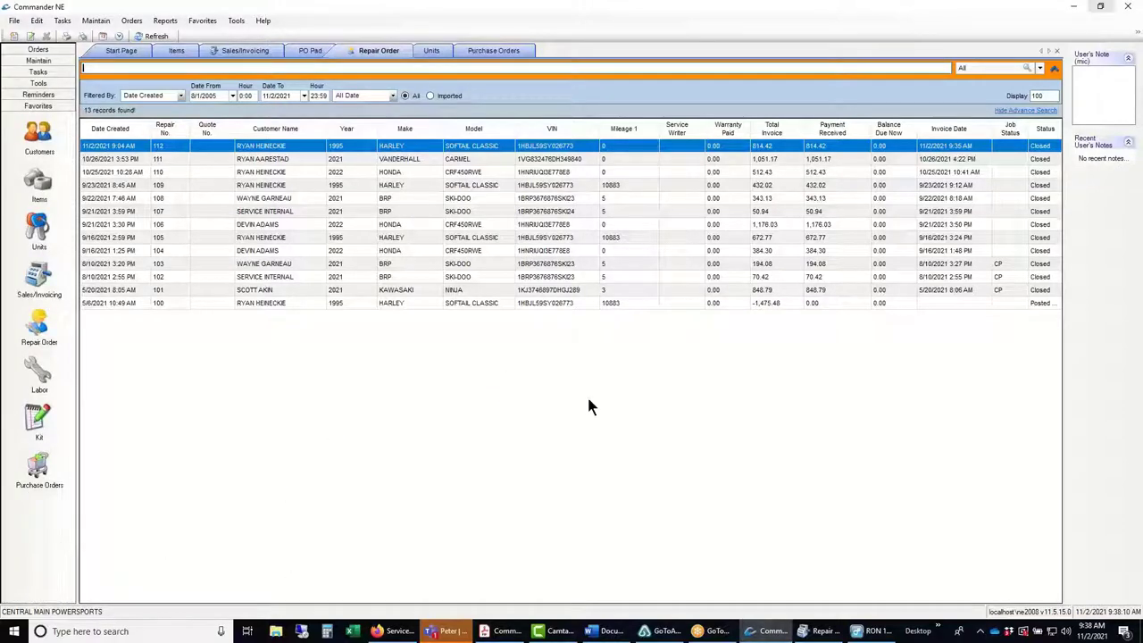